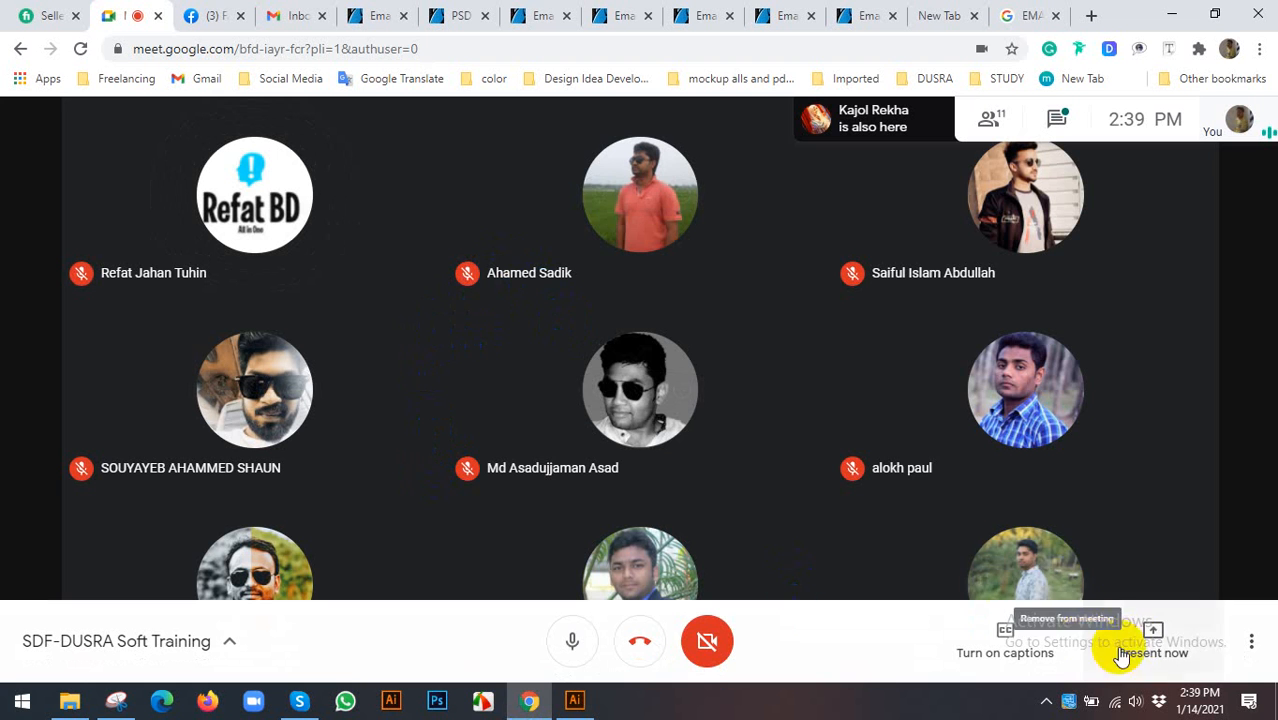
- Share the entire screen in the Meet training call, then briefly open and close the chat panel
click(1145, 640)
click(1075, 476)
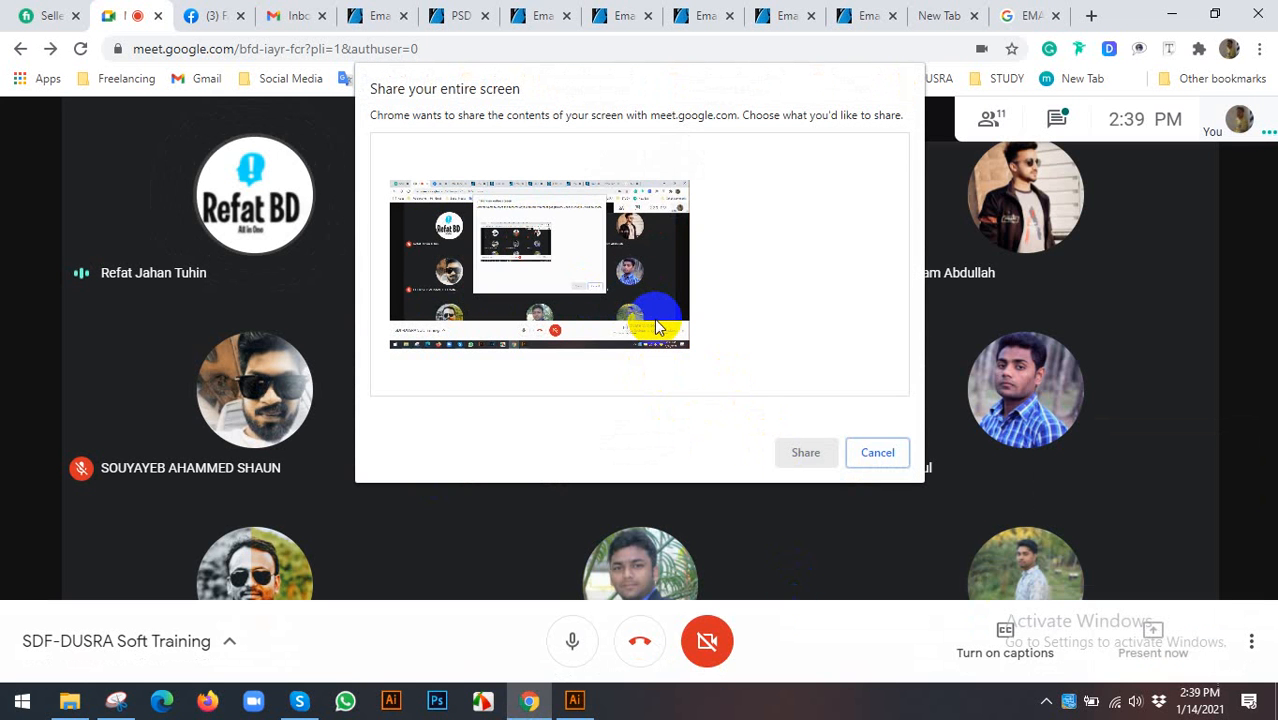
click(633, 317)
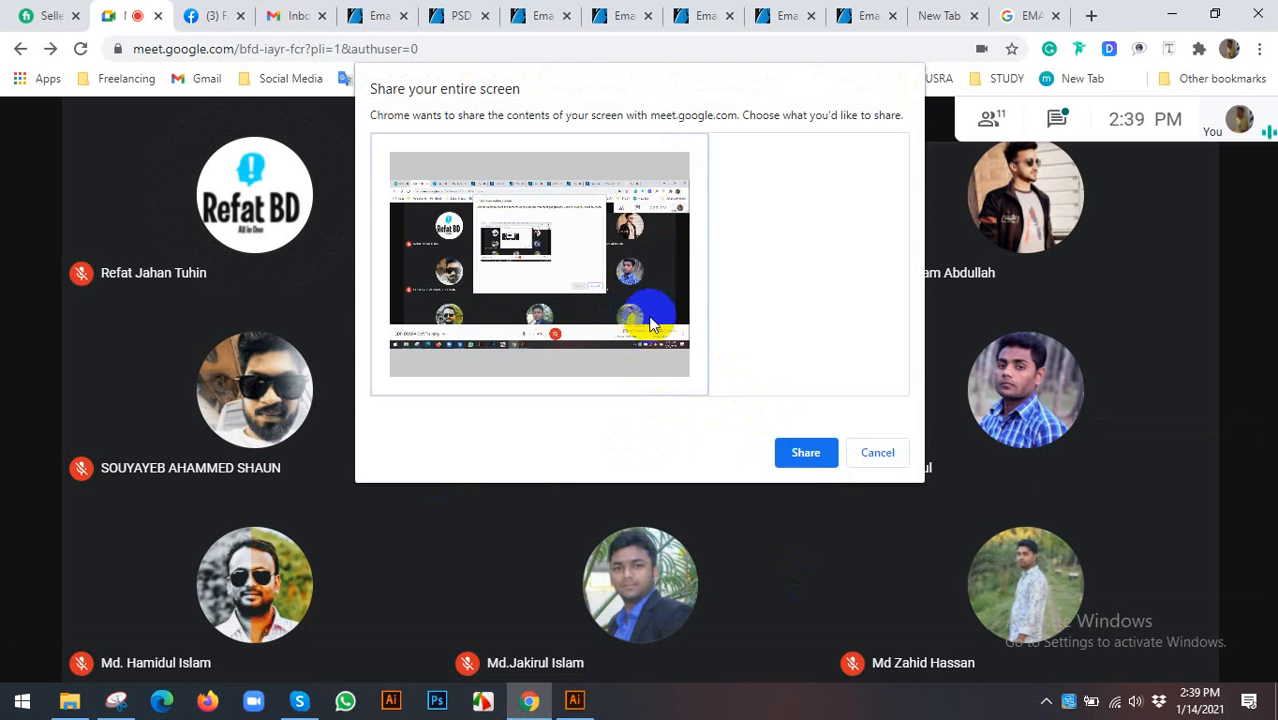
click(803, 453)
click(785, 652)
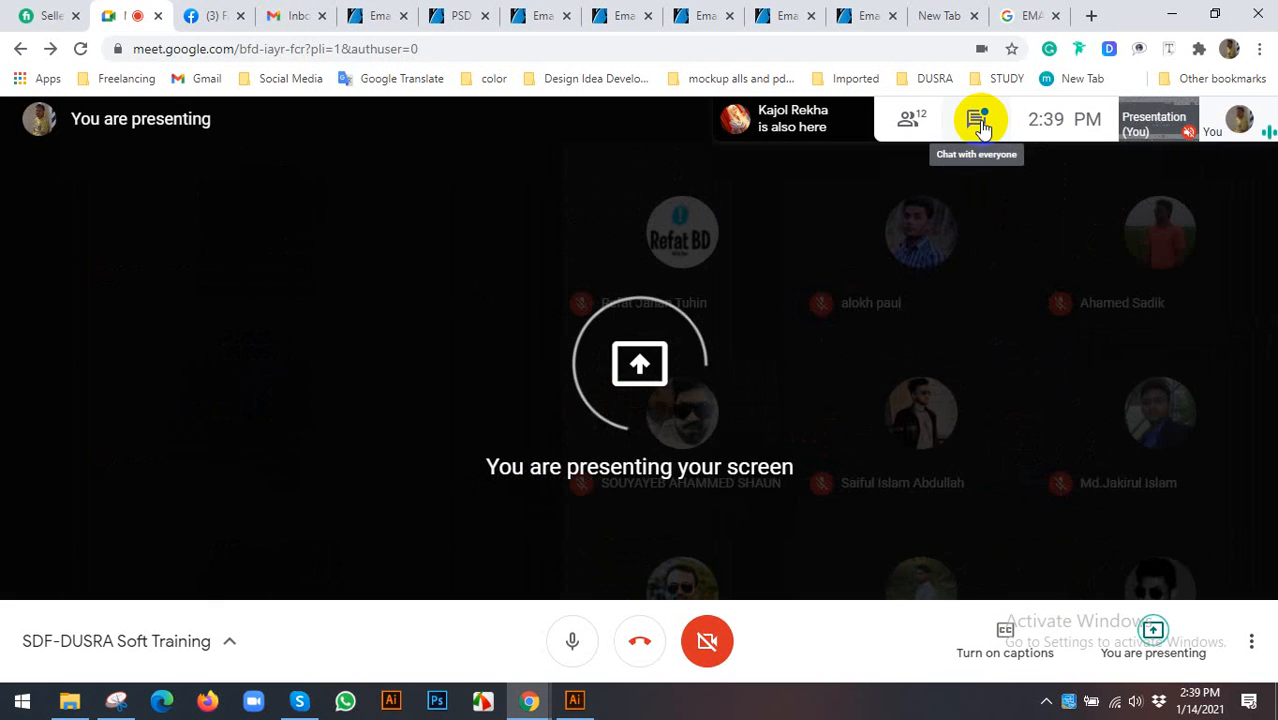
click(979, 122)
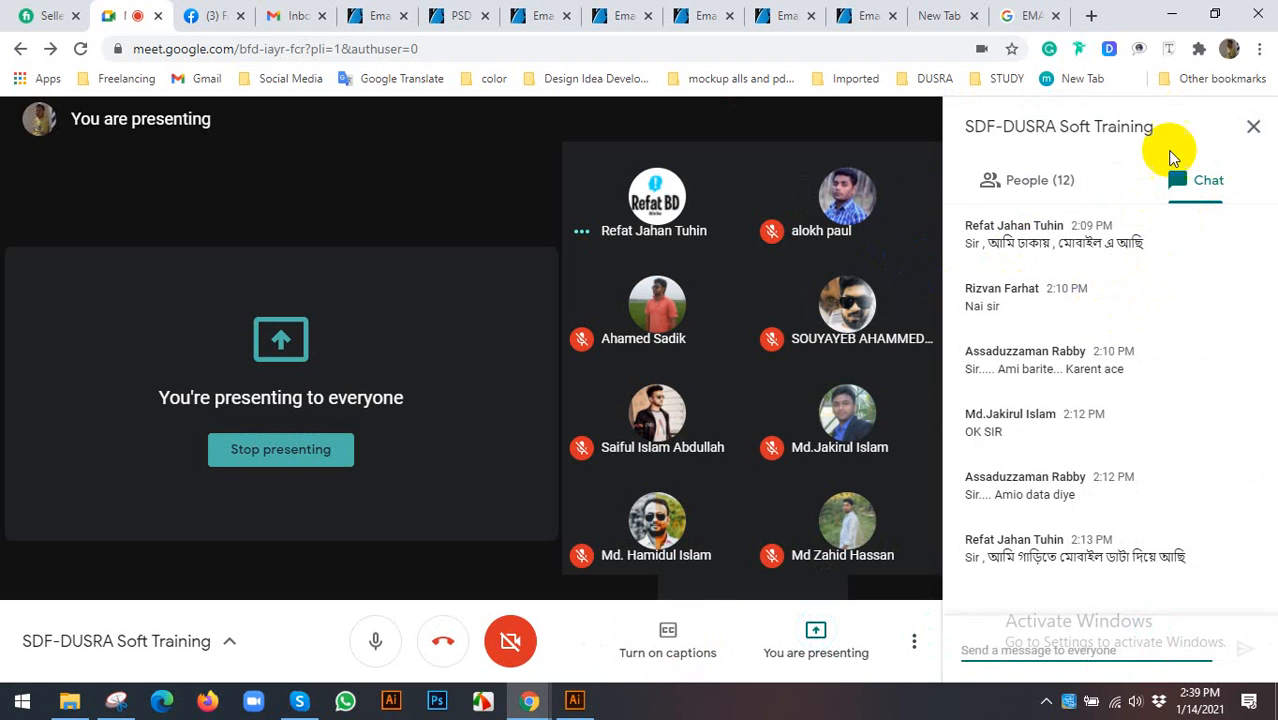
click(1253, 126)
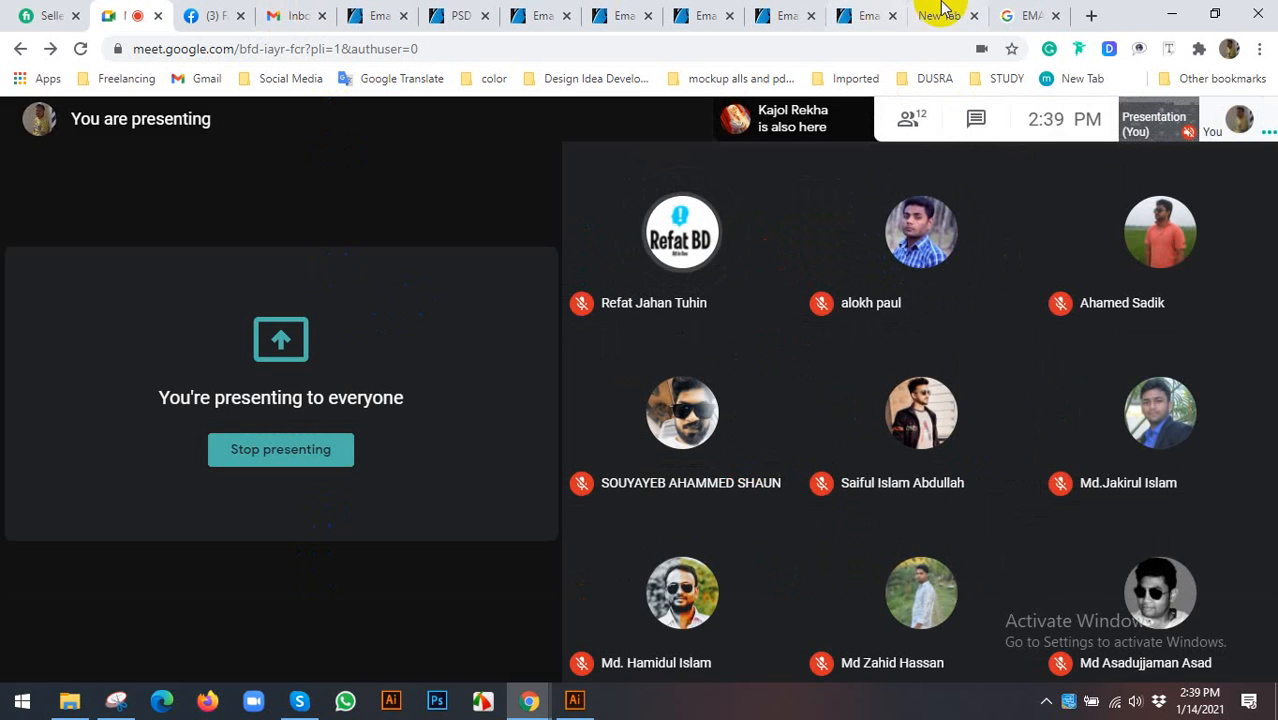
- Browse the Google Images results for email templates
click(1008, 14)
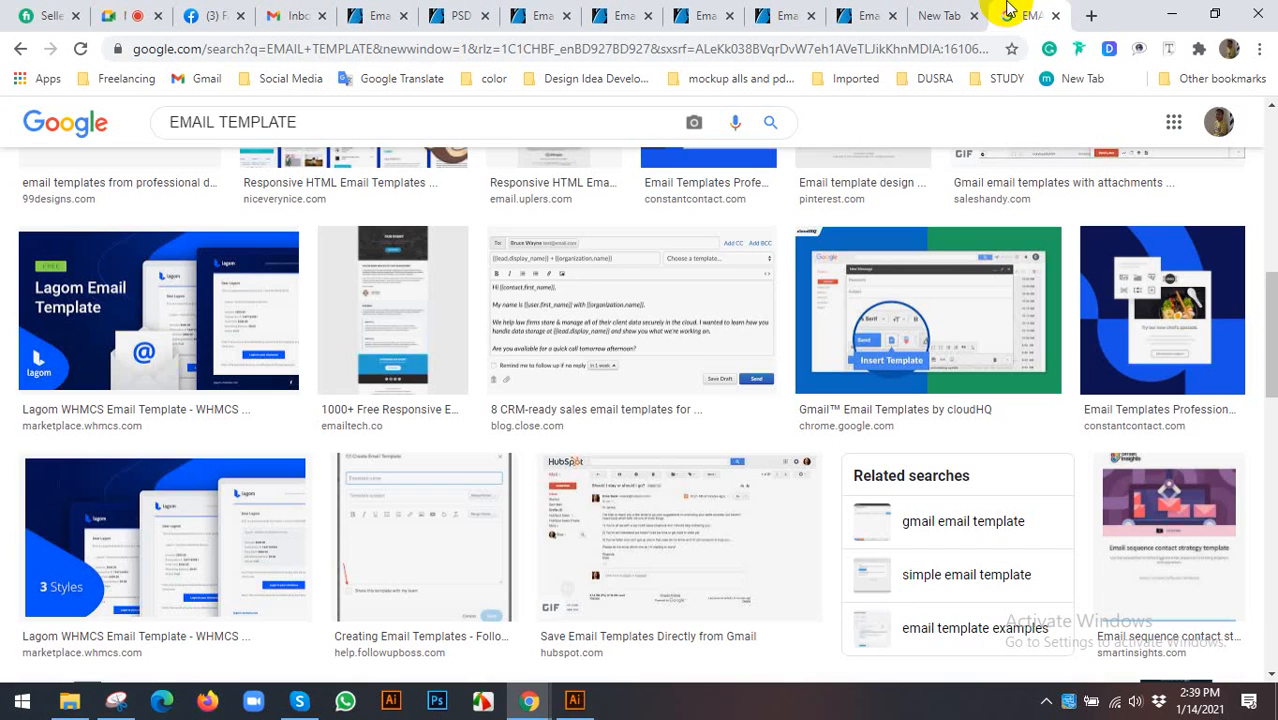
scroll(422, 414, up, 10)
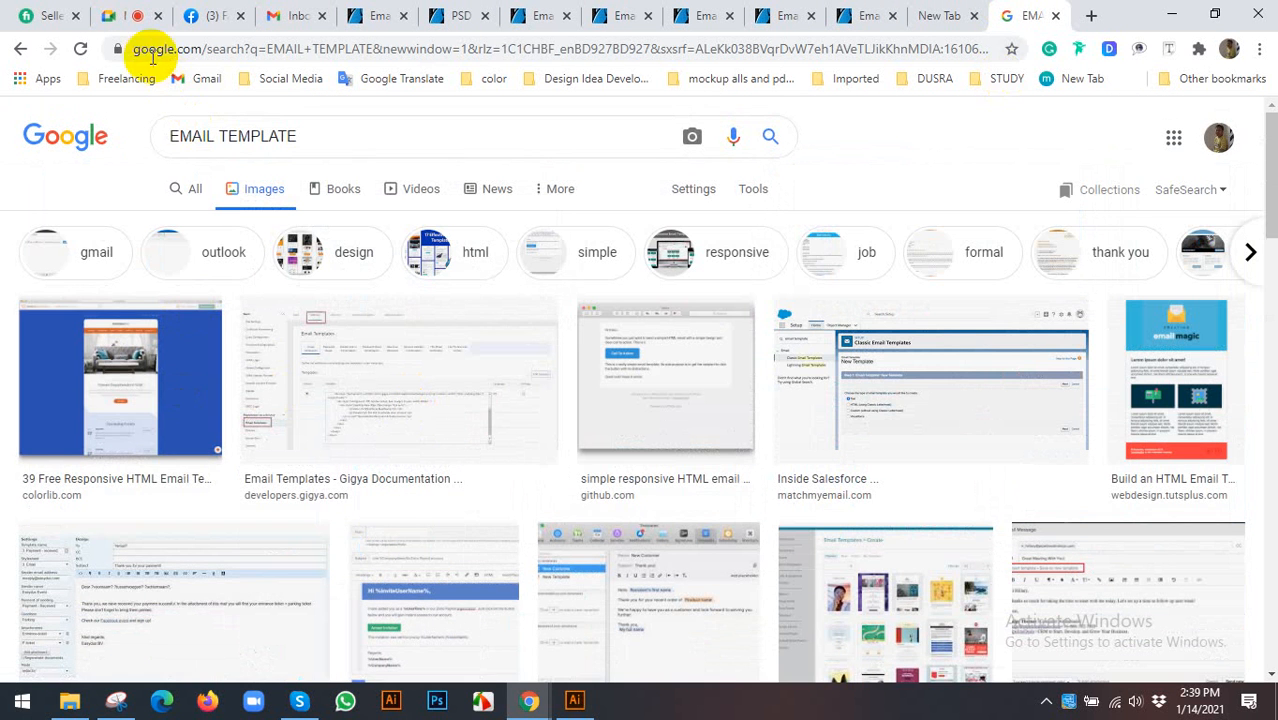
scroll(540, 570, down, 3)
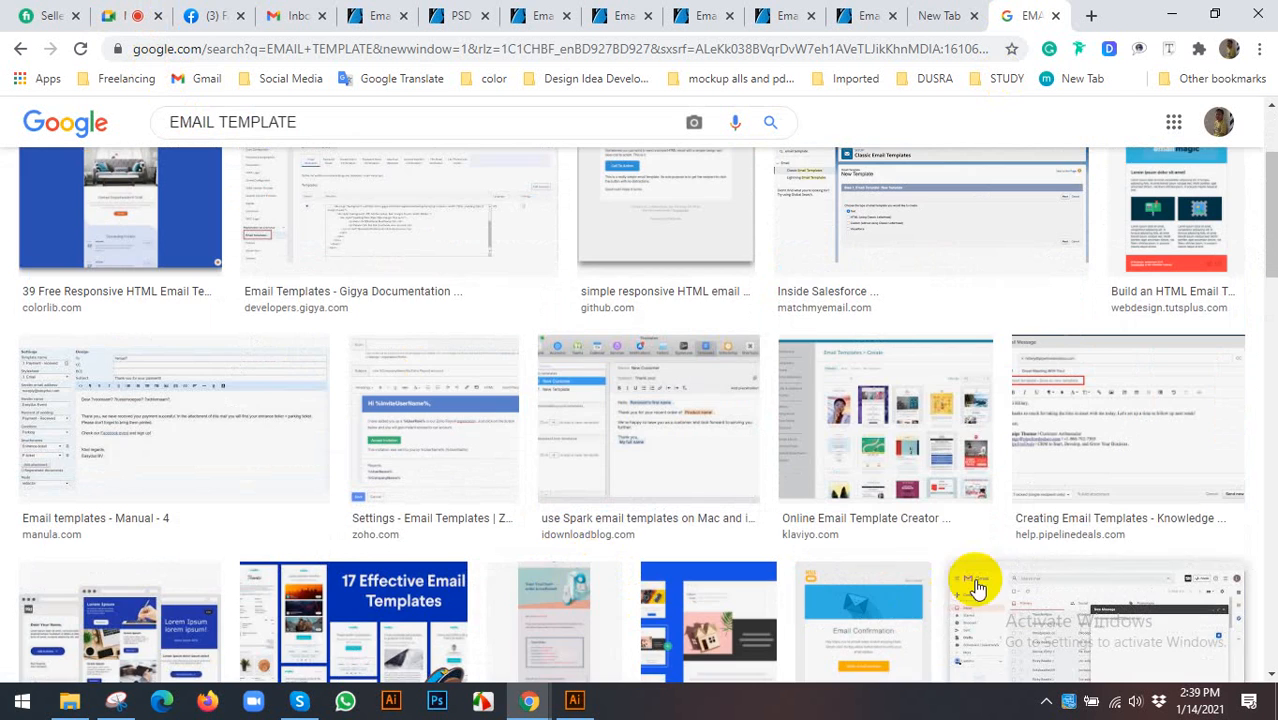
scroll(707, 548, down, 4)
scroll(597, 545, down, 3)
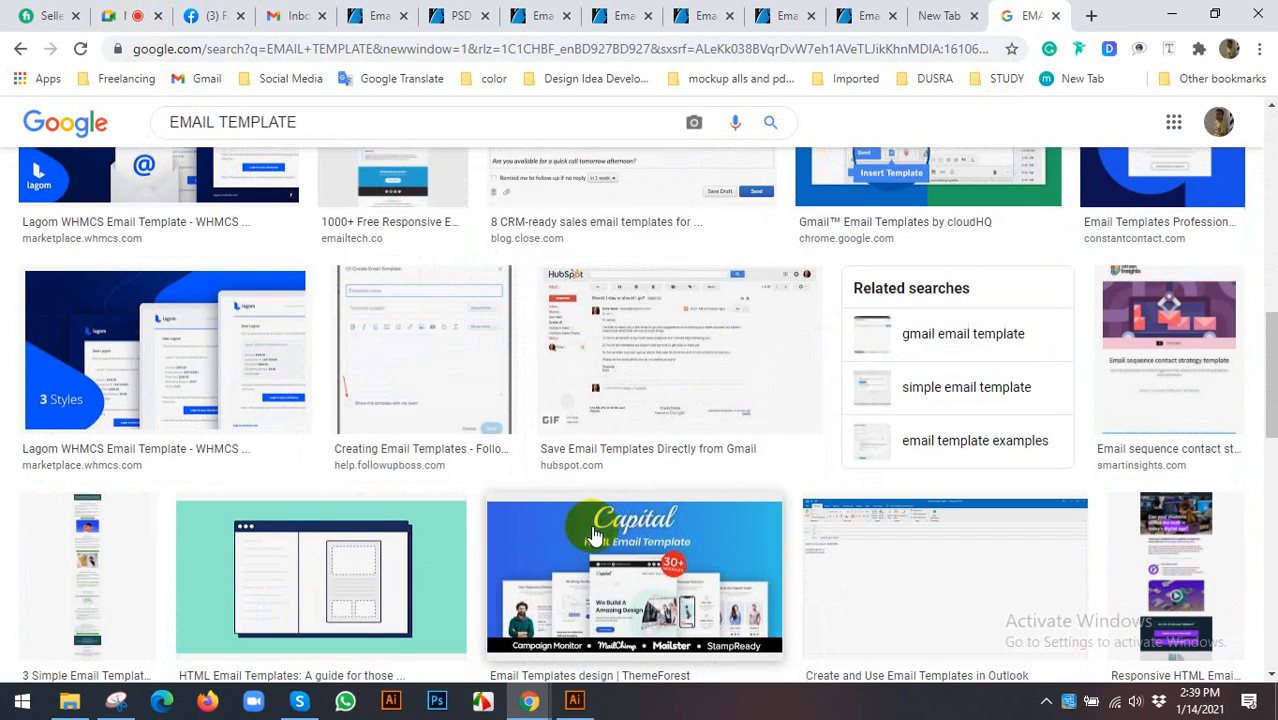
scroll(571, 480, down, 4)
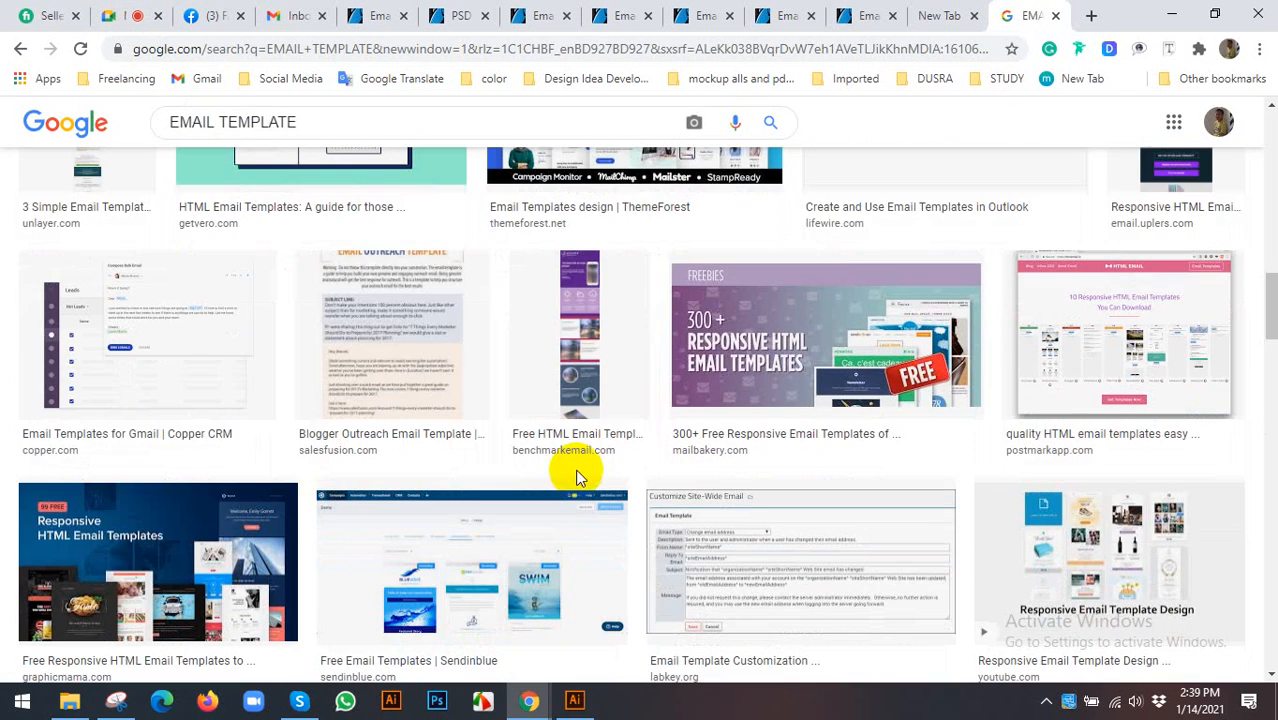
- Search images for 'email signature template' and preview the mail-signatures.com generator result
click(288, 121)
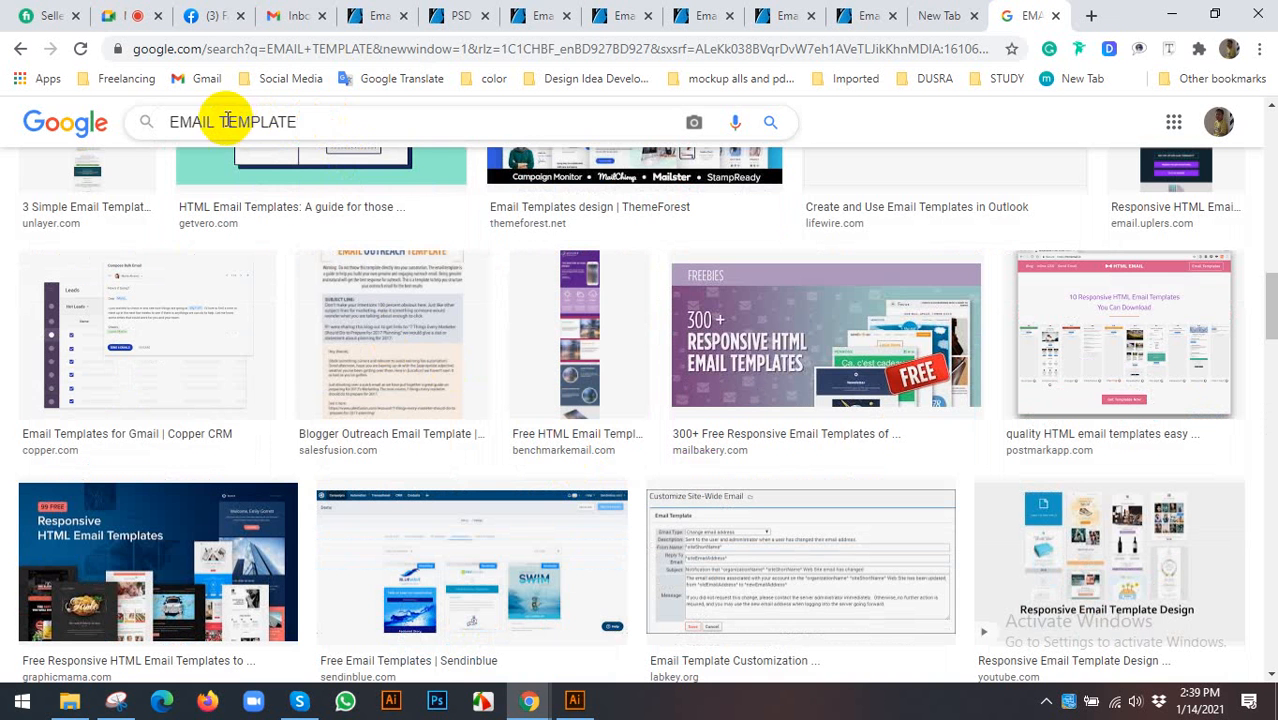
drag(216, 121, 336, 127)
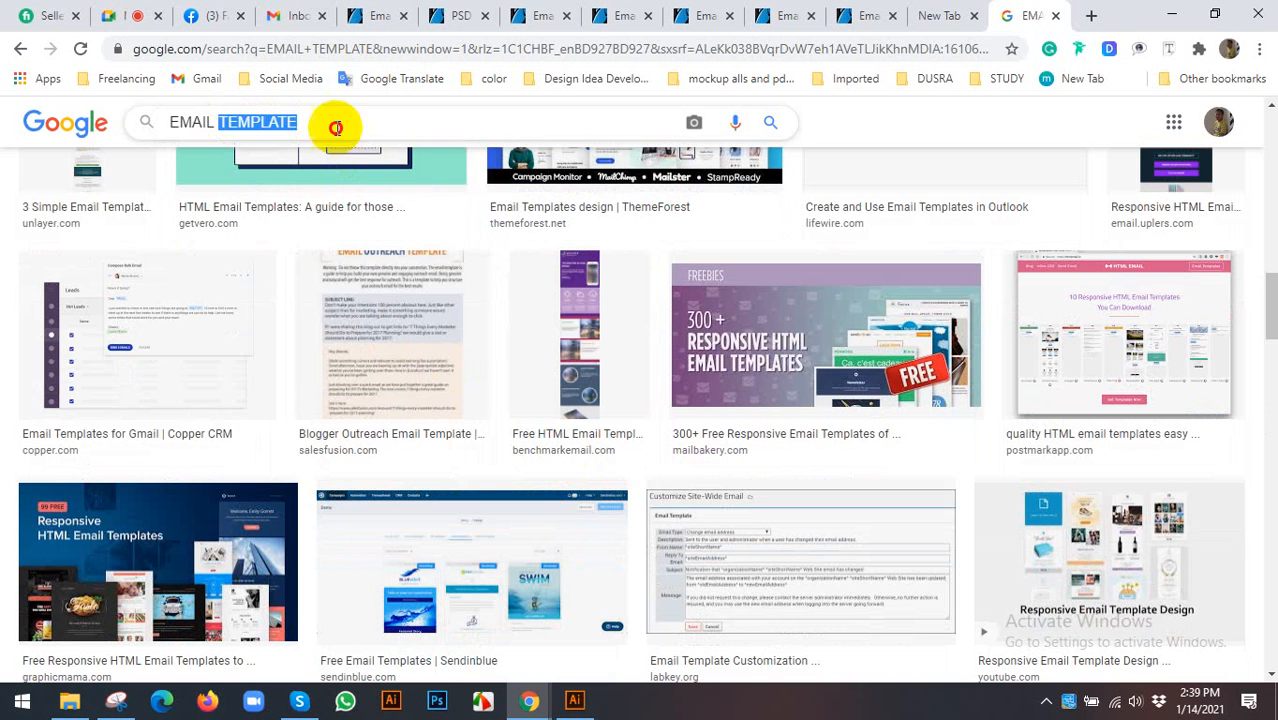
text(sign)
click(446, 143)
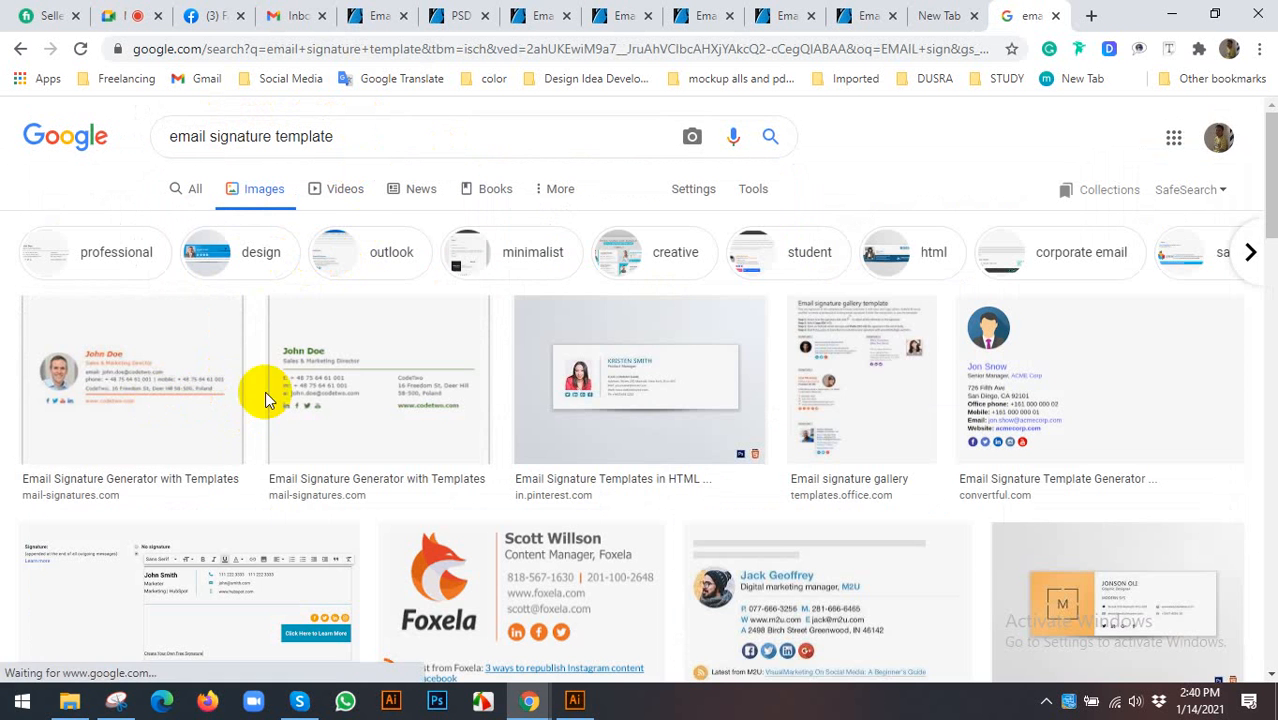
click(177, 354)
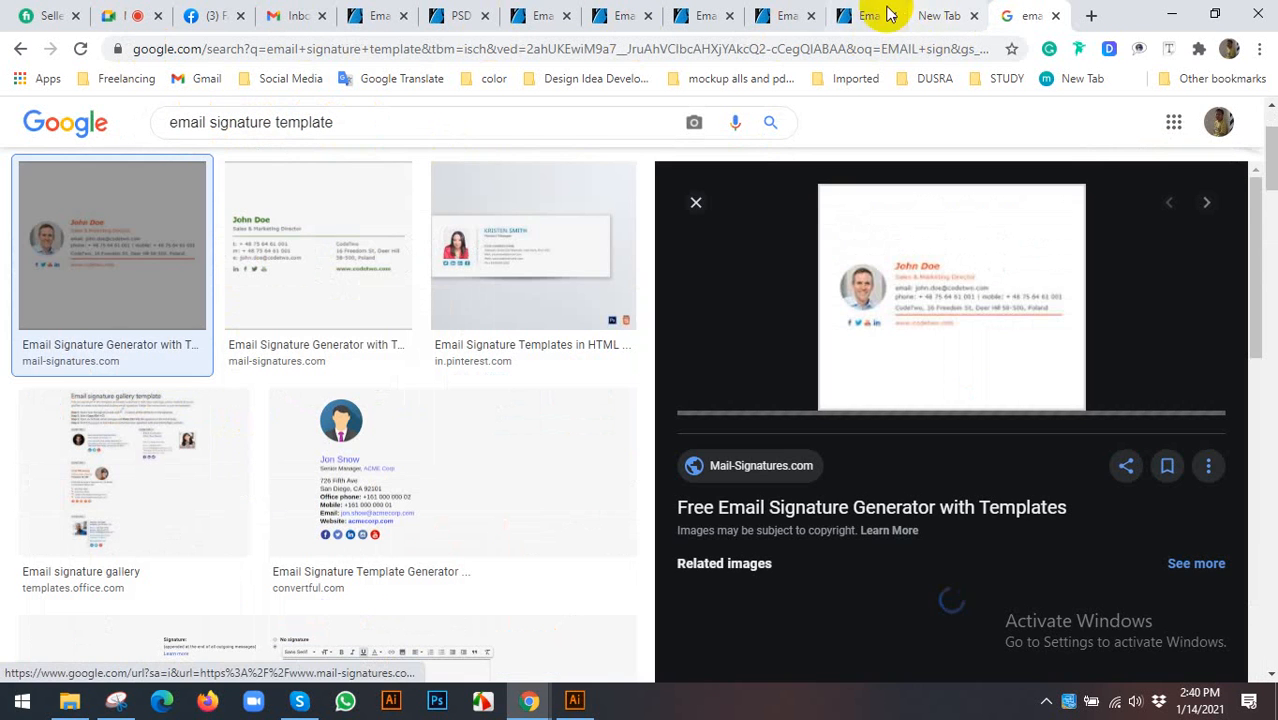
- Start a new Gmail message, click into its subject and body, then discard it
click(300, 15)
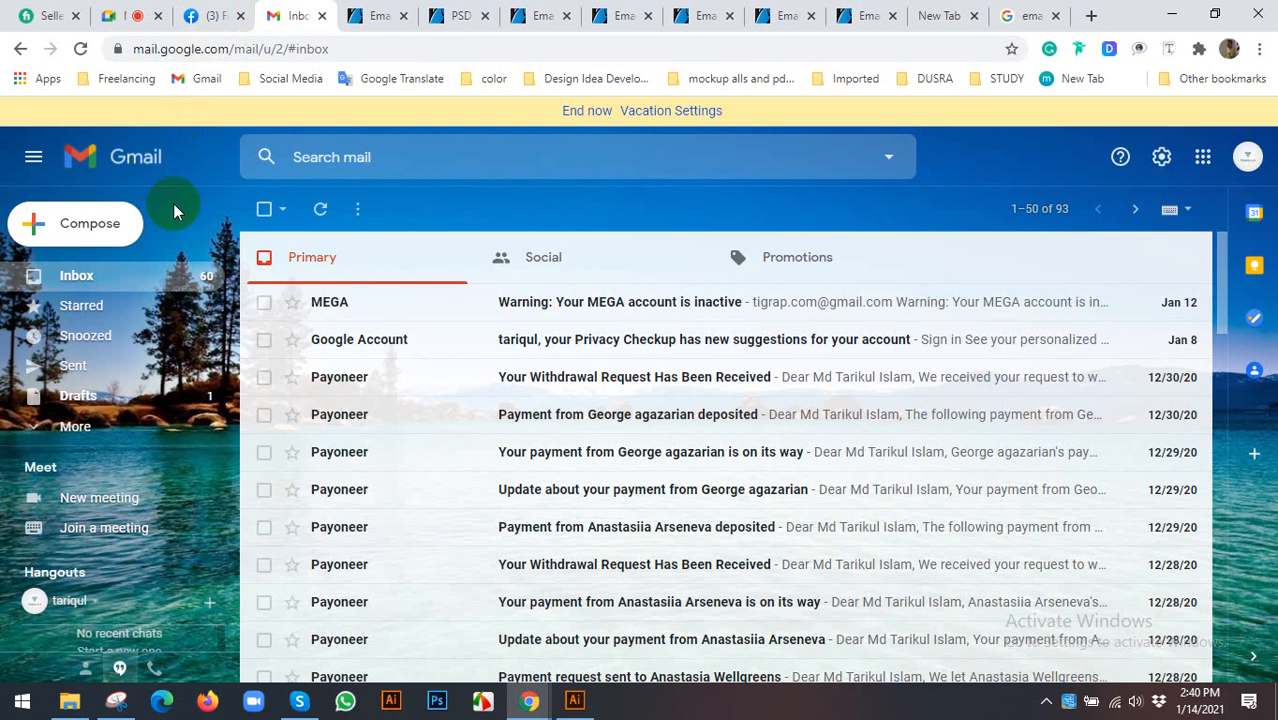
click(110, 228)
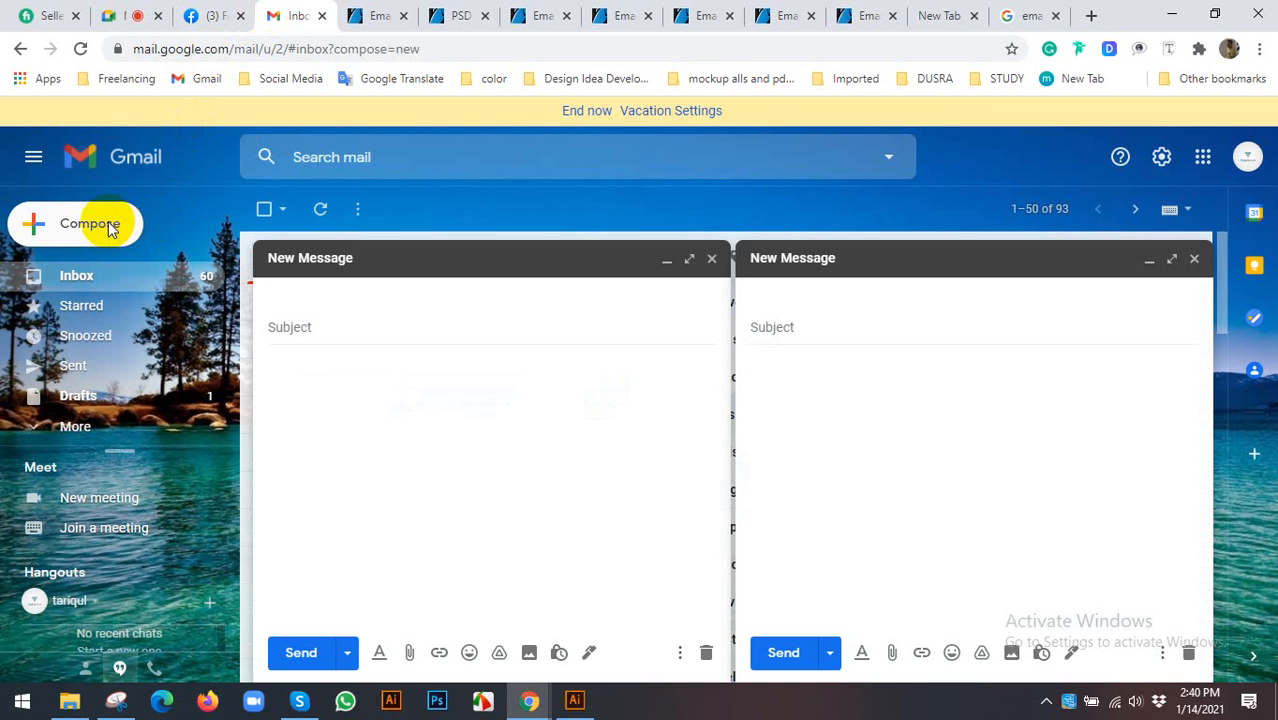
click(712, 262)
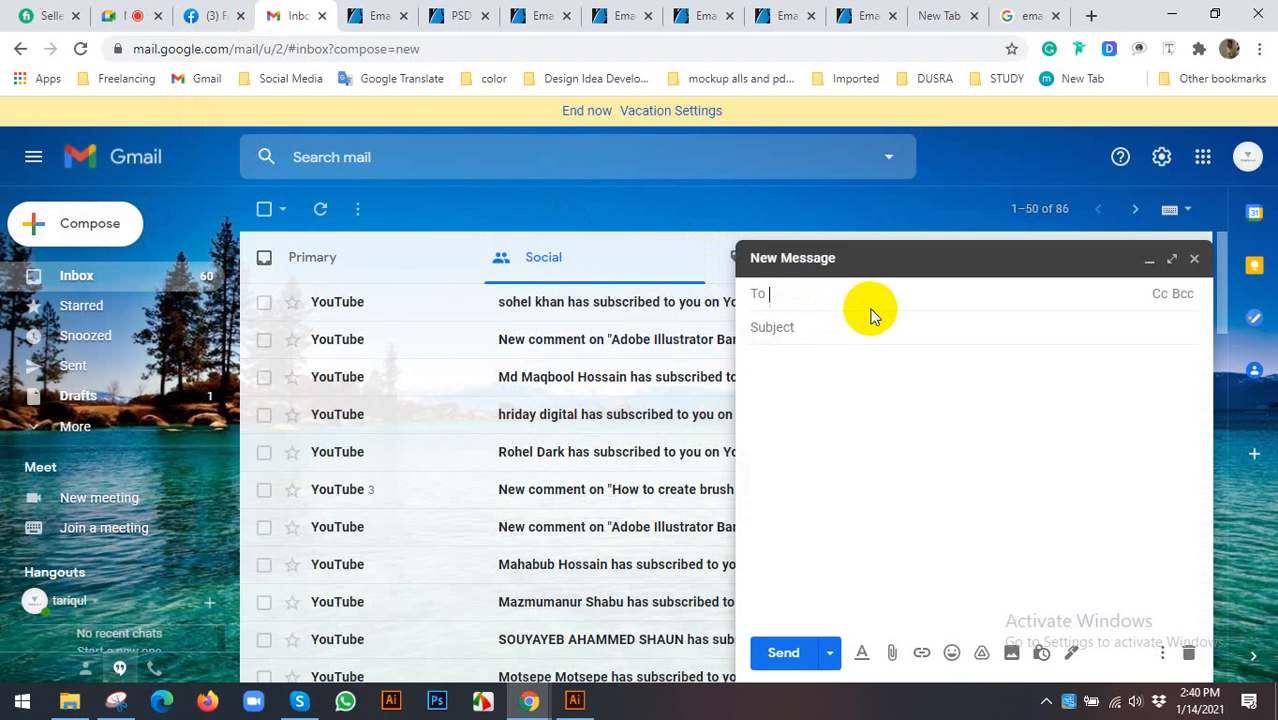
click(813, 328)
click(811, 377)
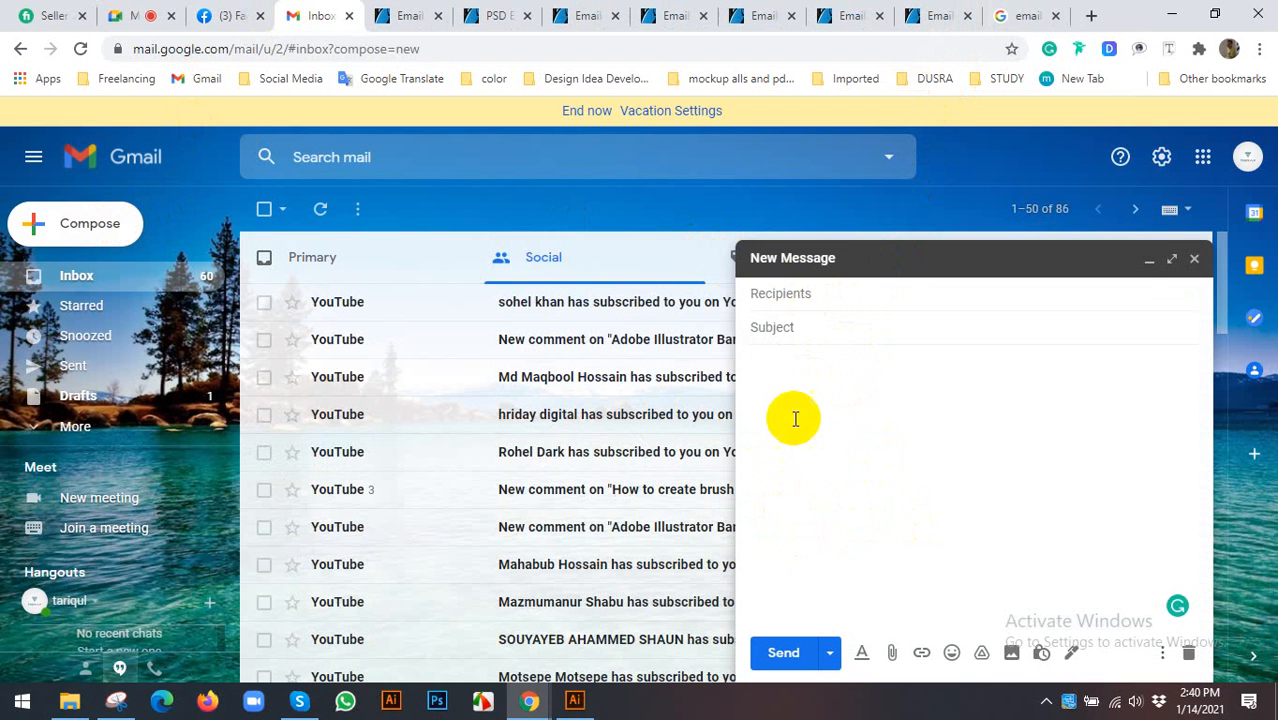
click(1196, 260)
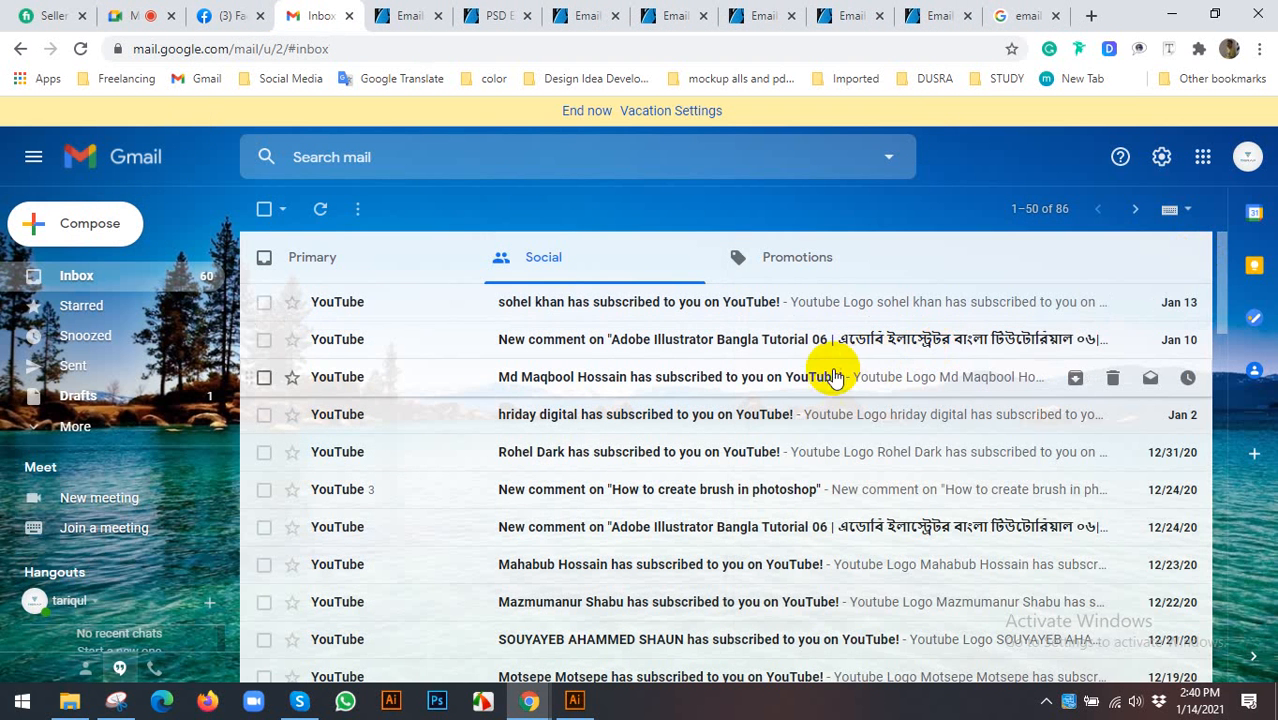
- Discard a second new message and open a fresh blank browser tab
click(110, 223)
click(1196, 260)
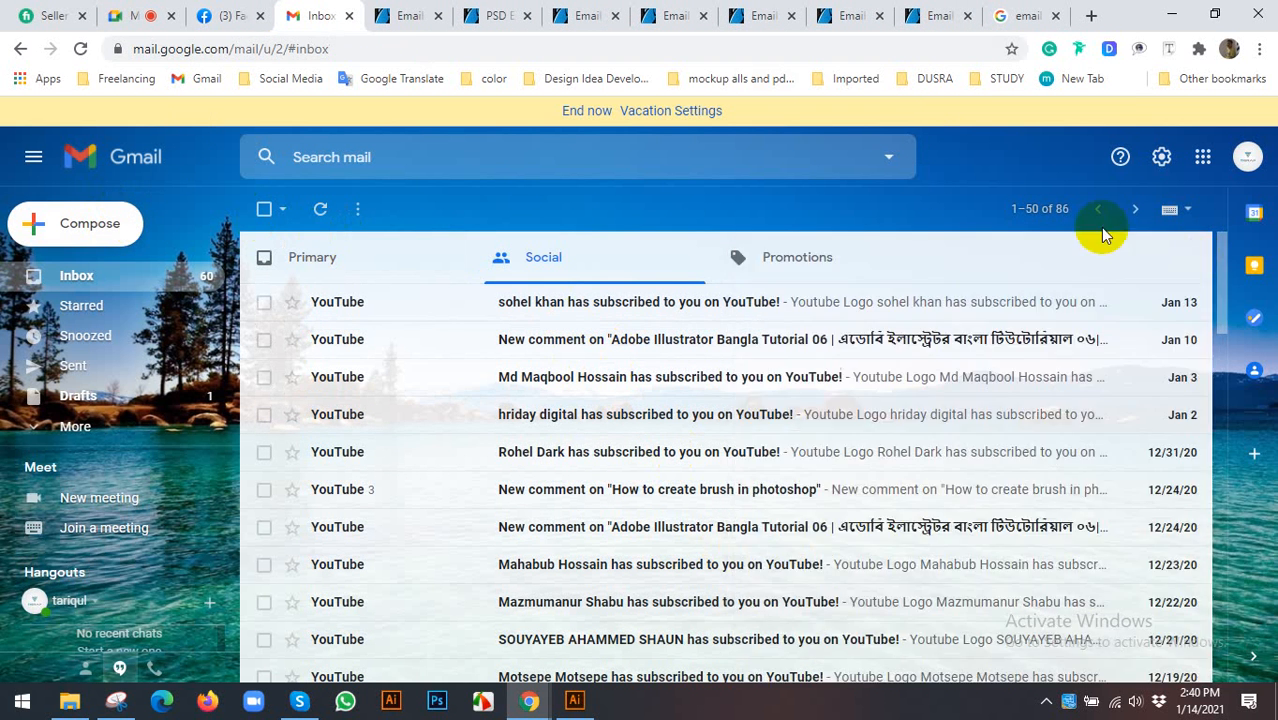
click(1090, 15)
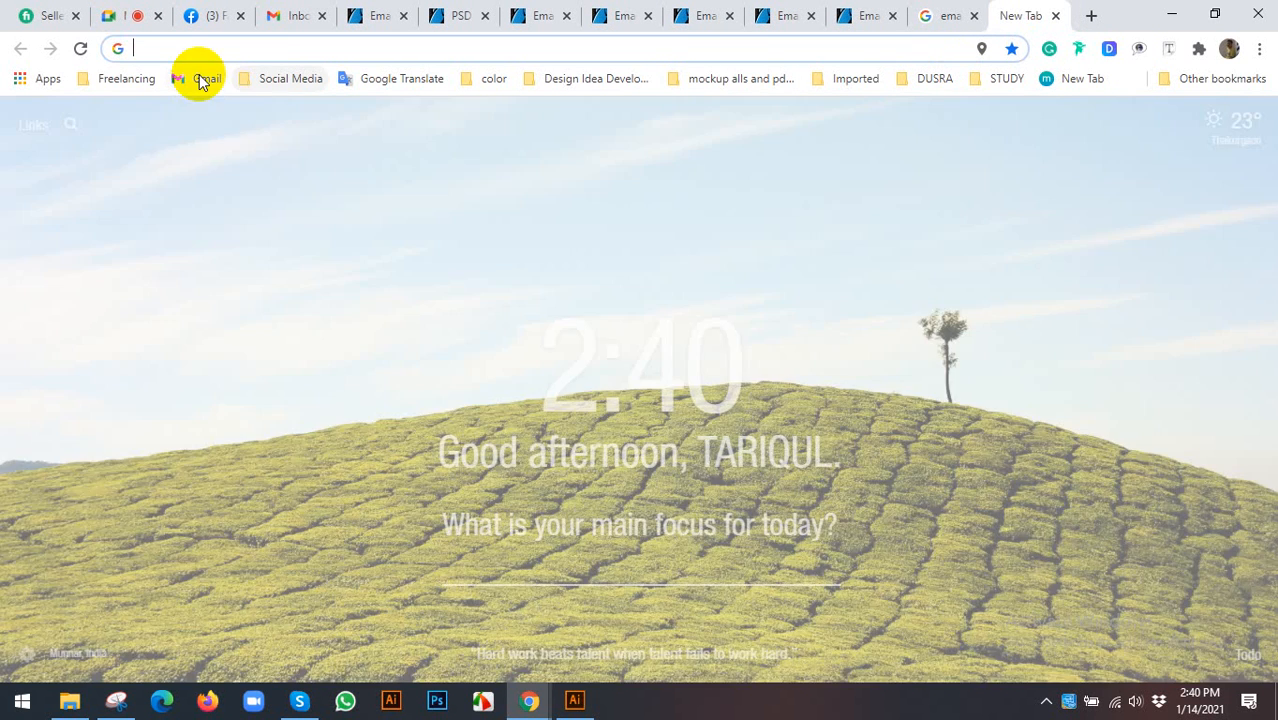
- Load the second account's Gmail inbox from the Gmail bookmark in the new tab
click(200, 78)
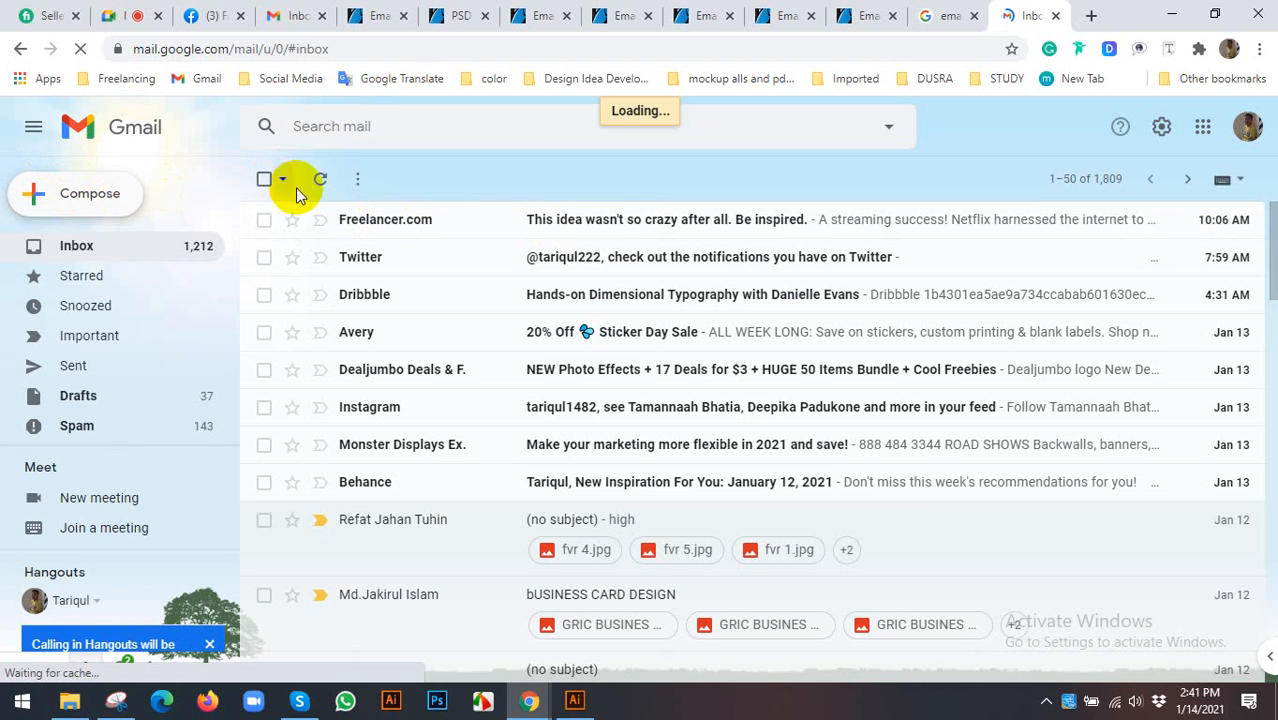
- Compose a message to reveal the existing signature's social icons, then discard it and close that inbox
click(92, 205)
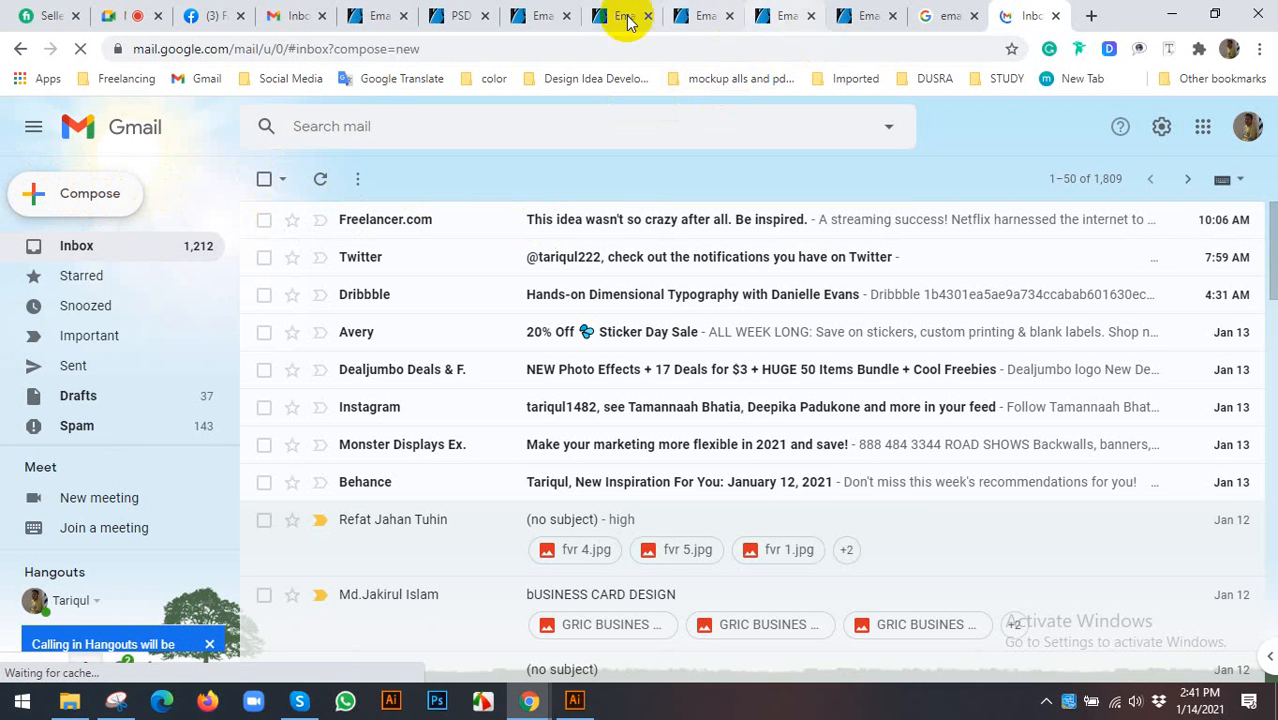
click(380, 15)
click(1030, 12)
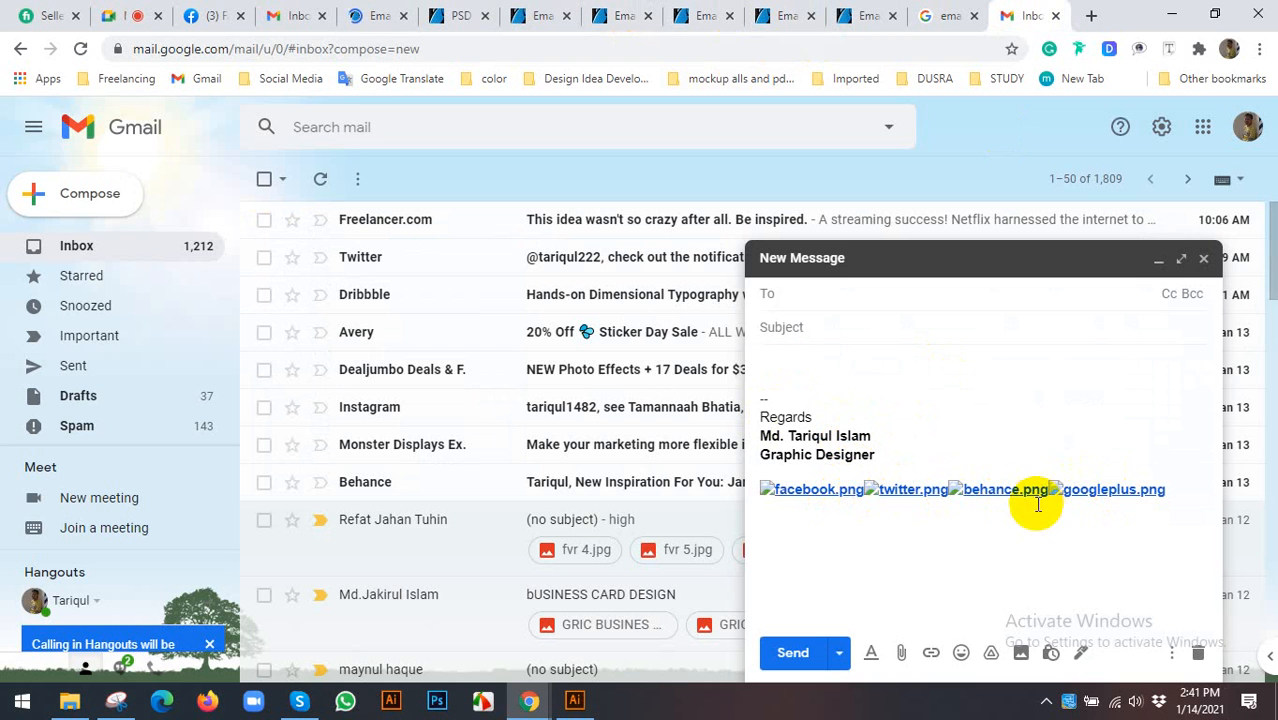
click(787, 366)
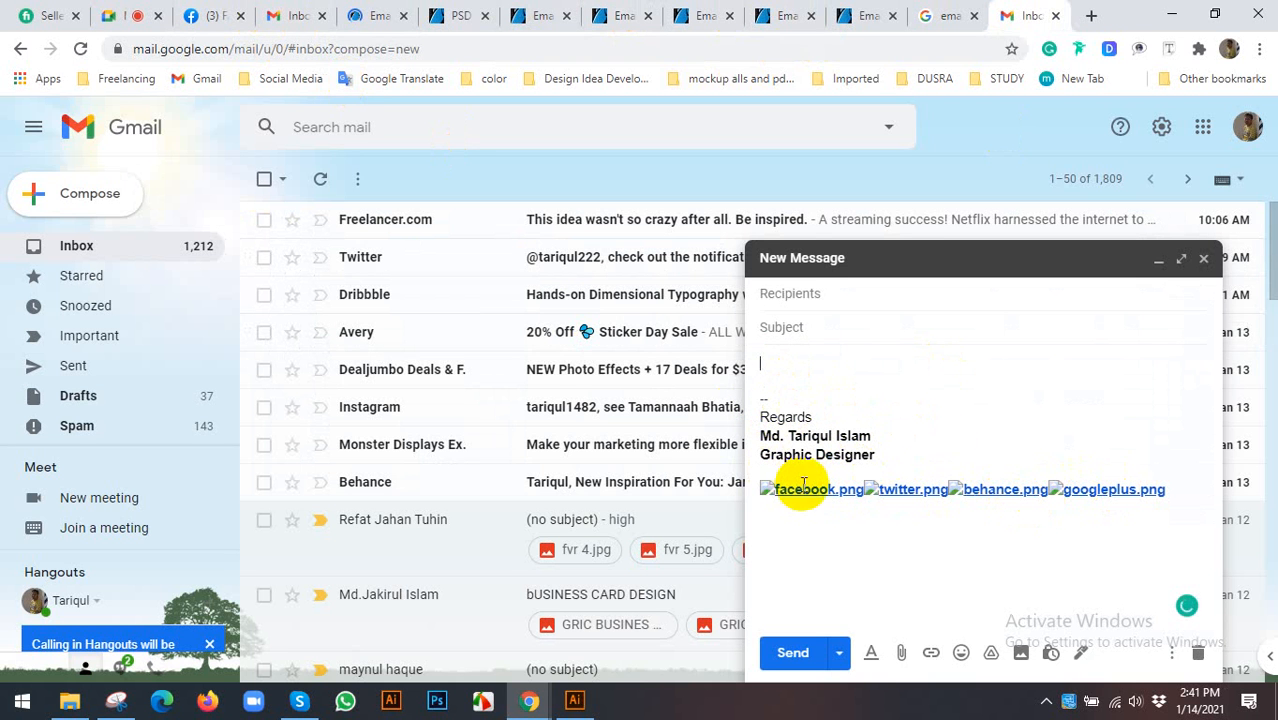
click(1203, 260)
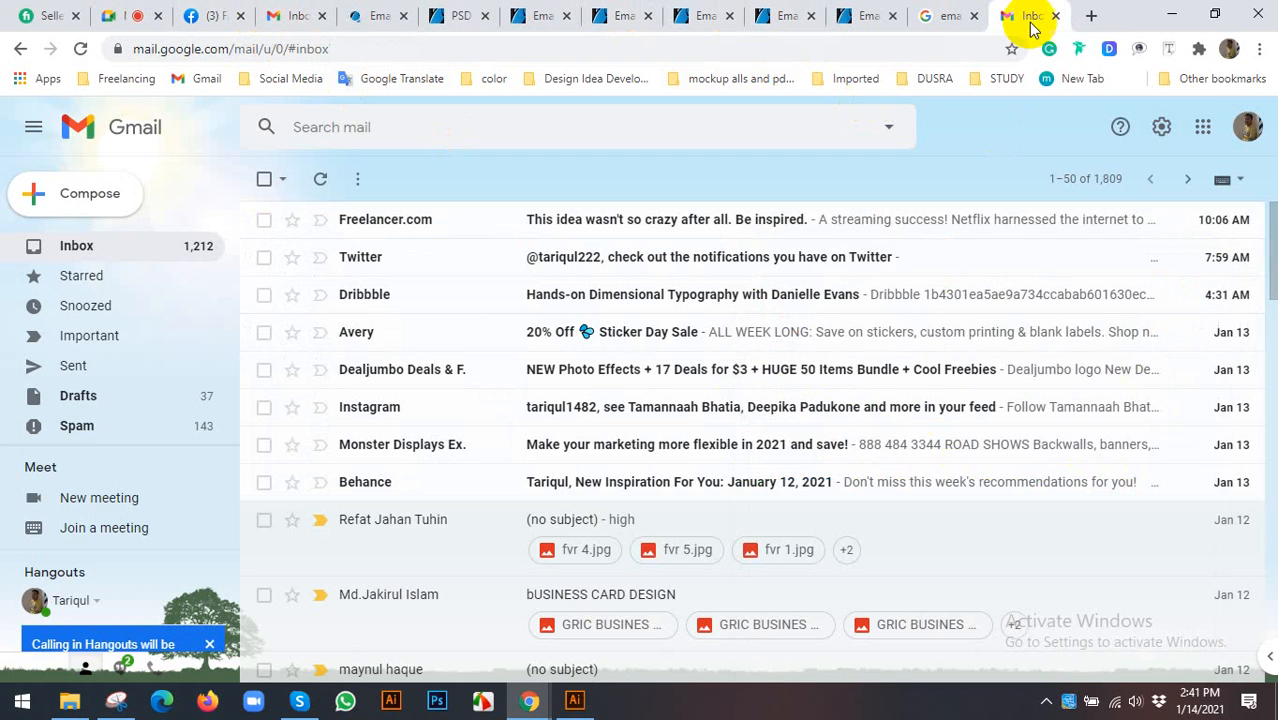
click(1055, 16)
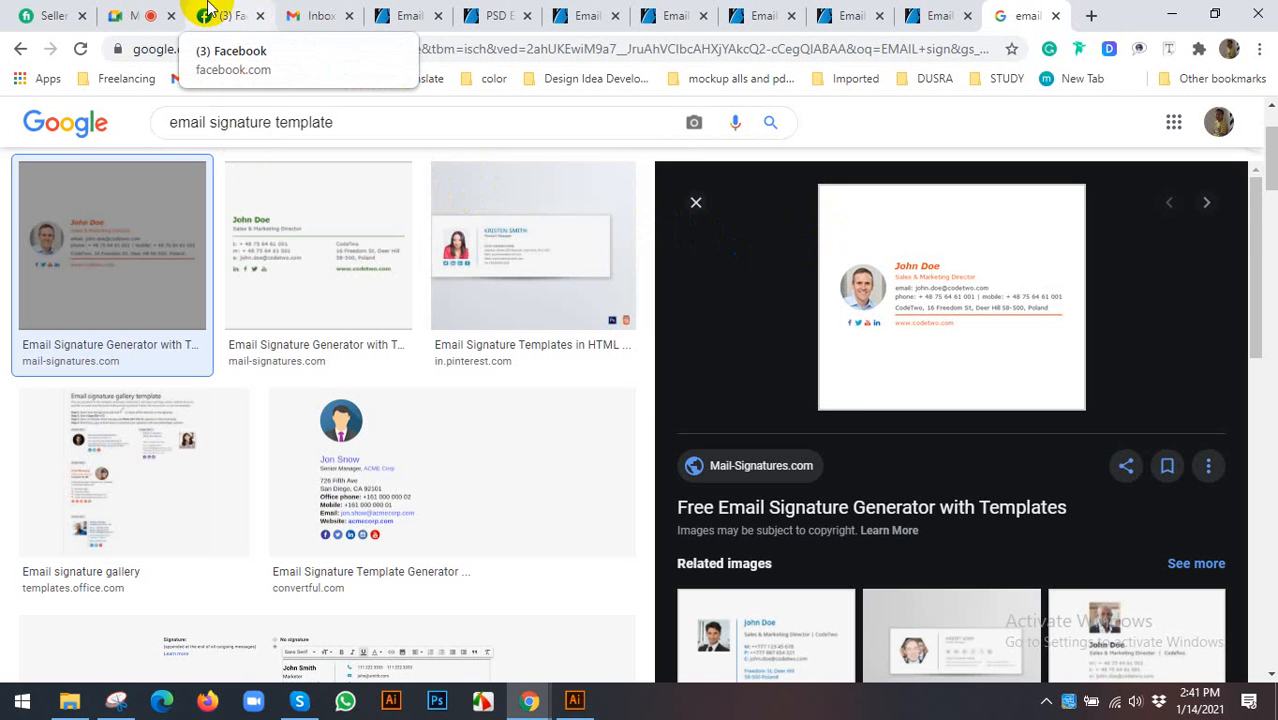
- Admit the waiting participant to the Meet call and return to the GraphicRiver signature results
click(150, 12)
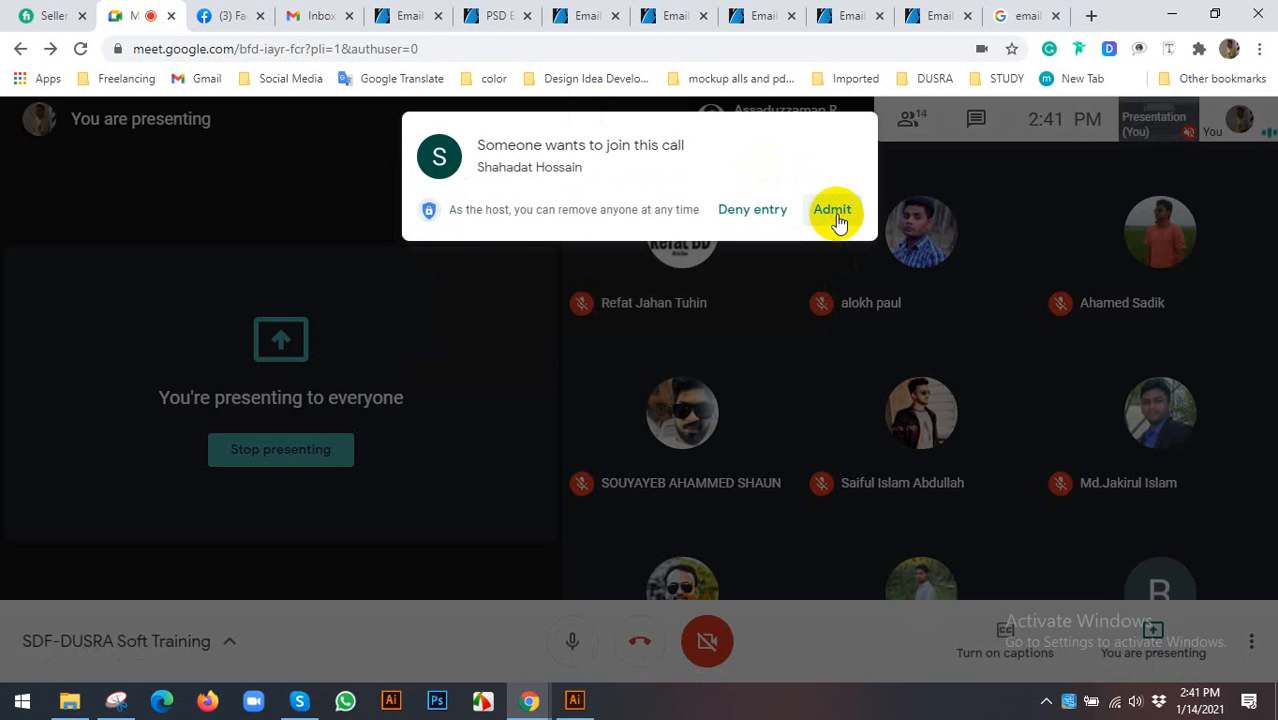
click(828, 212)
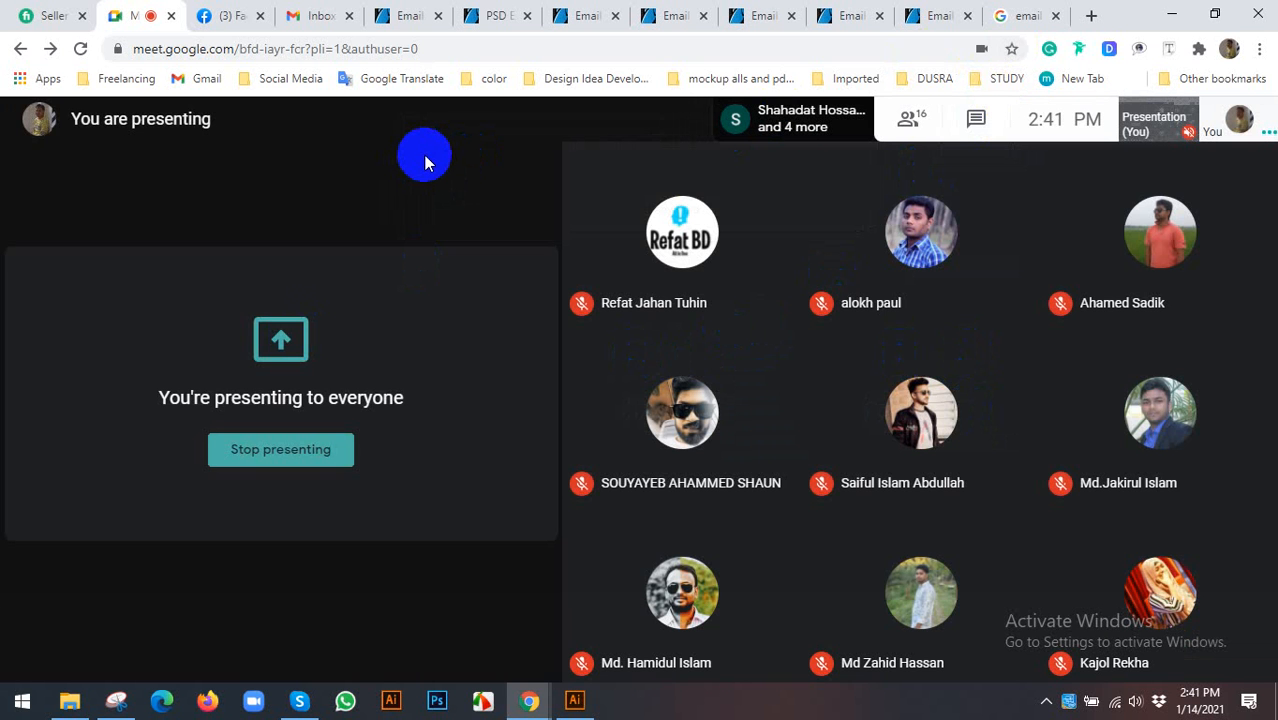
click(428, 12)
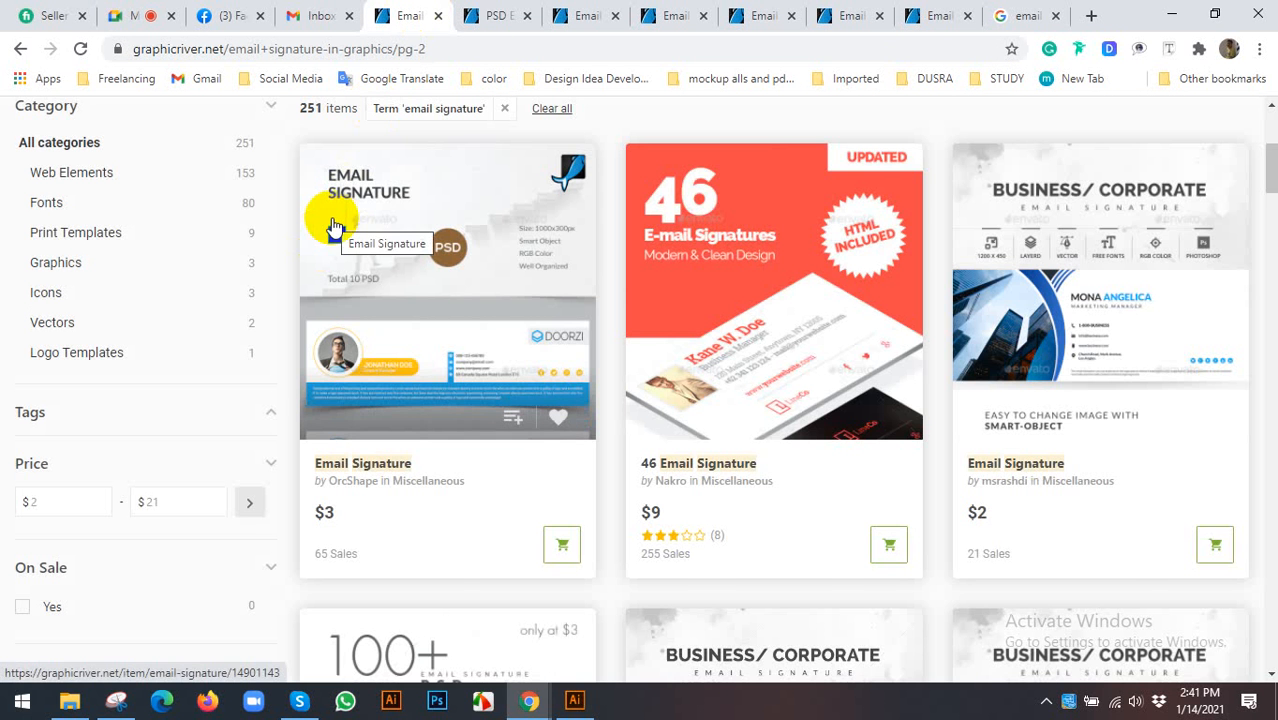
- Open the first Email Signature result on GraphicRiver and scroll through its preview designs
scroll(533, 289, up, 4)
scroll(571, 290, down, 5)
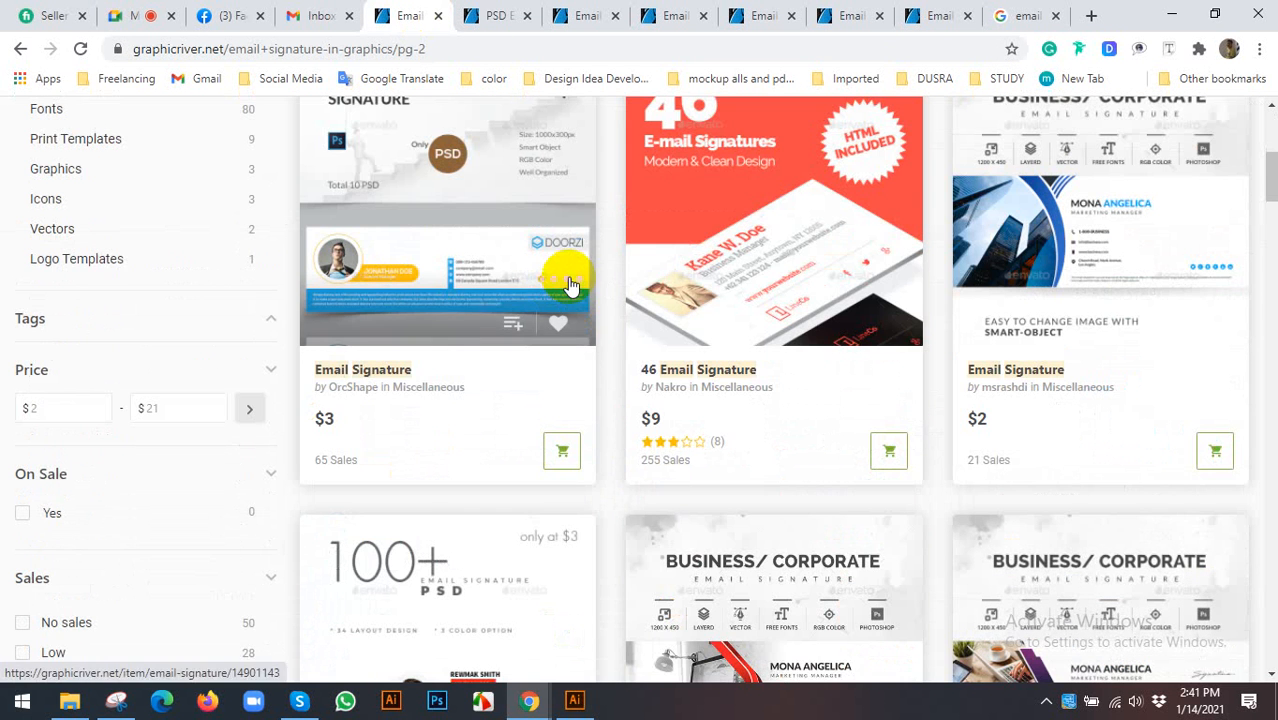
scroll(410, 400, up, 1)
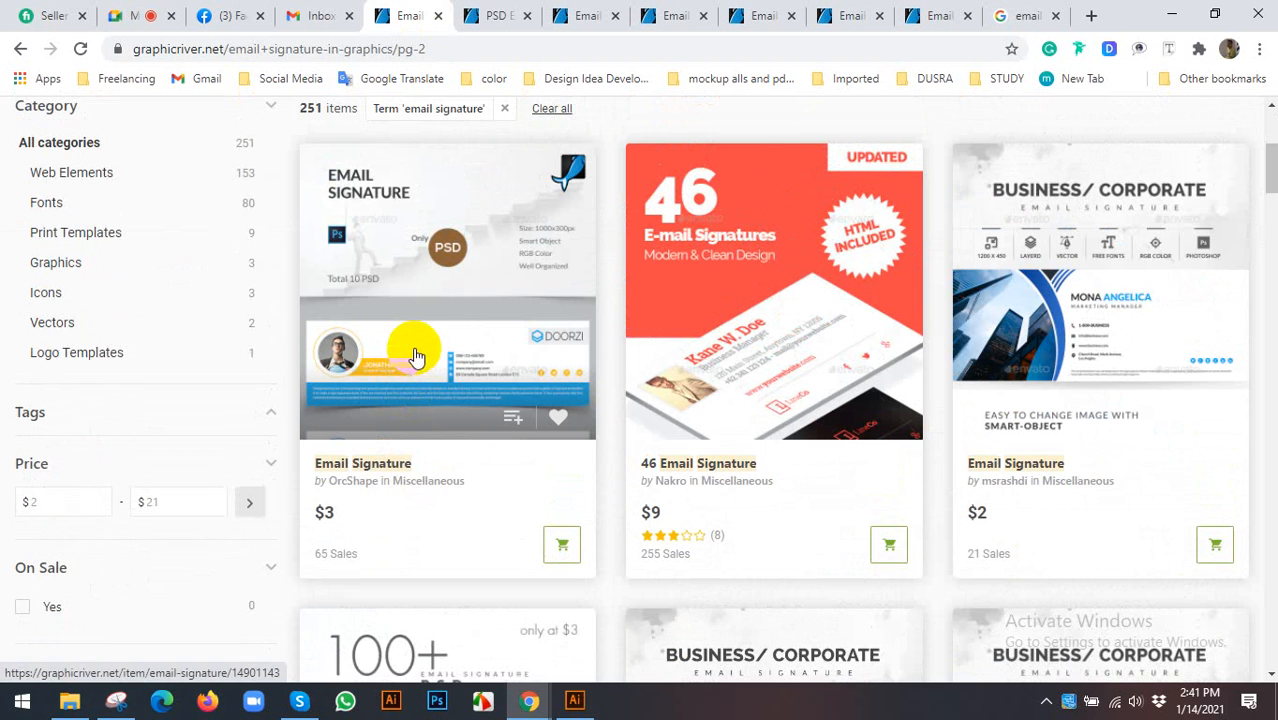
click(380, 402)
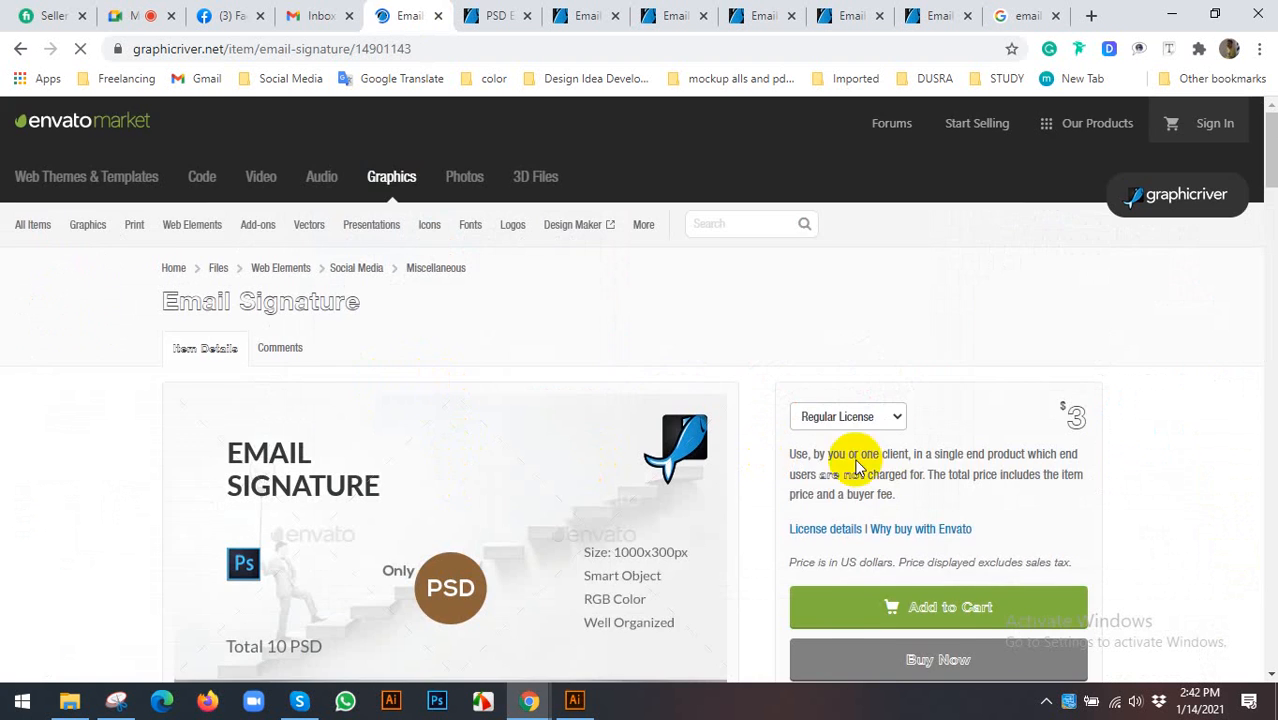
scroll(1000, 360, down, 2)
scroll(542, 362, down, 6)
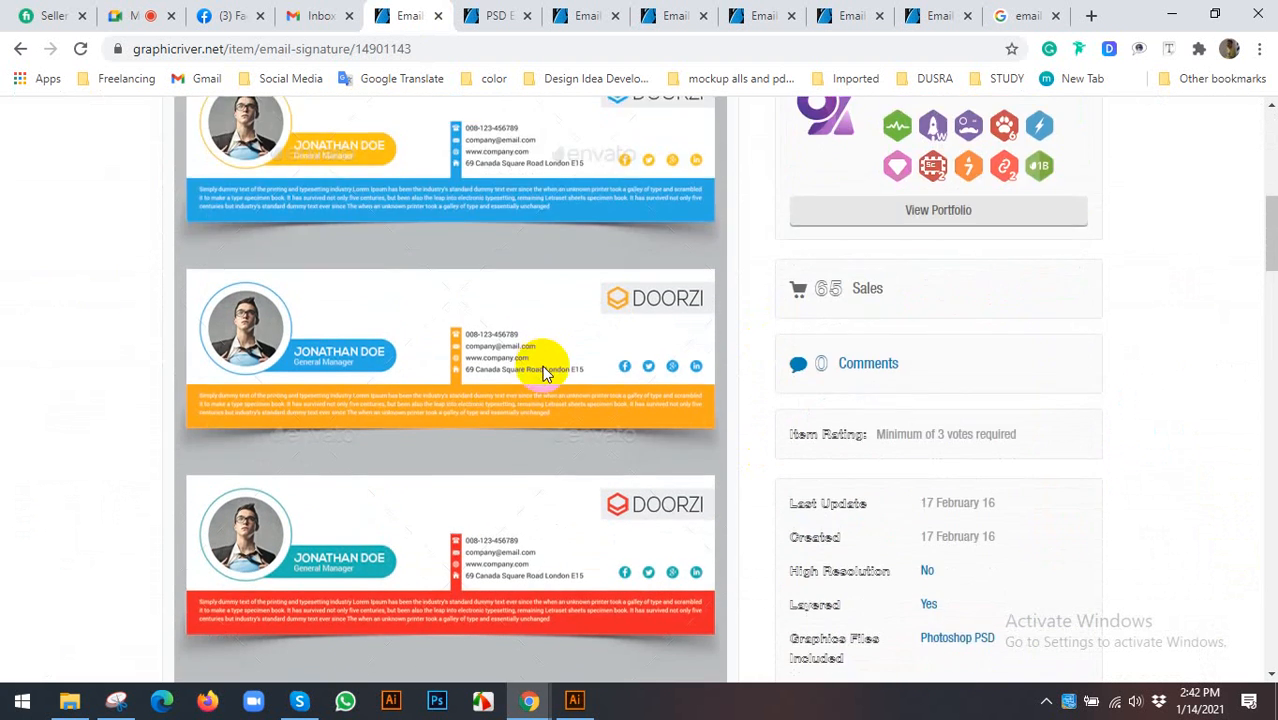
scroll(404, 380, up, 3)
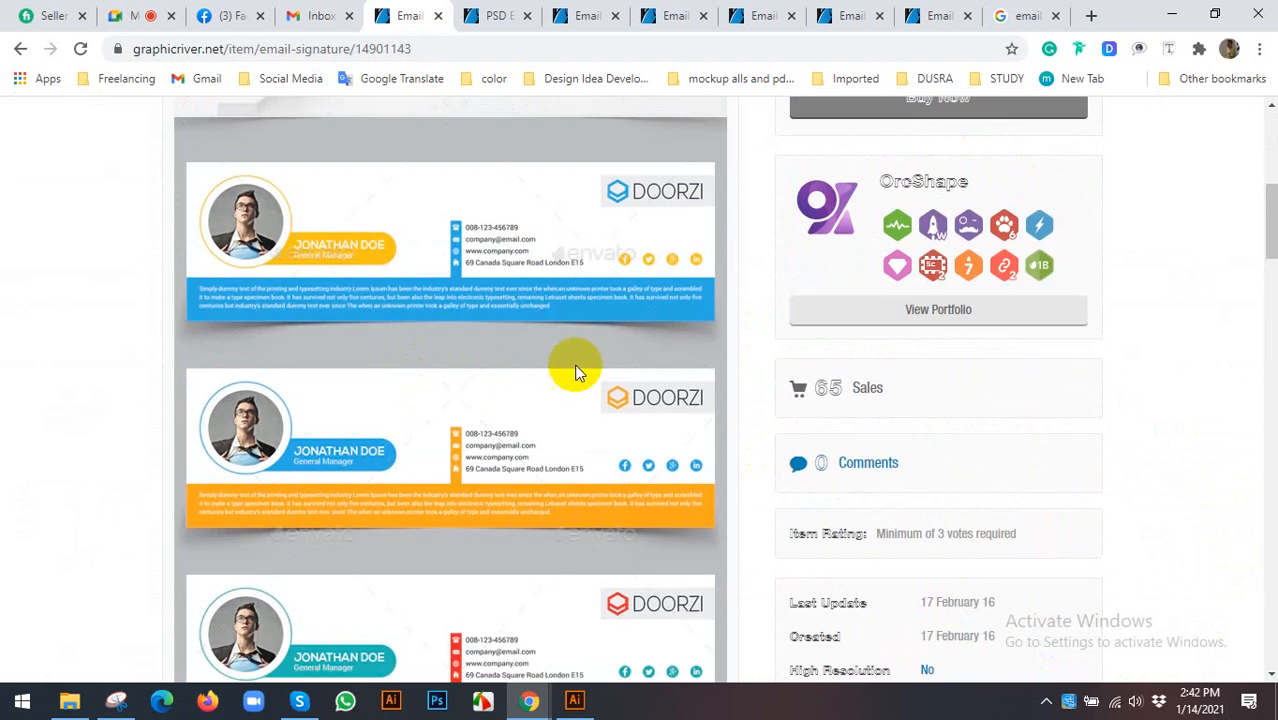
scroll(585, 370, down, 2)
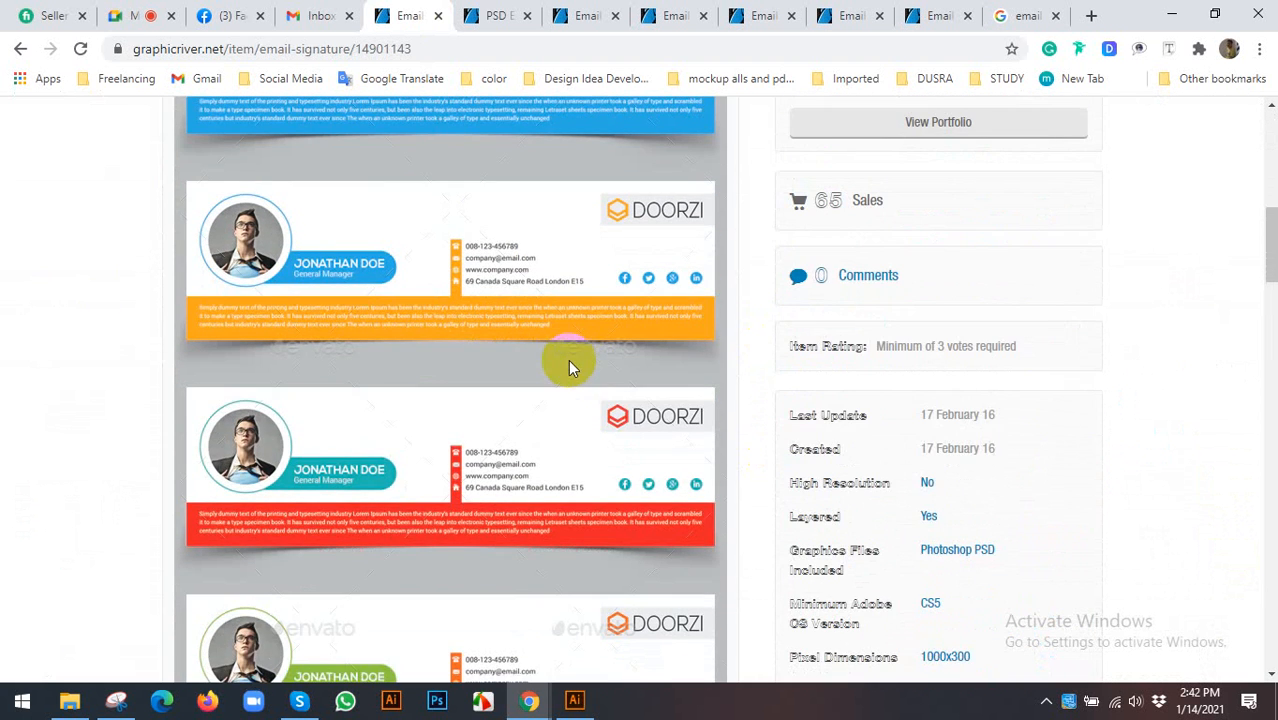
scroll(575, 340, down, 8)
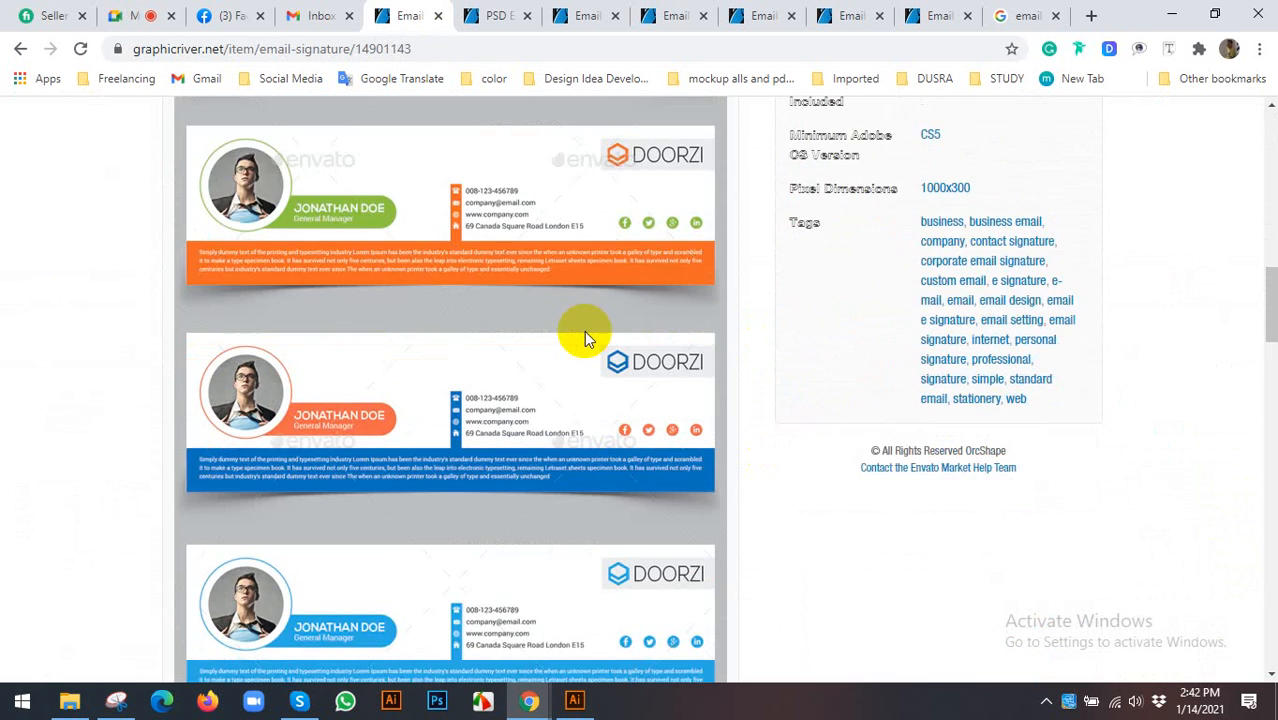
scroll(576, 326, up, 10)
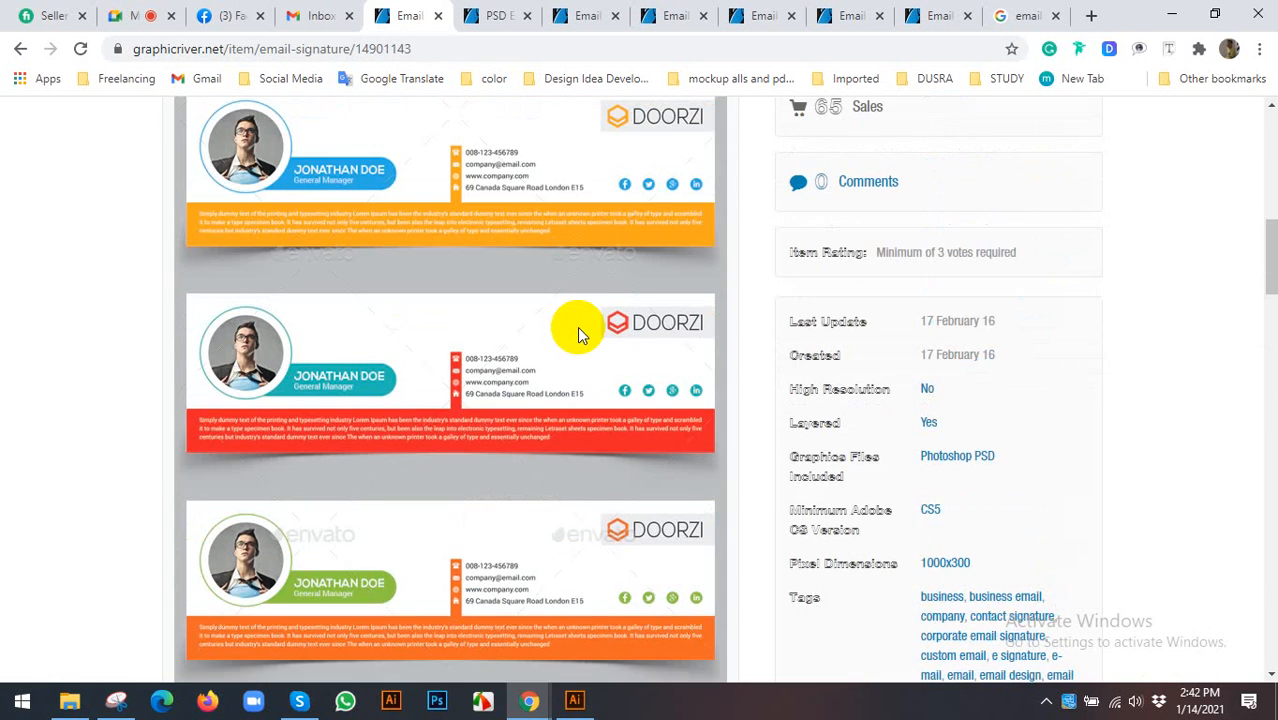
scroll(585, 324, down, 3)
scroll(590, 330, down, 1)
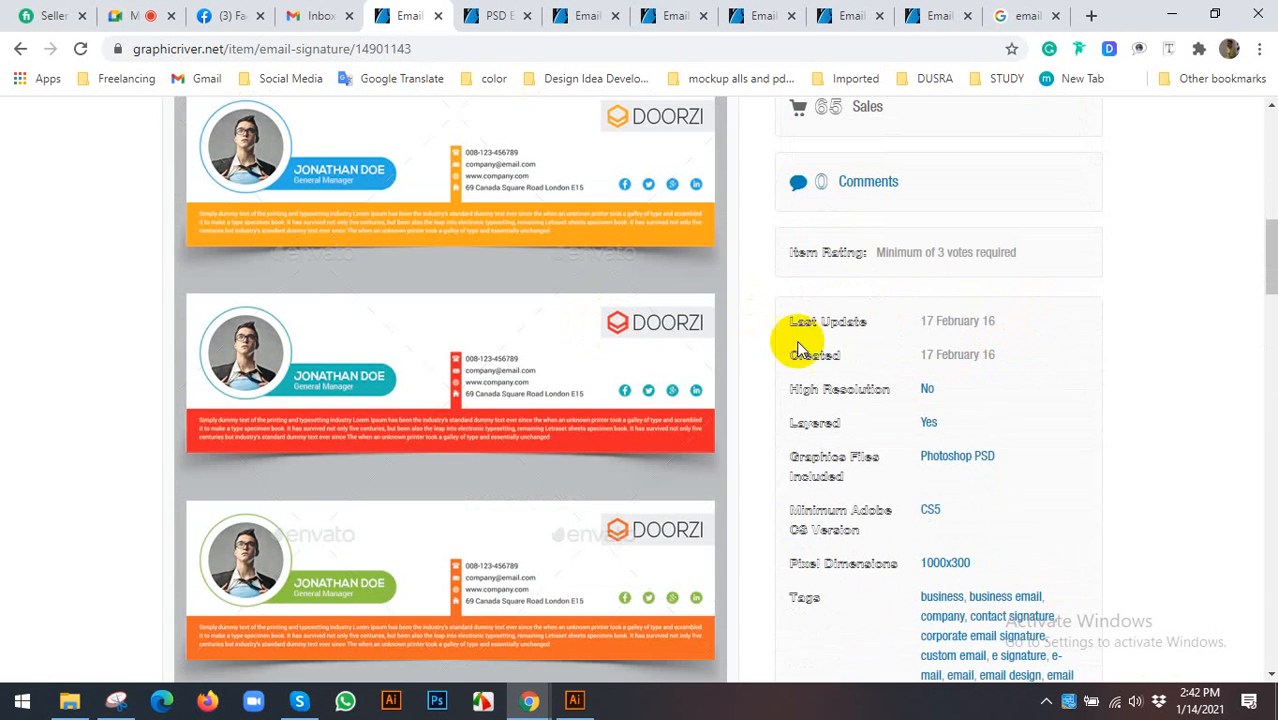
scroll(788, 357, down, 2)
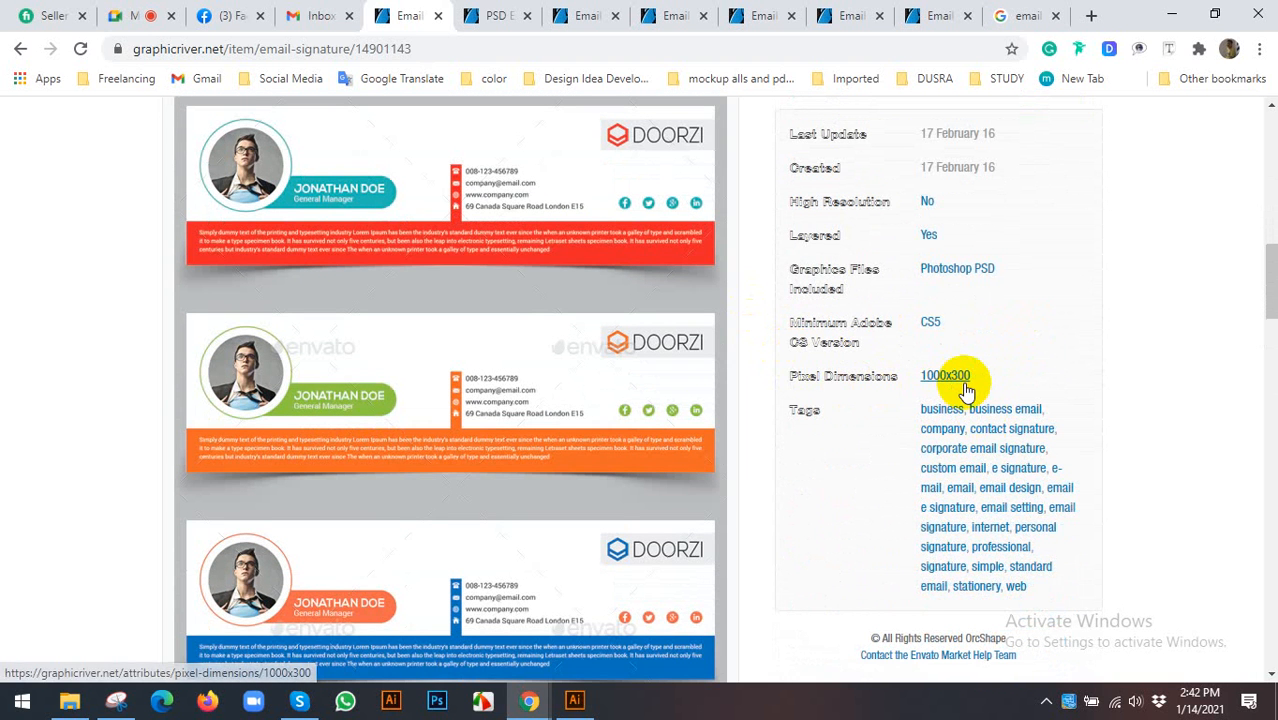
- Review the PSD email signature templates item and another signature item page
click(487, 12)
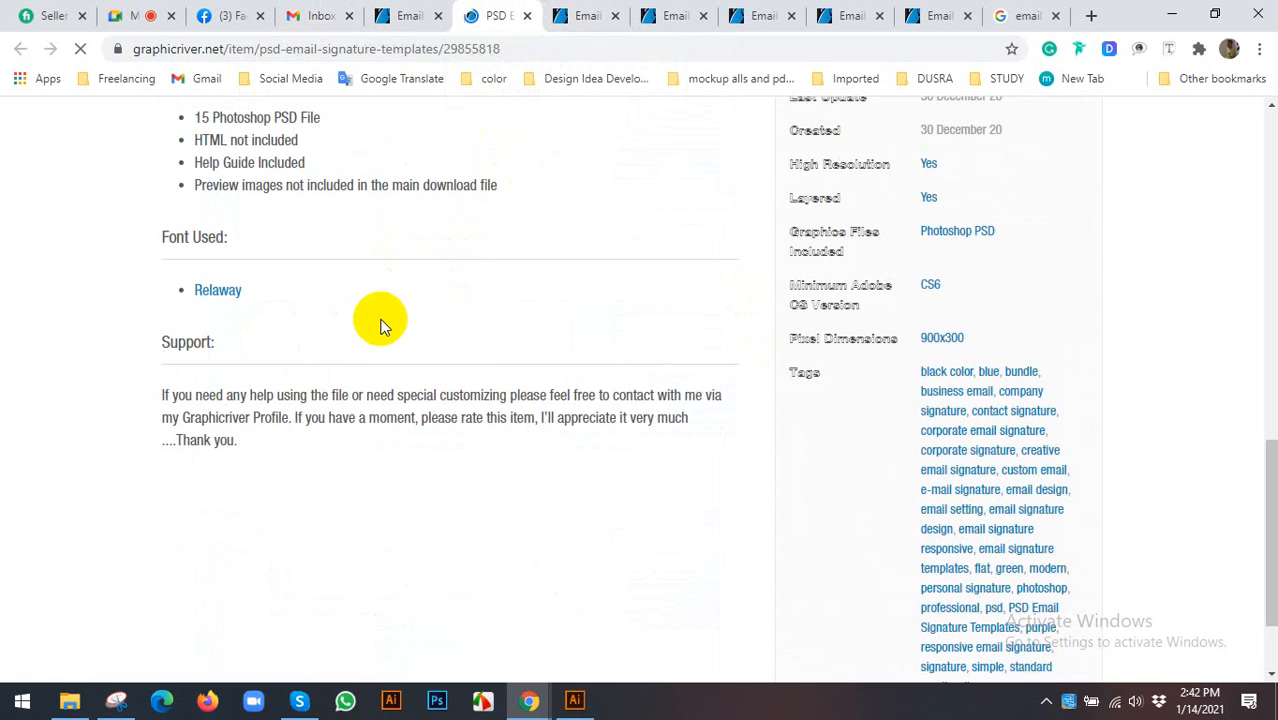
scroll(559, 349, up, 8)
scroll(550, 349, up, 10)
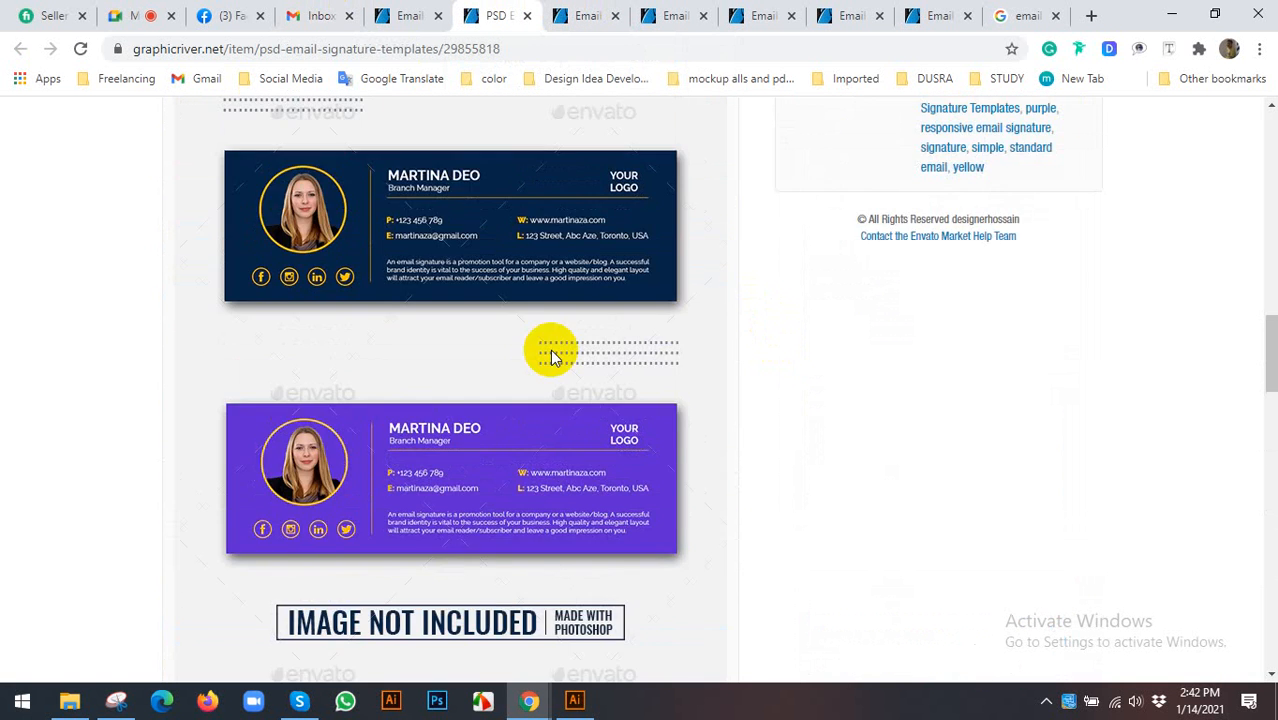
scroll(579, 394, up, 2)
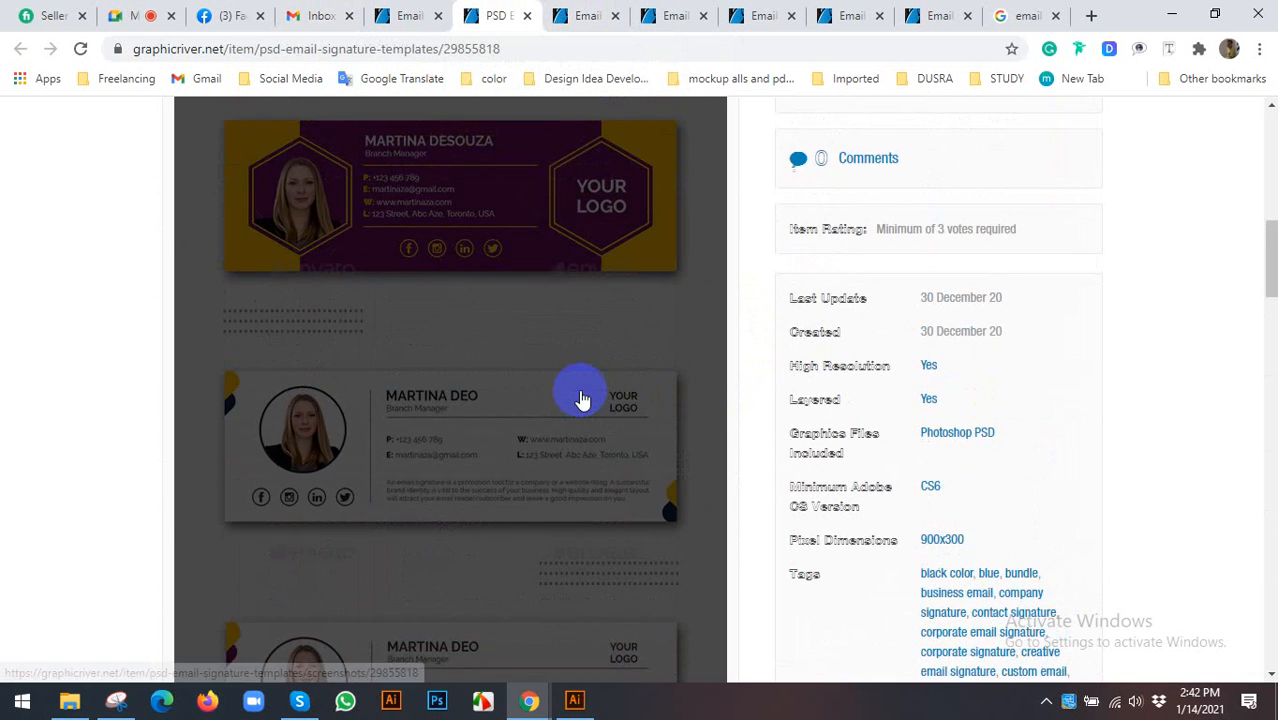
click(563, 10)
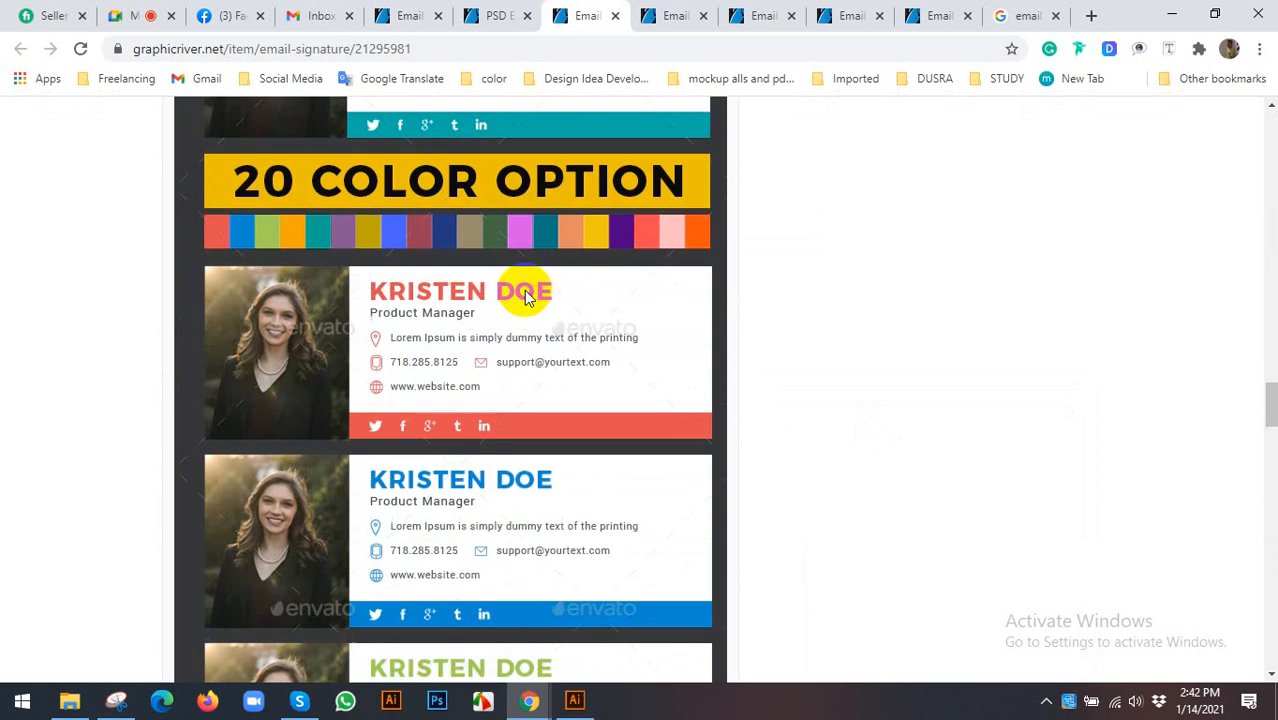
scroll(523, 290, down, 10)
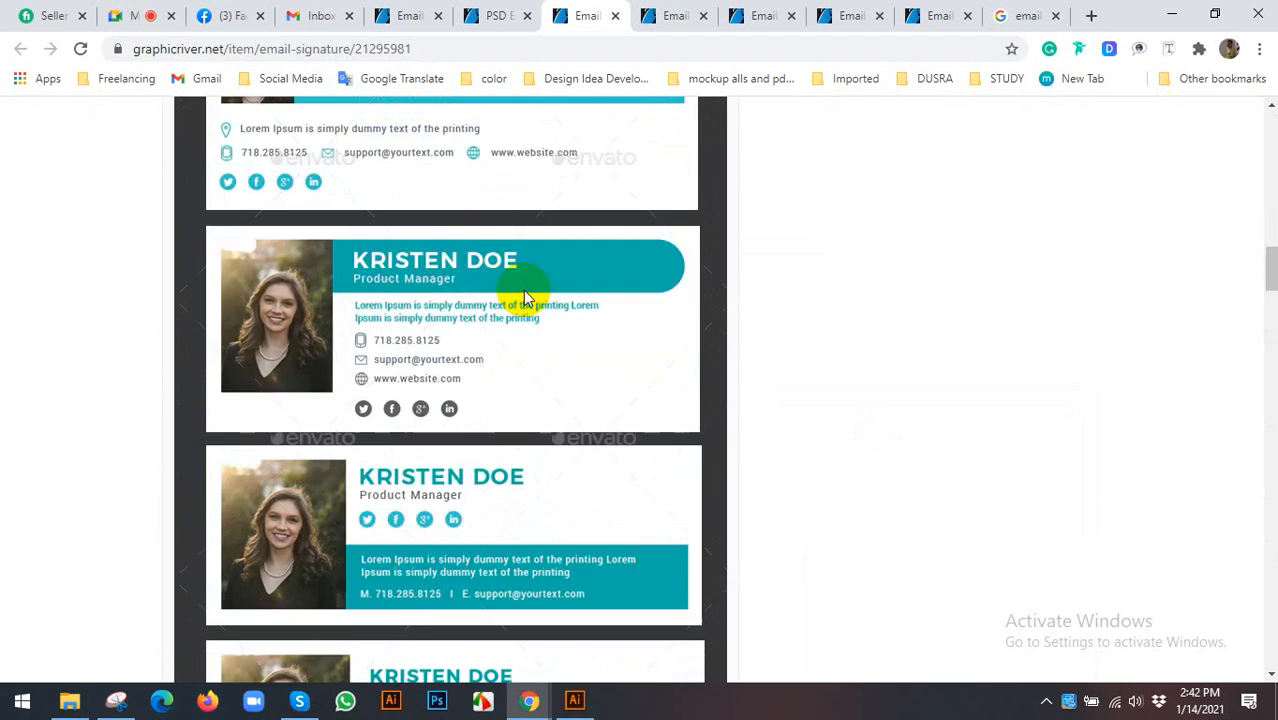
scroll(523, 290, up, 6)
scroll(907, 372, down, 3)
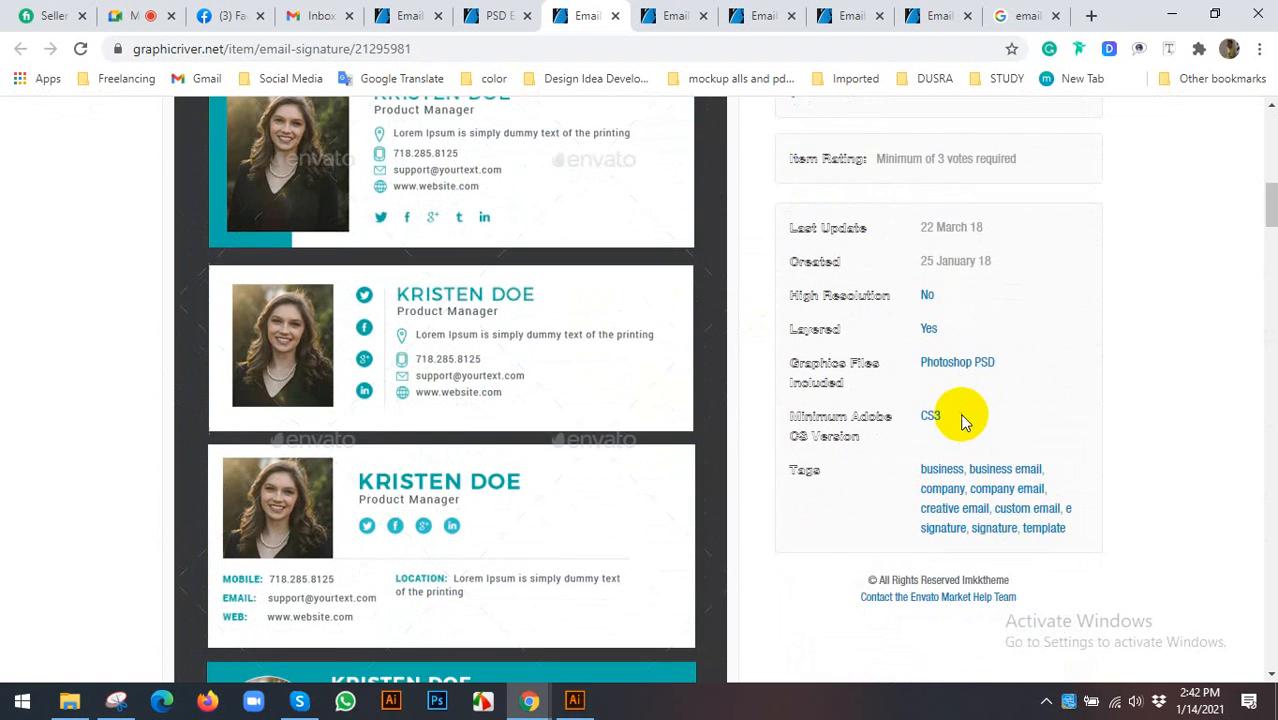
- Check the Email Signature Template item, then return to OrcShape's DOORZI signature colour variants
click(665, 15)
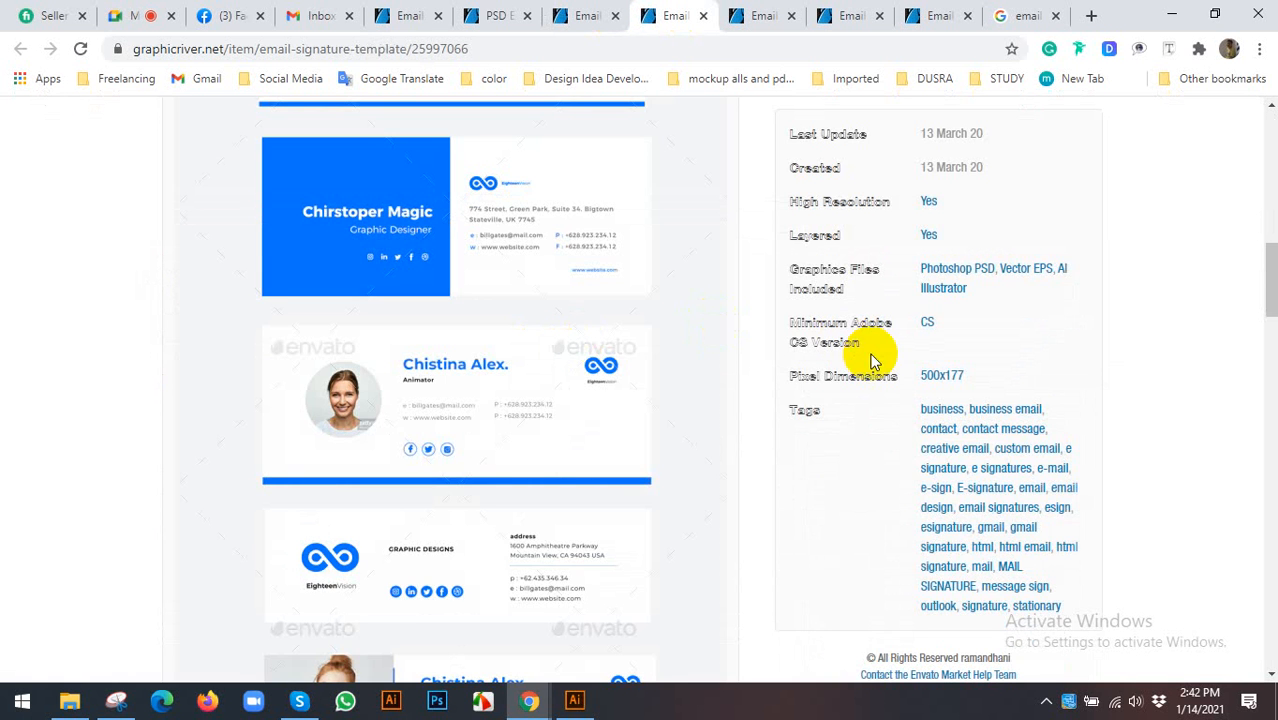
scroll(667, 372, up, 4)
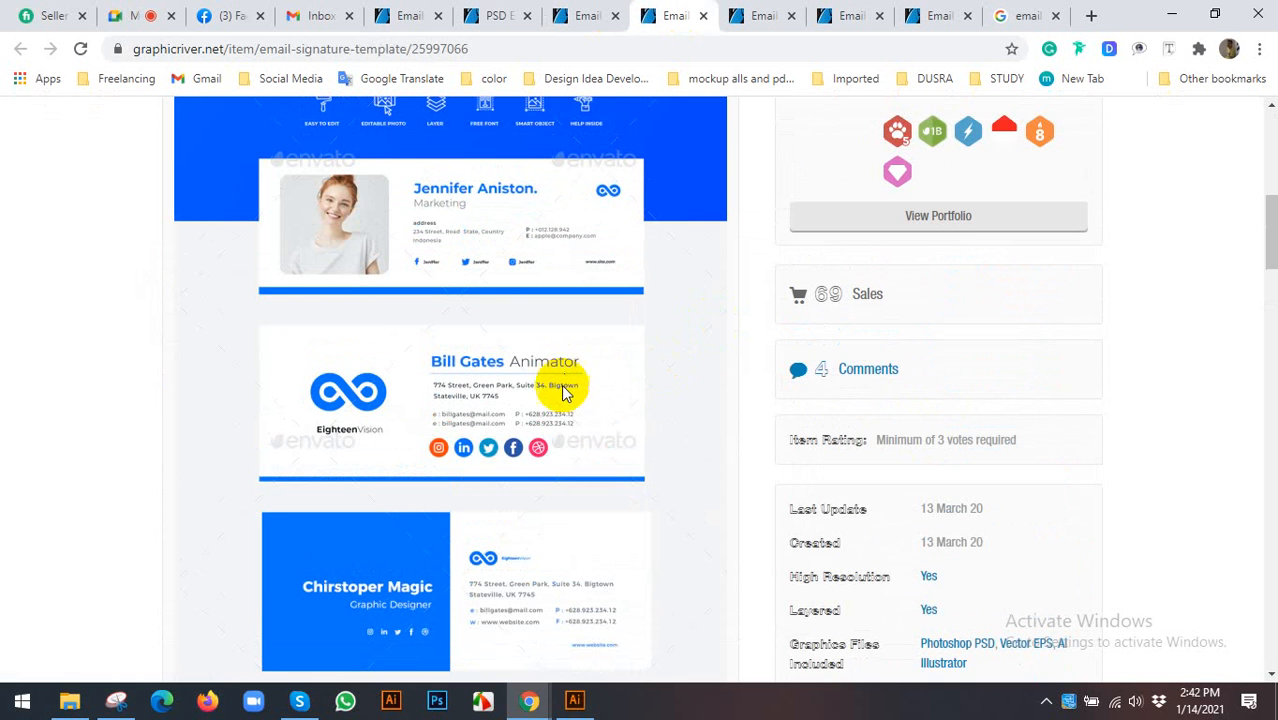
scroll(555, 348, up, 2)
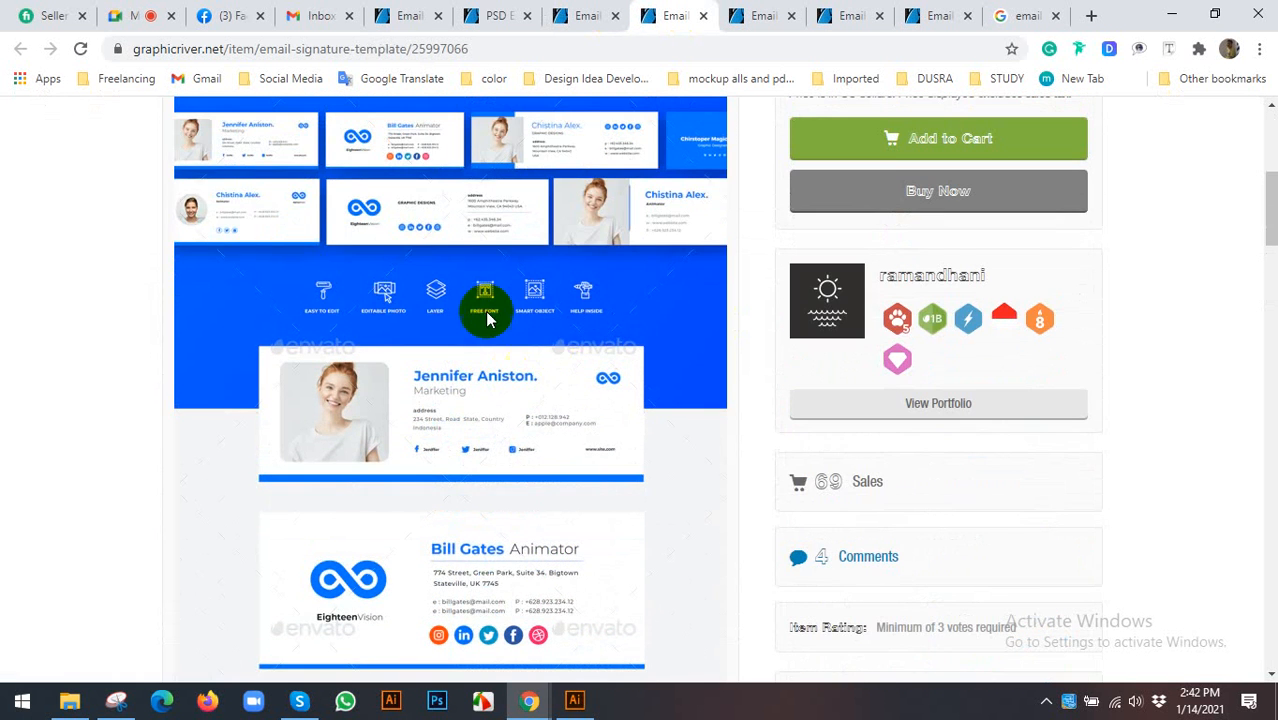
scroll(470, 315, up, 4)
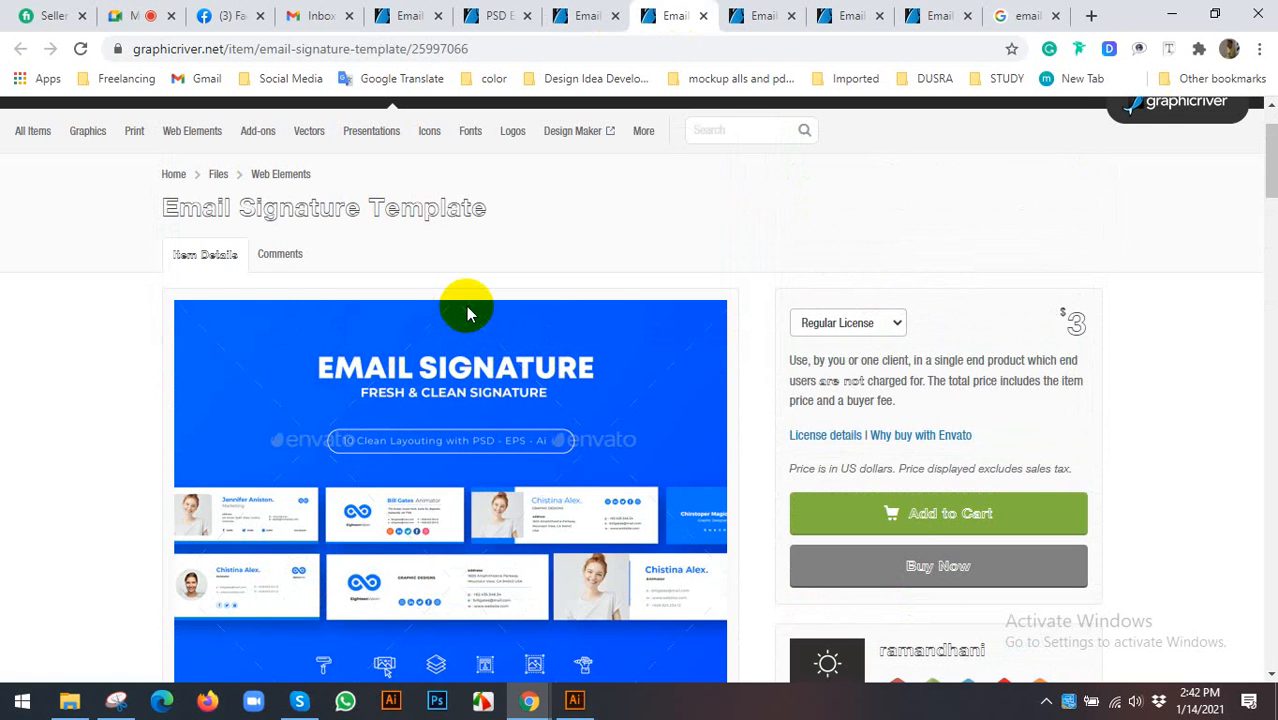
click(760, 14)
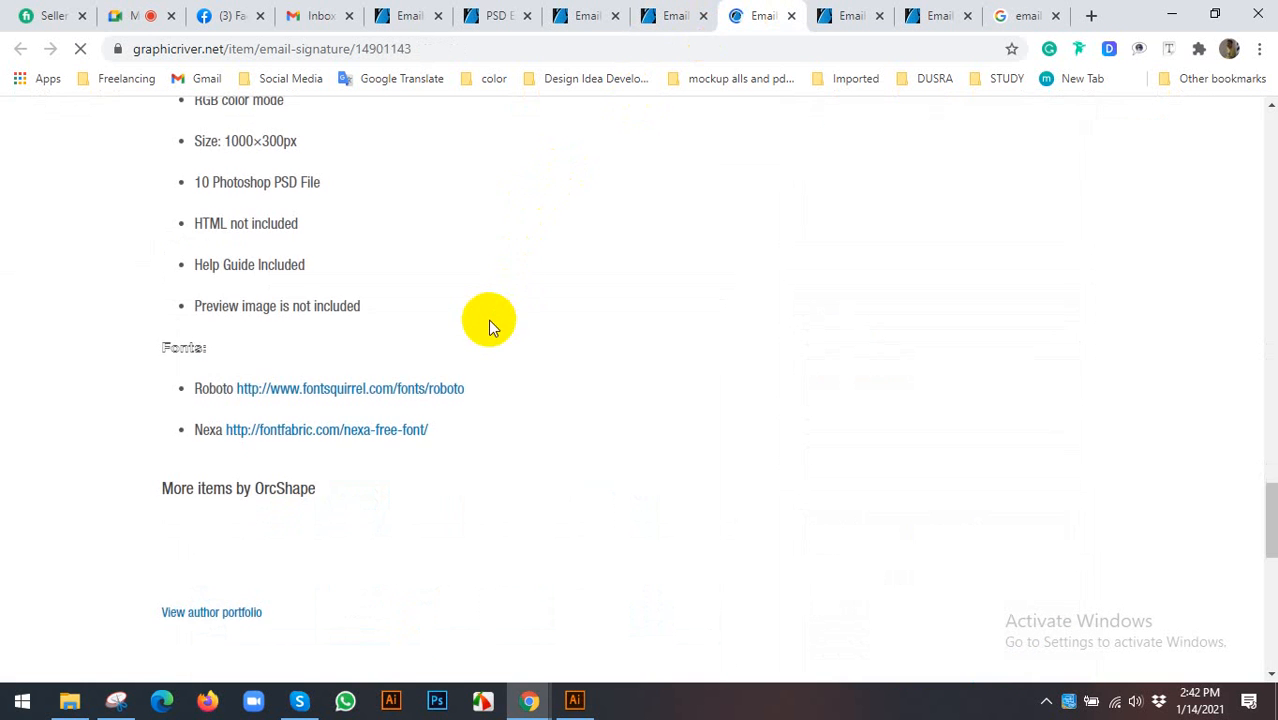
scroll(488, 320, up, 10)
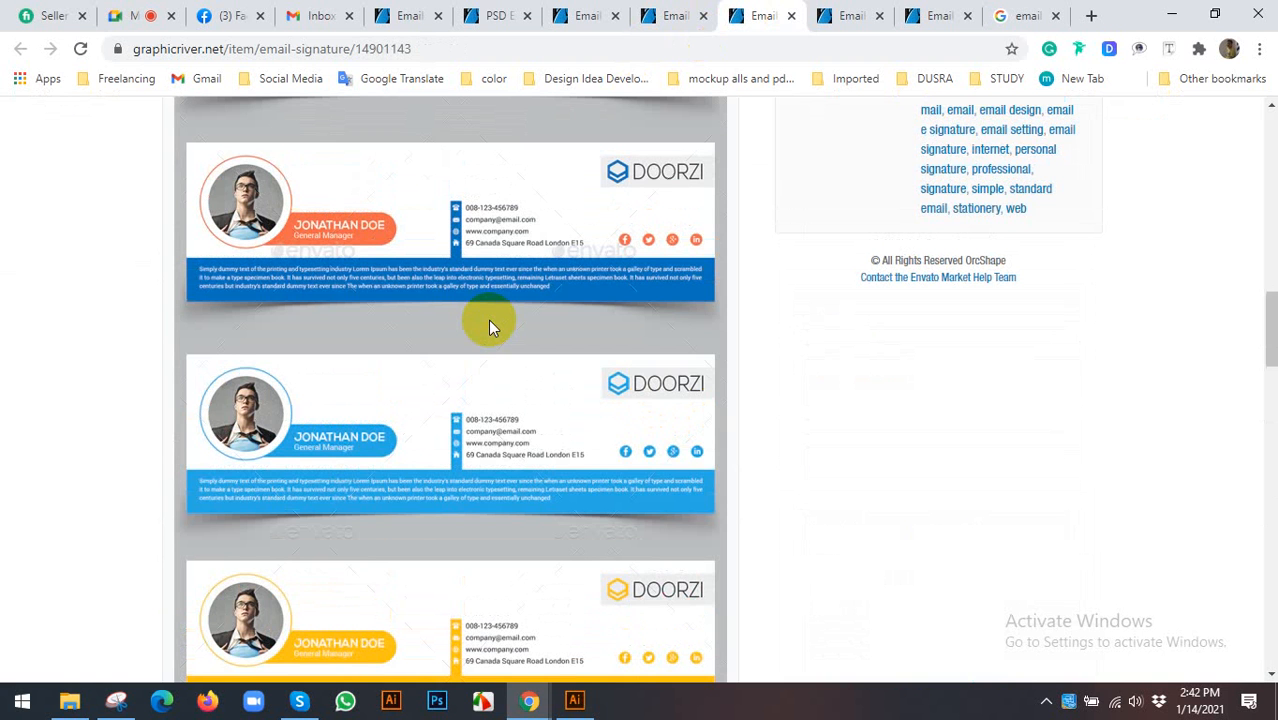
- Start a new Web document in Illustrator with width 2928 px and height 1062 px
click(574, 700)
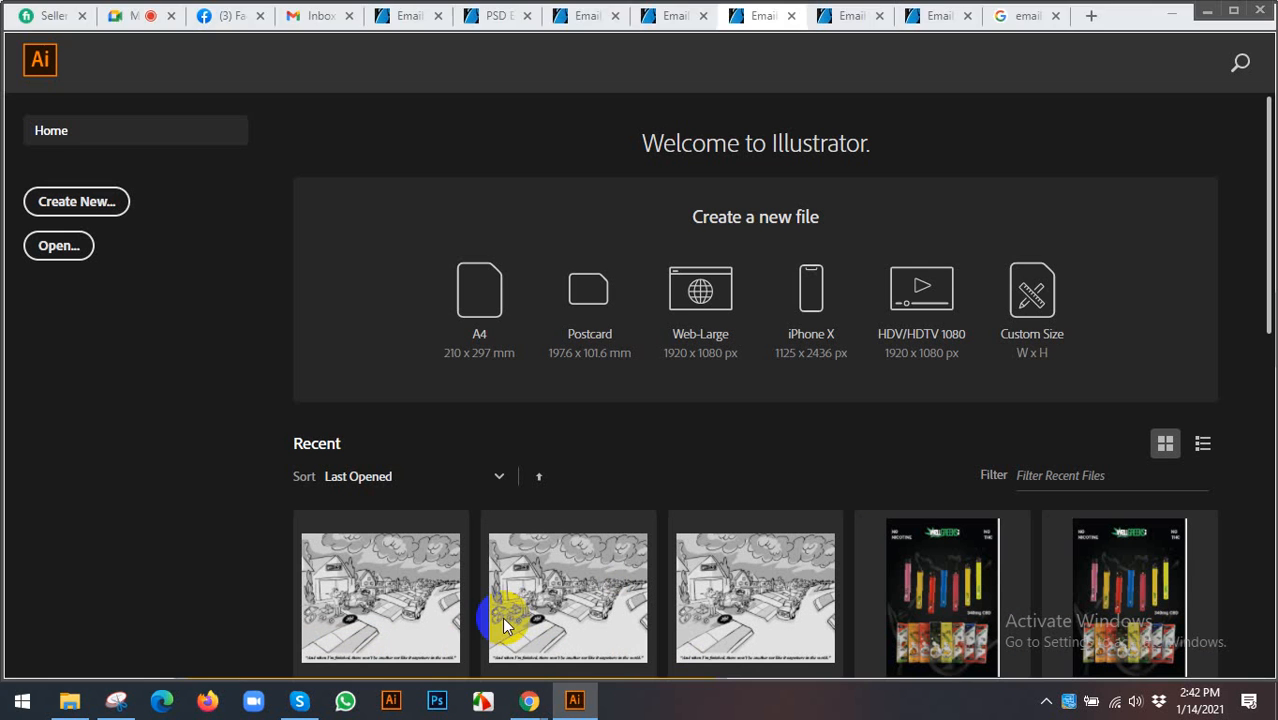
click(90, 203)
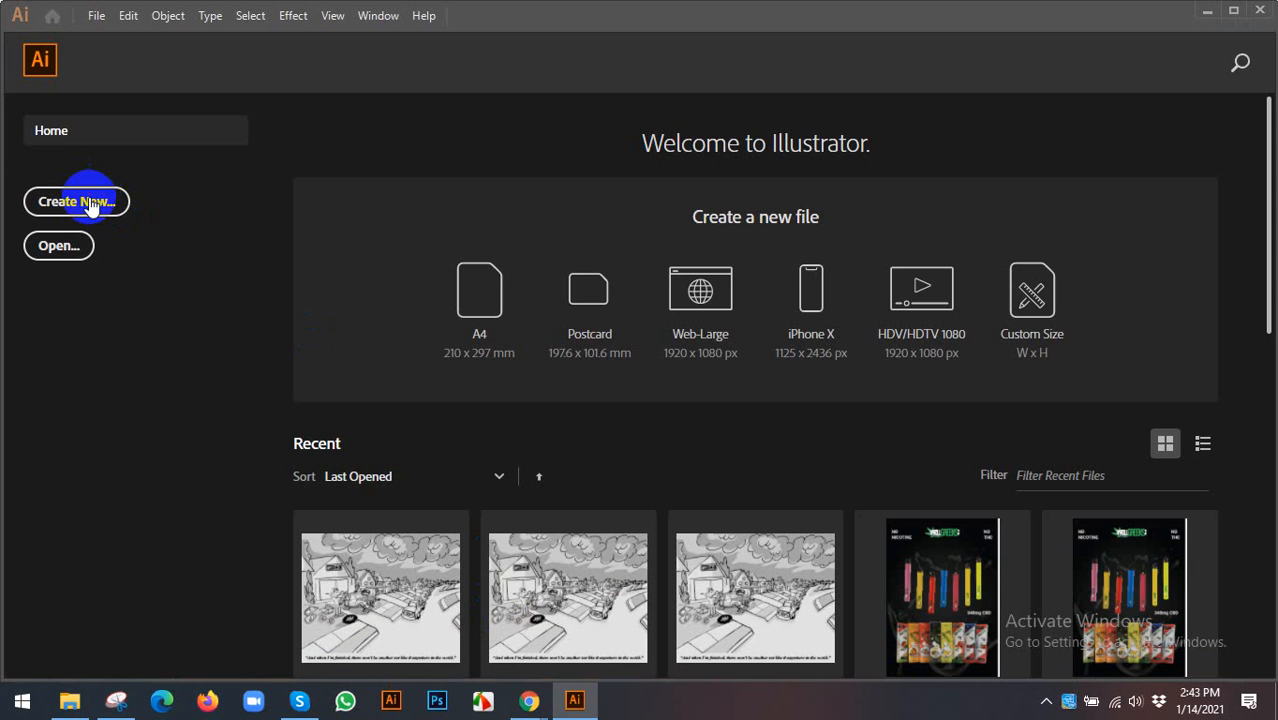
click(86, 201)
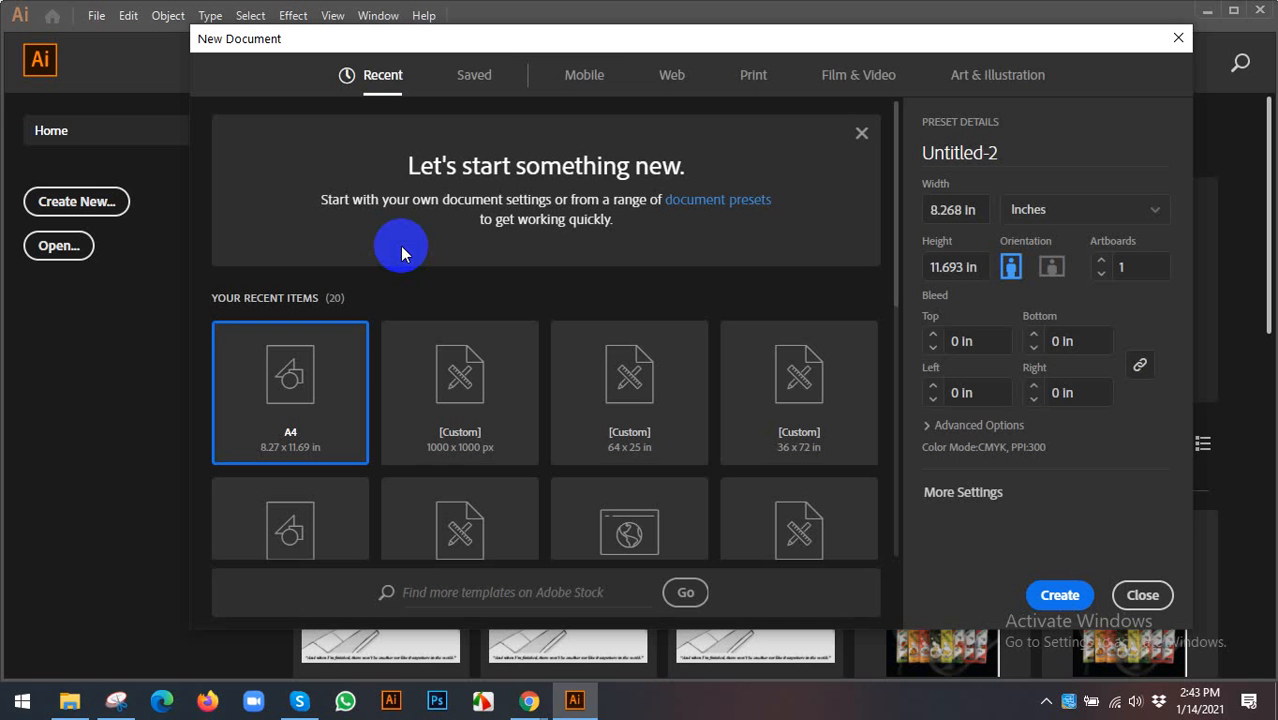
click(672, 80)
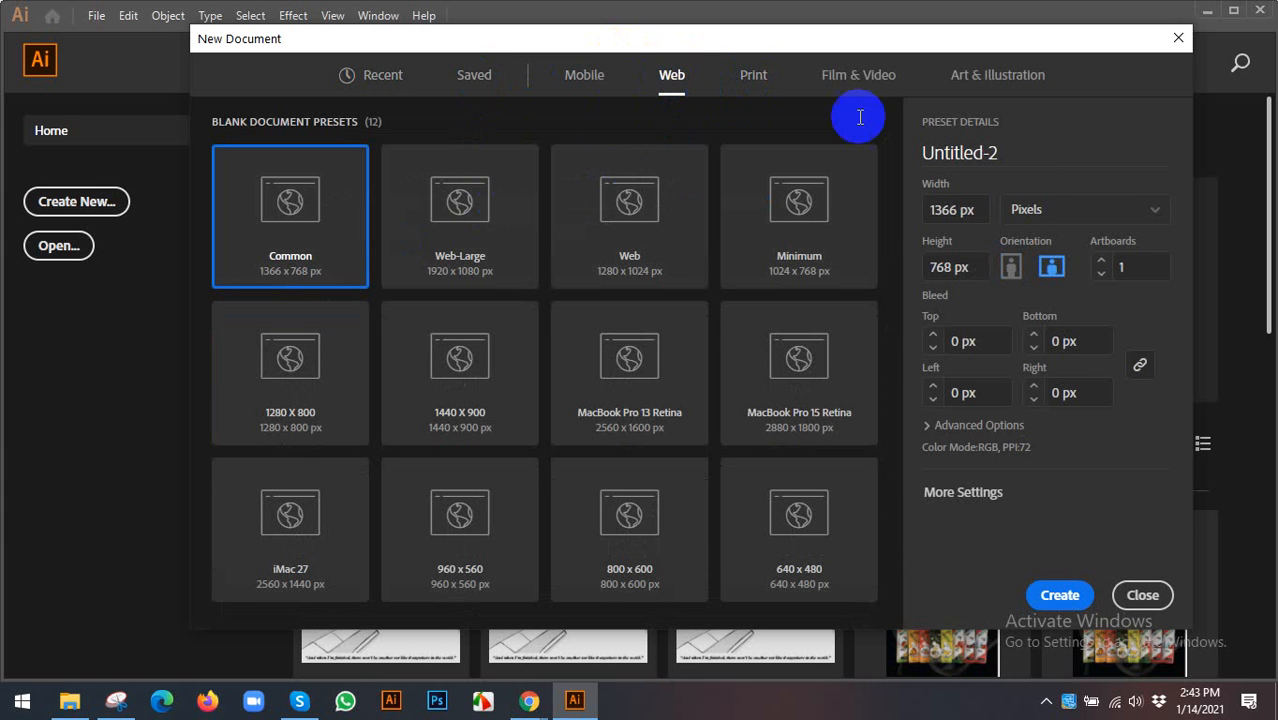
click(980, 210)
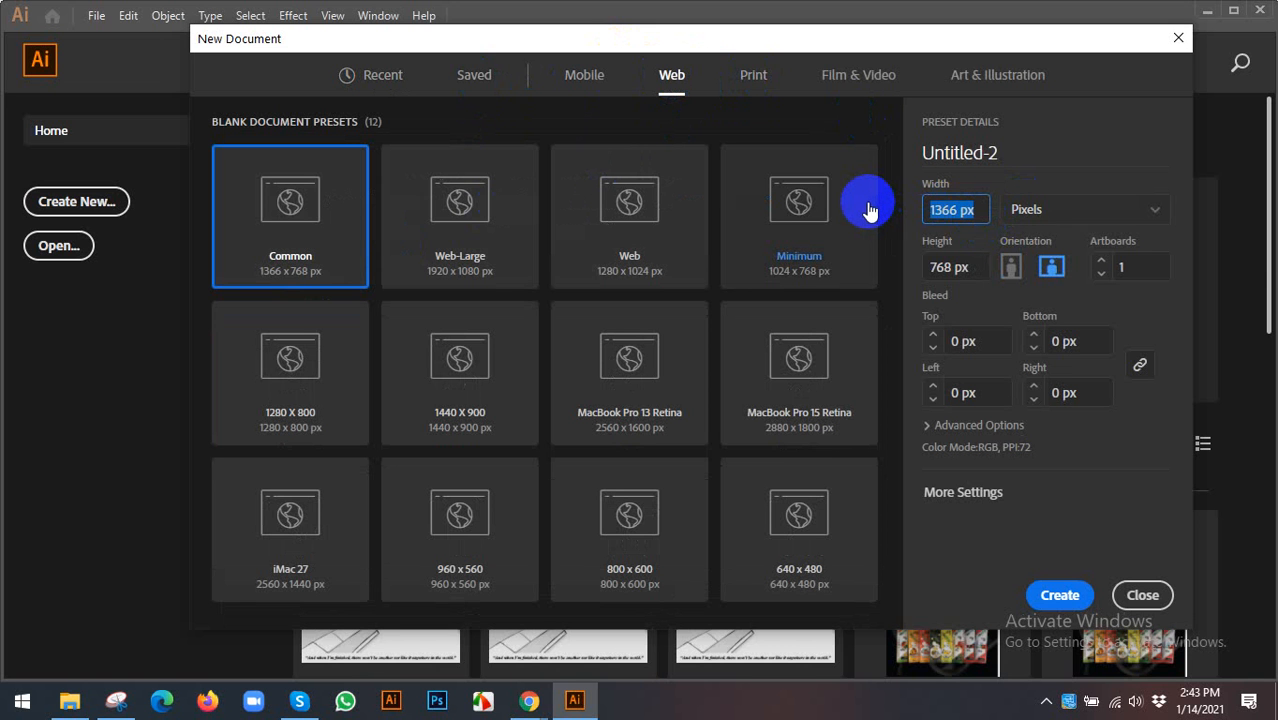
text(2928)
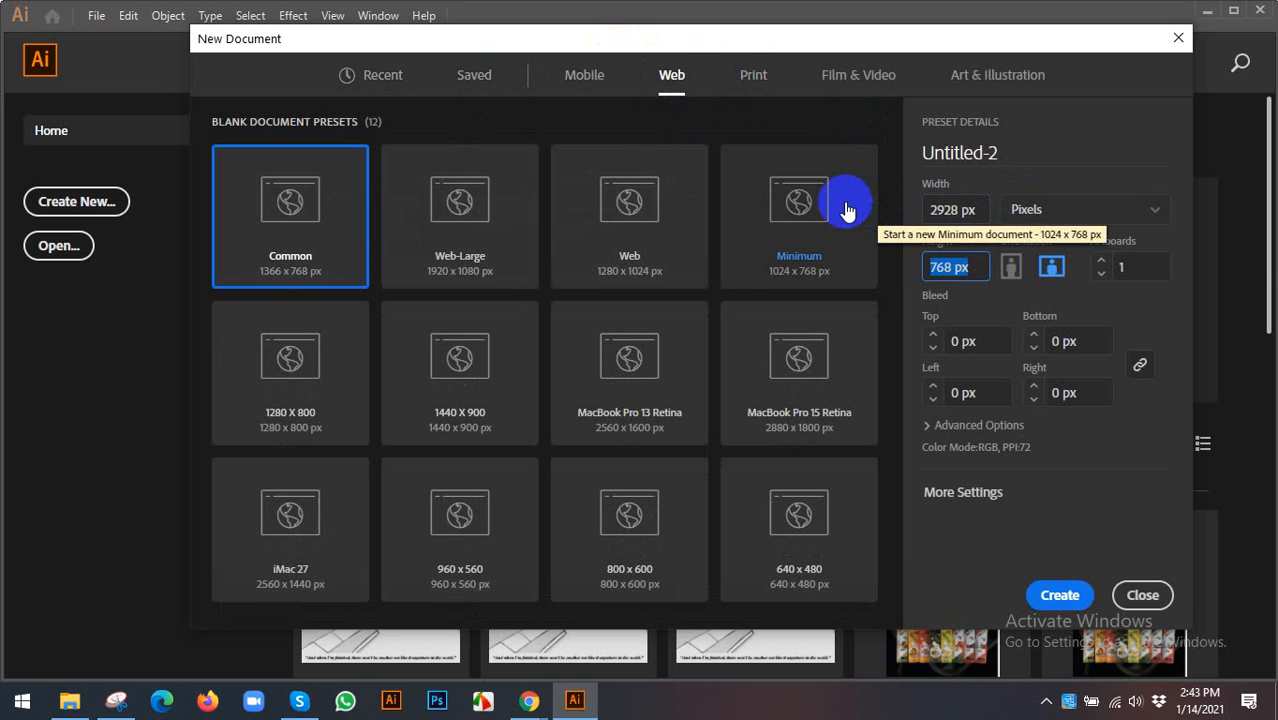
text(1062)
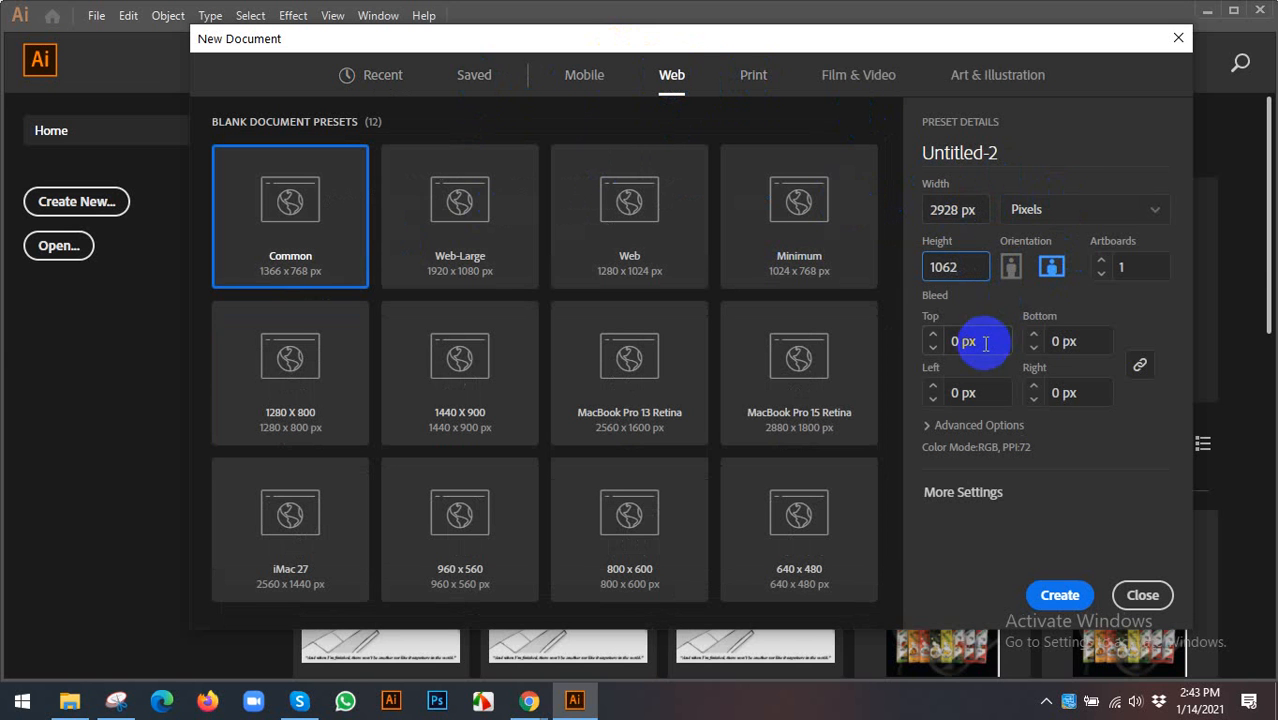
click(952, 496)
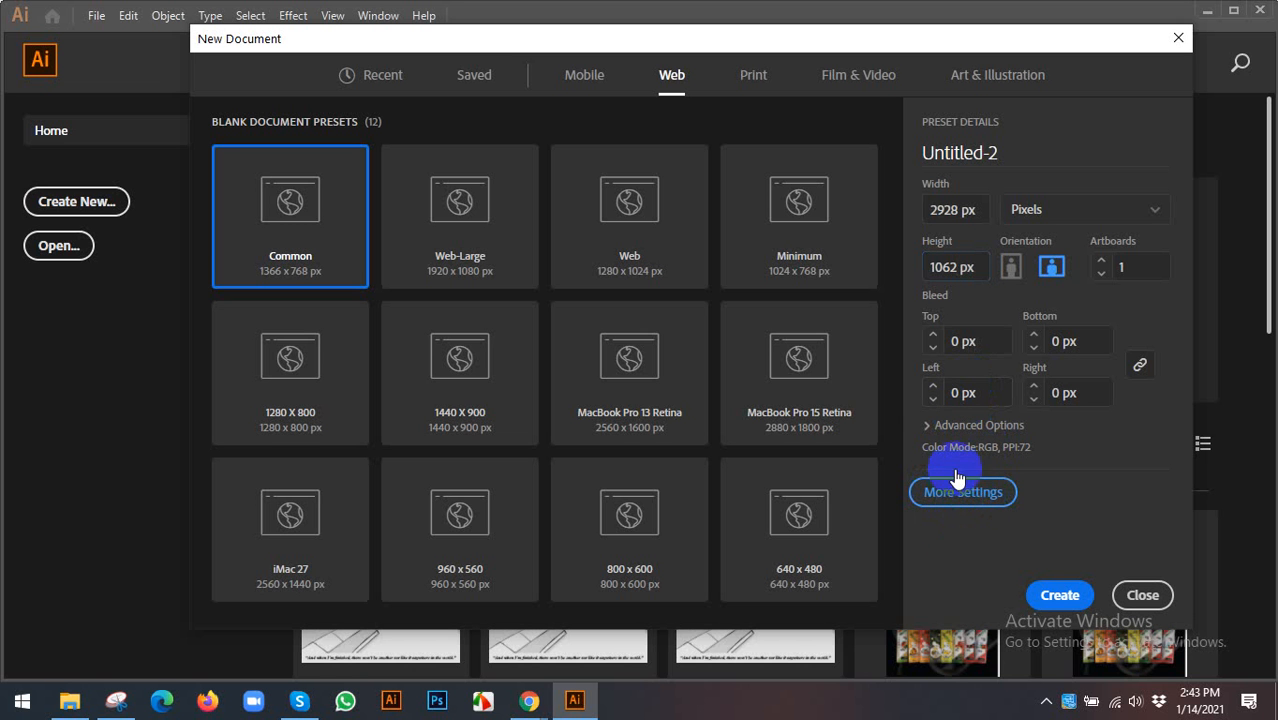
click(952, 488)
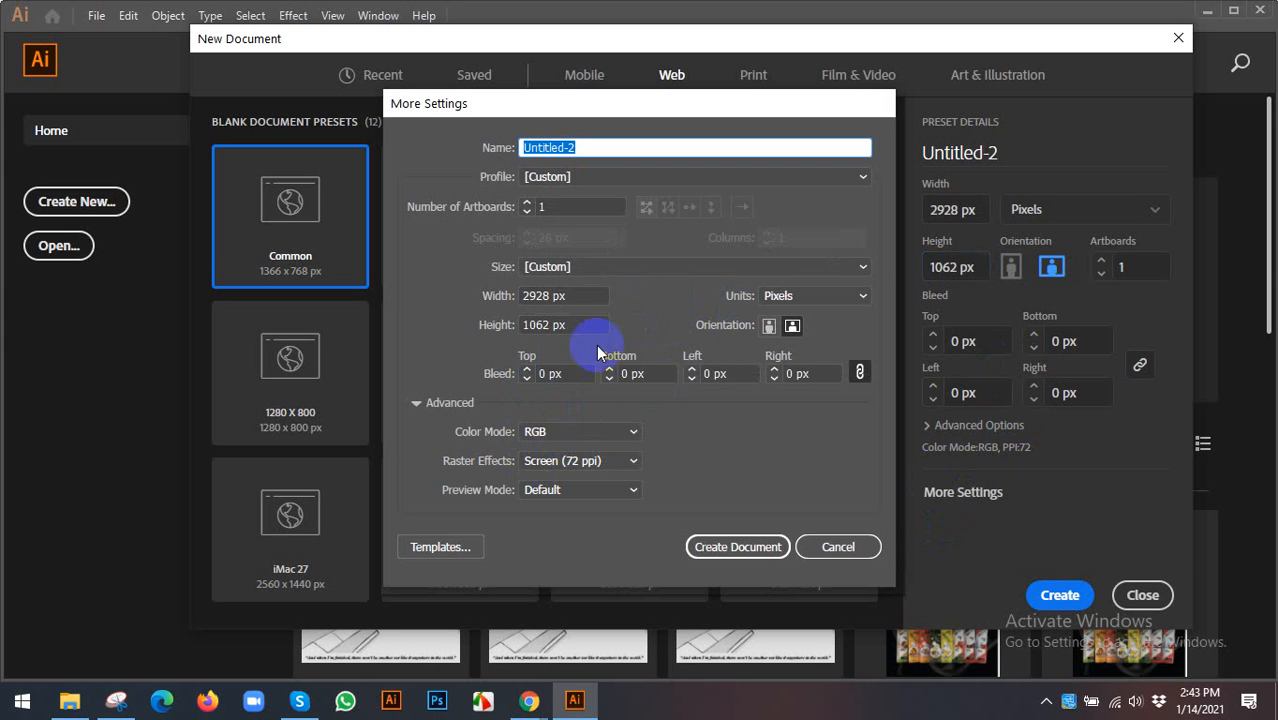
click(578, 440)
click(556, 476)
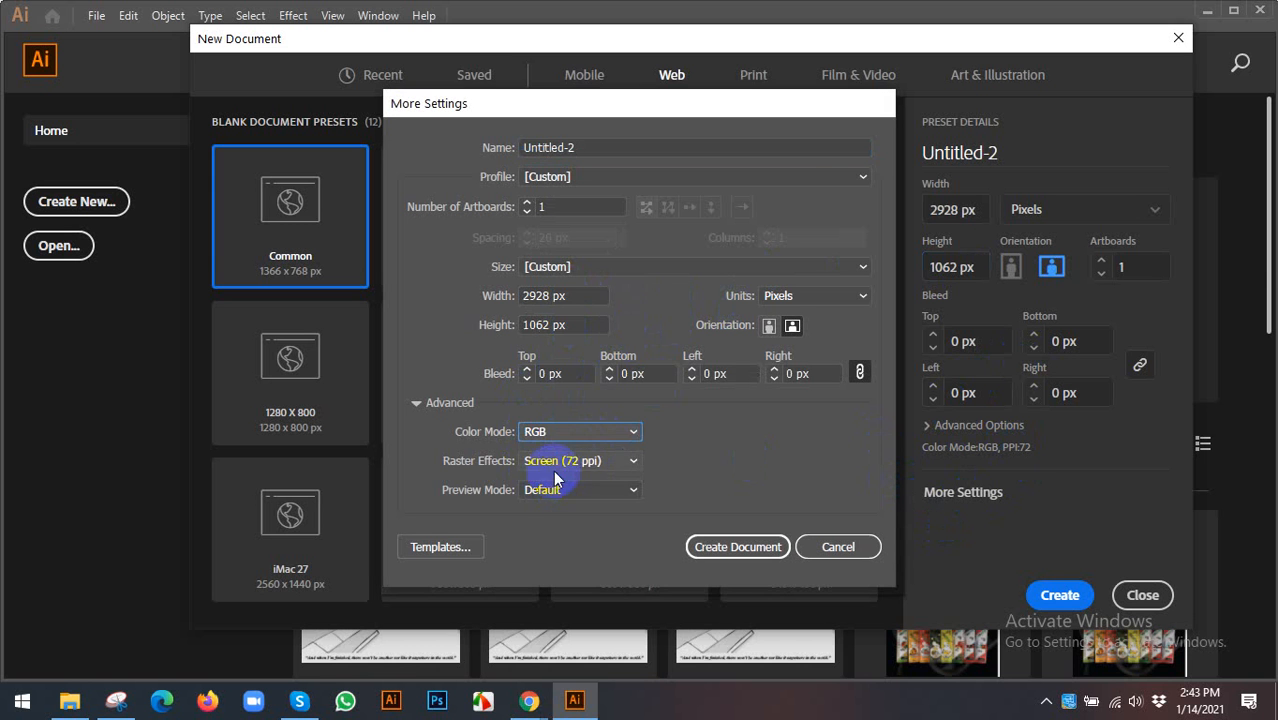
click(582, 465)
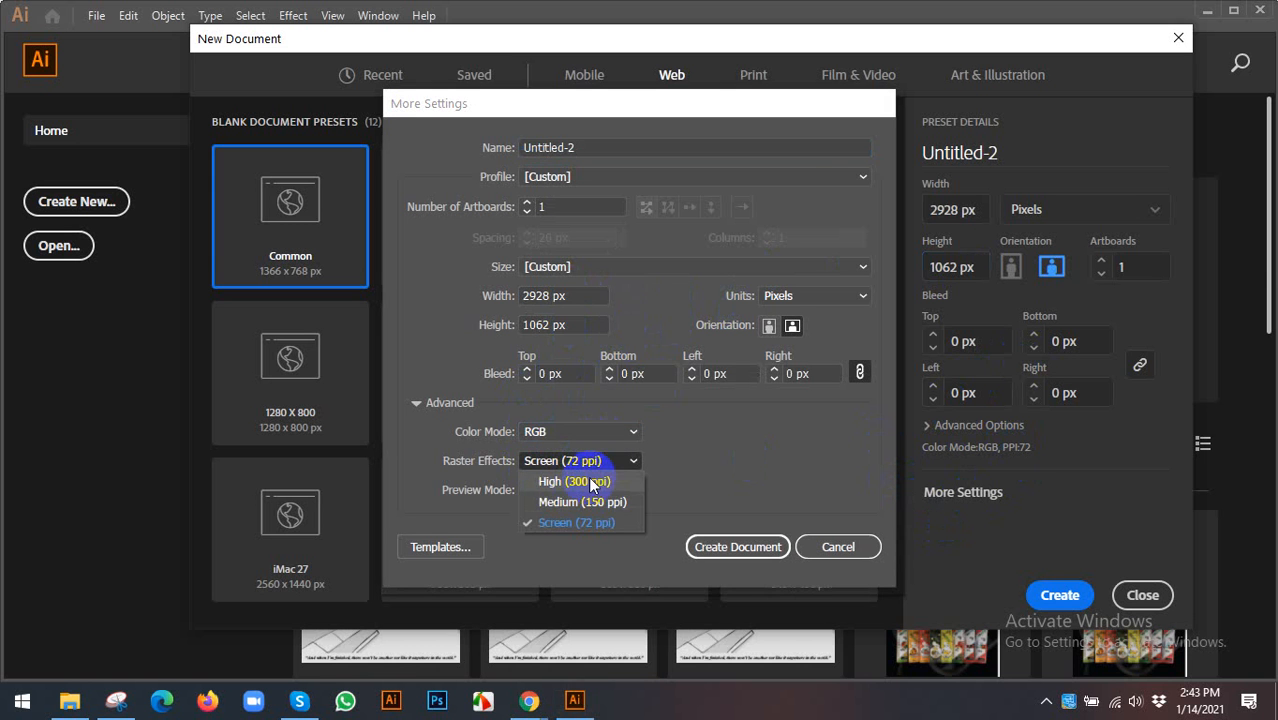
click(588, 478)
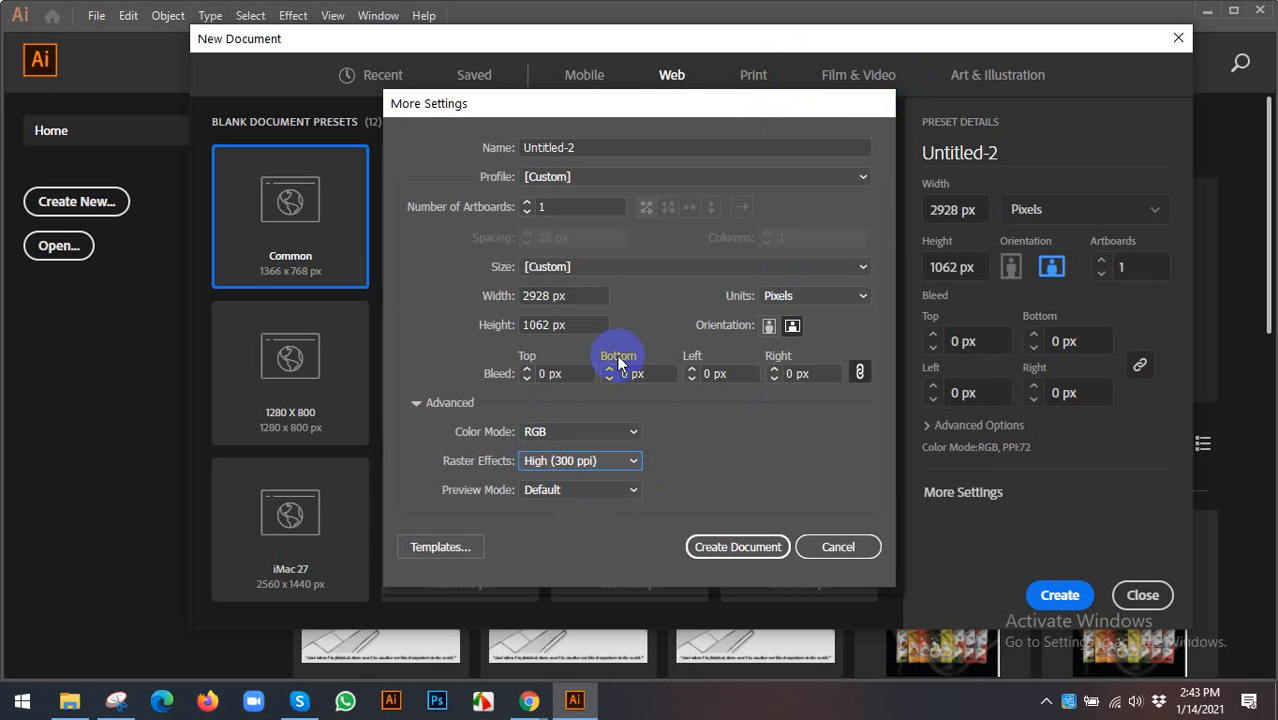
double_click(585, 148)
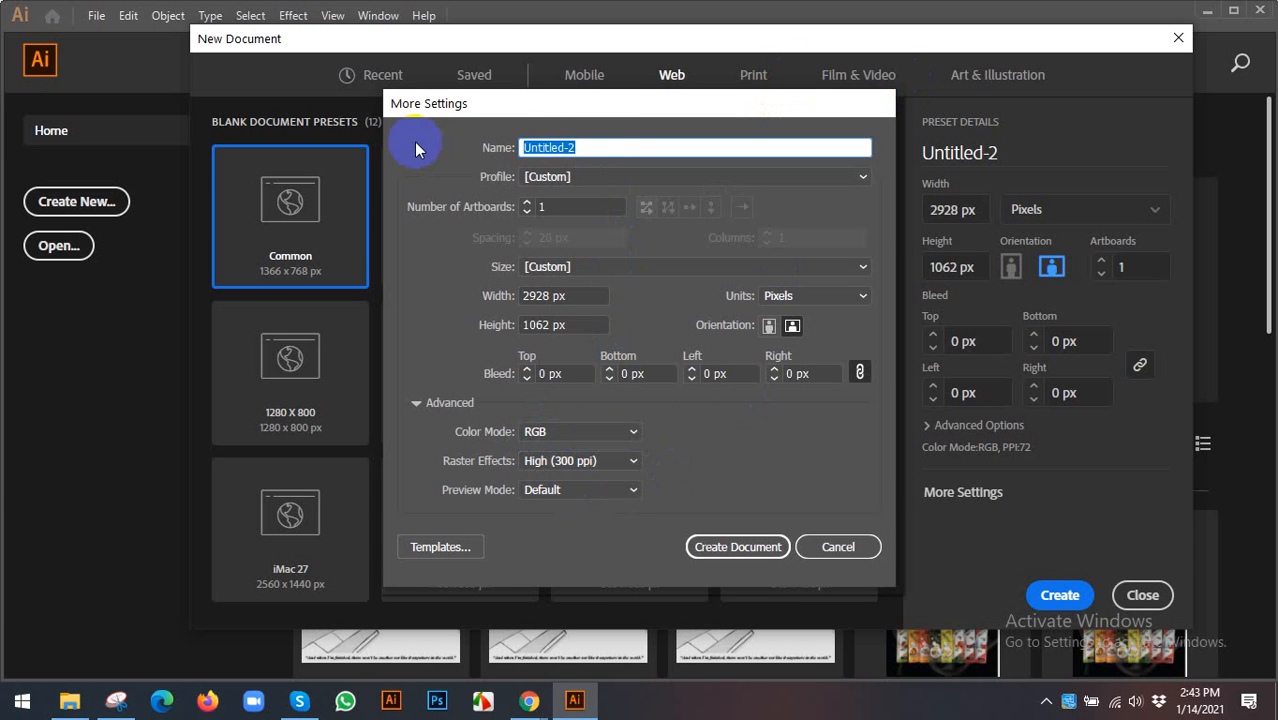
text(email signature)
key(Escape)
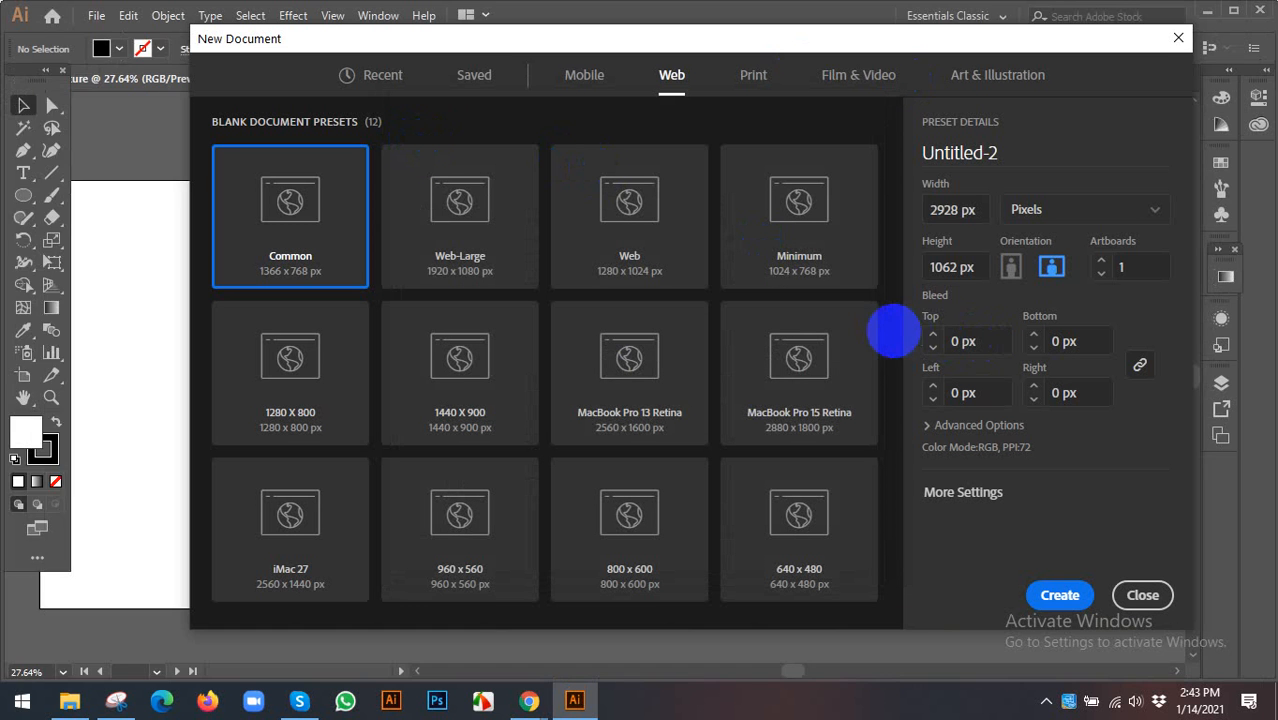
- Create the 2928 × 1062 px document and bring the whole artboard into view
key(Escape)
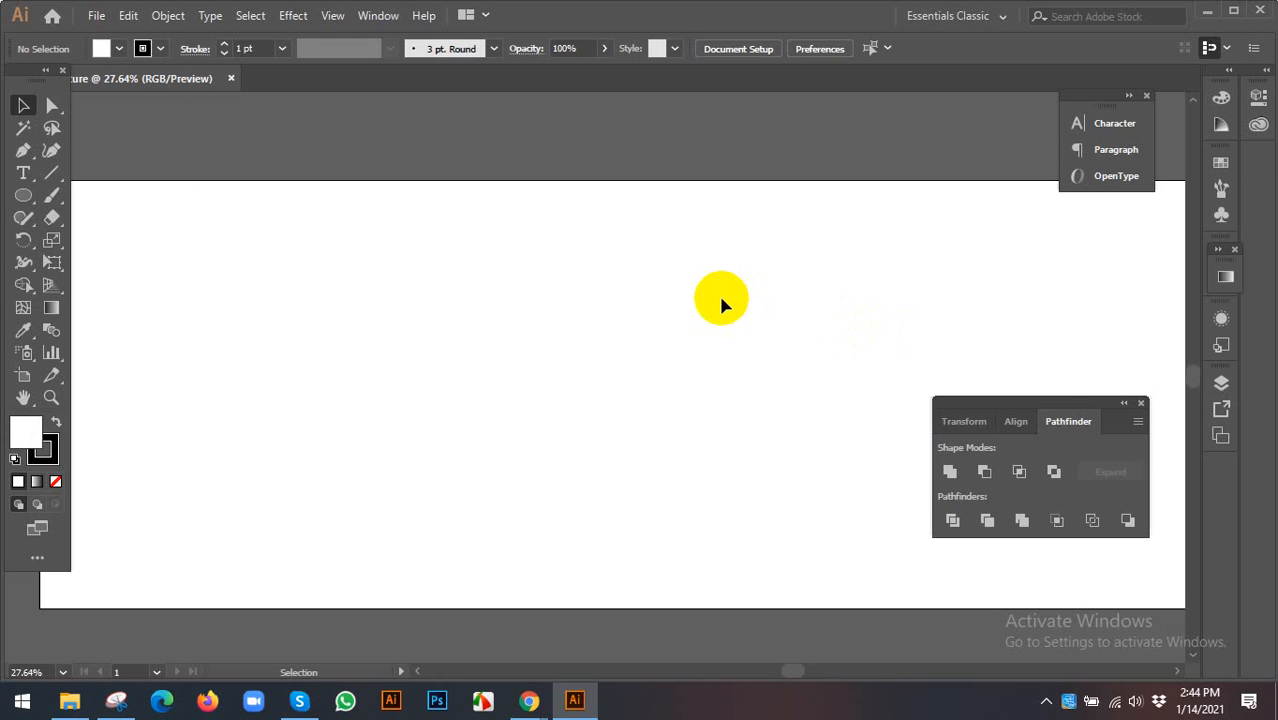
scroll(707, 294, down, 3)
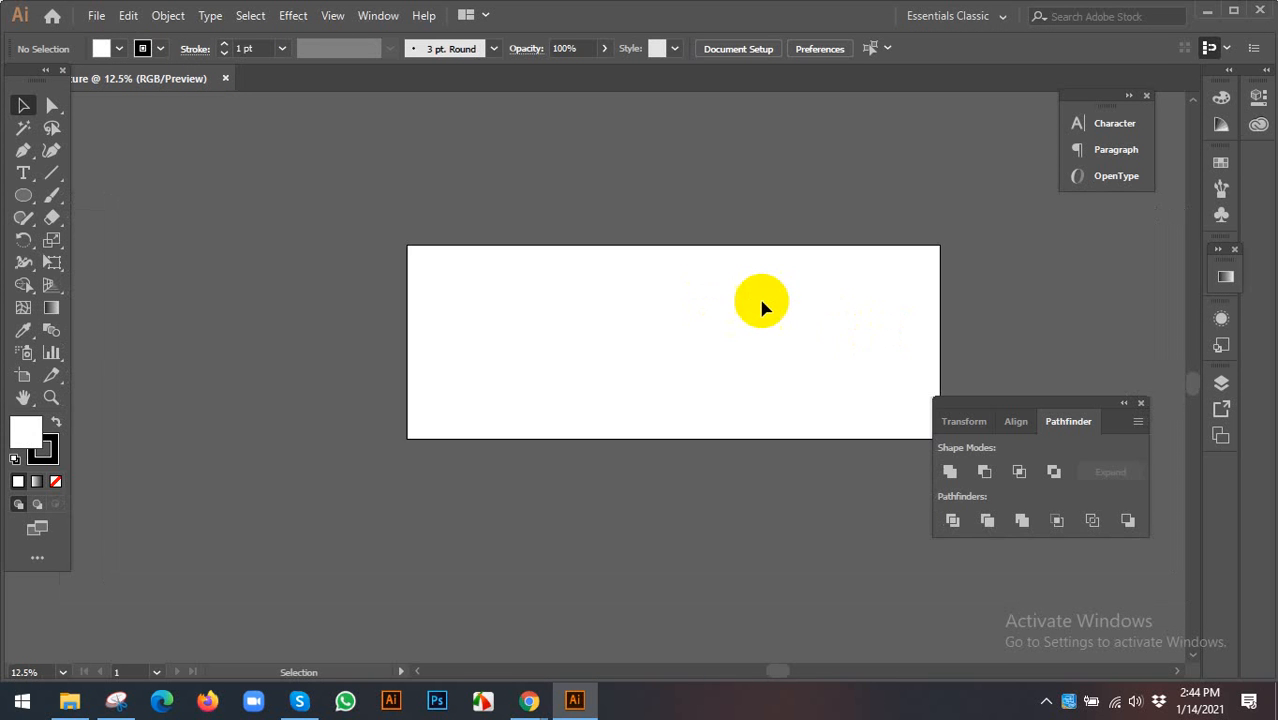
drag(772, 313, 717, 300)
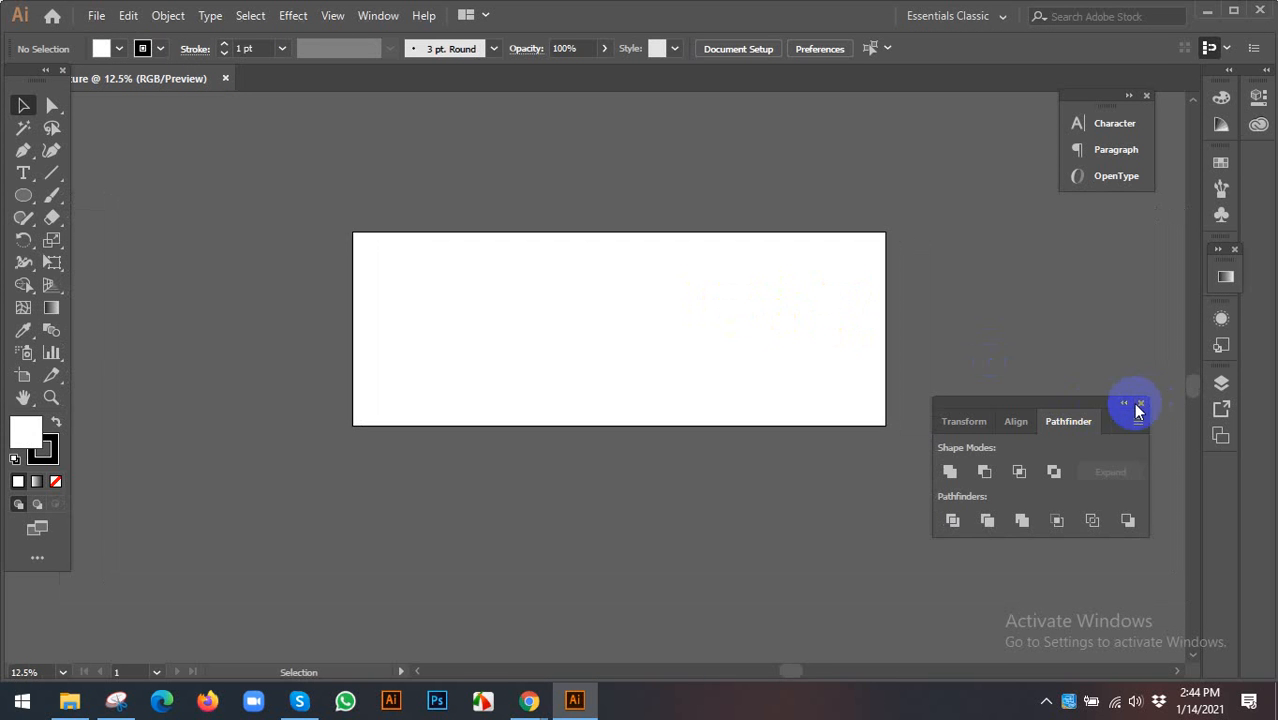
- Collapse the Transform, Align and Pathfinder panel group to icons and move it lower right
drag(1070, 403, 1104, 405)
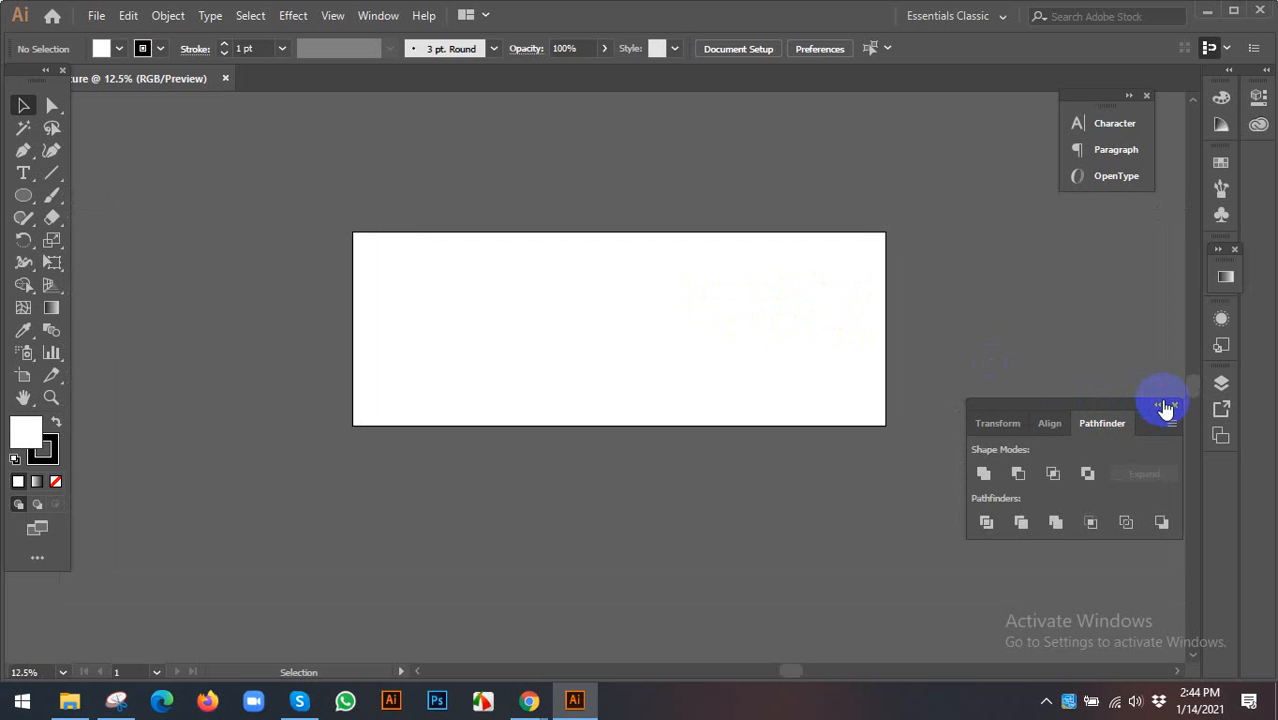
click(1165, 408)
scroll(722, 322, up, 1)
drag(979, 408, 1096, 434)
scroll(702, 371, up, 2)
scroll(710, 371, left, 2)
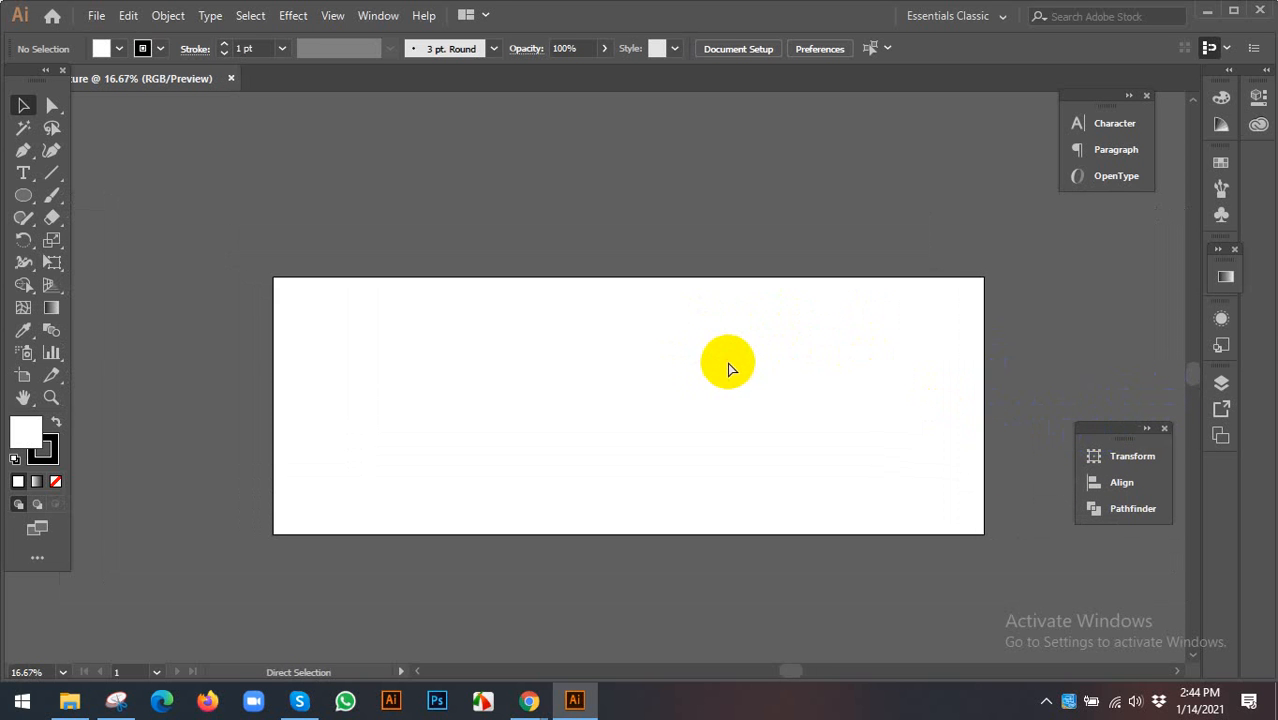
- Save as email signature.ai in a new Desktop folder 'Email Signature', accepting default Illustrator options
key(ctrl+shift+s)
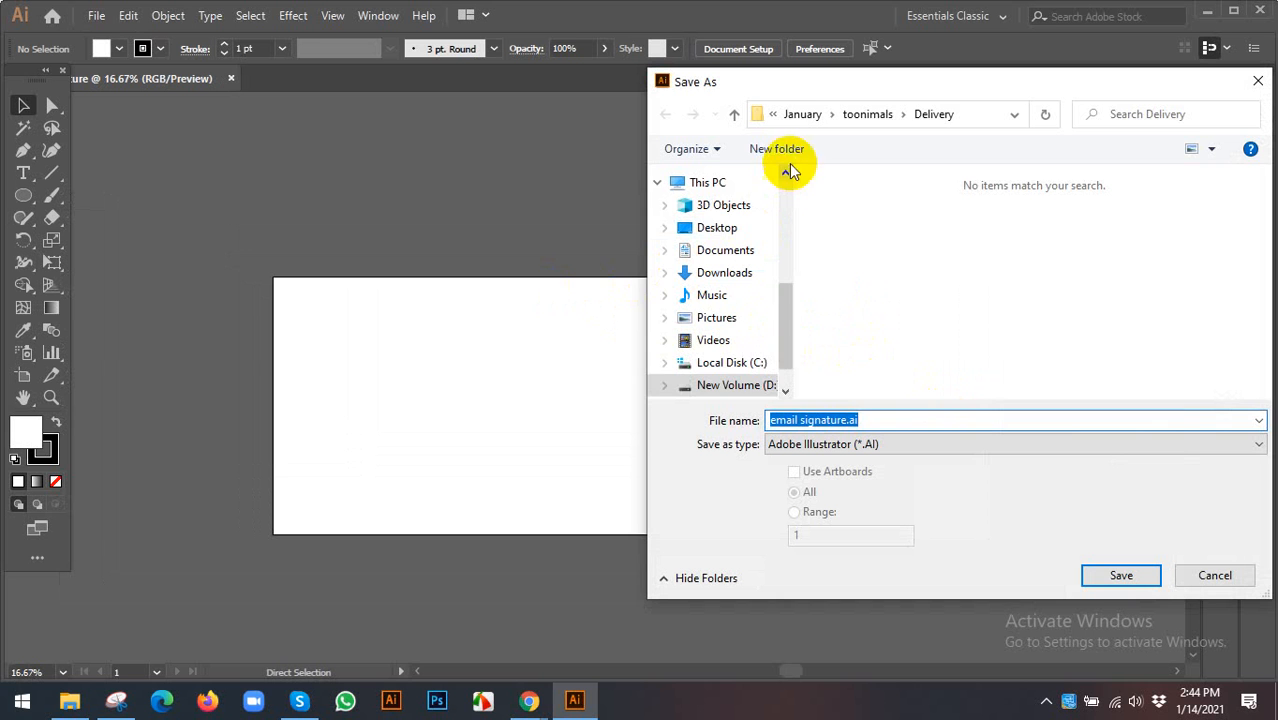
click(748, 227)
click(785, 152)
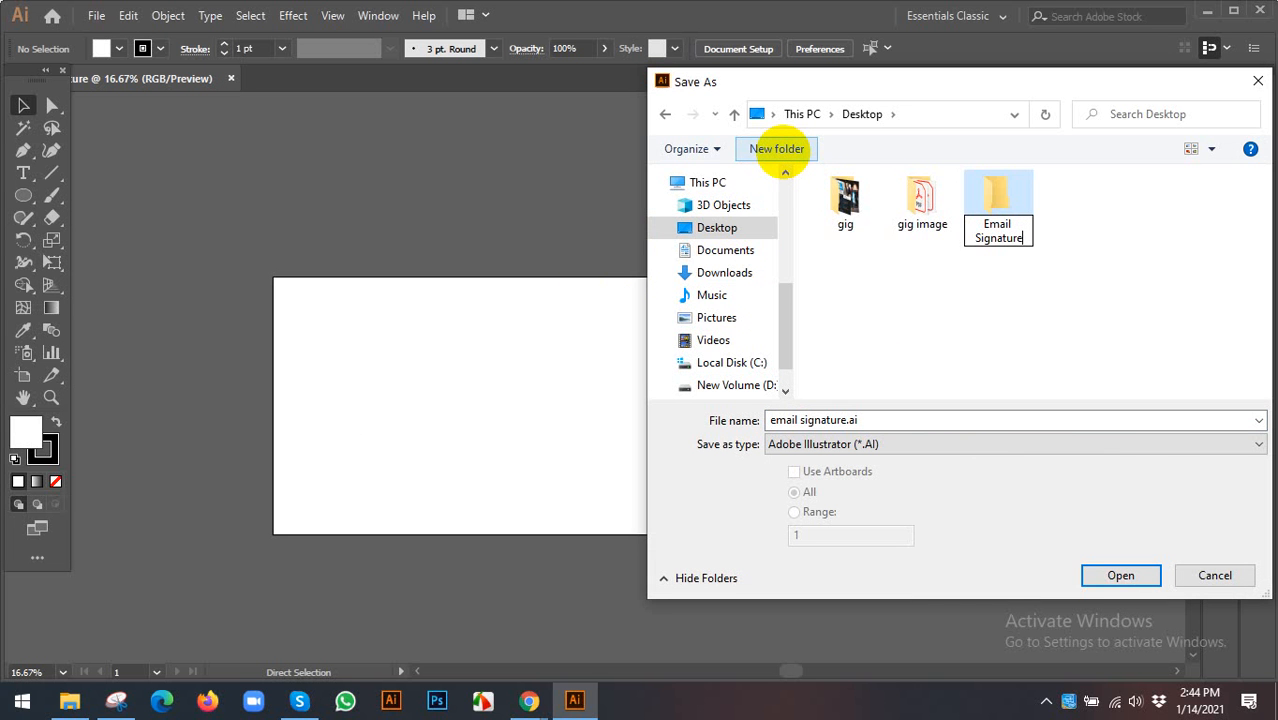
text(Email Signature)
click(1117, 577)
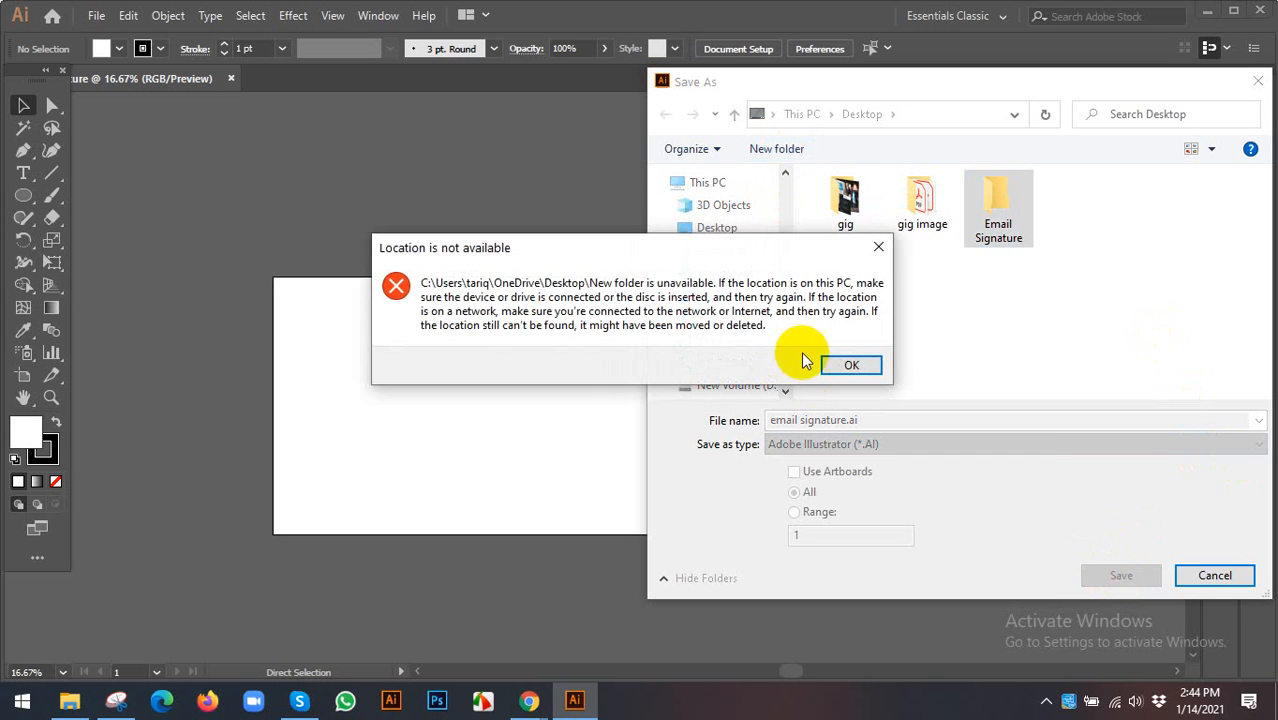
click(848, 365)
click(1122, 575)
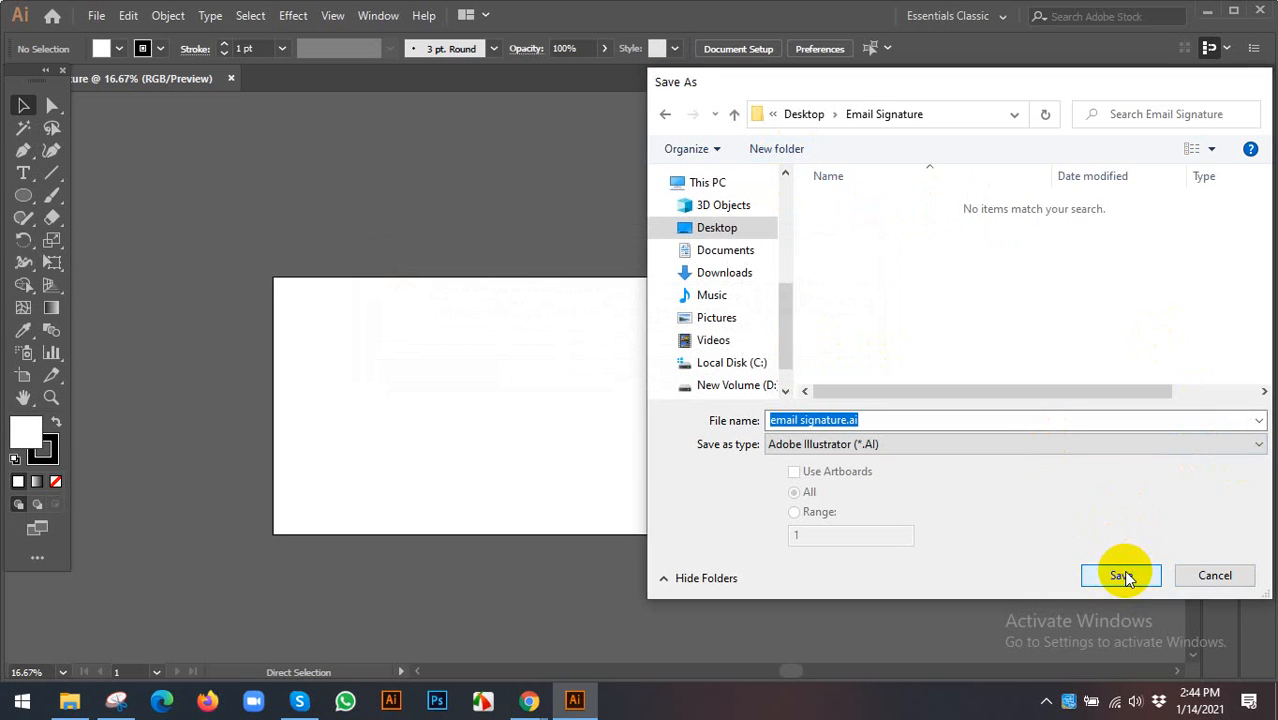
click(1122, 576)
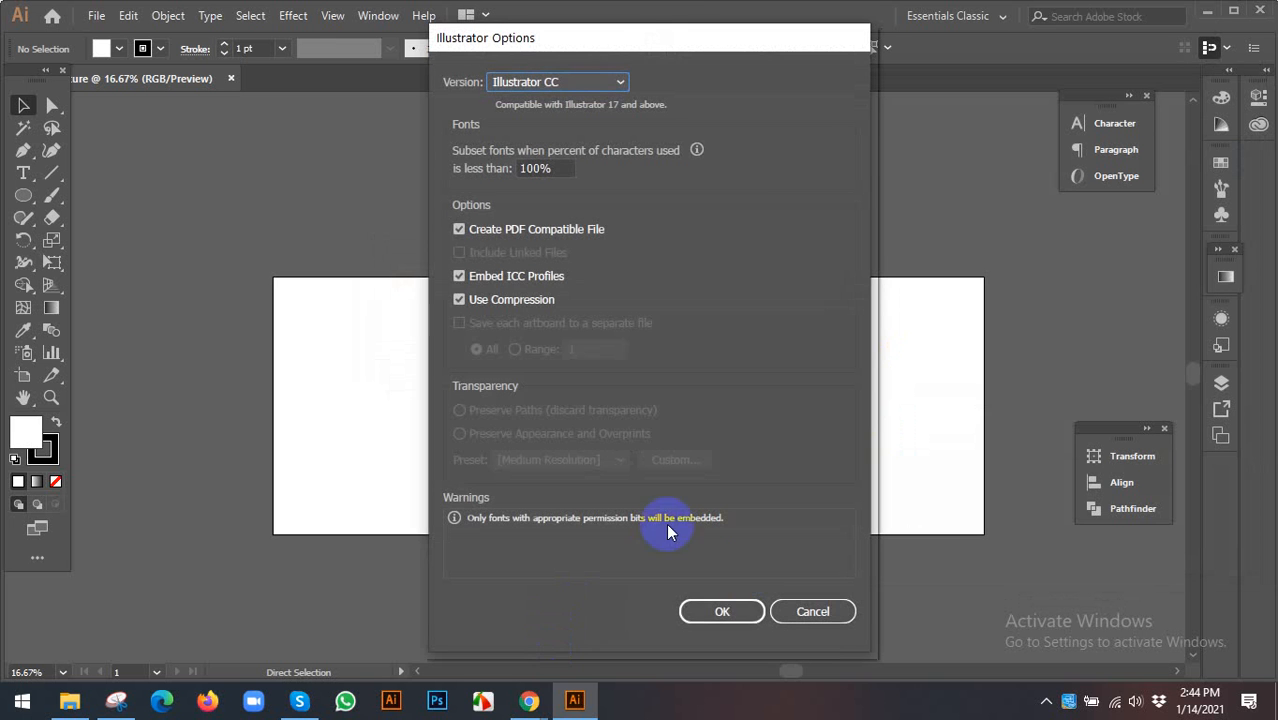
click(733, 605)
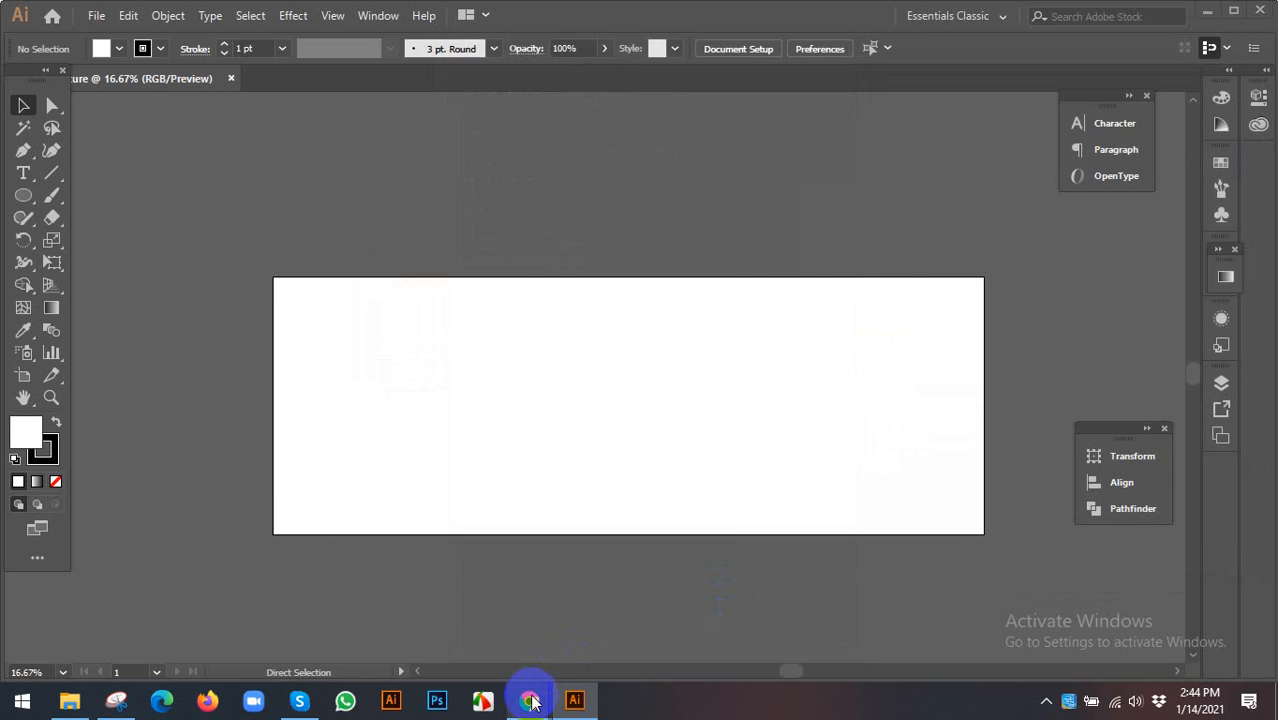
- Return to the 'email signature template' Google Images results in Chrome and select the search box
click(530, 700)
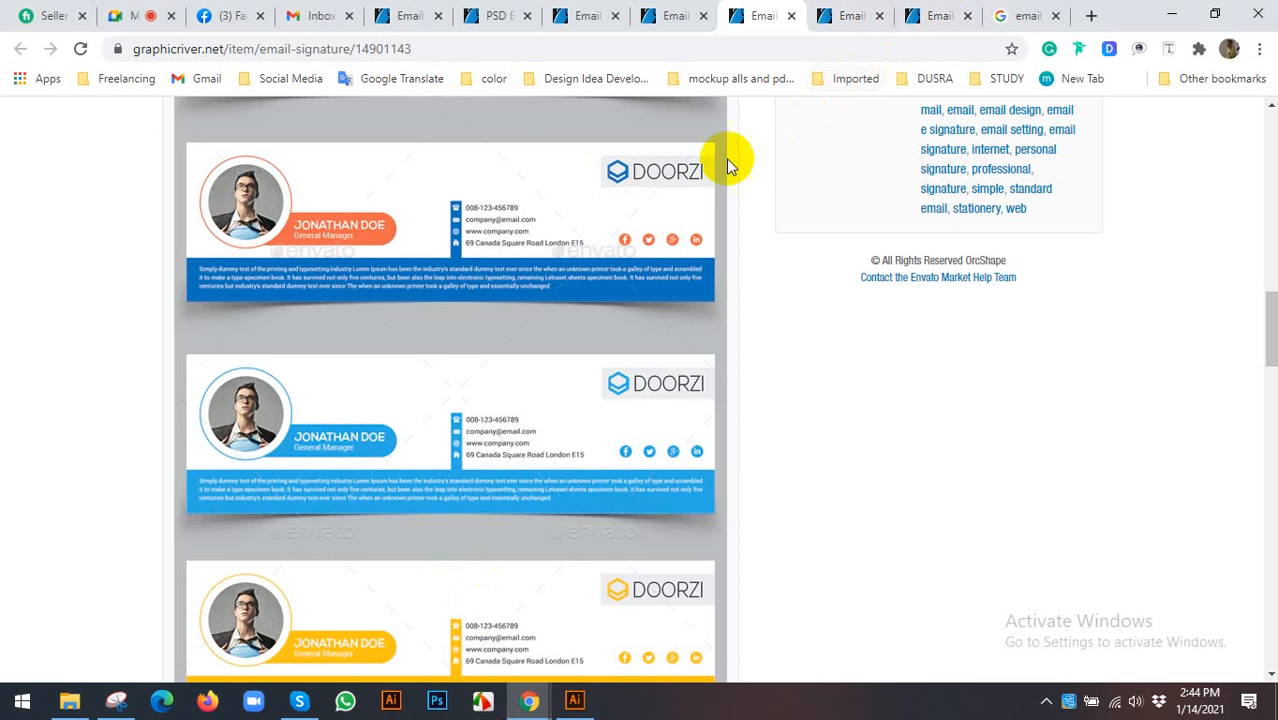
click(1023, 15)
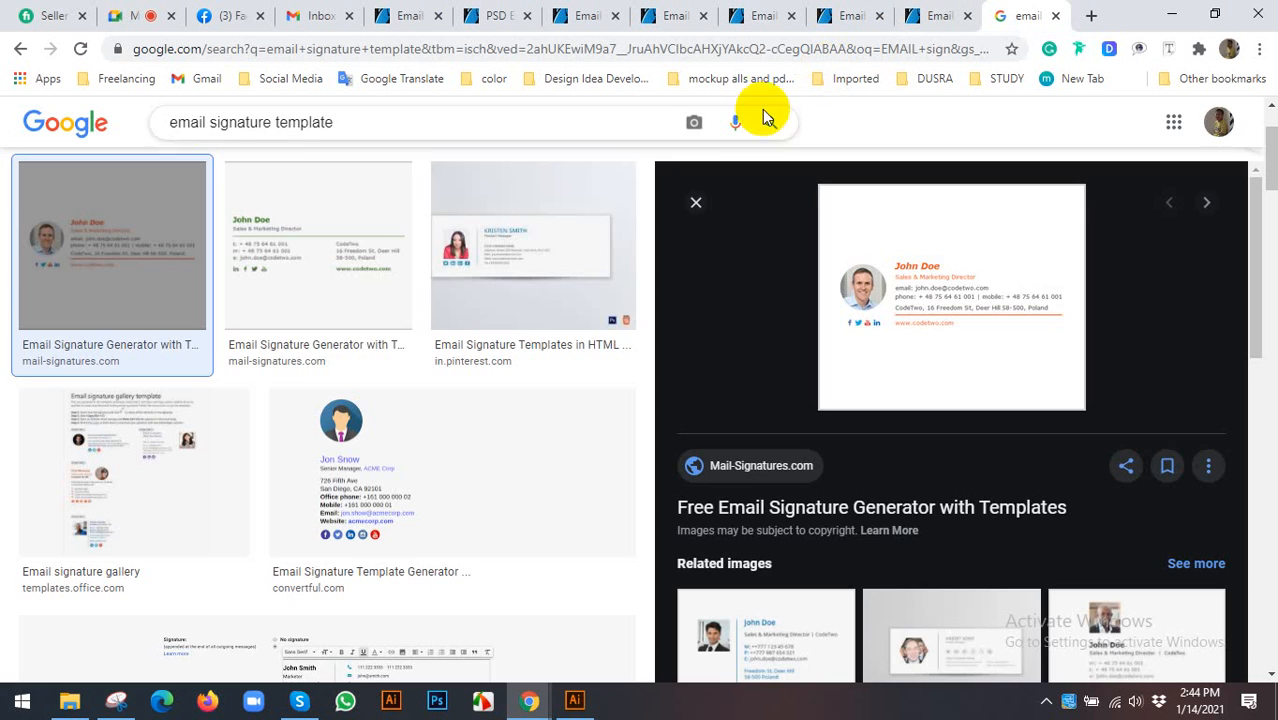
scroll(1036, 314, down, 5)
scroll(391, 163, up, 1)
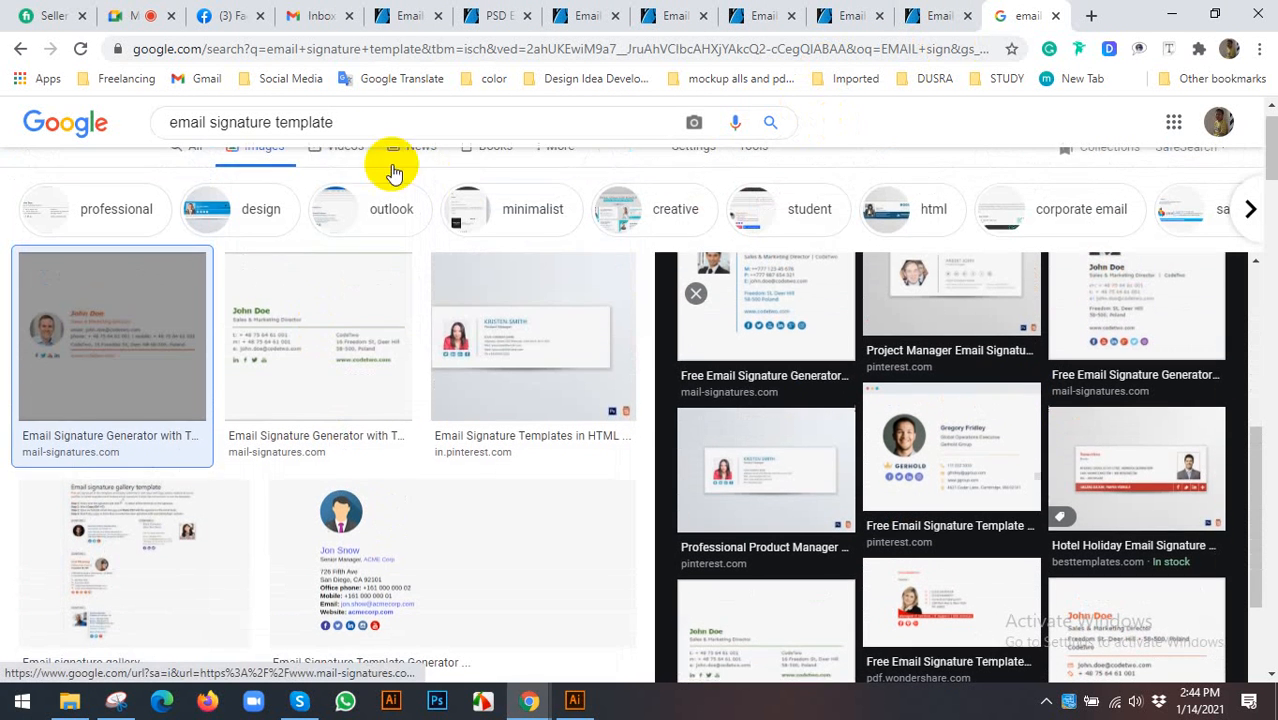
click(414, 119)
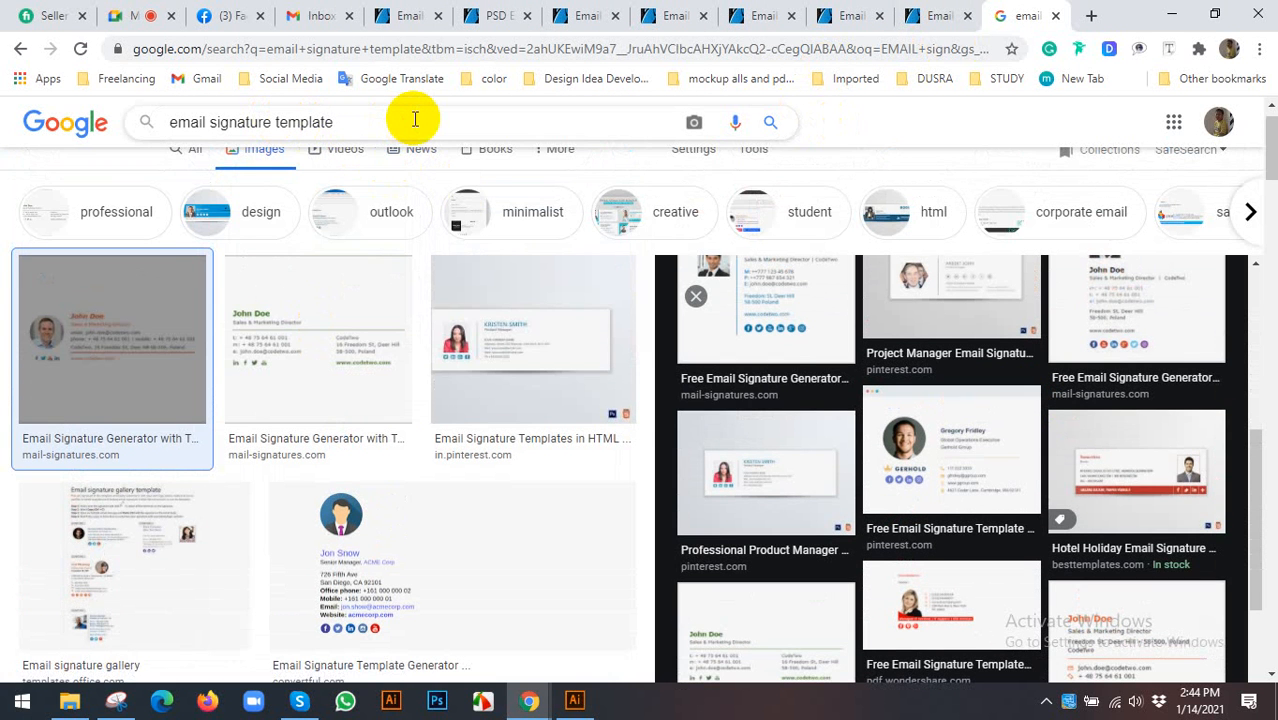
- Change the image search to 'email signature design' and run it
key(BackSpace)
key(BackSpace)
key(BackSpace)
key(BackSpace)
key(BackSpace)
key(BackSpace)
key(BackSpace)
key(BackSpace)
key(BackSpace)
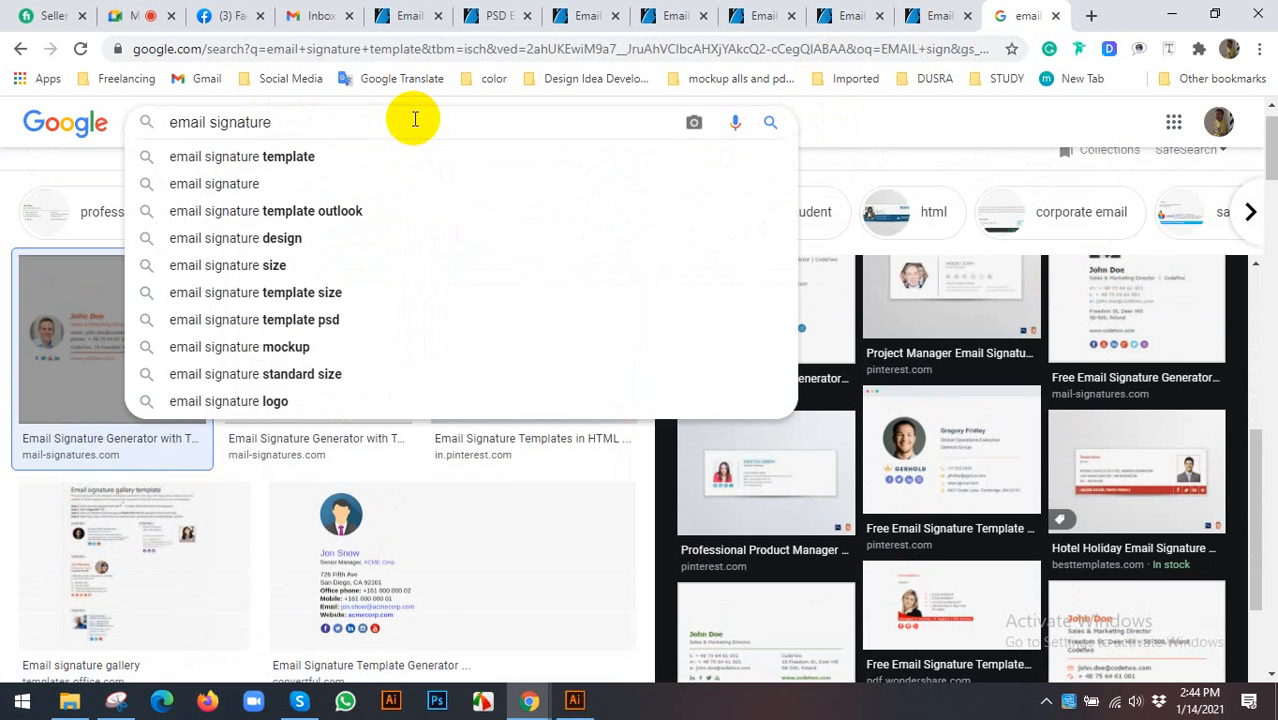
text(design)
key(Return)
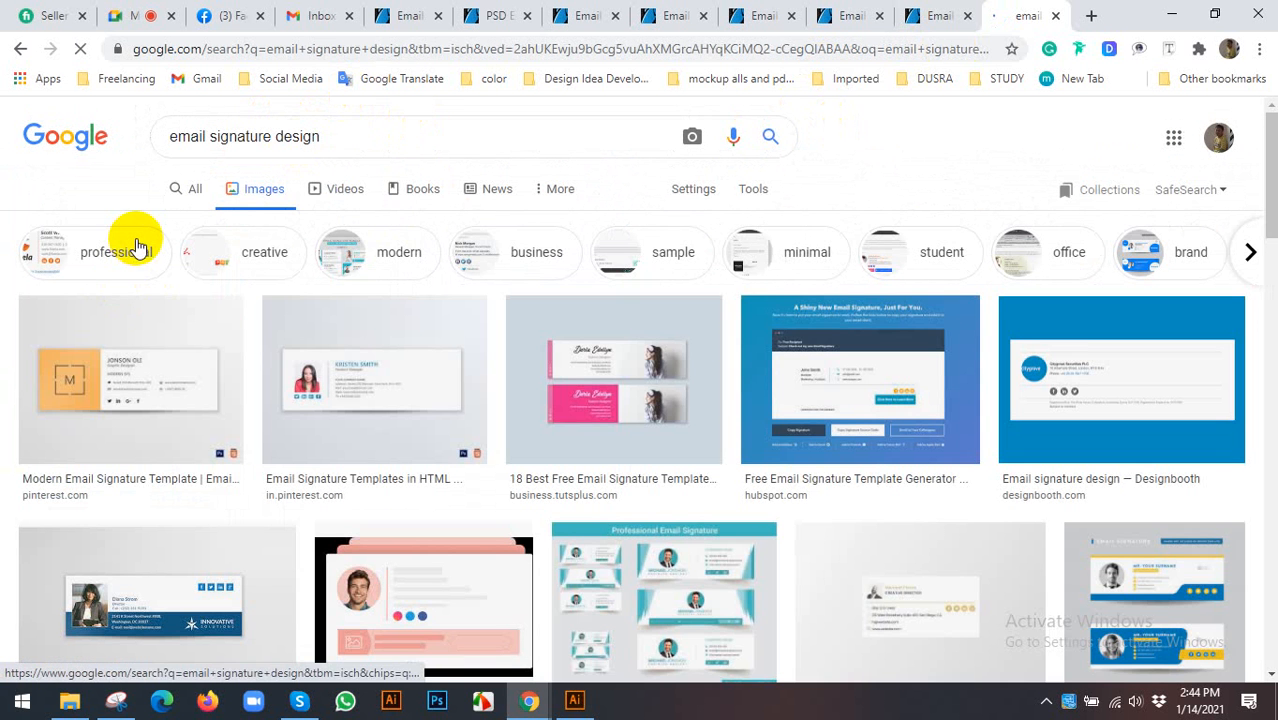
- Preview the Clickable HTML Email Signature and pngtree Simple Email Signature Design results
scroll(137, 250, down, 3)
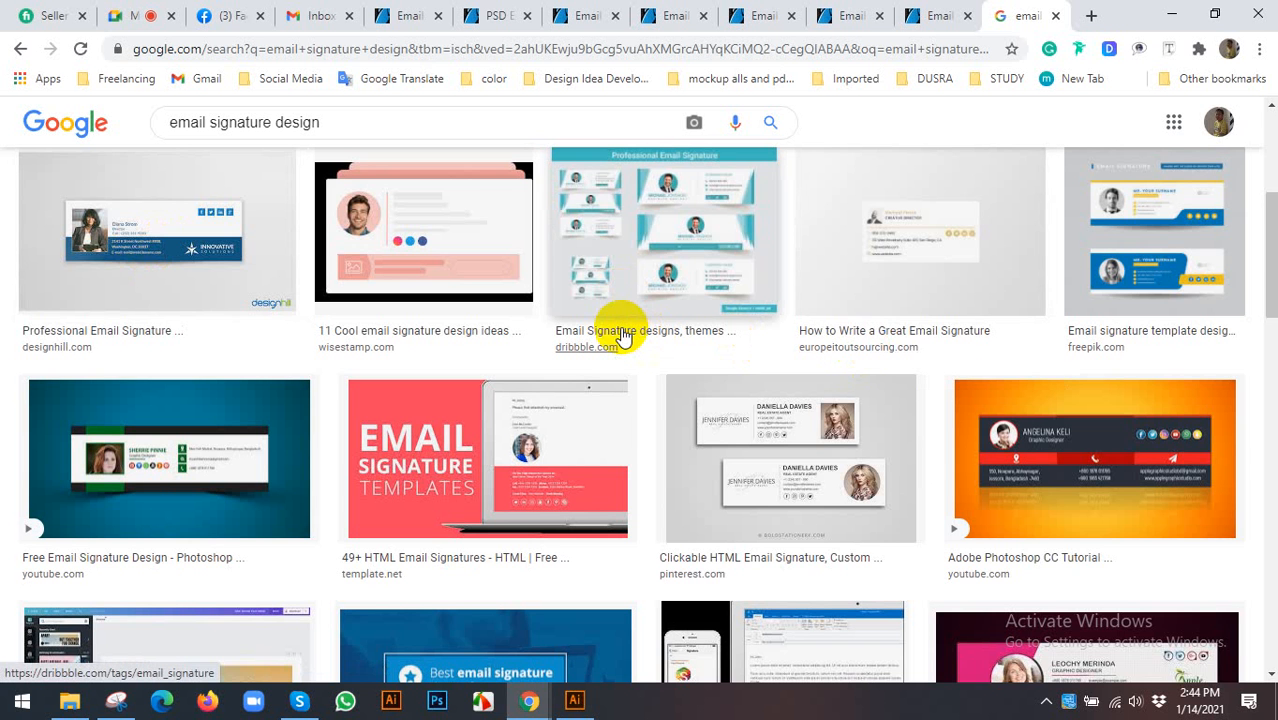
scroll(621, 337, down, 2)
click(772, 370)
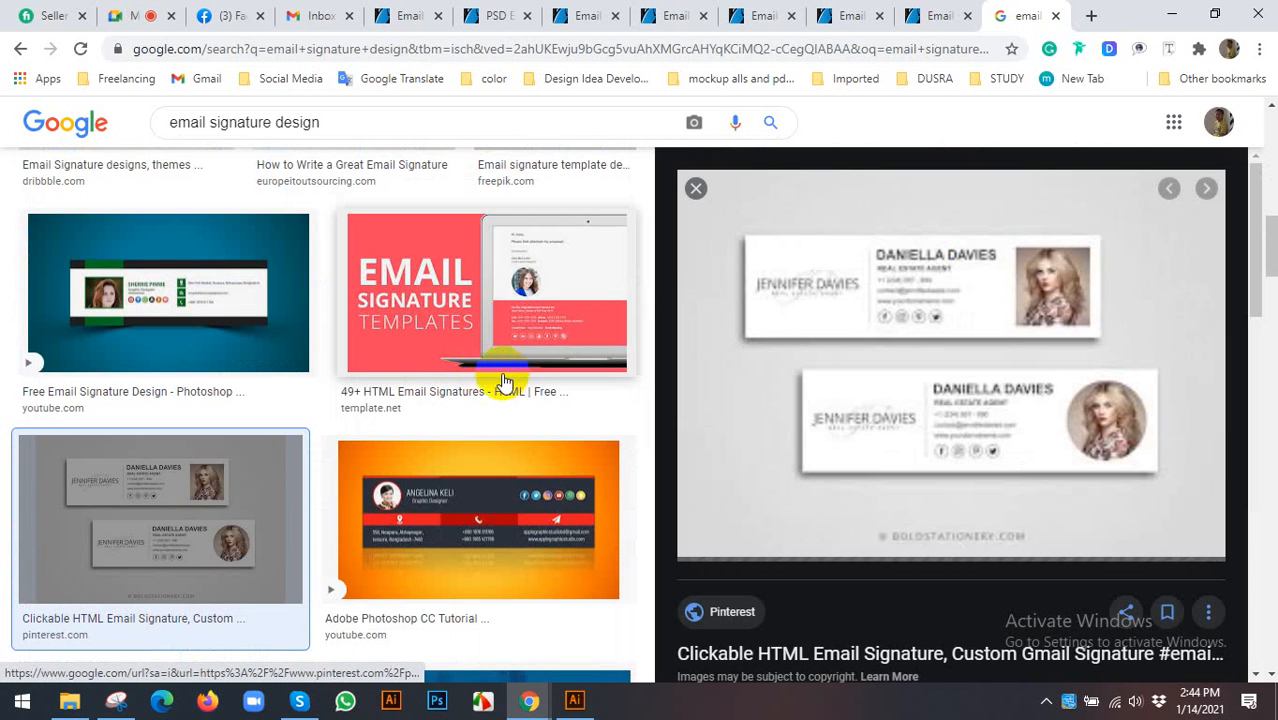
scroll(505, 383, down, 5)
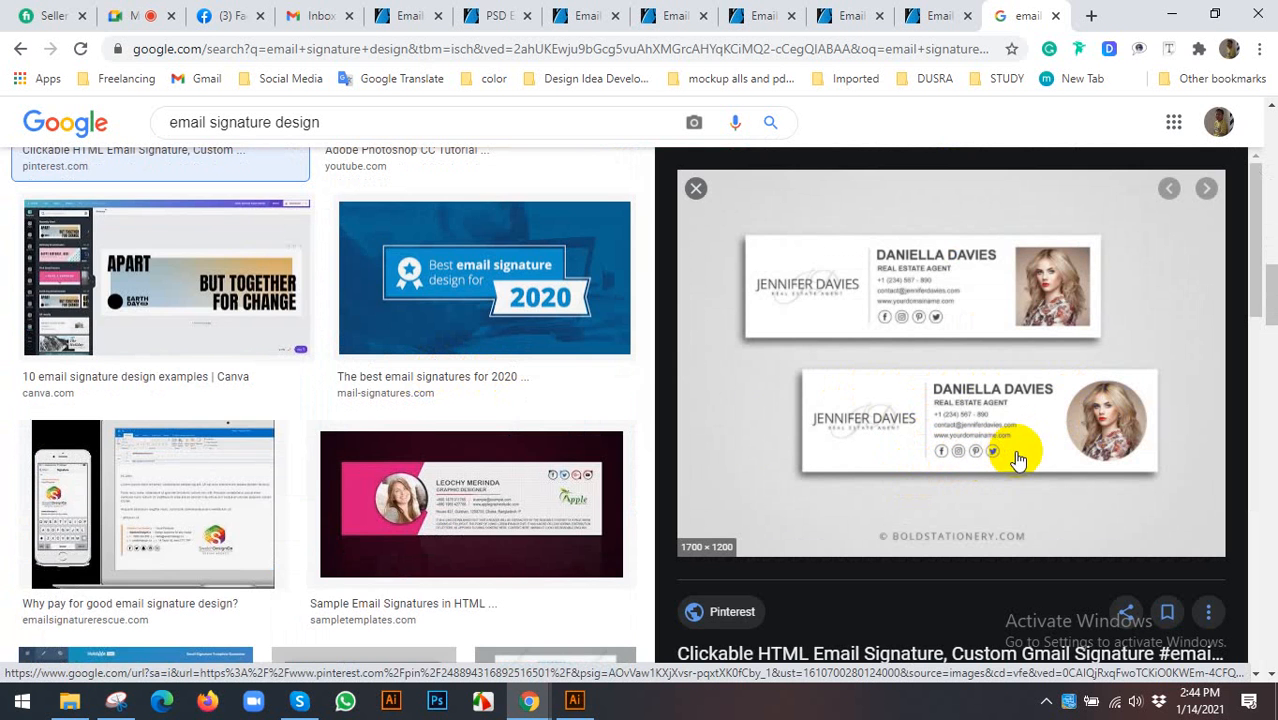
scroll(551, 414, down, 4)
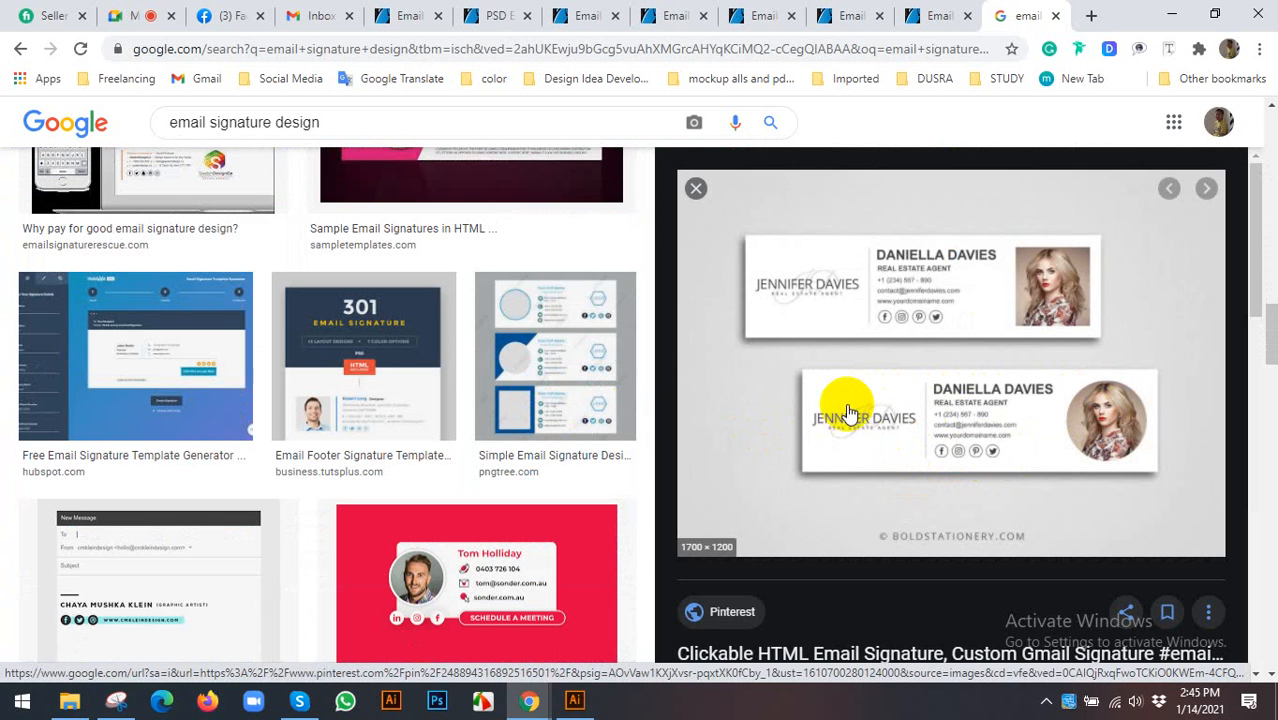
click(516, 360)
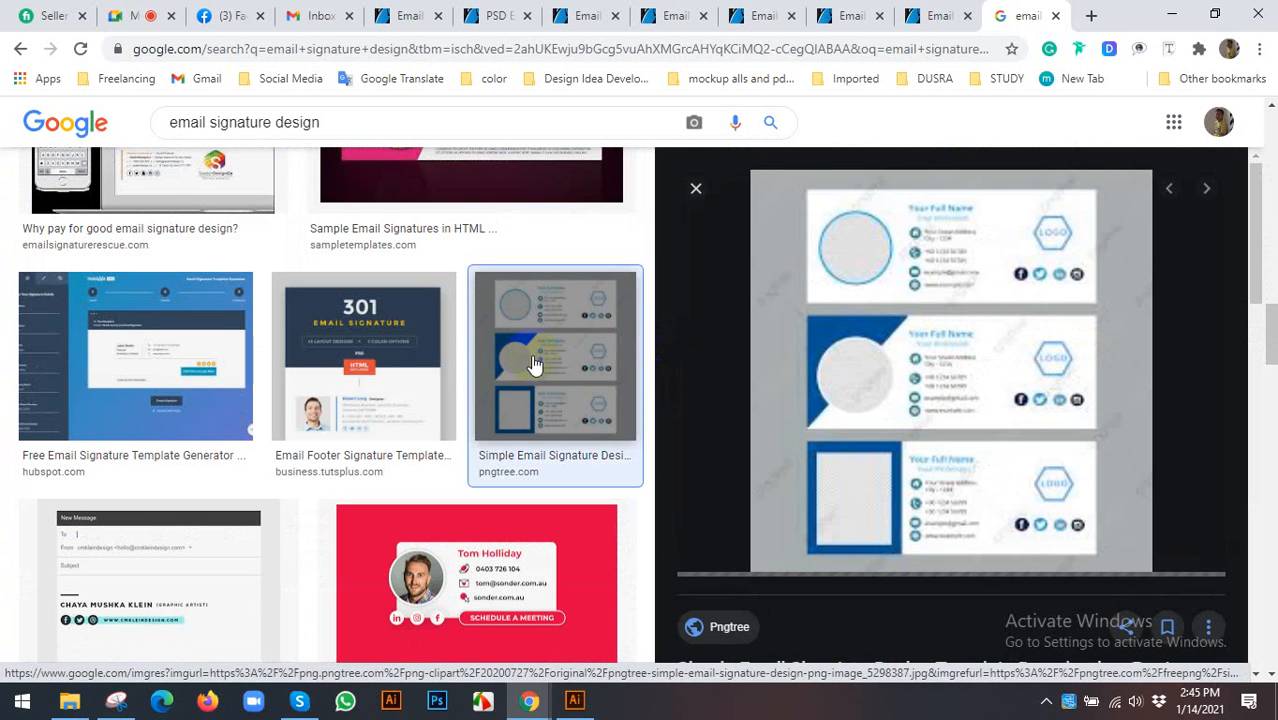
- Browse further results and view the Dribbble Professional Email Signature Design up close
scroll(500, 365, down, 4)
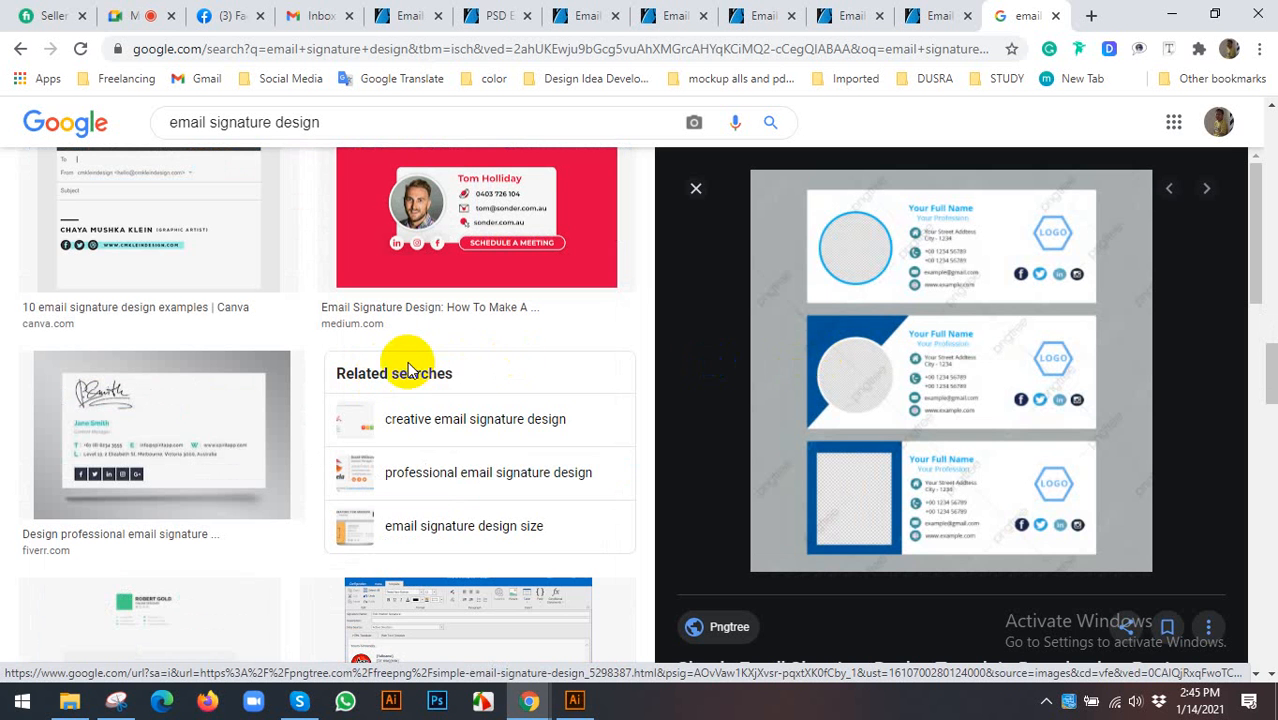
scroll(864, 357, down, 6)
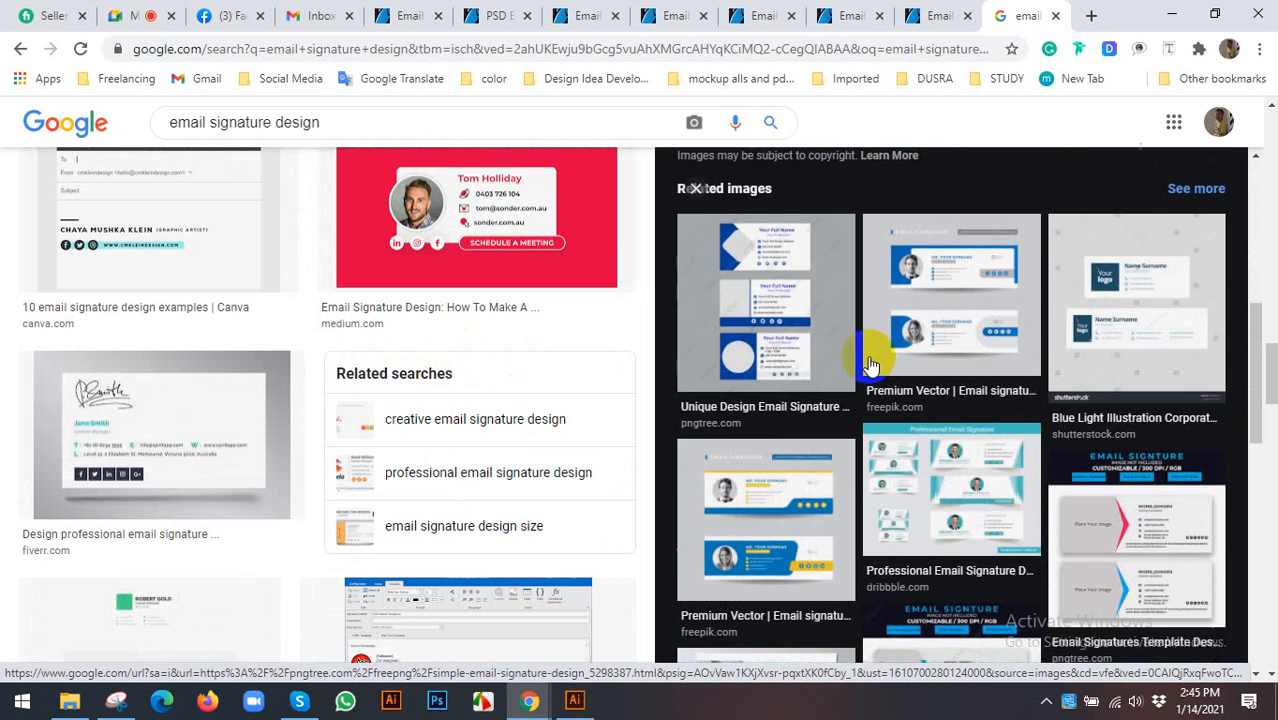
scroll(396, 338, down, 2)
scroll(396, 338, down, 4)
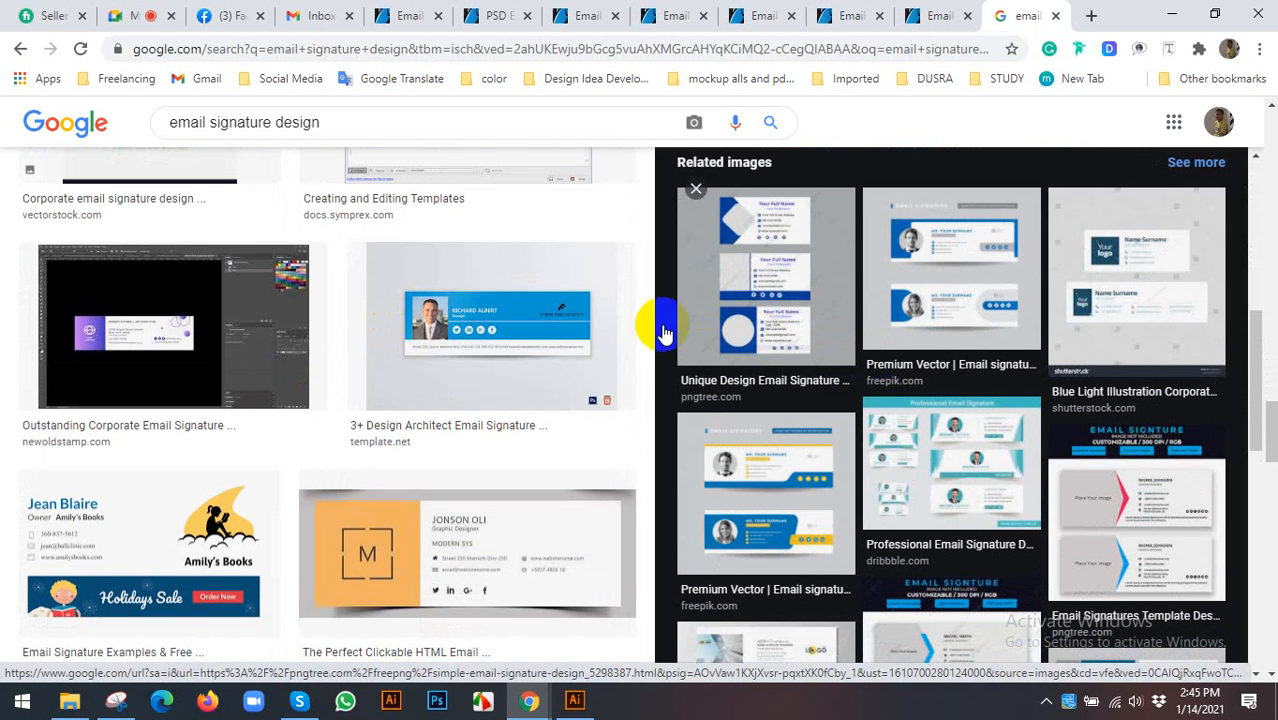
scroll(1012, 330, down, 2)
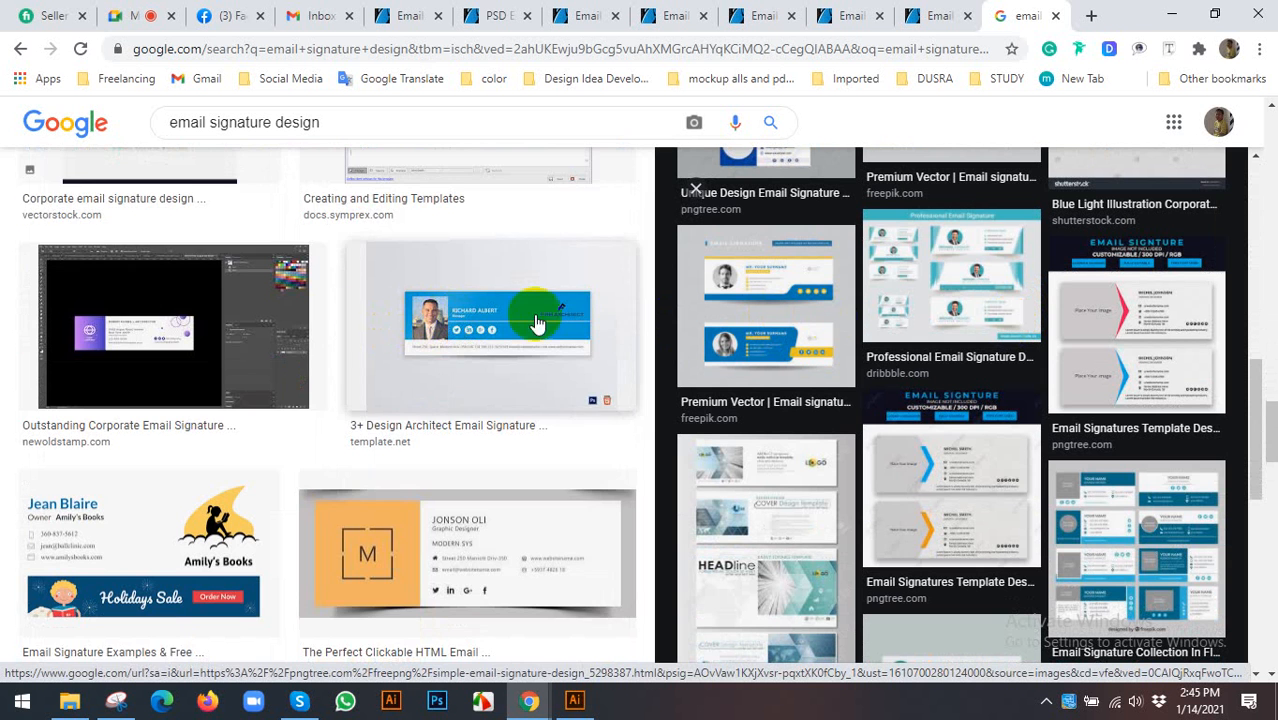
scroll(533, 320, down, 2)
scroll(396, 330, down, 2)
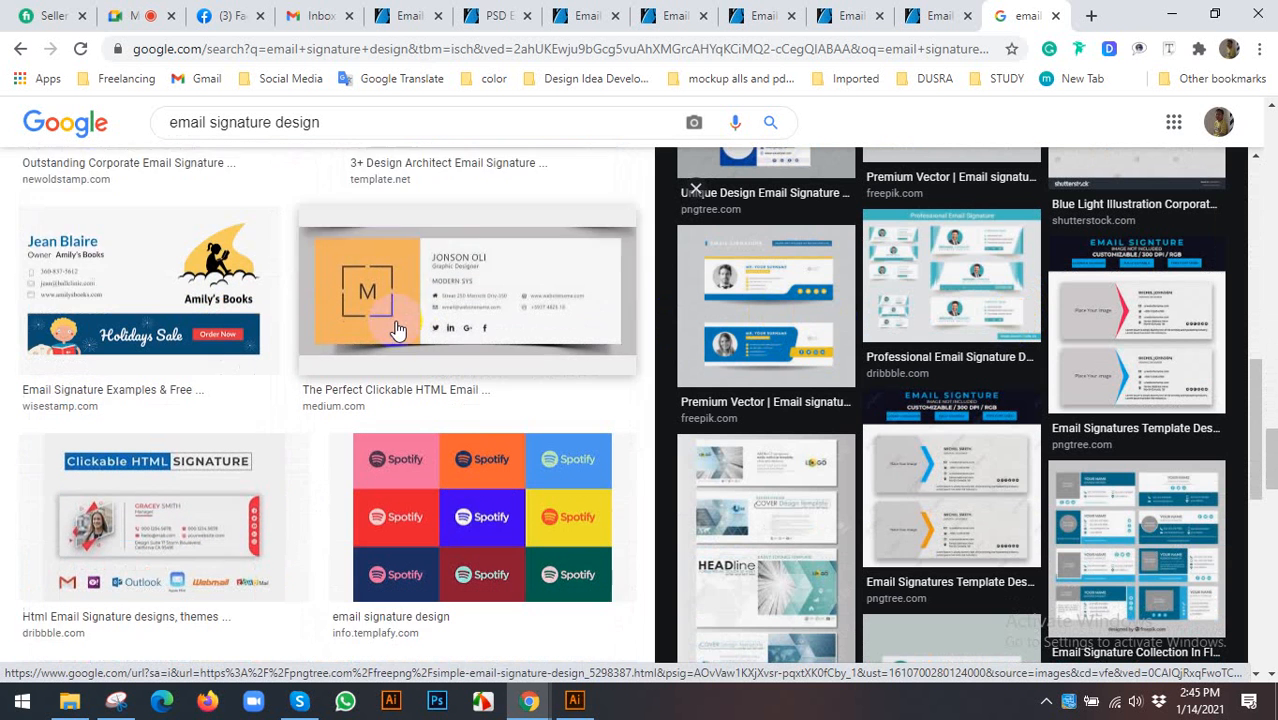
scroll(926, 370, down, 3)
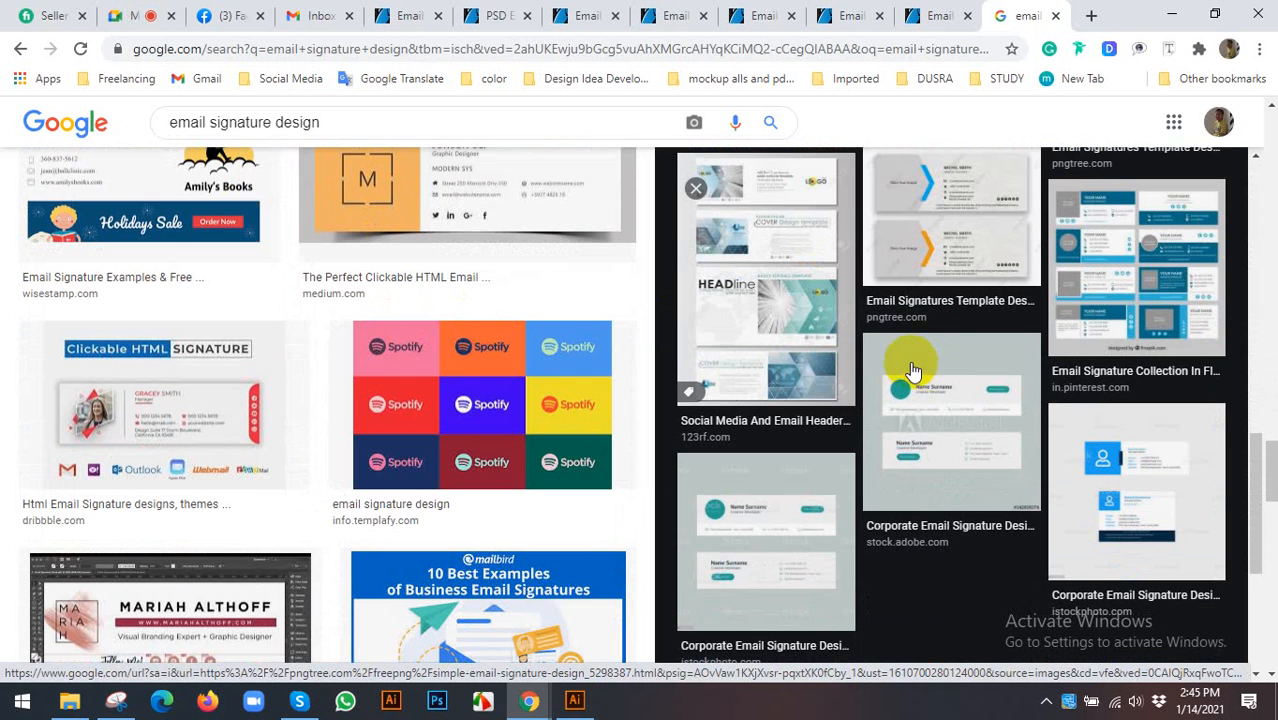
scroll(436, 368, down, 4)
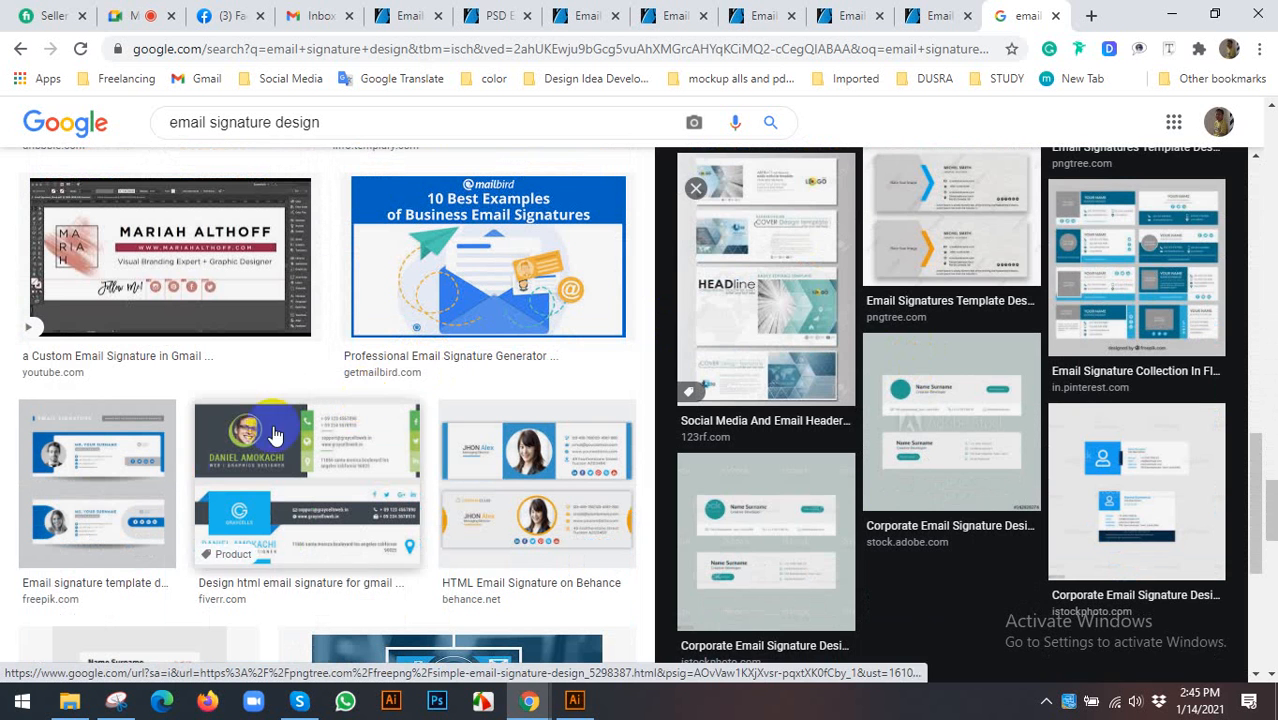
scroll(1023, 396, up, 1)
click(1023, 396)
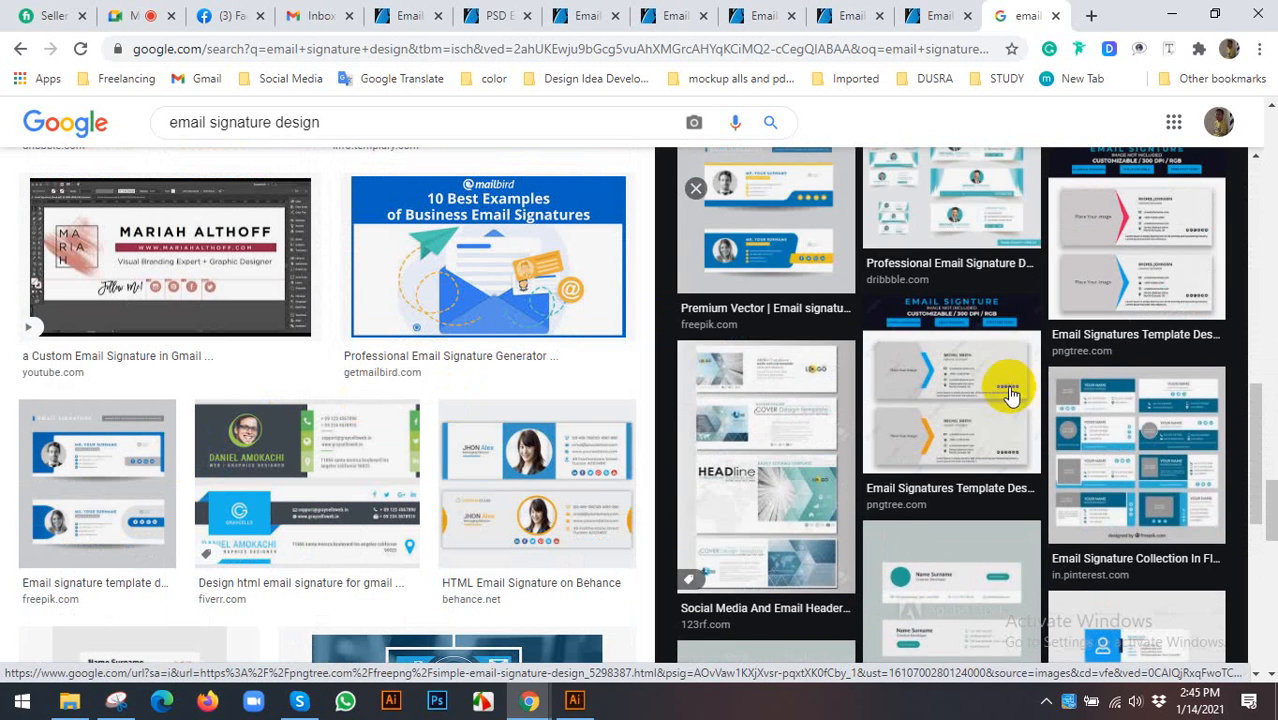
click(936, 456)
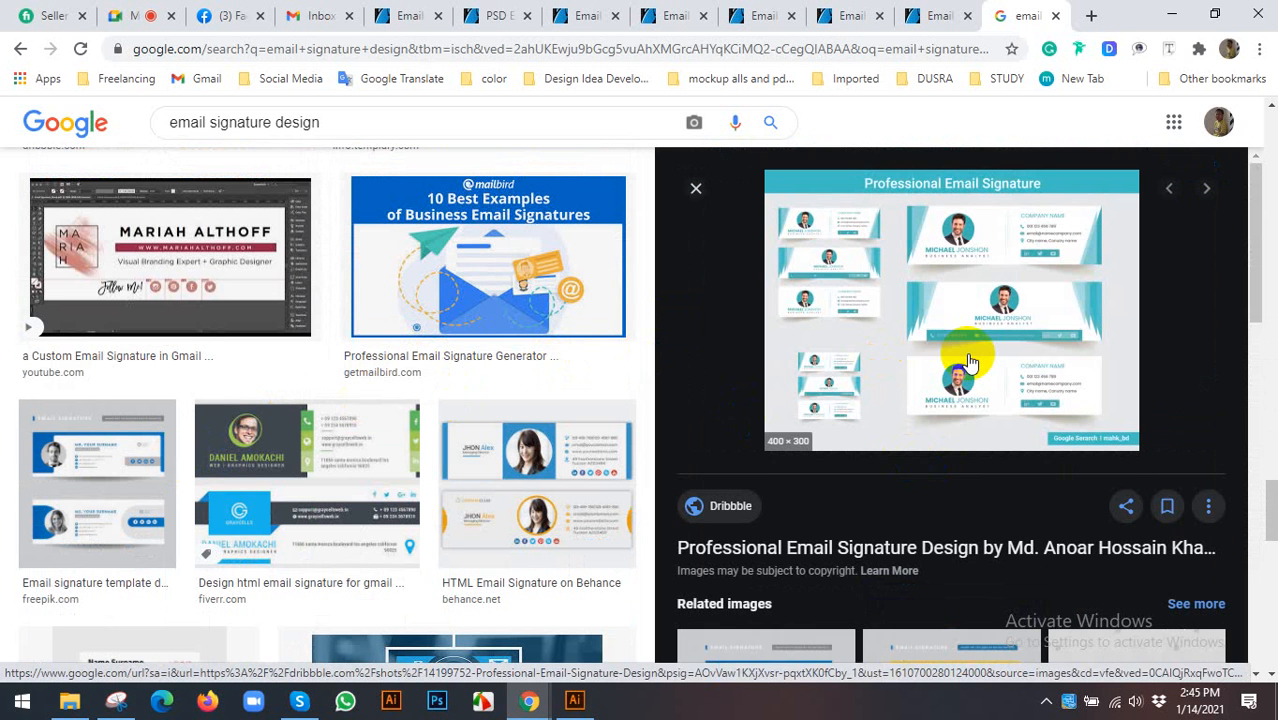
- Browse more designs and preview the Freepik premium vector signature template
scroll(456, 305, down, 3)
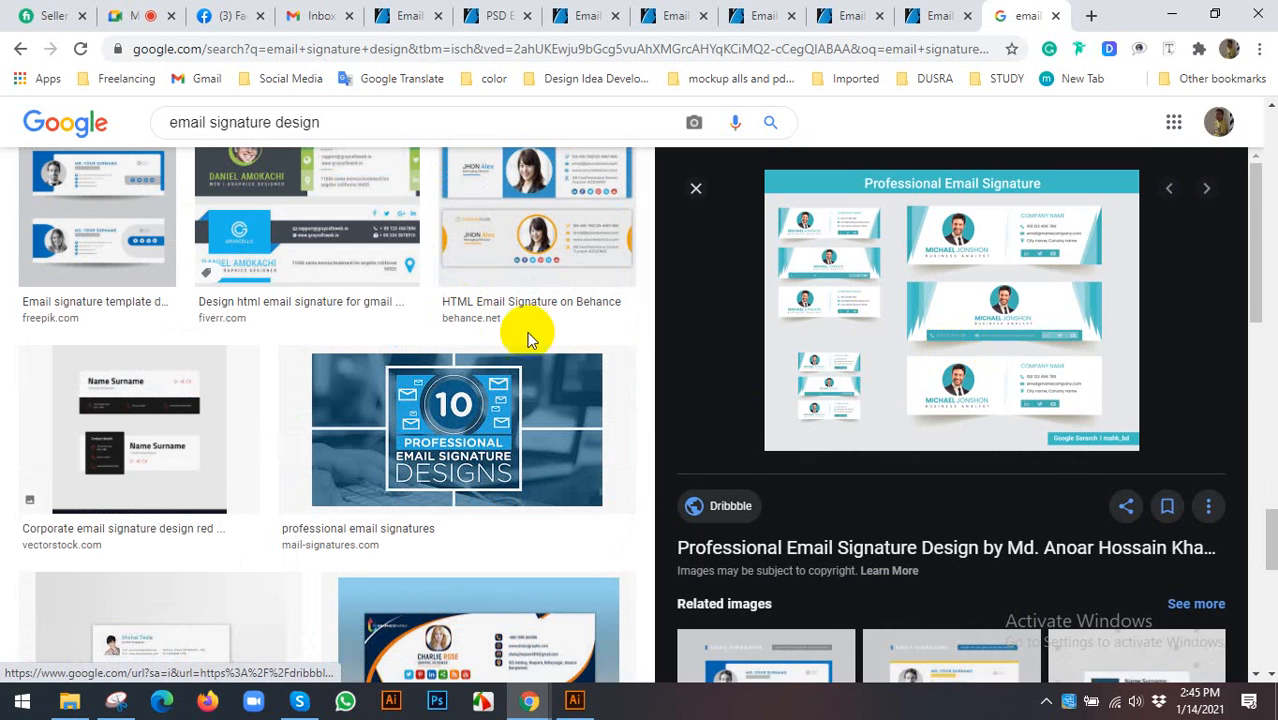
scroll(1058, 408, down, 2)
scroll(1058, 408, up, 1)
scroll(435, 400, down, 2)
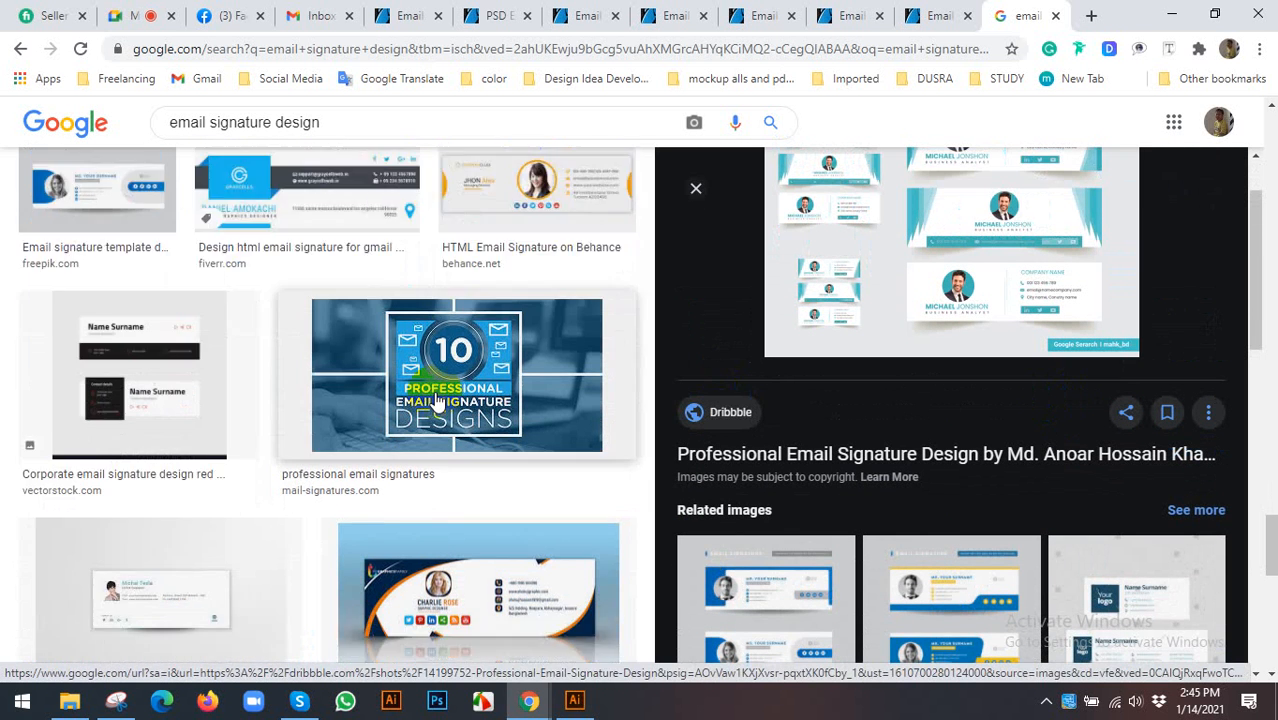
scroll(440, 395, down, 5)
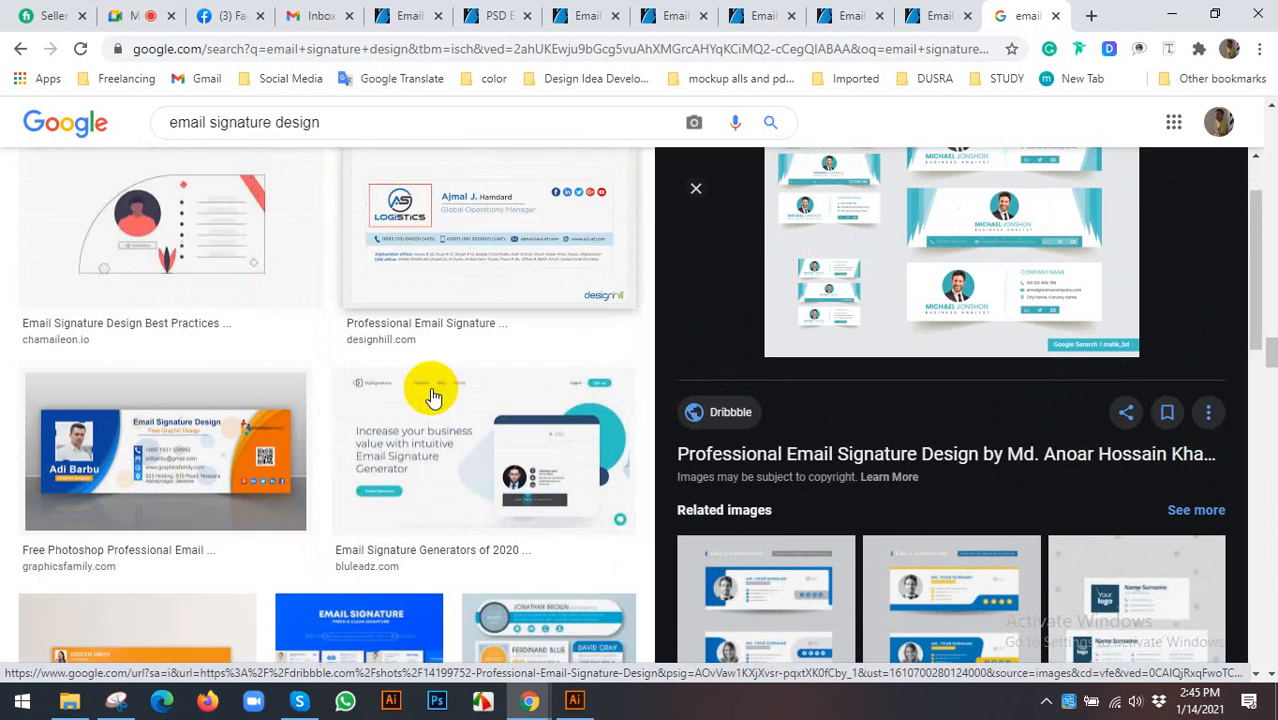
scroll(464, 385, down, 1)
scroll(455, 380, down, 2)
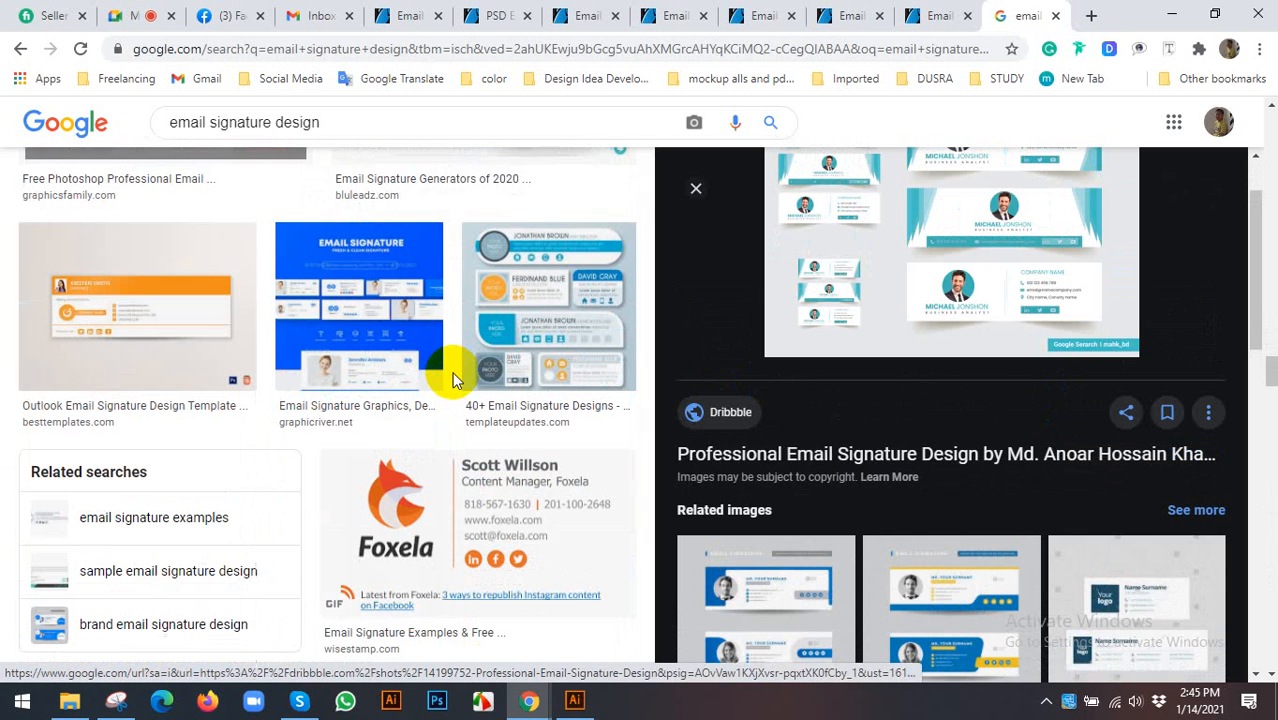
scroll(907, 380, down, 5)
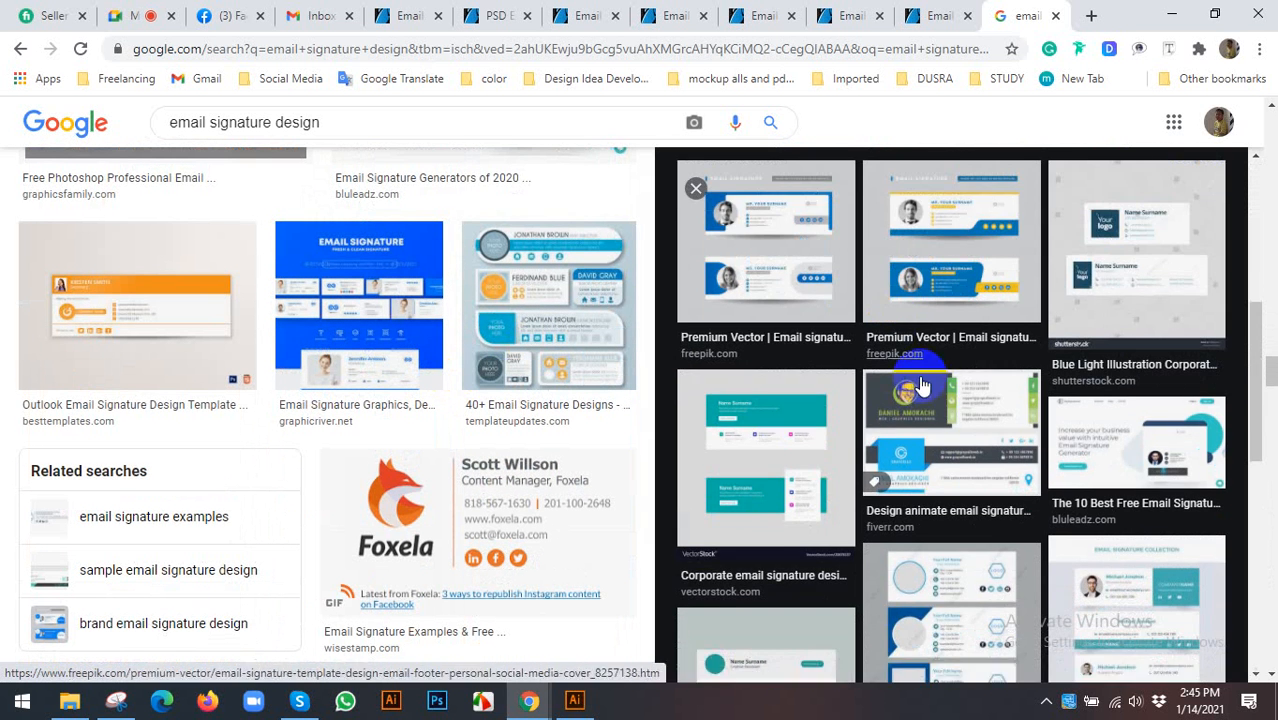
click(941, 228)
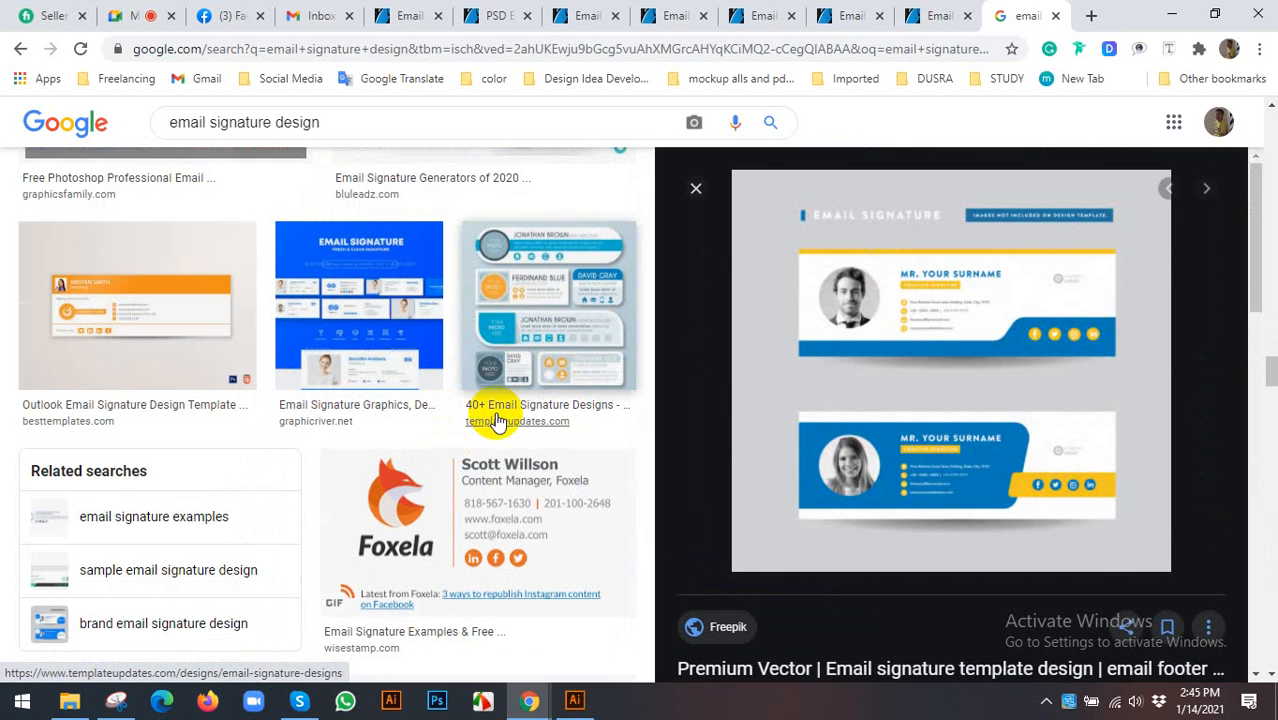
scroll(868, 441, down, 1)
scroll(868, 441, down, 3)
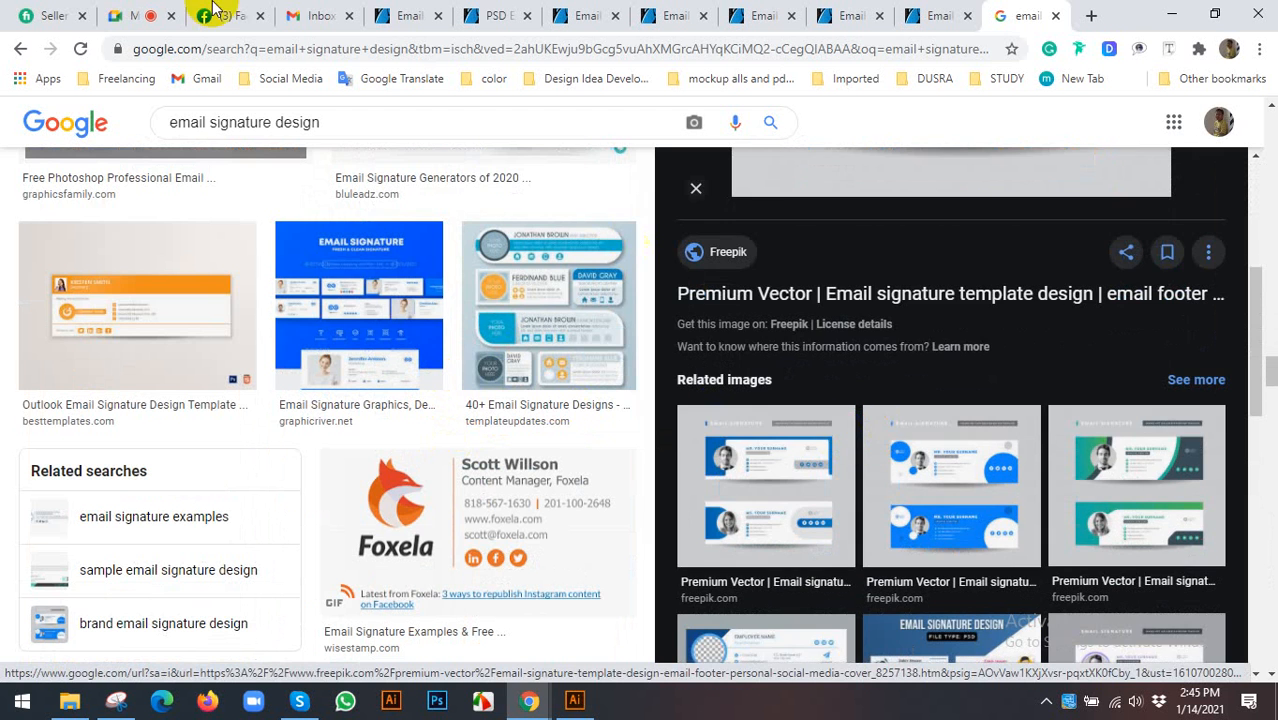
- Copy the red signature image from the GraphicRiver page and return to Illustrator
click(405, 15)
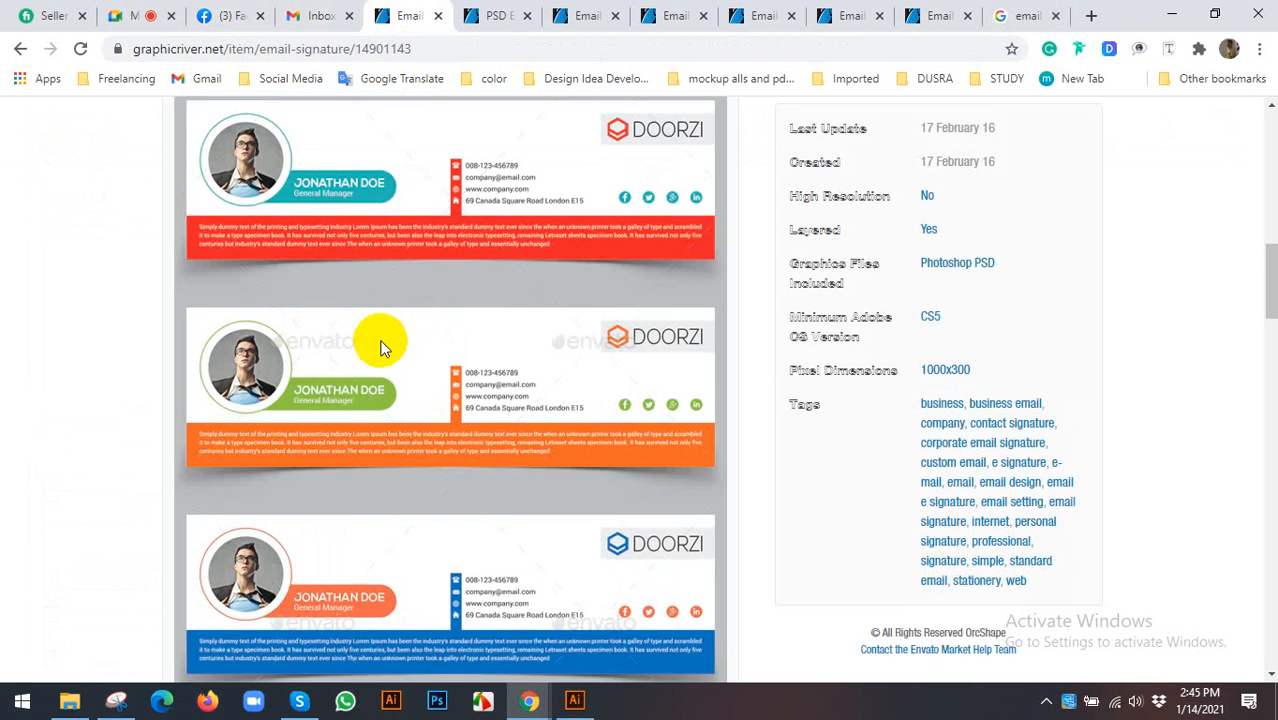
scroll(380, 345, down, 1)
scroll(380, 342, up, 2)
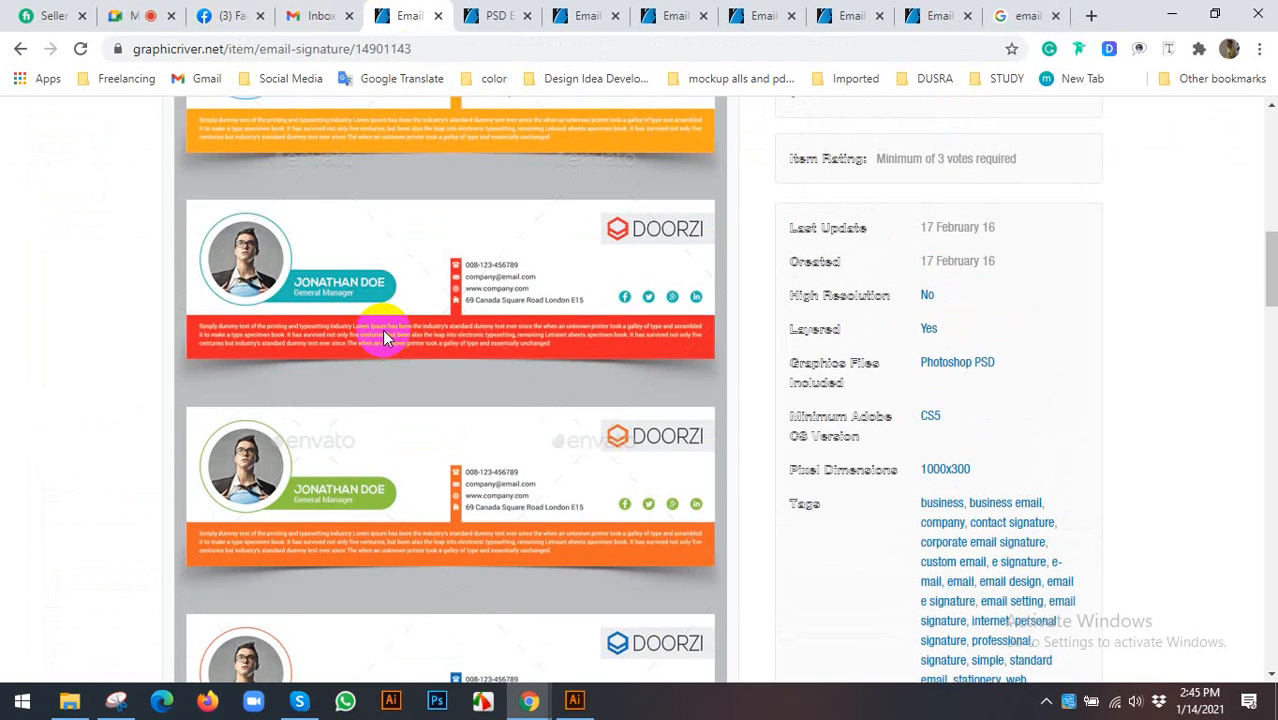
right_click(384, 340)
click(430, 400)
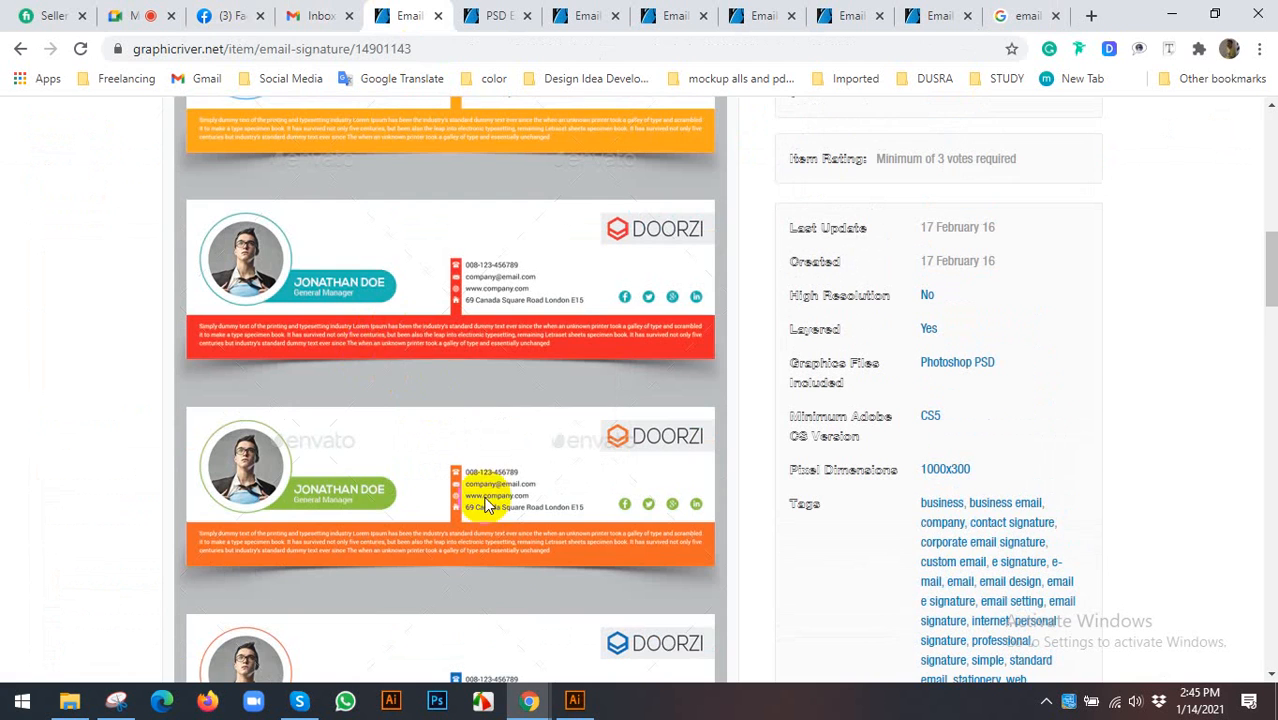
click(574, 700)
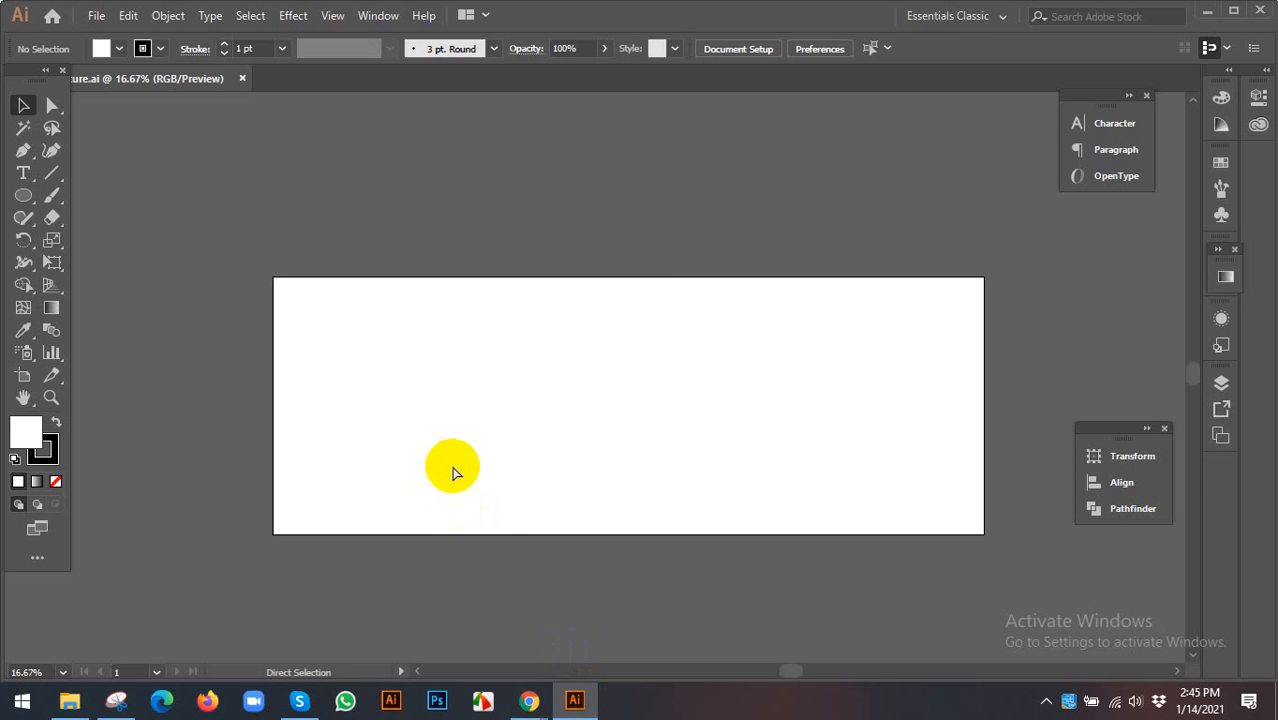
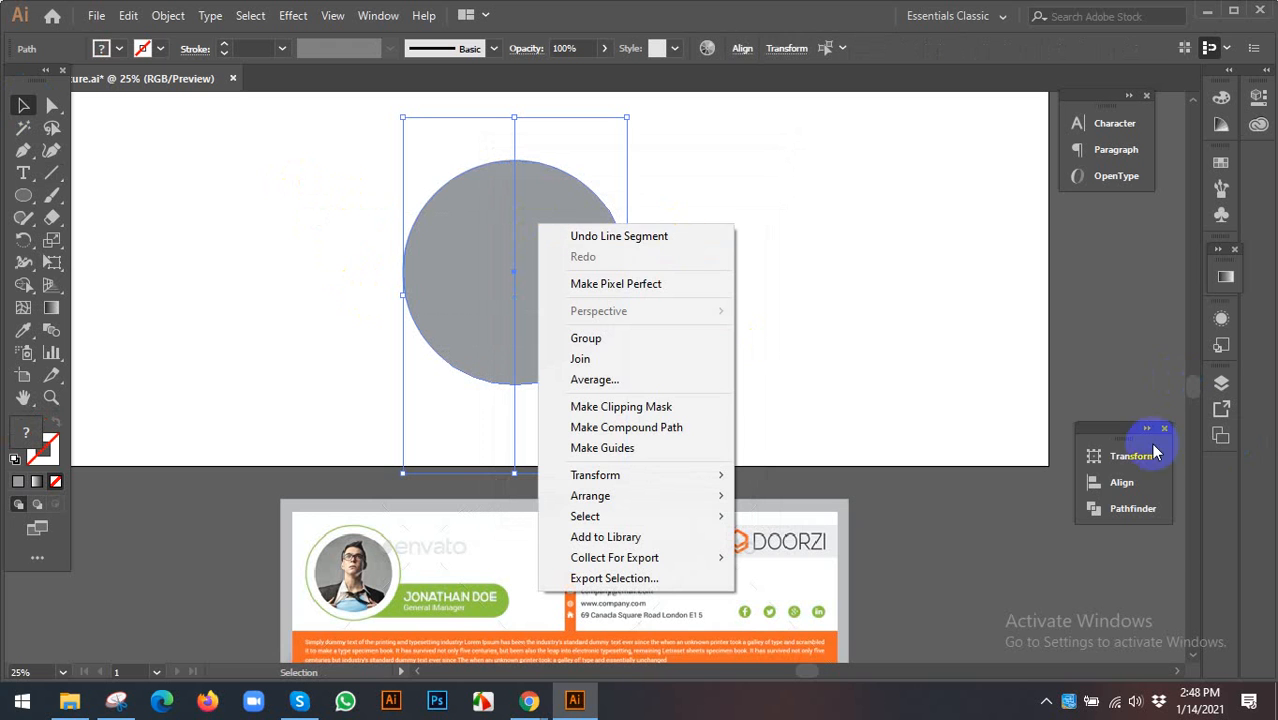
- Divide the grey circle with Pathfinder, ungroup the halves, and select the left half
click(1133, 508)
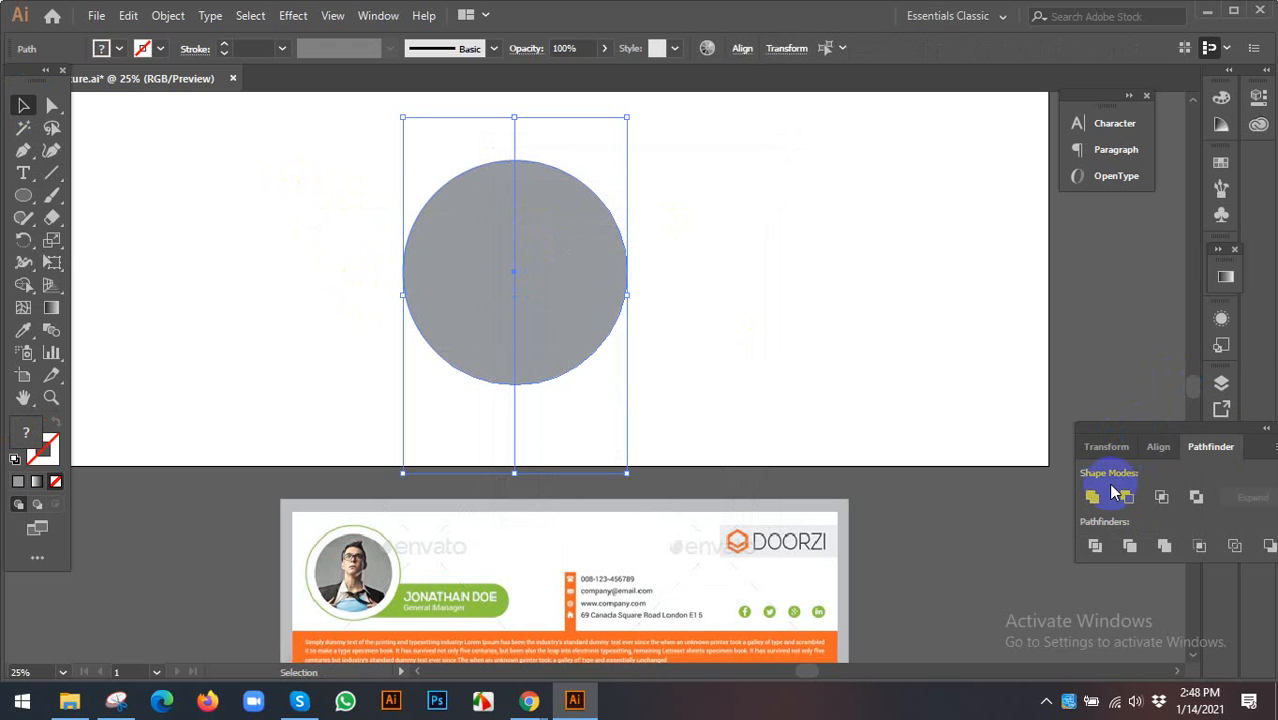
click(1098, 546)
right_click(541, 293)
click(590, 448)
click(750, 372)
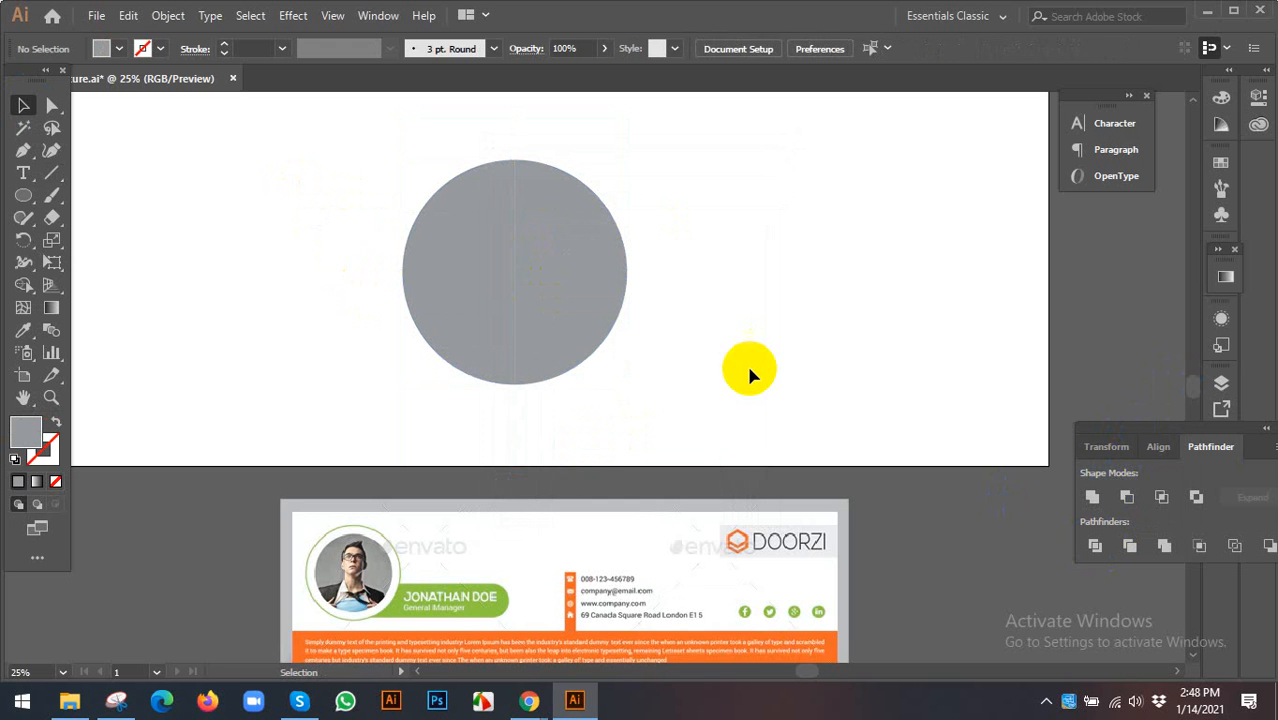
click(585, 297)
click(752, 273)
click(500, 251)
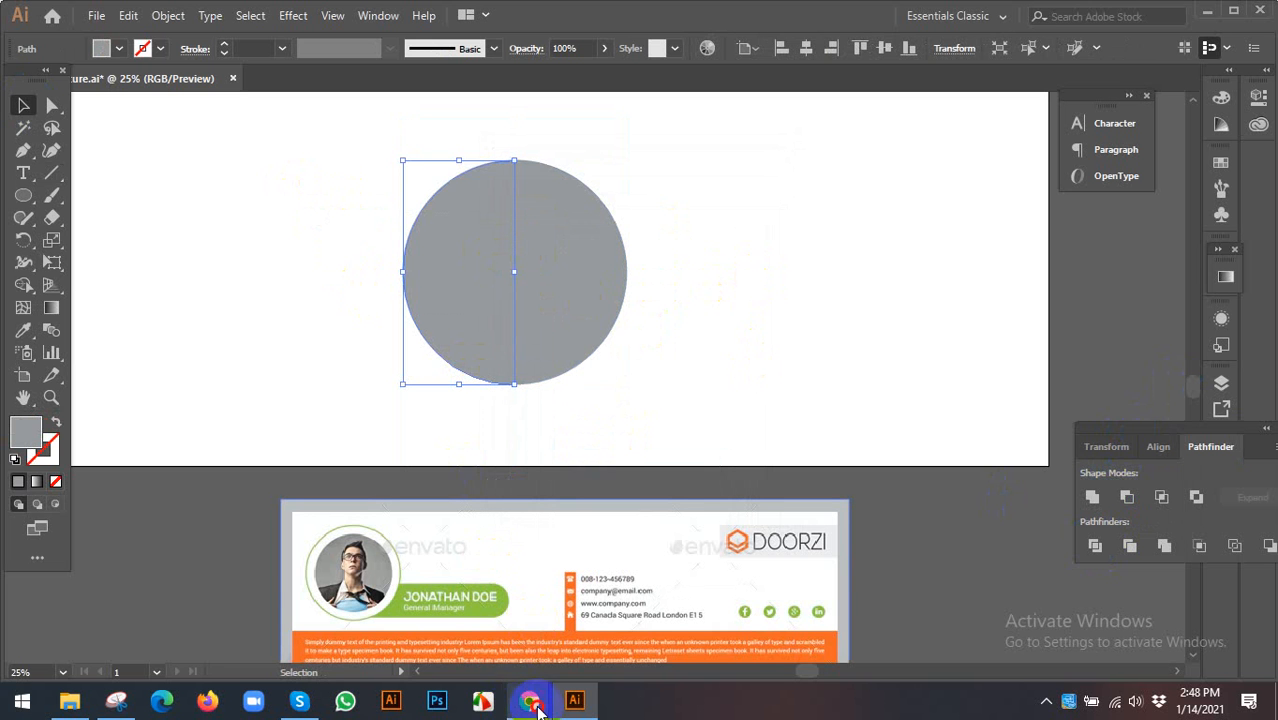
- Search Google in Chrome for 'gradient color'
mouse_move(528, 695)
click(465, 650)
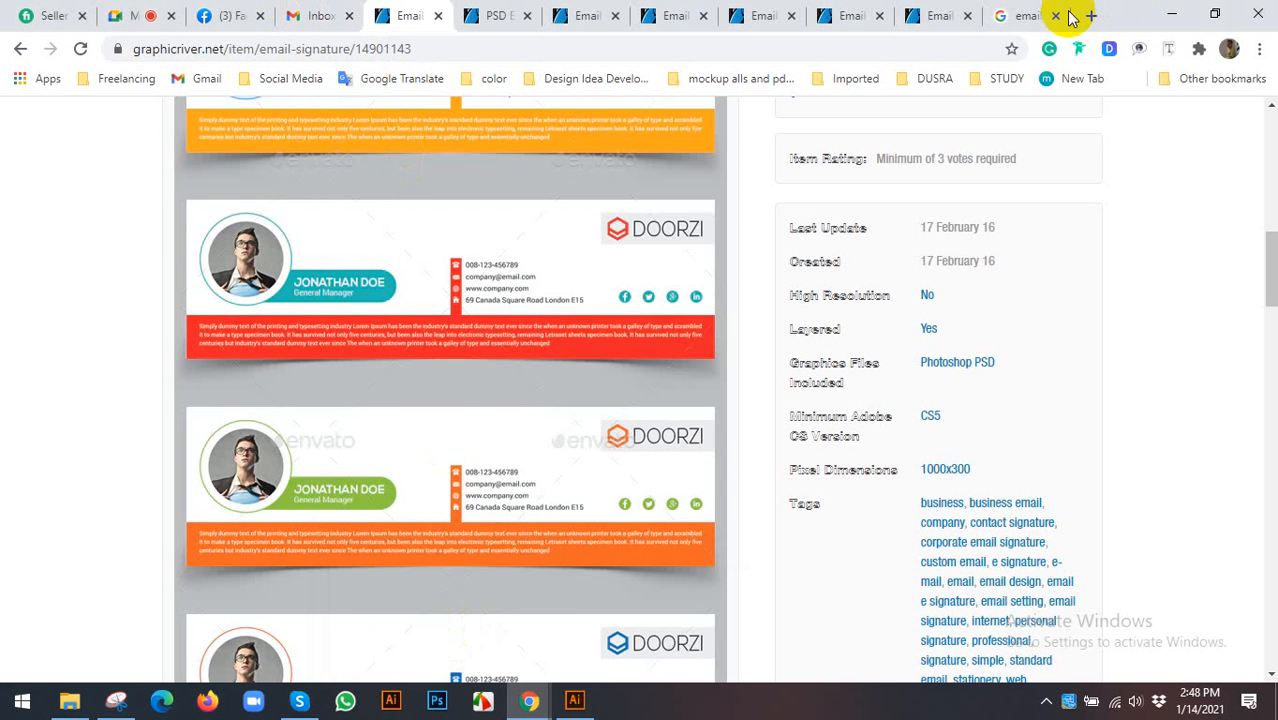
click(1000, 15)
click(533, 49)
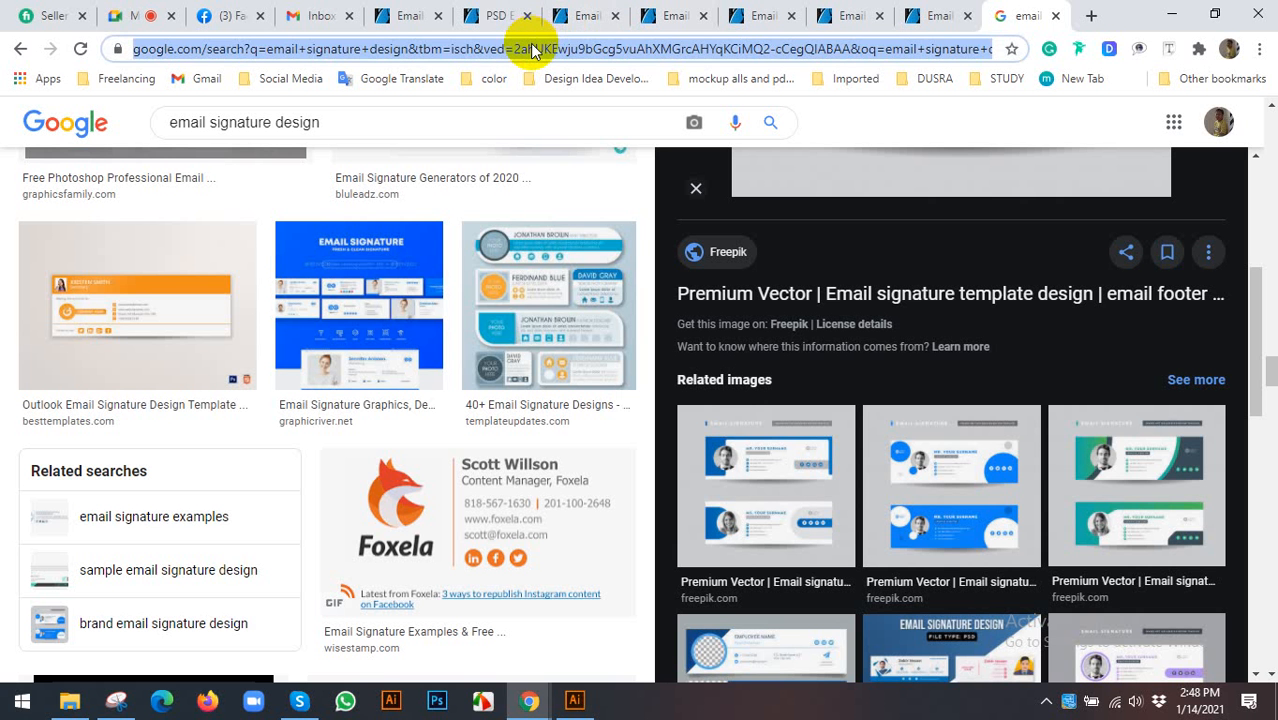
text(gr)
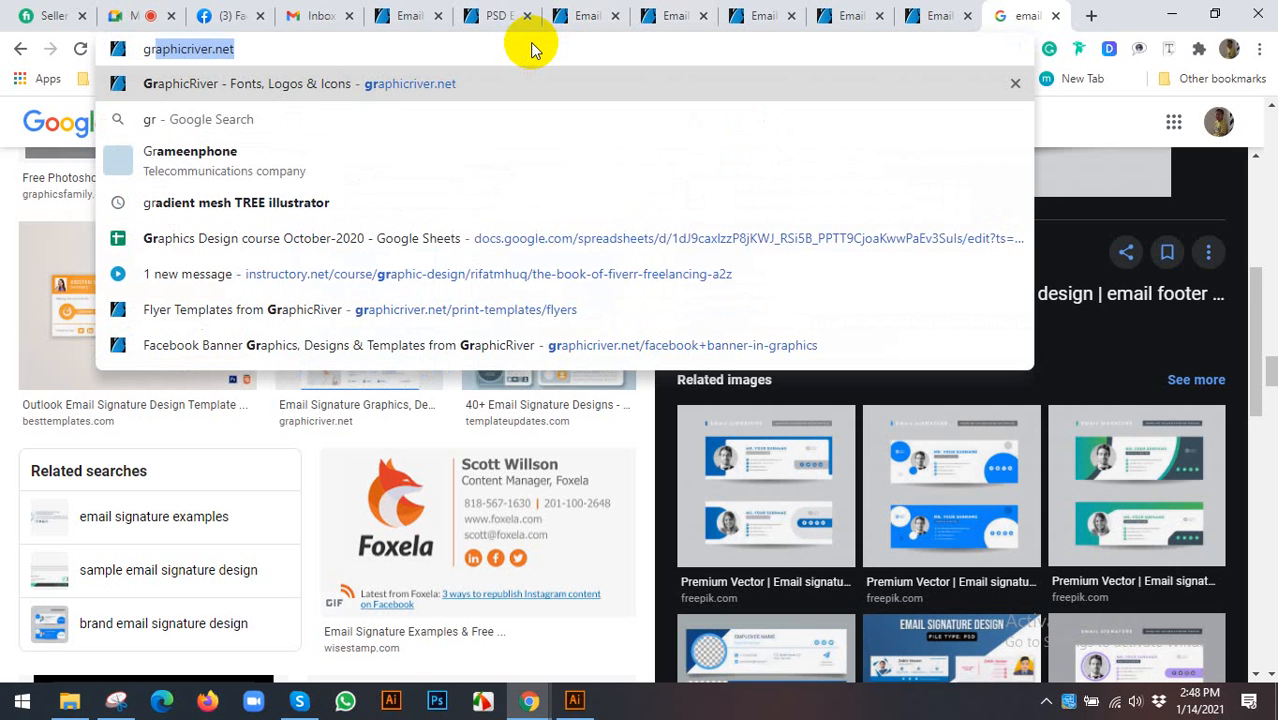
text(adi)
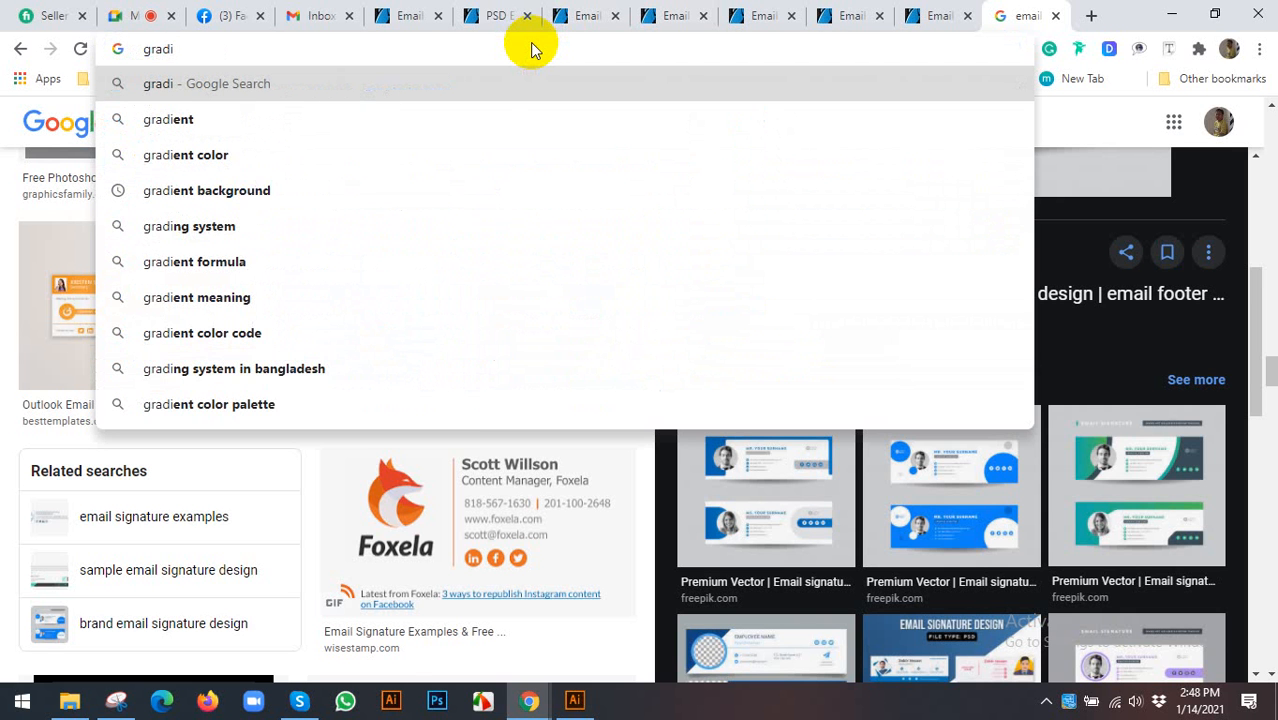
key(Down)
key(Down)
key(Return)
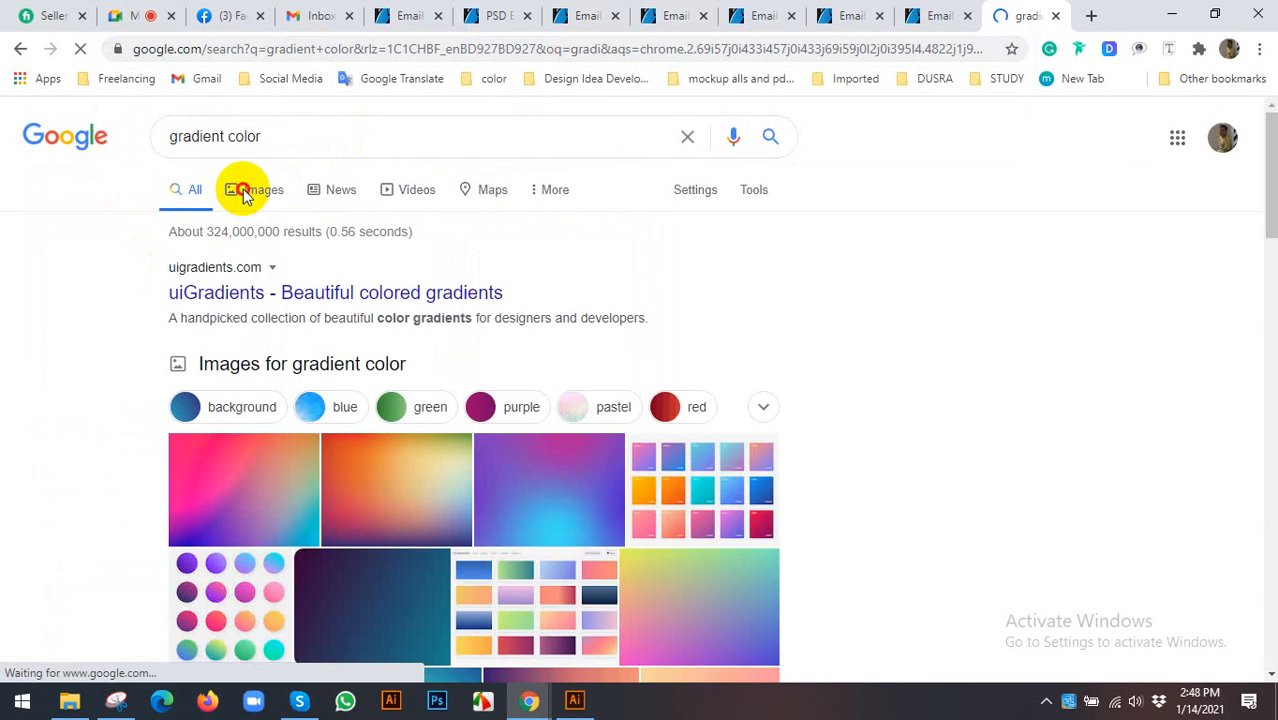
- Open the Gradient Hunt result in Images and copy the image
click(268, 189)
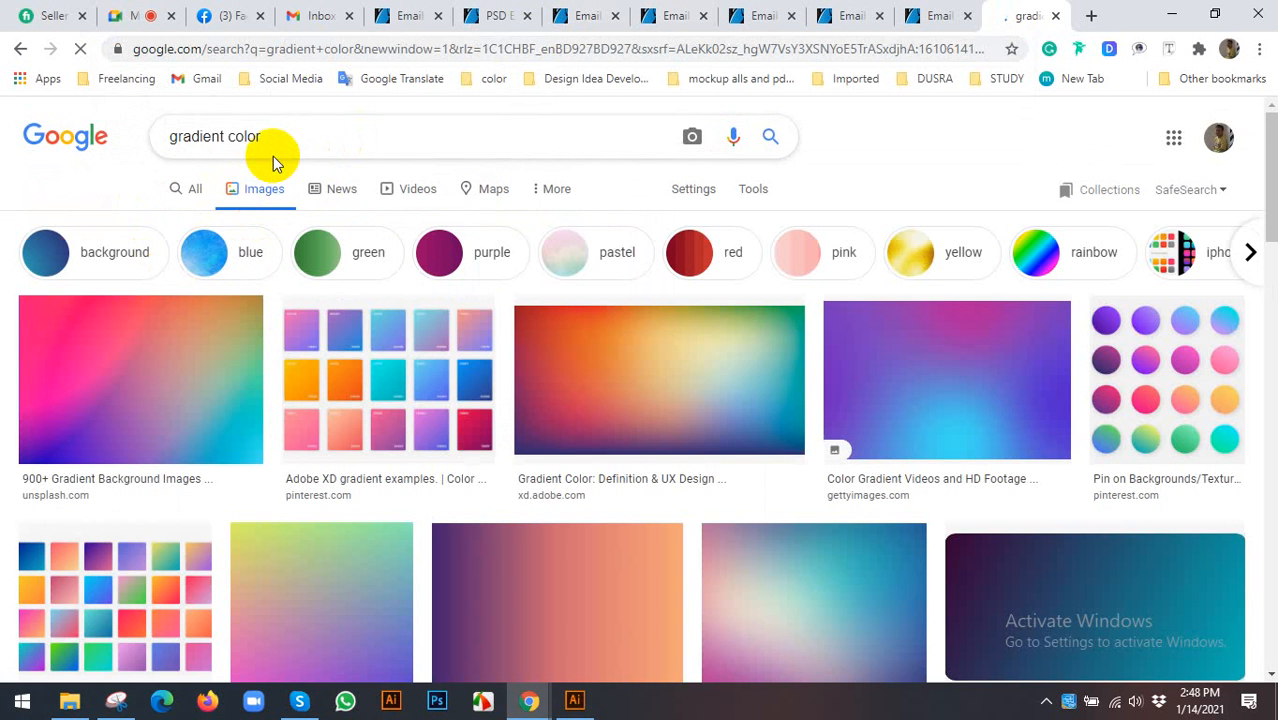
scroll(384, 290, down, 3)
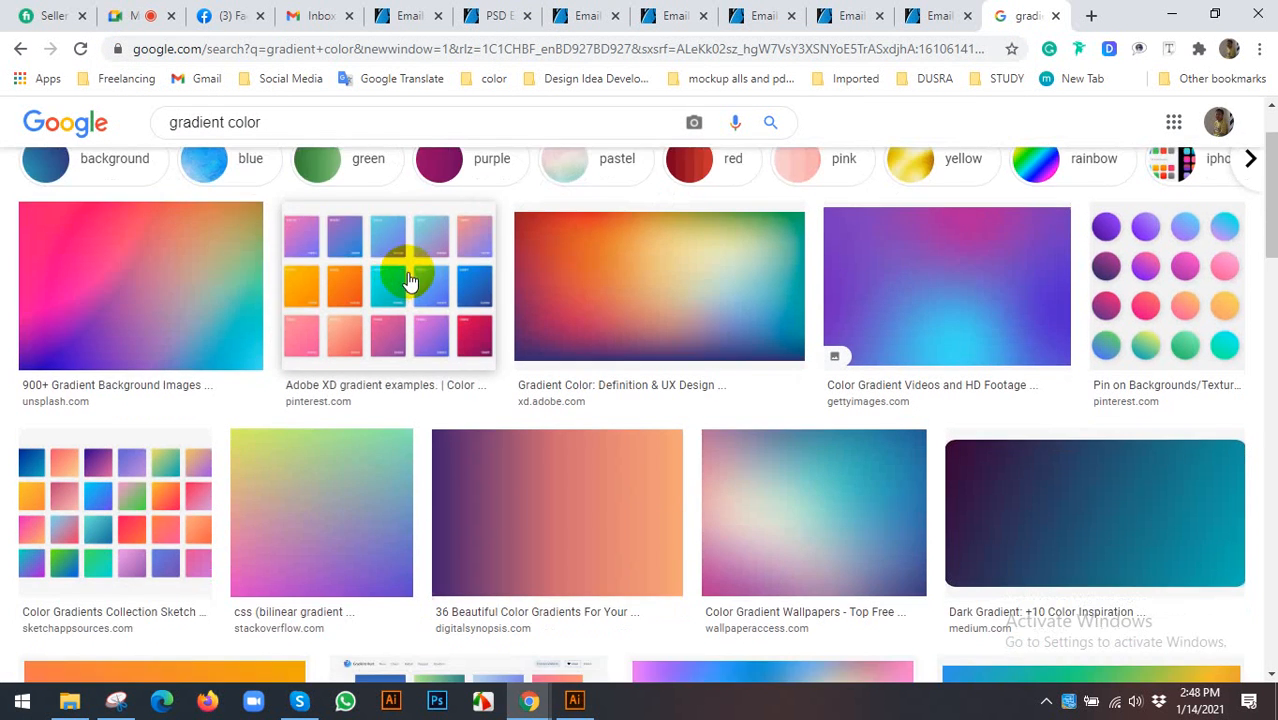
click(442, 508)
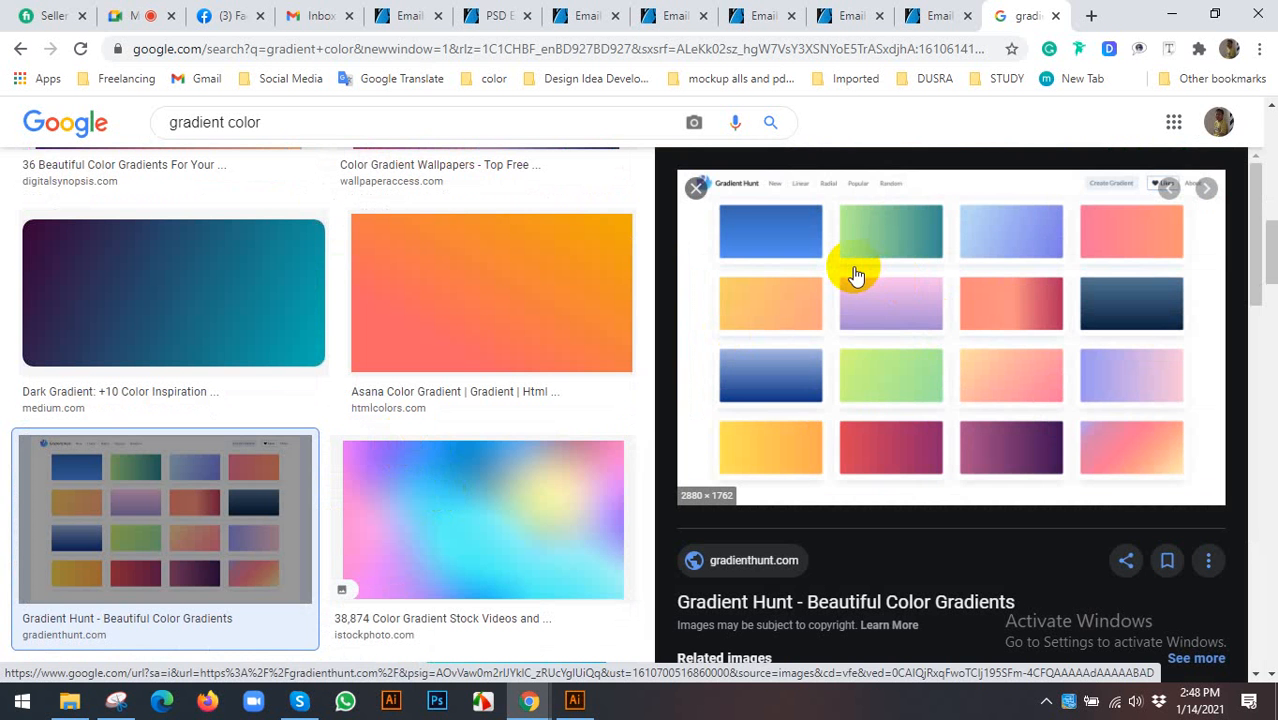
right_click(815, 288)
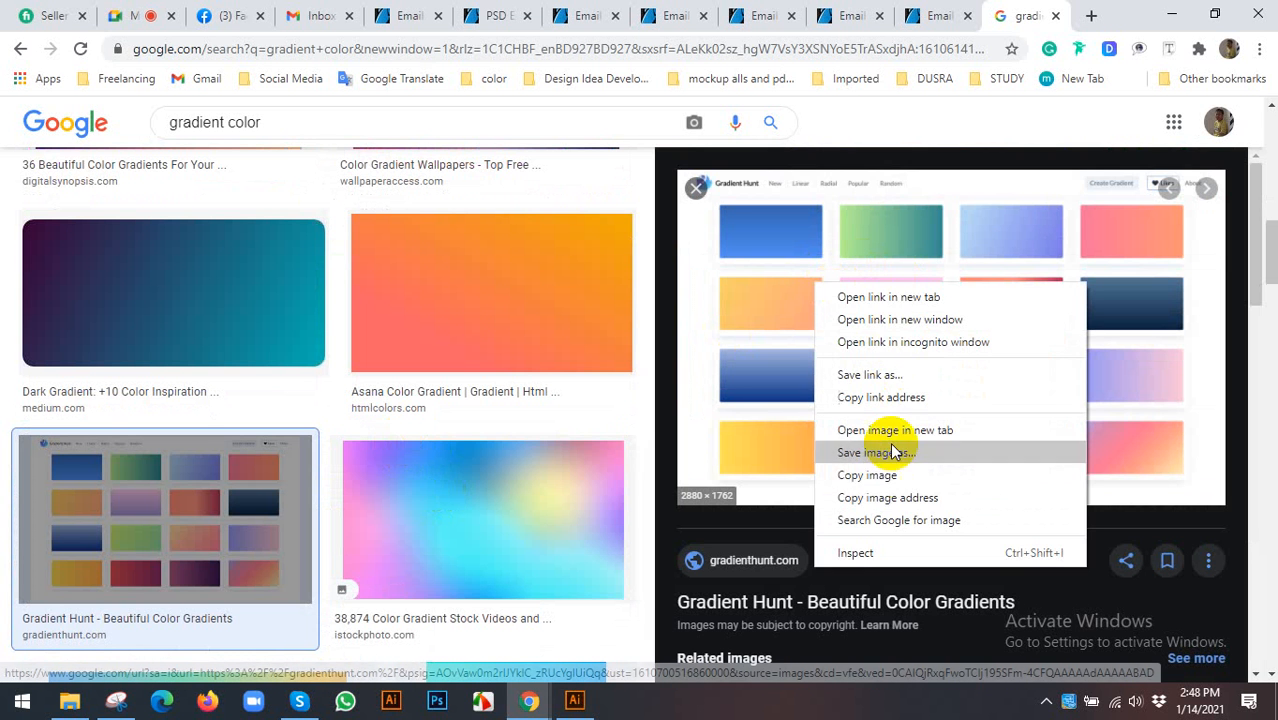
click(888, 478)
click(575, 700)
- Paste the Gradient Hunt image and move it below the circle
click(285, 342)
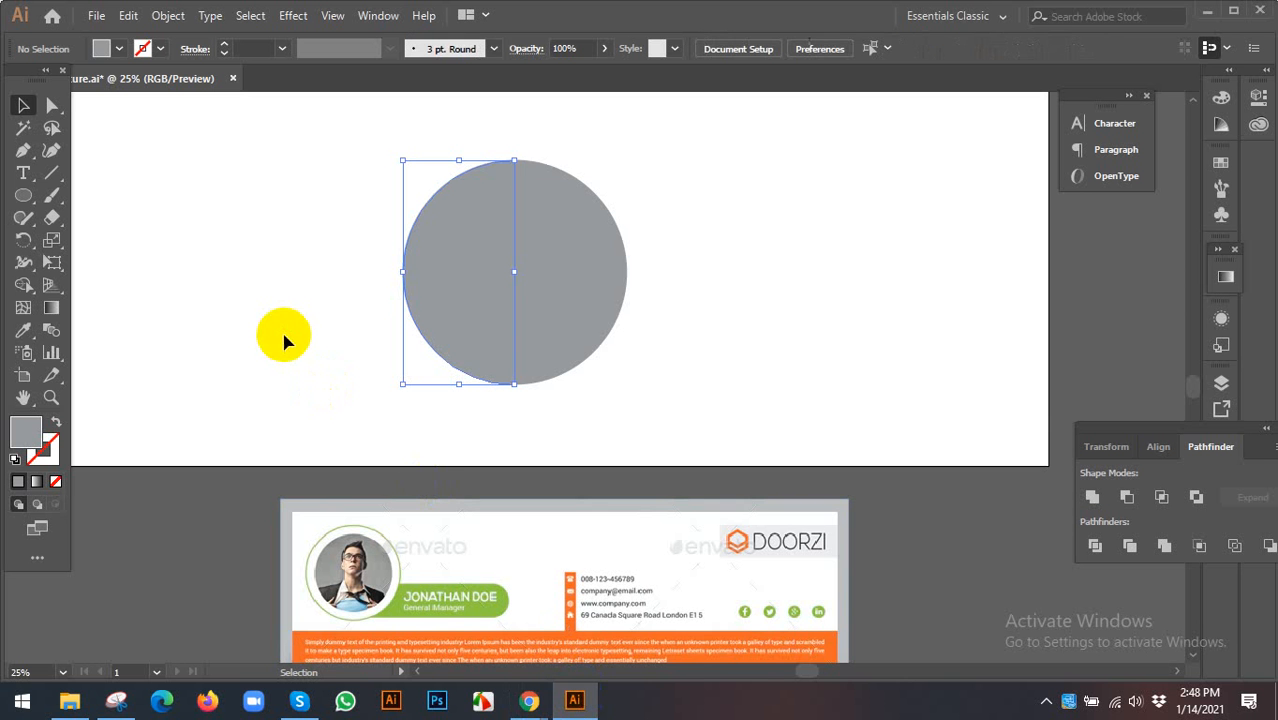
key(ctrl+v)
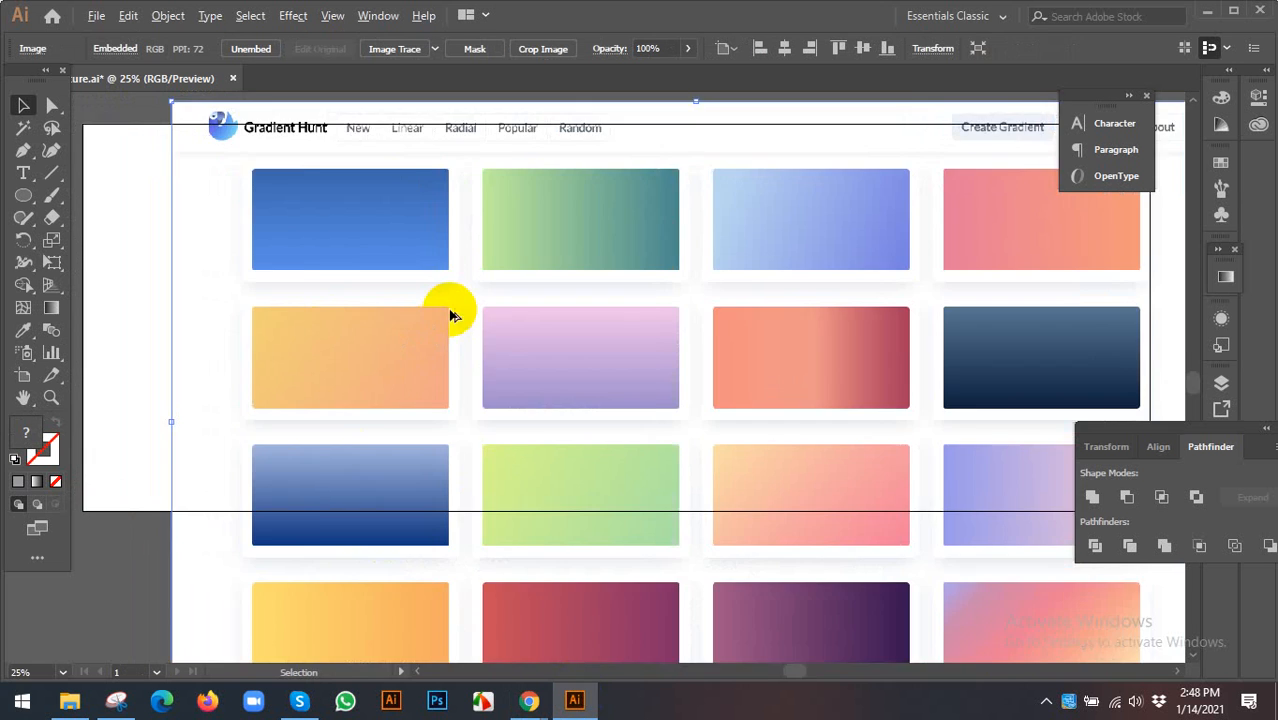
key(ctrl+minus)
drag(448, 271, 460, 462)
double_click(514, 290)
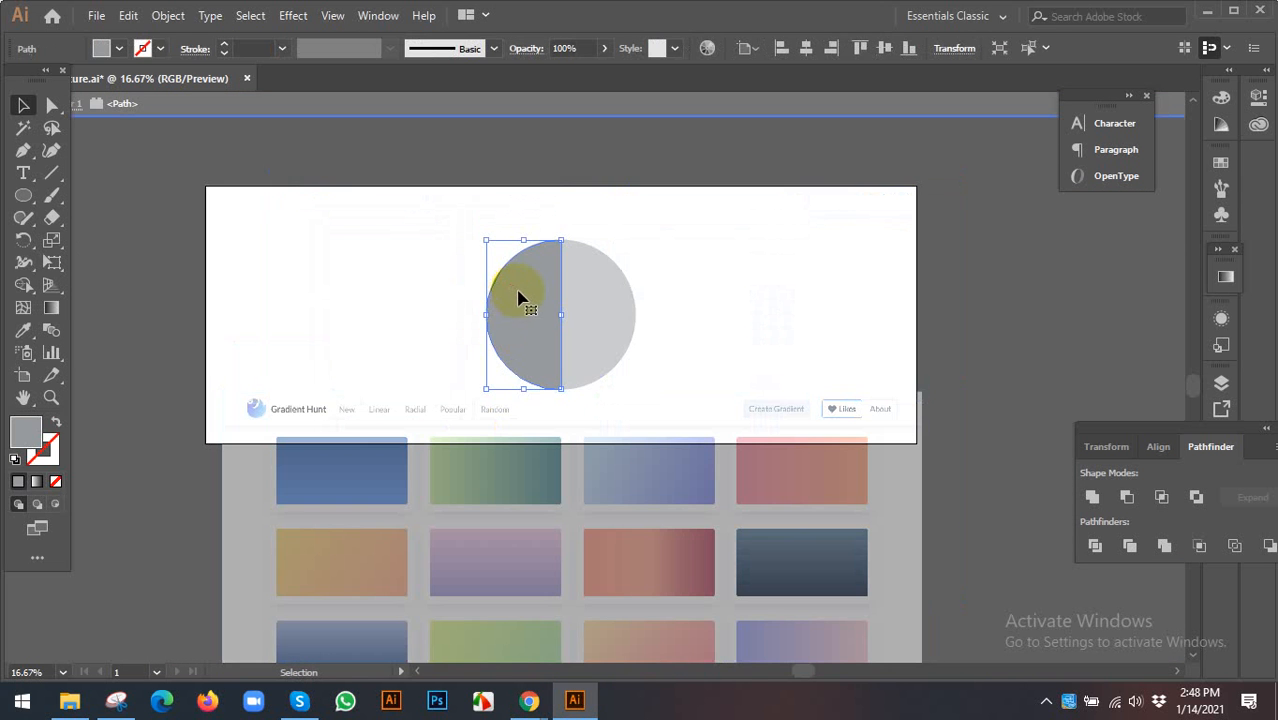
double_click(379, 264)
- Scale the gradient image down just below the circle, then select the circle's left half
click(472, 478)
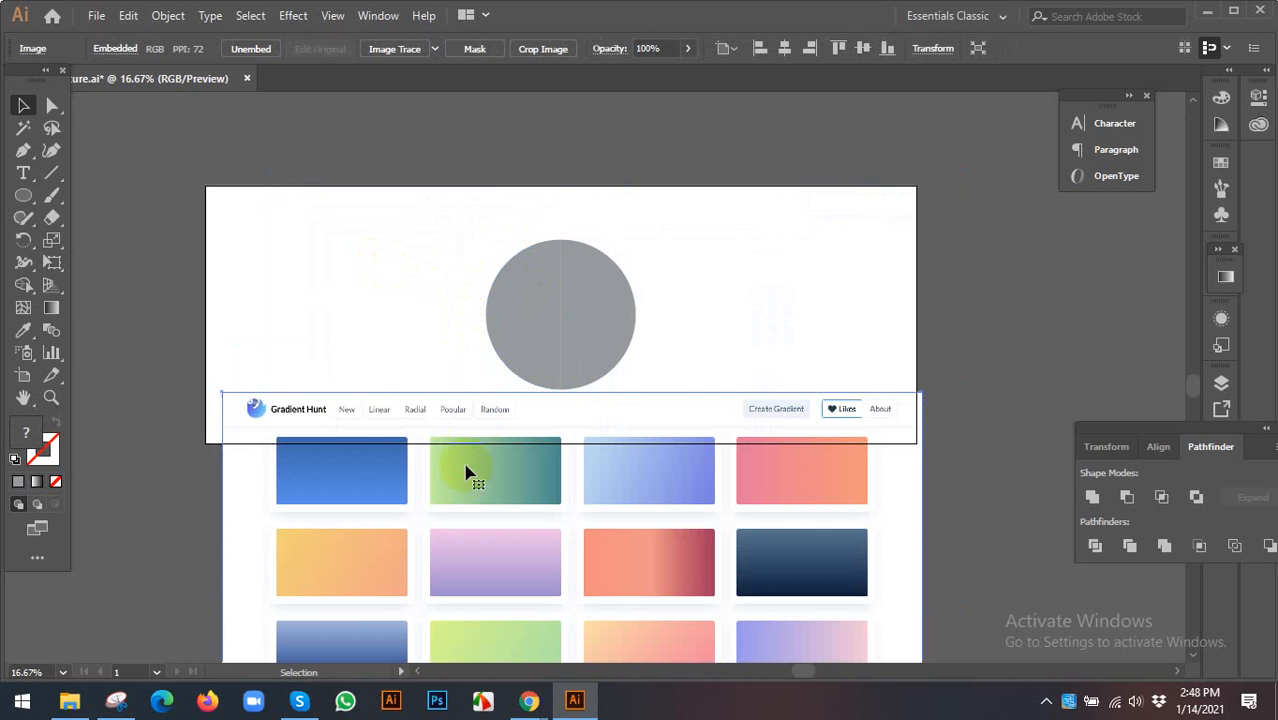
drag(229, 396, 398, 416)
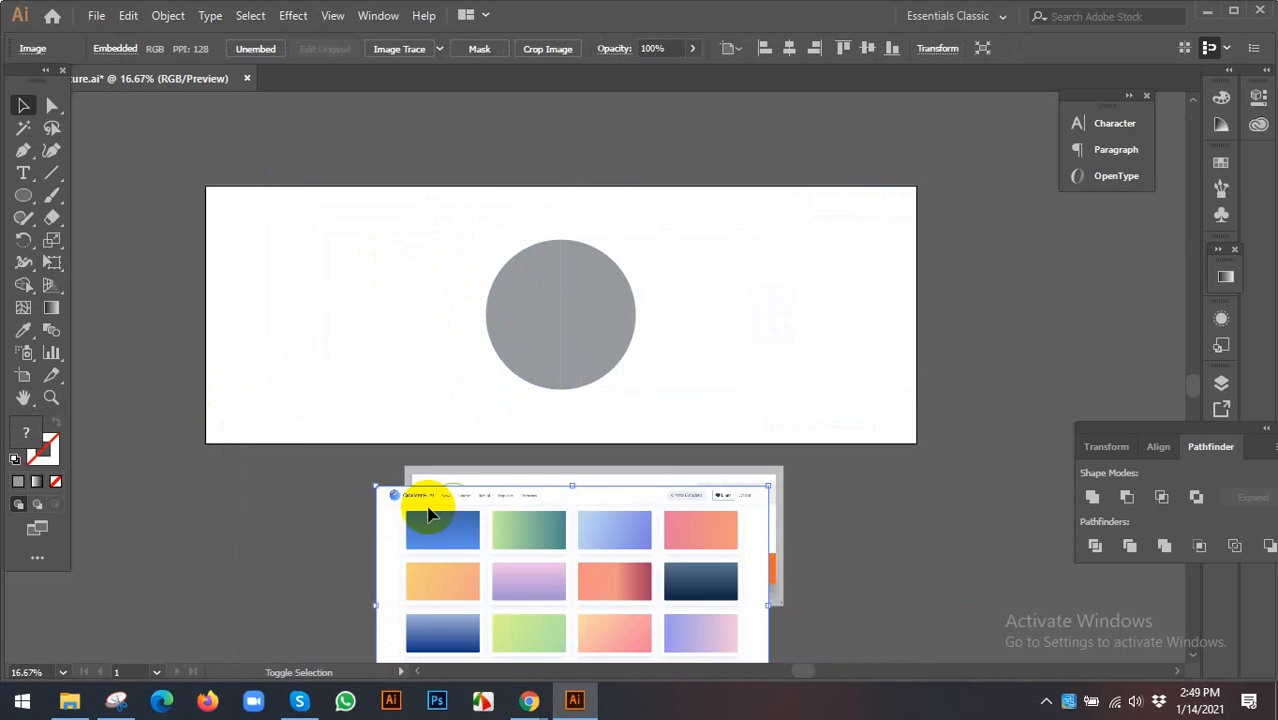
drag(565, 510, 480, 432)
scroll(580, 480, up, 1)
click(742, 334)
click(685, 417)
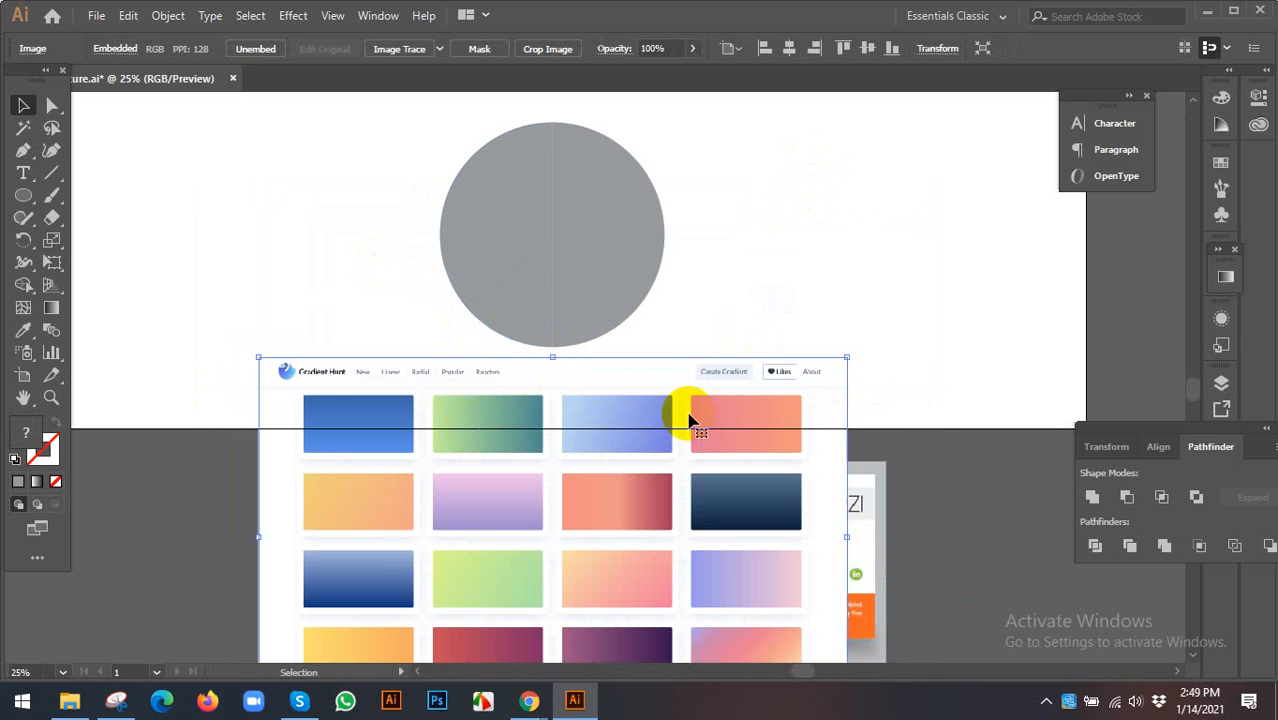
click(500, 272)
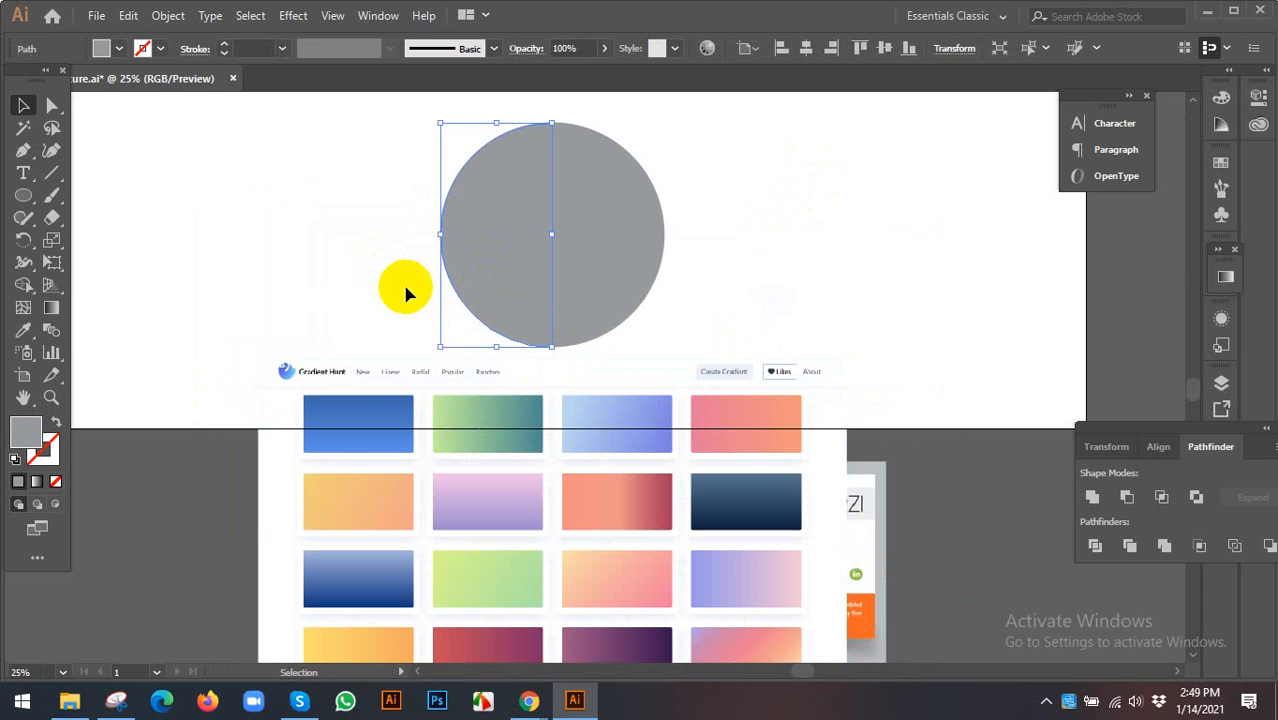
- Fill the left half with a gradient: teal end and light green start sampled from the reference image
click(37, 481)
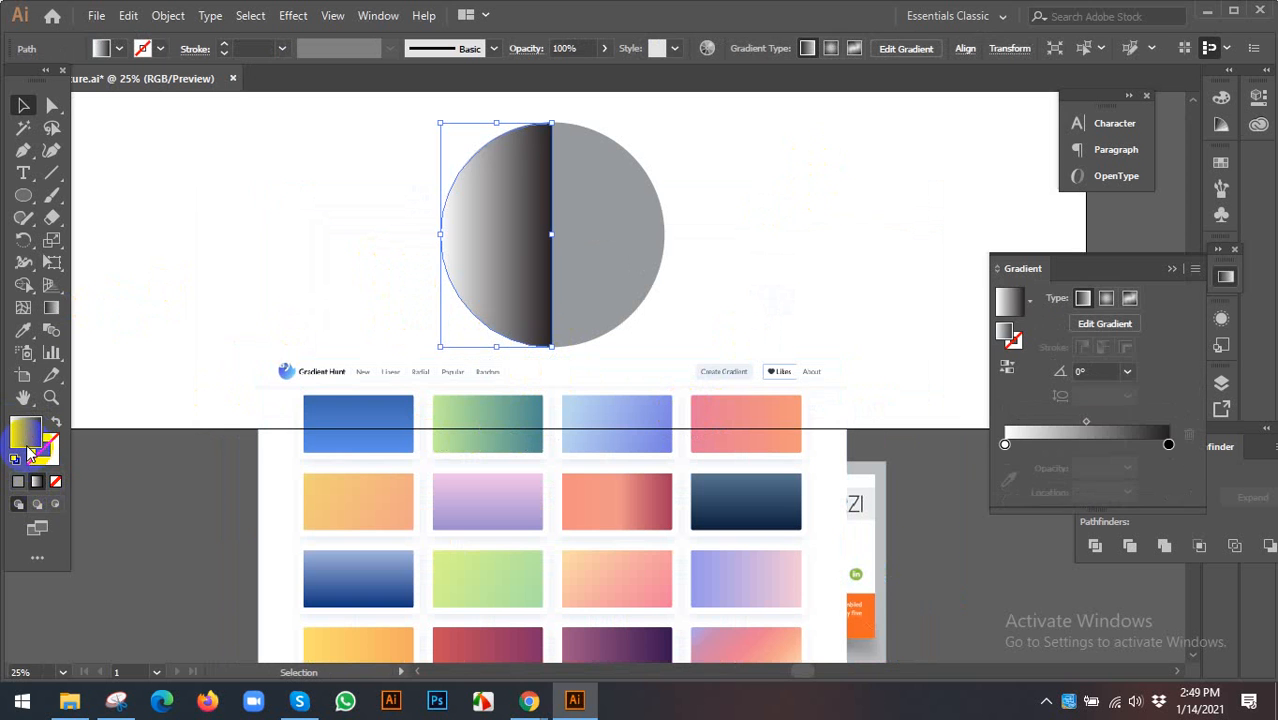
click(1168, 444)
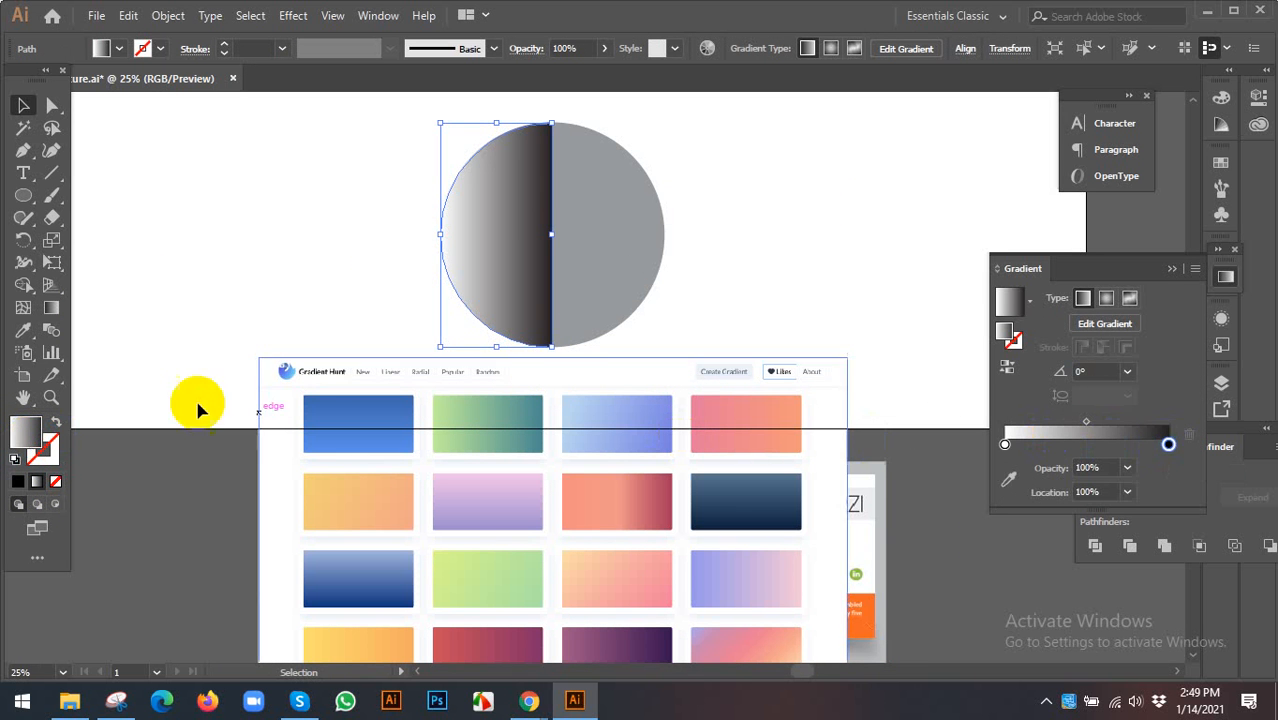
click(23, 330)
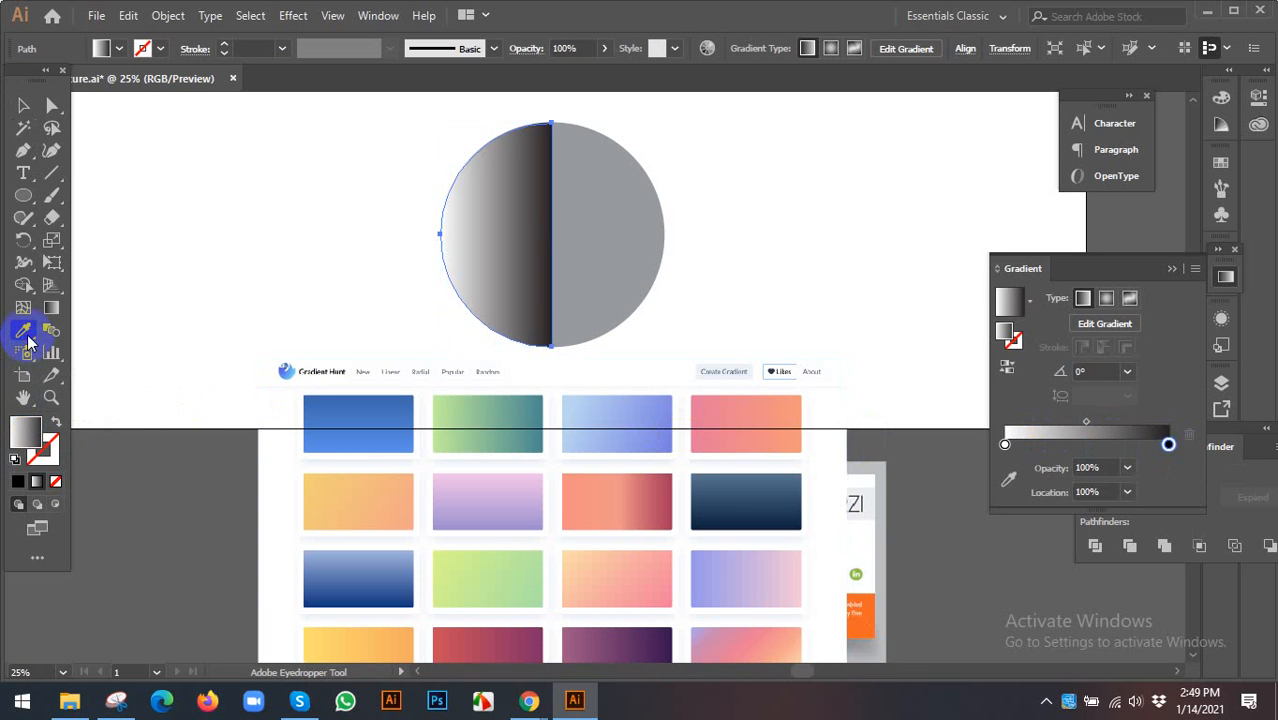
click(541, 404)
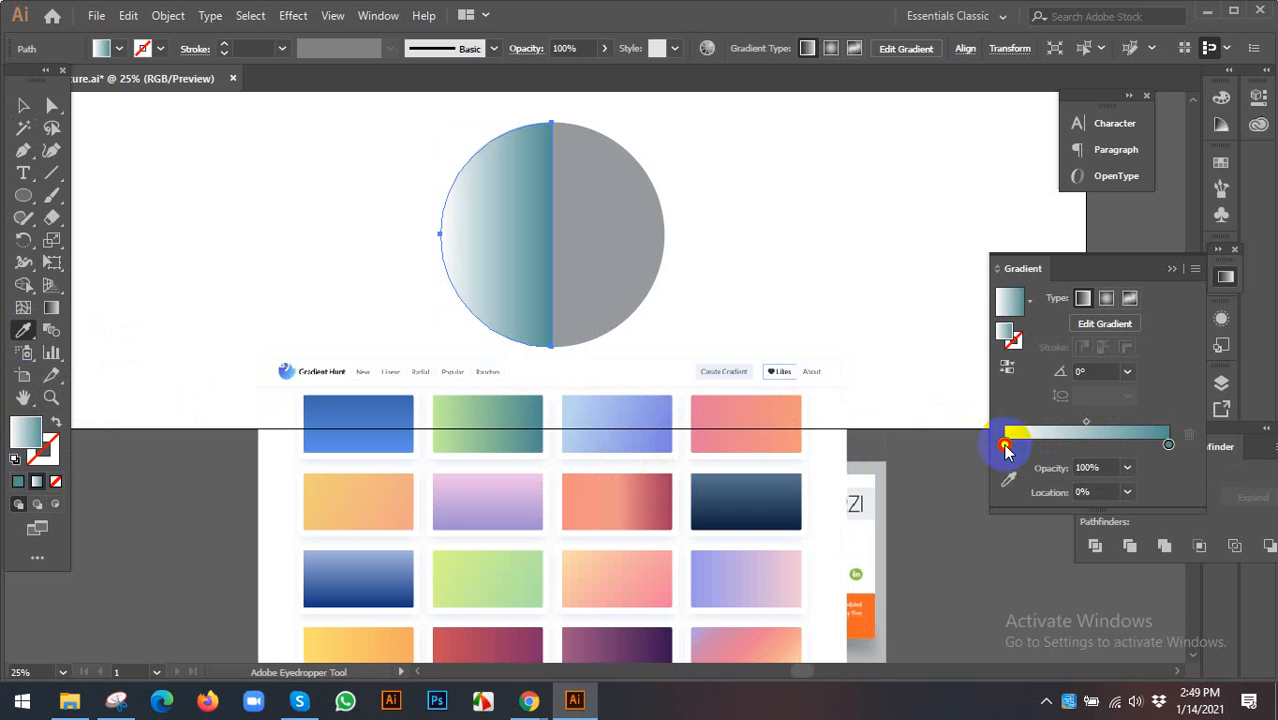
click(1005, 445)
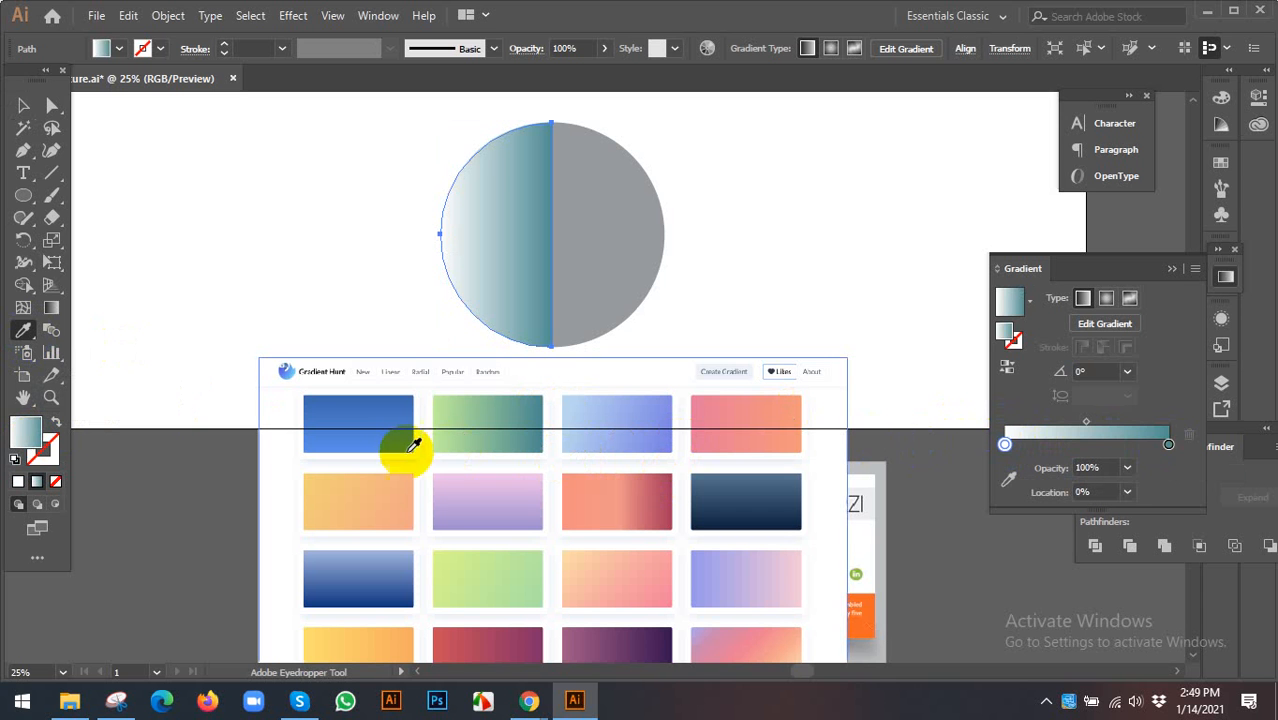
click(440, 404)
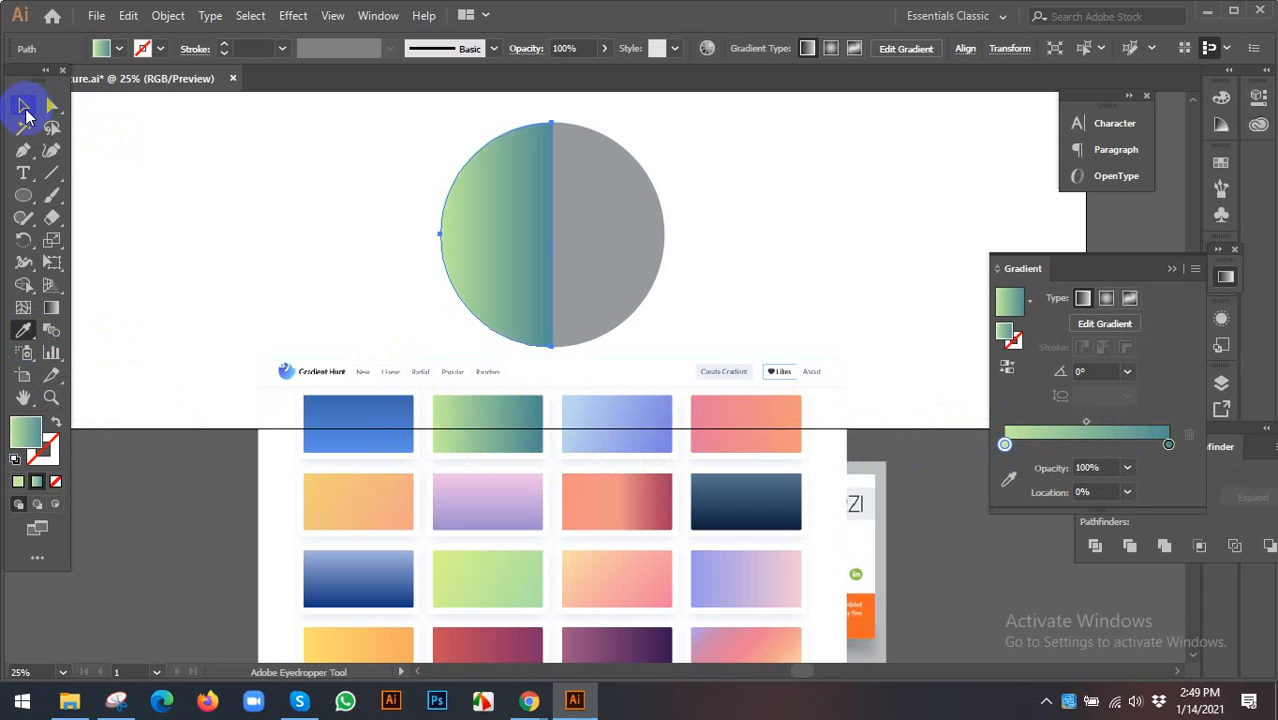
click(23, 105)
click(316, 213)
drag(316, 213, 255, 221)
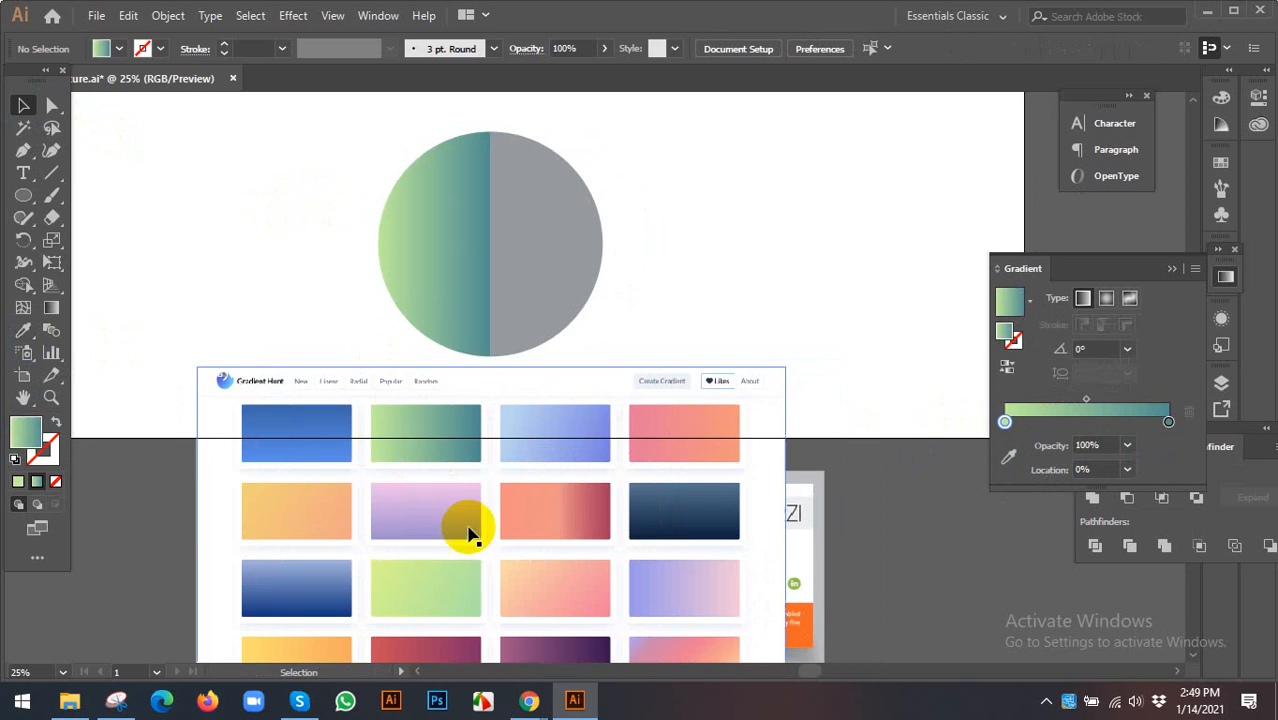
- Delete the reference image and eyedrop the left half's gradient onto the grey right half
click(470, 530)
key(Delete)
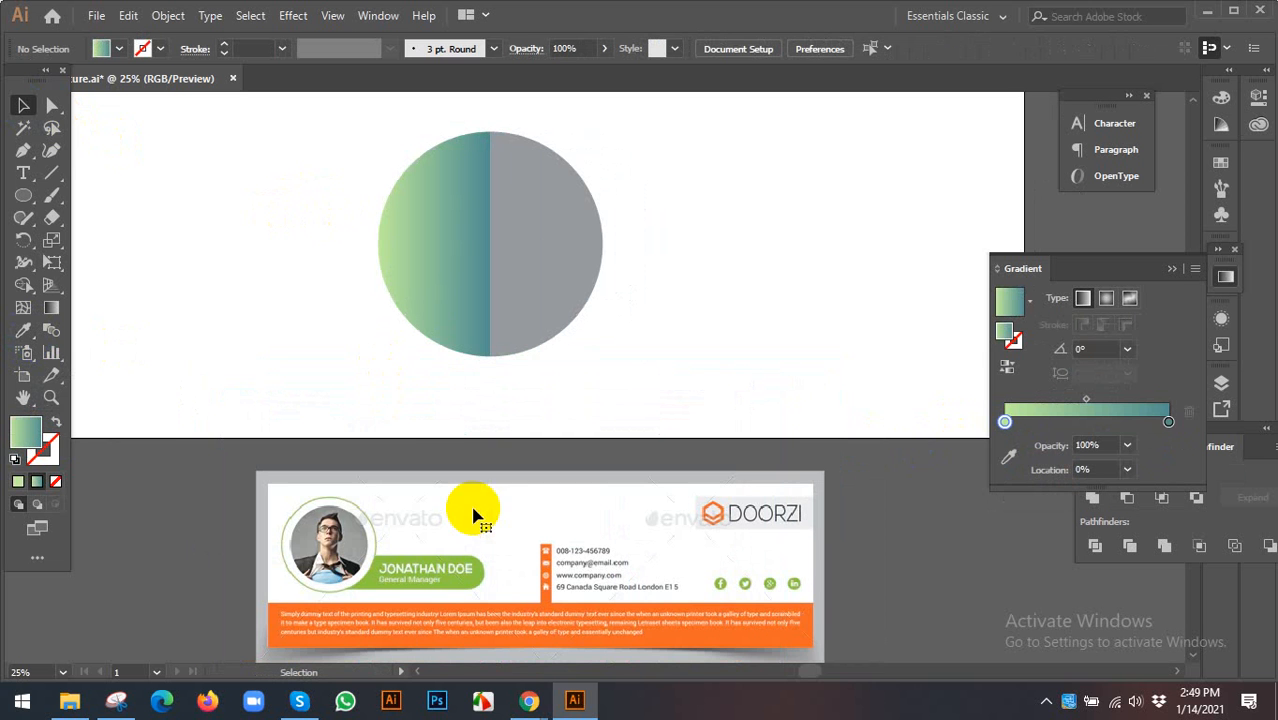
click(397, 281)
click(727, 251)
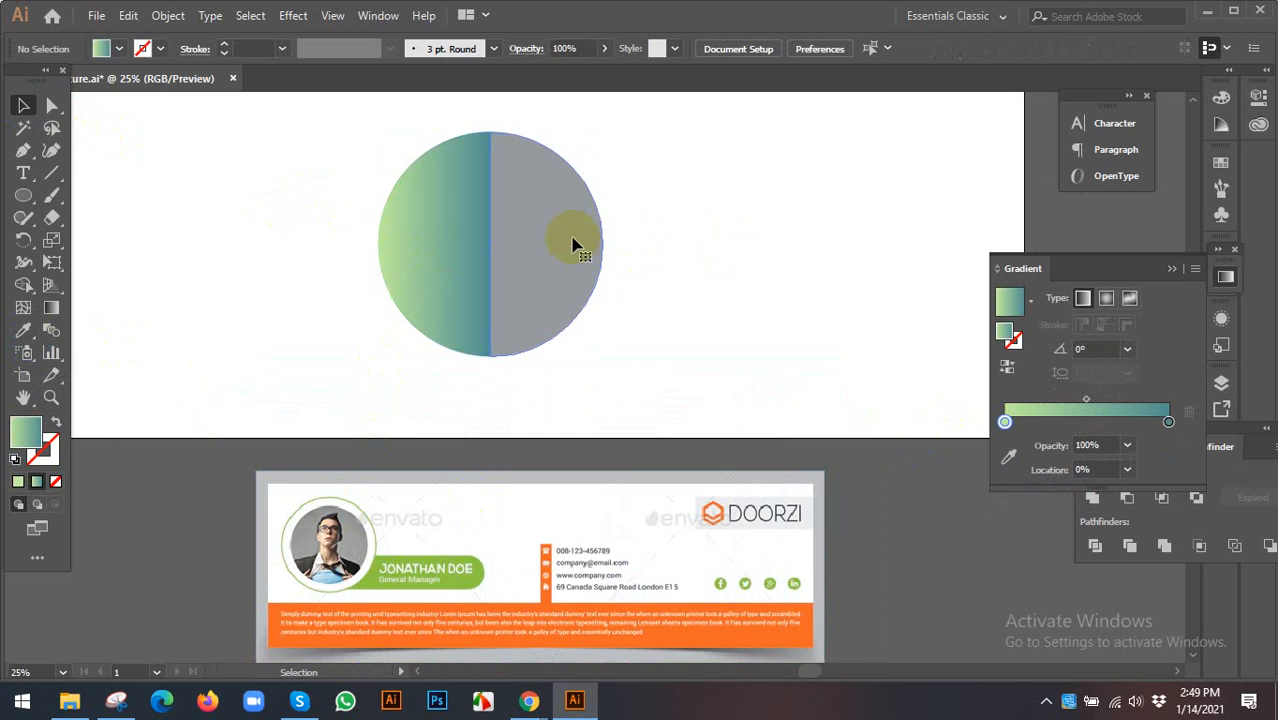
click(538, 232)
key(i)
click(448, 220)
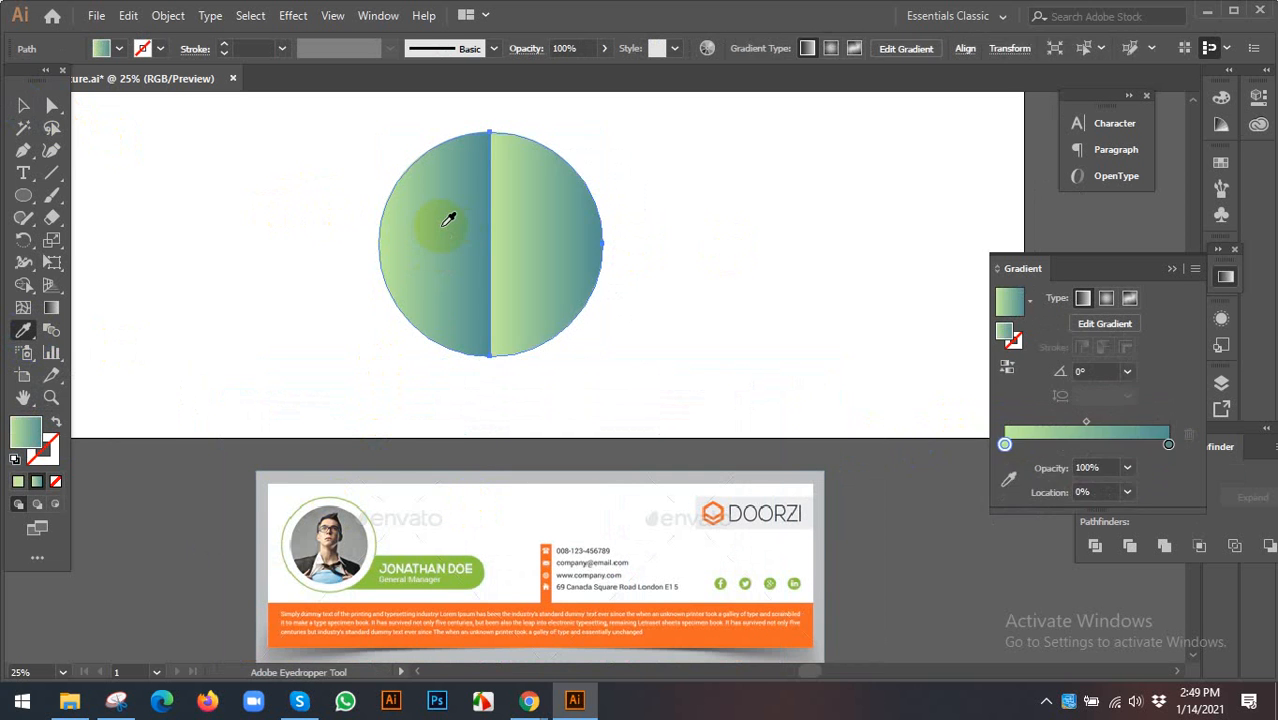
- Reverse the left half's gradient so light green meets at the centre
key(v)
click(701, 249)
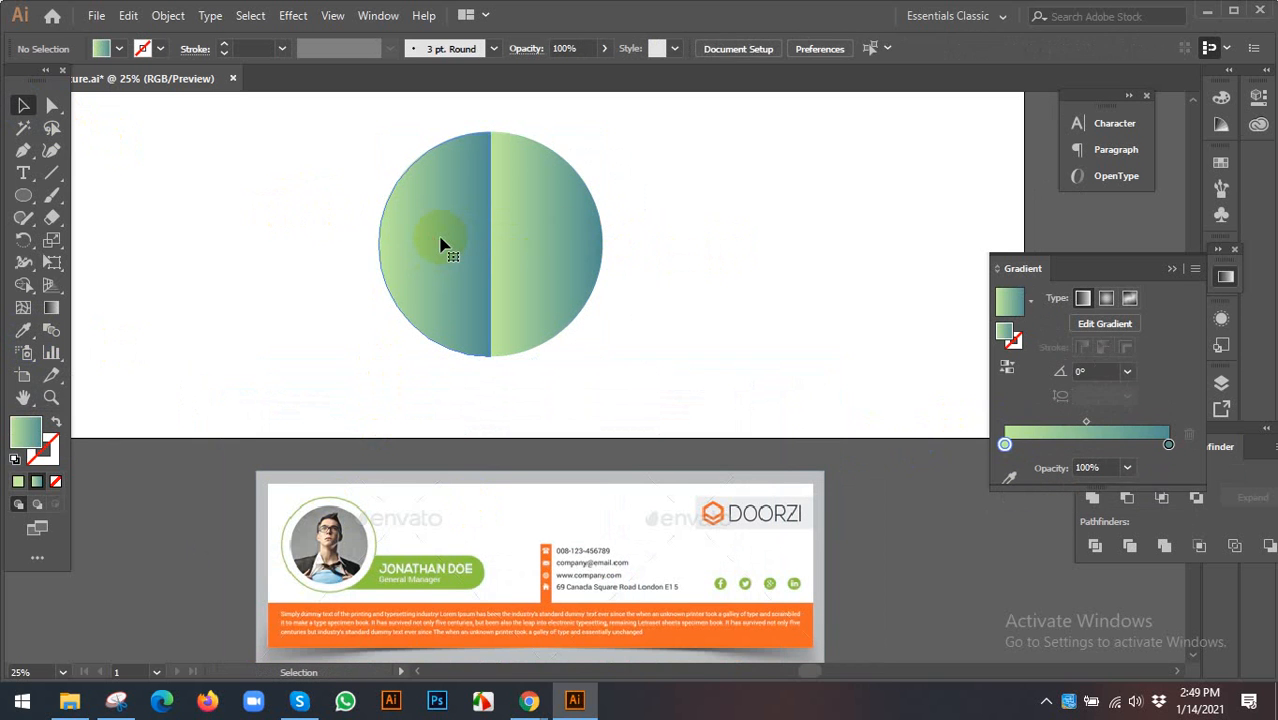
click(428, 243)
click(1007, 367)
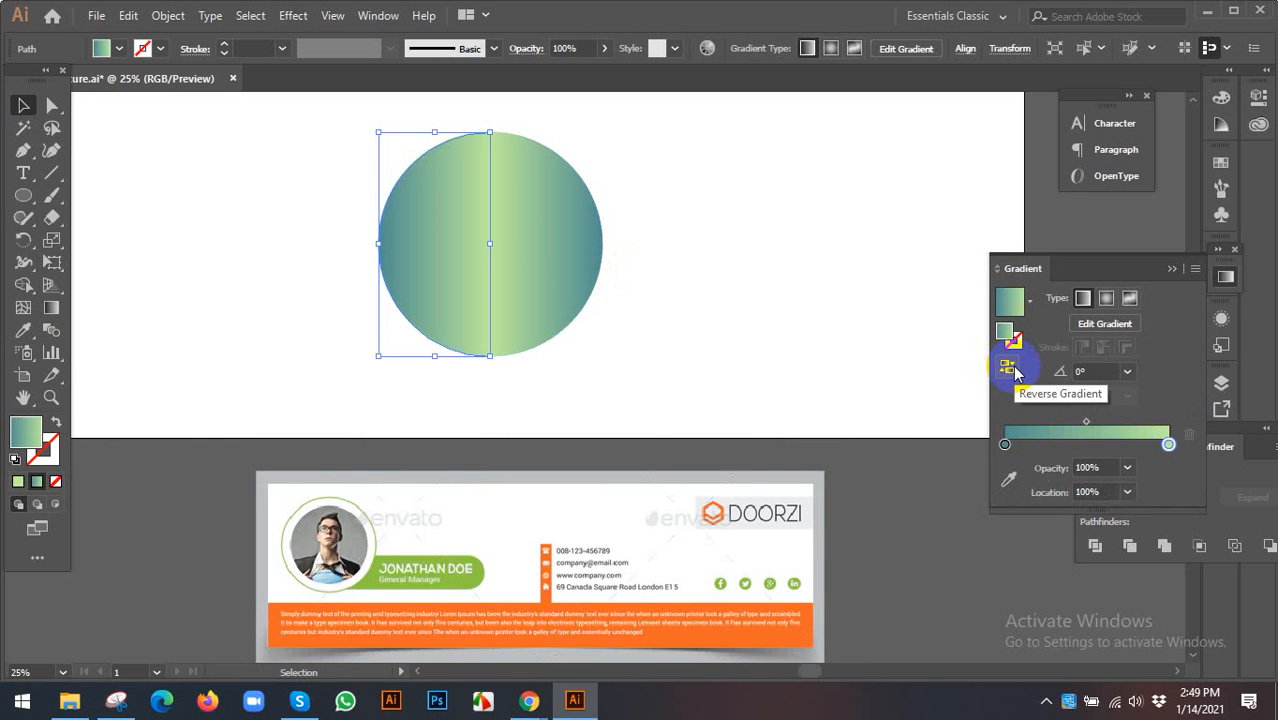
- Try shifting the right half to the right, then undo the move
click(559, 280)
click(756, 271)
scroll(763, 277, up, 1)
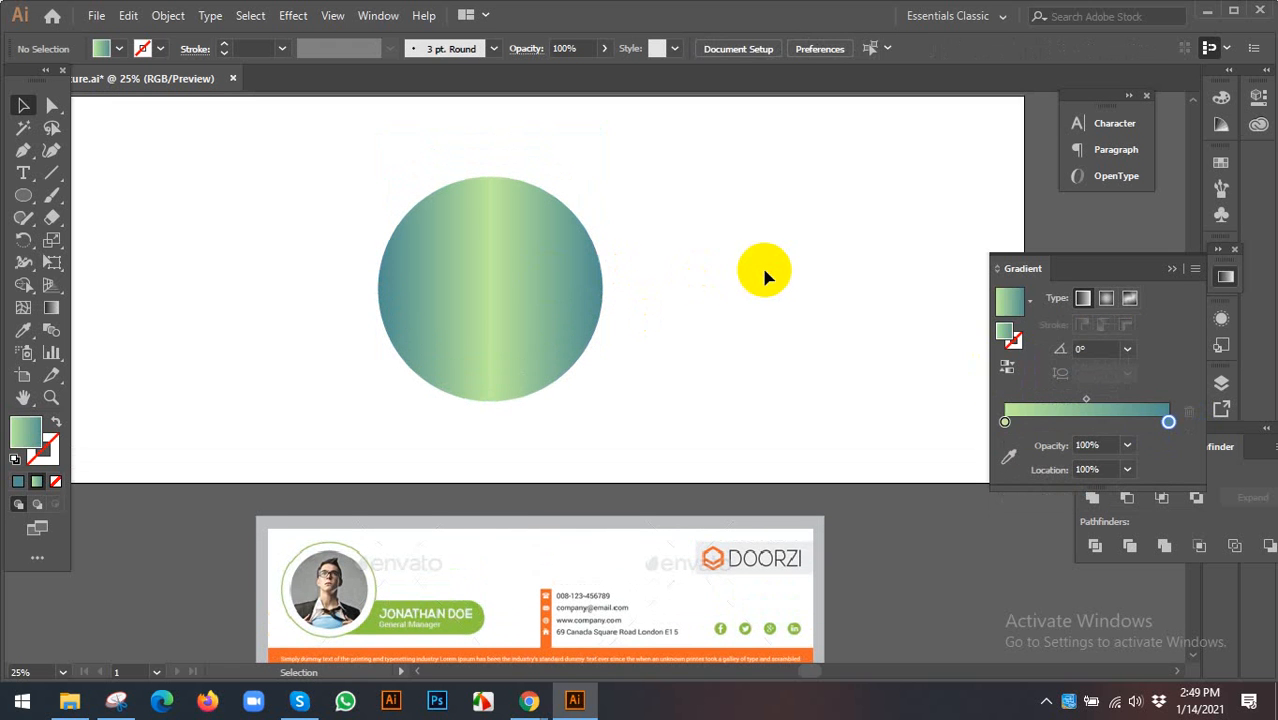
click(599, 289)
drag(545, 286, 672, 297)
key(ctrl+z)
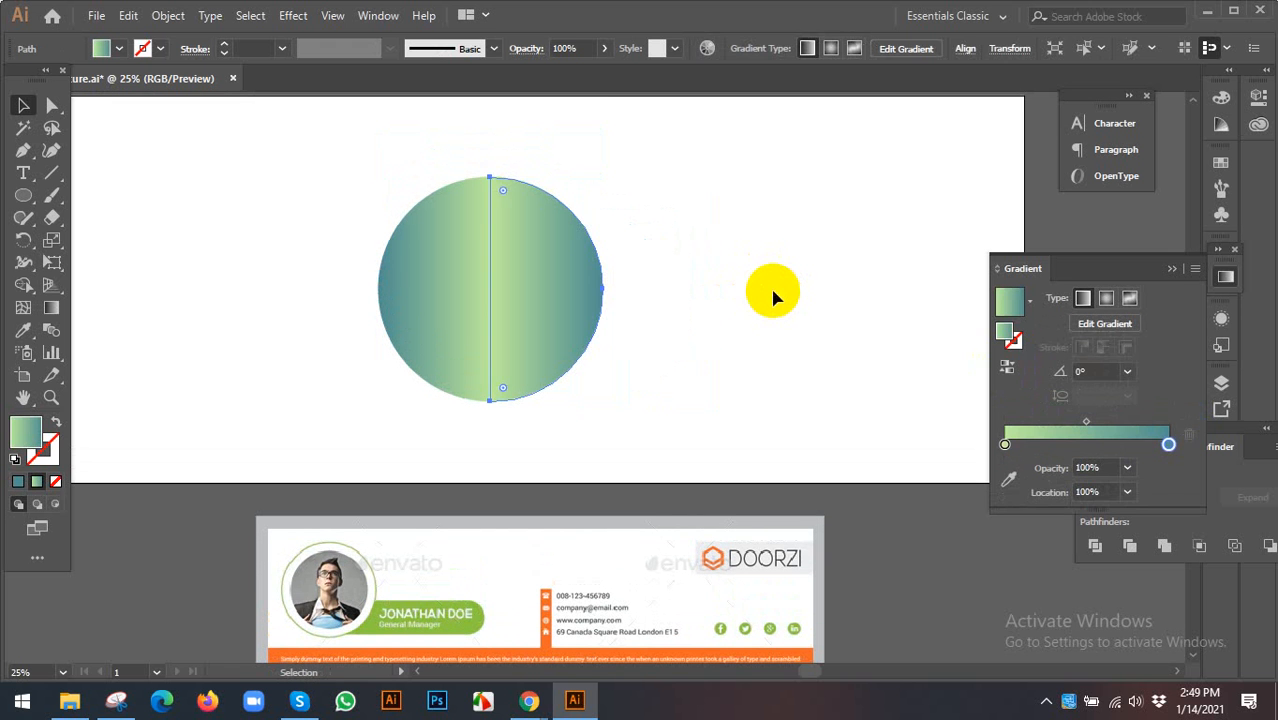
click(744, 288)
- Bring the hidden orange circle to the front of the gradient circle, then return to Chrome
key(a)
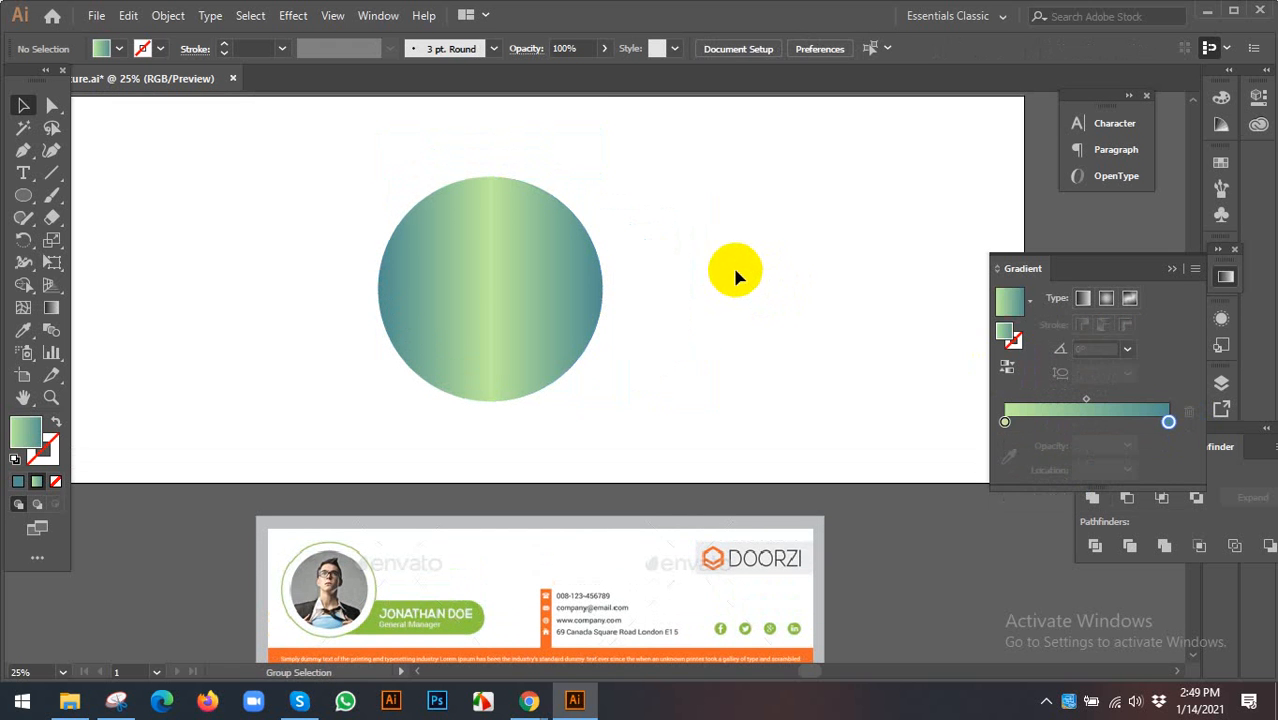
key(ctrl+alt+2)
click(734, 269)
key(ctrl+z)
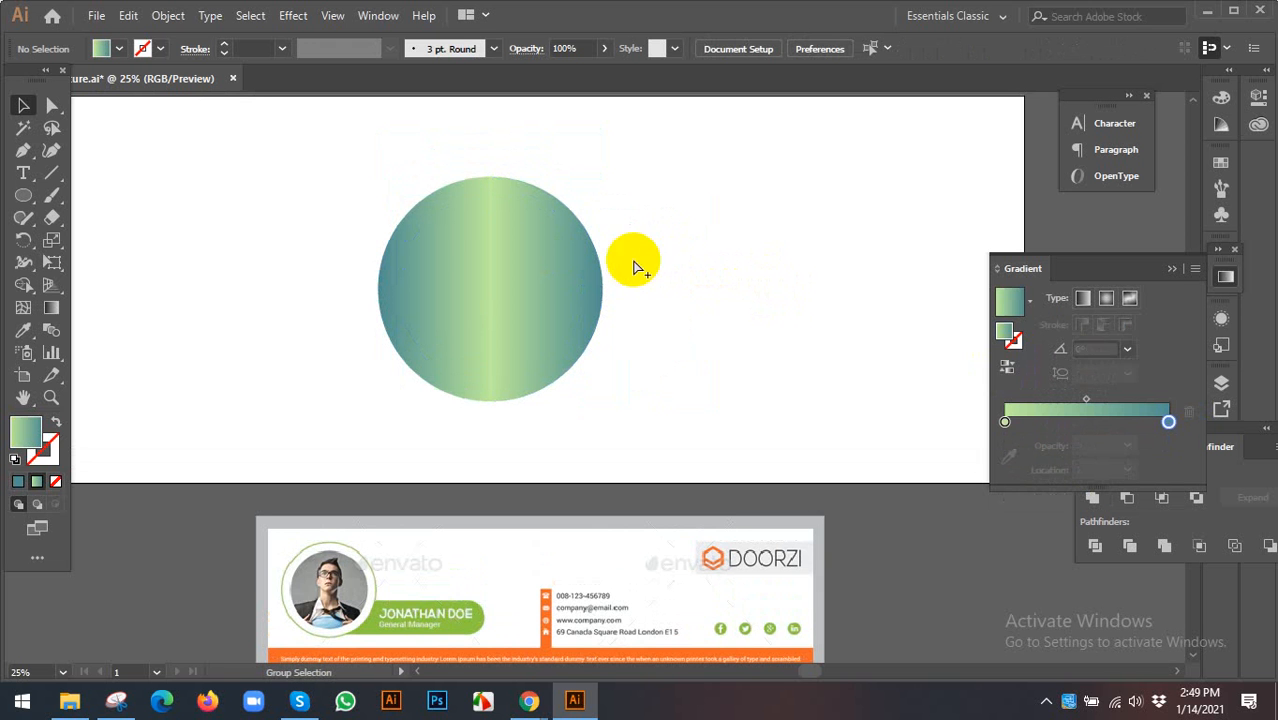
click(548, 277)
right_click(544, 268)
mouse_move(613, 563)
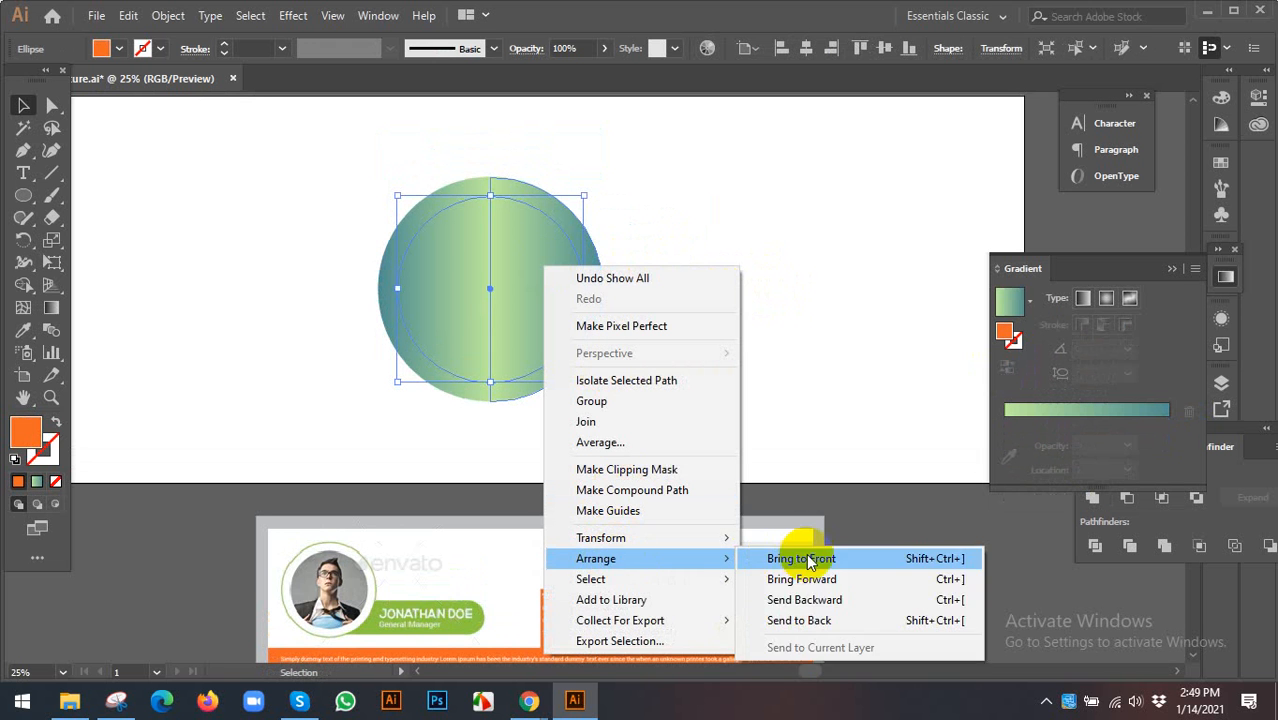
click(800, 558)
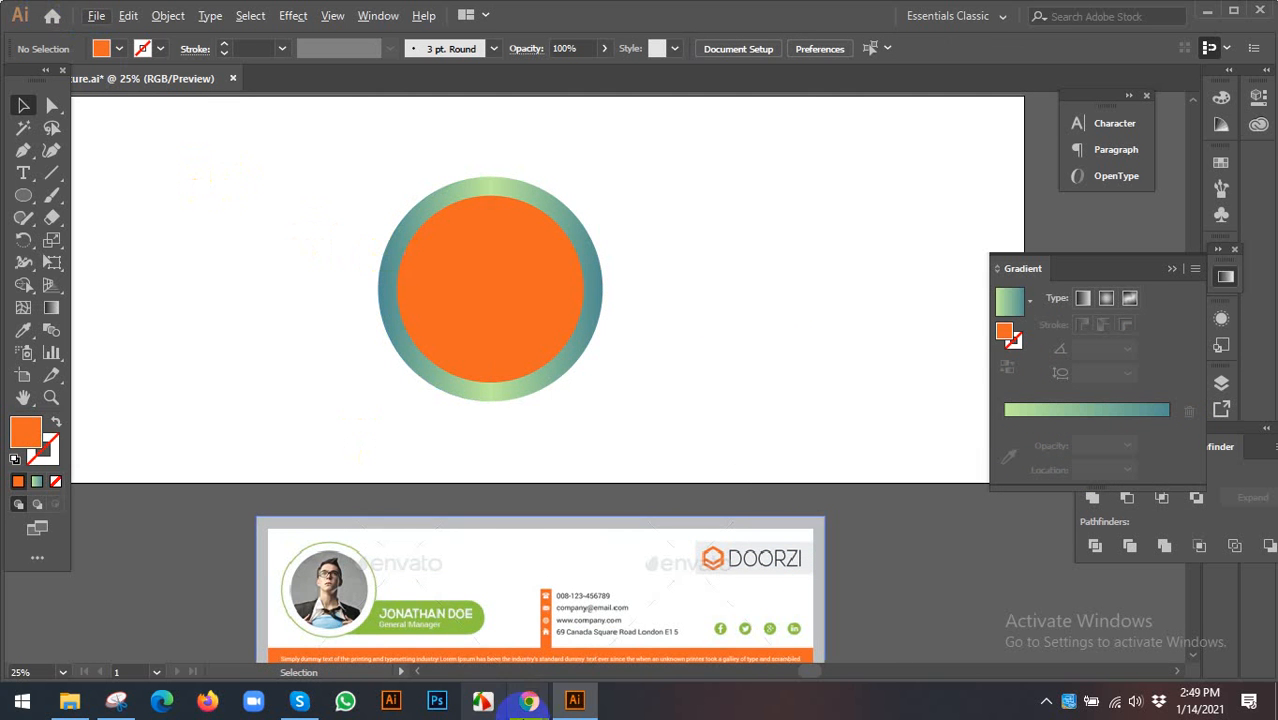
mouse_move(529, 700)
click(428, 540)
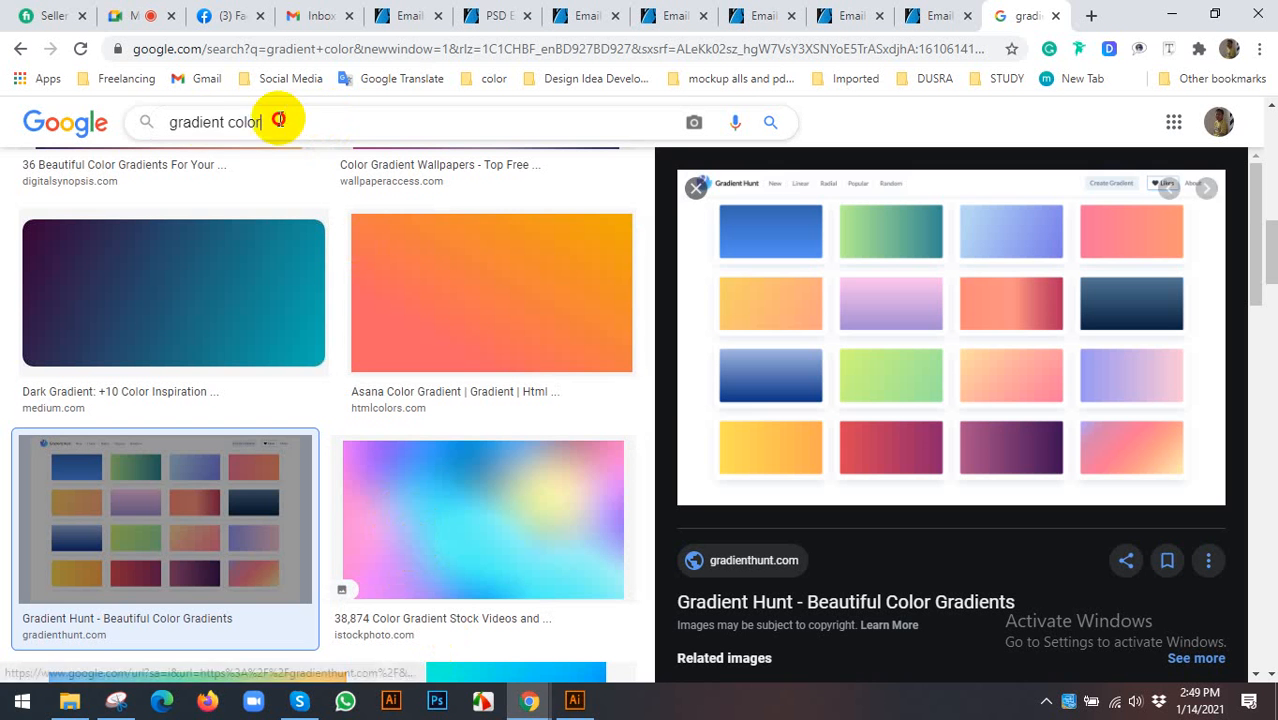
- Replace the search with 'smart man' and run it
drag(277, 120, 220, 124)
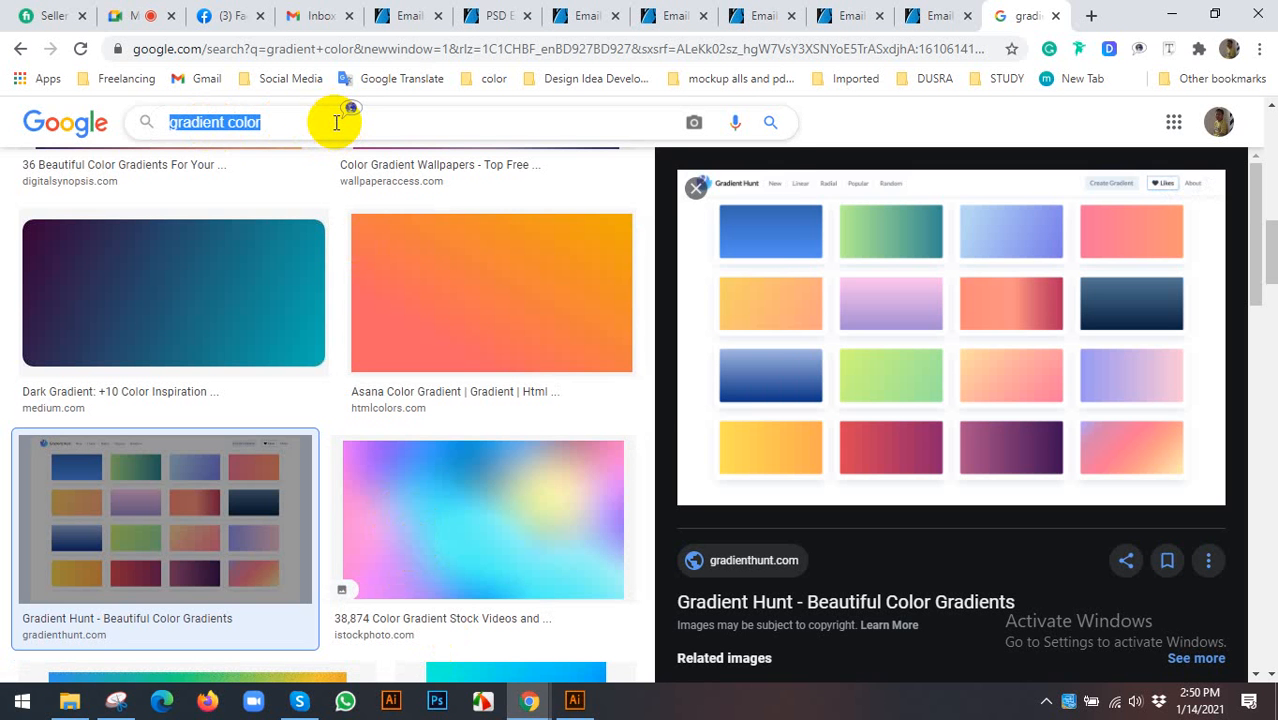
text(smart )
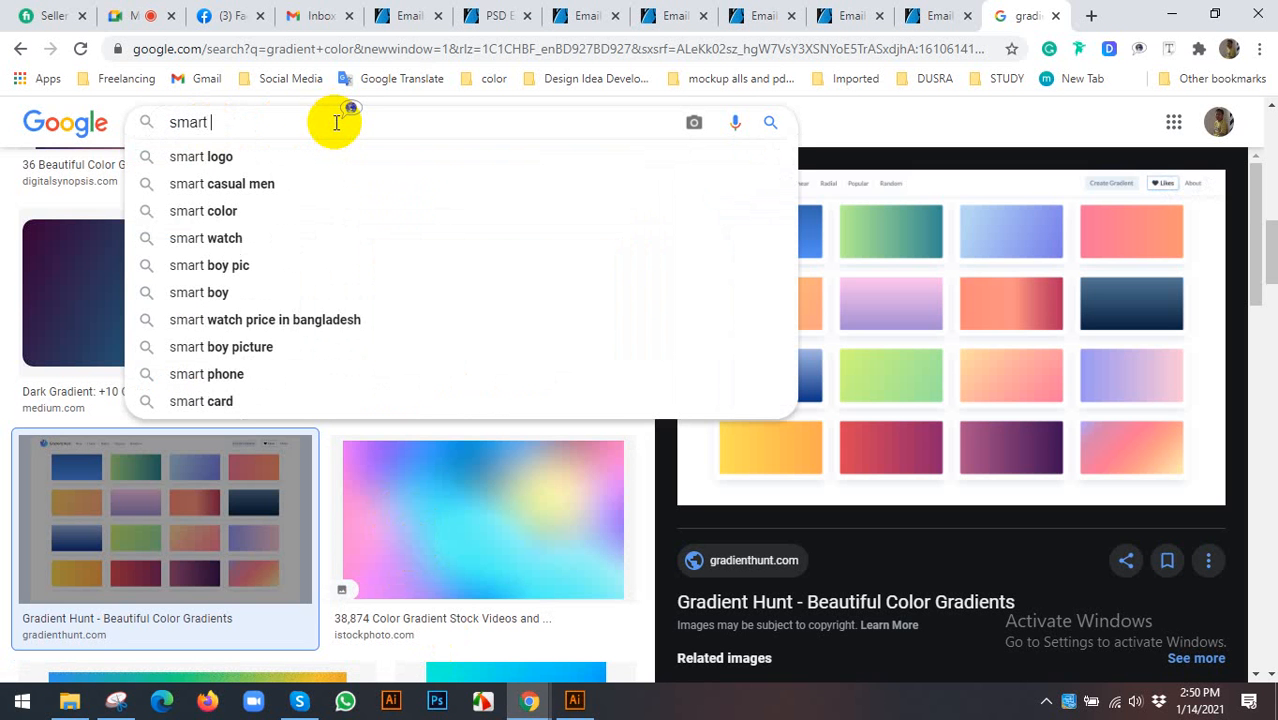
text(man)
key(Return)
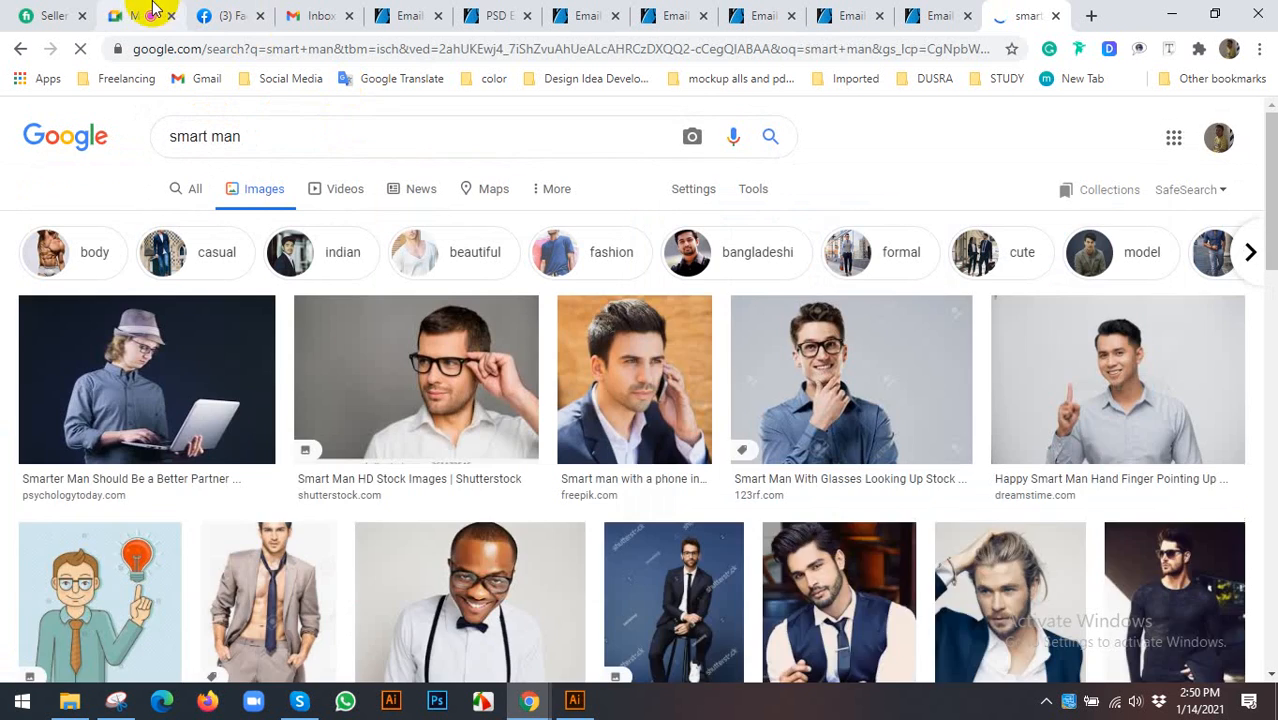
- Admit the waiting participant in the video call tab and return to the results
click(137, 15)
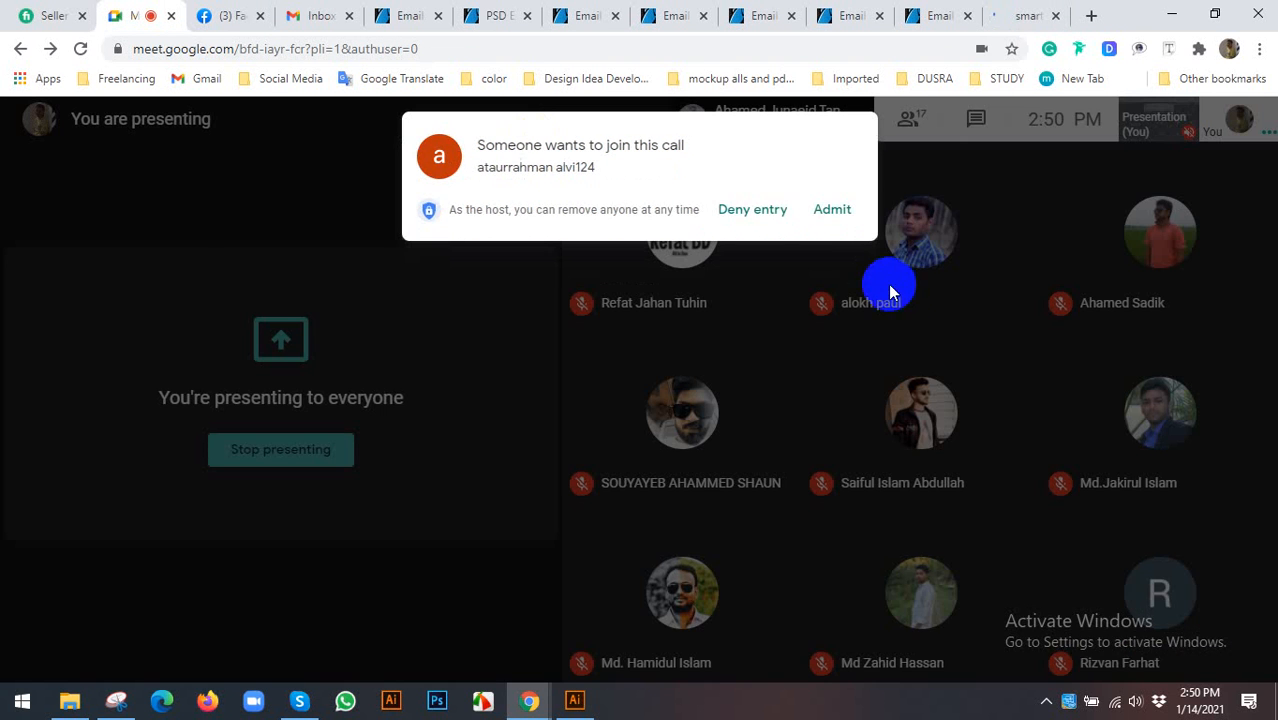
click(831, 215)
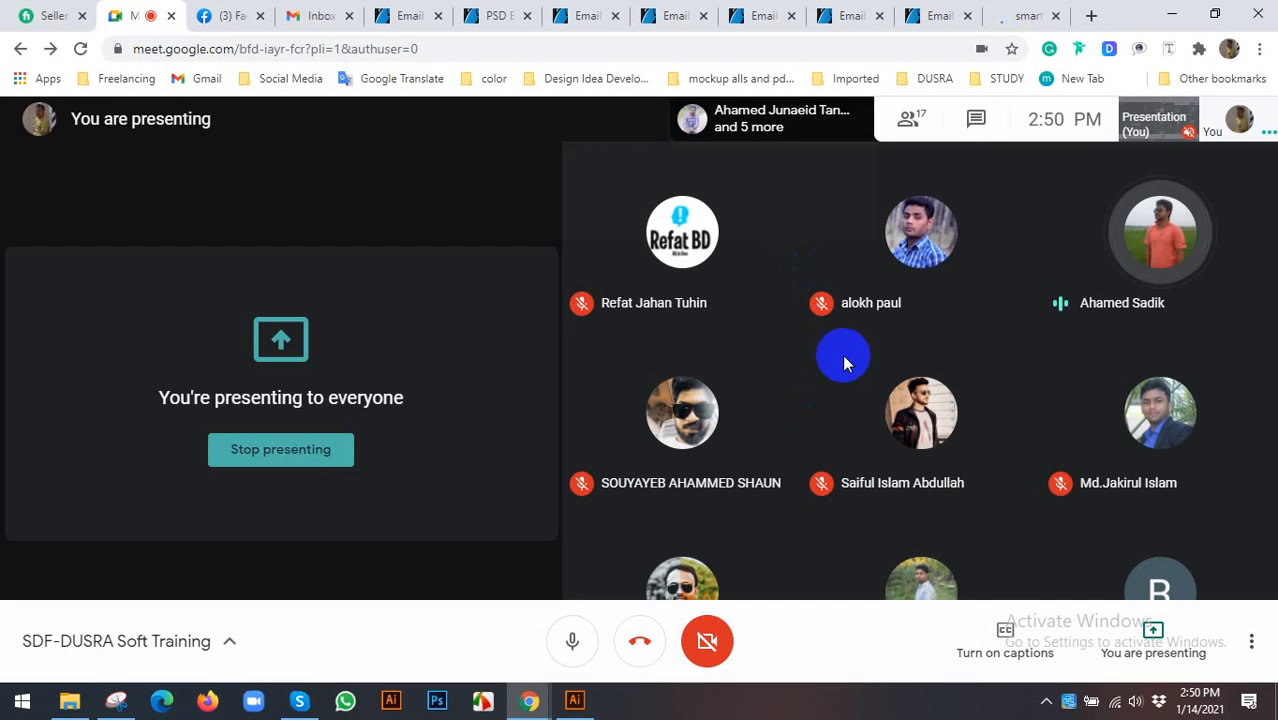
click(1020, 18)
- Browse the smart man results and preview the Smart suit guy photo
scroll(458, 365, down, 2)
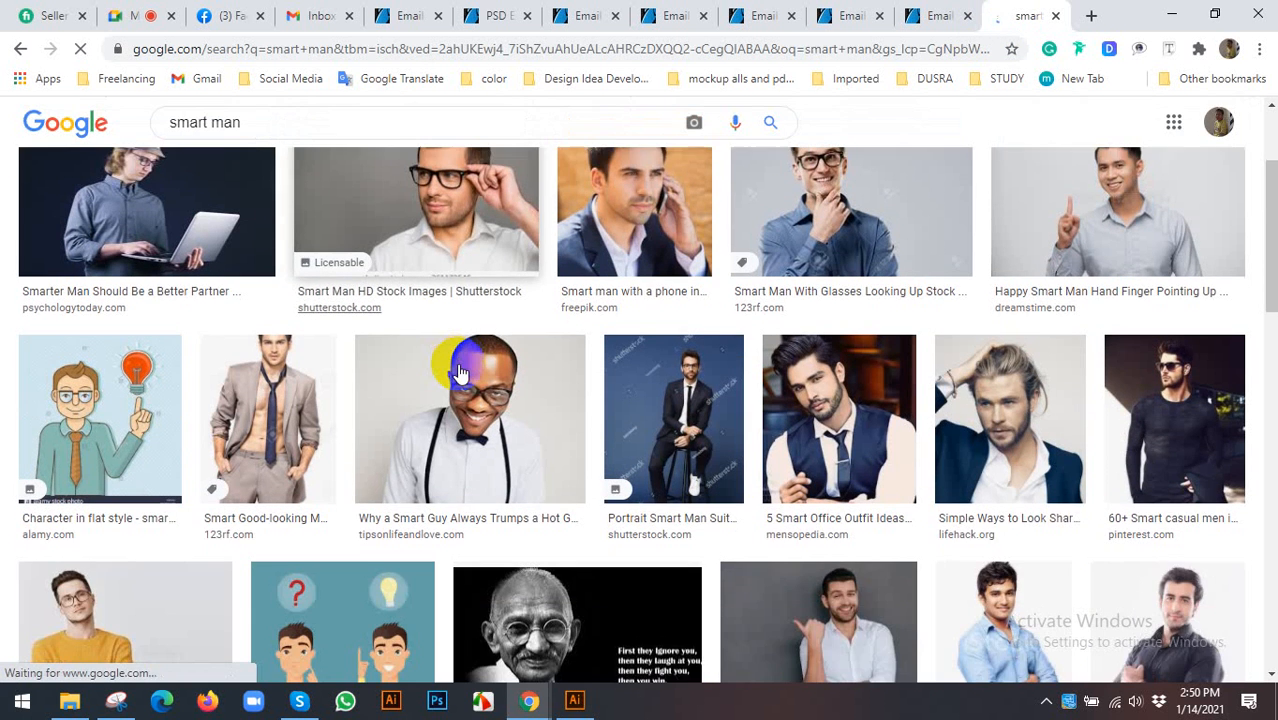
scroll(460, 373, up, 1)
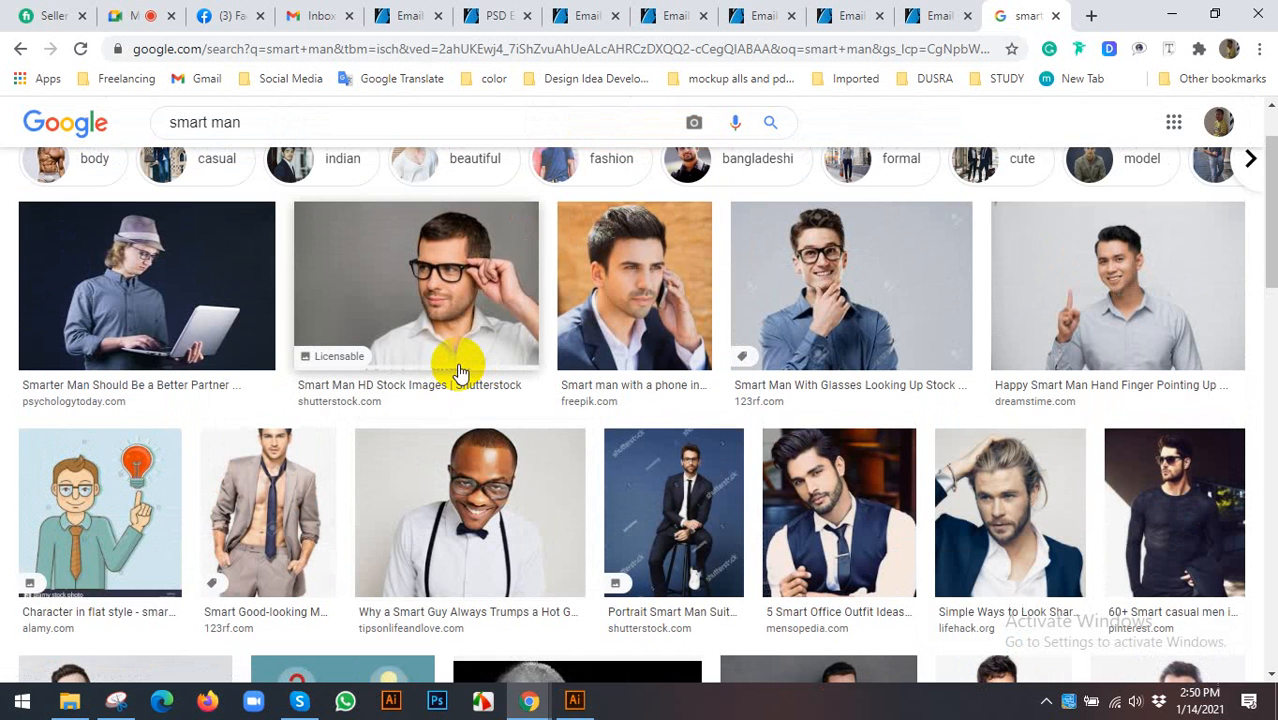
scroll(519, 371, down, 2)
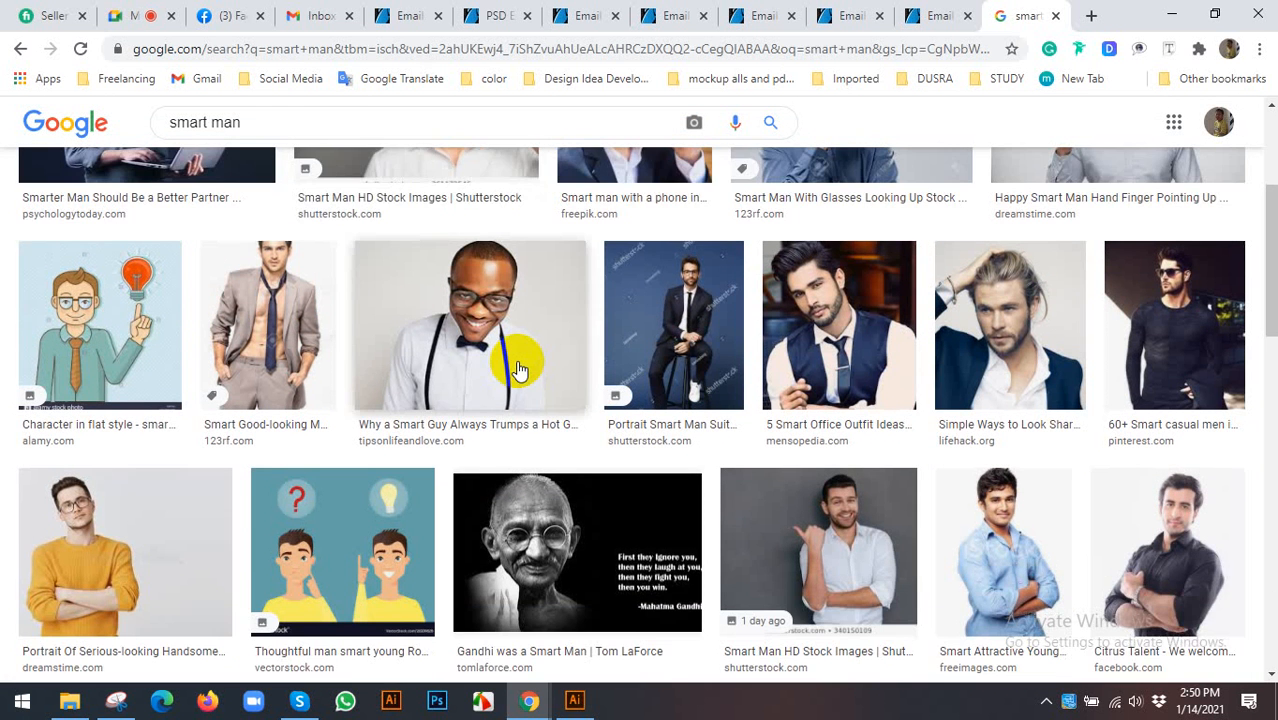
scroll(519, 371, down, 1)
scroll(517, 365, down, 2)
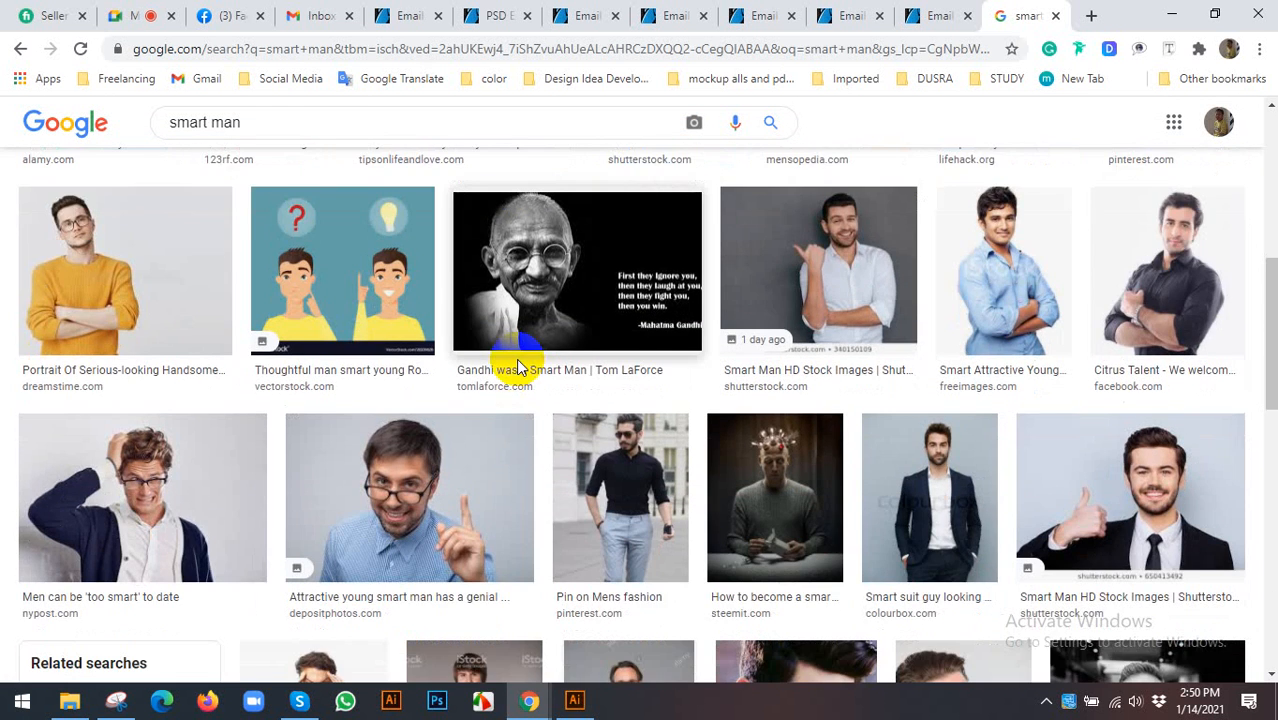
scroll(517, 368, down, 2)
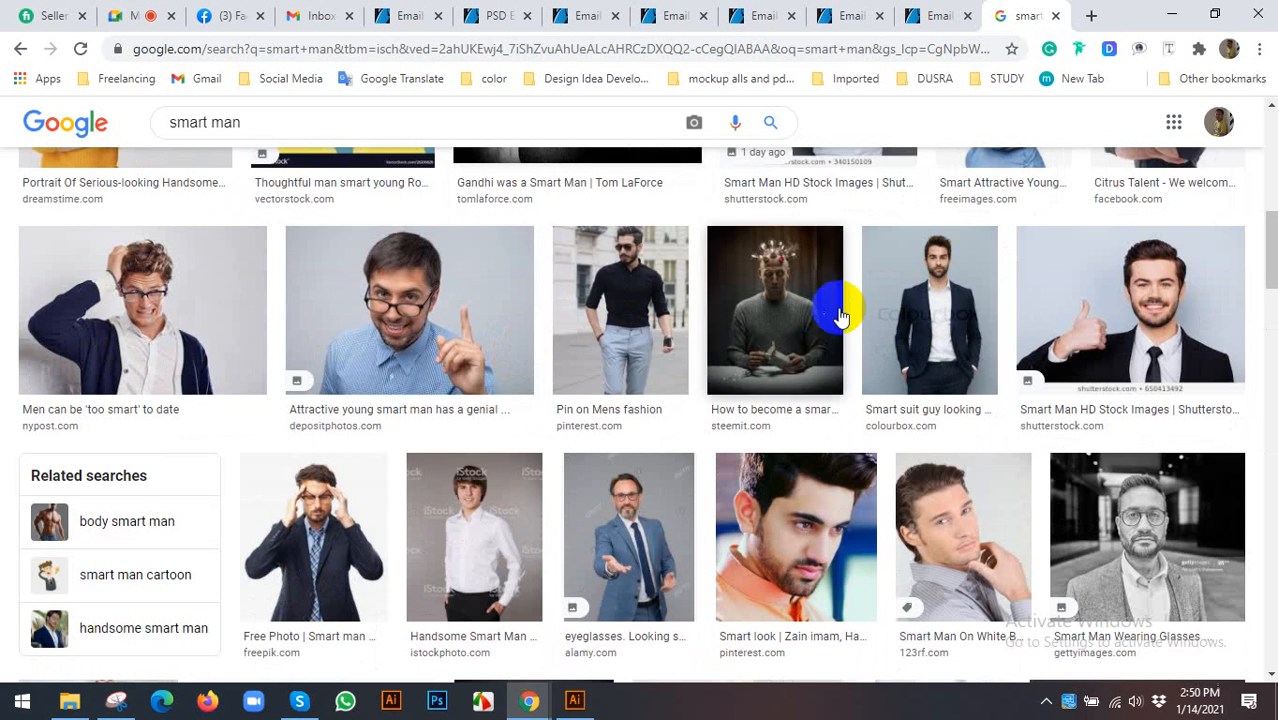
click(880, 300)
scroll(497, 373, down, 6)
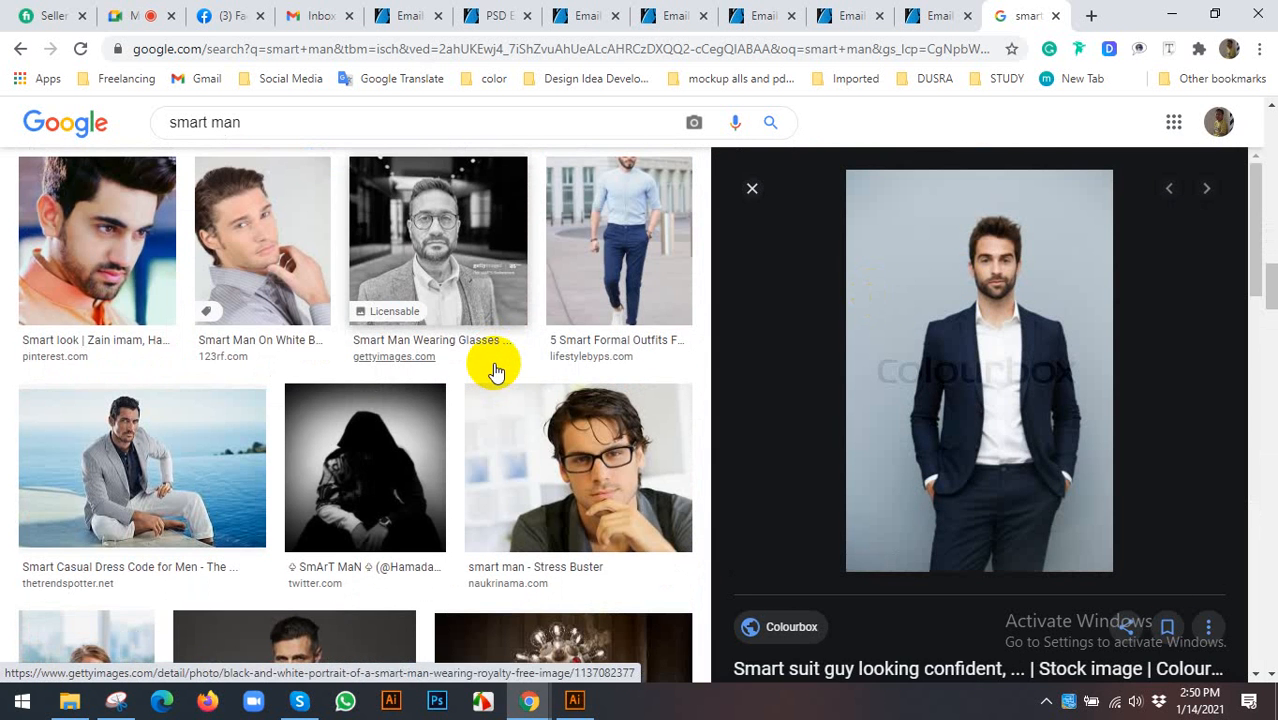
scroll(1015, 373, down, 8)
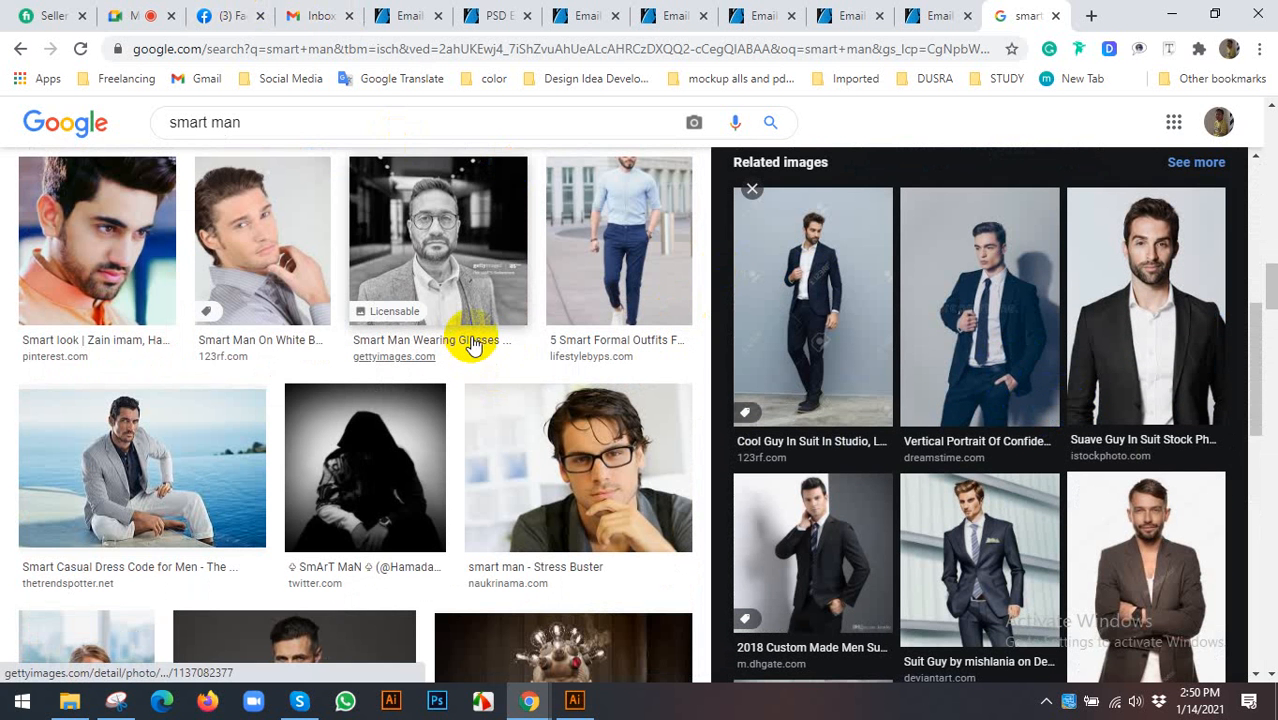
scroll(480, 345, down, 2)
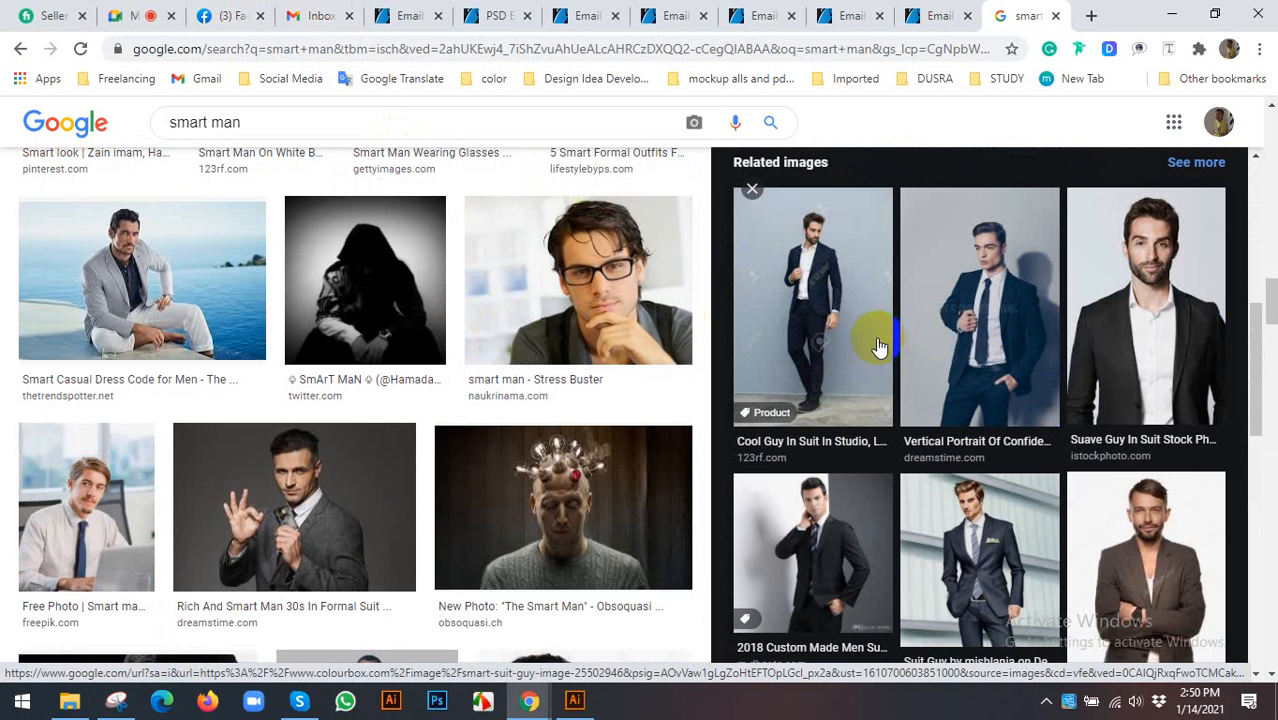
scroll(899, 338, down, 3)
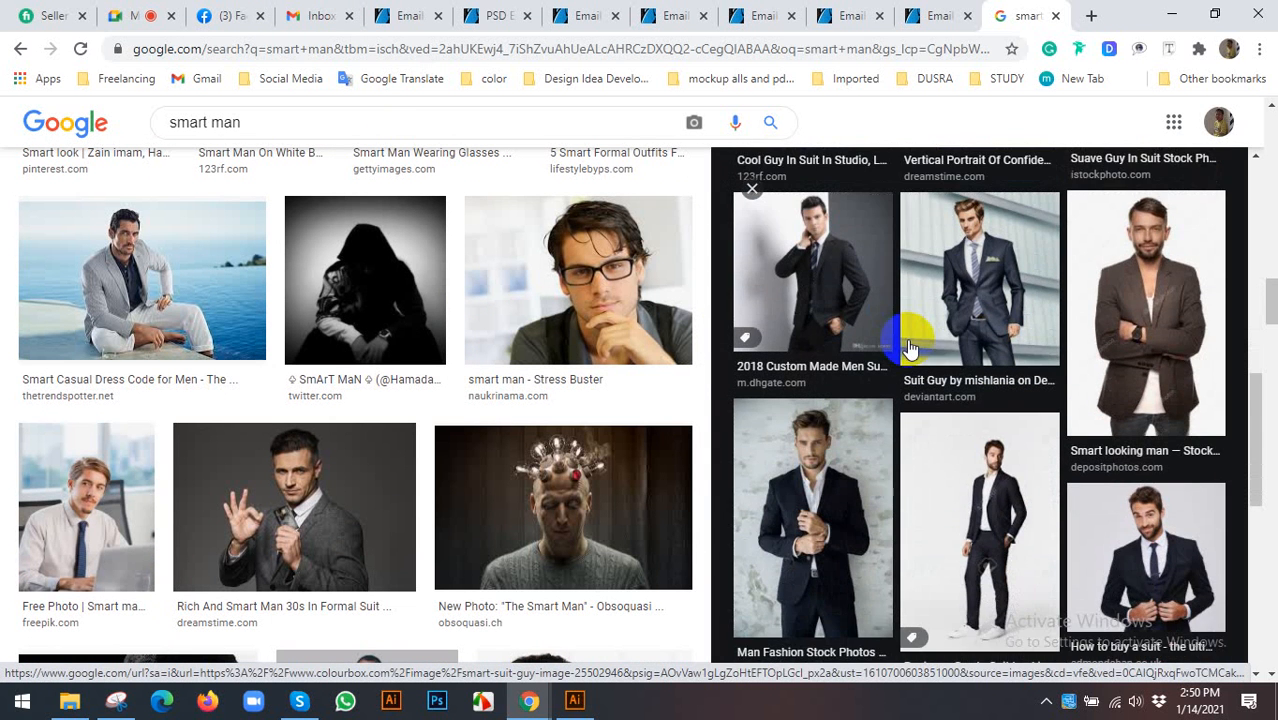
scroll(910, 347, down, 4)
scroll(920, 350, up, 2)
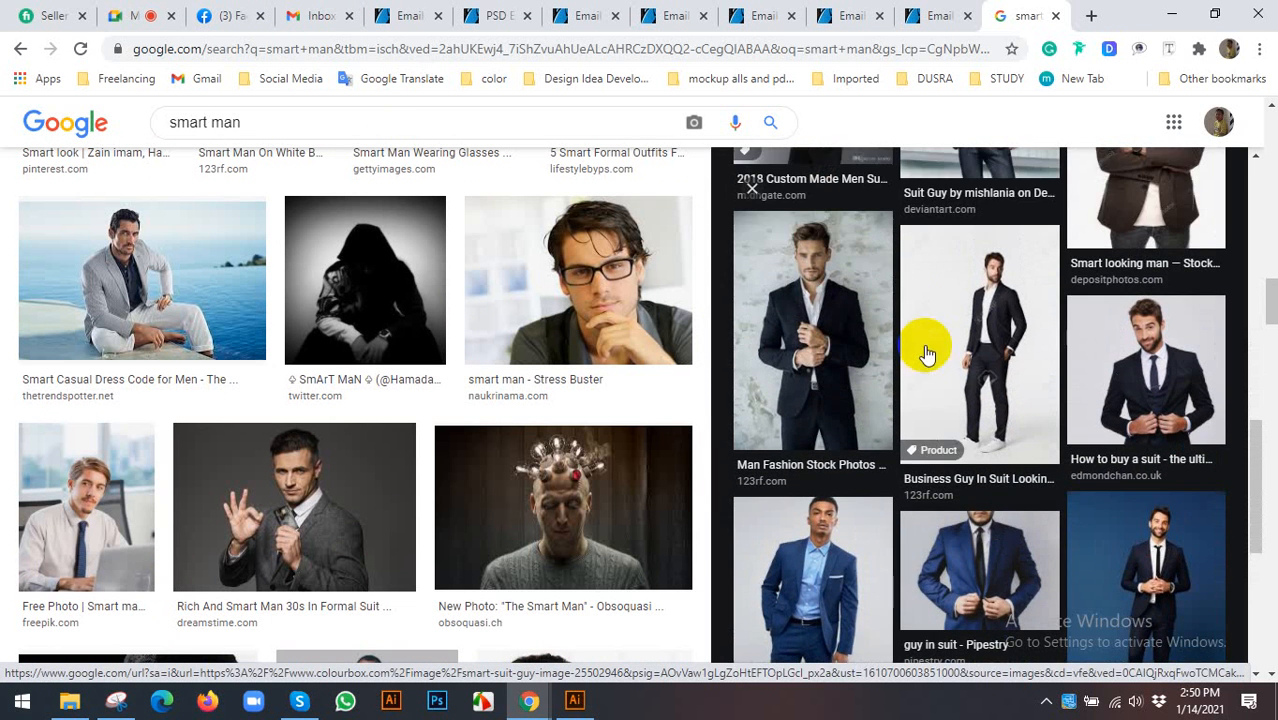
- Preview more suited men and copy the photo of the smiling man in a blue suit
click(1123, 362)
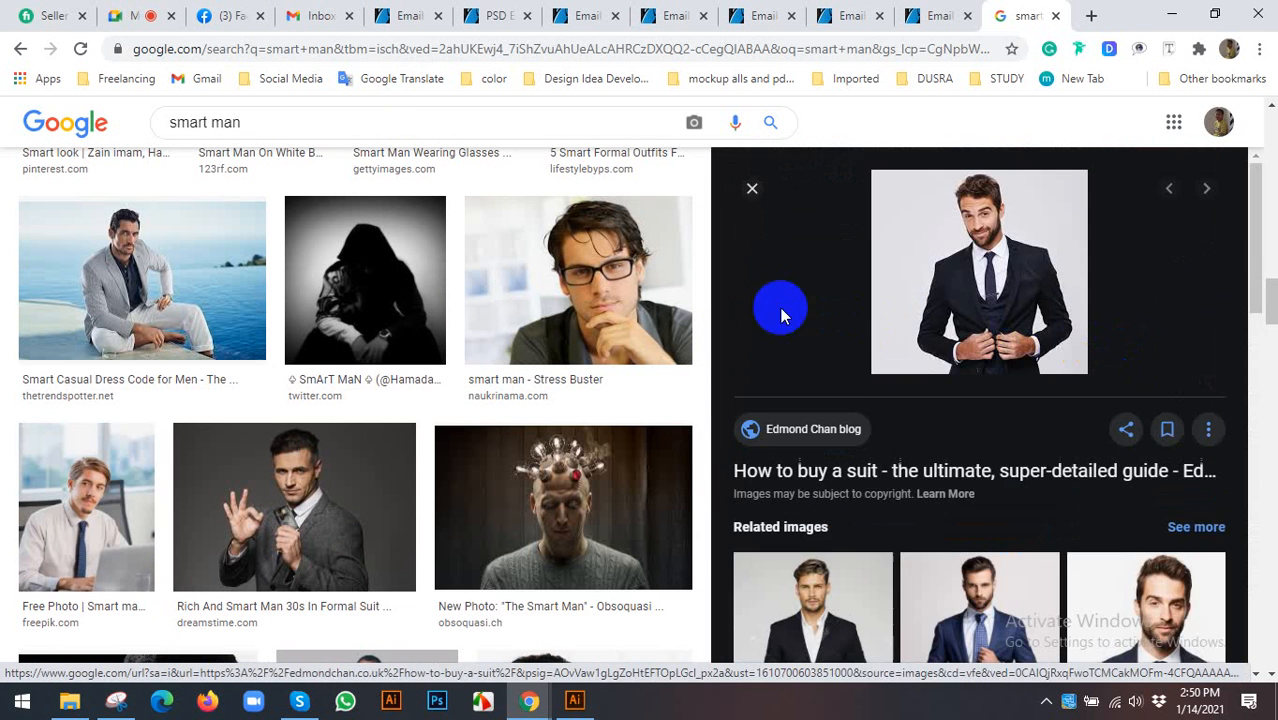
scroll(1012, 342, down, 3)
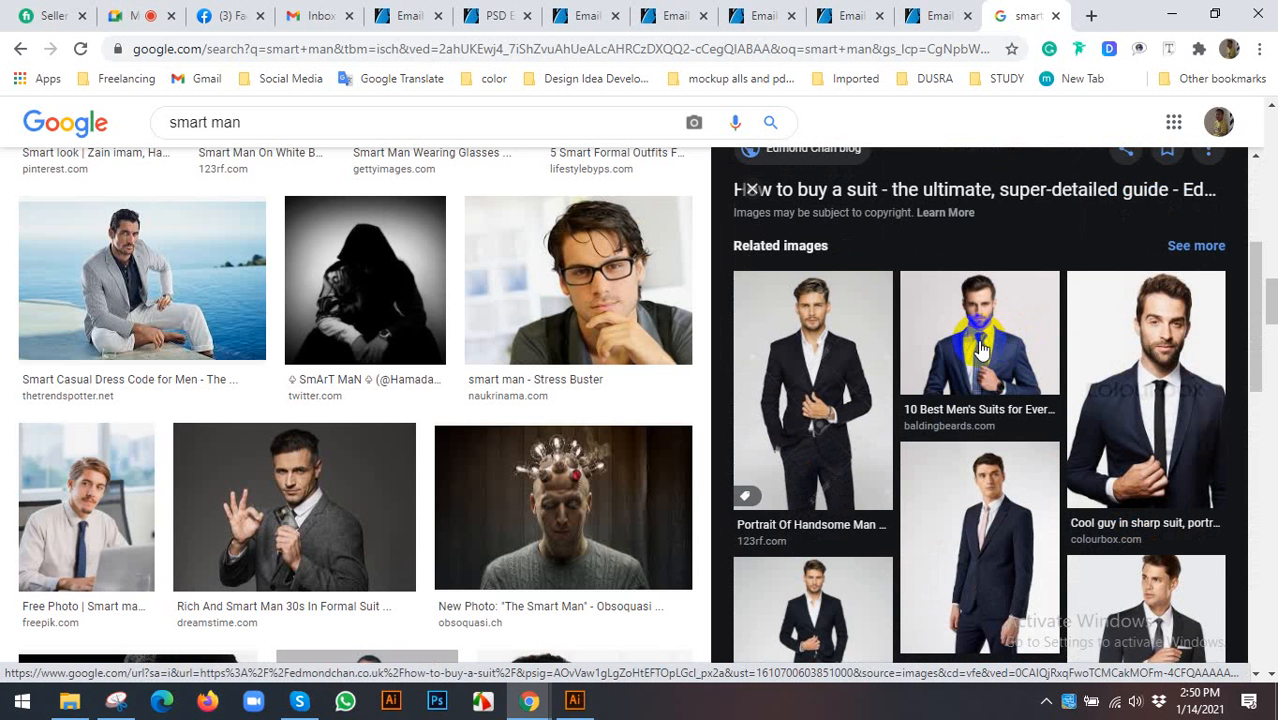
scroll(980, 348, down, 5)
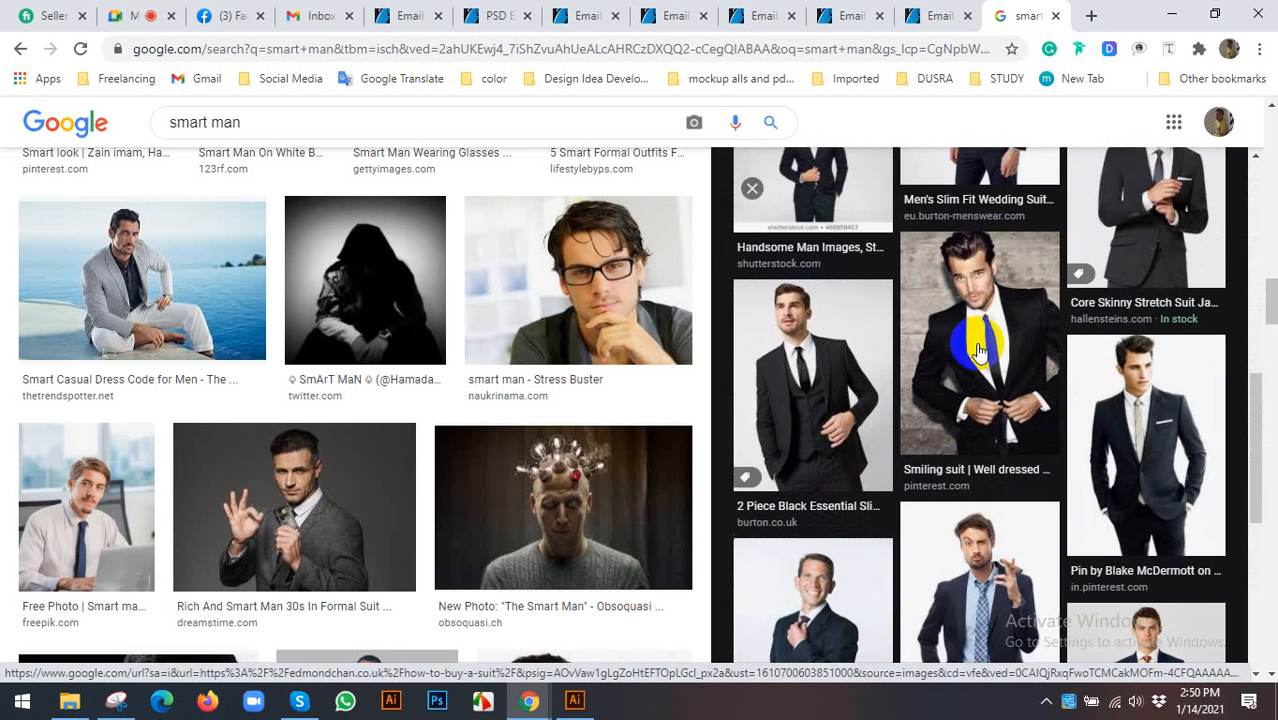
scroll(505, 330, down, 4)
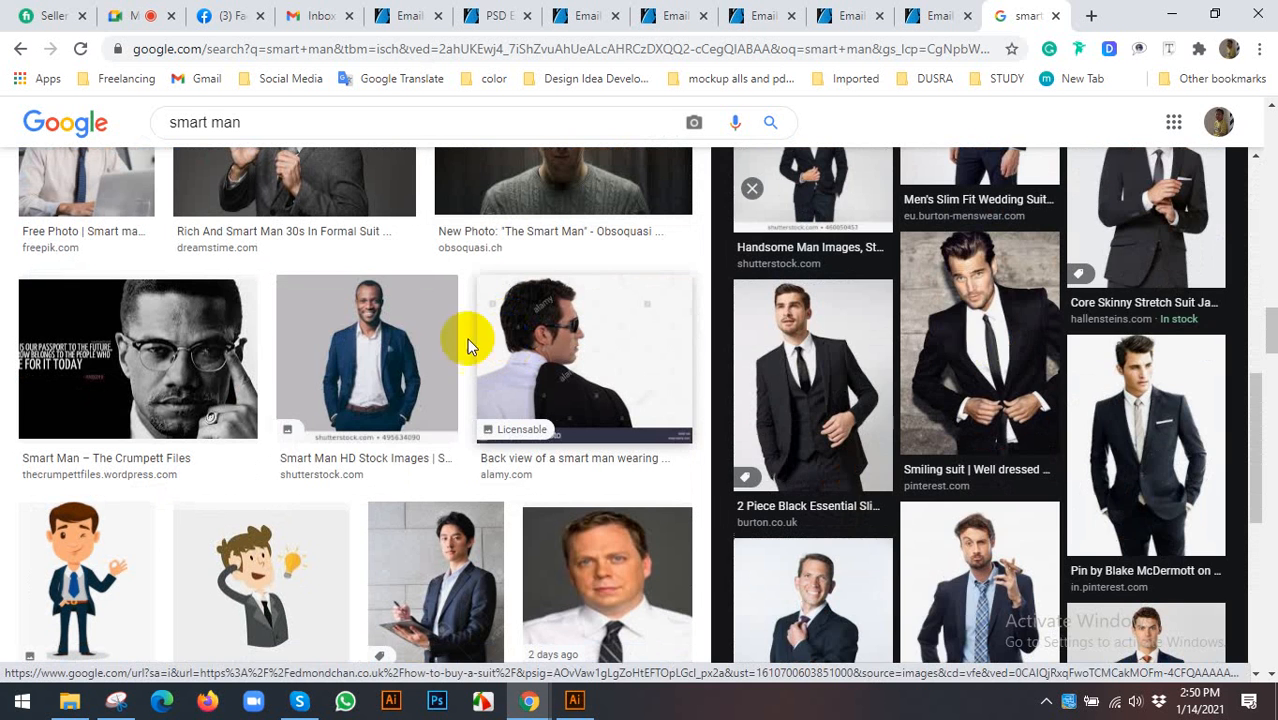
click(372, 335)
right_click(942, 270)
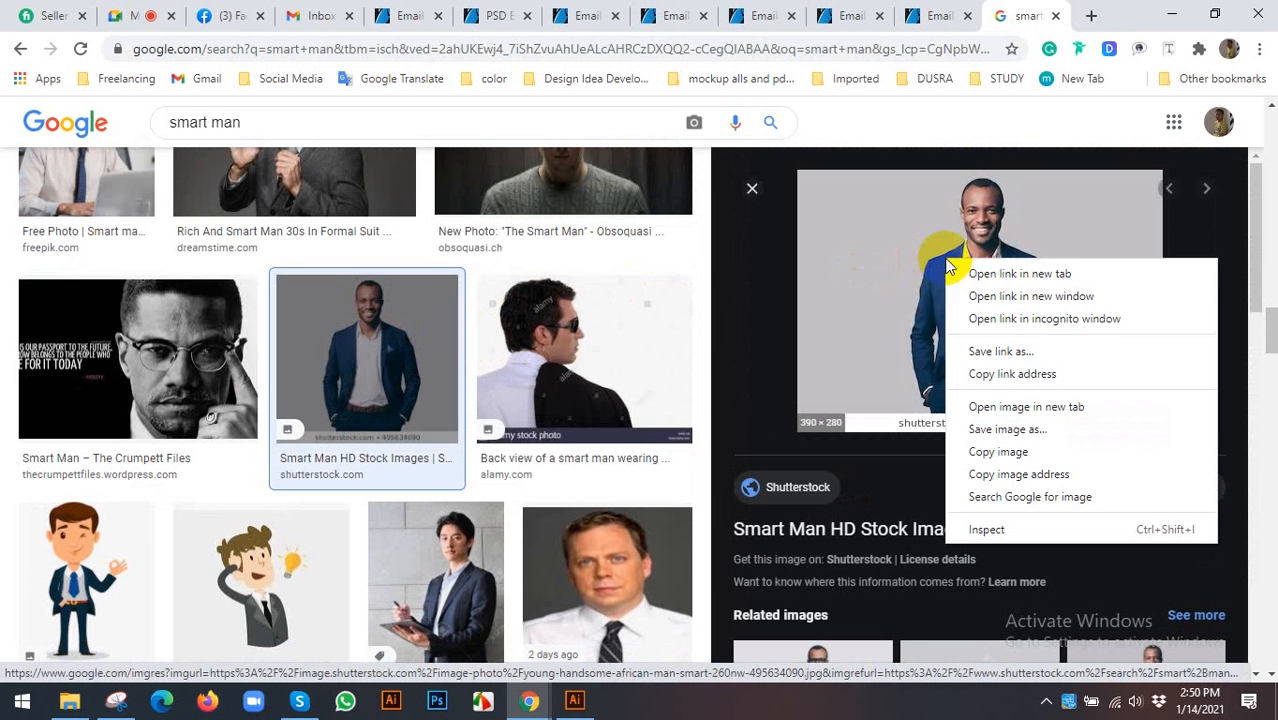
click(998, 450)
- Paste the suit photo over the orange circle, one level behind it, with the face centred
click(572, 699)
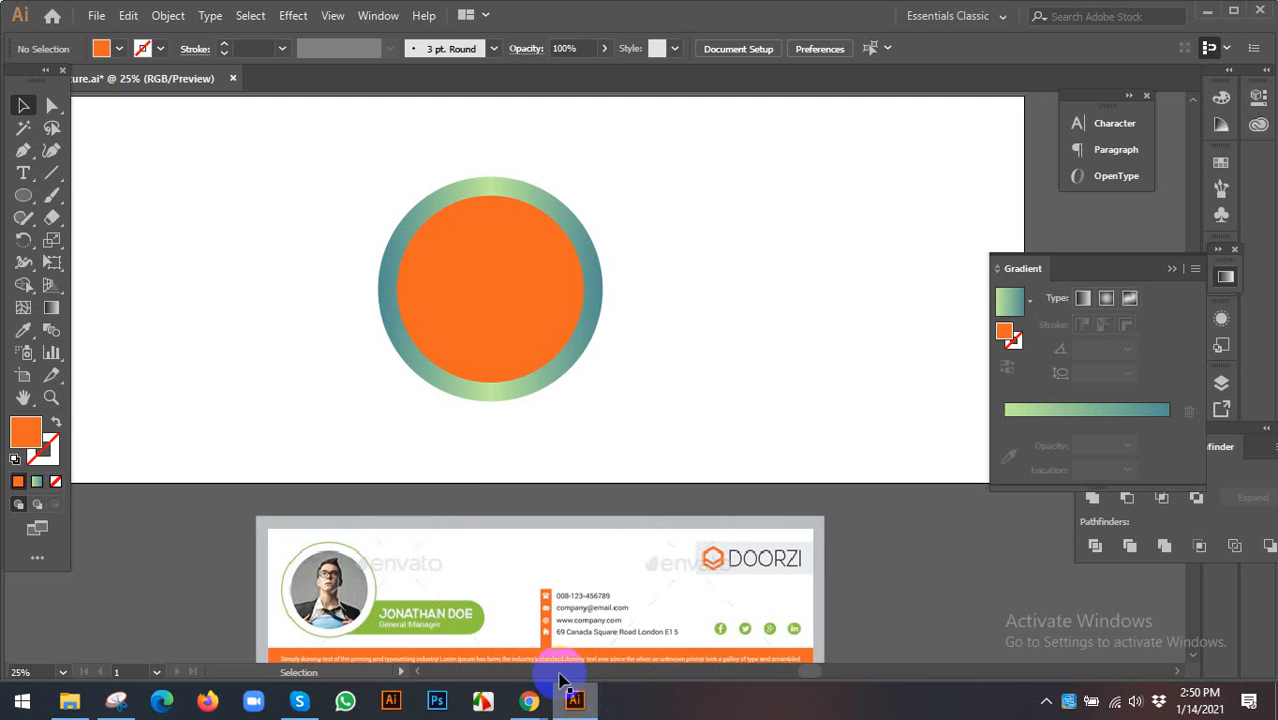
click(456, 308)
key(ctrl+v)
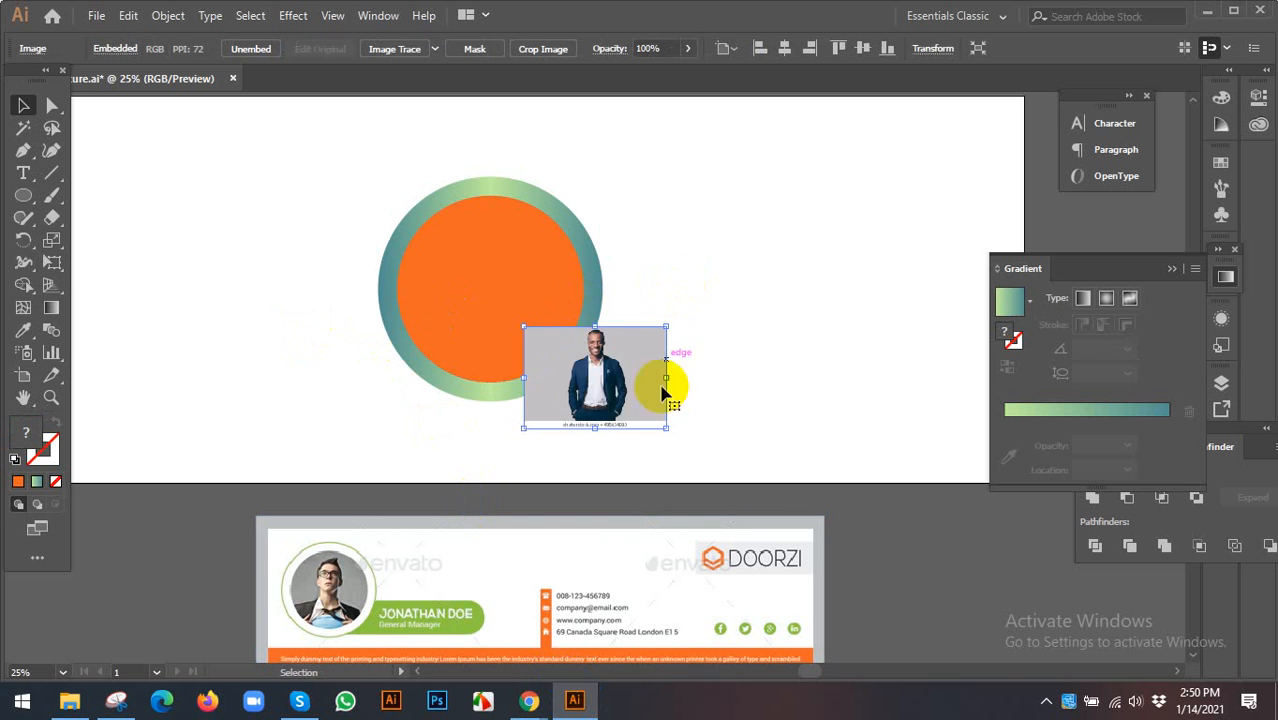
drag(625, 407, 660, 423)
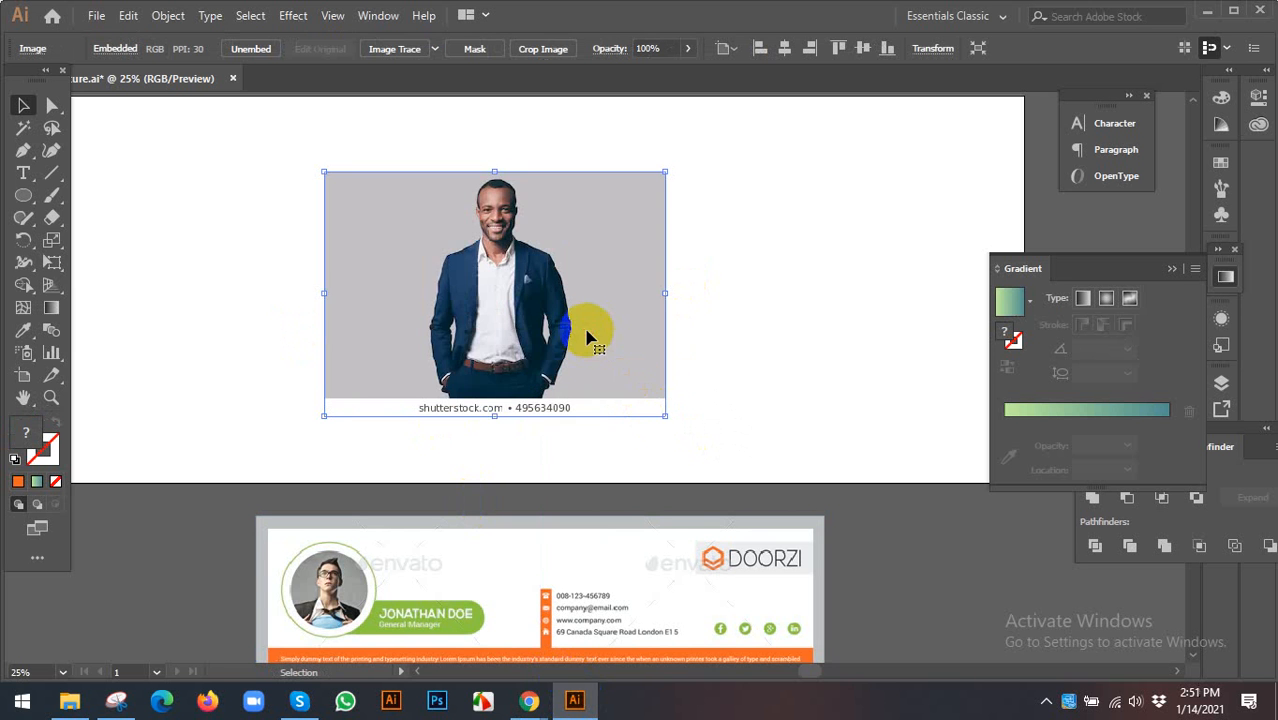
key(ctrl+[)
key(ctrl+[)
key(ctrl+])
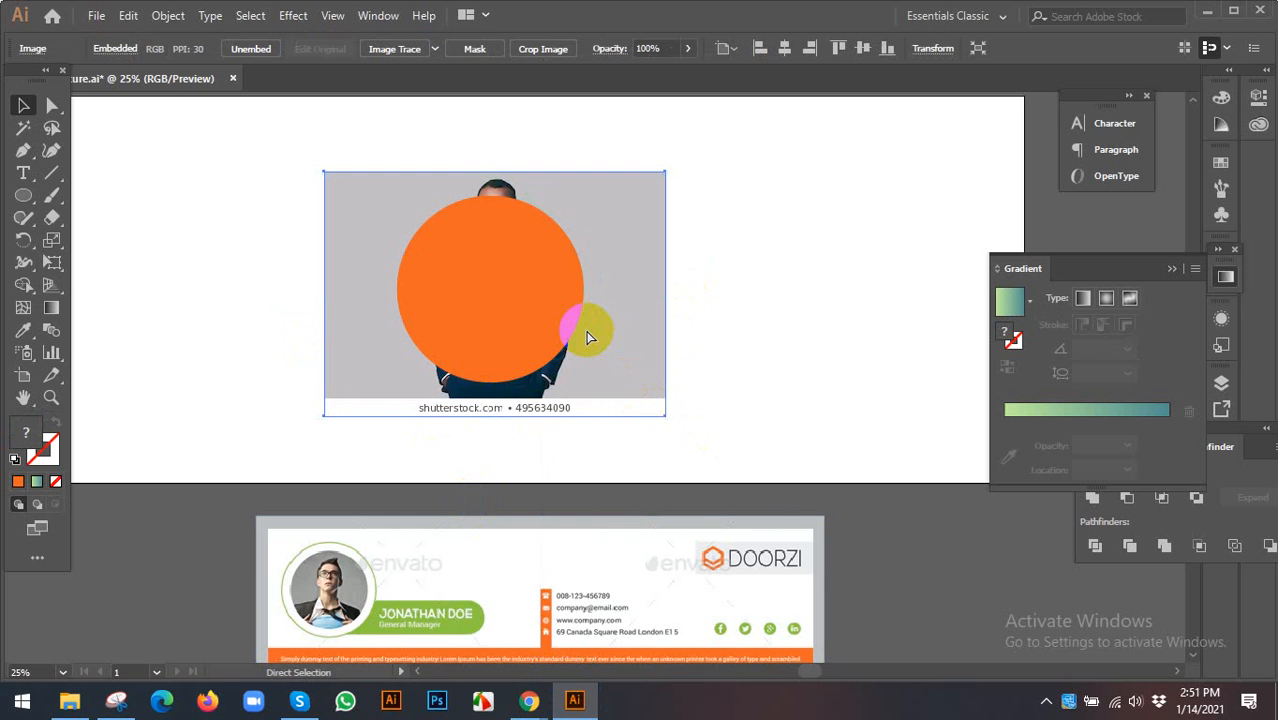
drag(619, 200, 618, 226)
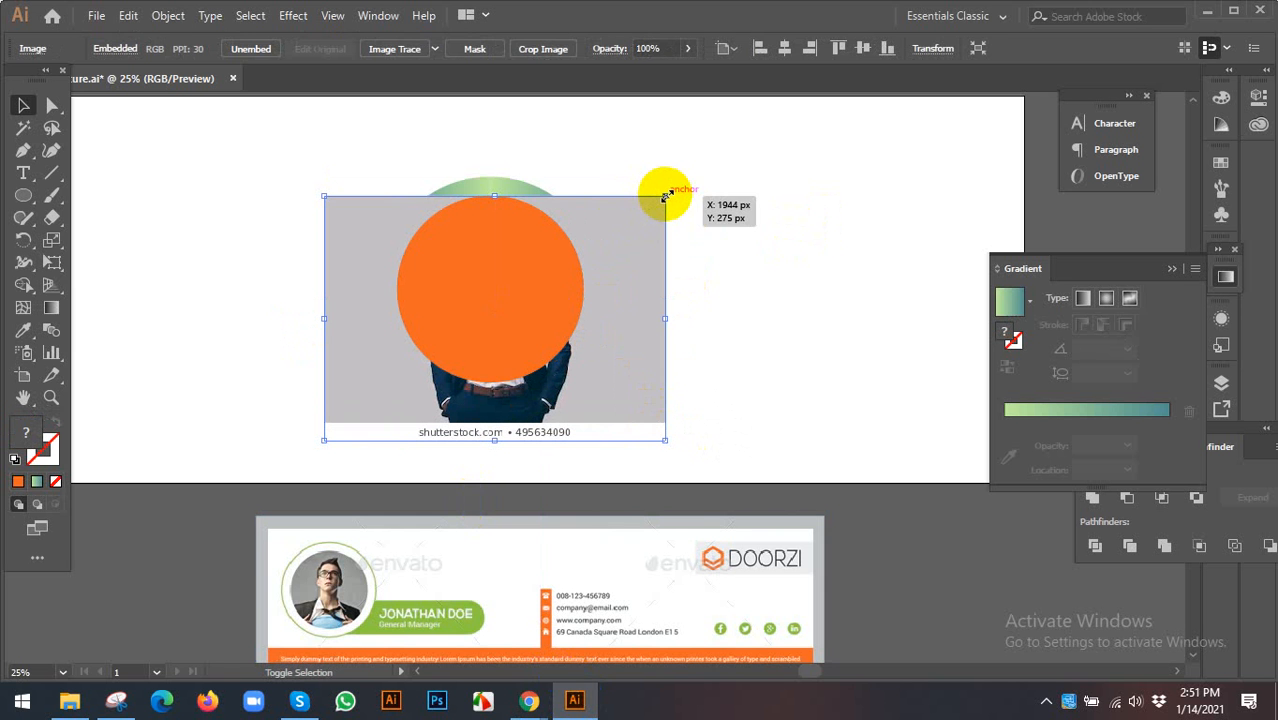
- Make a clipping mask so the photo is clipped to the circle
right_click(557, 232)
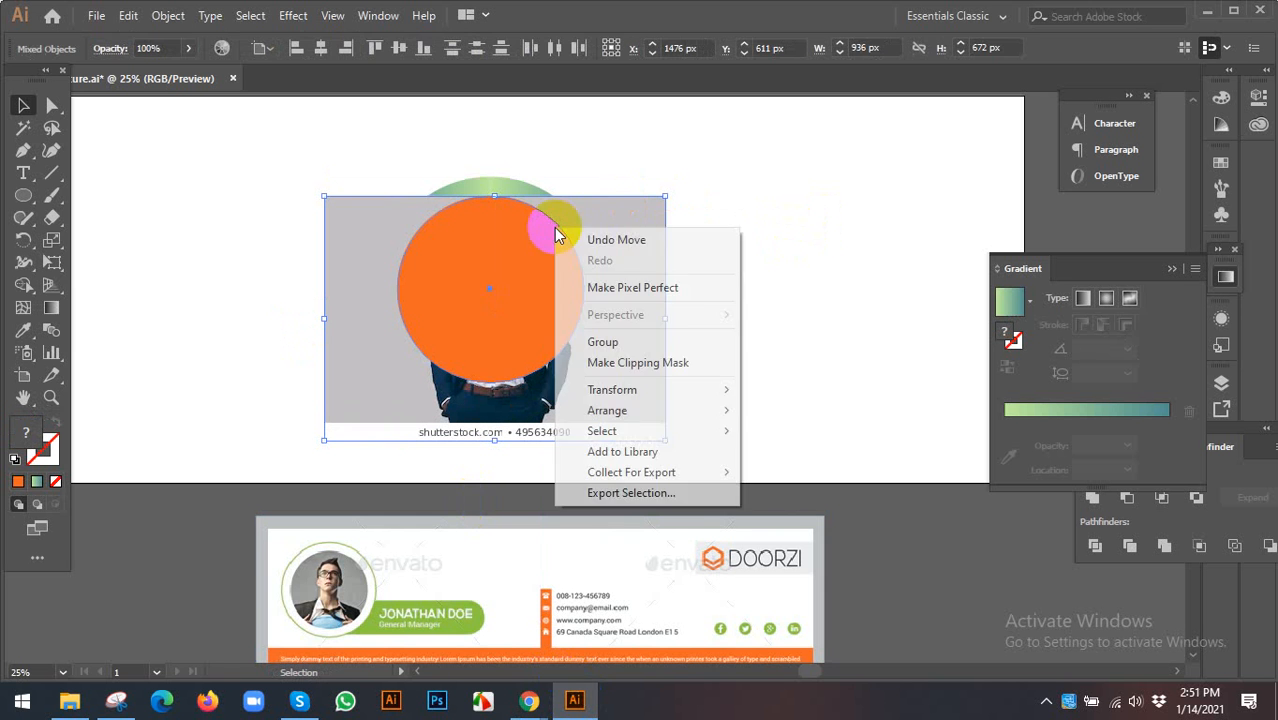
click(646, 363)
click(726, 333)
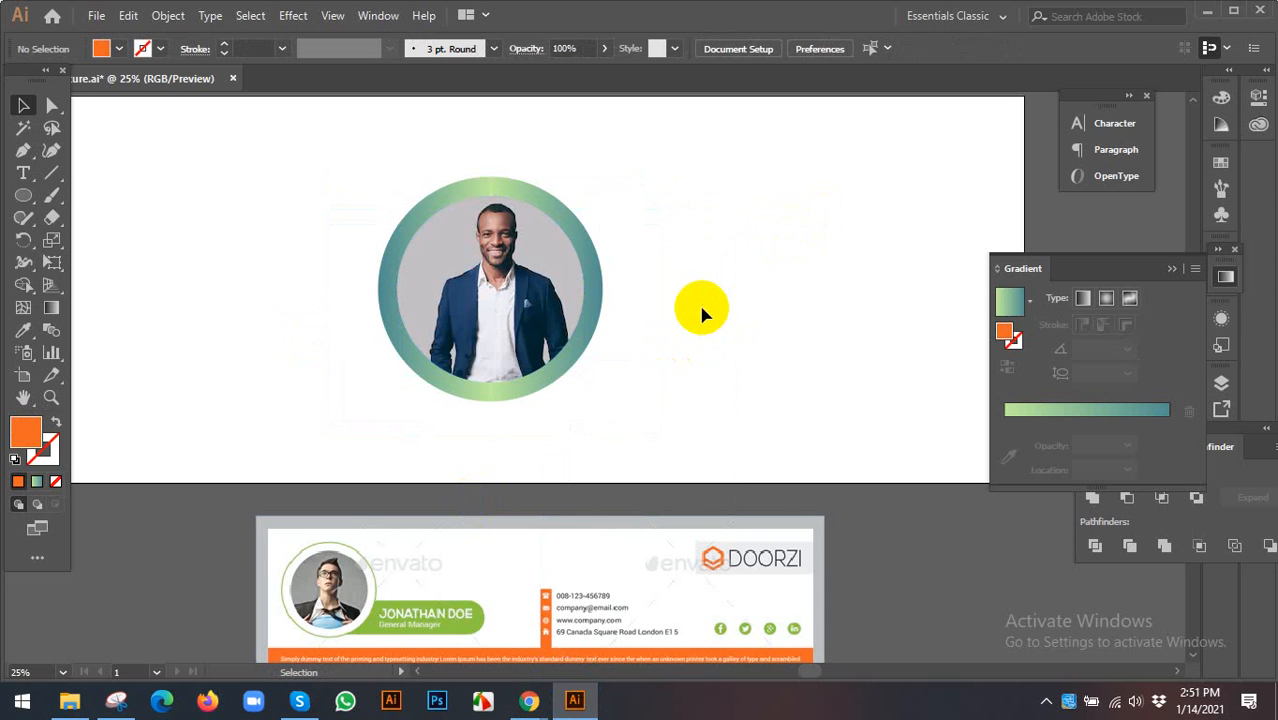
- Switch to Chrome's Facebook tab
mouse_move(529, 700)
click(390, 540)
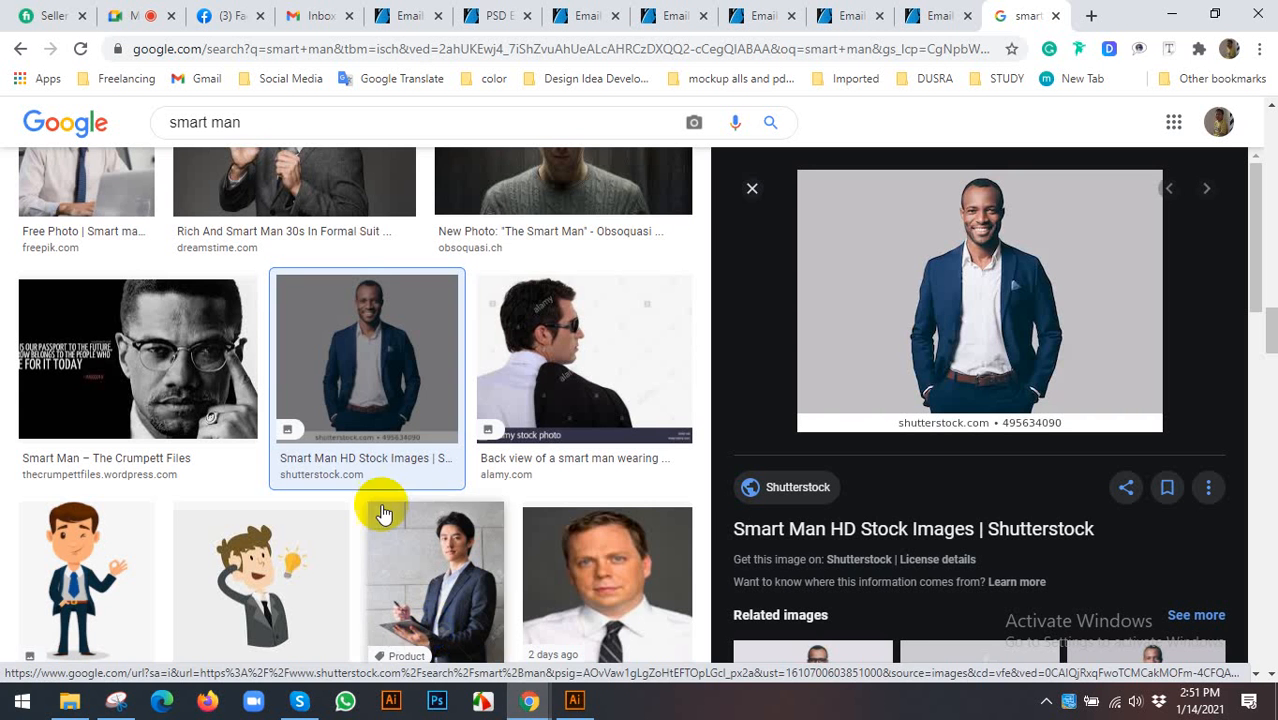
click(235, 13)
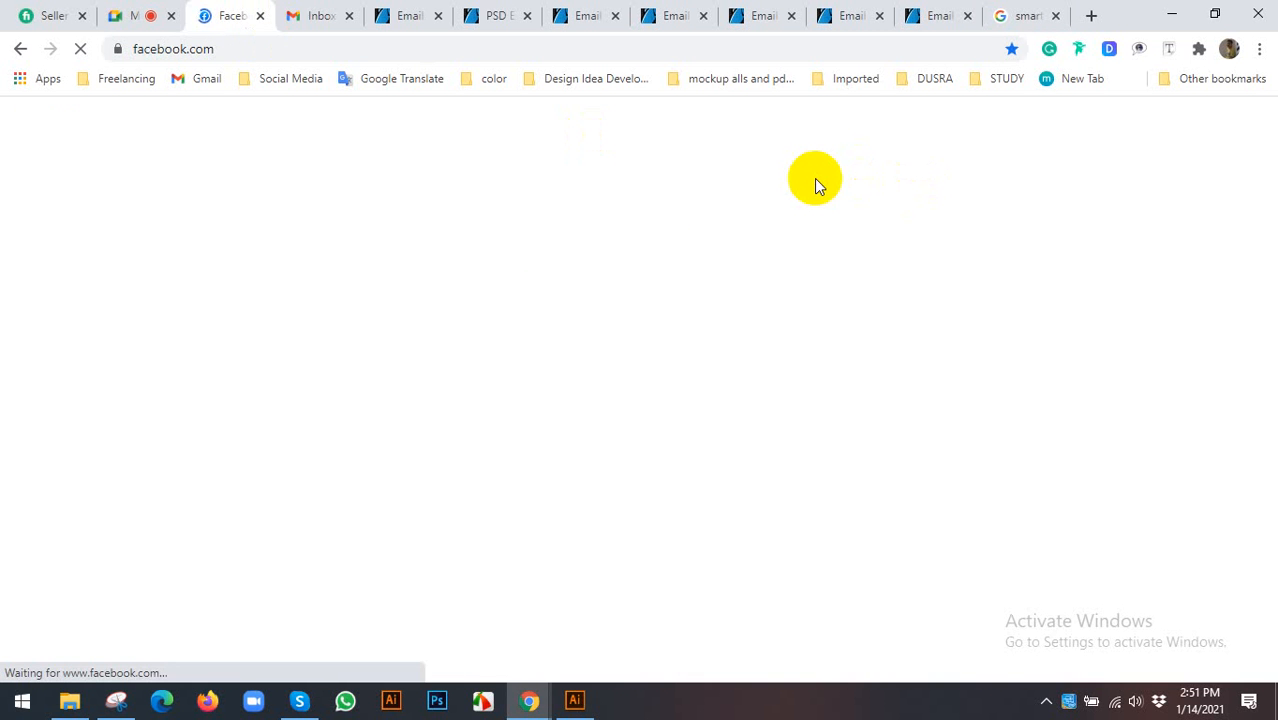
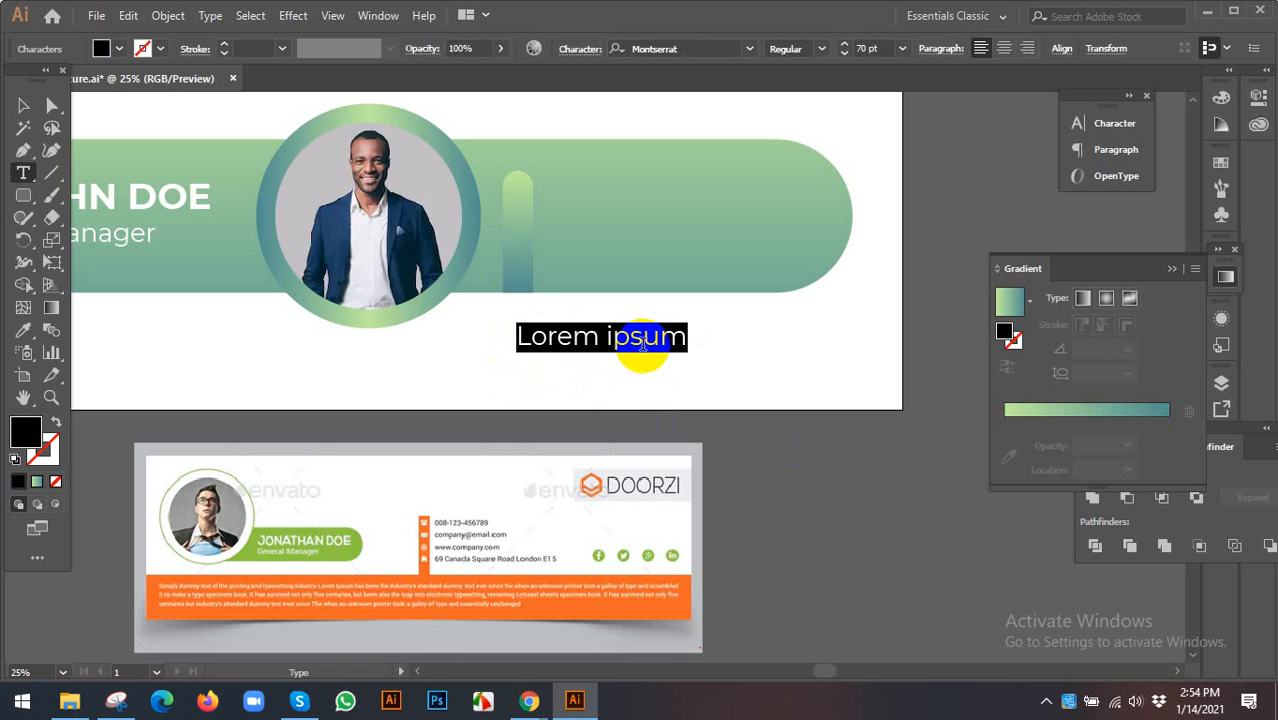
- Replace the placeholder with a sample phone number at 50 pt, on the pill beside the divider
text(00)
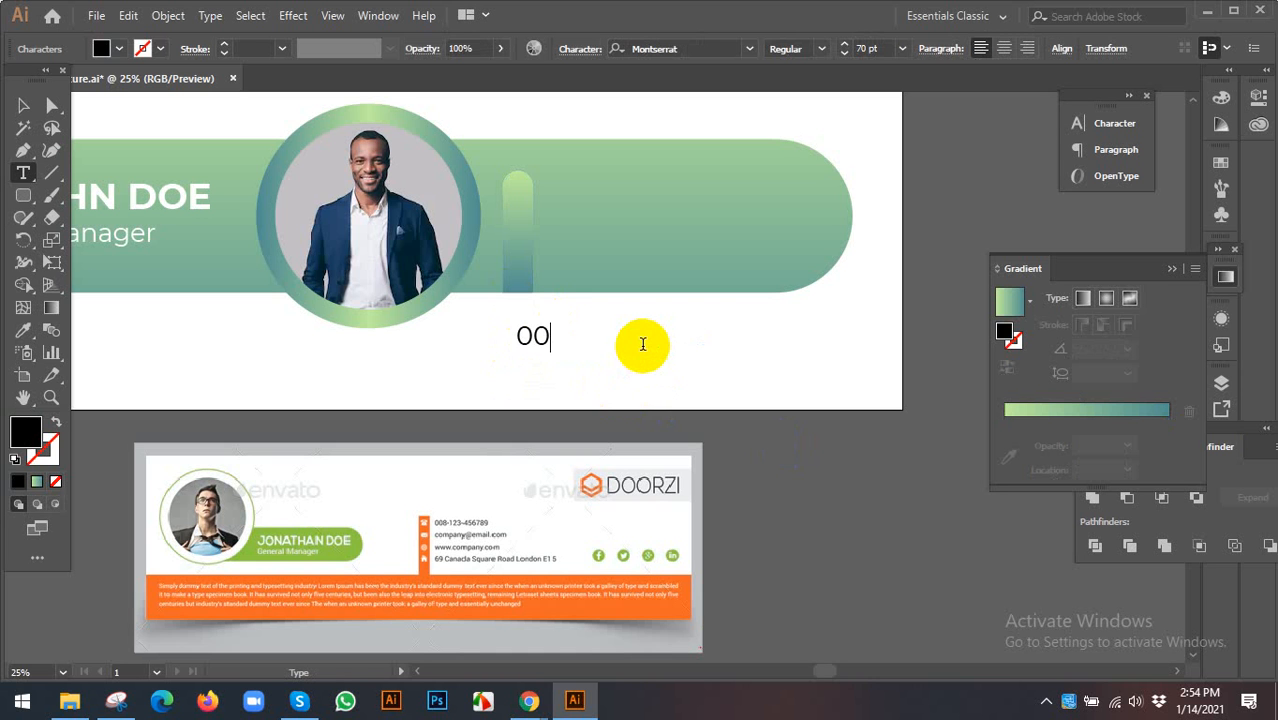
text(8-123-456)
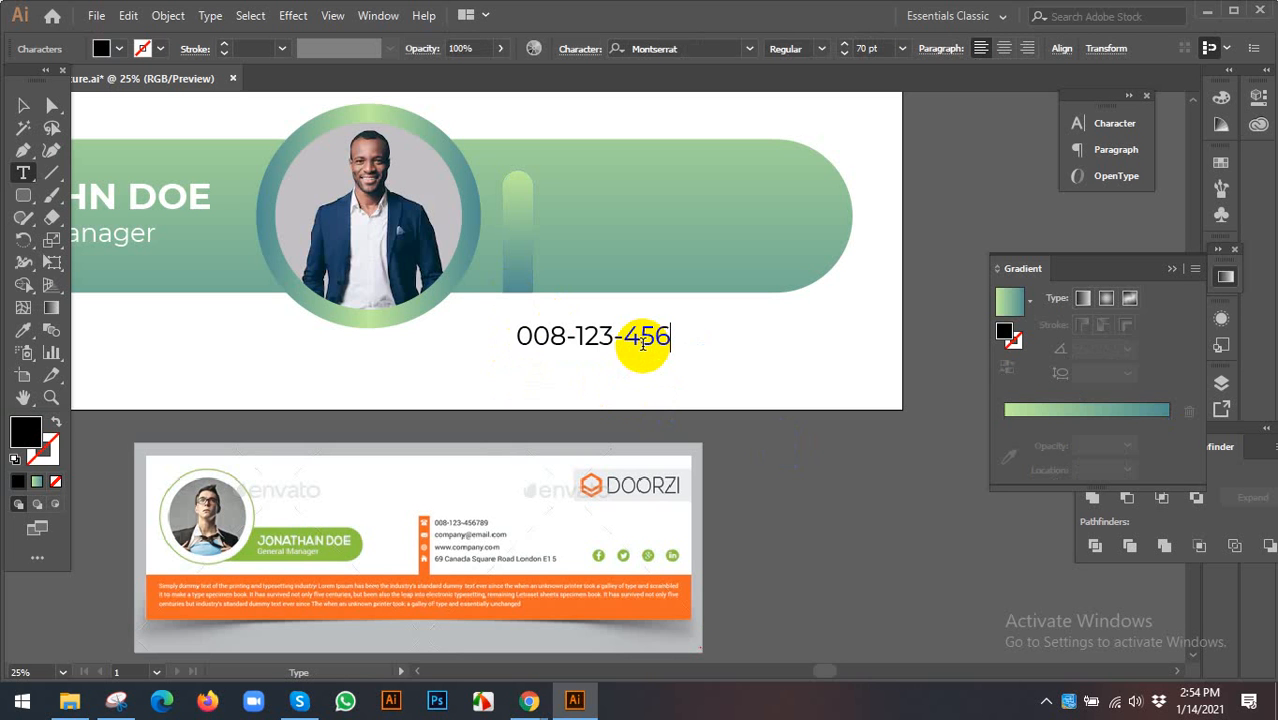
text(789)
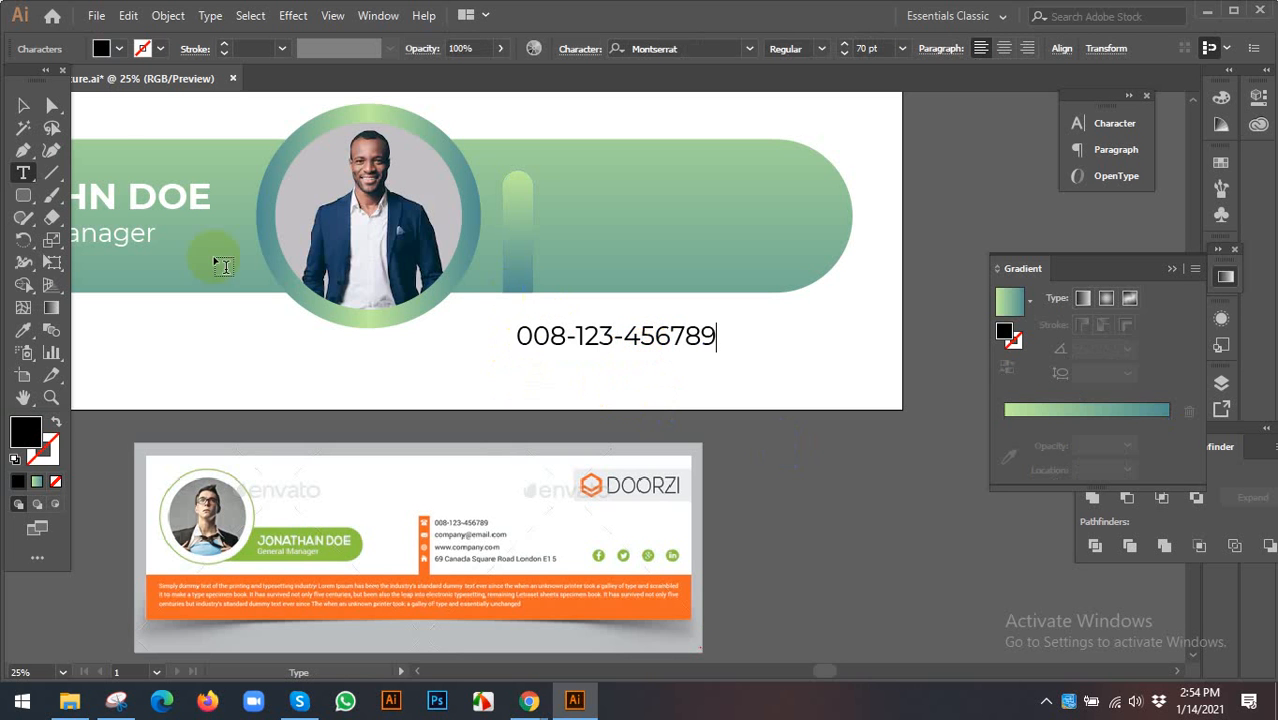
click(23, 105)
click(620, 340)
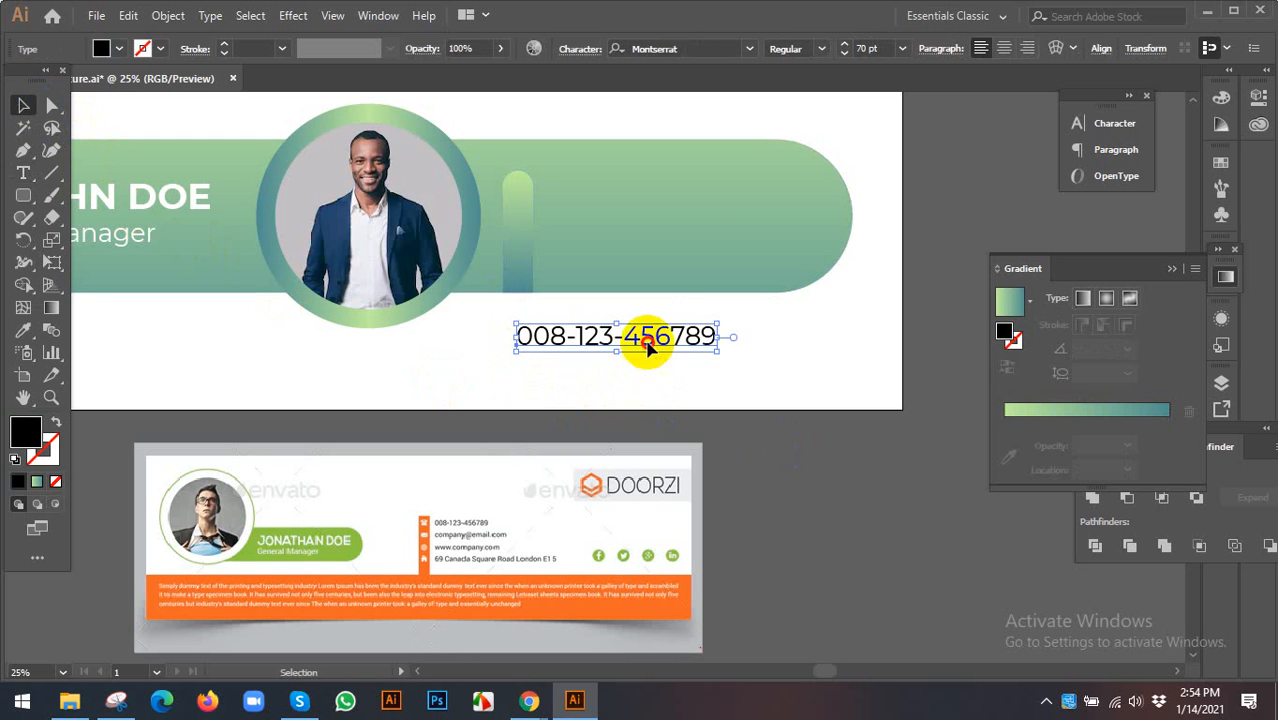
drag(648, 337, 676, 199)
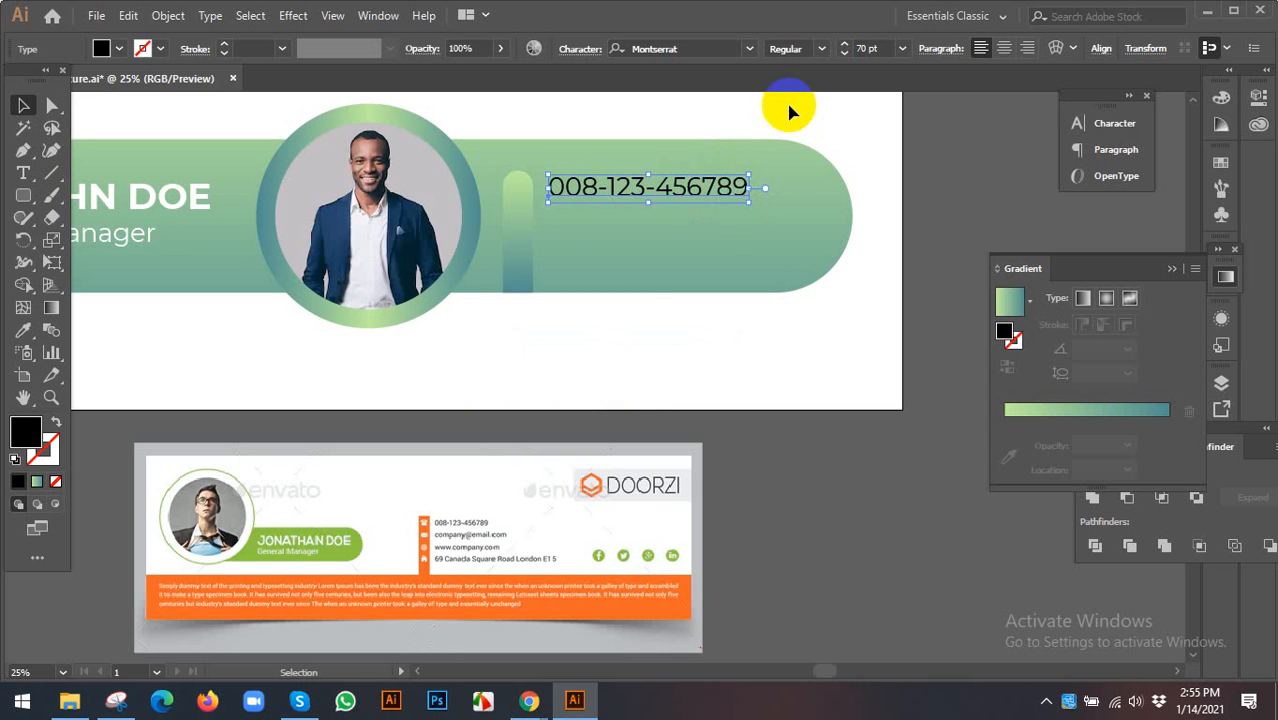
click(872, 48)
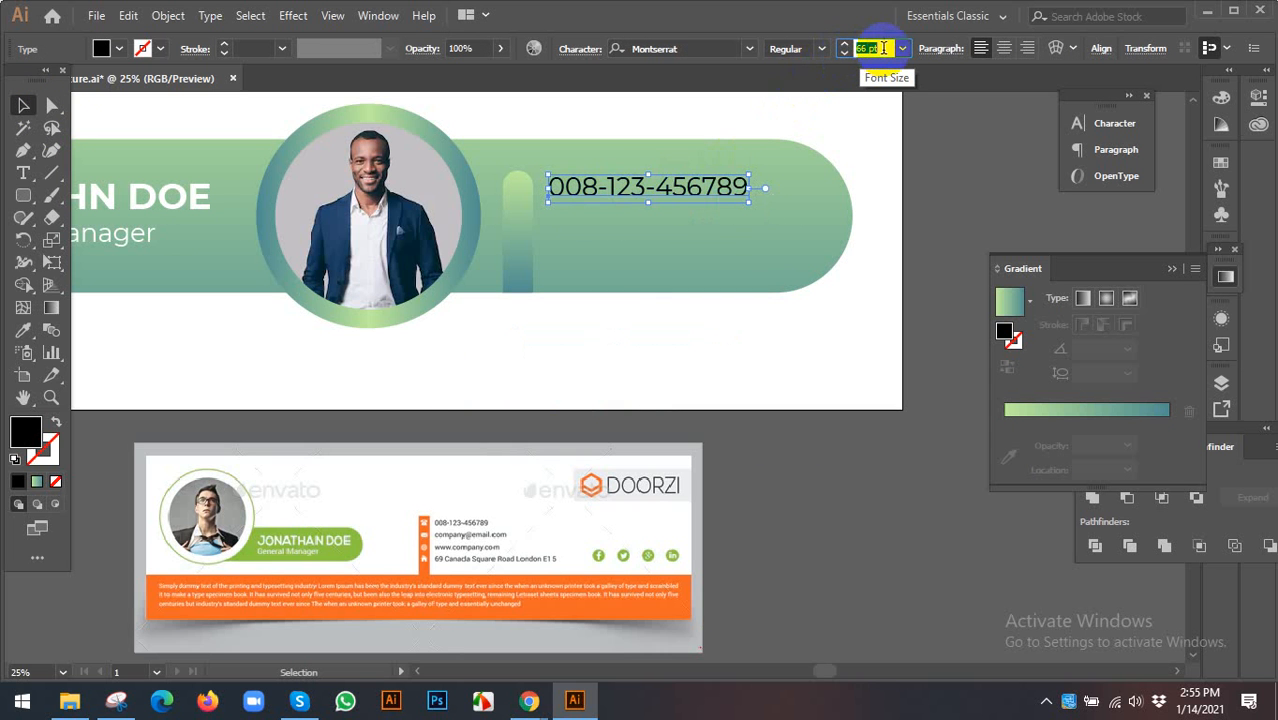
scroll(883, 48, down, 16)
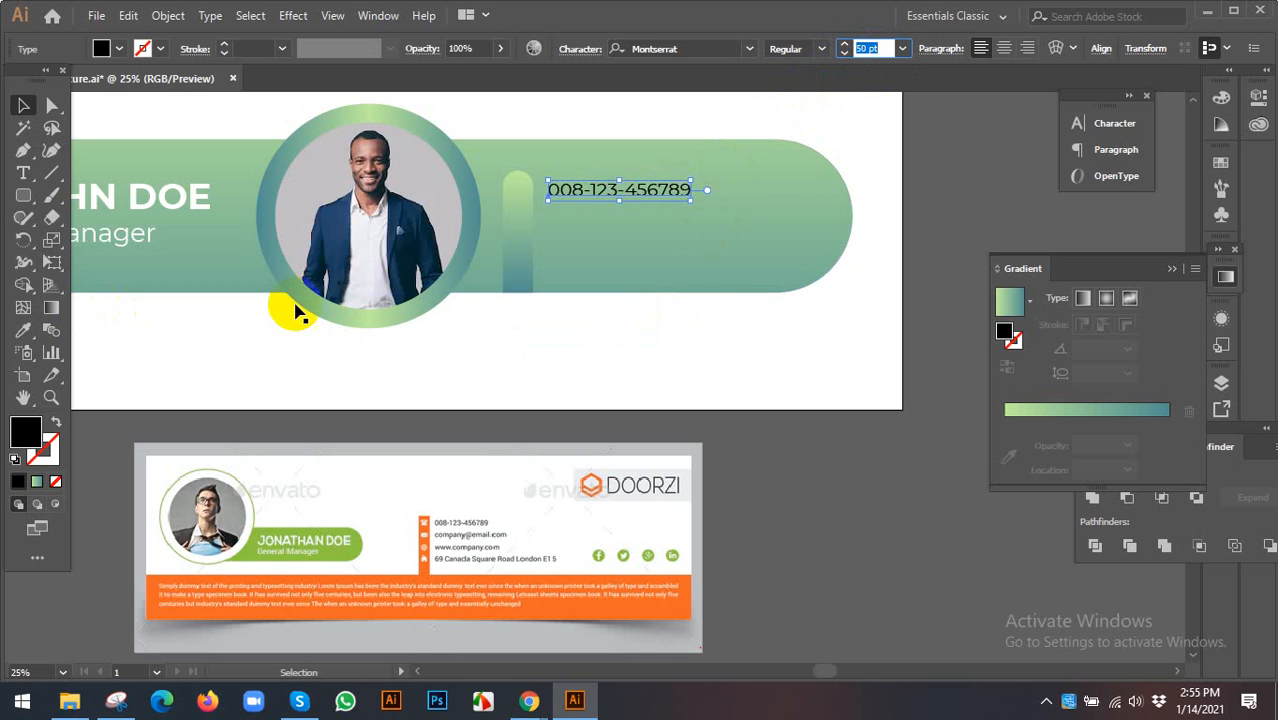
- Recolour the phone number text white with the Eyedropper
double_click(23, 330)
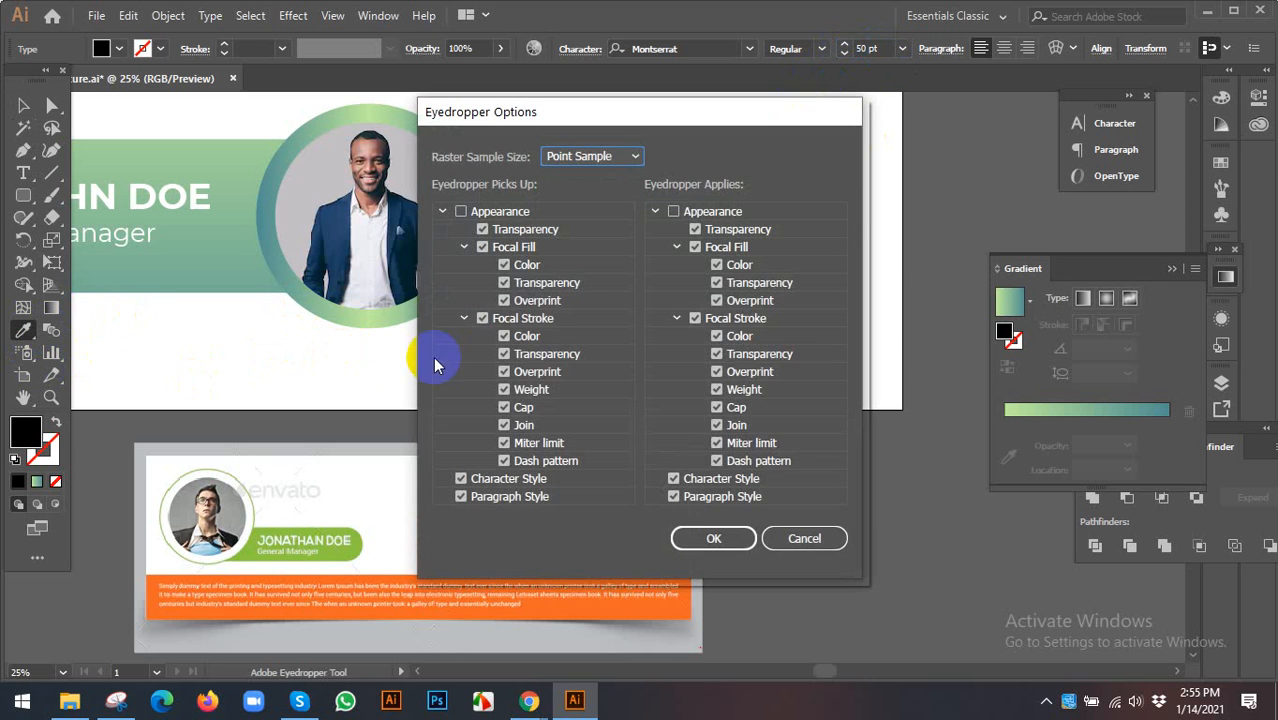
click(814, 527)
click(566, 350)
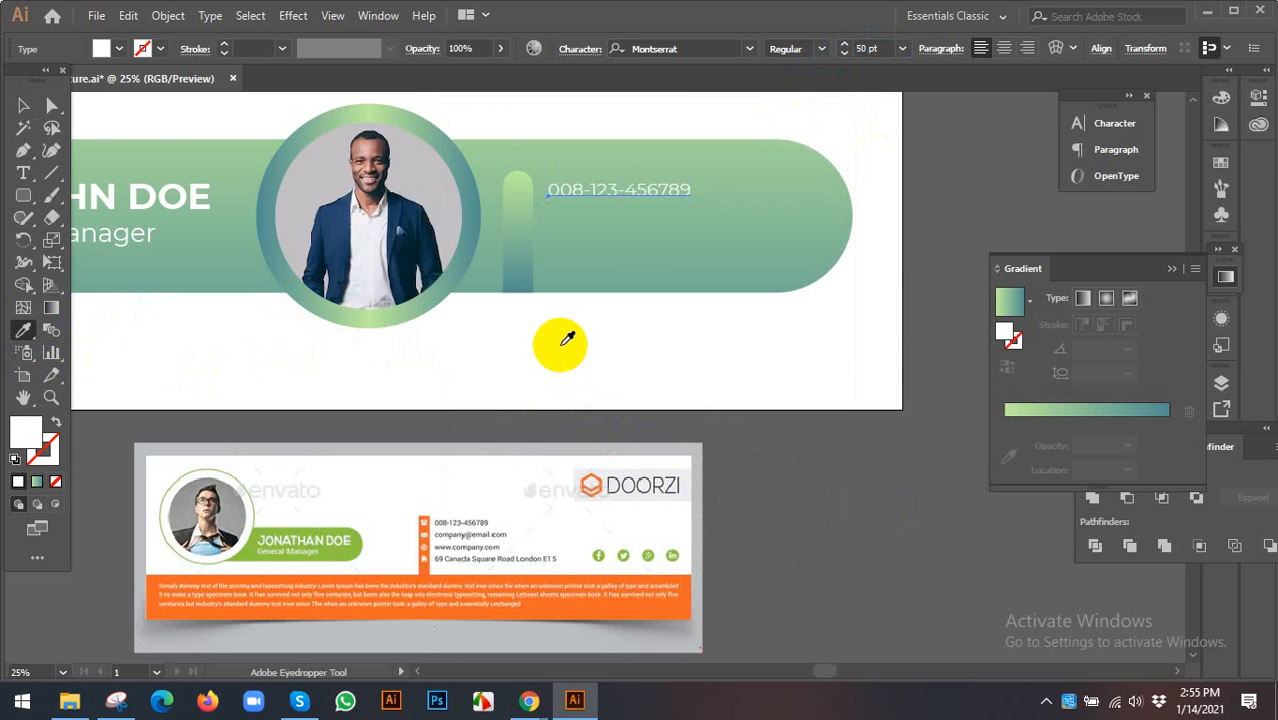
click(23, 106)
click(593, 332)
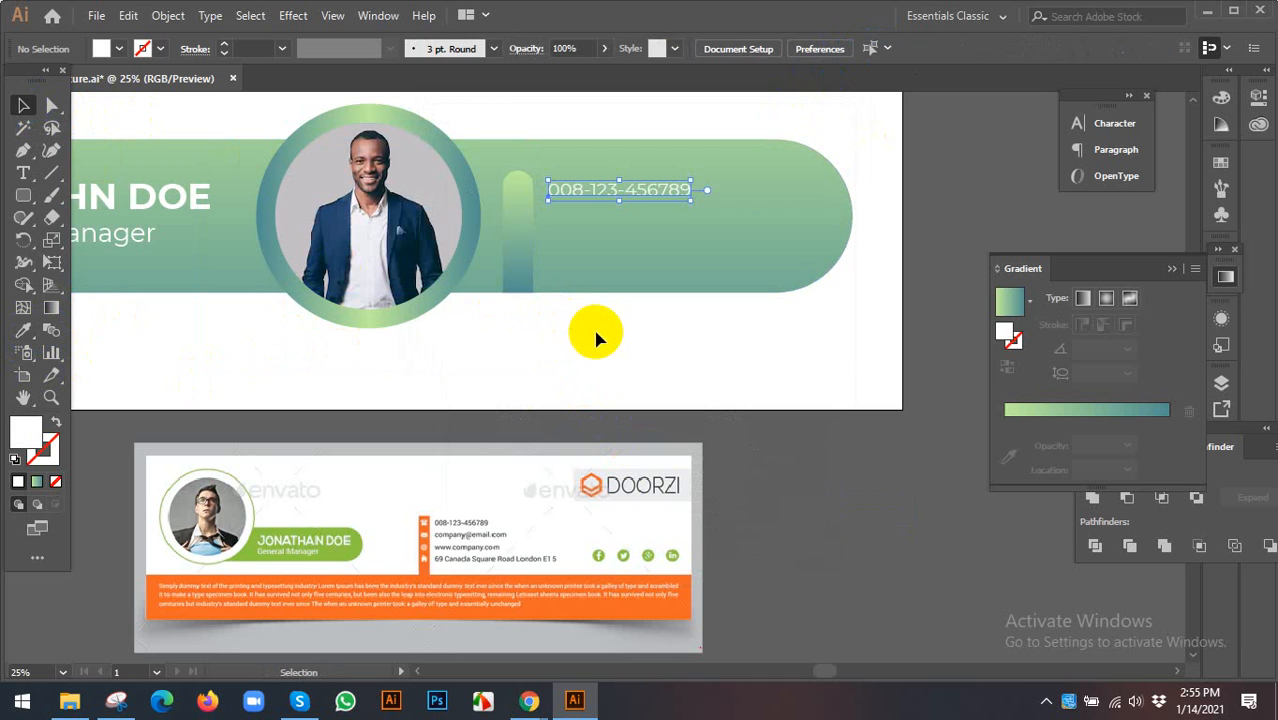
- Duplicate the phone number line directly below the original
click(660, 200)
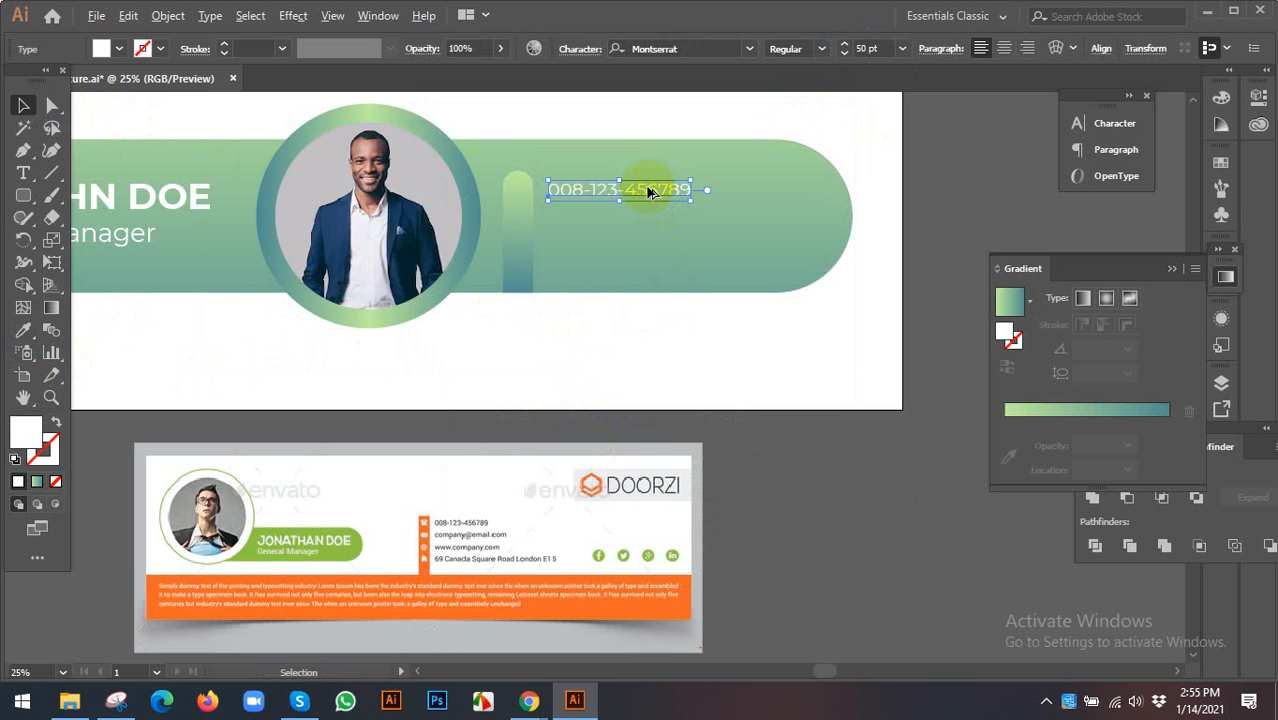
click(650, 222)
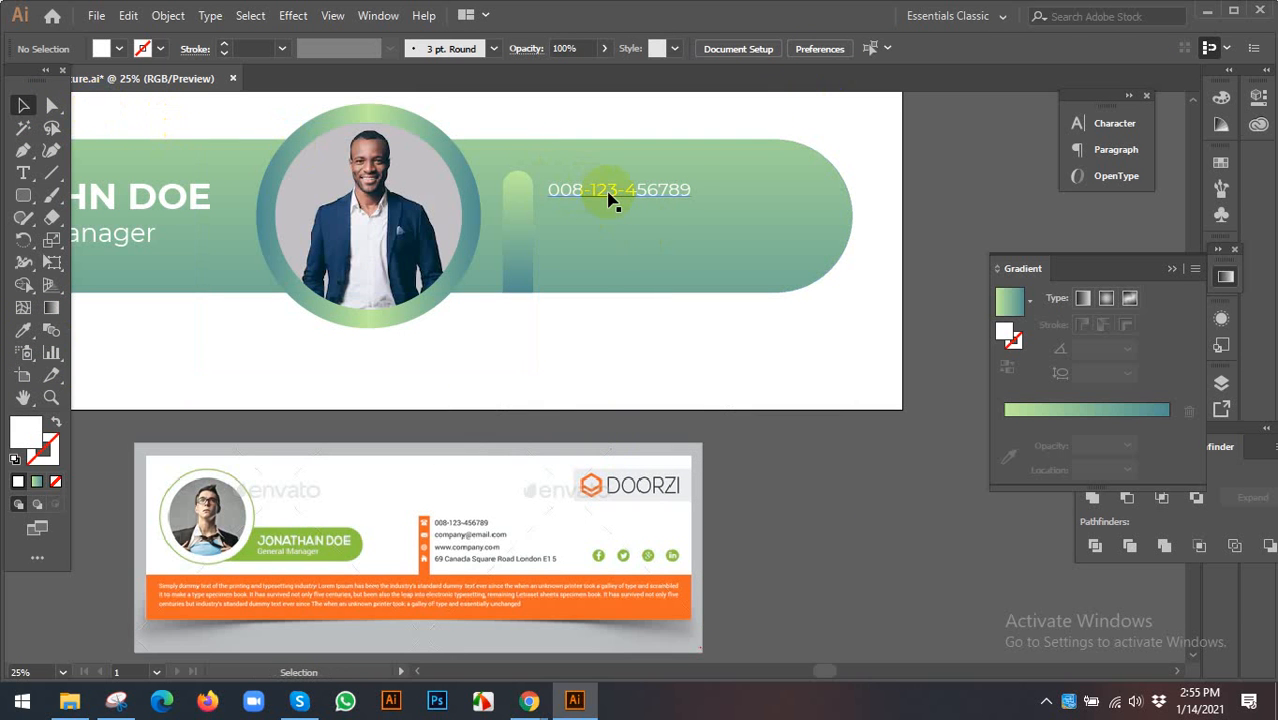
drag(607, 198, 607, 230)
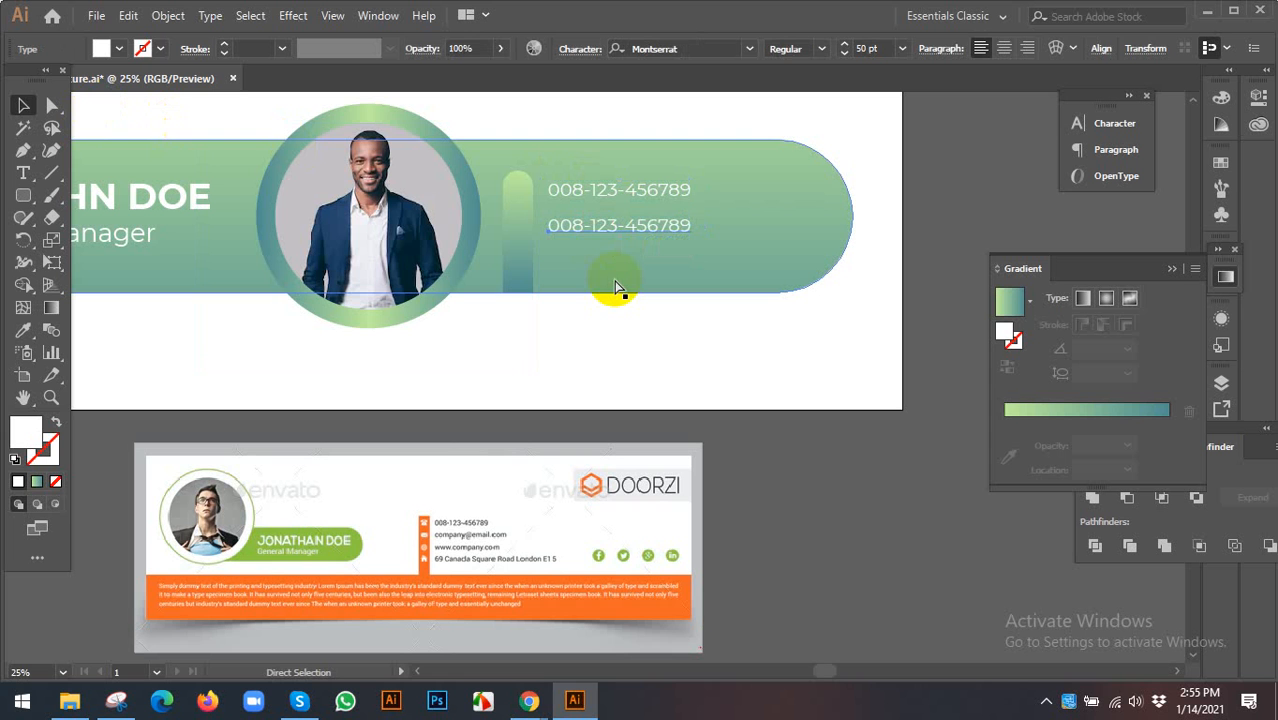
- Remove the loose duplicate phone lines, leaving only the original line
key(ctrl+d)
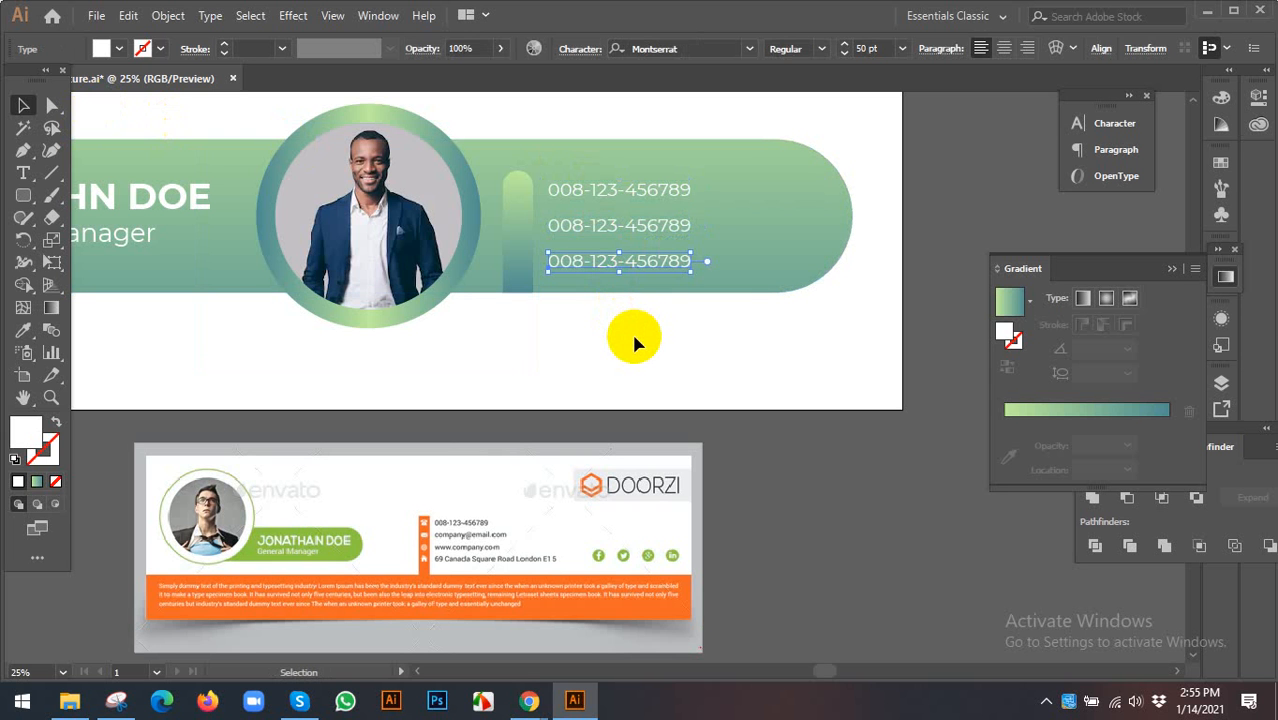
click(632, 305)
drag(631, 229, 631, 217)
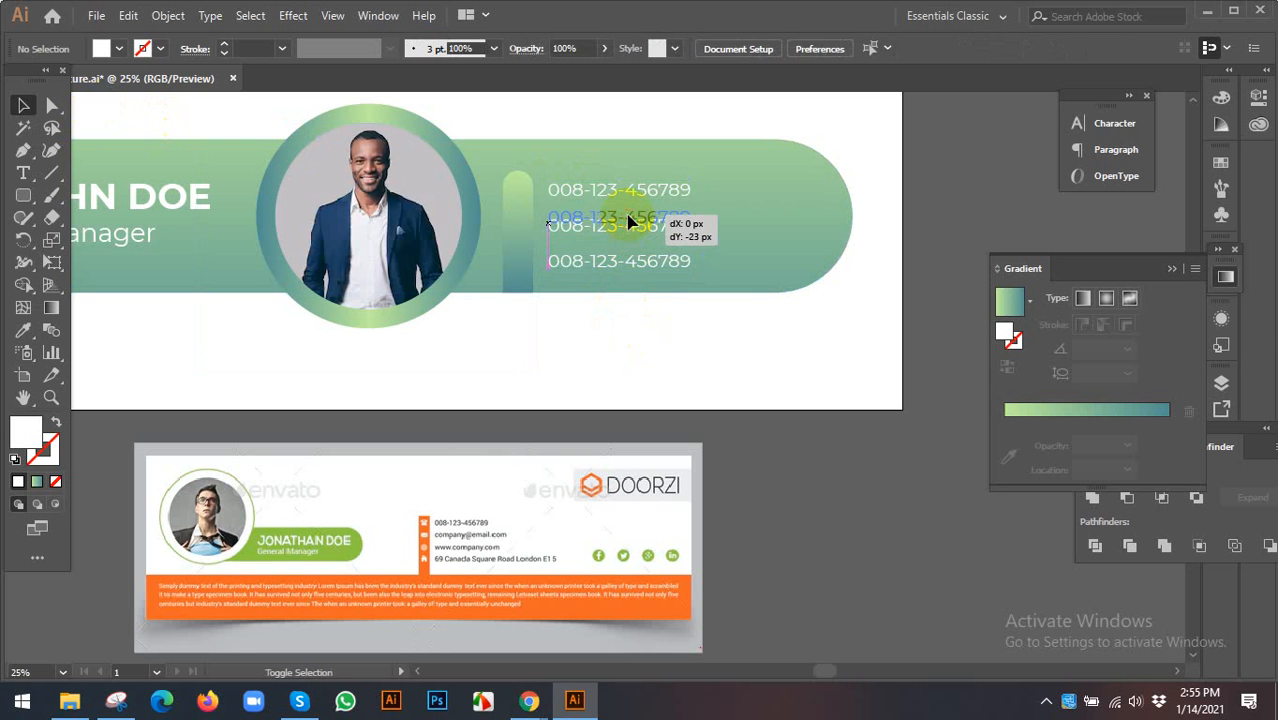
click(610, 262)
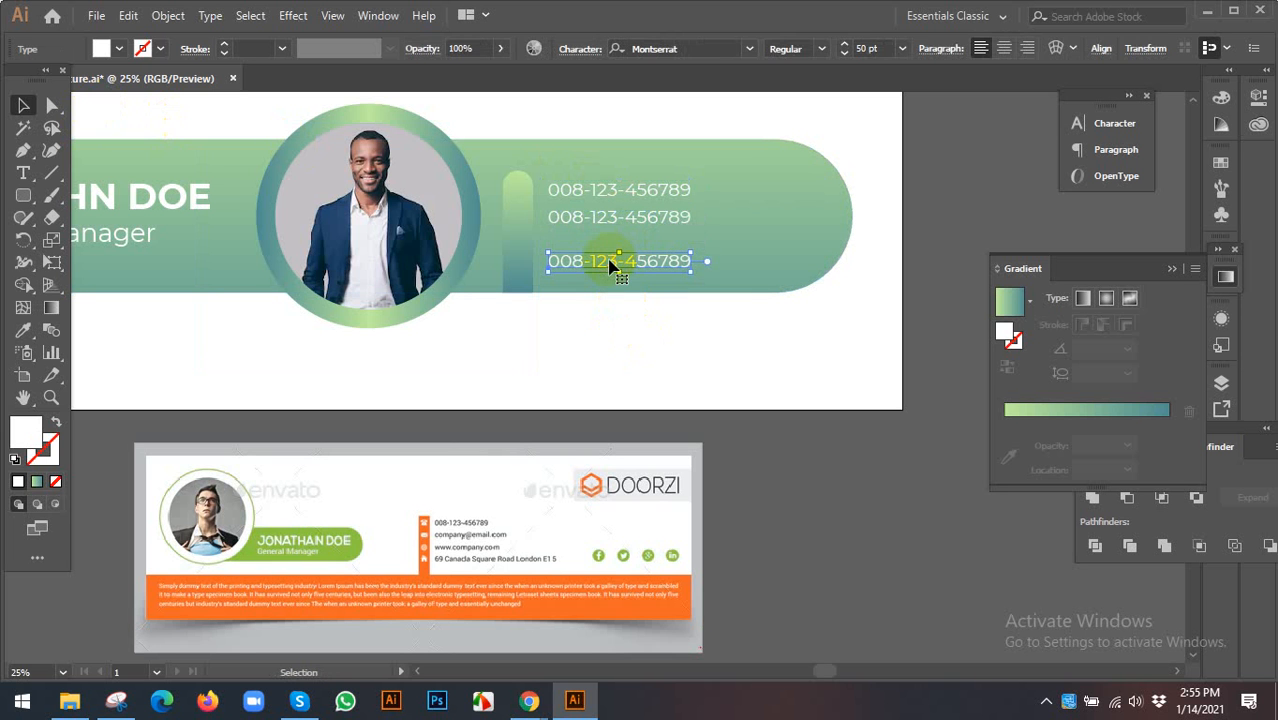
key(Delete)
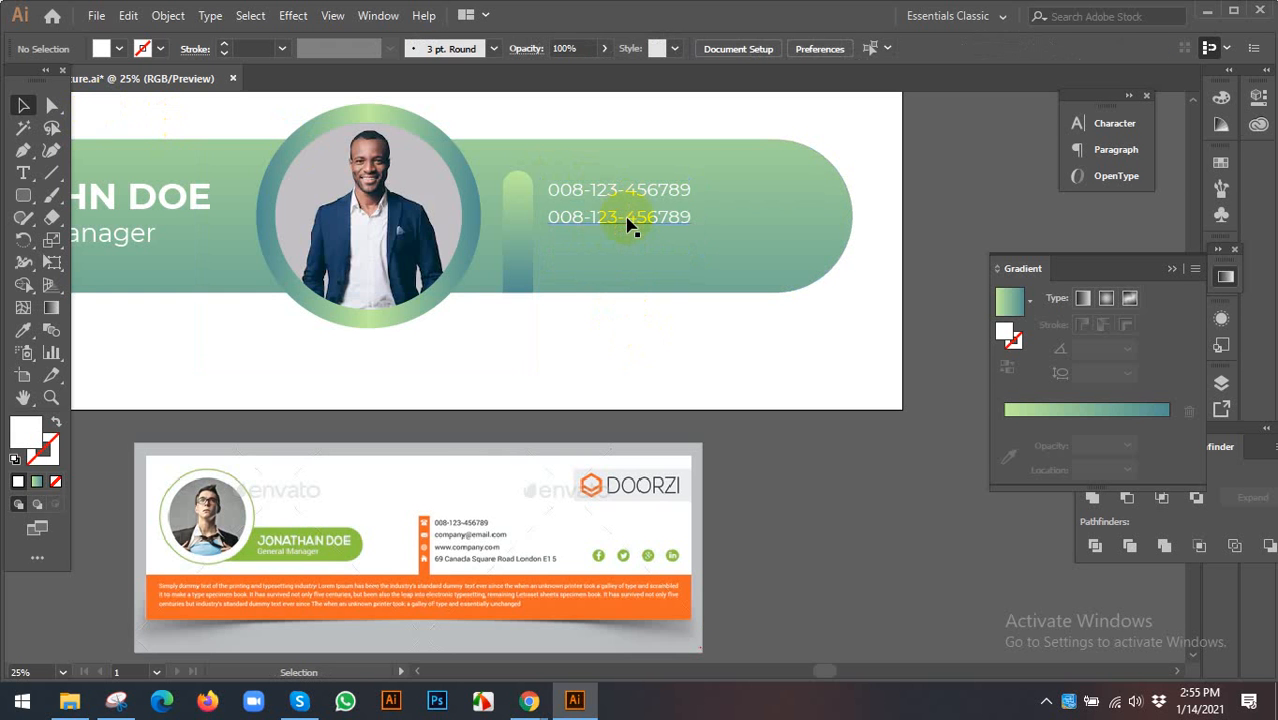
key(Delete)
double_click(623, 191)
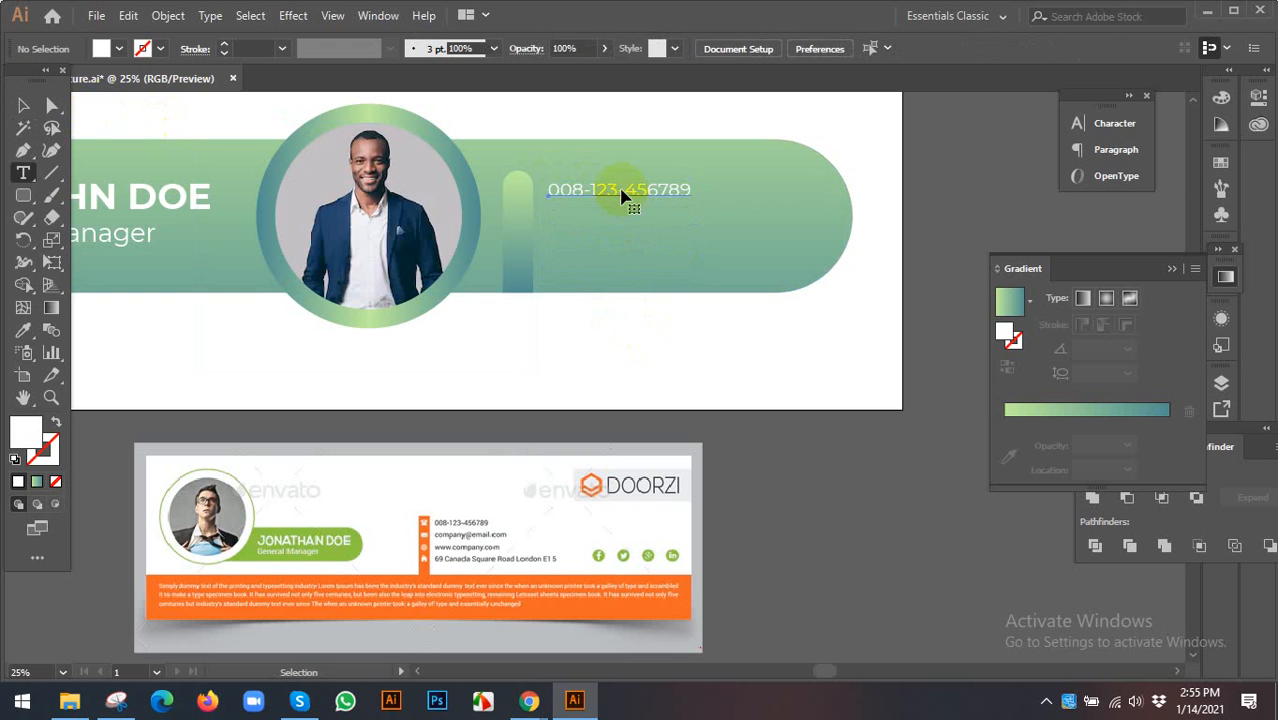
click(23, 105)
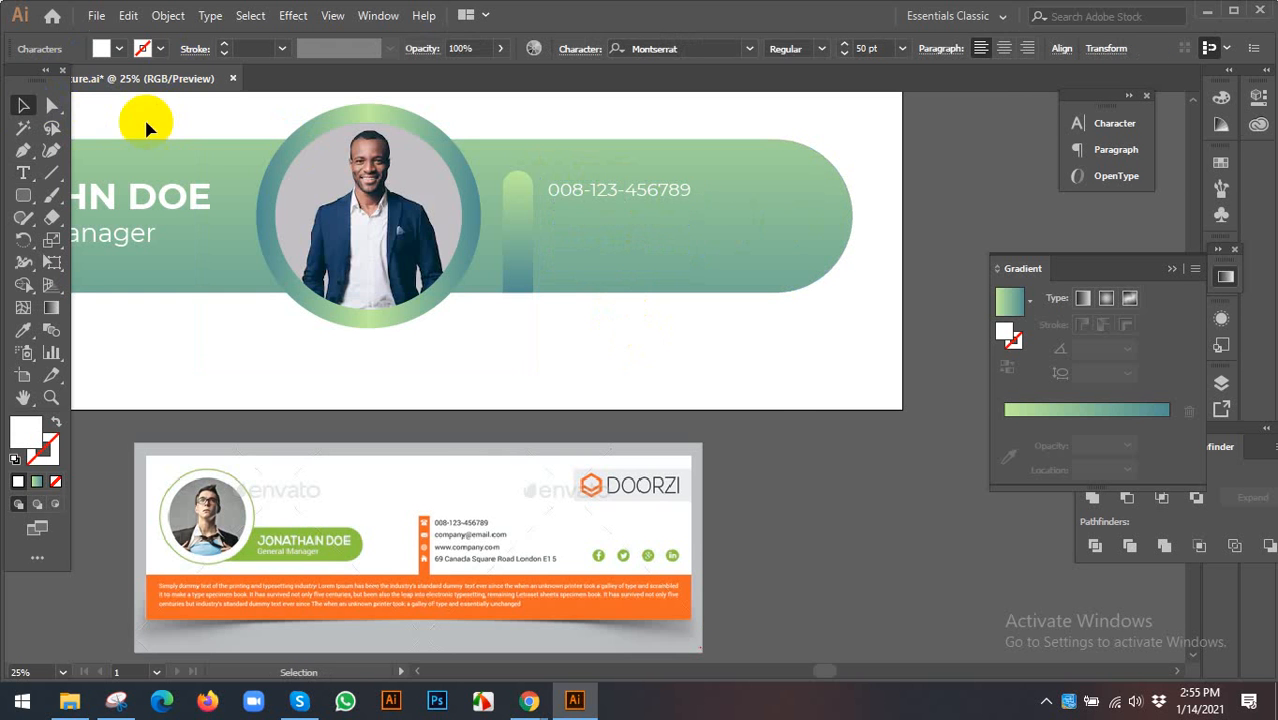
key(Return)
click(733, 490)
click(790, 287)
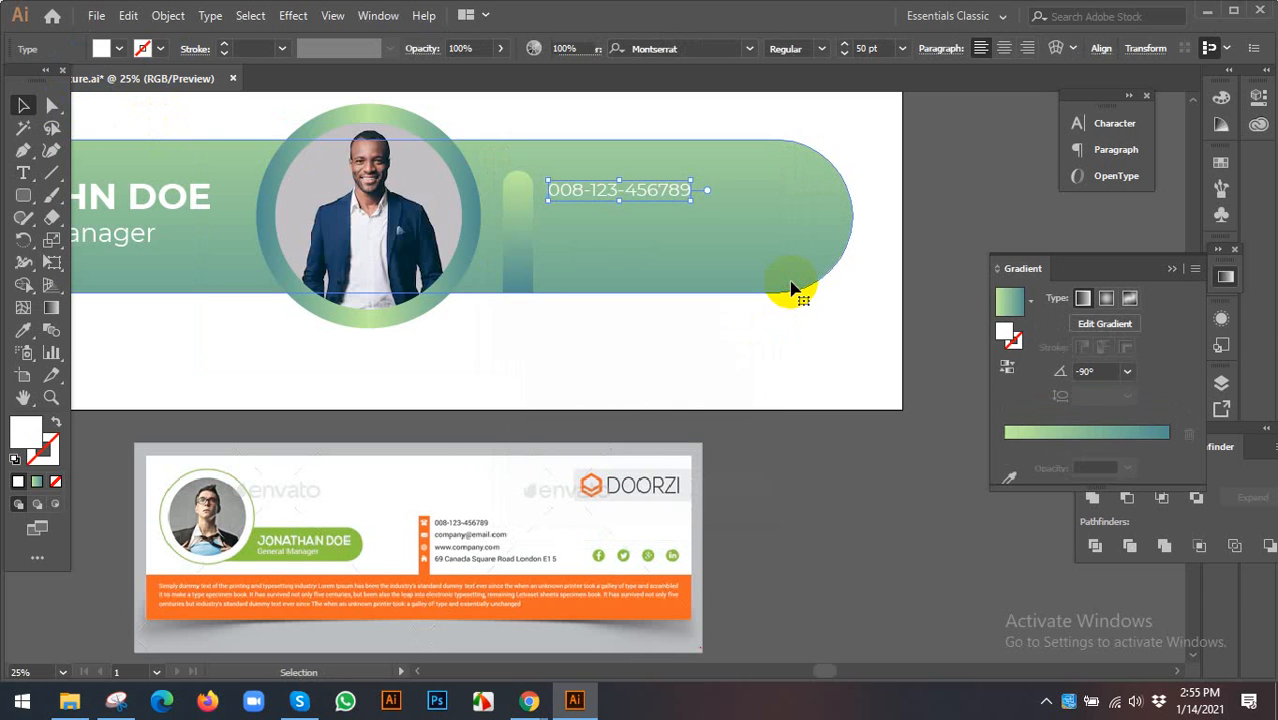
key(ctrl+shift+a)
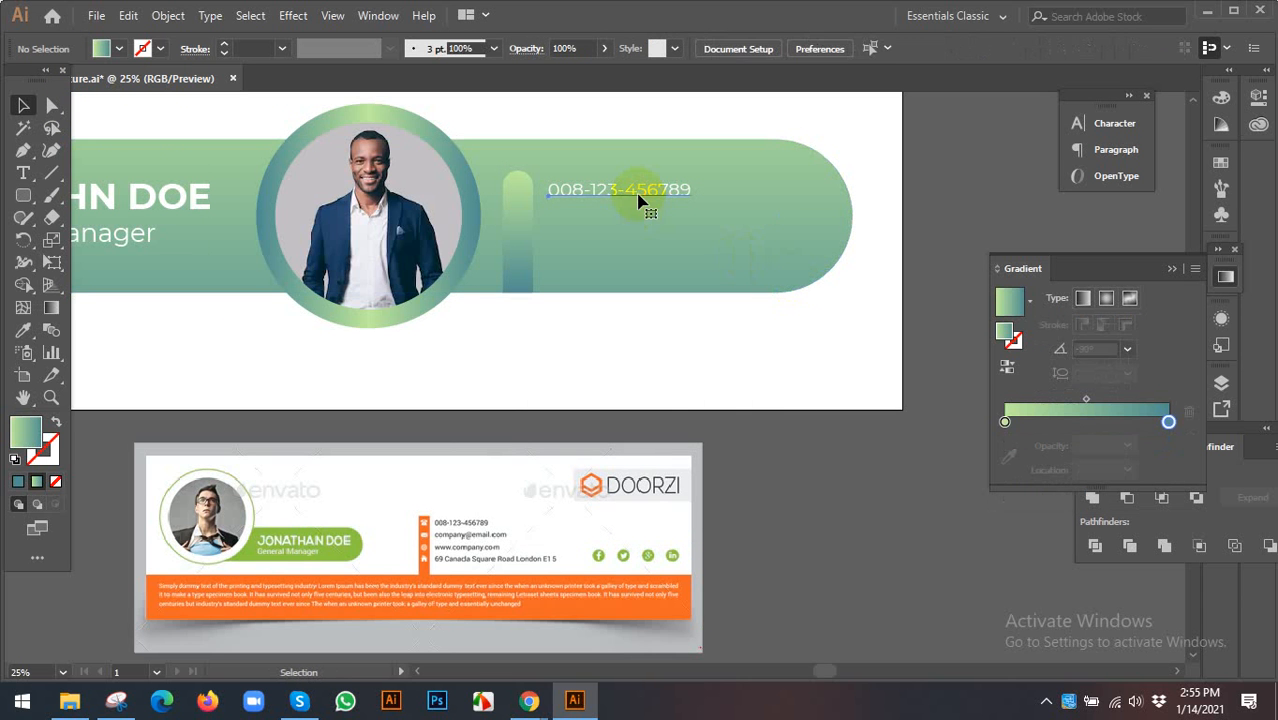
- Copy the phone line a short distance down and repeat it to stack five close lines
click(627, 190)
mouse_move(627, 193)
mouse_down()
mouse_move(608, 214)
mouse_move(621, 216)
mouse_up()
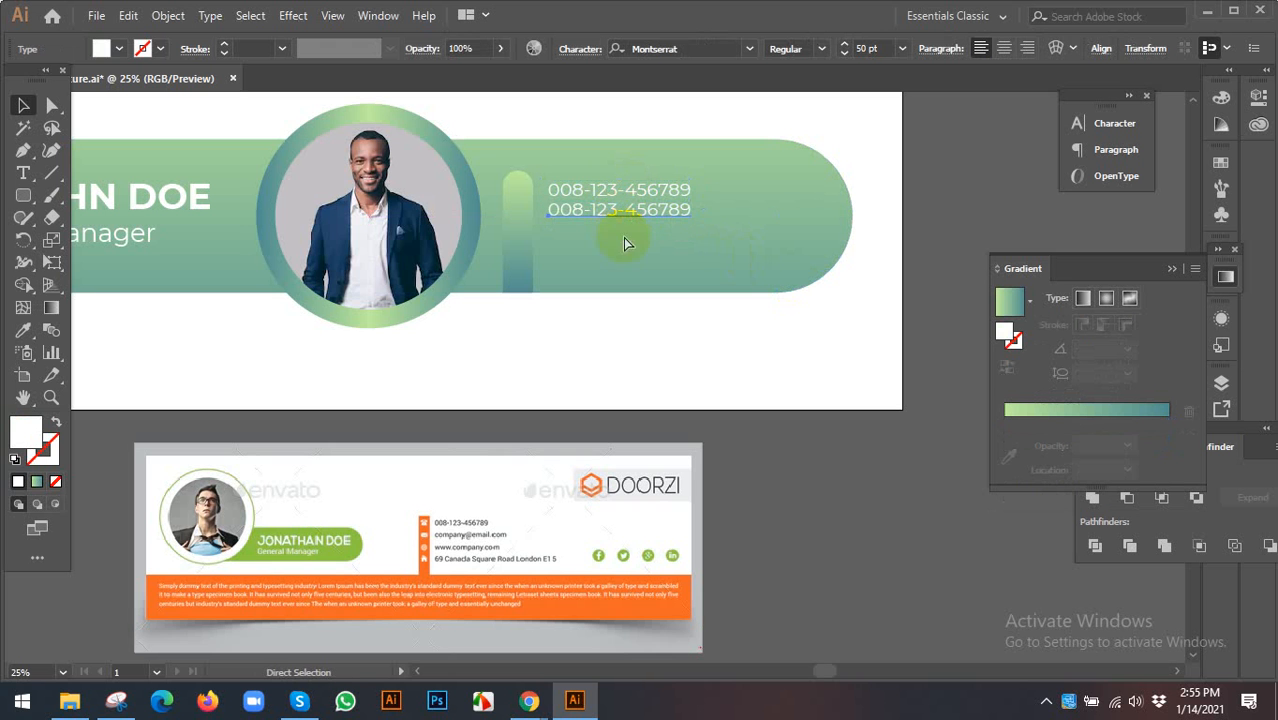
key(ctrl+d)
key(ctrl+d)
key(ctrl+d)
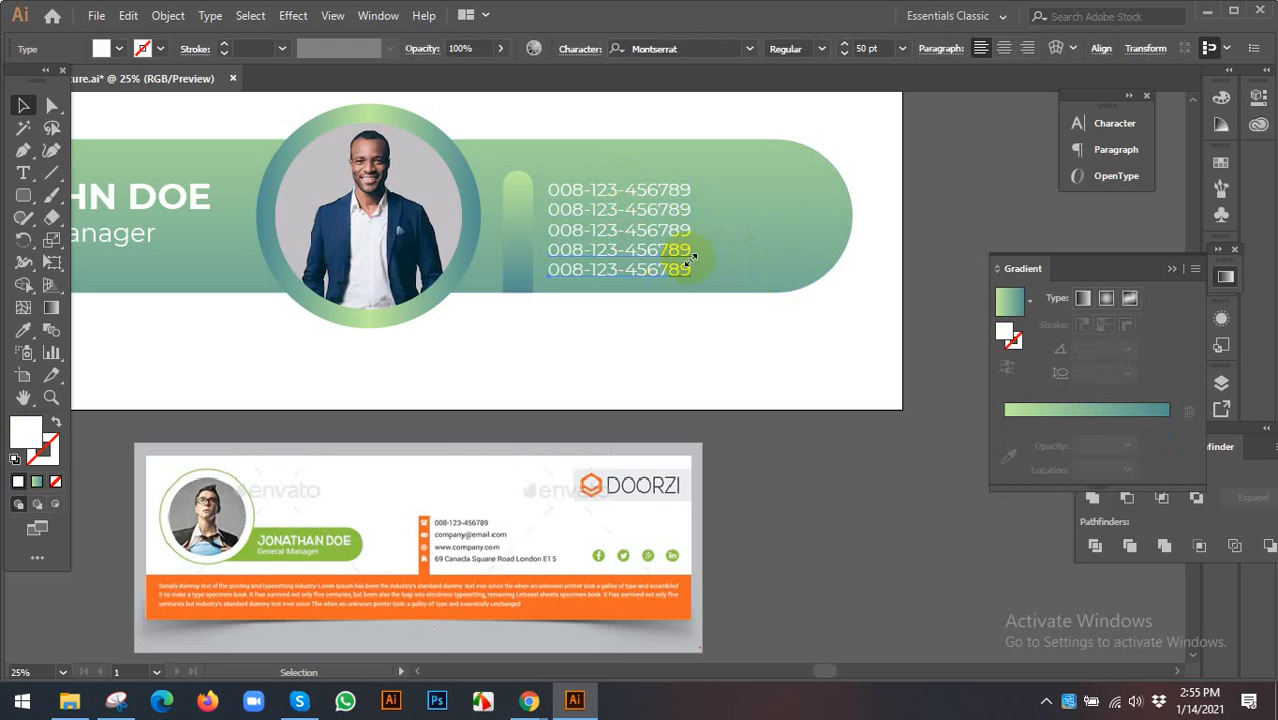
click(764, 343)
scroll(620, 240, up, 1)
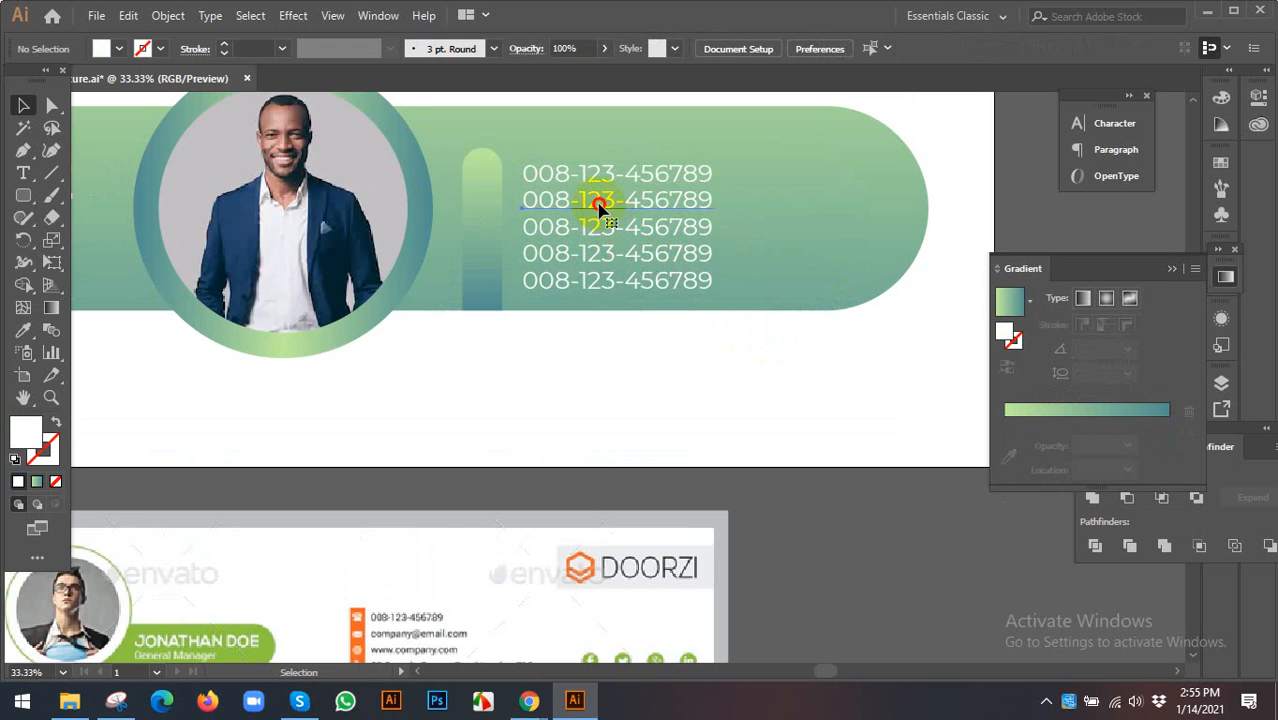
double_click(603, 205)
double_click(598, 201)
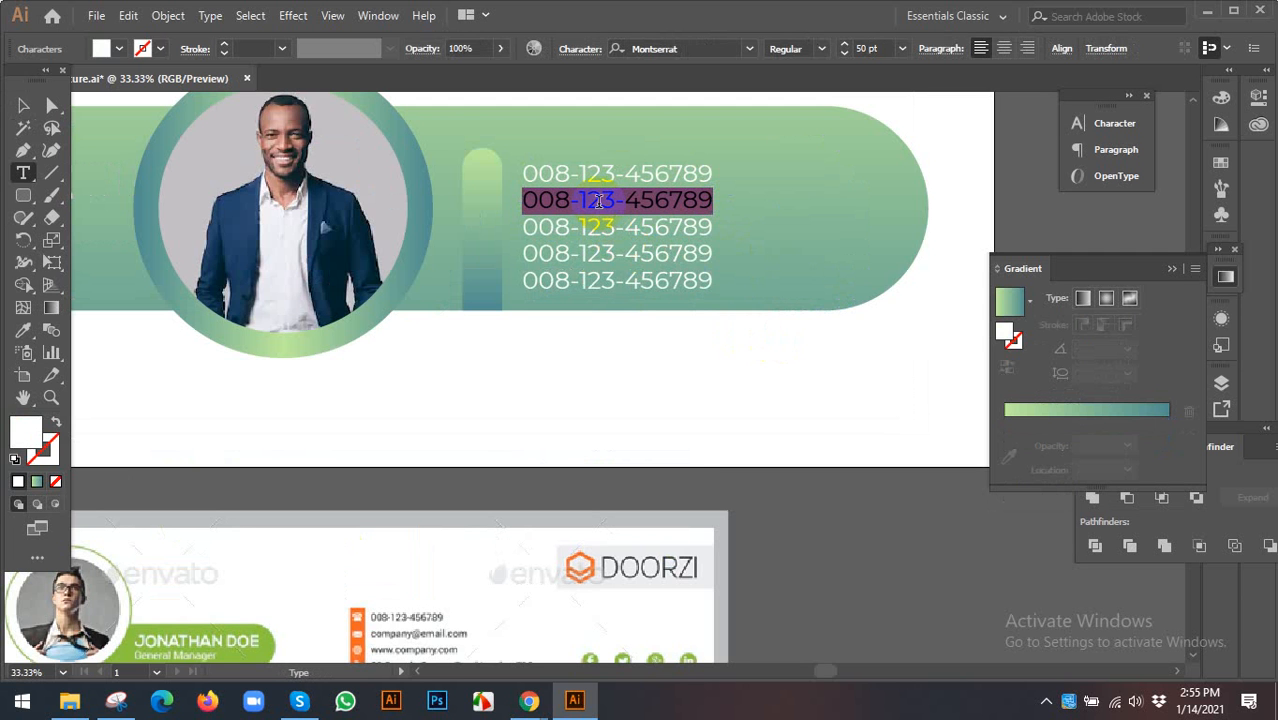
text(compan)
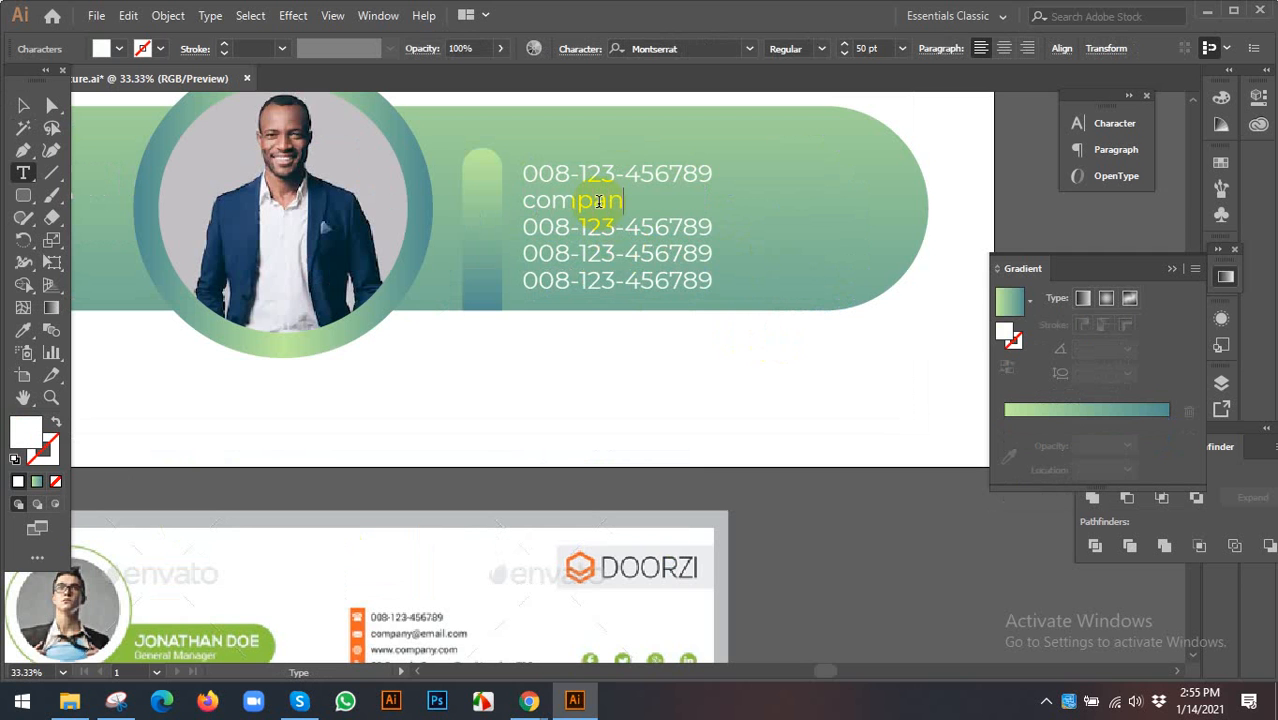
text(y@email.com)
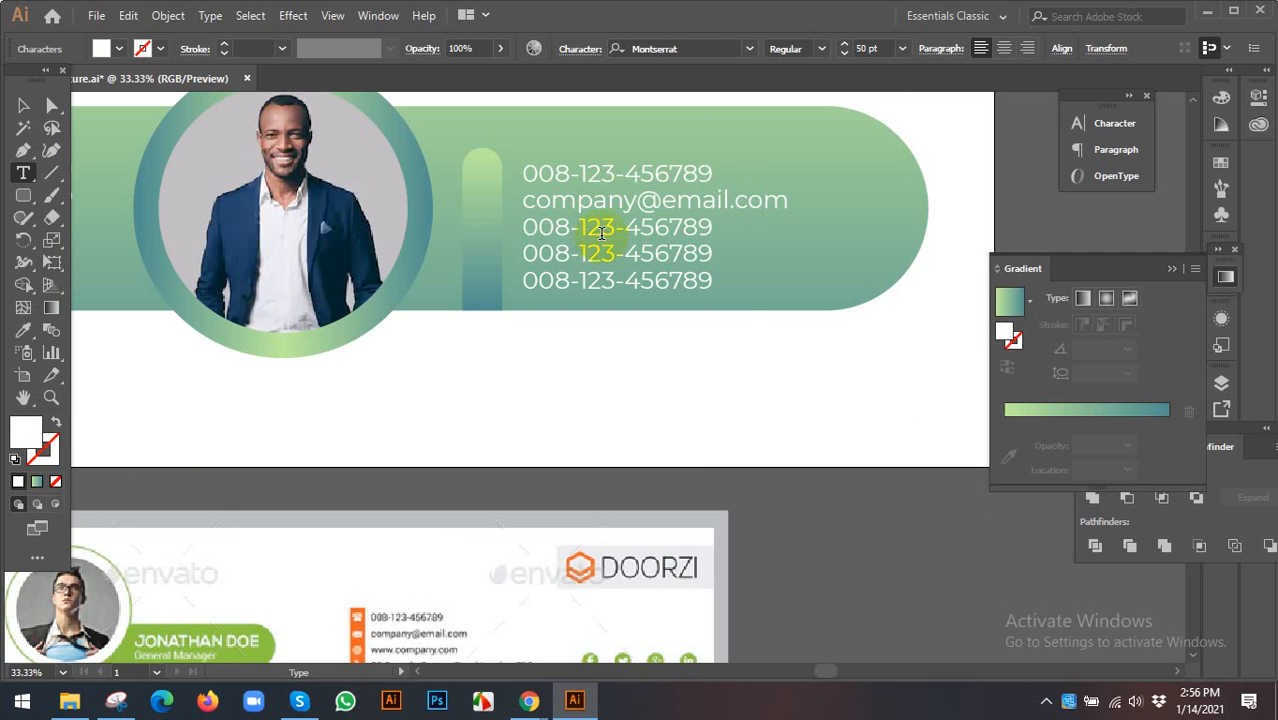
triple_click(601, 228)
text(ww)
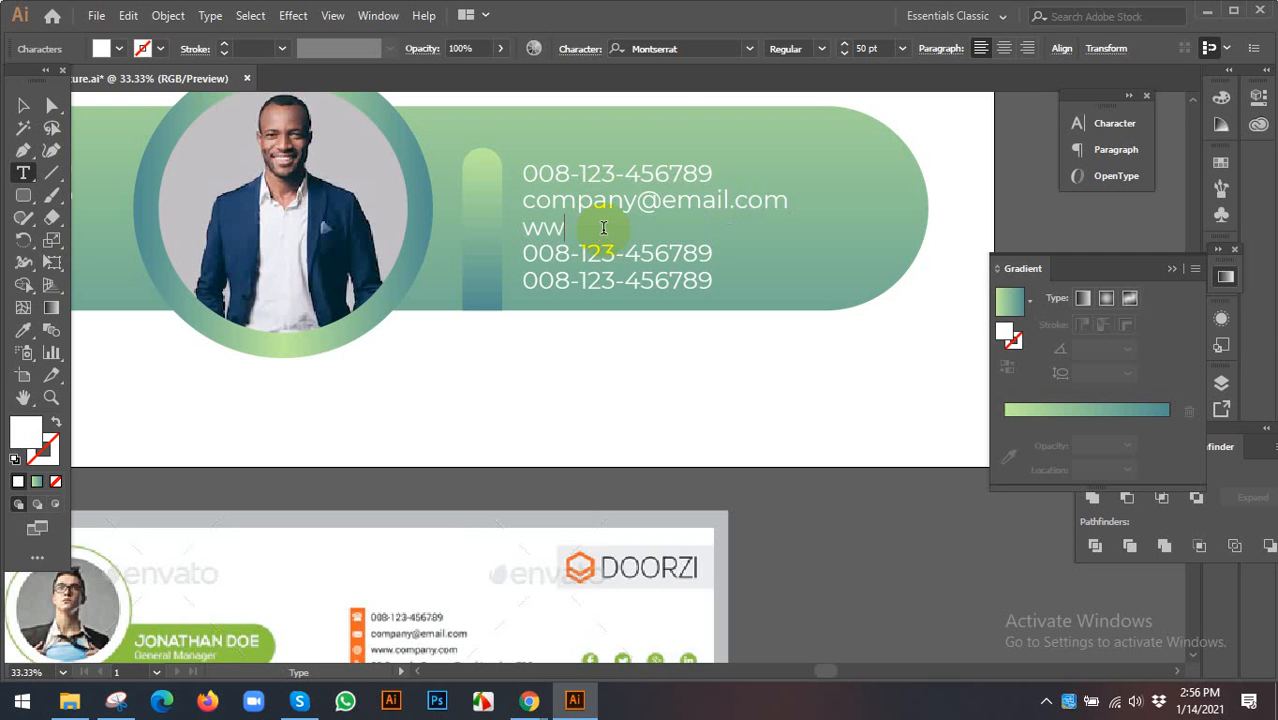
text(w.company.)
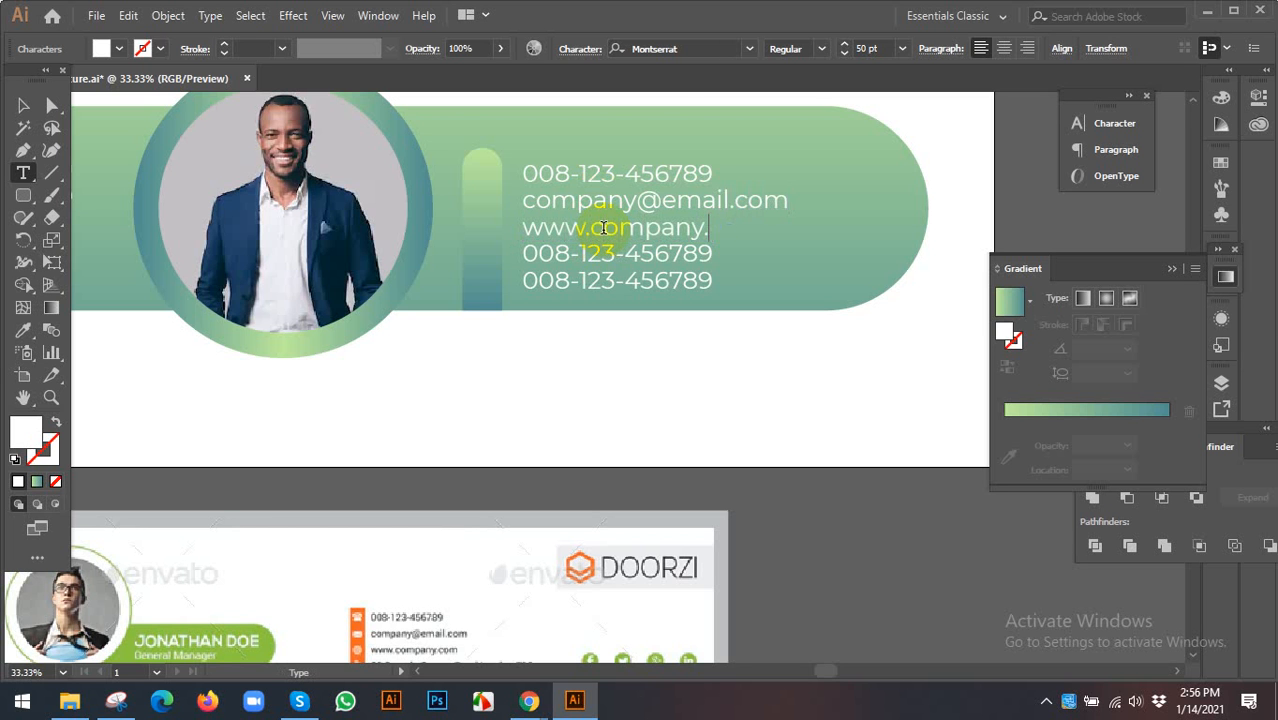
text(com)
- Replace the fourth line's text with a sample street address
scroll(604, 227, down, 2)
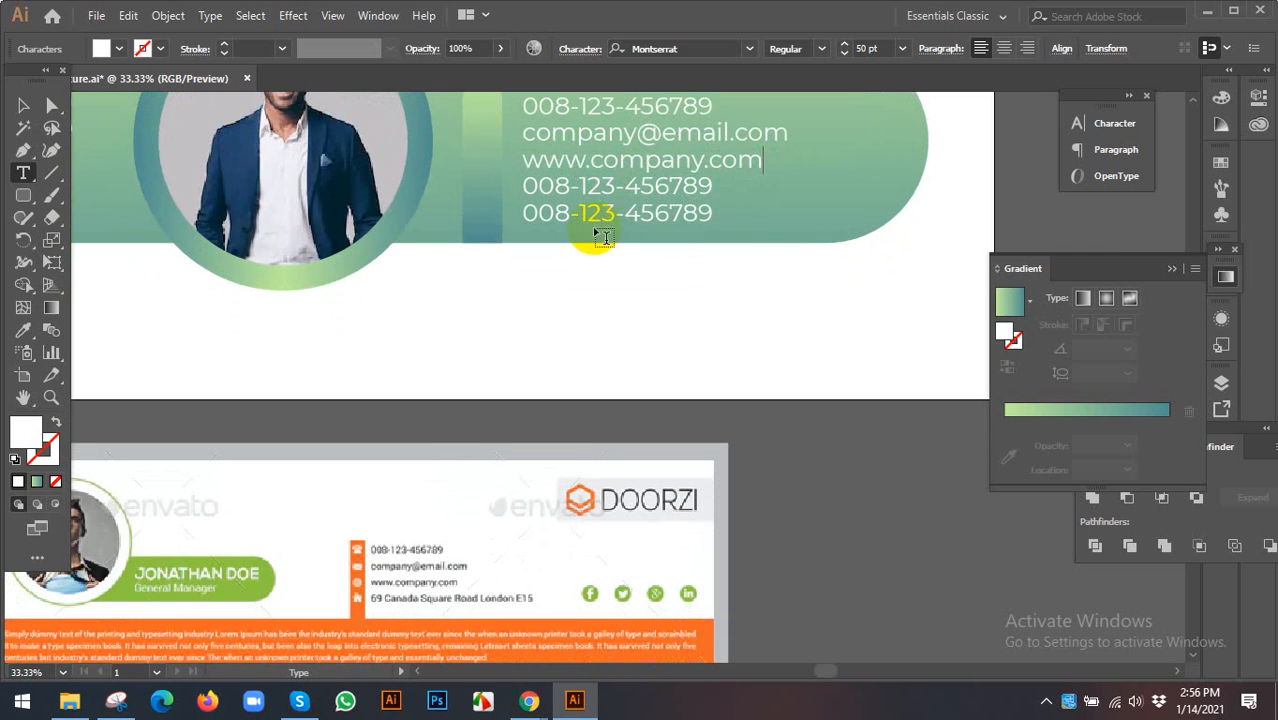
triple_click(596, 185)
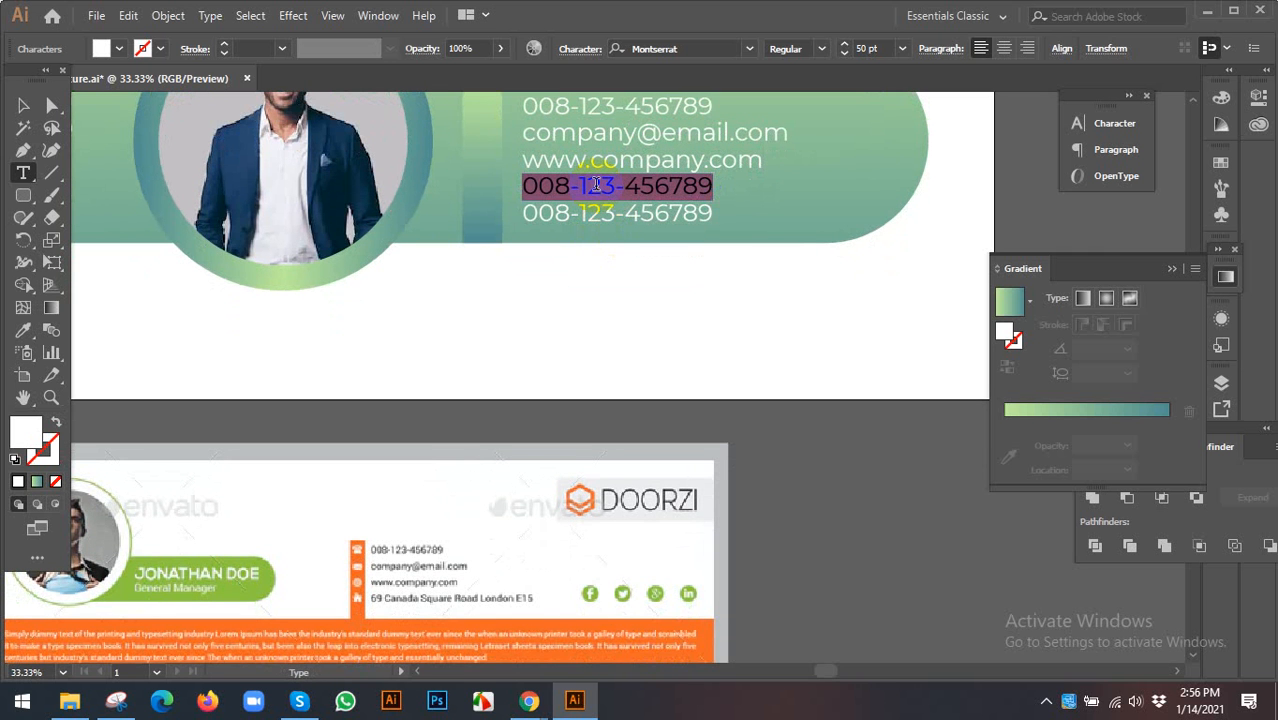
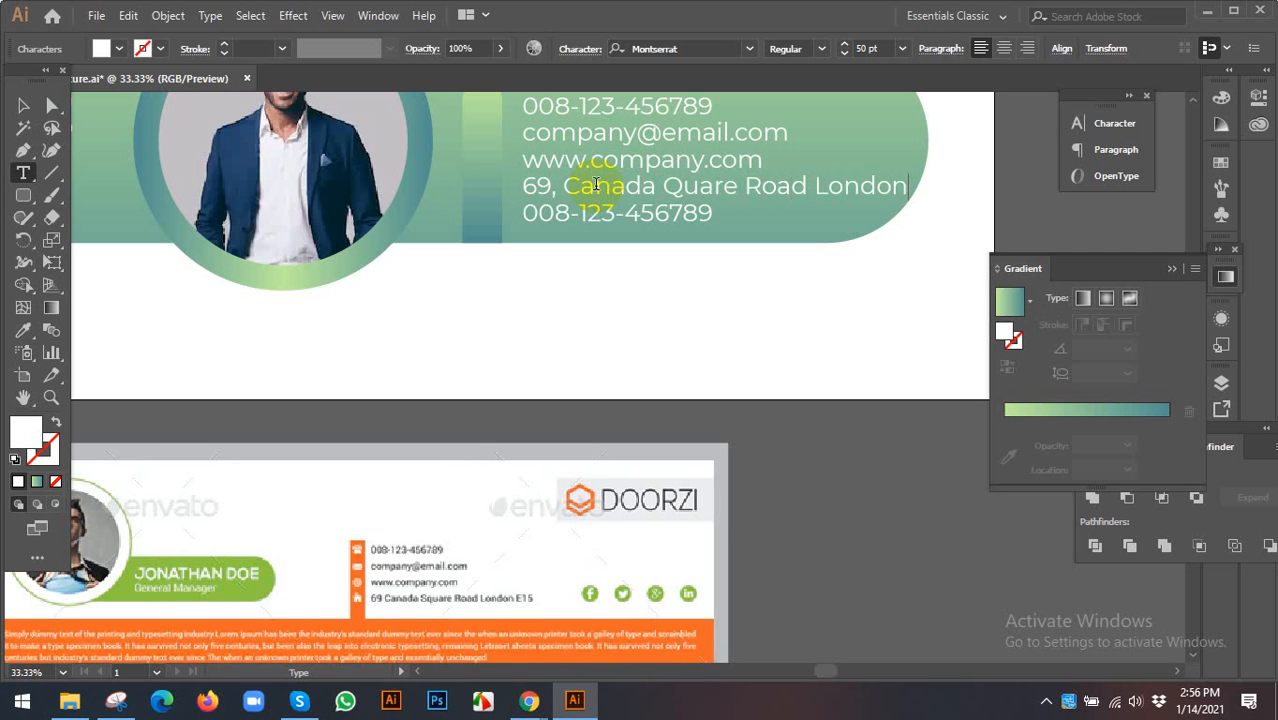
click(23, 105)
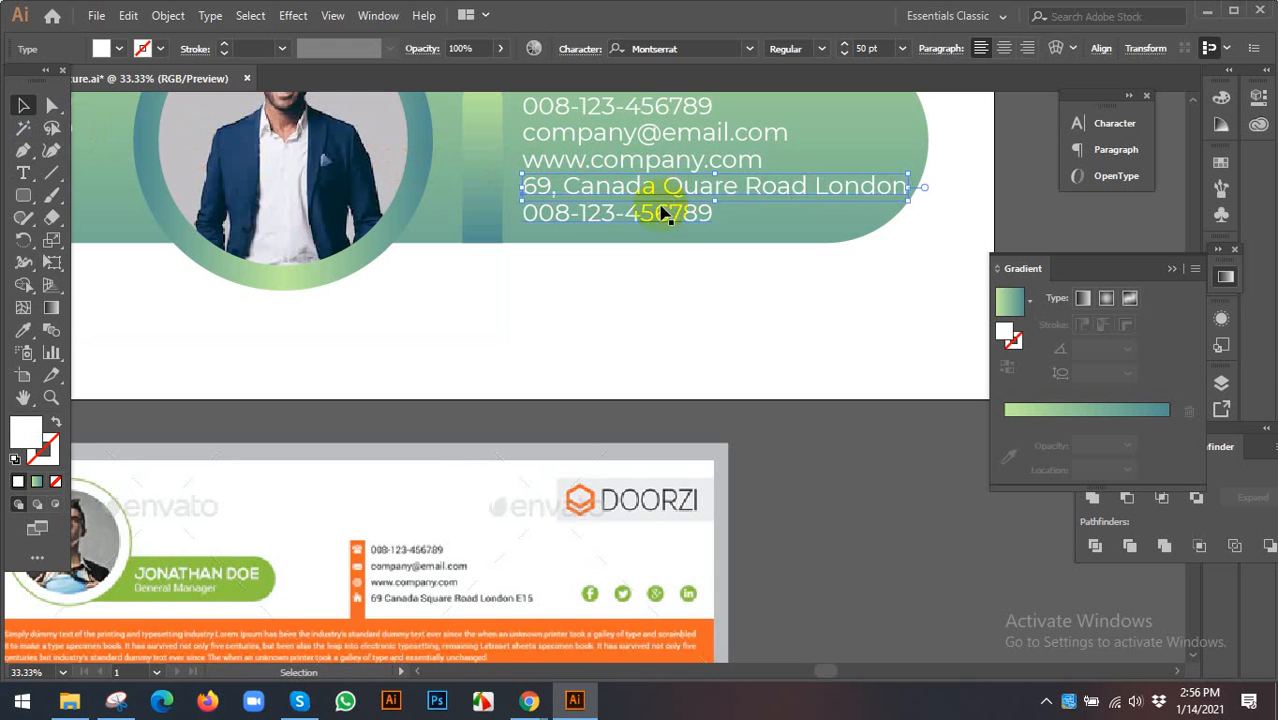
click(650, 216)
- Delete the extra phone line and move the address and website lines lower on the pill
key(Delete)
scroll(638, 222, up, 1)
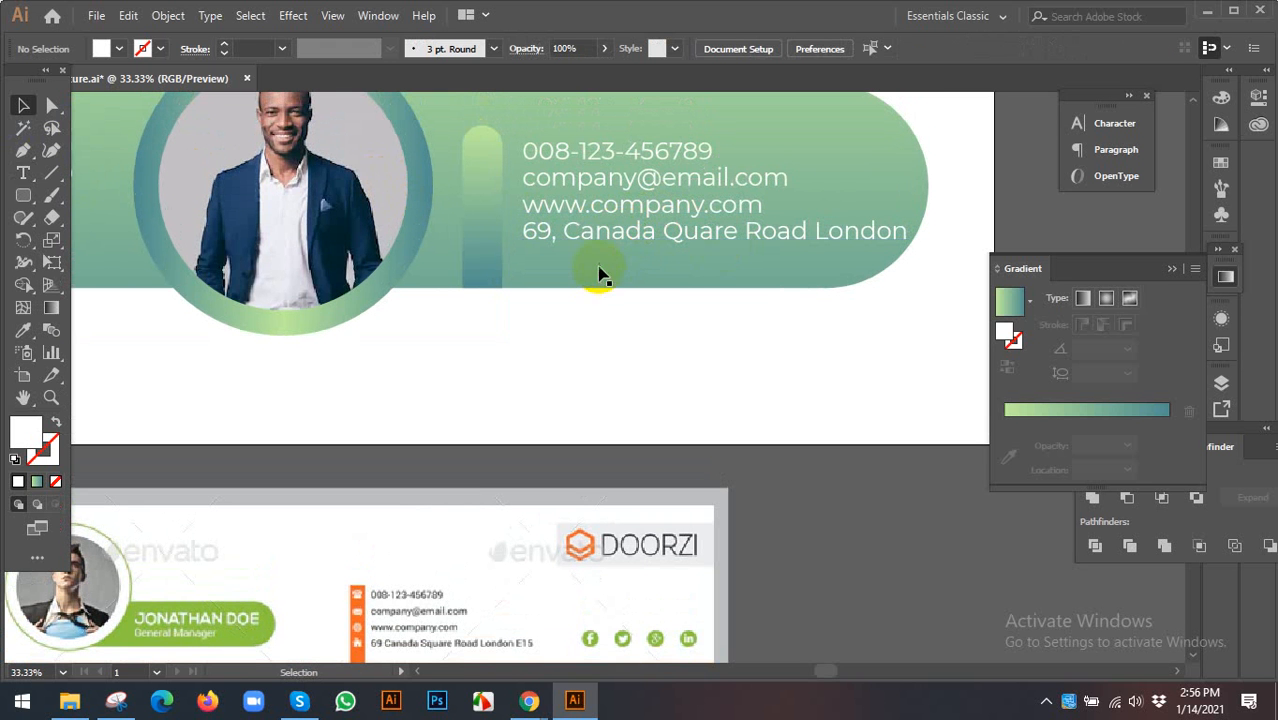
mouse_move(590, 232)
mouse_down()
mouse_move(594, 255)
mouse_move(605, 229)
mouse_up()
click(701, 219)
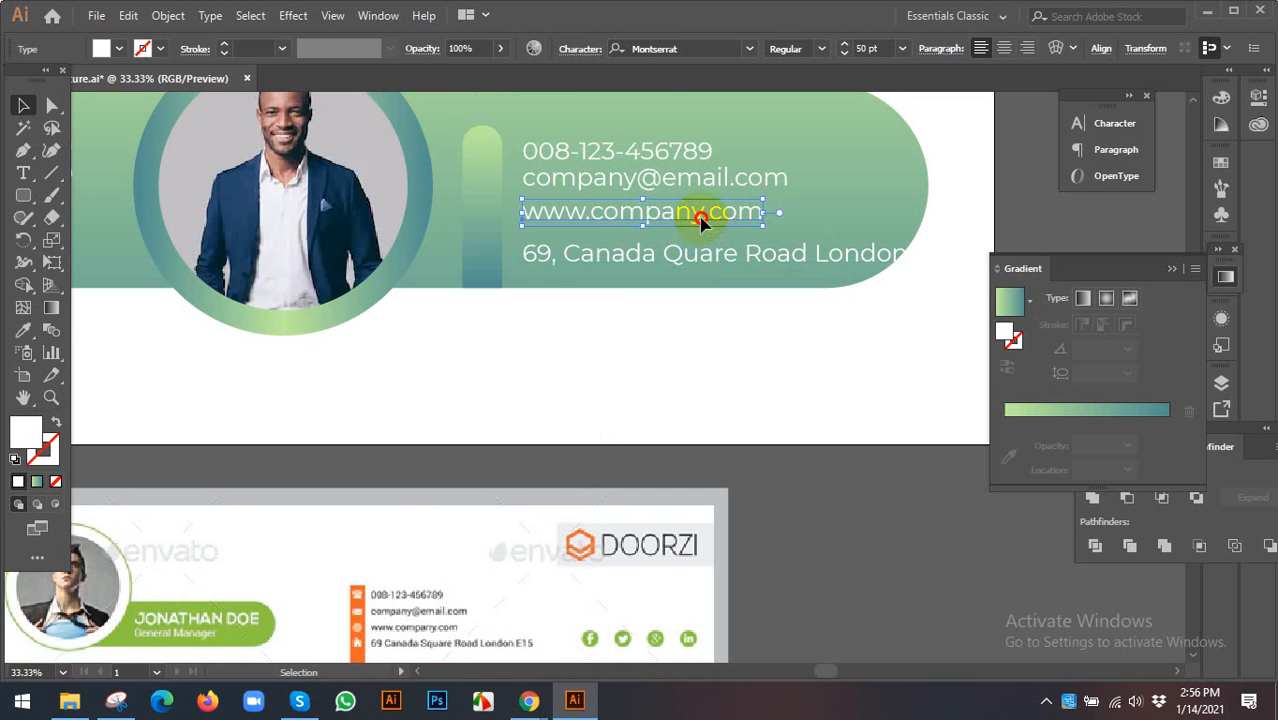
drag(701, 222, 643, 260)
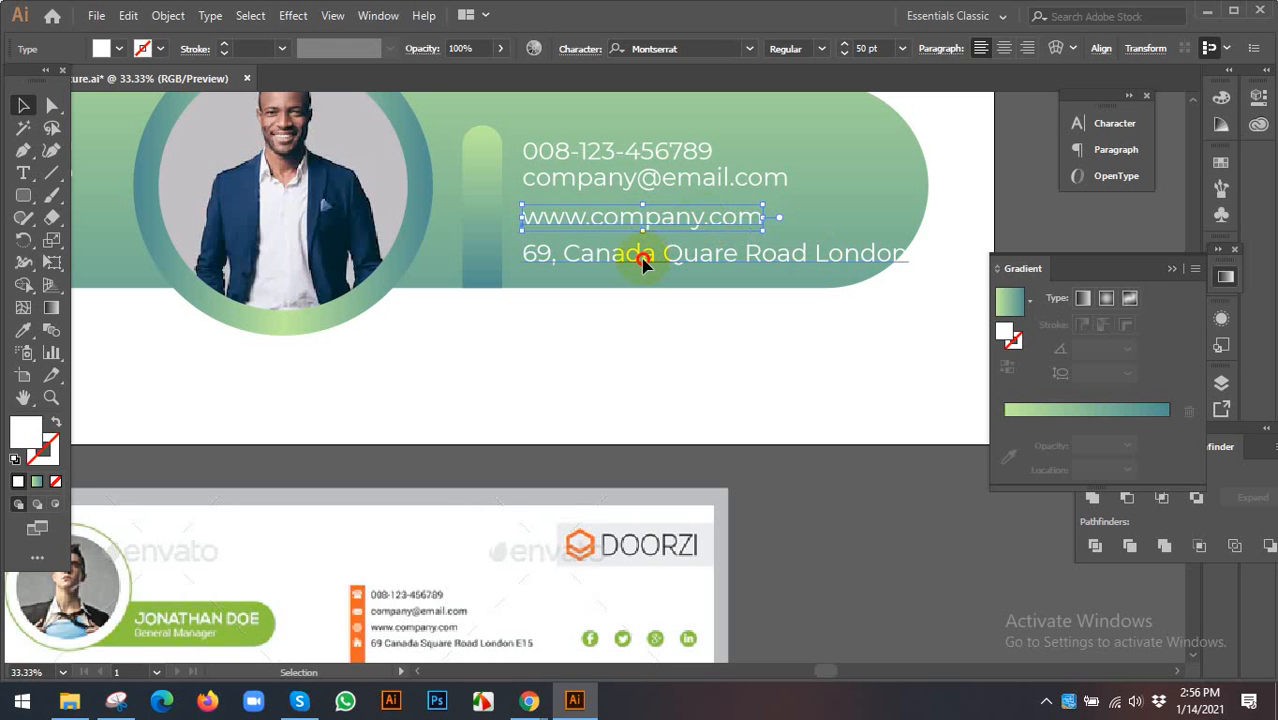
click(643, 260)
drag(606, 298, 668, 152)
- Try aligning and distributing the lines against the address line, then undo the collapsed result
click(1061, 48)
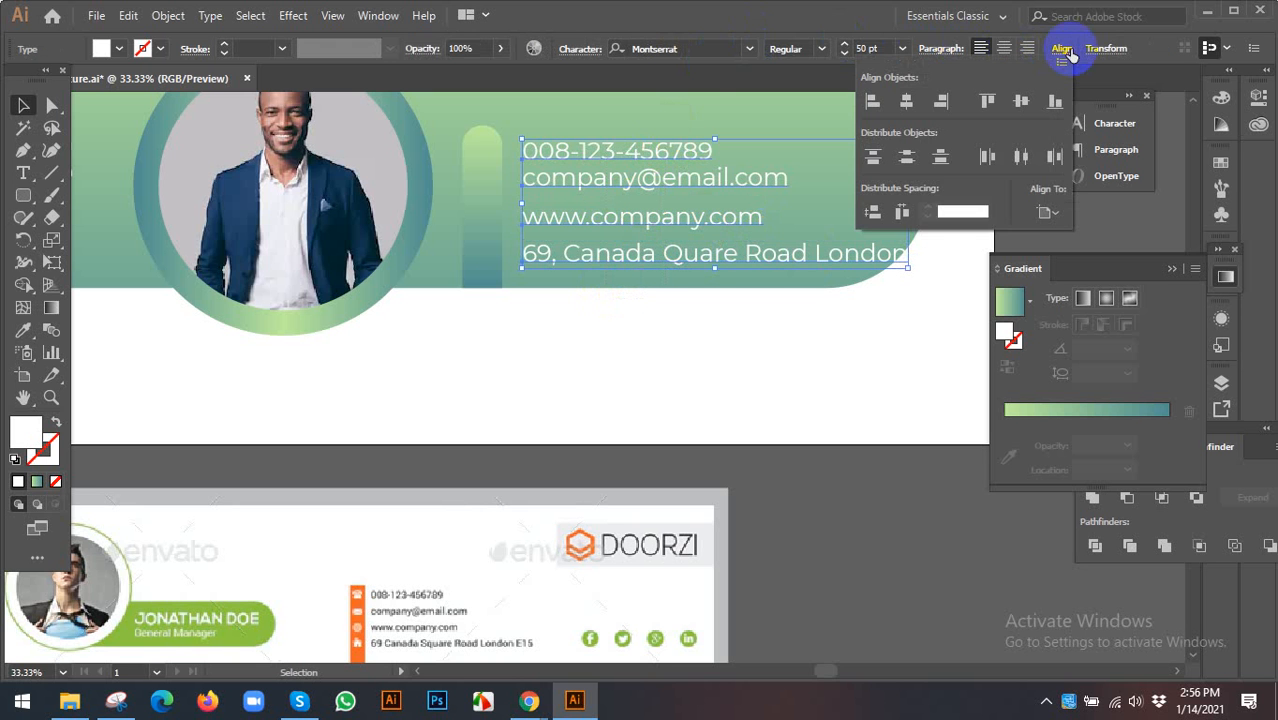
click(1046, 212)
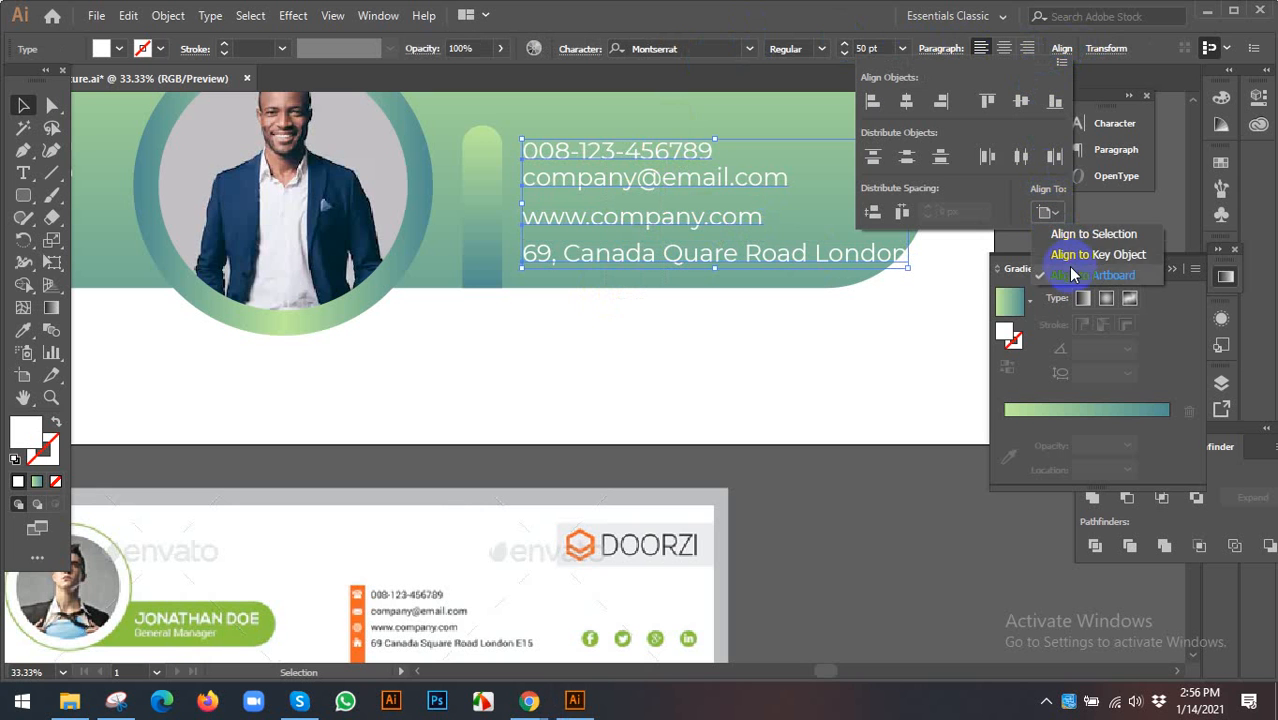
click(1067, 256)
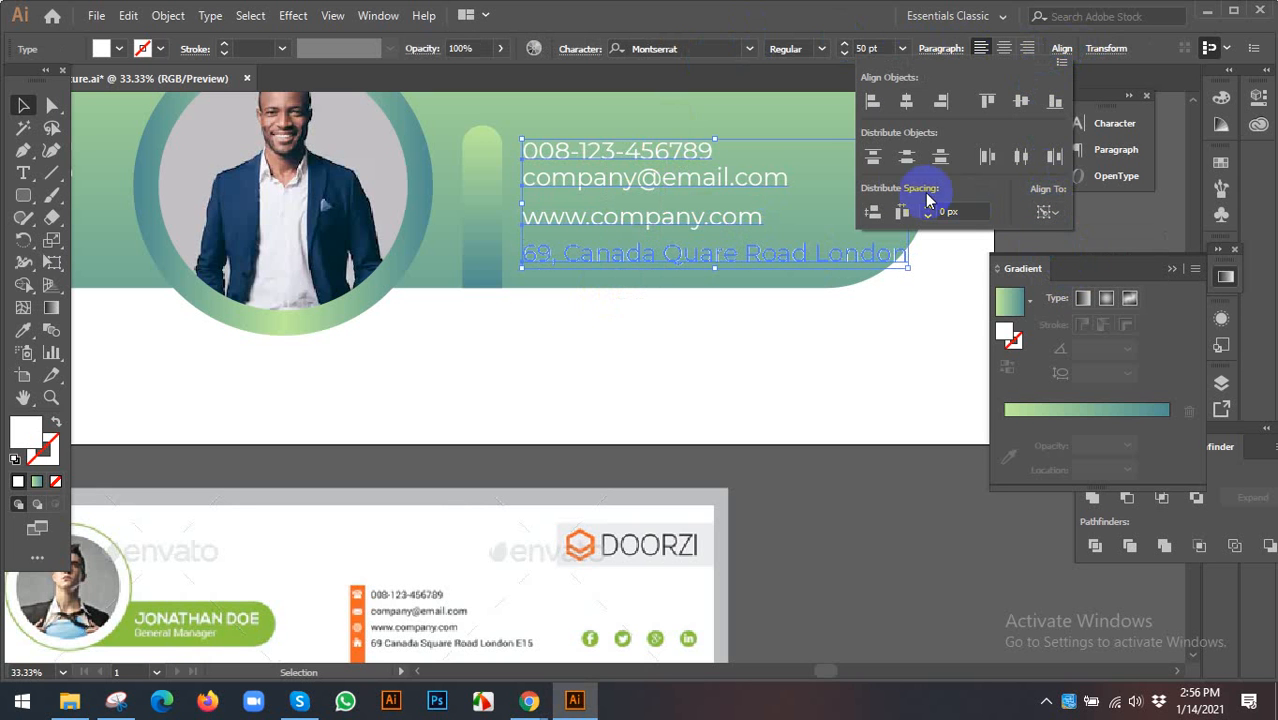
click(906, 104)
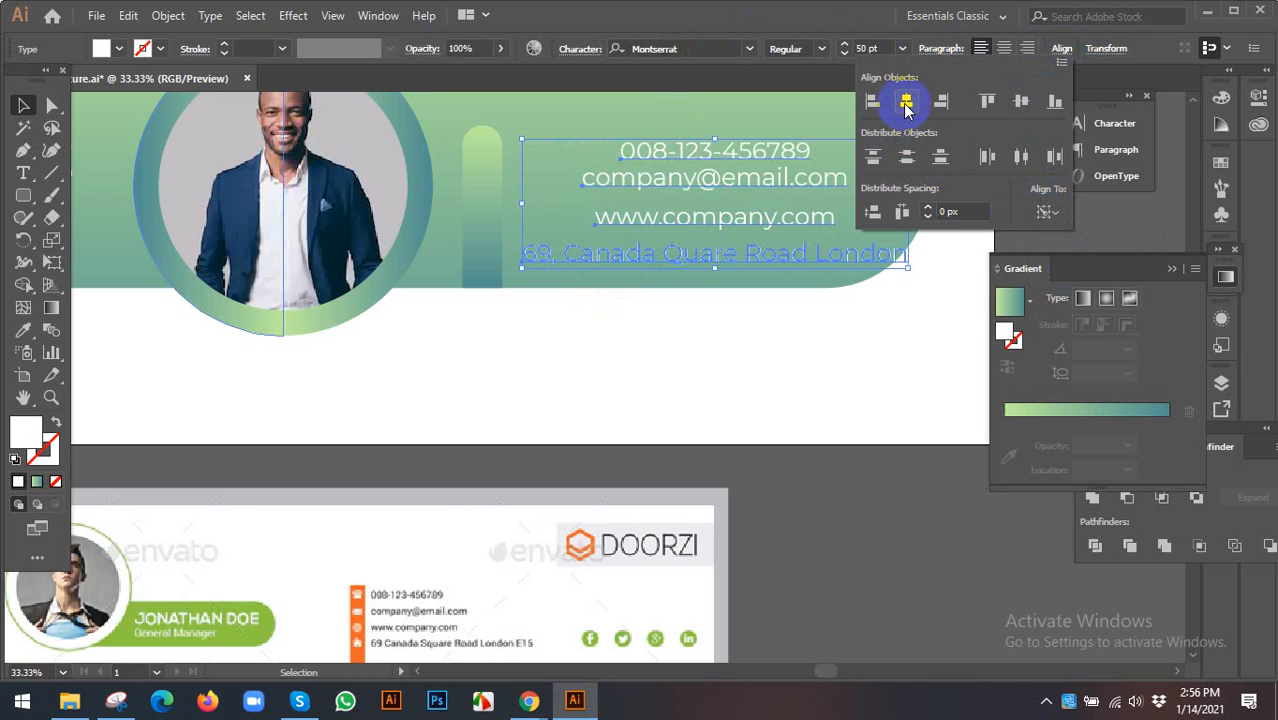
click(872, 101)
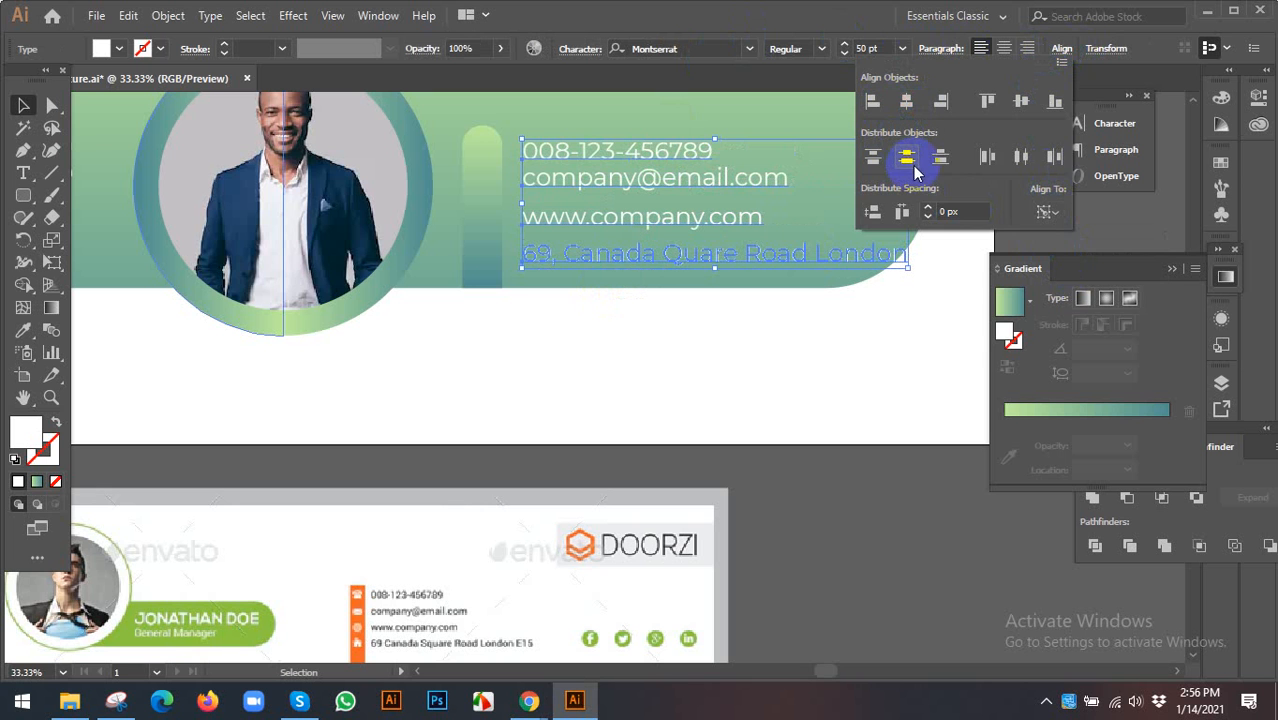
click(910, 168)
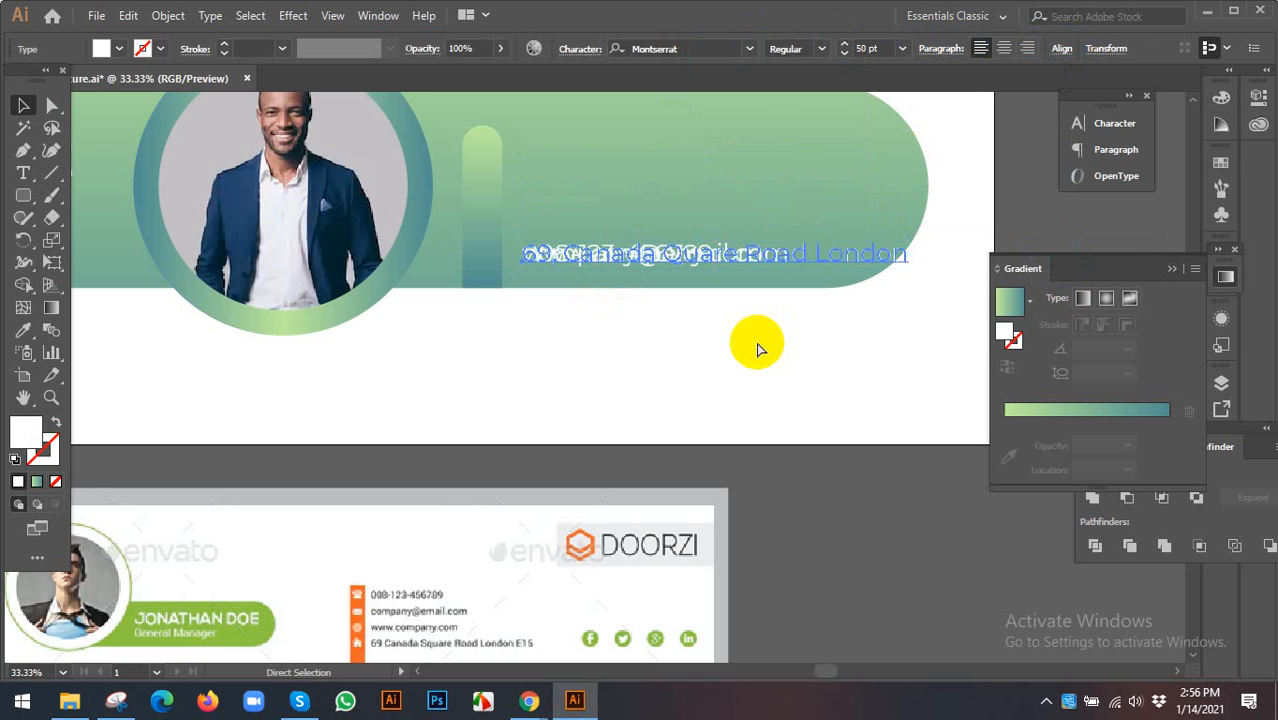
key(ctrl+z)
- Distribute the four contact lines evenly by vertical centre, aligned to the selection
click(1060, 52)
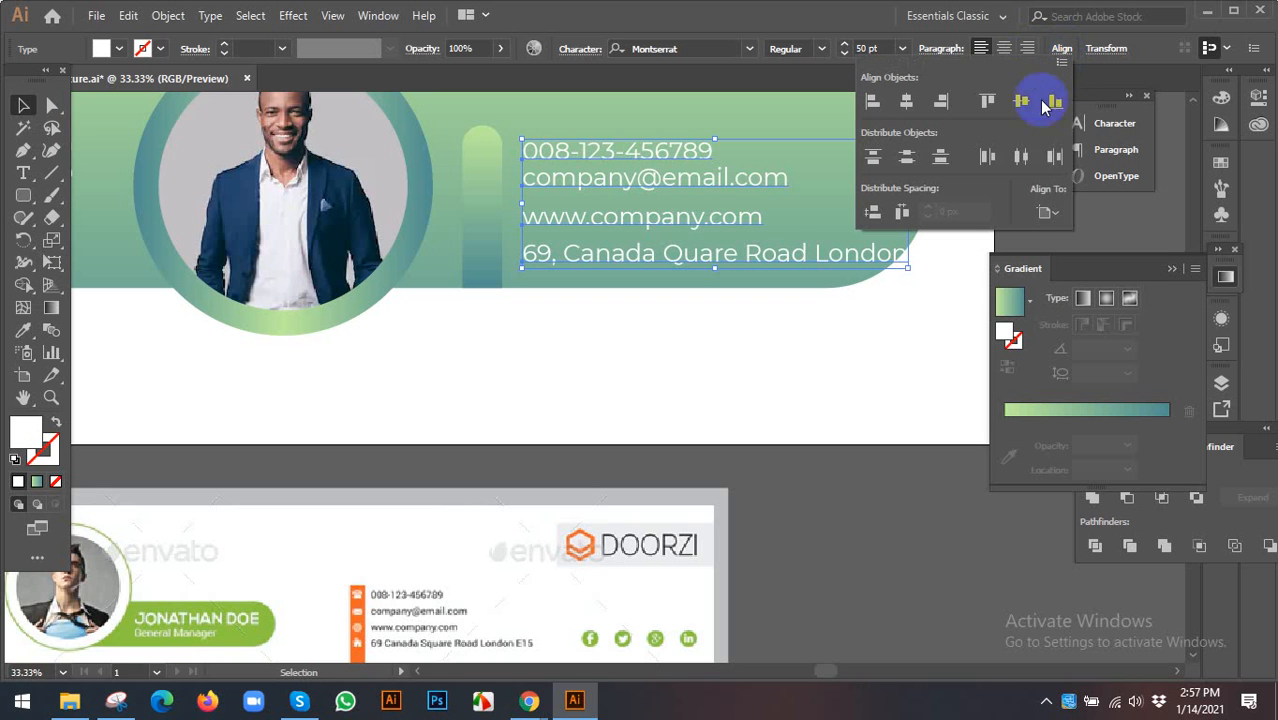
click(1047, 212)
click(1078, 235)
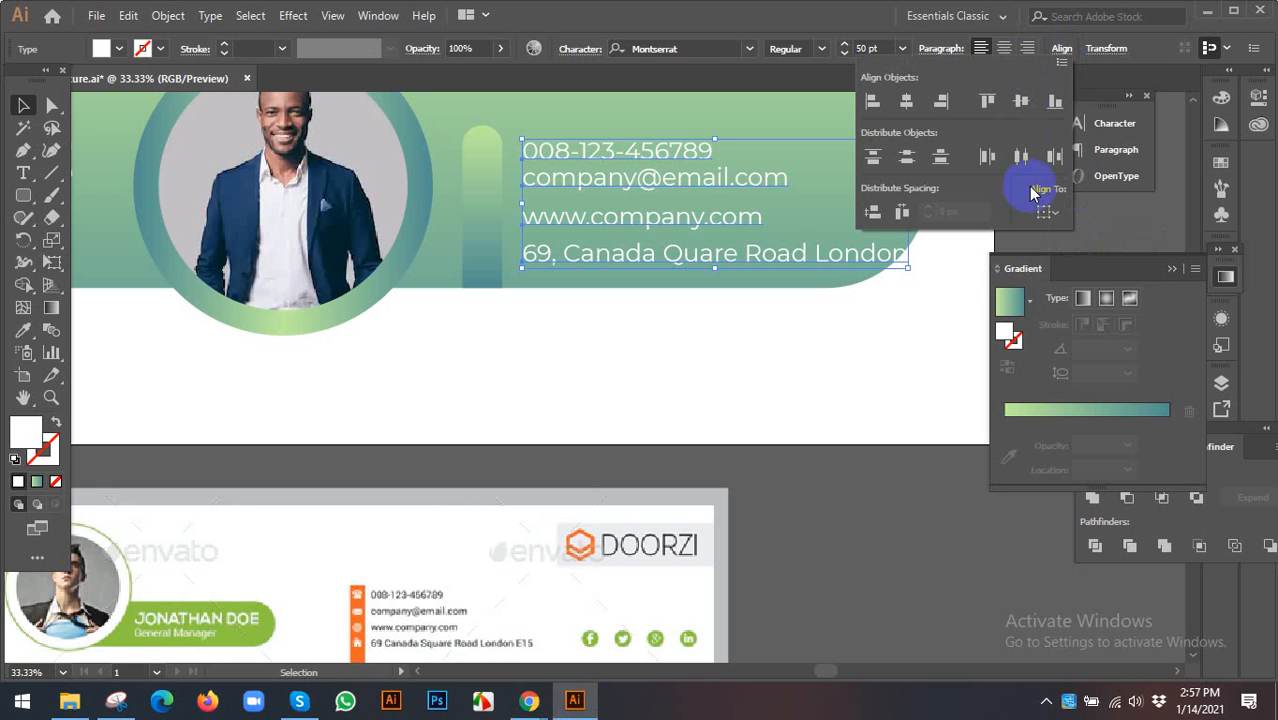
click(907, 160)
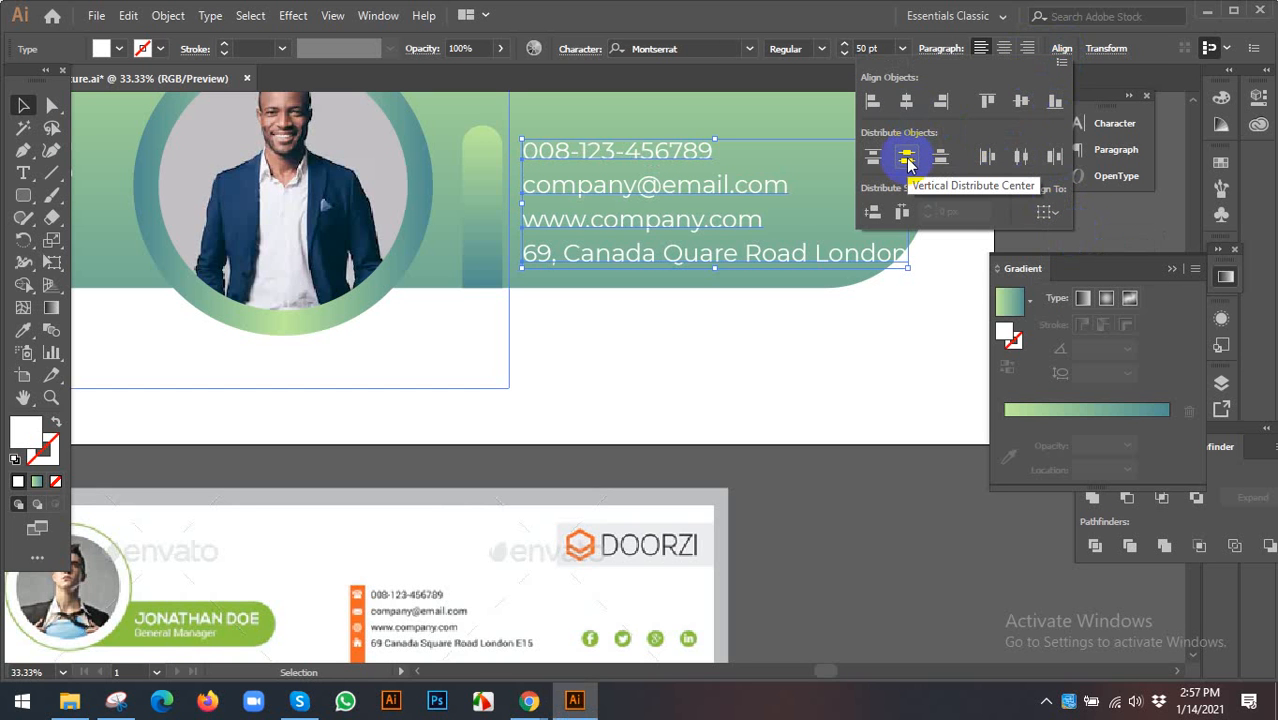
click(646, 365)
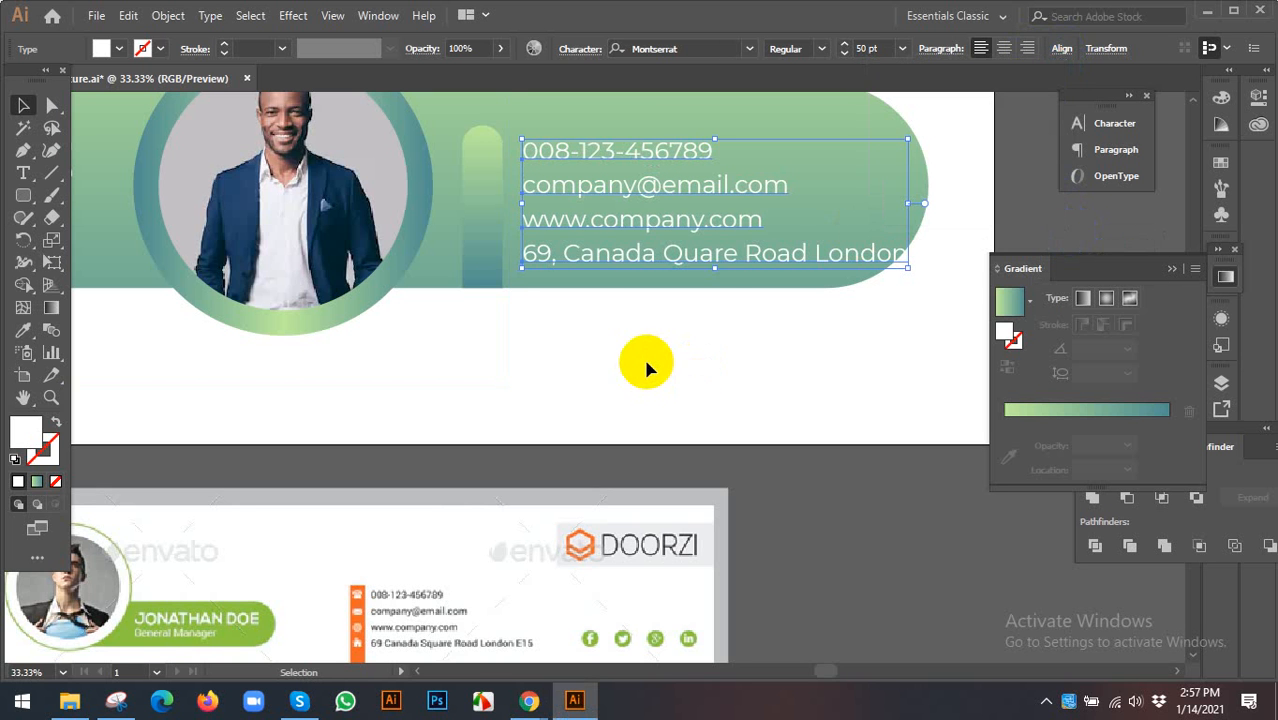
click(733, 271)
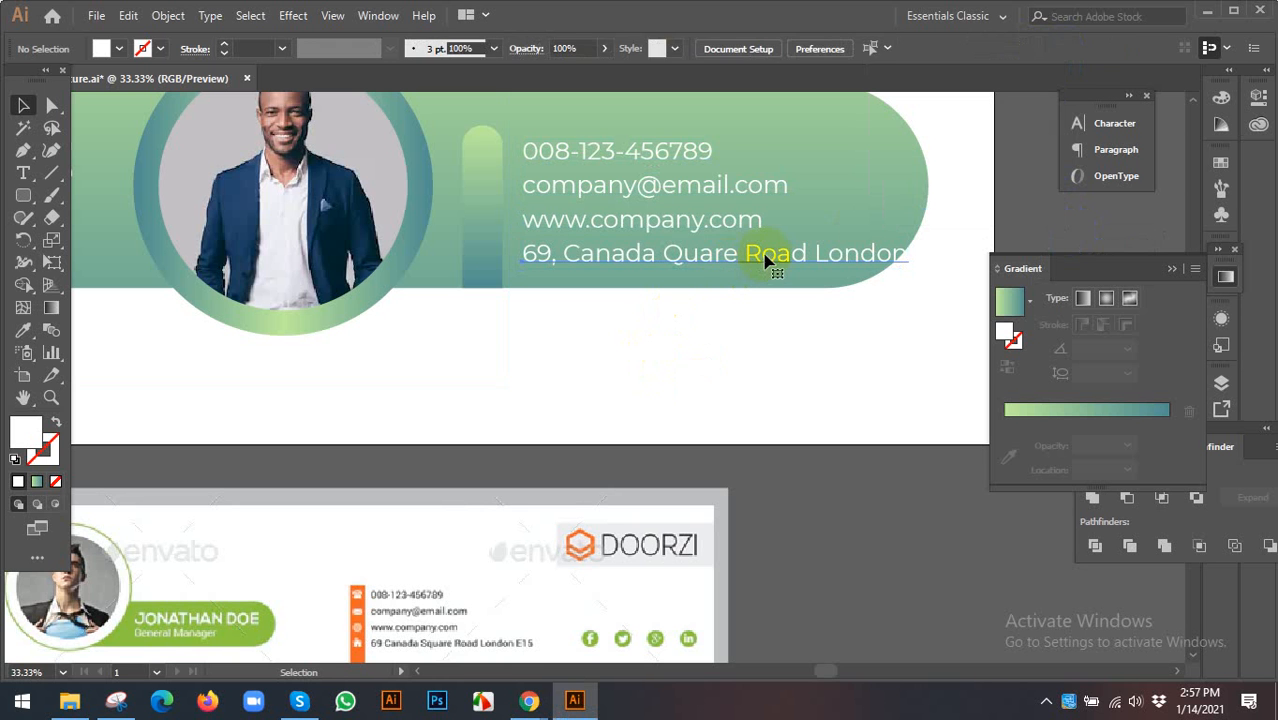
click(707, 249)
double_click(684, 151)
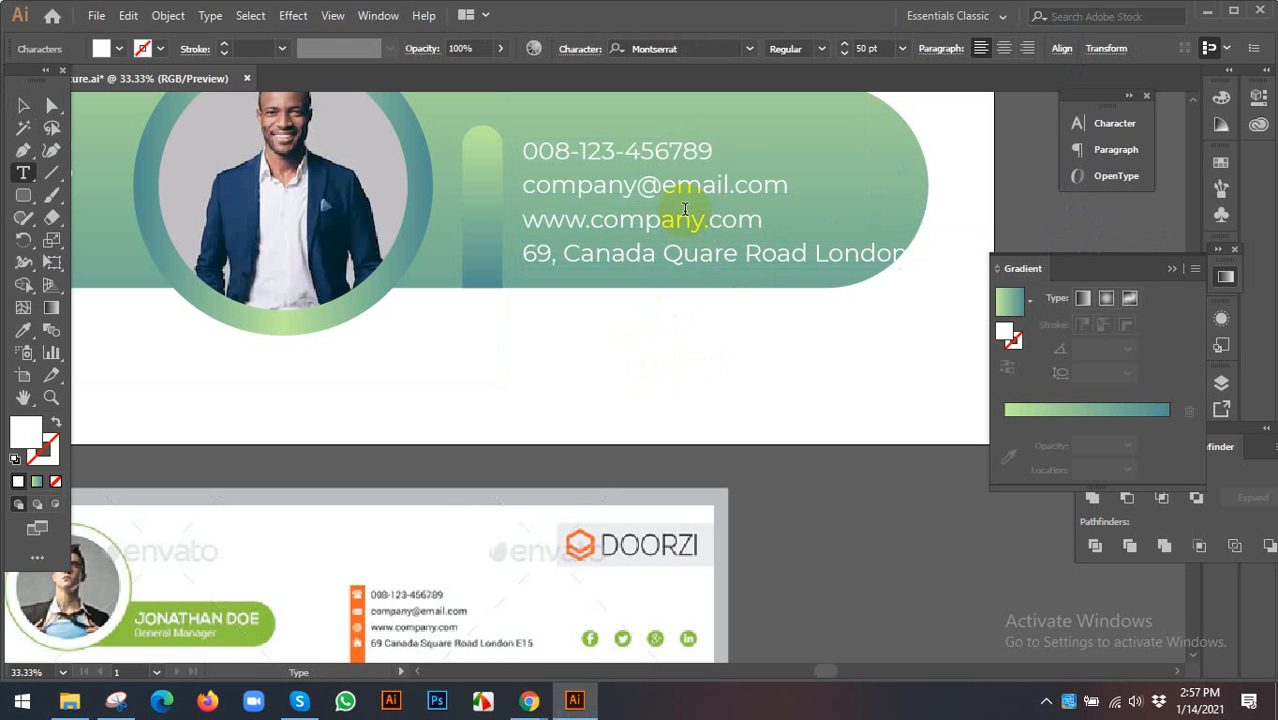
- Select all four contact lines and lower their font size to 45 pt
click(23, 105)
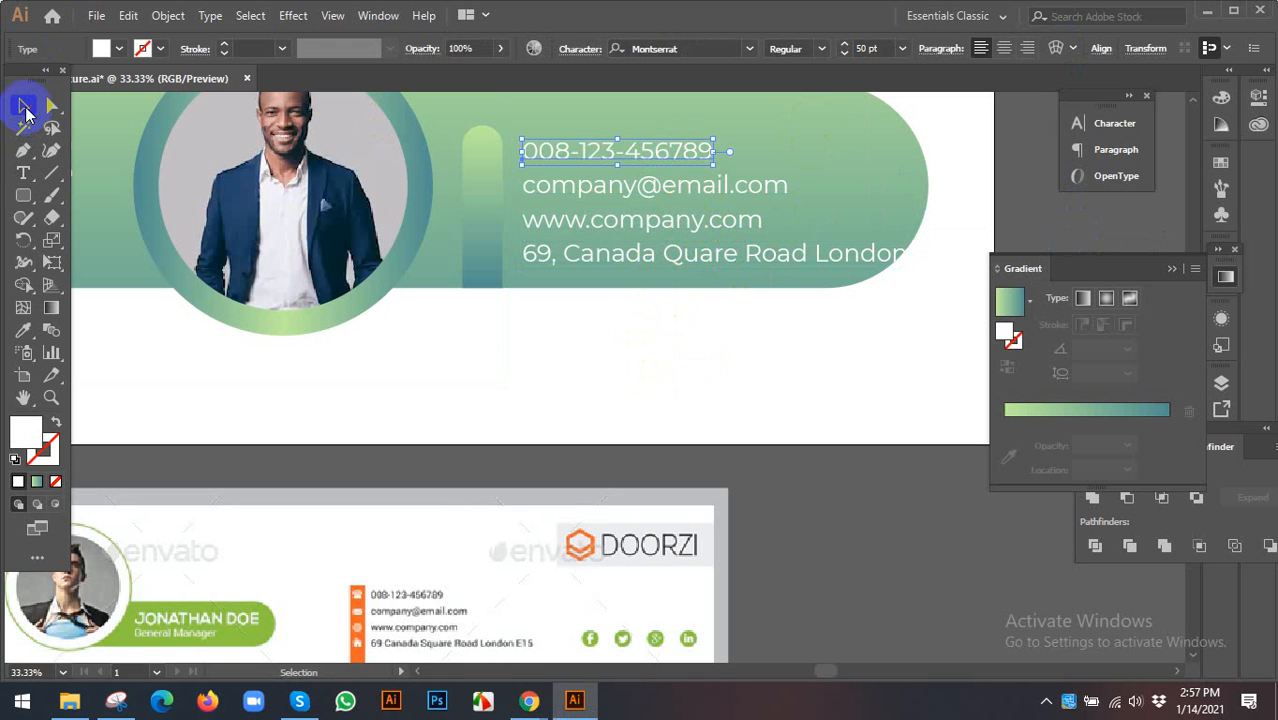
shift+click(610, 190)
shift+click(644, 222)
shift+click(644, 258)
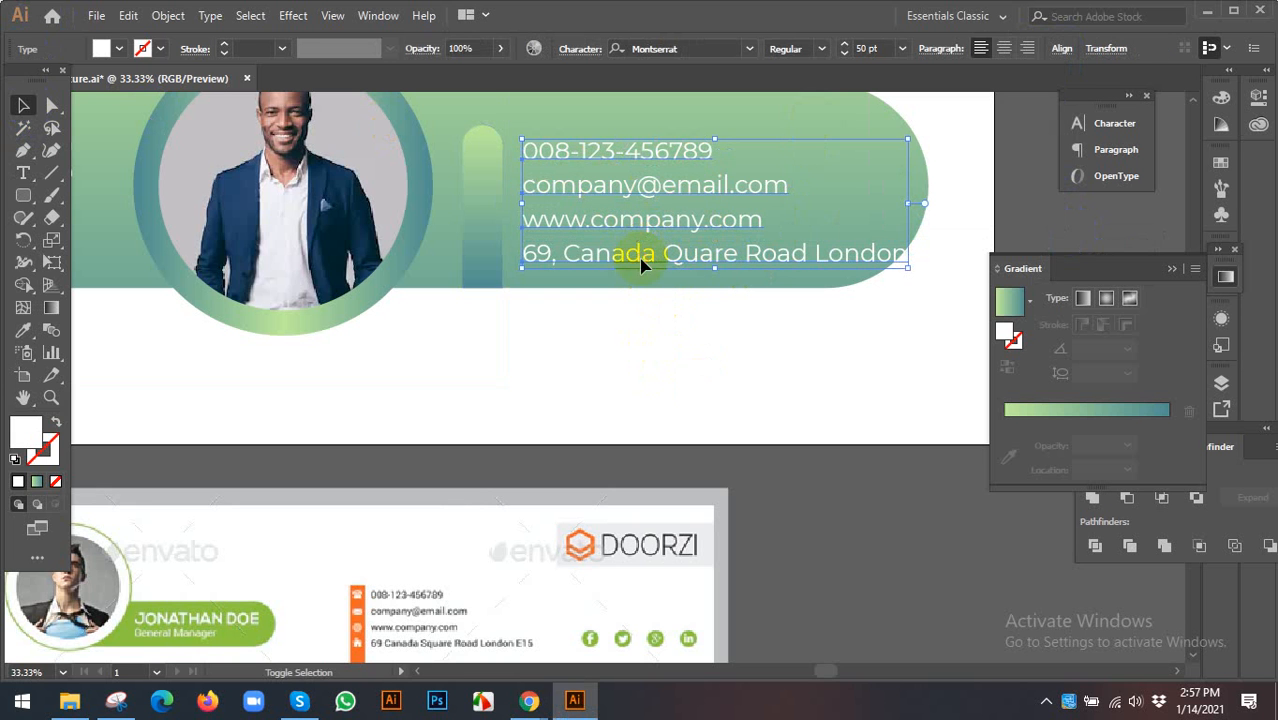
click(866, 48)
key(Down)
key(Down)
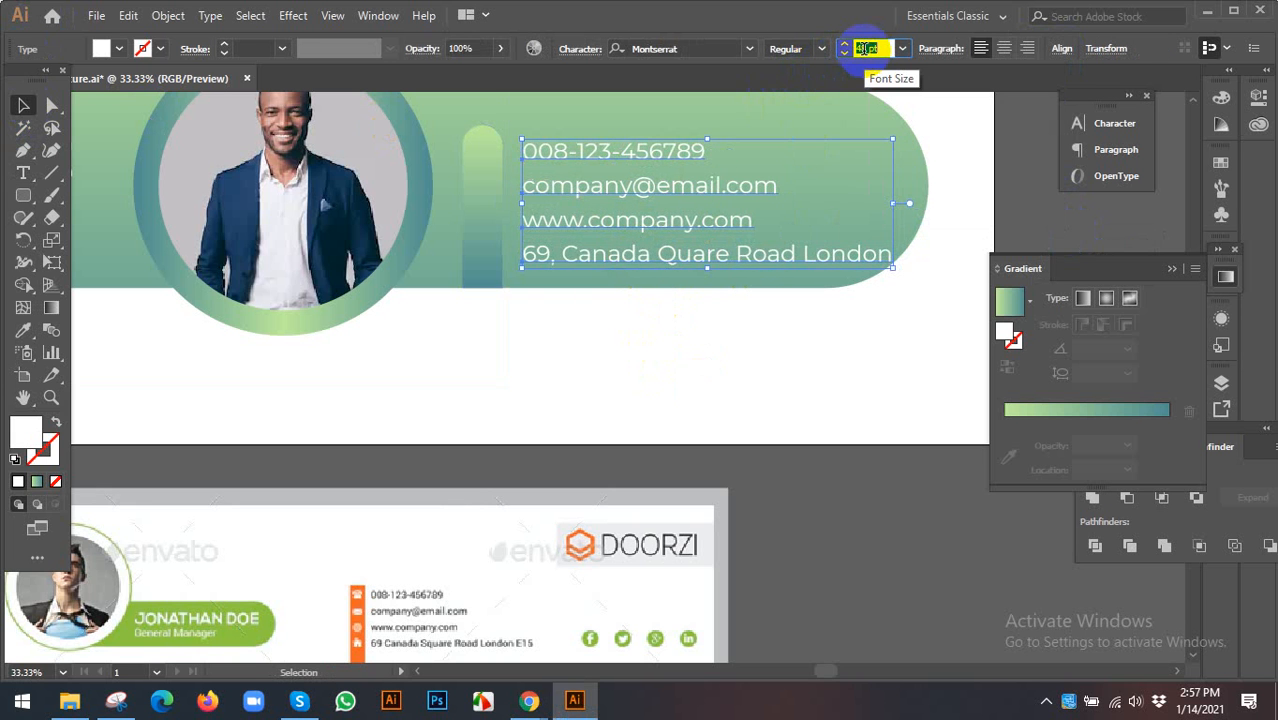
key(Down)
key(Down)
key(Down)
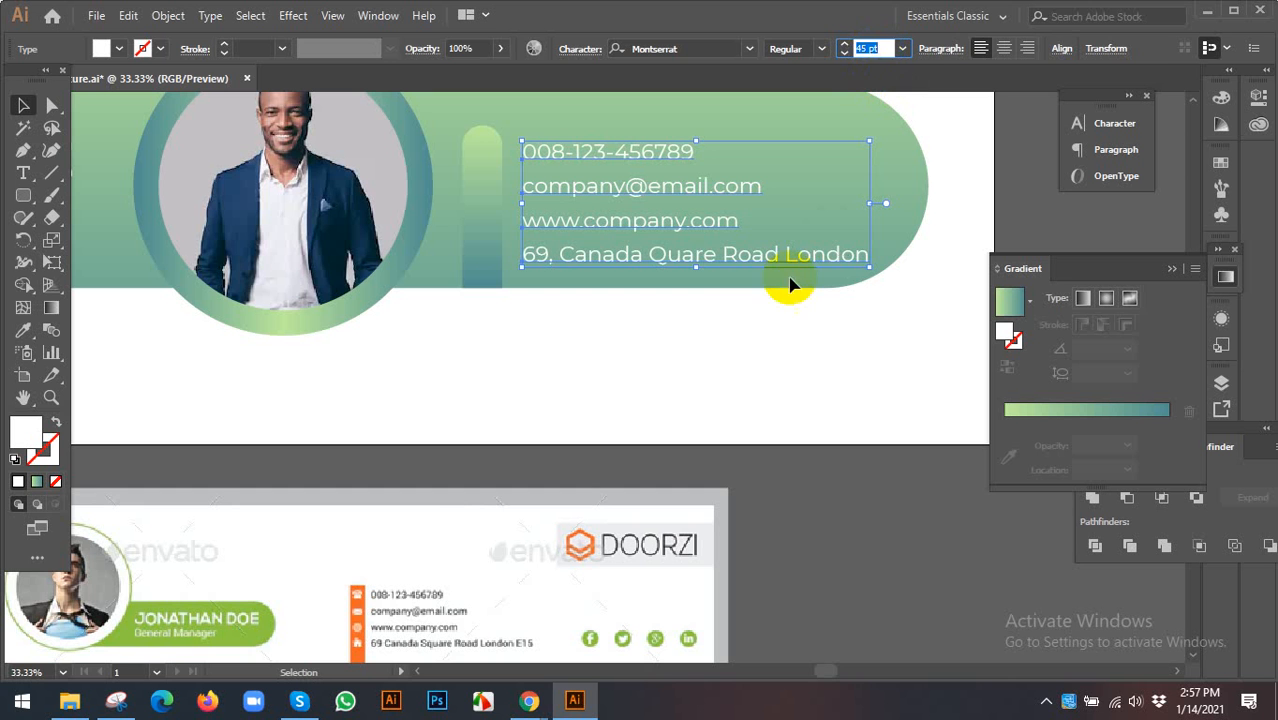
click(730, 328)
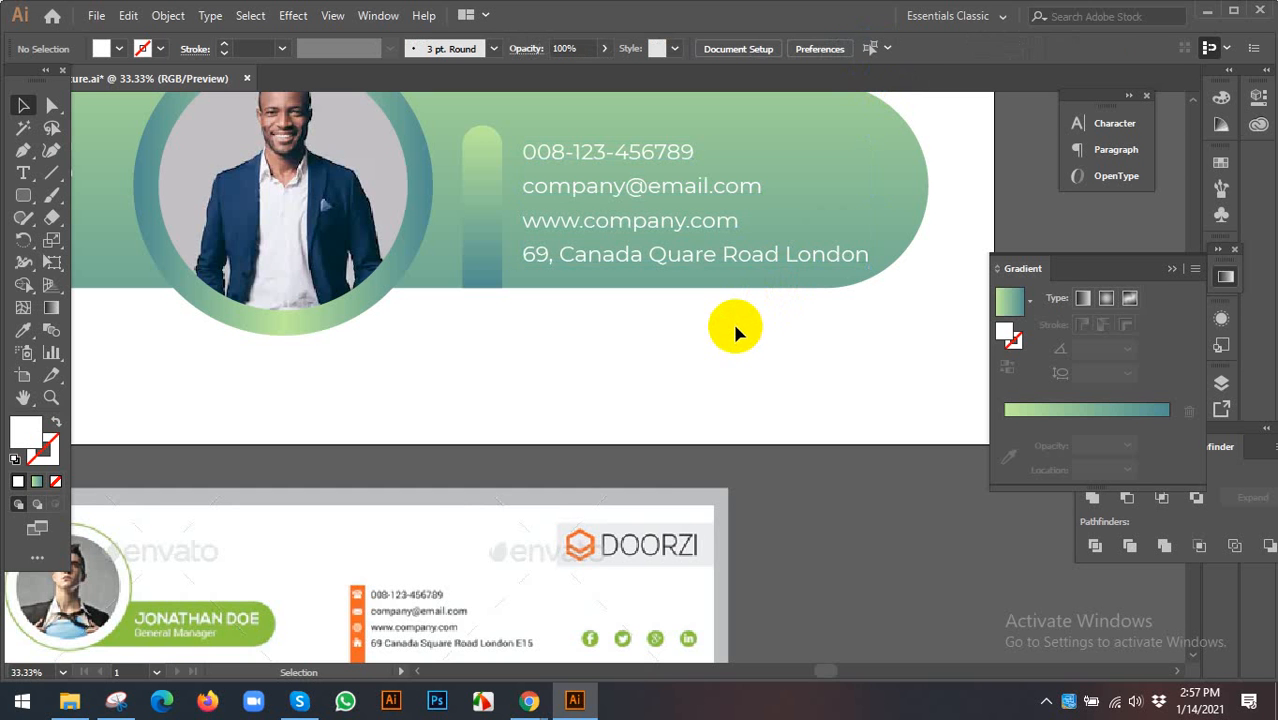
scroll(732, 320, down, 2)
scroll(722, 297, up, 1)
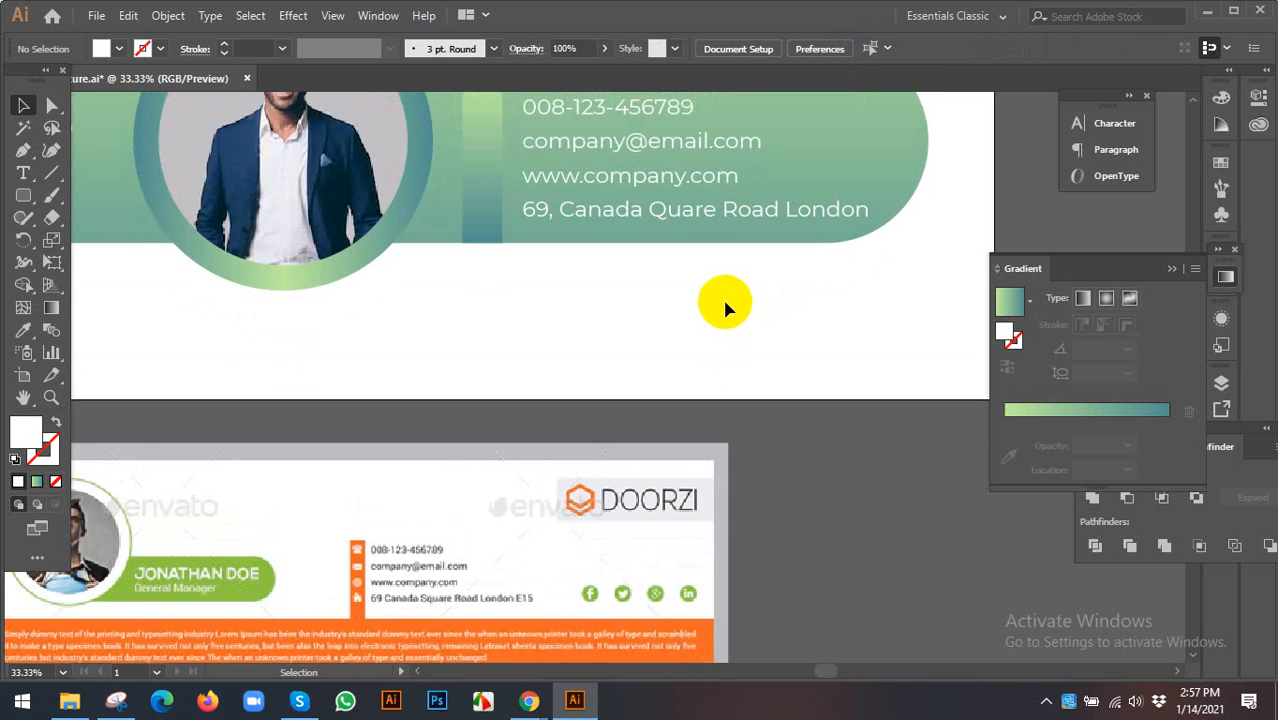
scroll(720, 296, down, 1)
drag(600, 316, 638, 356)
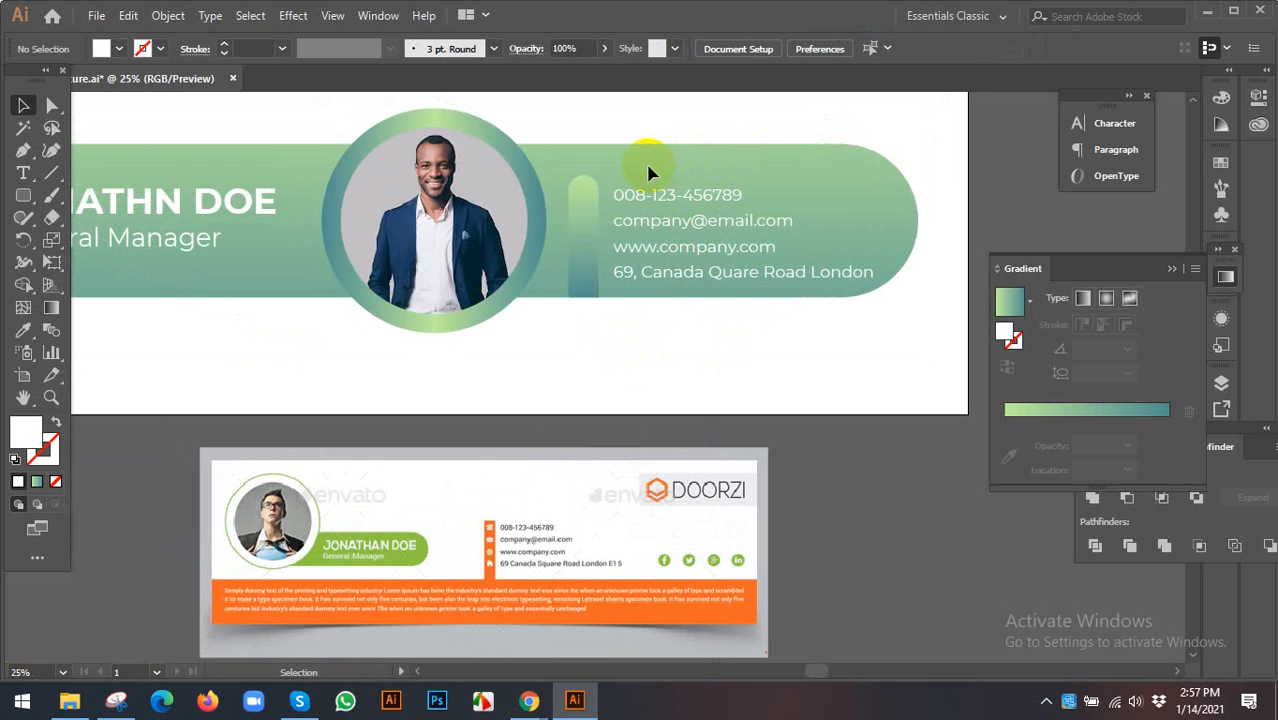
drag(670, 158, 685, 164)
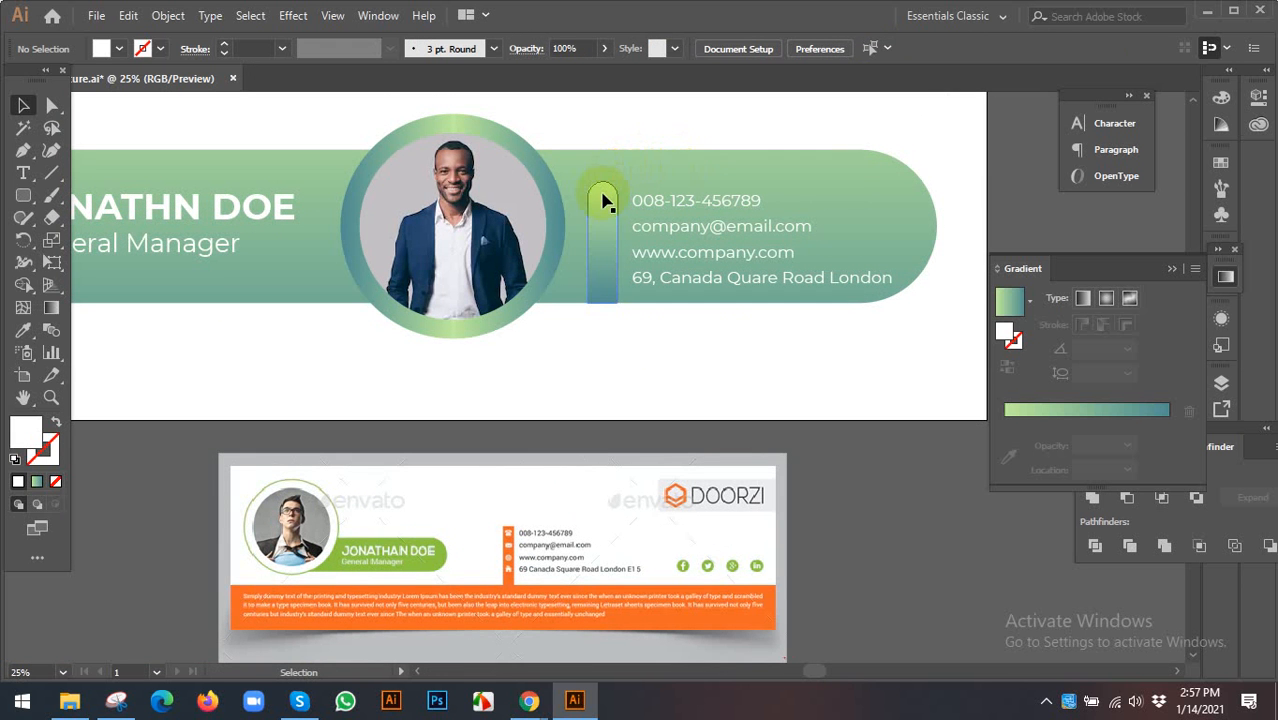
drag(668, 176, 686, 216)
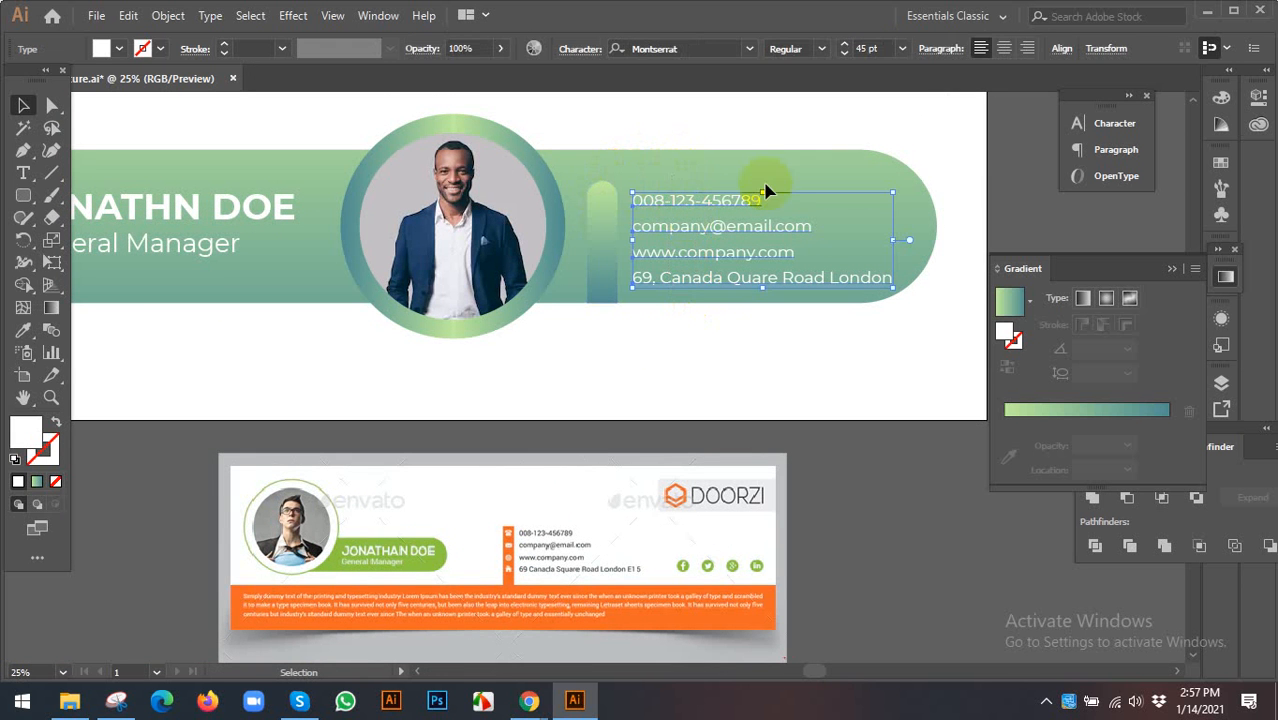
click(722, 190)
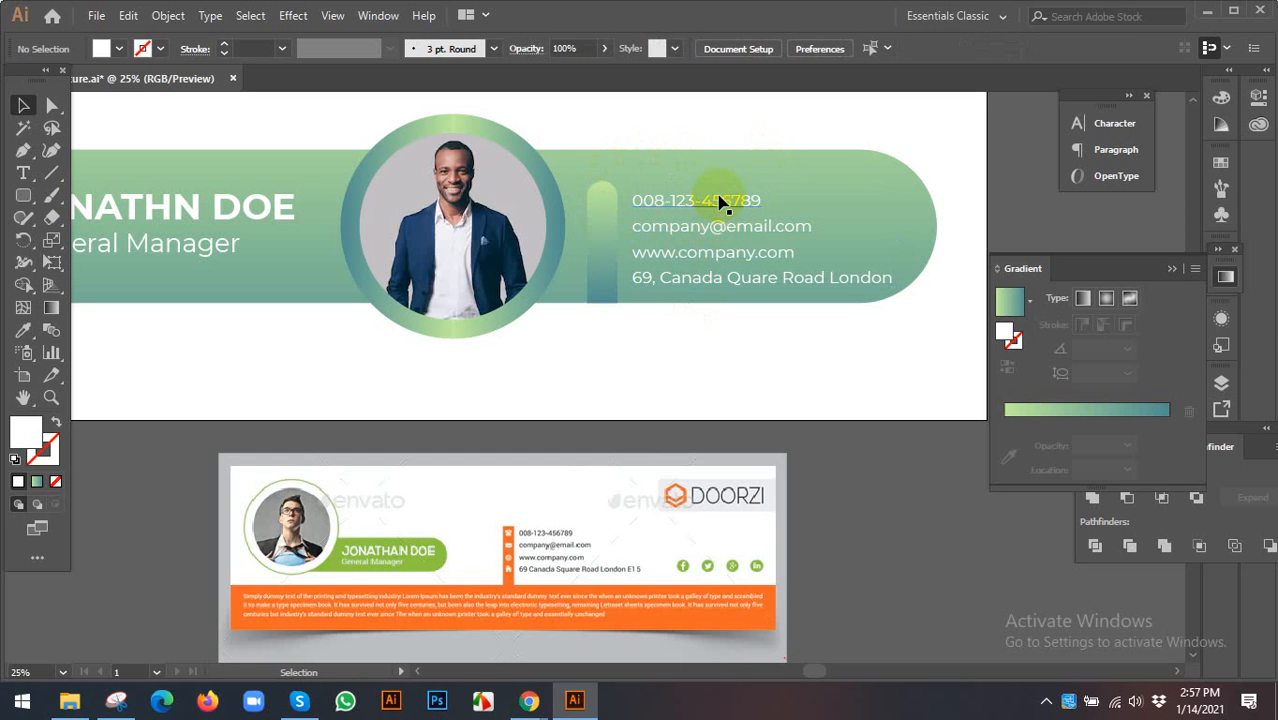
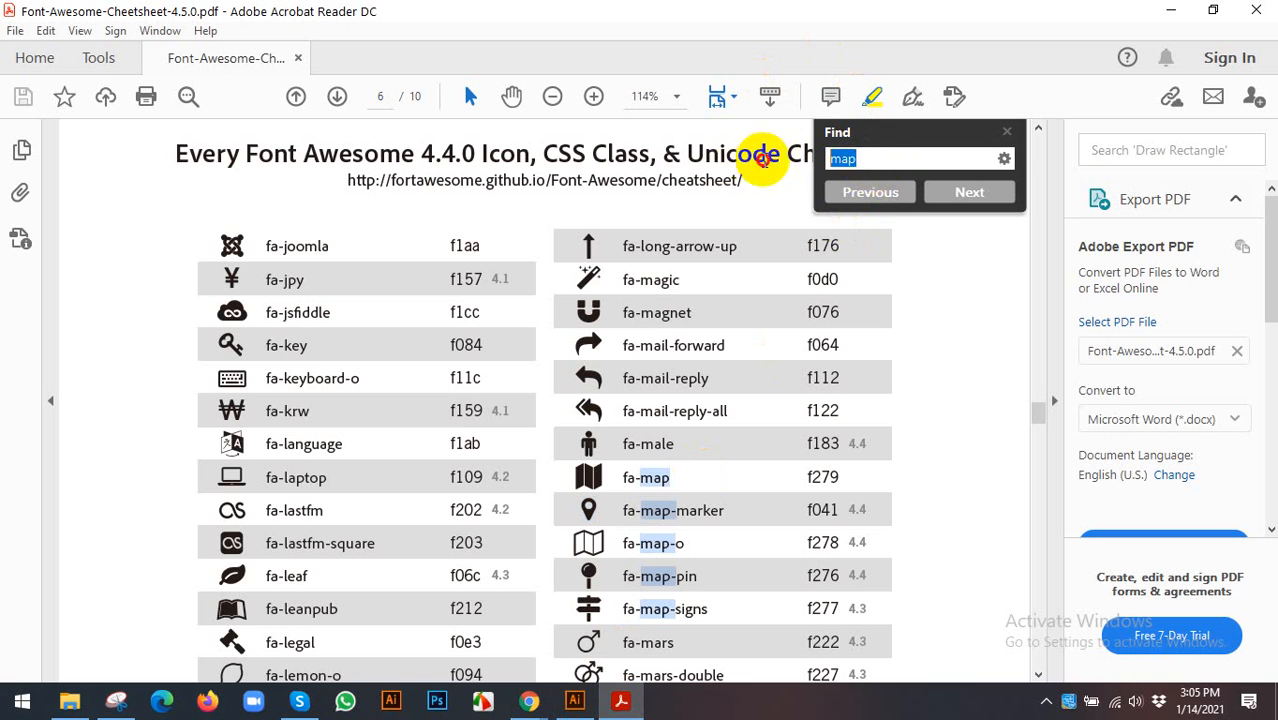
- Search the Font Awesome cheatsheet for 'fac' to find the Facebook icon
text(face)
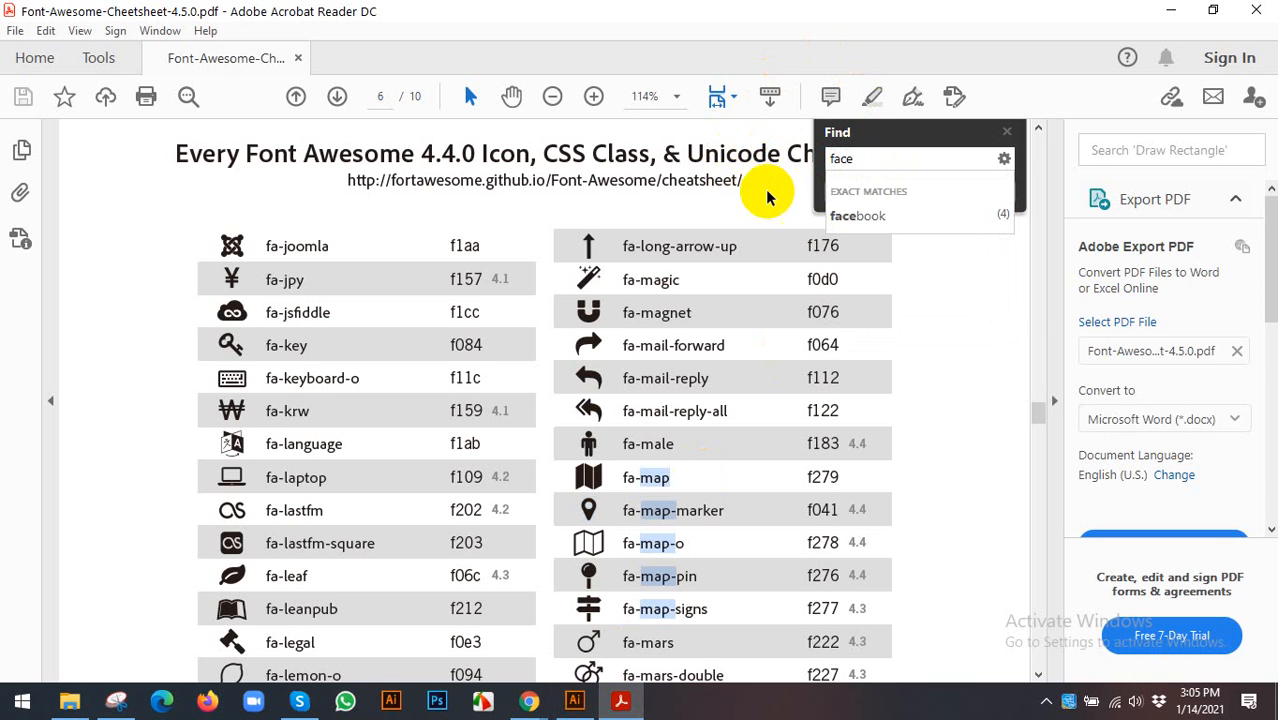
- Jump to the fa-facebook entry on page 4 and select its icon and f09a code
click(850, 215)
scroll(190, 440, down, 3)
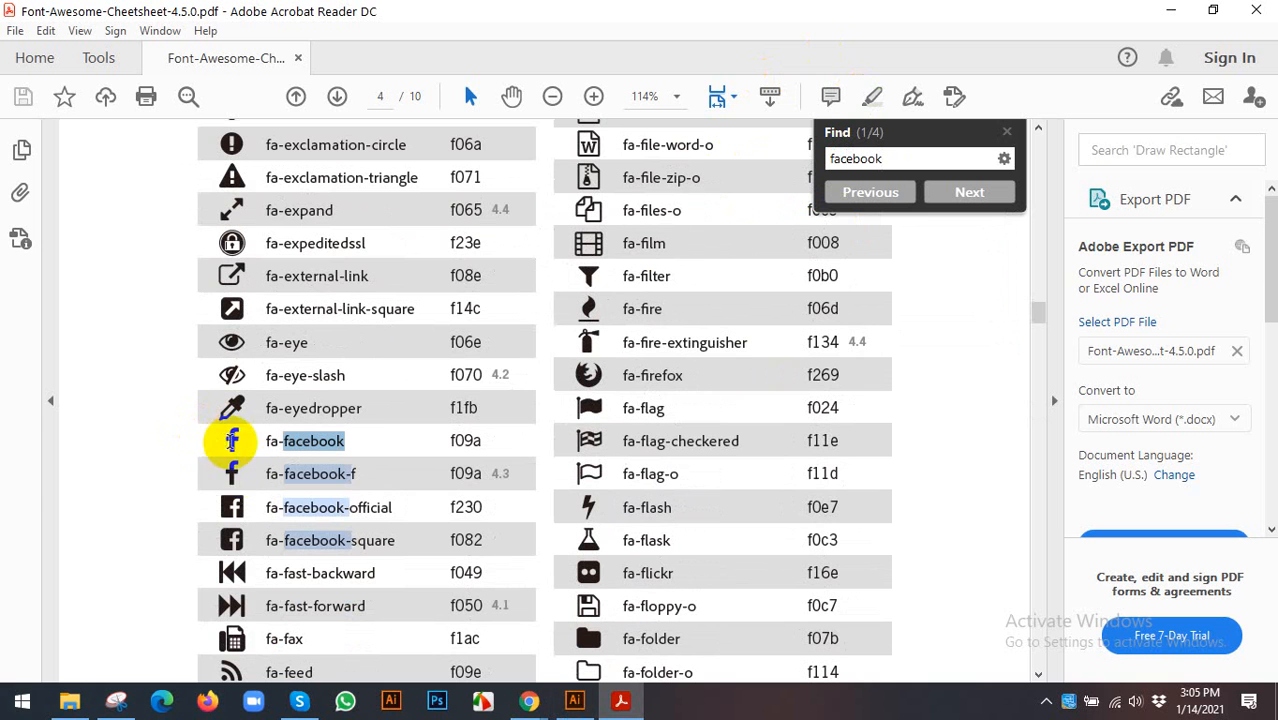
triple_click(240, 452)
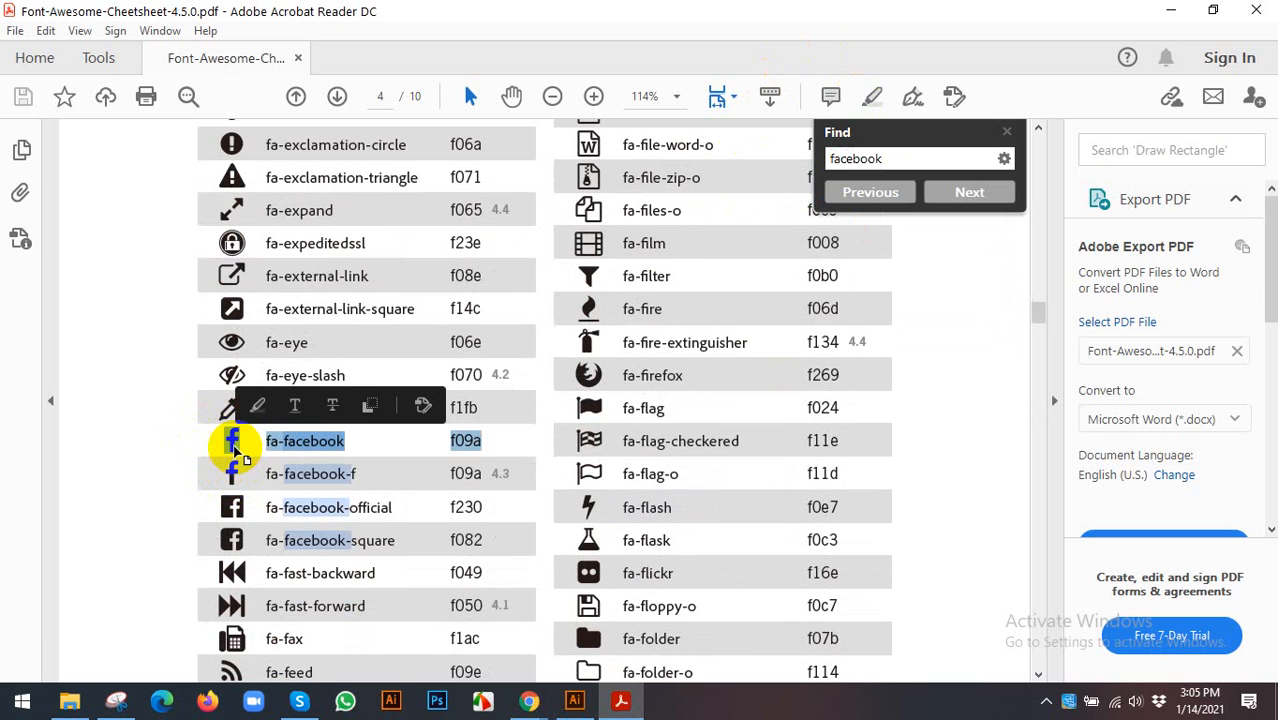
- Paste the Facebook glyph as a new text object below the banner
click(574, 700)
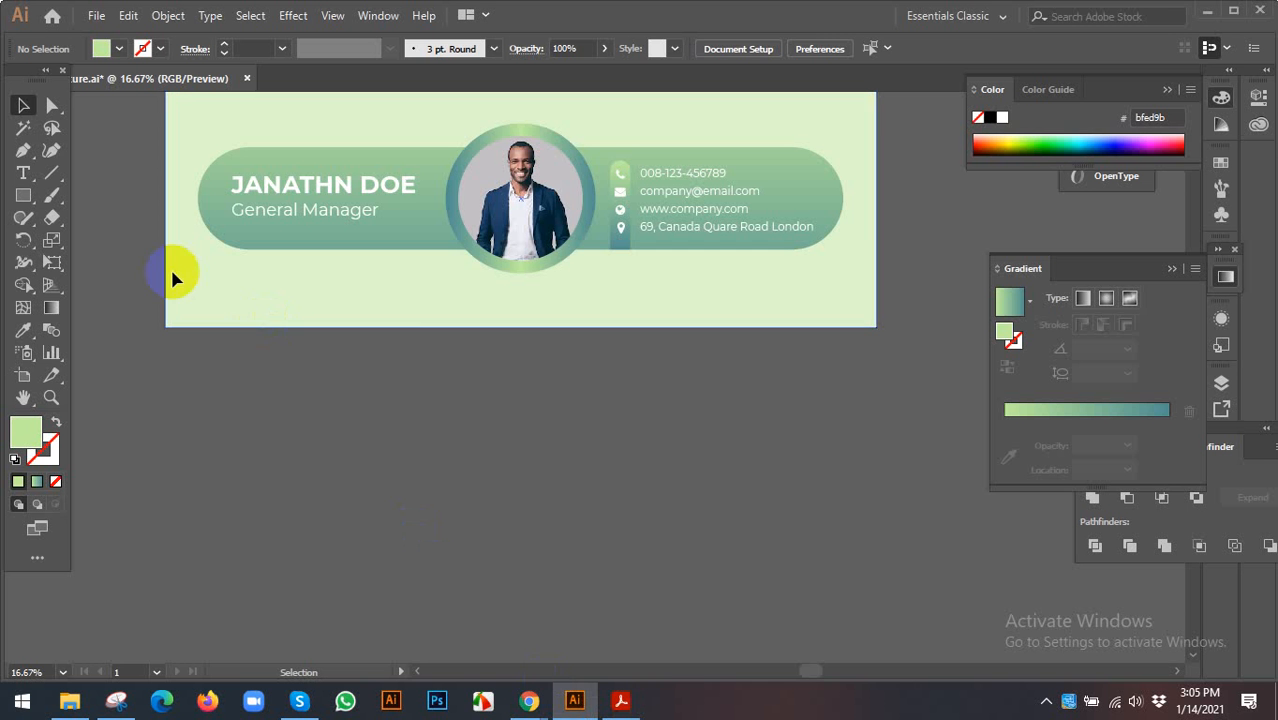
key(t)
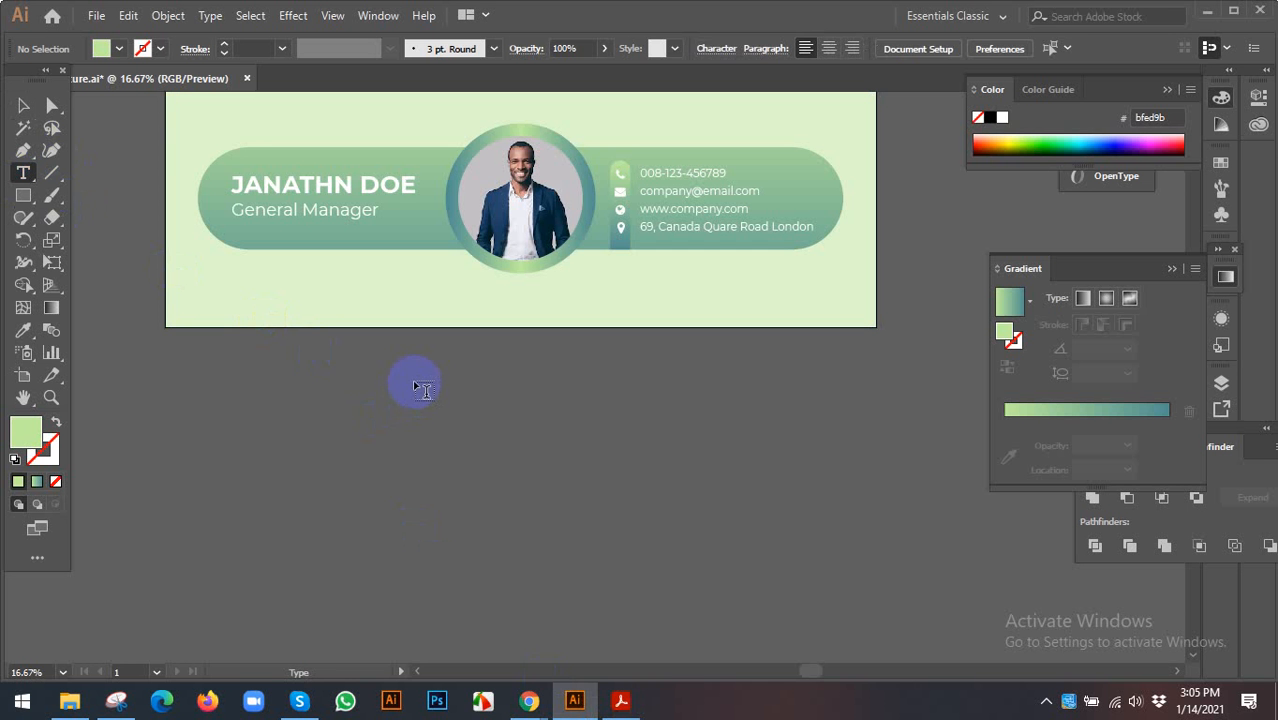
click(414, 380)
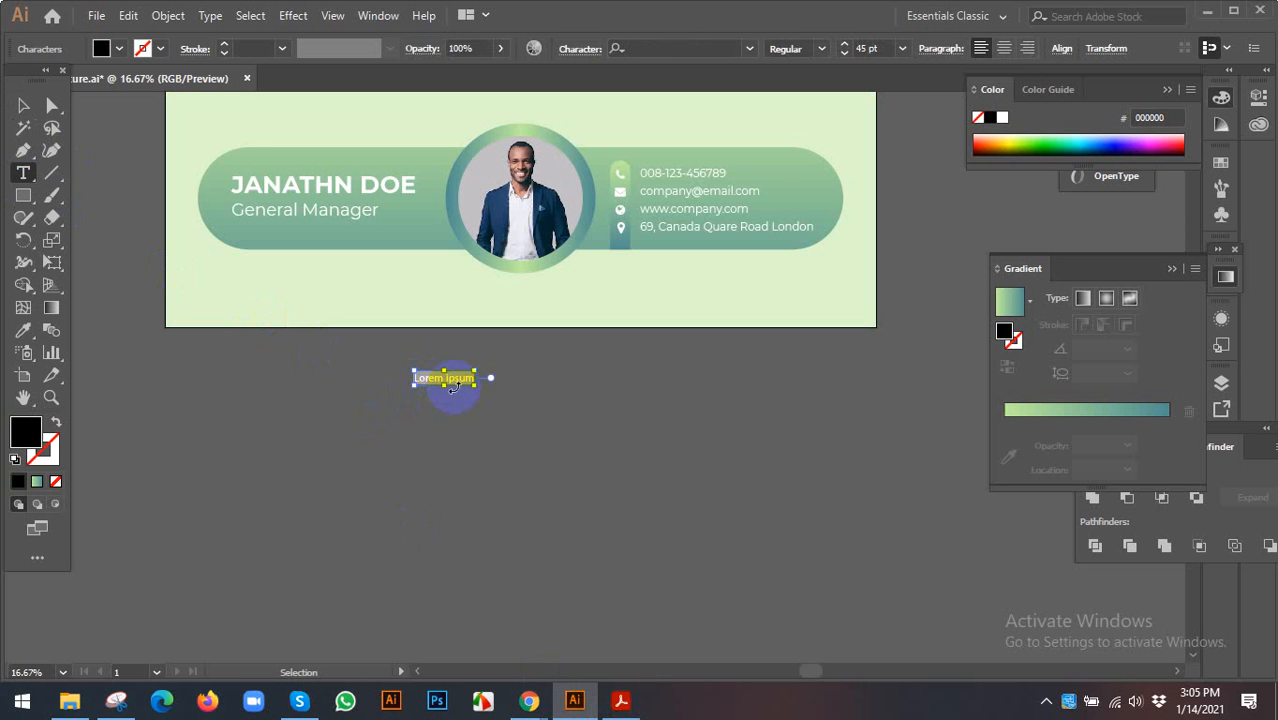
text(f fa-facebook f09a)
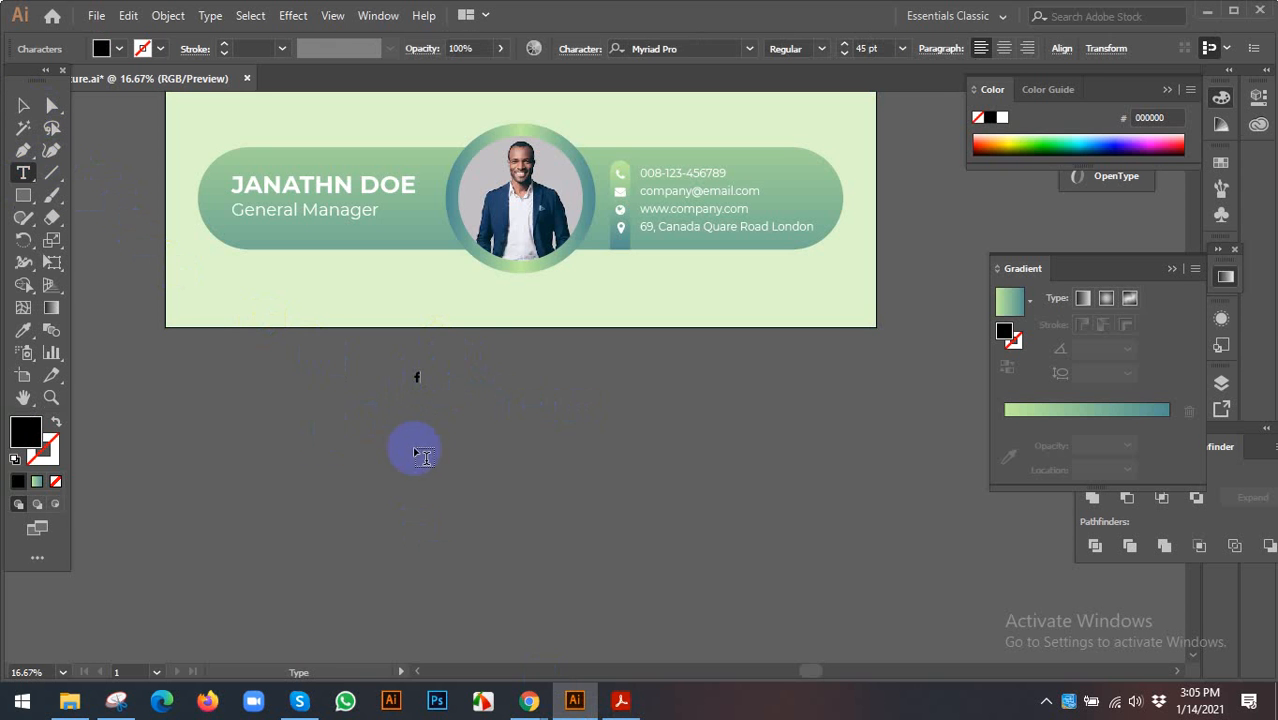
- Enlarge the Facebook icon to about 277 pt and clear the old cheatsheet search
click(23, 105)
click(404, 376)
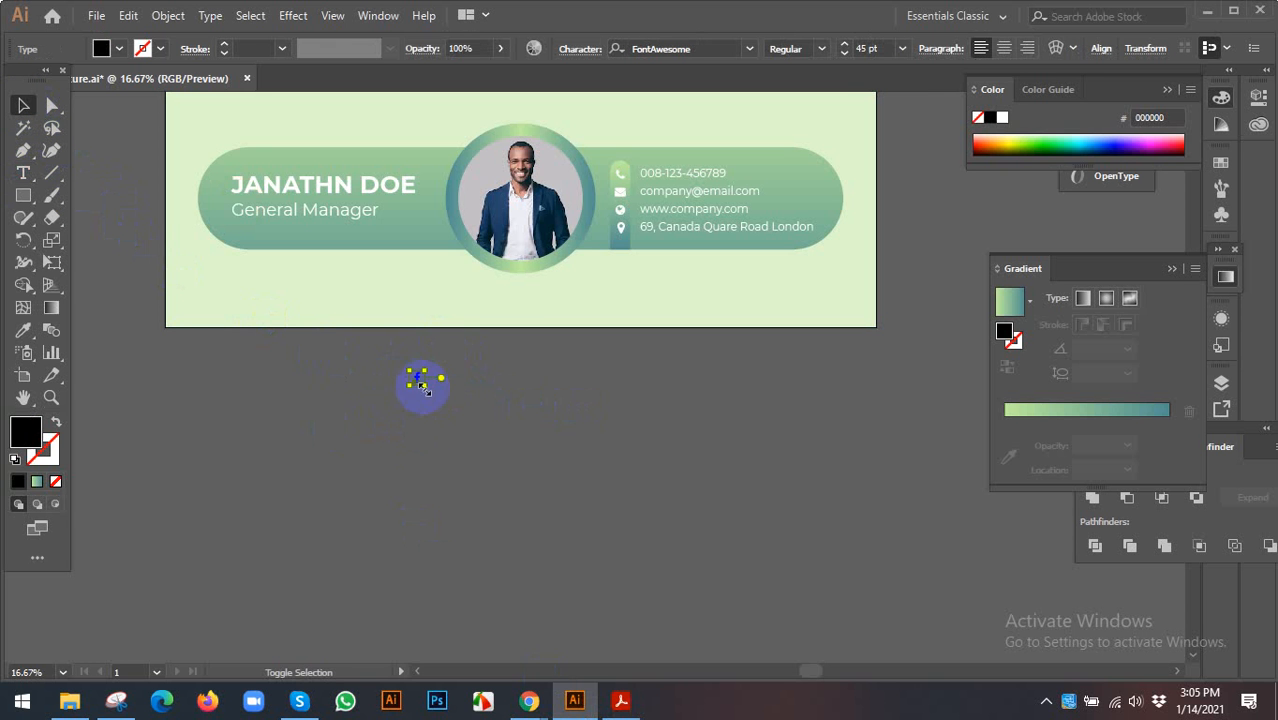
mouse_move(425, 390)
mouse_down()
mouse_move(465, 422)
mouse_move(437, 411)
mouse_up()
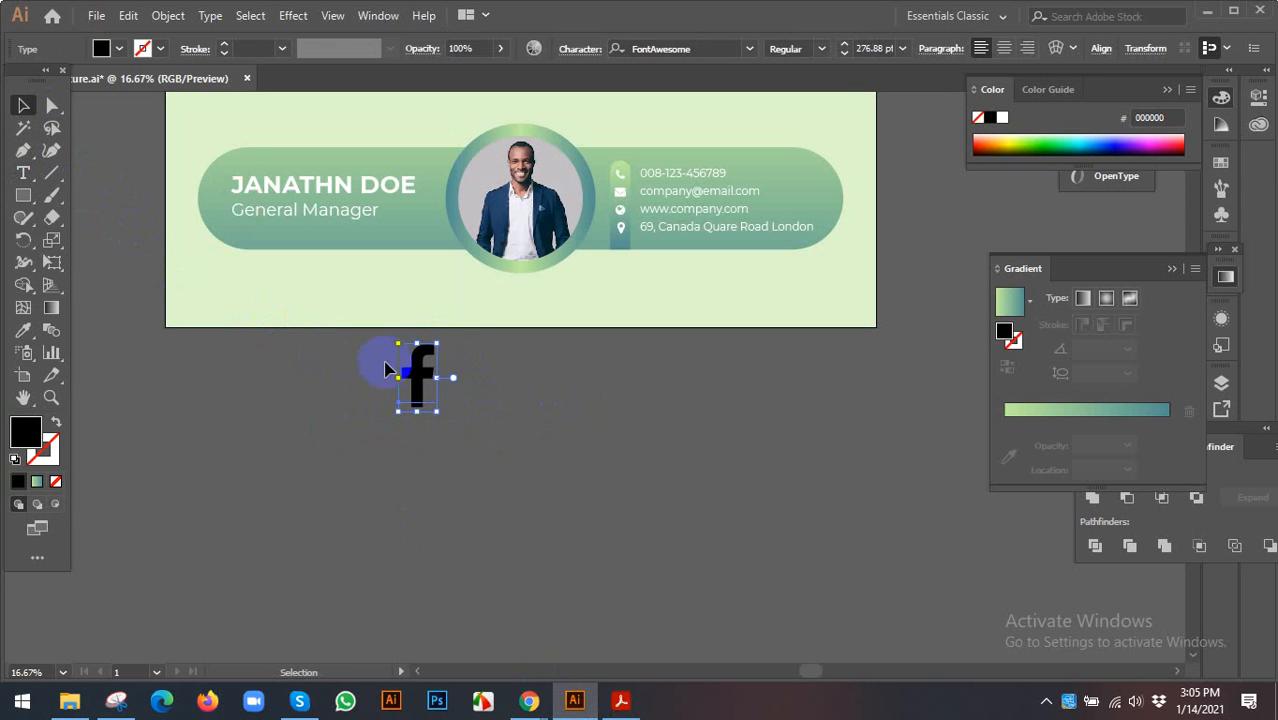
click(620, 700)
drag(907, 157, 783, 160)
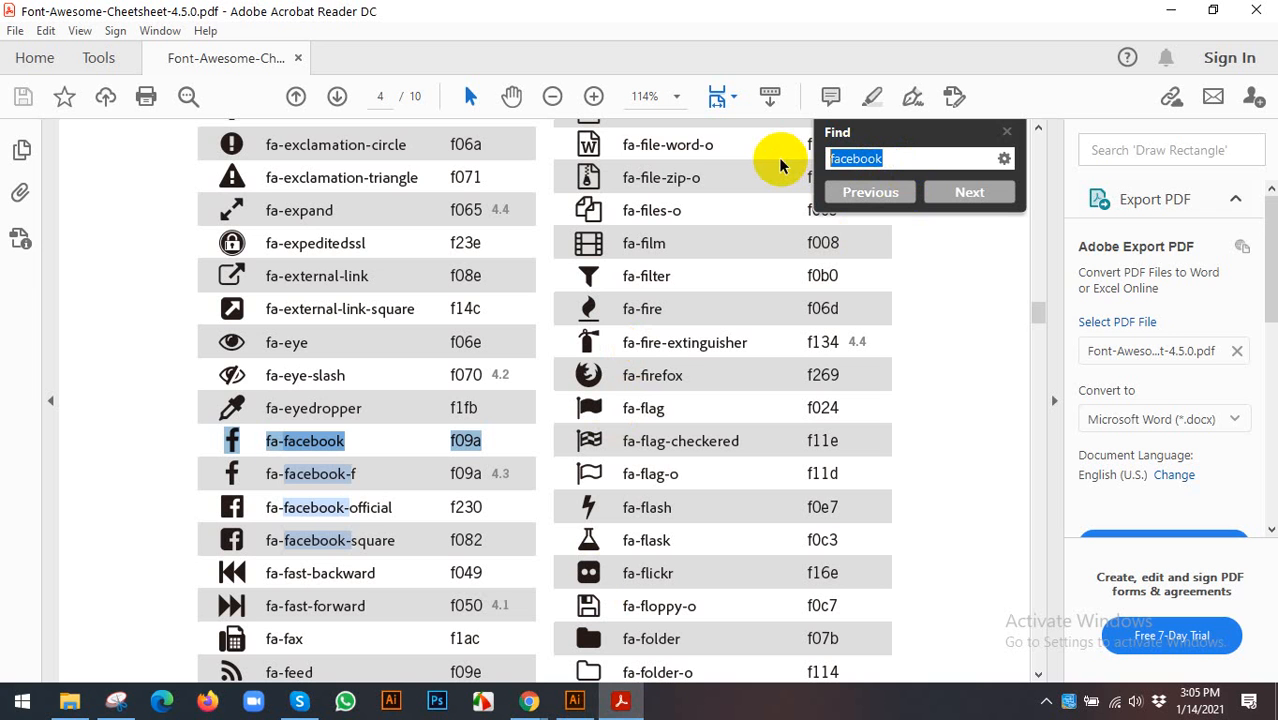
- Find fa-twitter in the cheatsheet and copy its bird icon with code f099
text(tw)
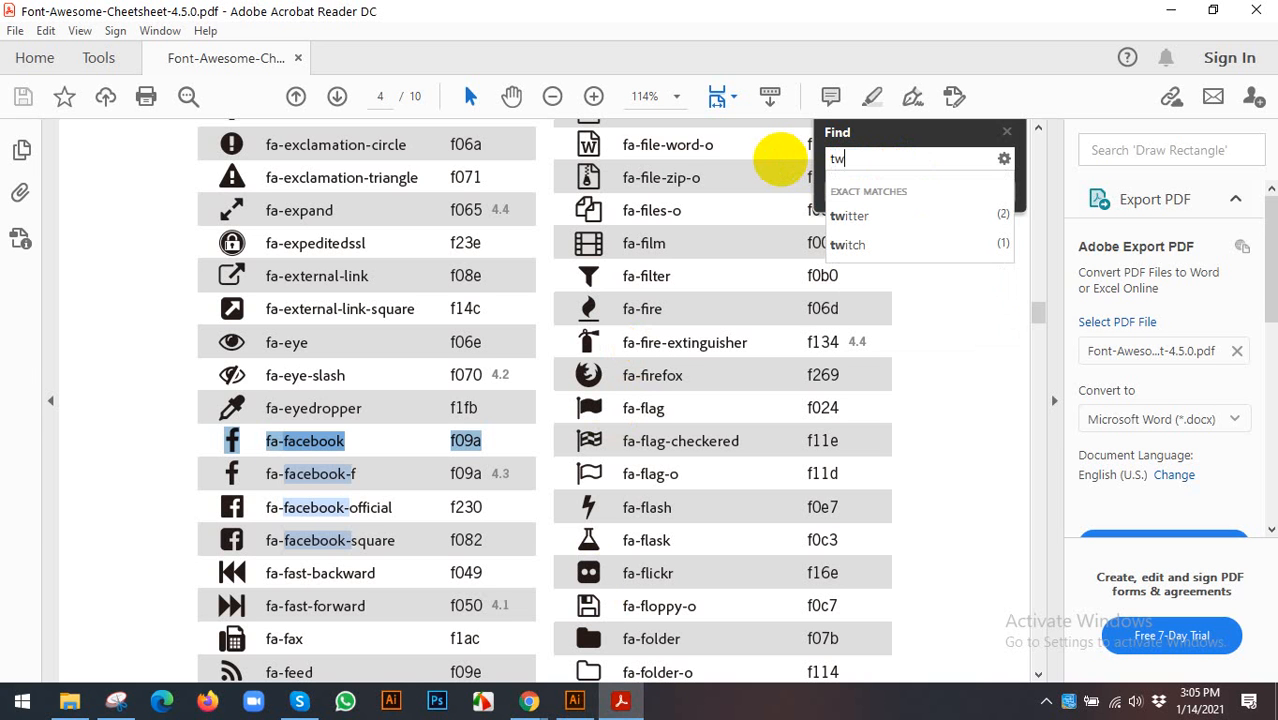
click(878, 215)
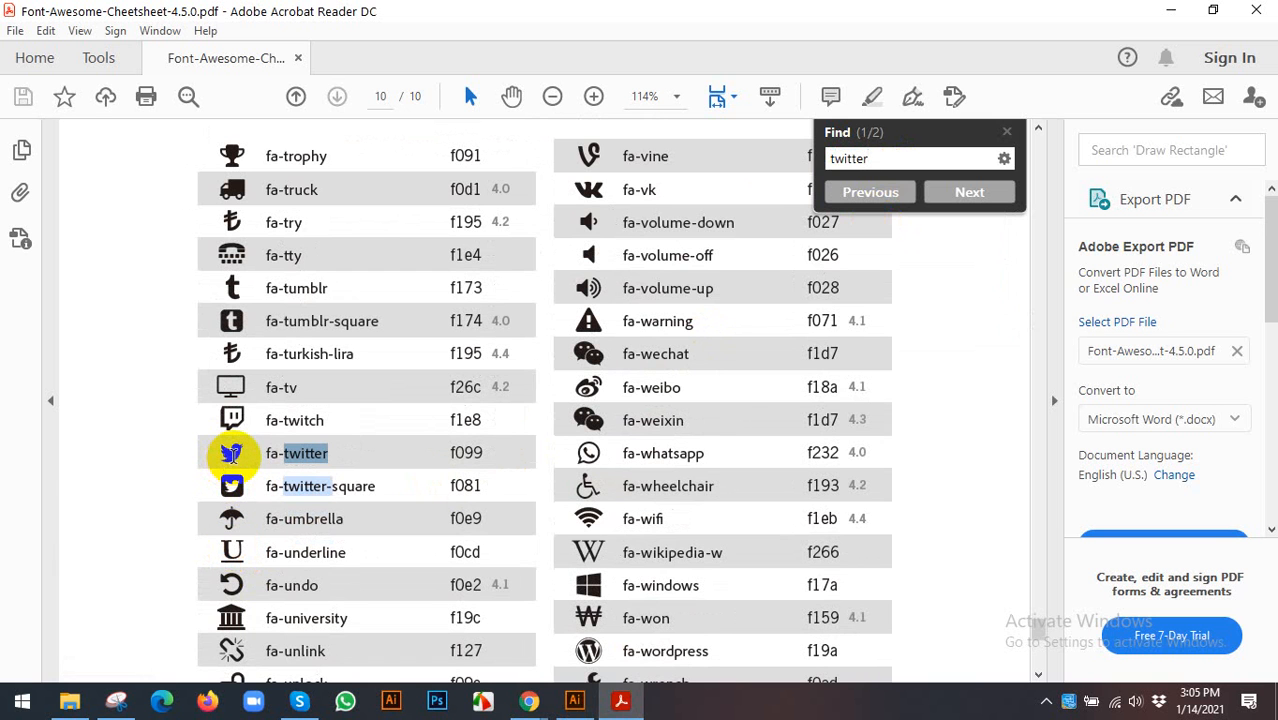
click(231, 453)
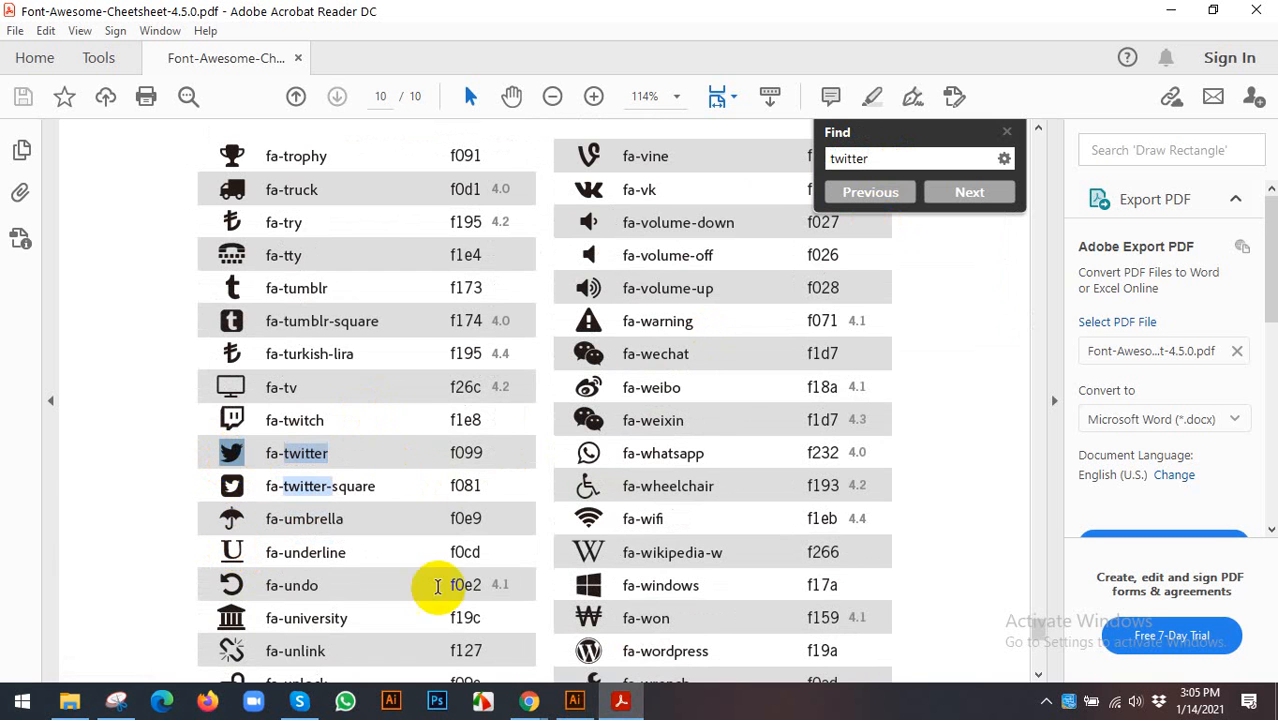
triple_click(240, 455)
key(ctrl+c)
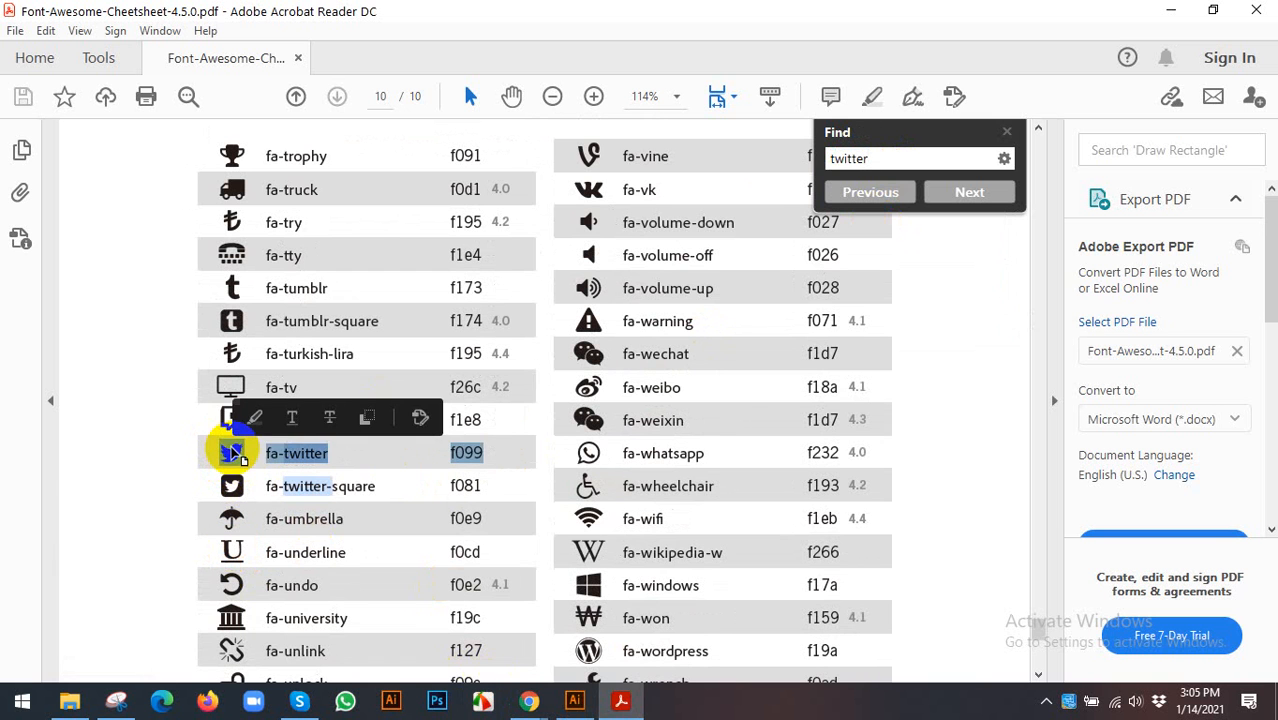
click(371, 420)
click(574, 700)
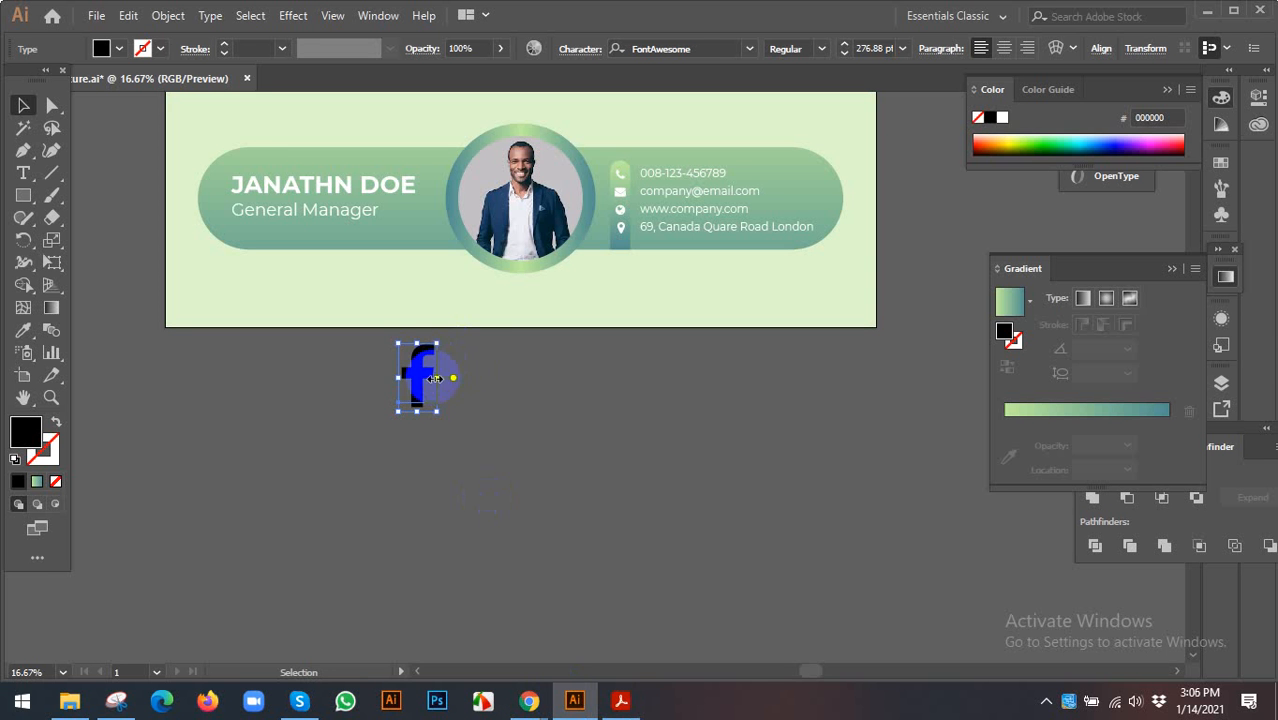
- Duplicate the Facebook icon to its right and replace the copy with the Twitter bird glyph
drag(435, 378, 958, 440)
key(t)
key(ctrl+v)
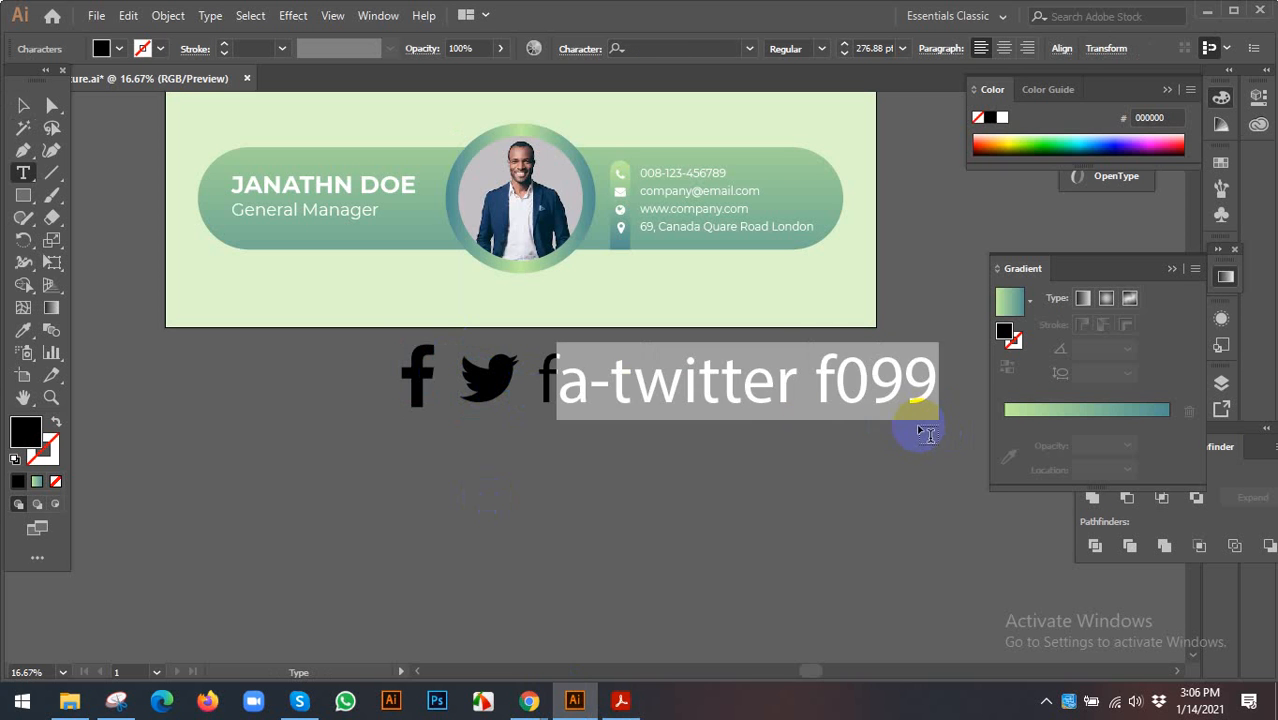
key(BackSpace)
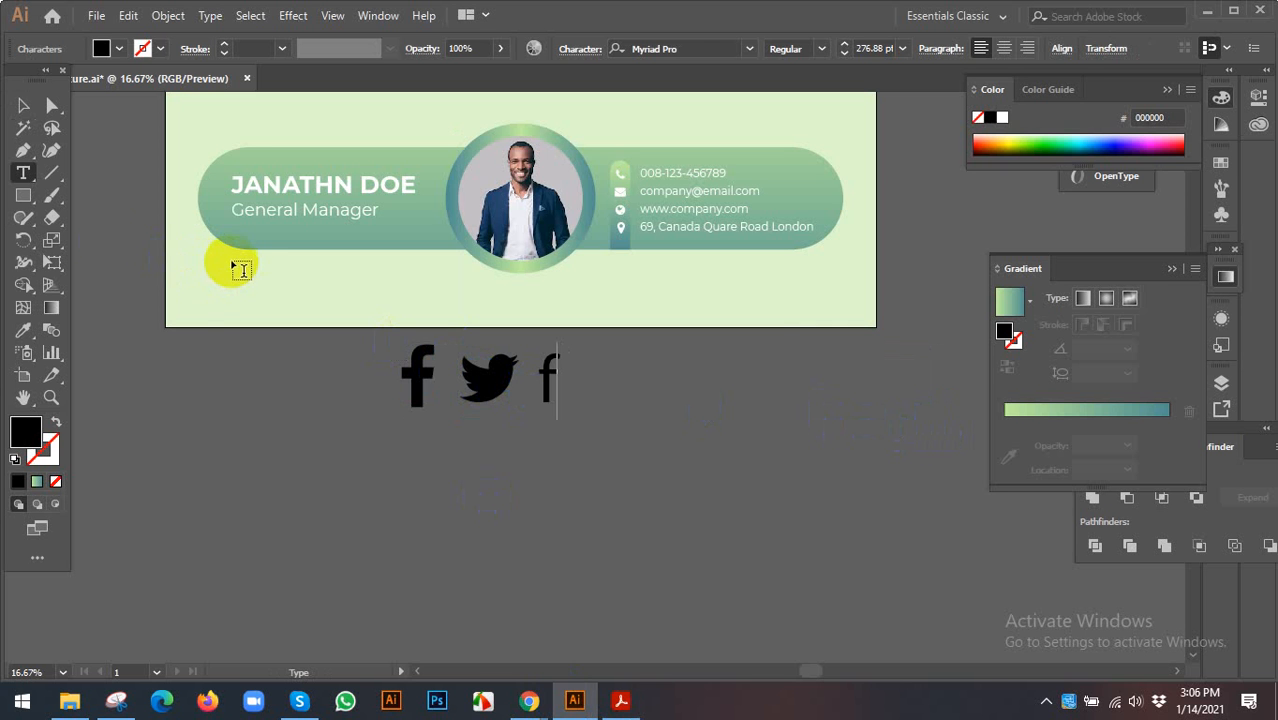
key(BackSpace)
click(23, 105)
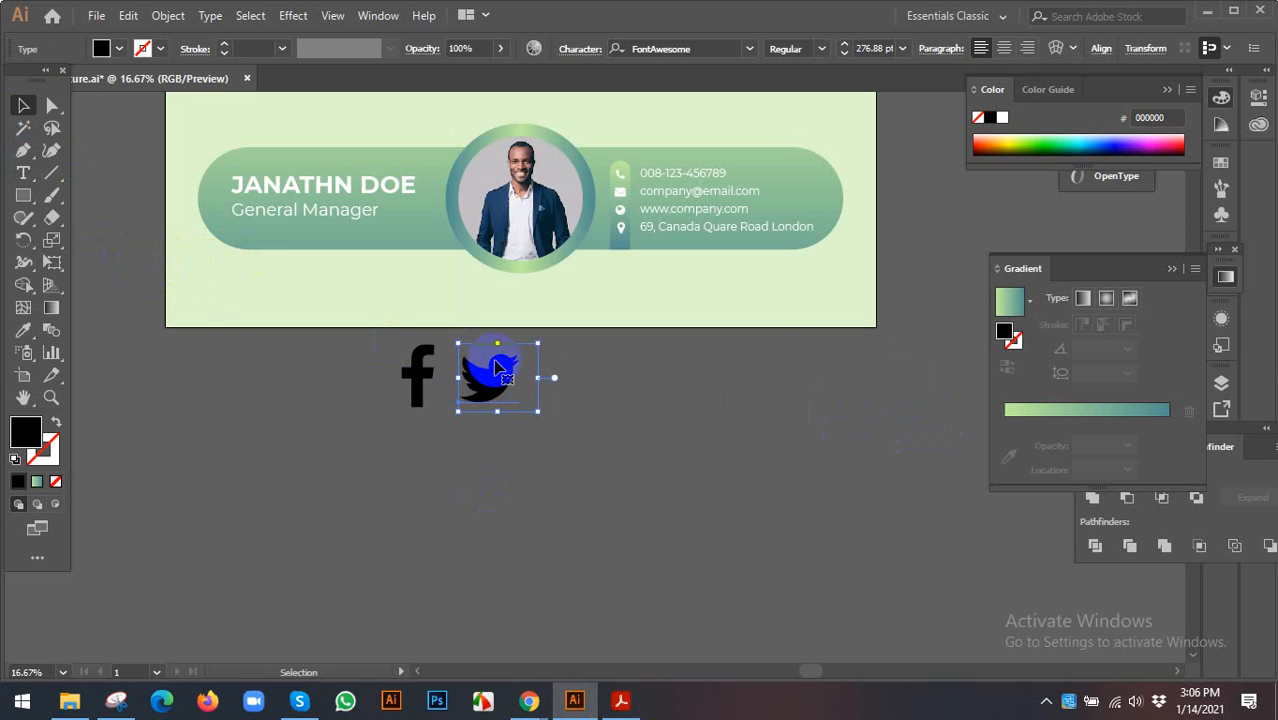
double_click(497, 367)
click(24, 107)
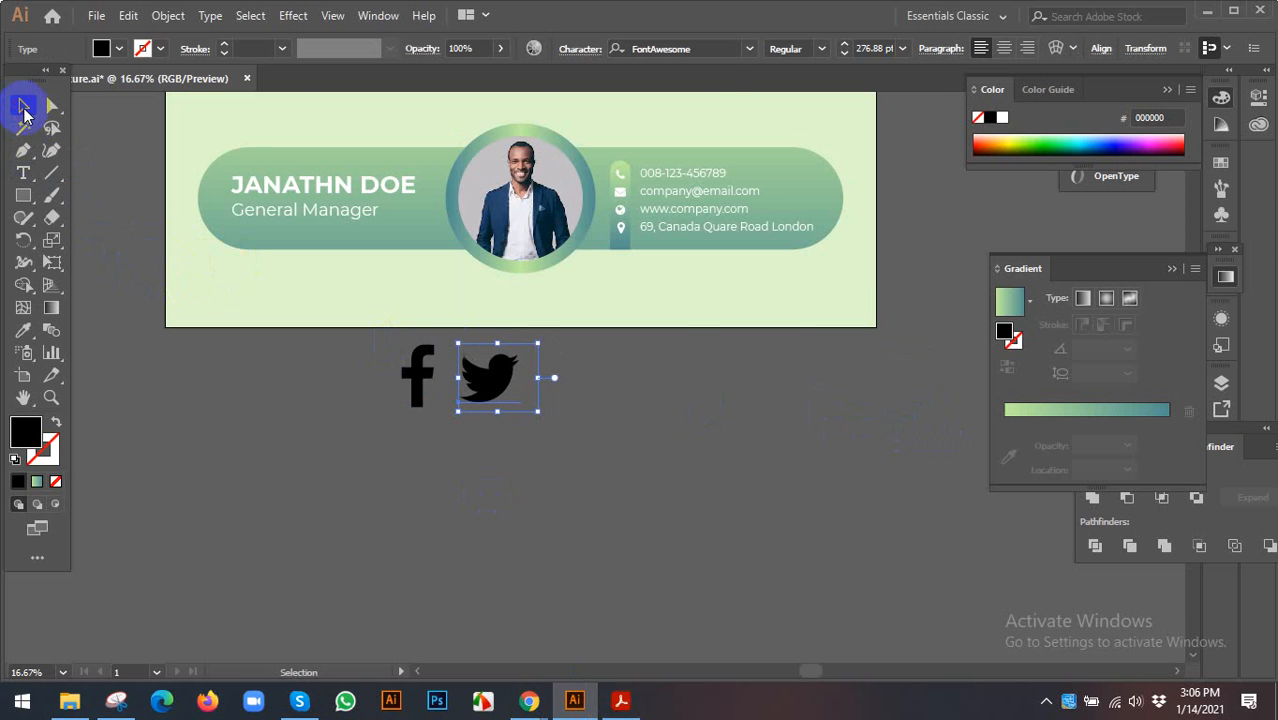
click(620, 700)
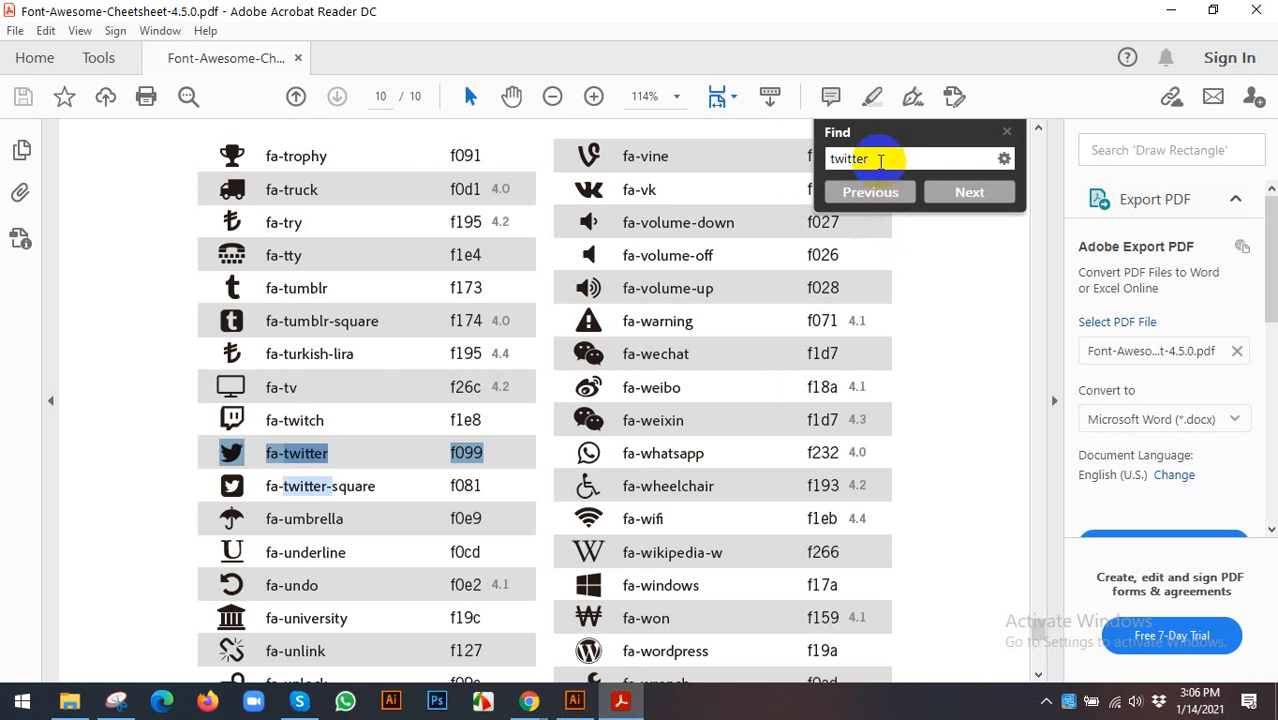
- Copy the fa-instagram camera icon (f16d) and place another bird copy right of Twitter
text(inst)
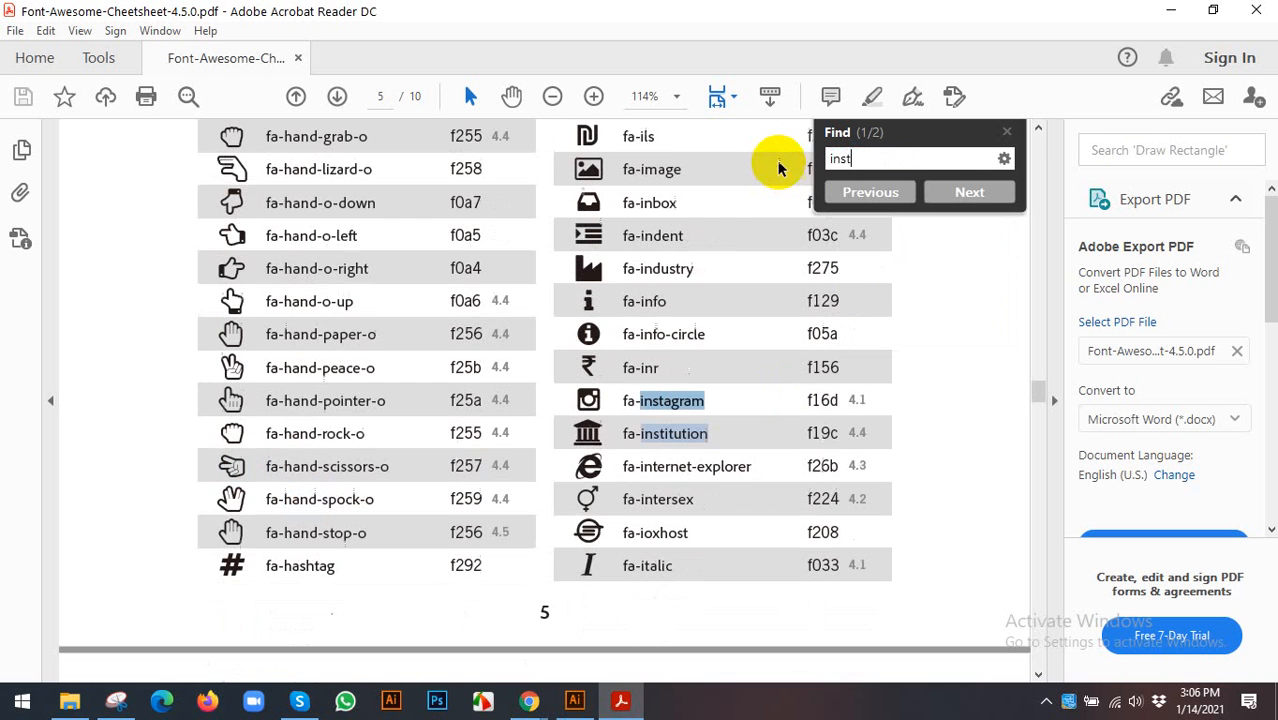
double_click(587, 399)
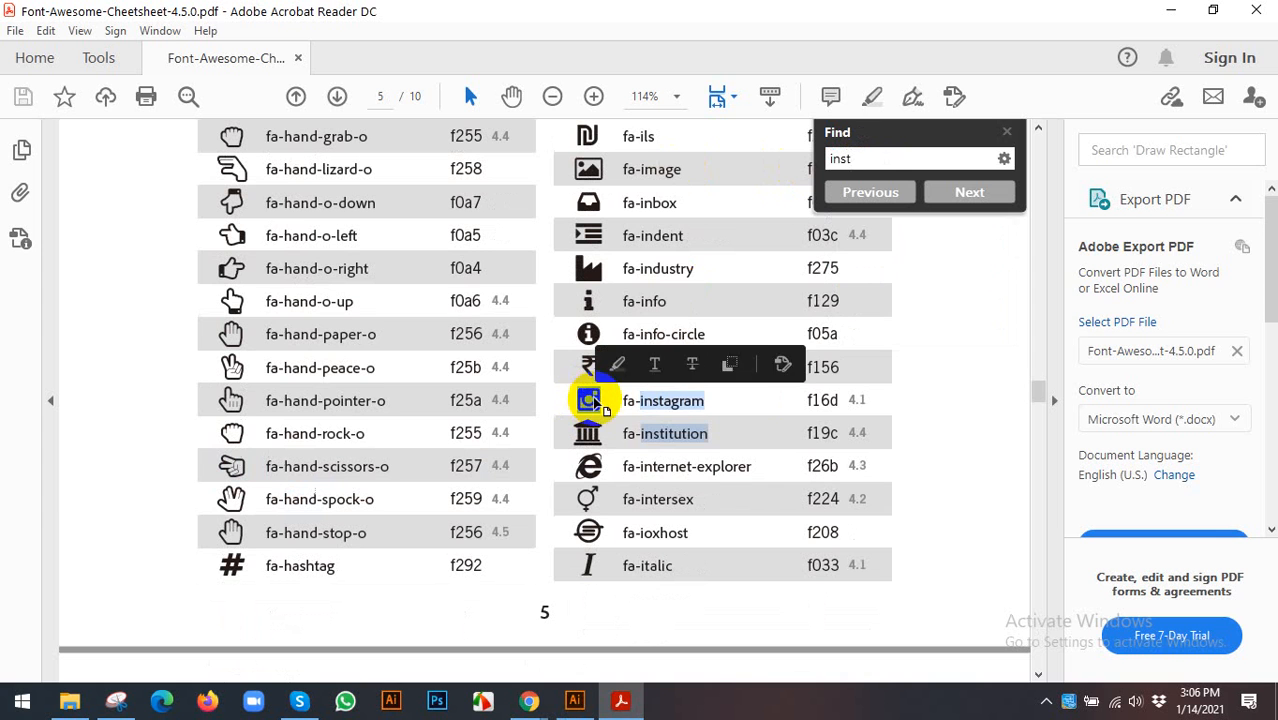
key(ctrl+c)
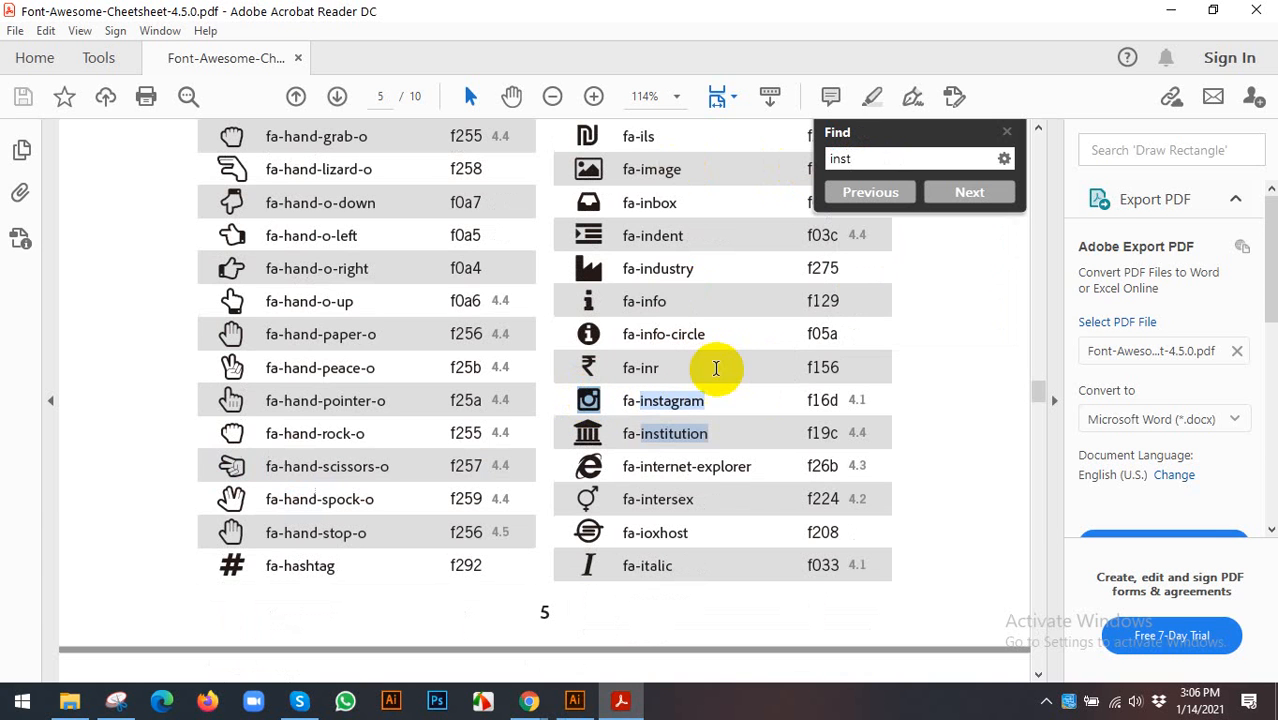
click(575, 698)
drag(510, 376, 615, 376)
- Replace the third glyph with the pasted Instagram camera icon
key(t)
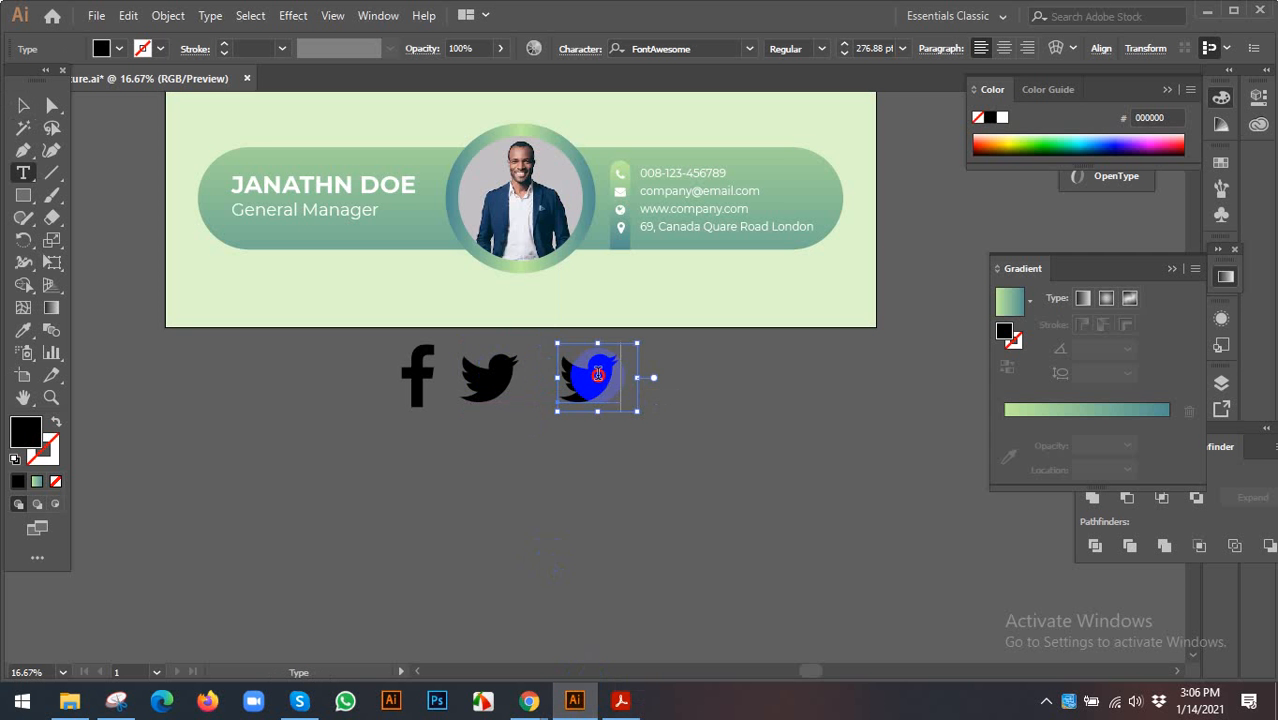
double_click(592, 373)
key(ctrl+v)
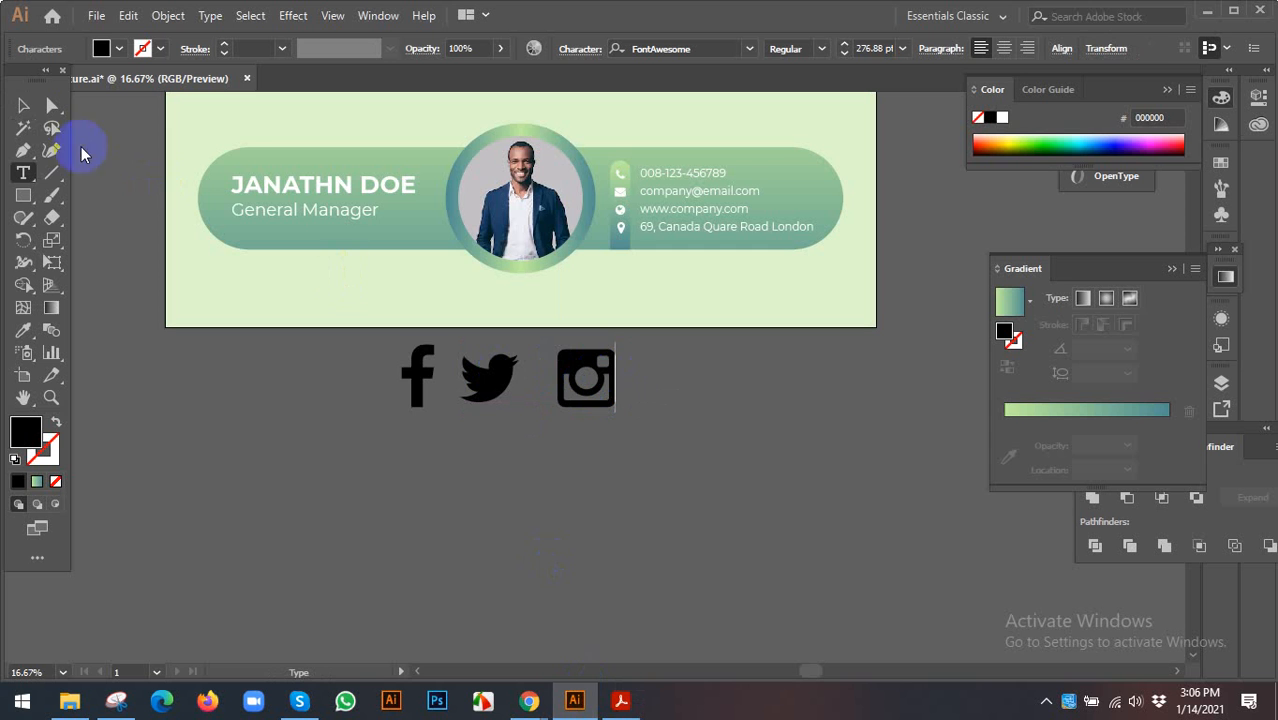
click(23, 105)
drag(470, 378, 586, 400)
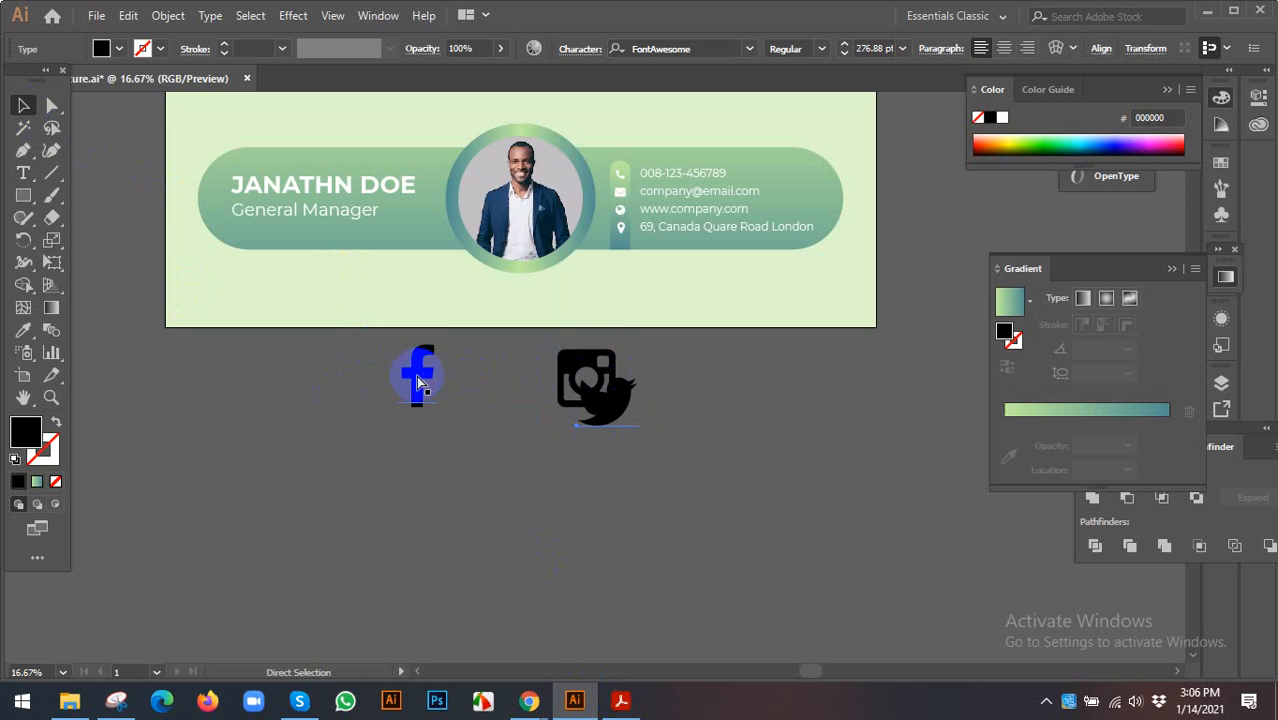
key(ctrl+z)
- Convert all three social icons to outlines and scale them down together
drag(349, 354, 704, 462)
right_click(586, 406)
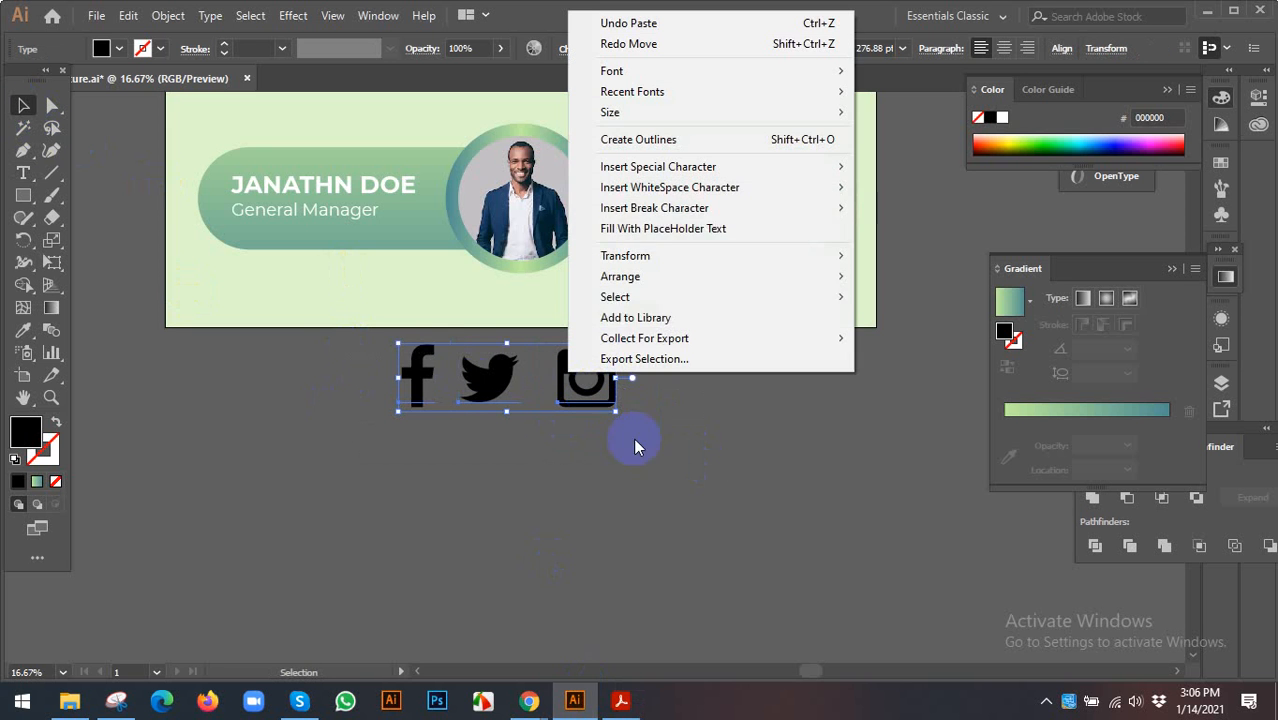
click(653, 137)
scroll(618, 300, up, 2)
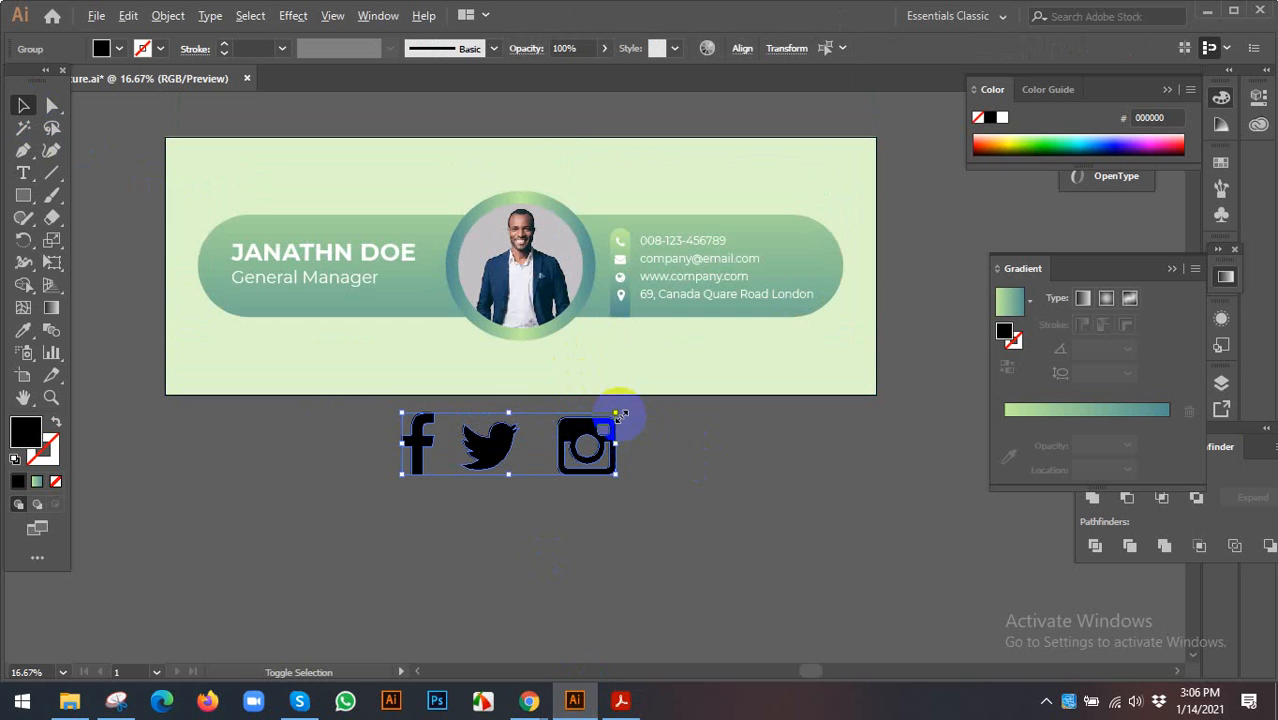
drag(615, 413, 620, 438)
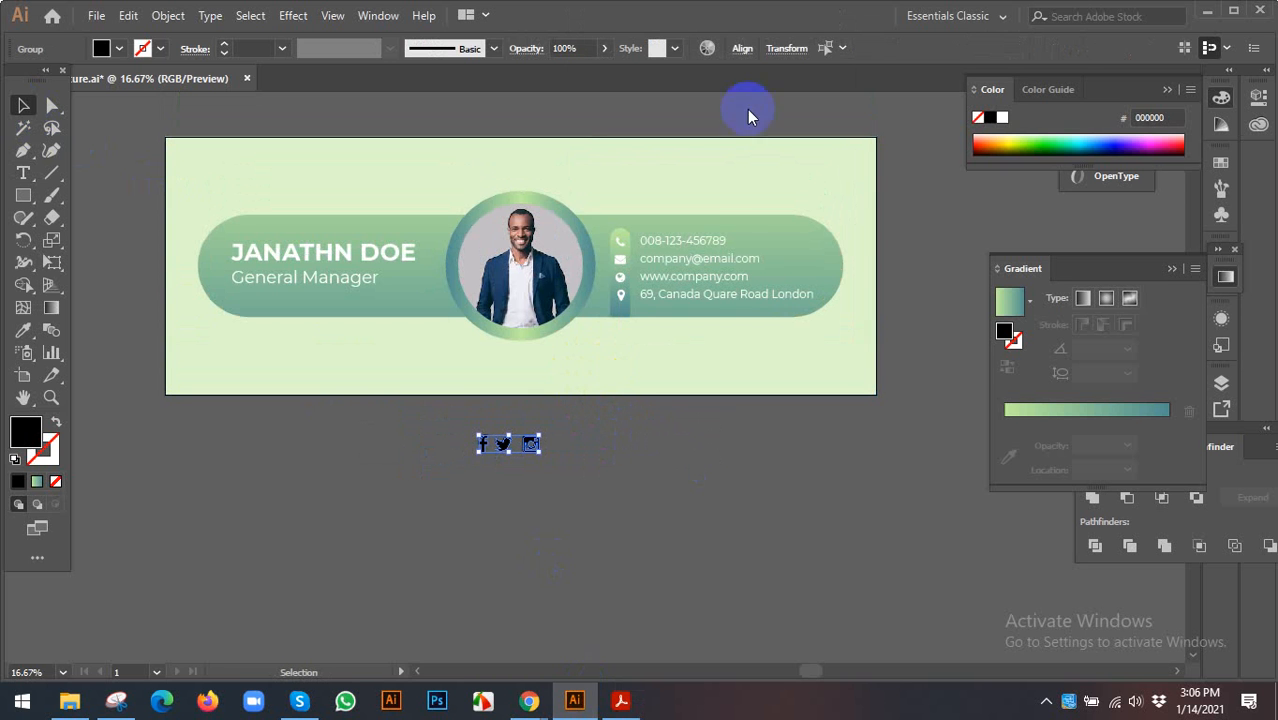
- Distribute the three icons evenly by horizontal centre and fill them white
click(742, 48)
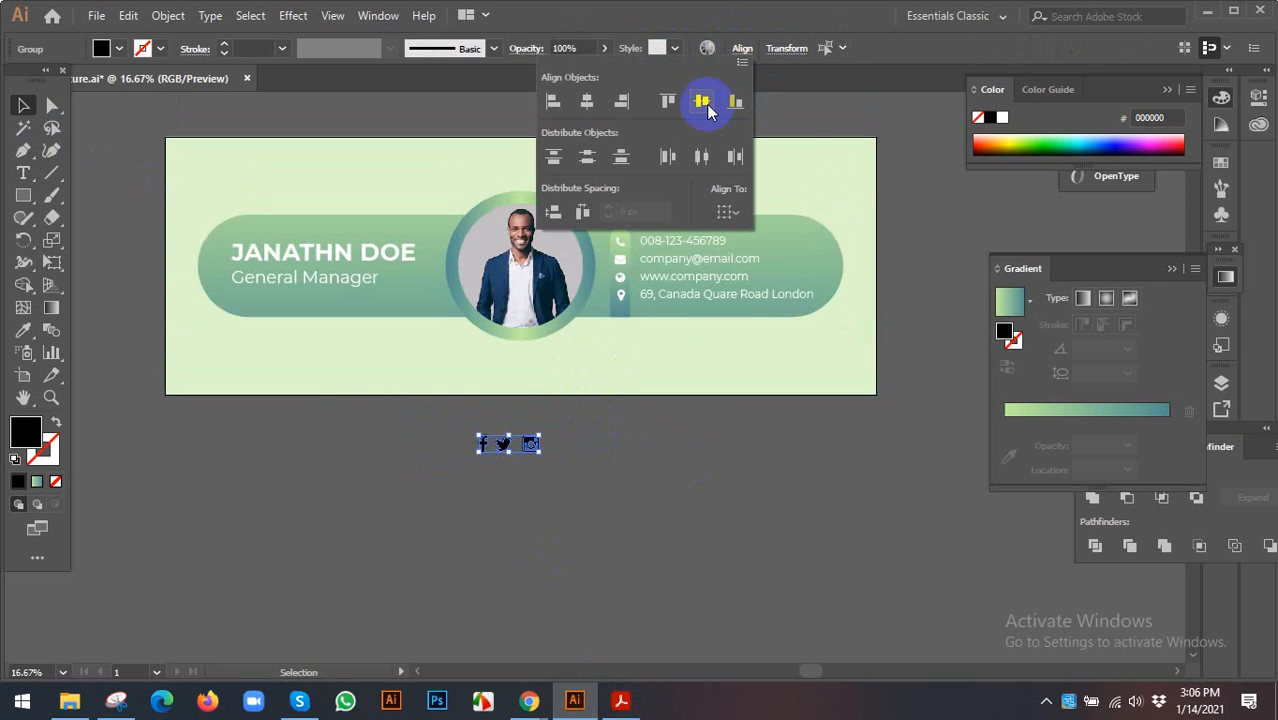
click(703, 156)
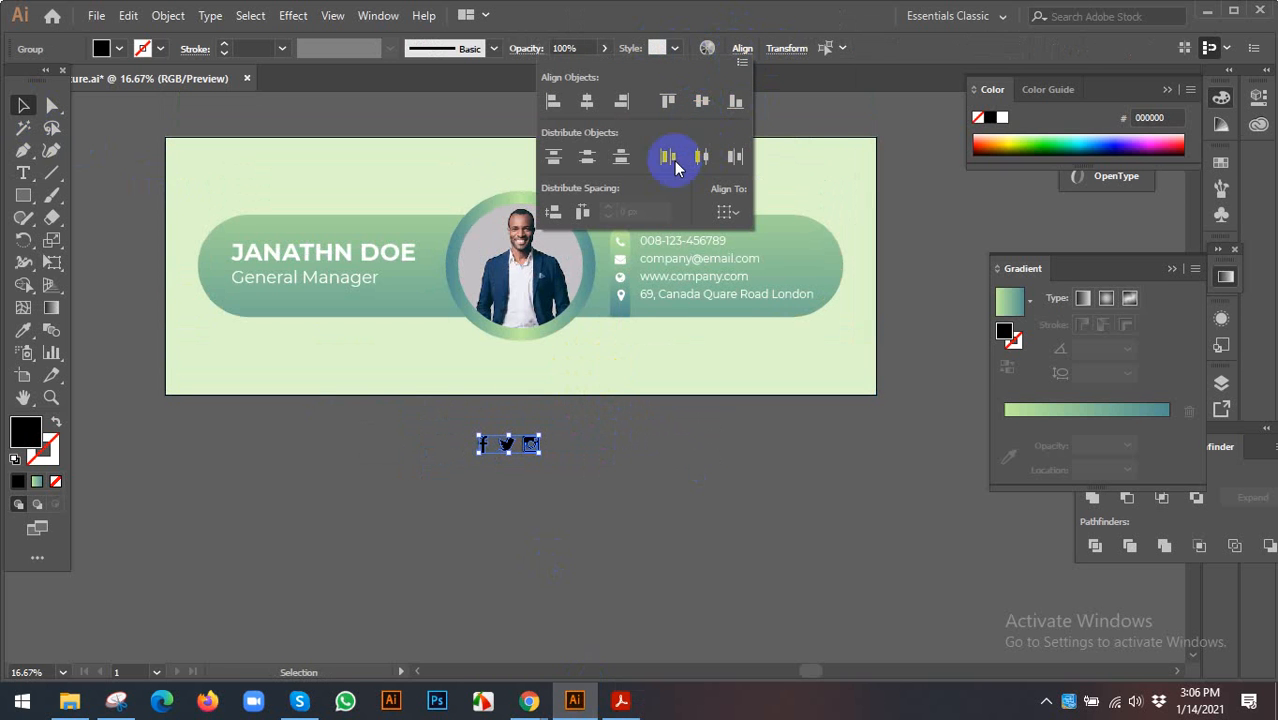
click(195, 470)
click(117, 48)
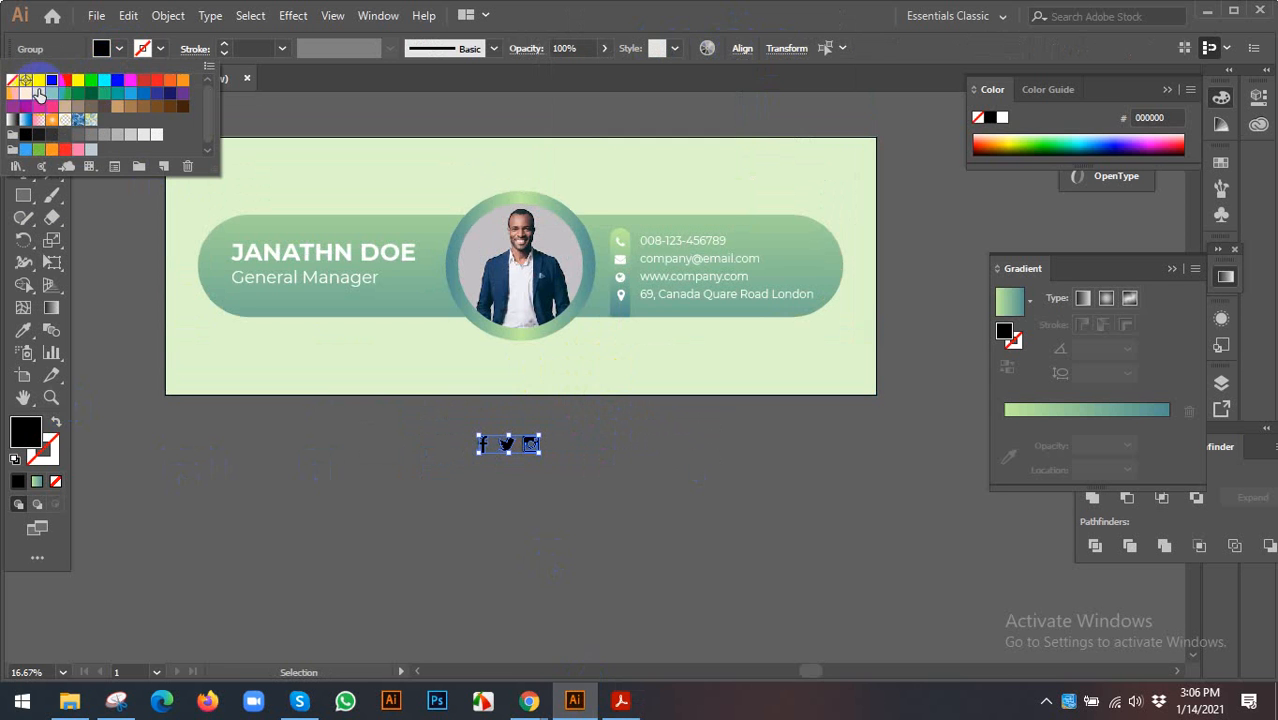
click(38, 80)
click(537, 428)
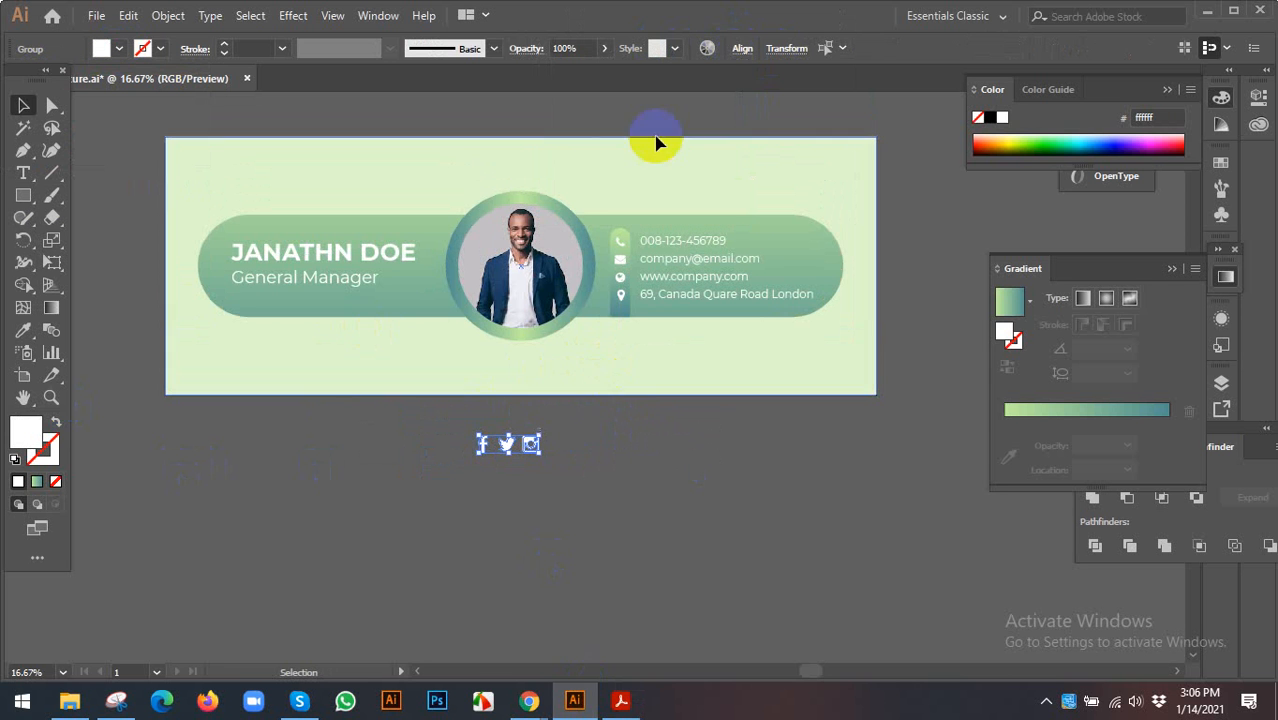
- Centre the icons horizontally relative to the artboard
click(742, 48)
click(727, 206)
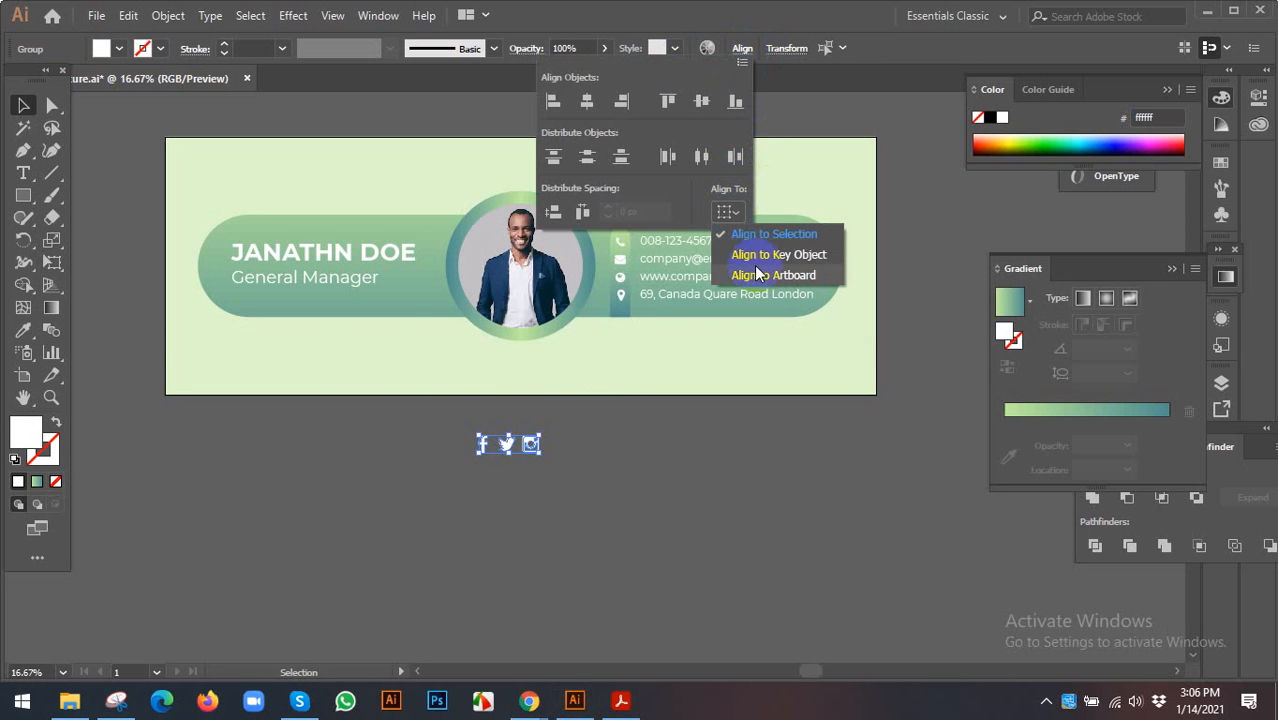
click(758, 274)
click(587, 101)
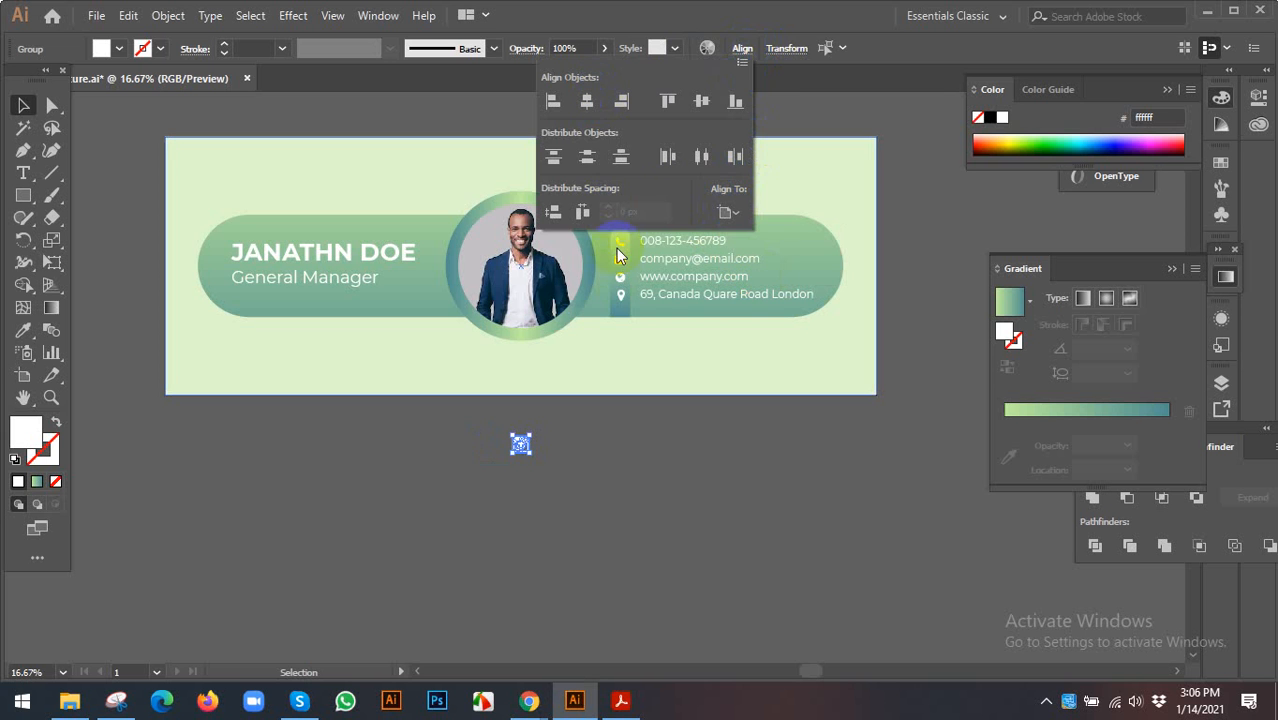
click(625, 460)
click(458, 430)
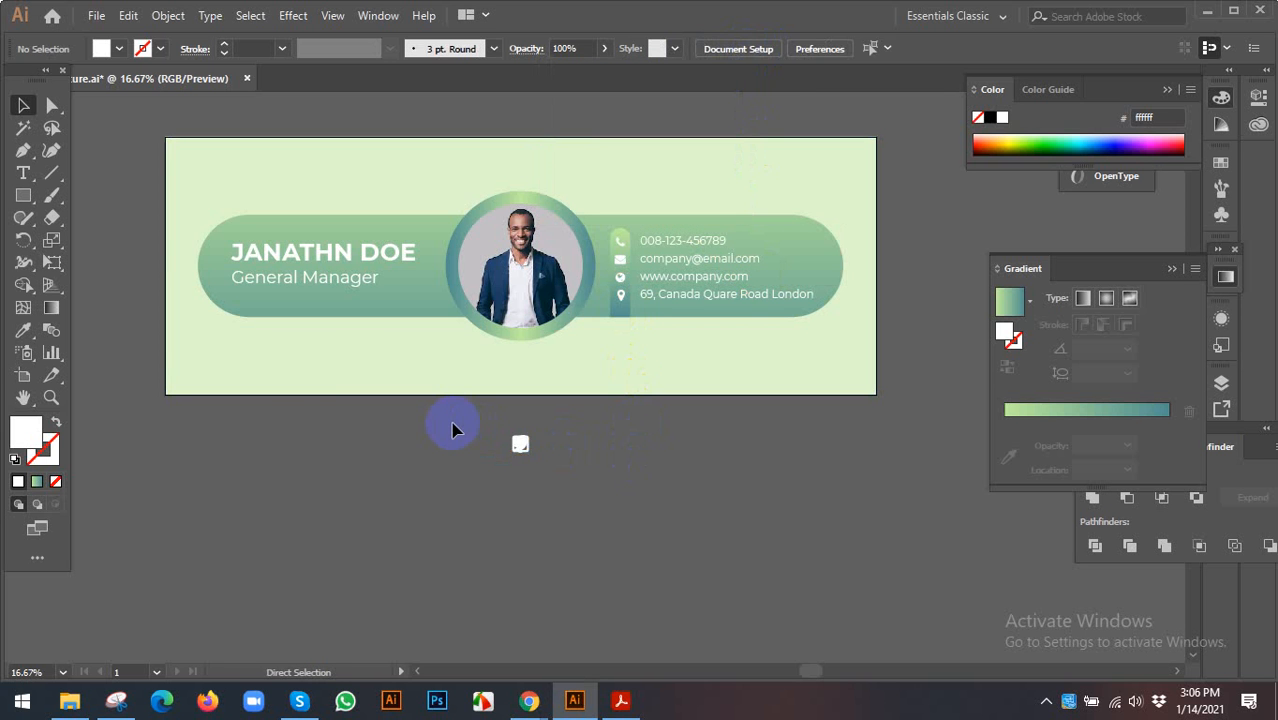
- Move the icon group up into the banner just beneath the photo
drag(613, 492, 479, 445)
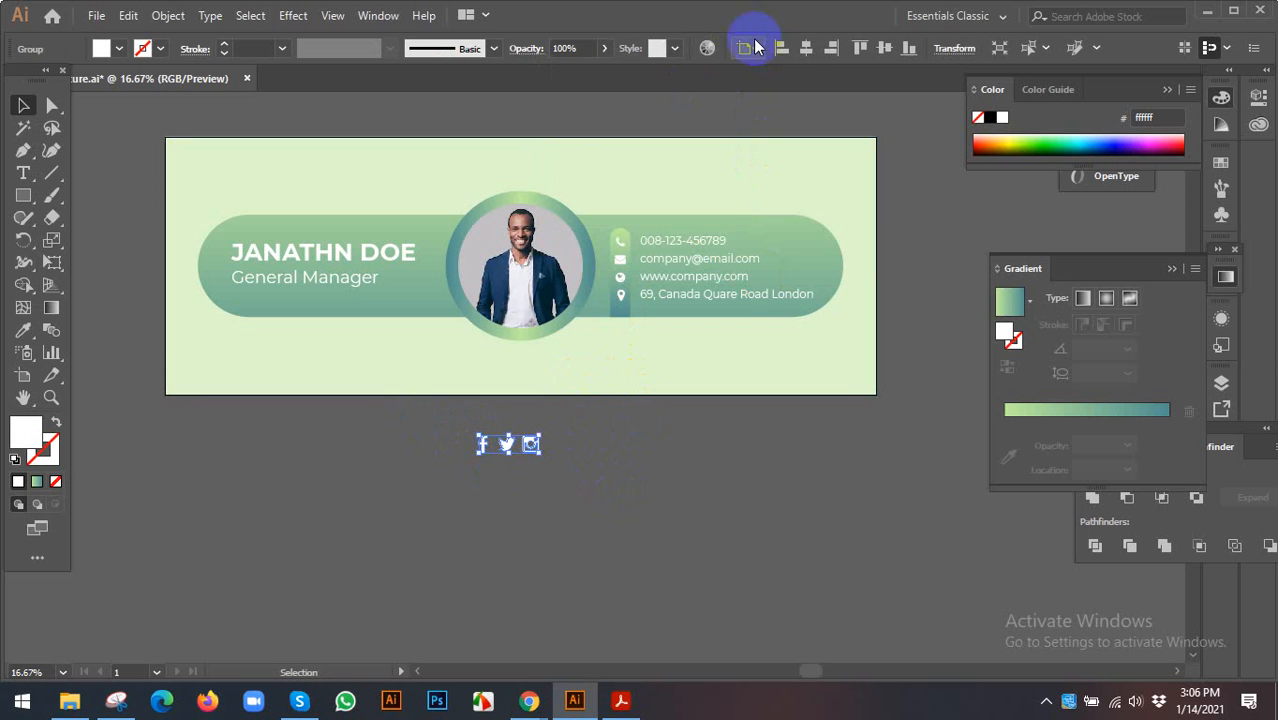
click(905, 52)
scroll(554, 384, up, 1)
drag(537, 392, 539, 362)
click(590, 462)
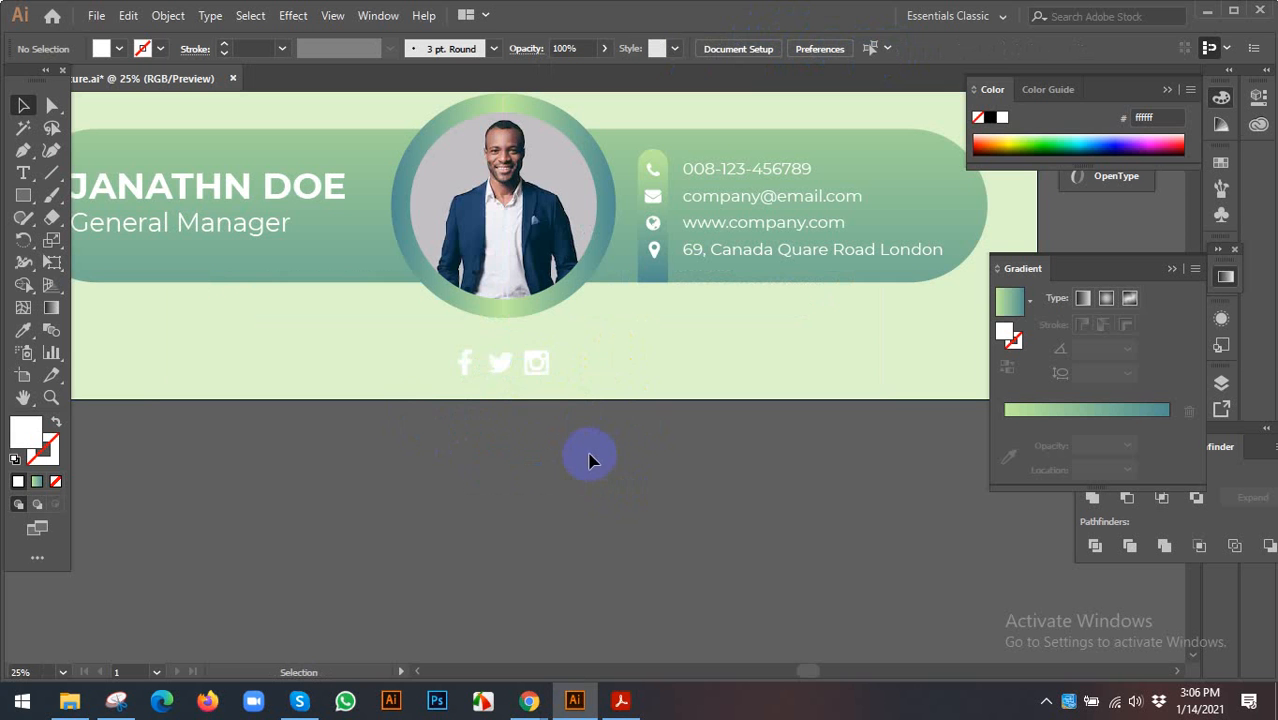
- Sample the photo ring's green-to-teal gradient onto the social icons with the Eyedropper
click(542, 358)
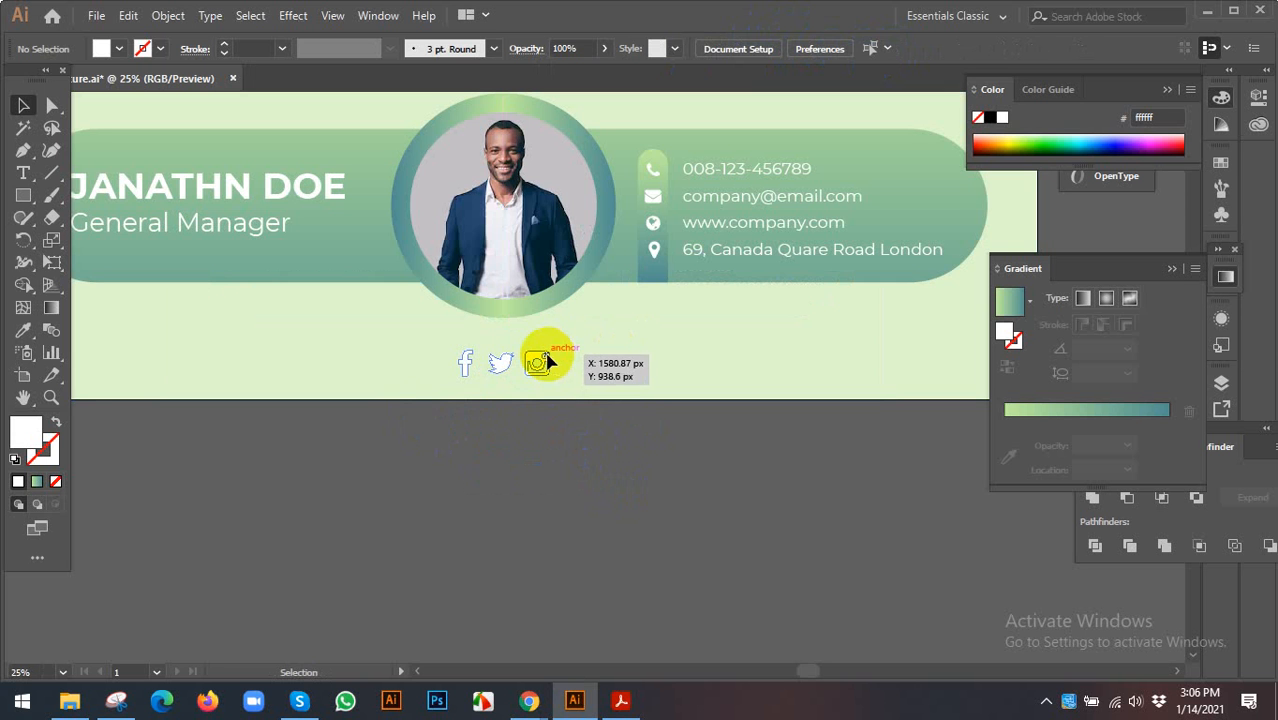
click(23, 333)
click(368, 200)
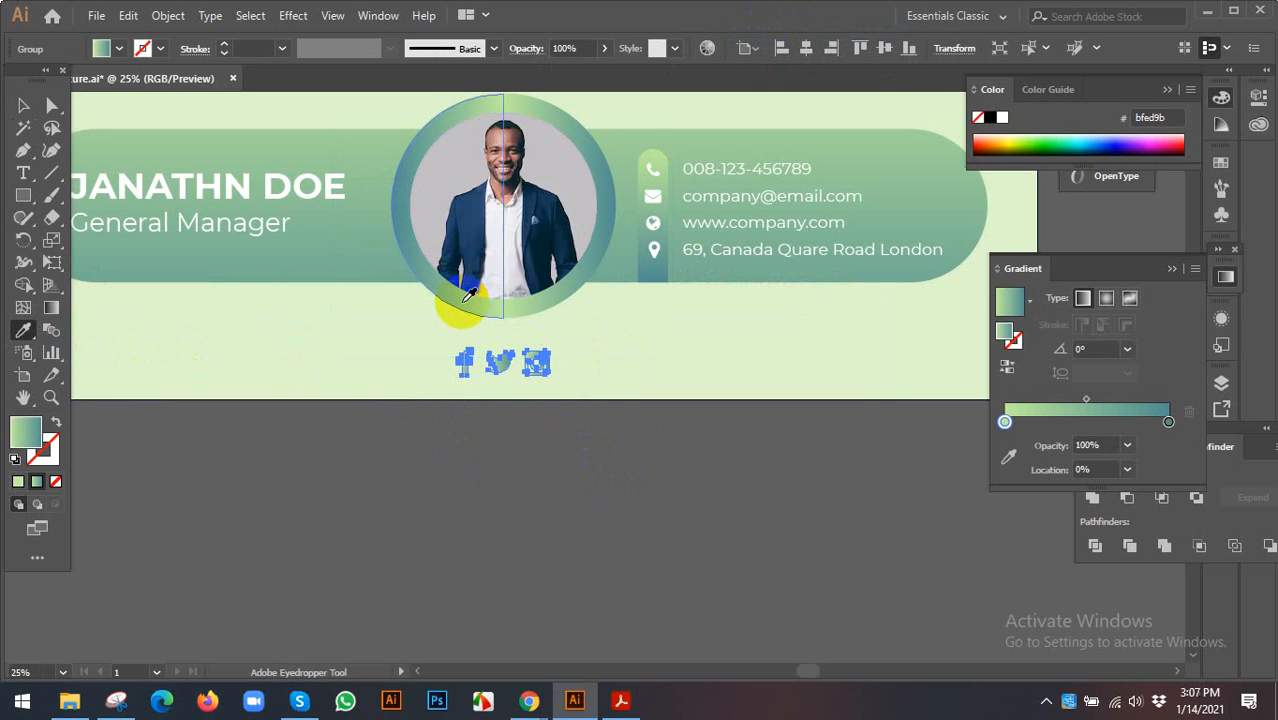
key(v)
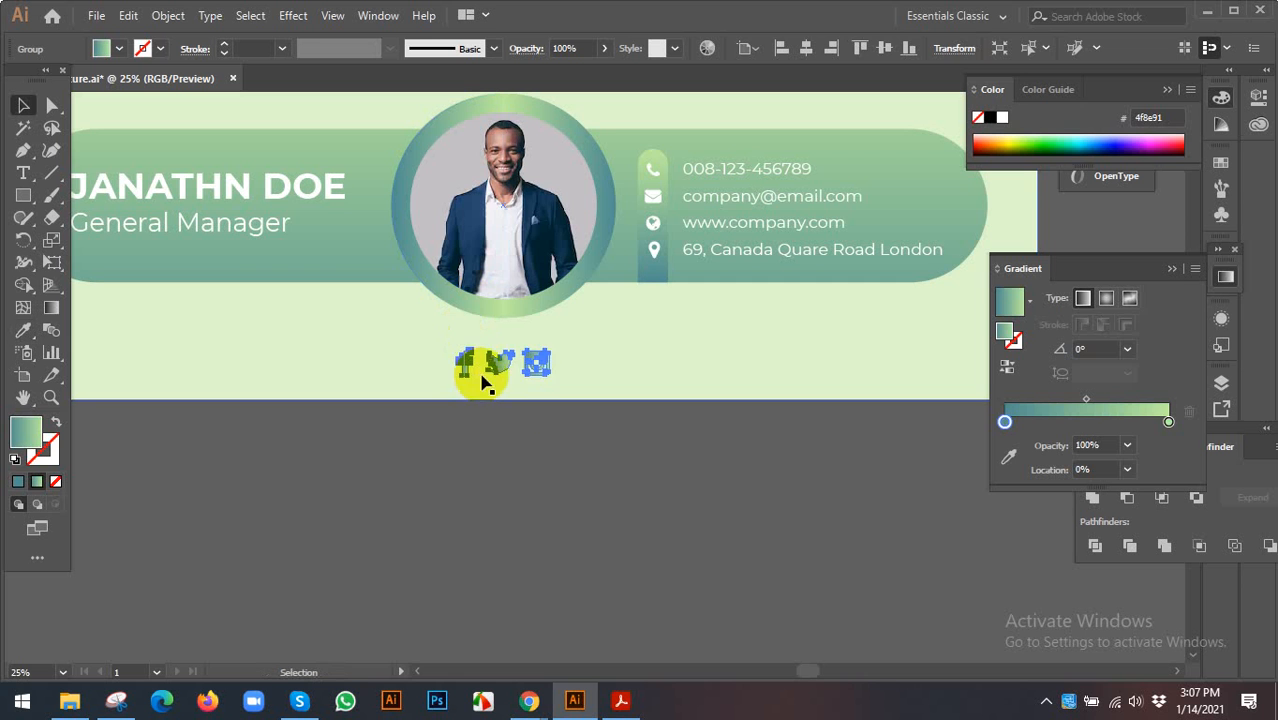
click(513, 432)
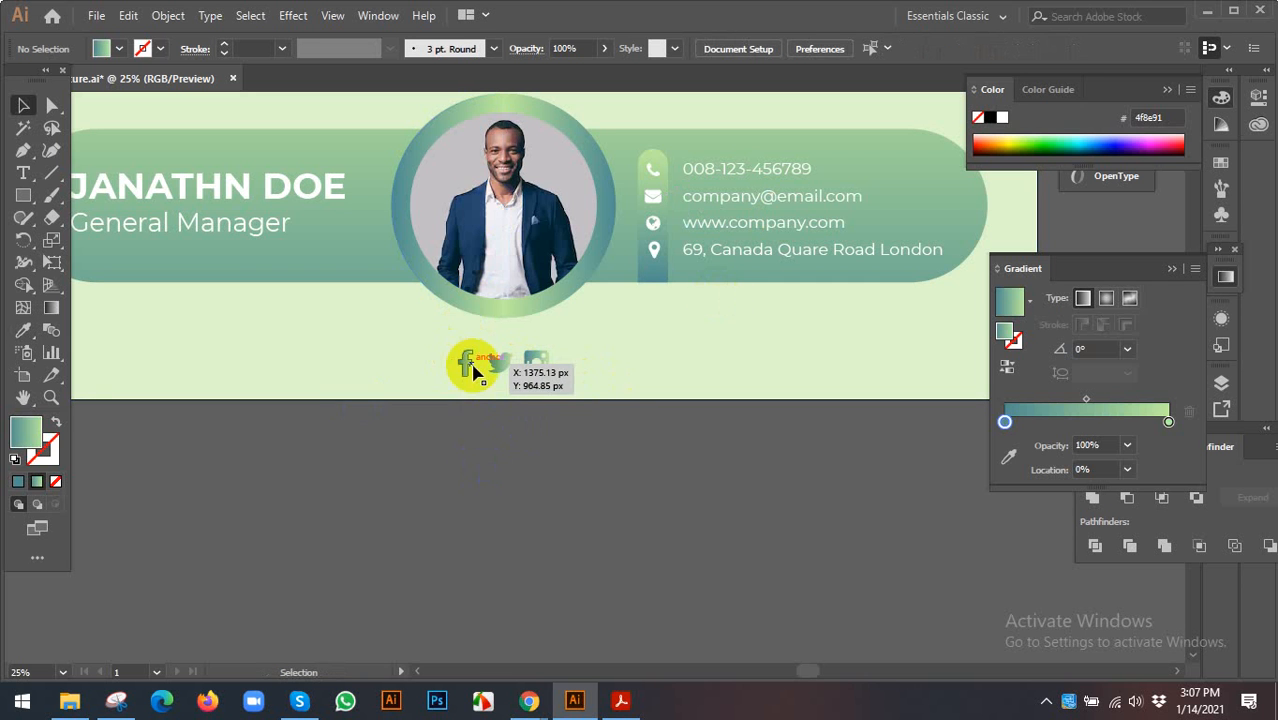
click(568, 457)
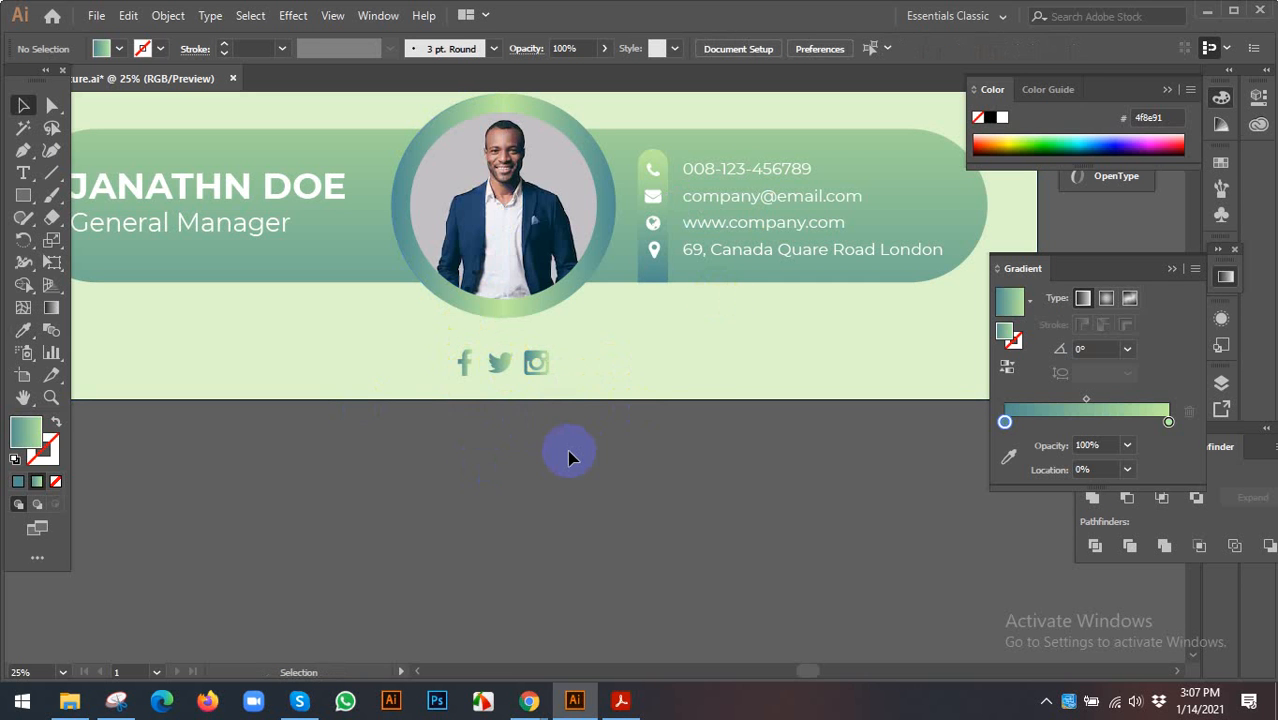
click(557, 481)
- Fit the artboard in the window and save the design
key(ctrl+0)
scroll(522, 466, down, 2)
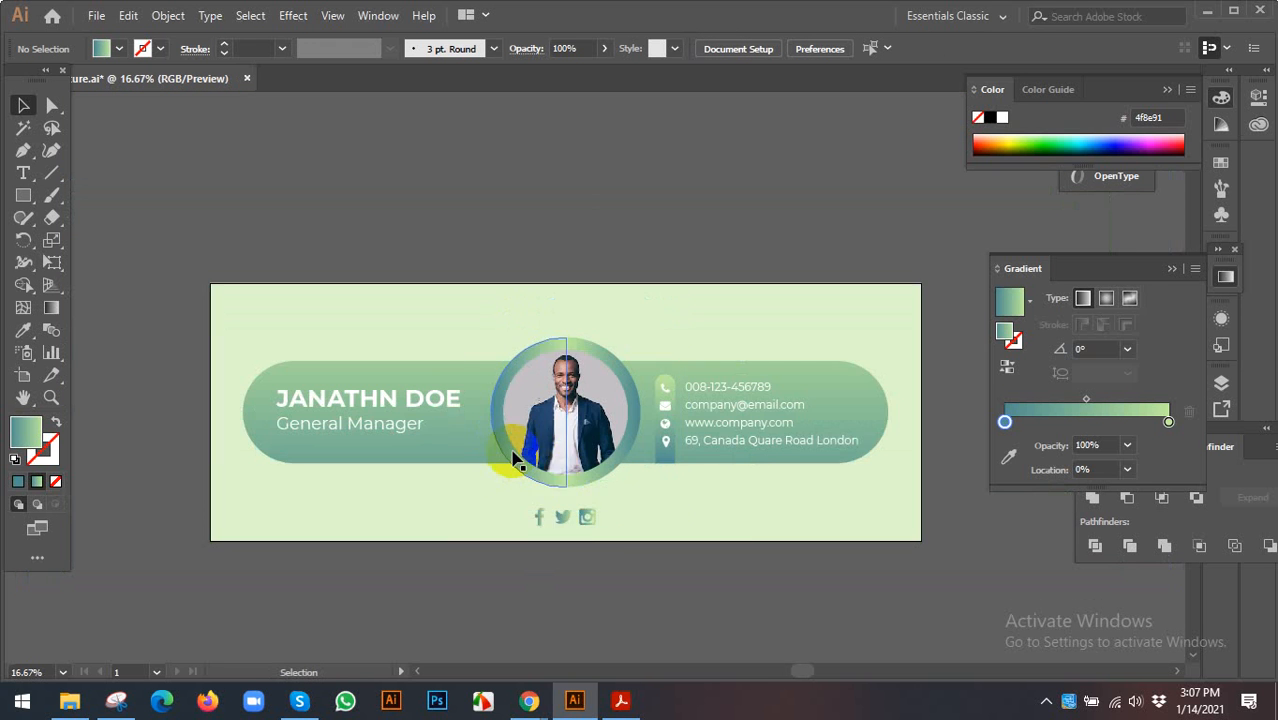
drag(690, 514, 619, 480)
scroll(582, 467, down, 2)
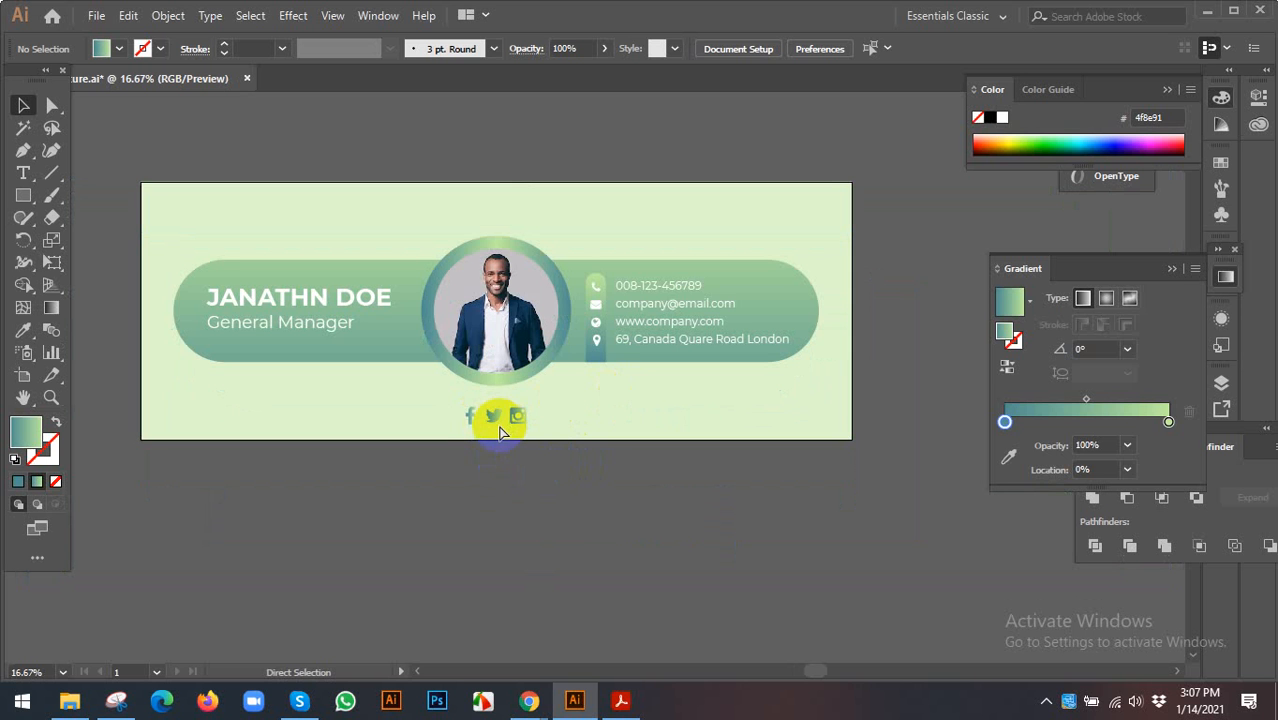
key(ctrl+s)
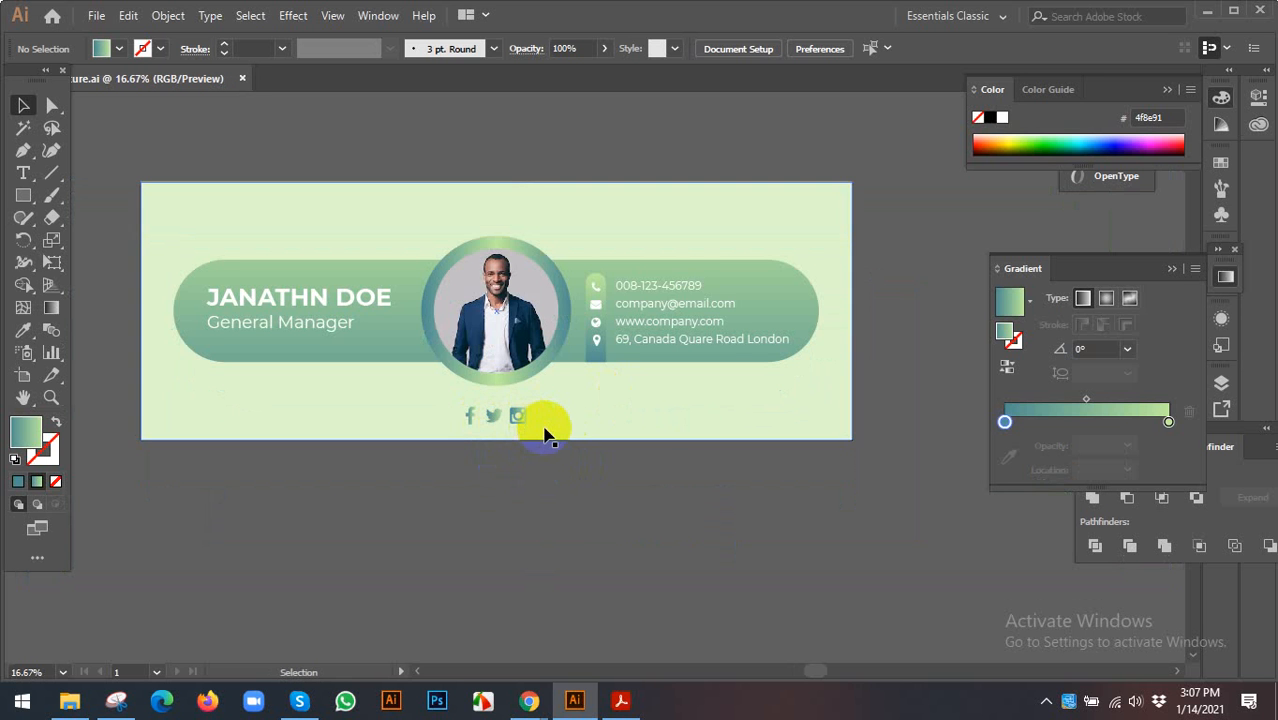
scroll(544, 432, down, 1)
click(271, 347)
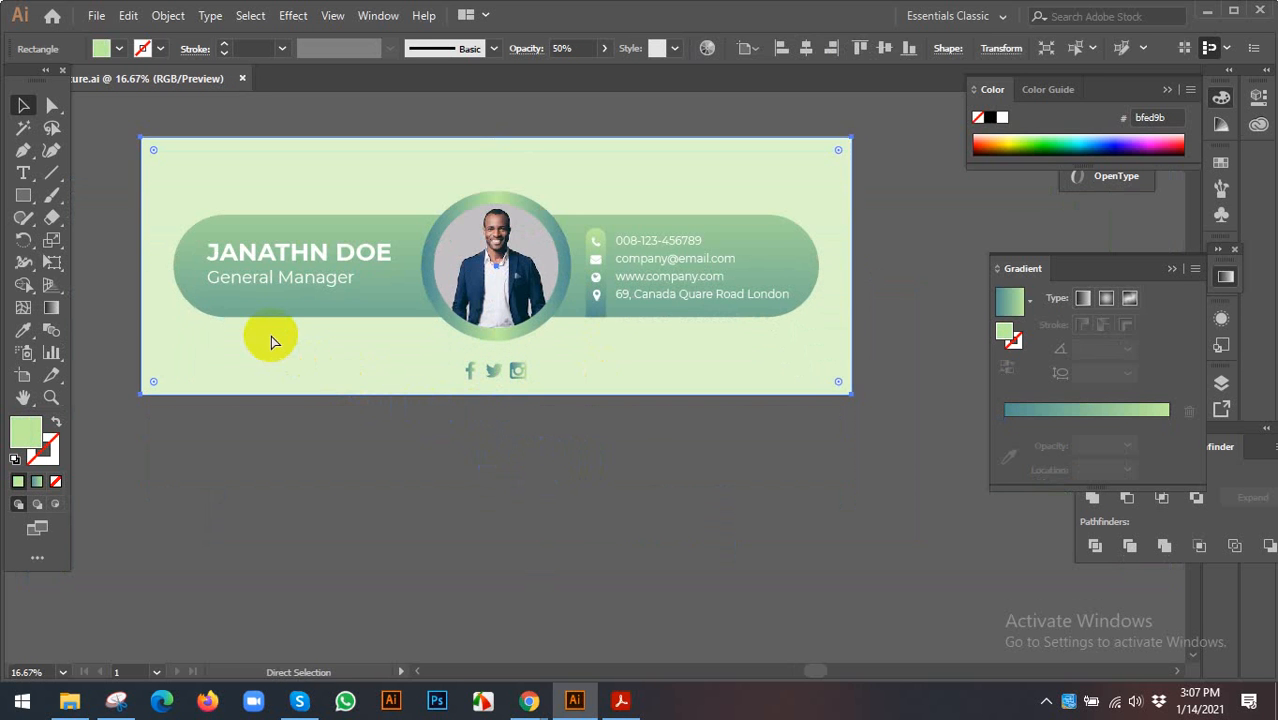
- Bring the white rectangle in front of all other objects
key(ctrl+2)
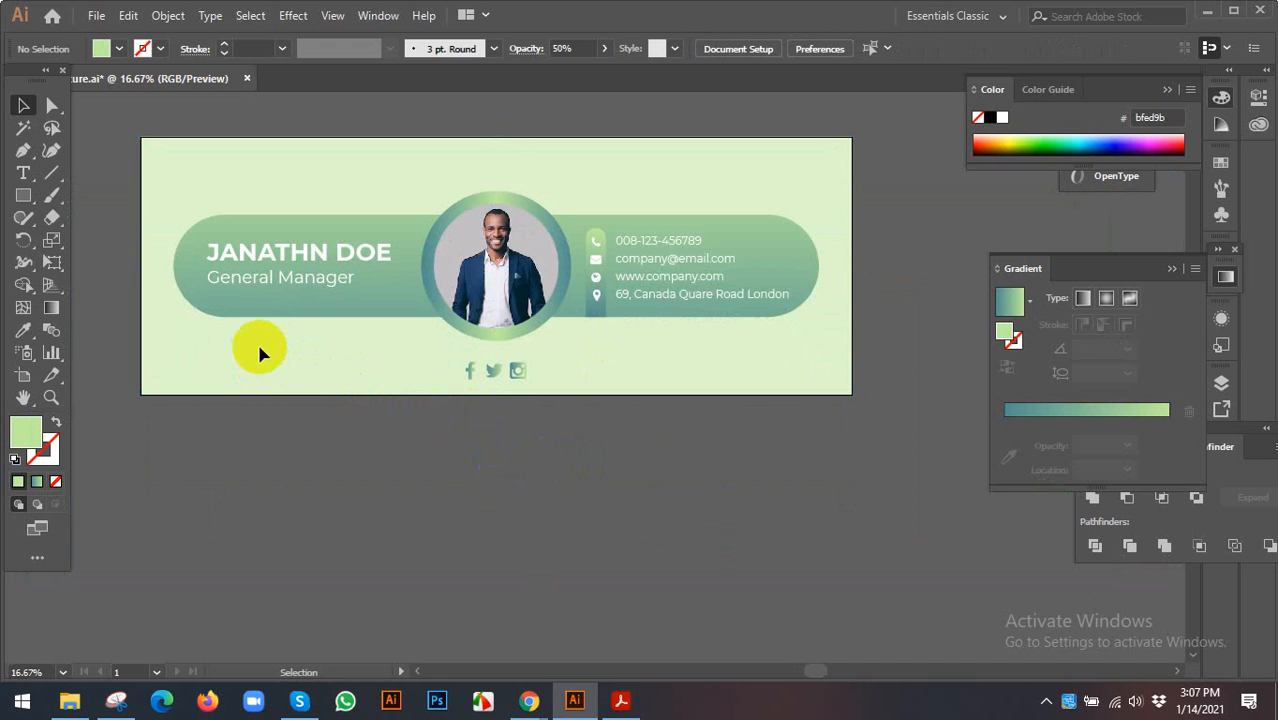
key(ctrl+alt+2)
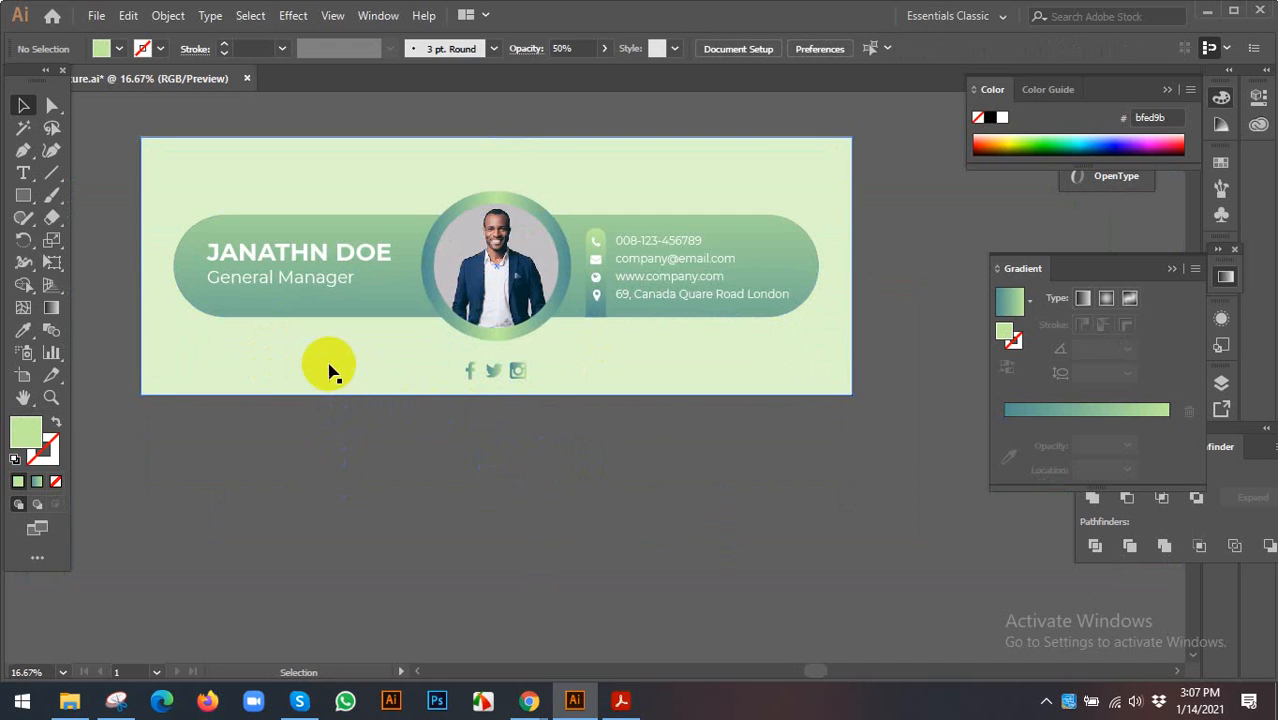
drag(328, 371, 347, 474)
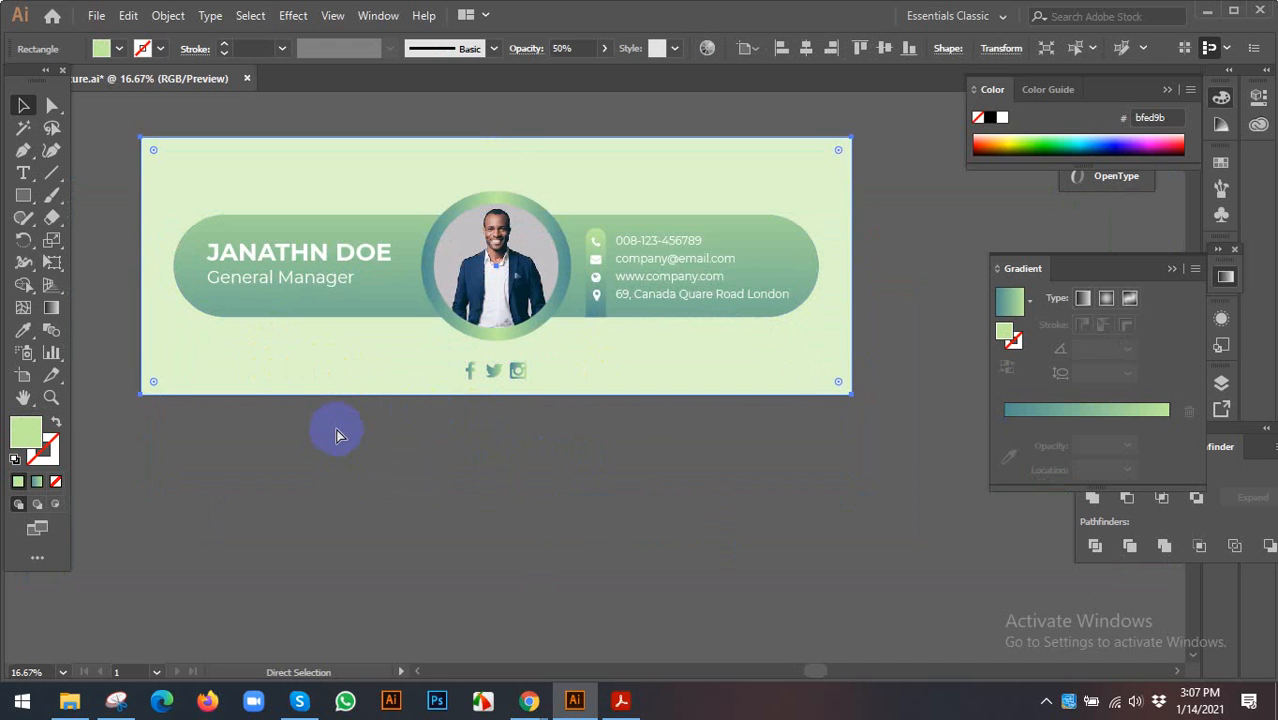
right_click(322, 362)
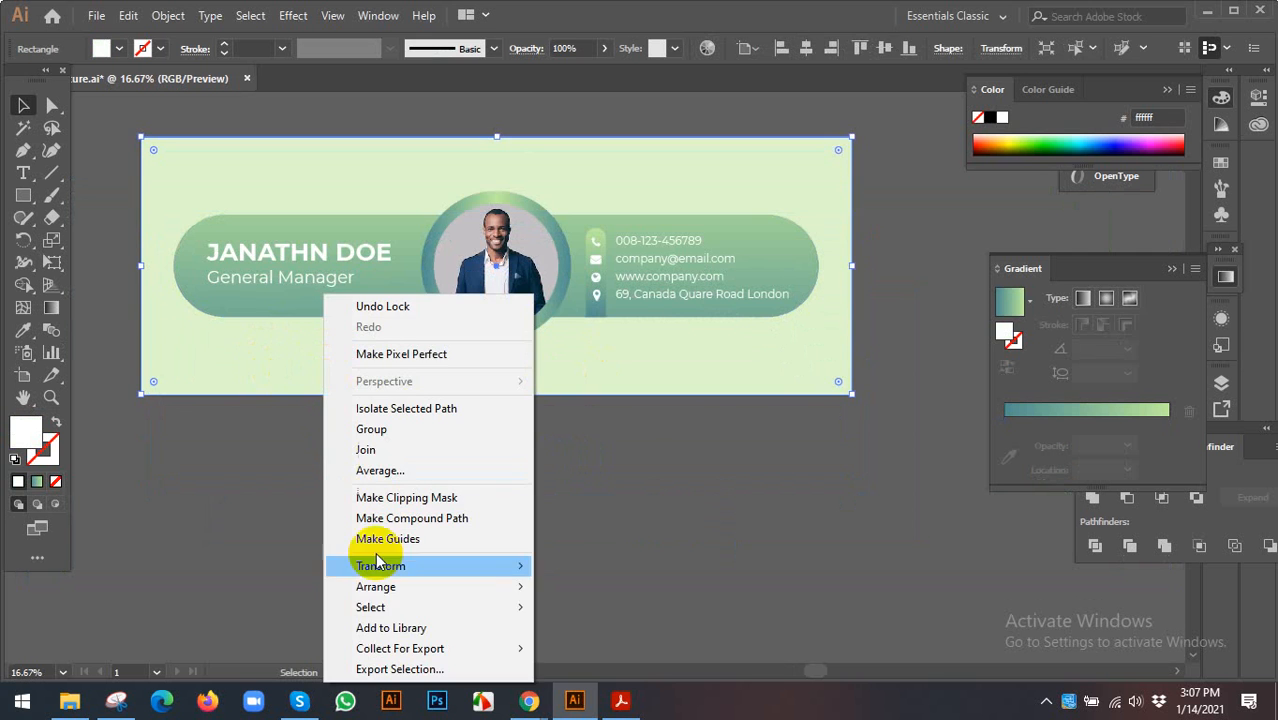
click(560, 586)
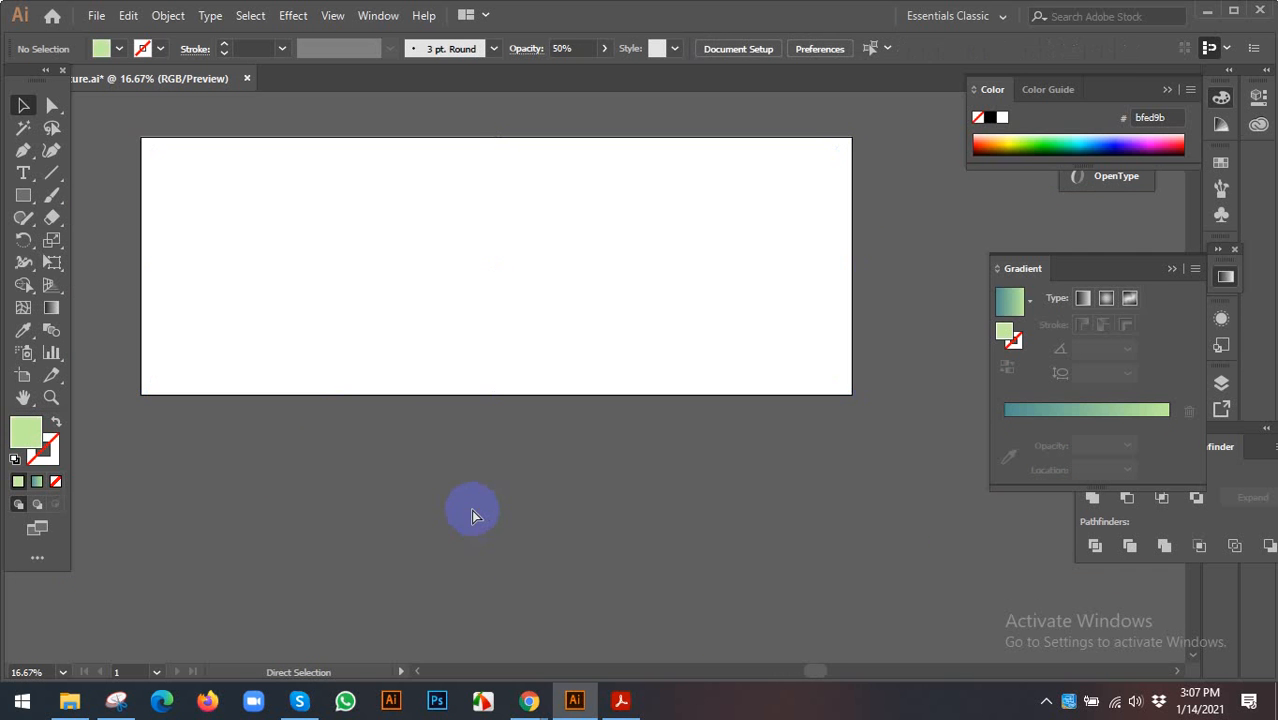
- Clip the whole design to the white rectangle with a clipping mask and save
key(ctrl+a)
right_click(384, 268)
click(456, 395)
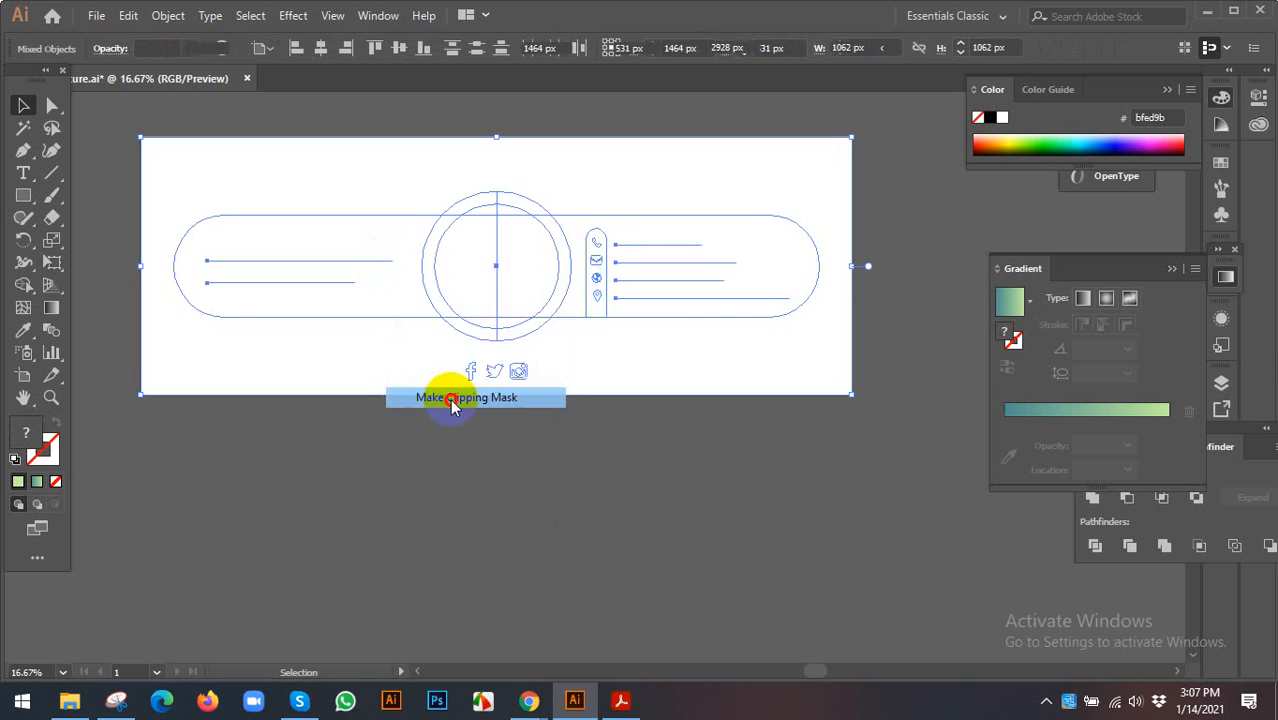
click(446, 488)
scroll(438, 435, up, 2)
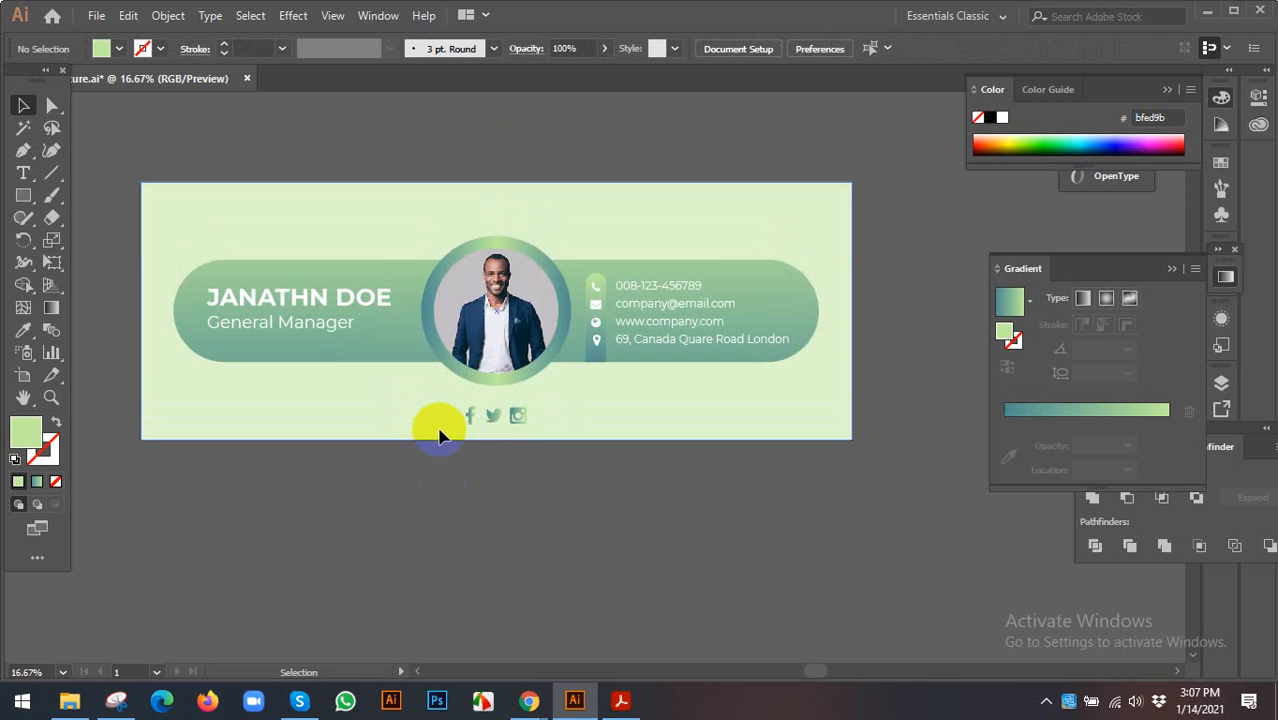
click(495, 455)
key(ctrl+s)
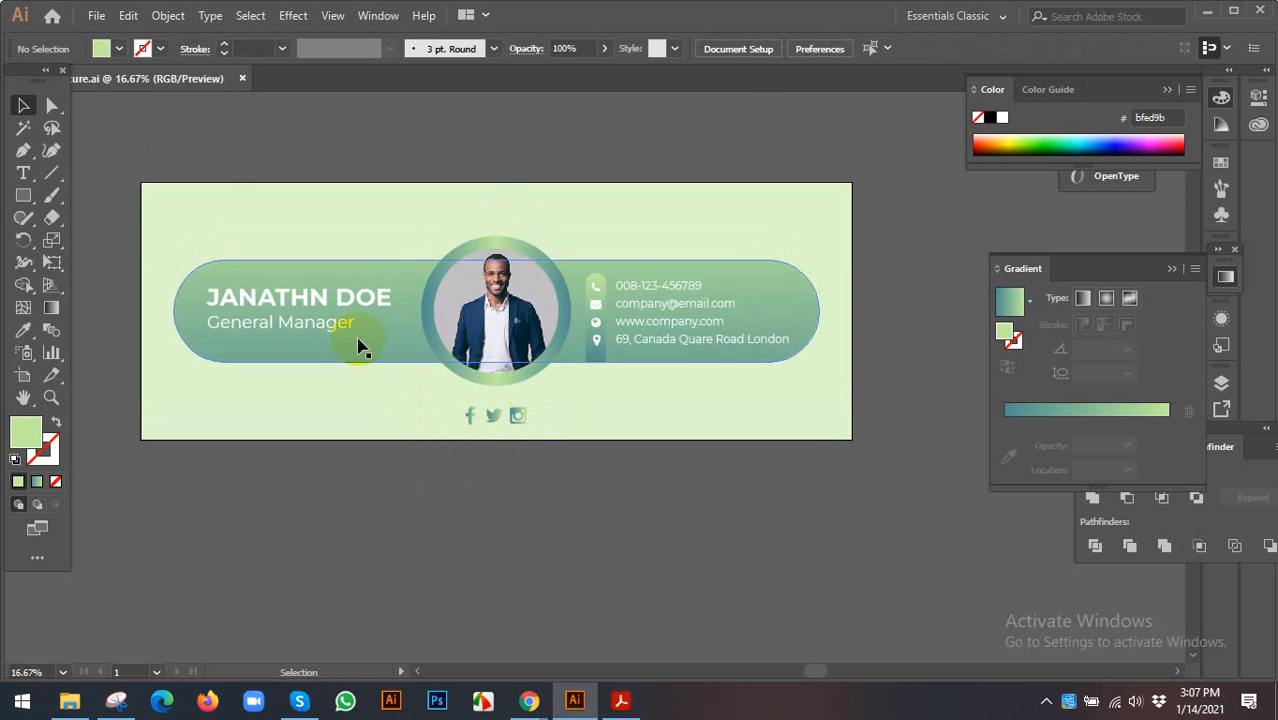
- Try repositioning the clipped banner card, then undo back to its original place
click(280, 325)
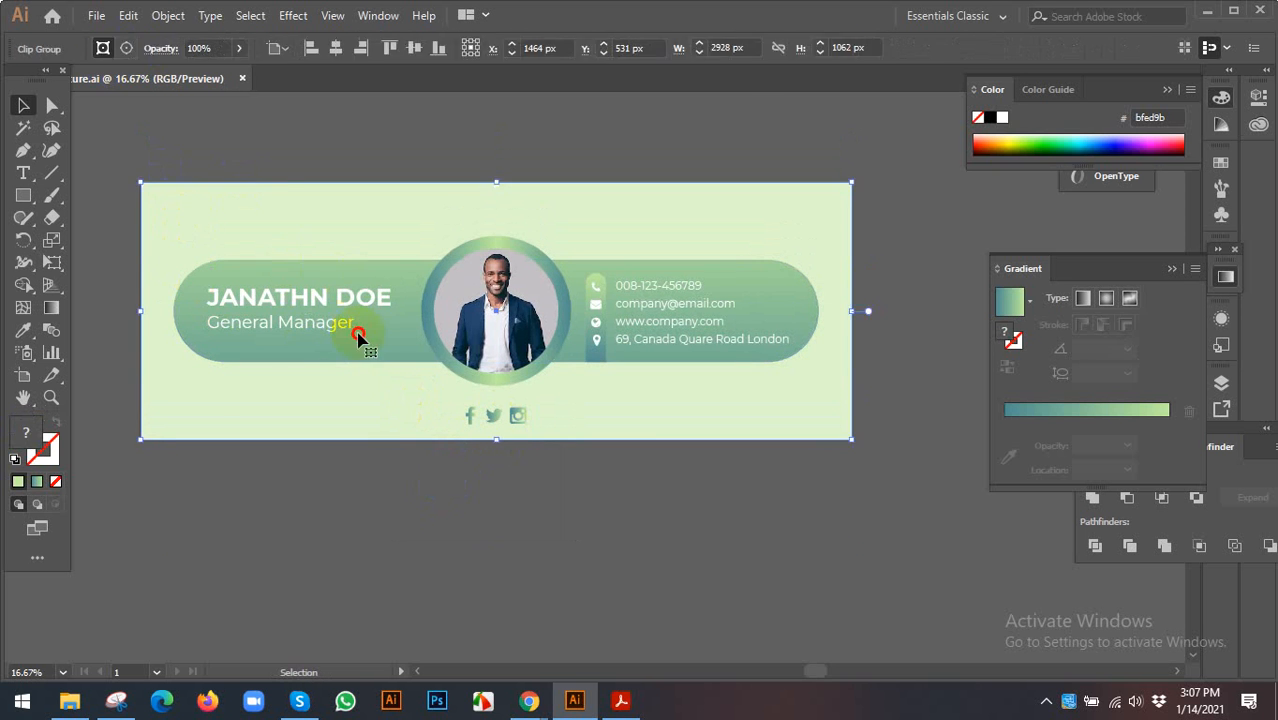
drag(357, 334, 373, 455)
key(ctrl+z)
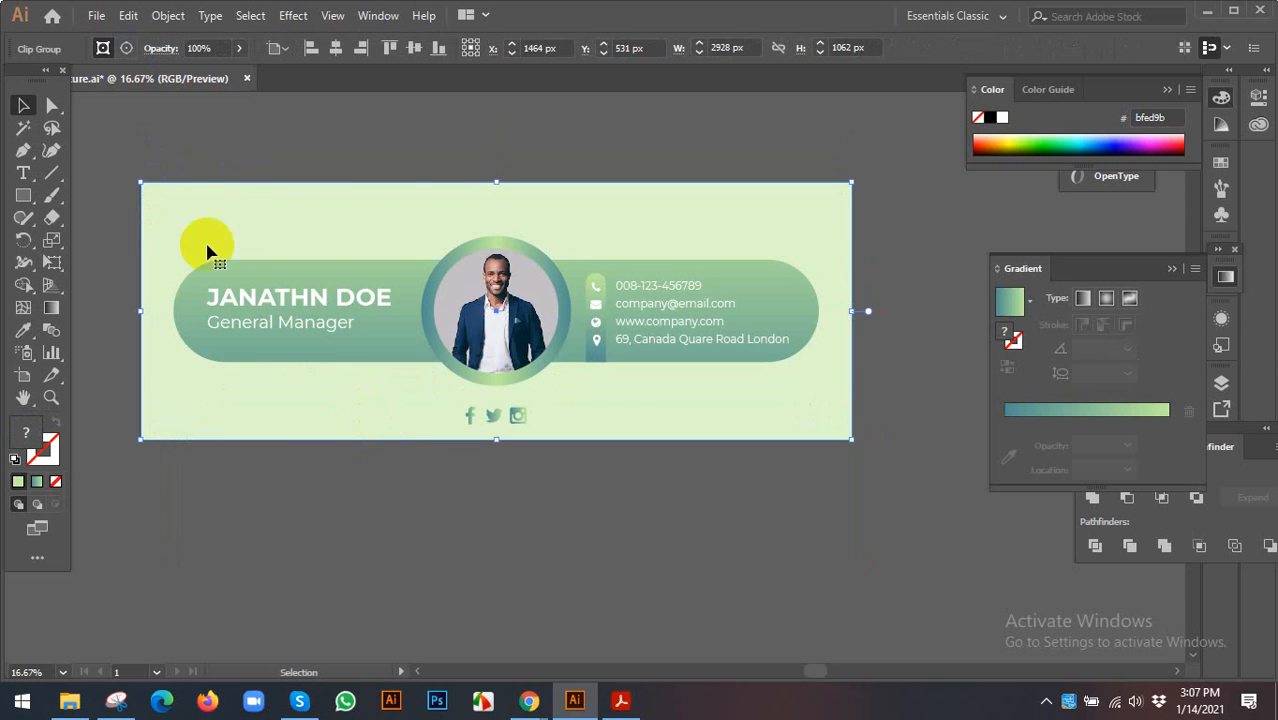
drag(300, 433, 312, 470)
scroll(332, 455, down, 2)
drag(362, 251, 398, 455)
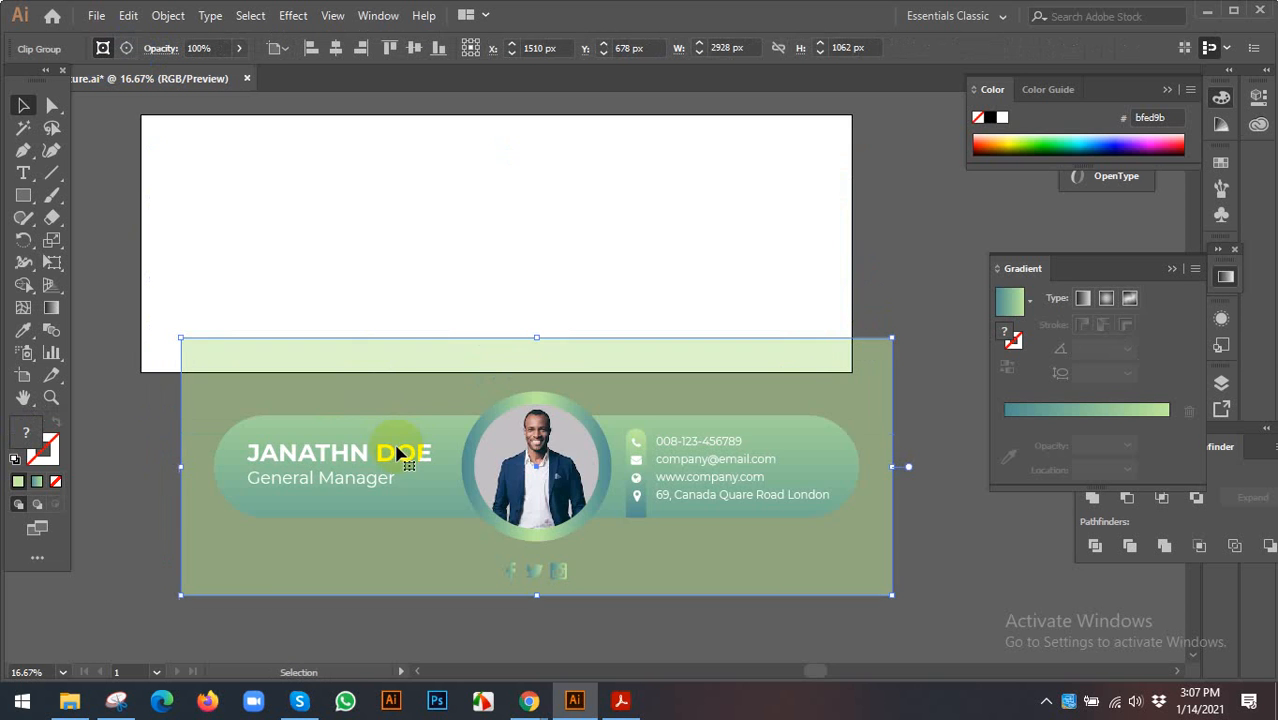
scroll(325, 470, down, 1)
key(ctrl+z)
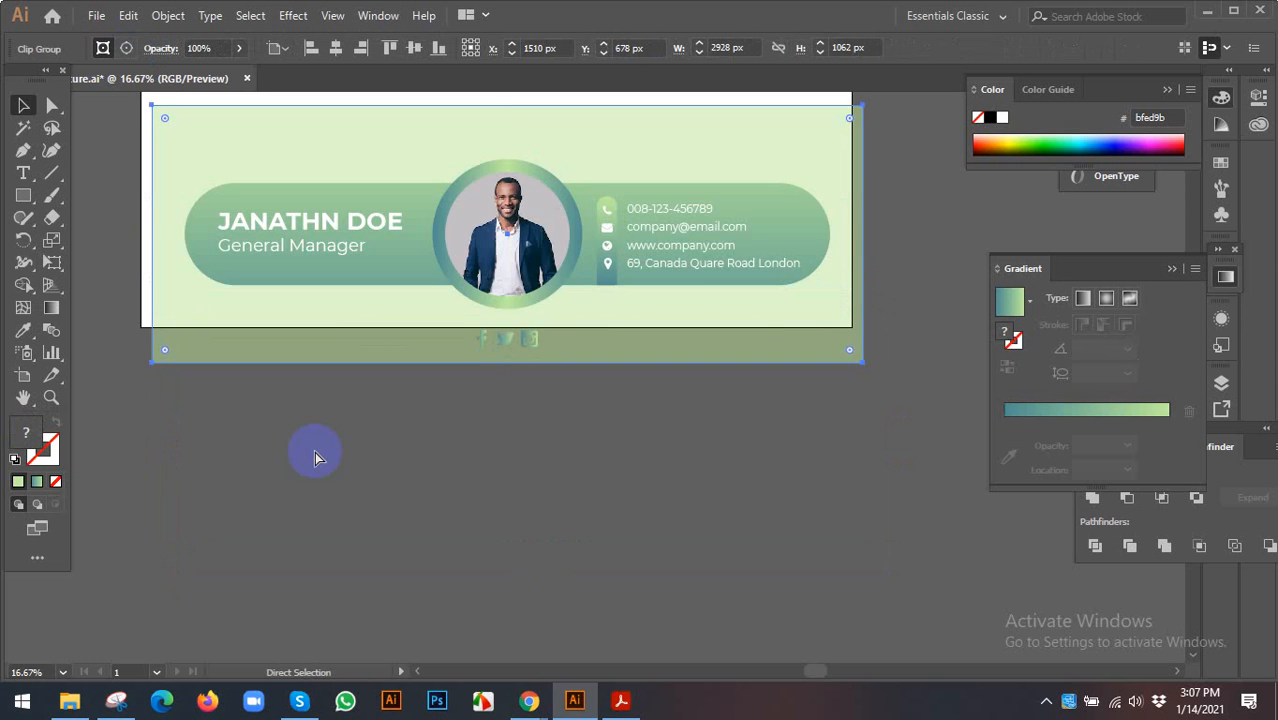
scroll(340, 440, up, 1)
key(ctrl+z)
click(385, 428)
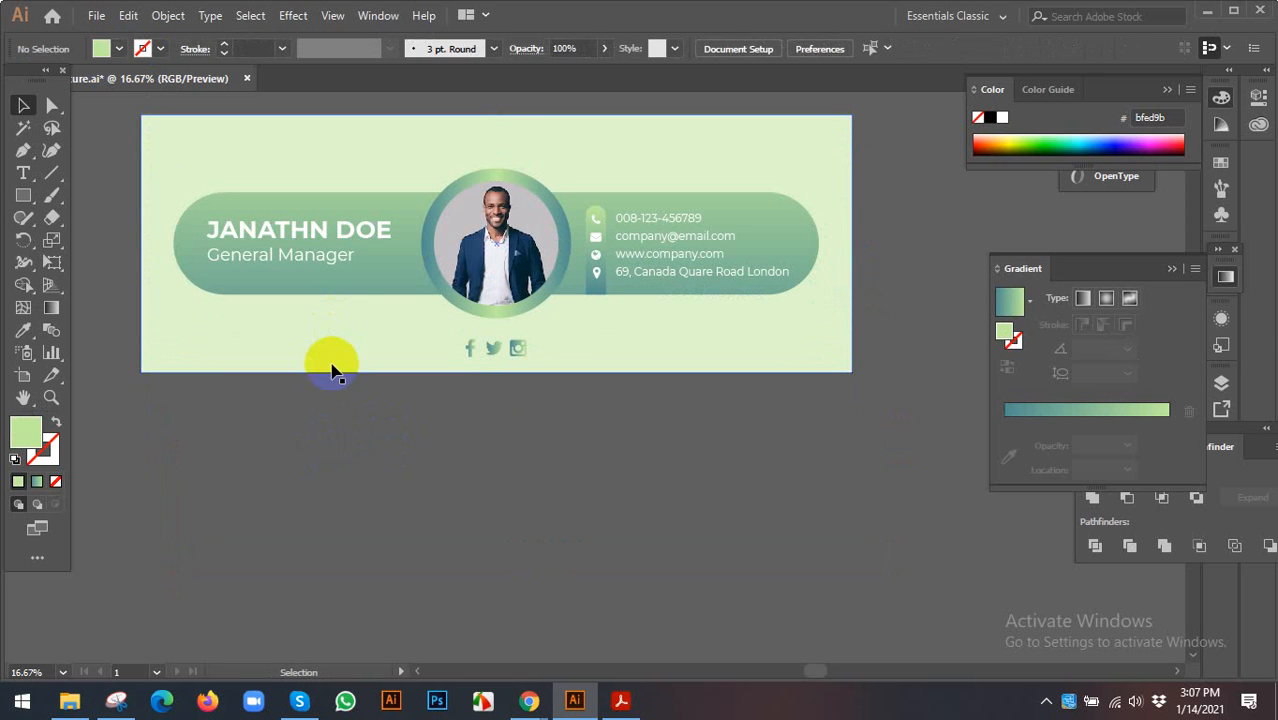
- Raise the banner background rectangle's opacity from 50% to 100%
double_click(335, 352)
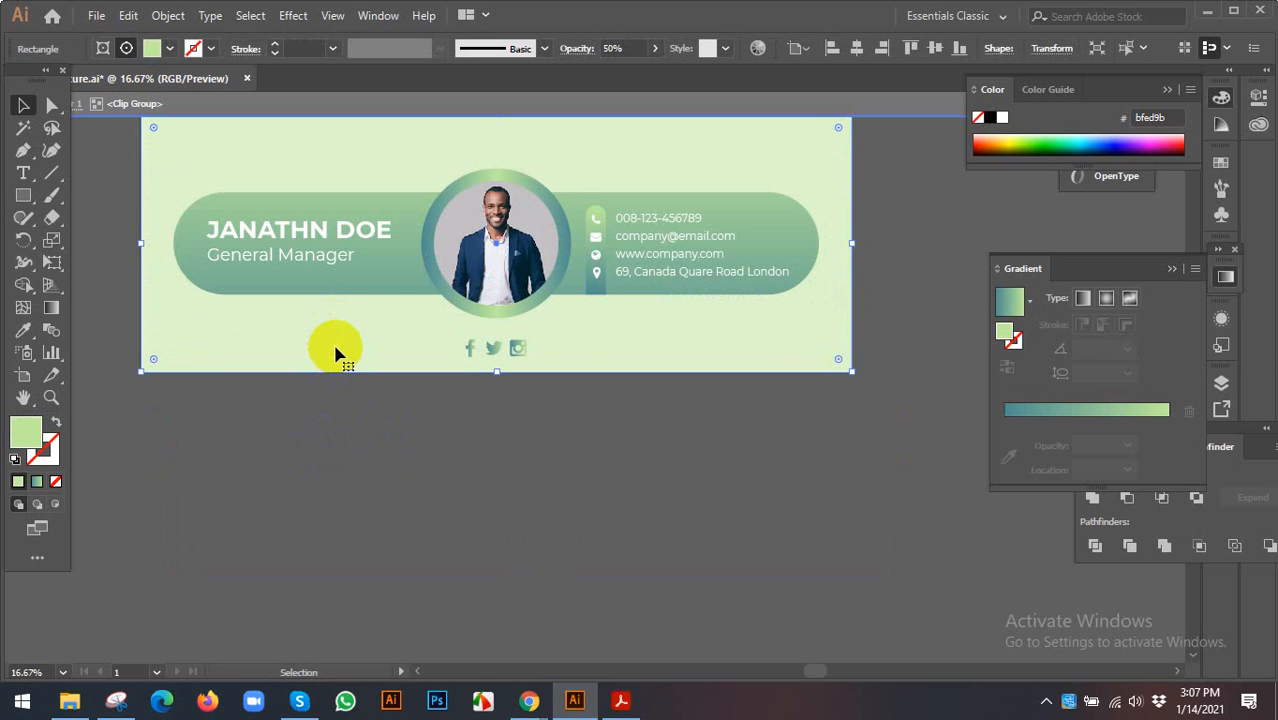
click(654, 49)
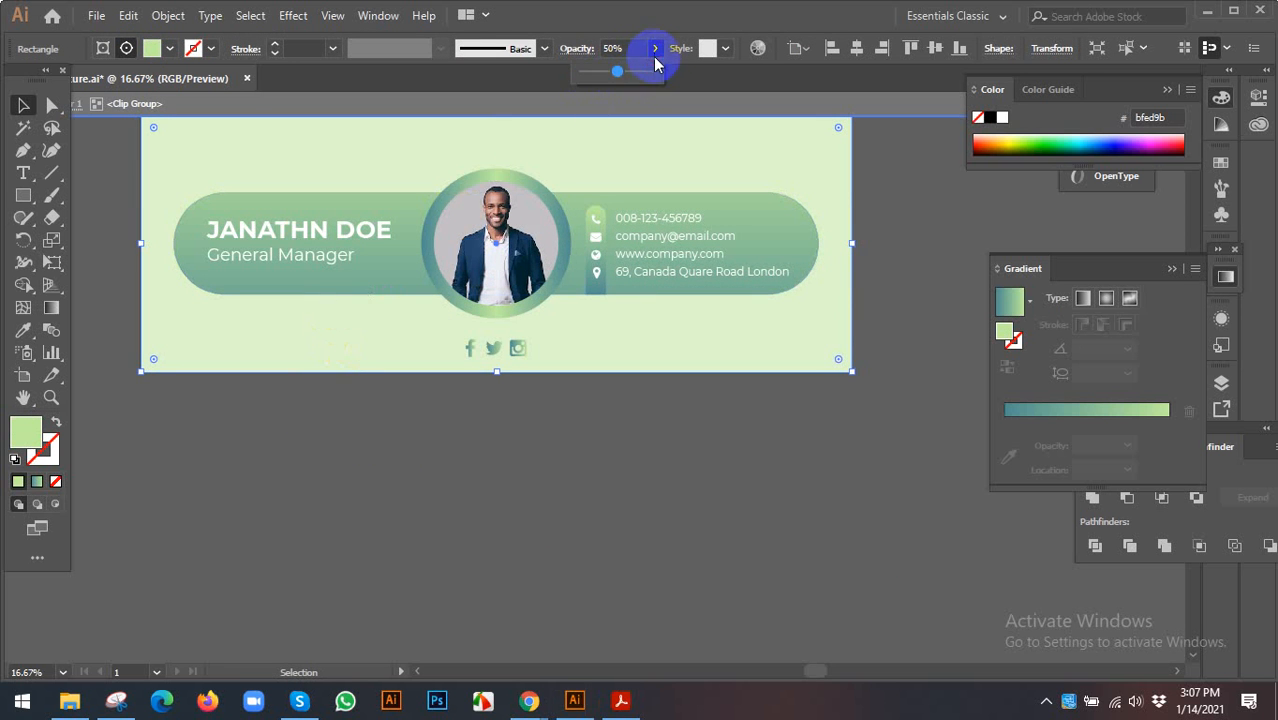
click(657, 73)
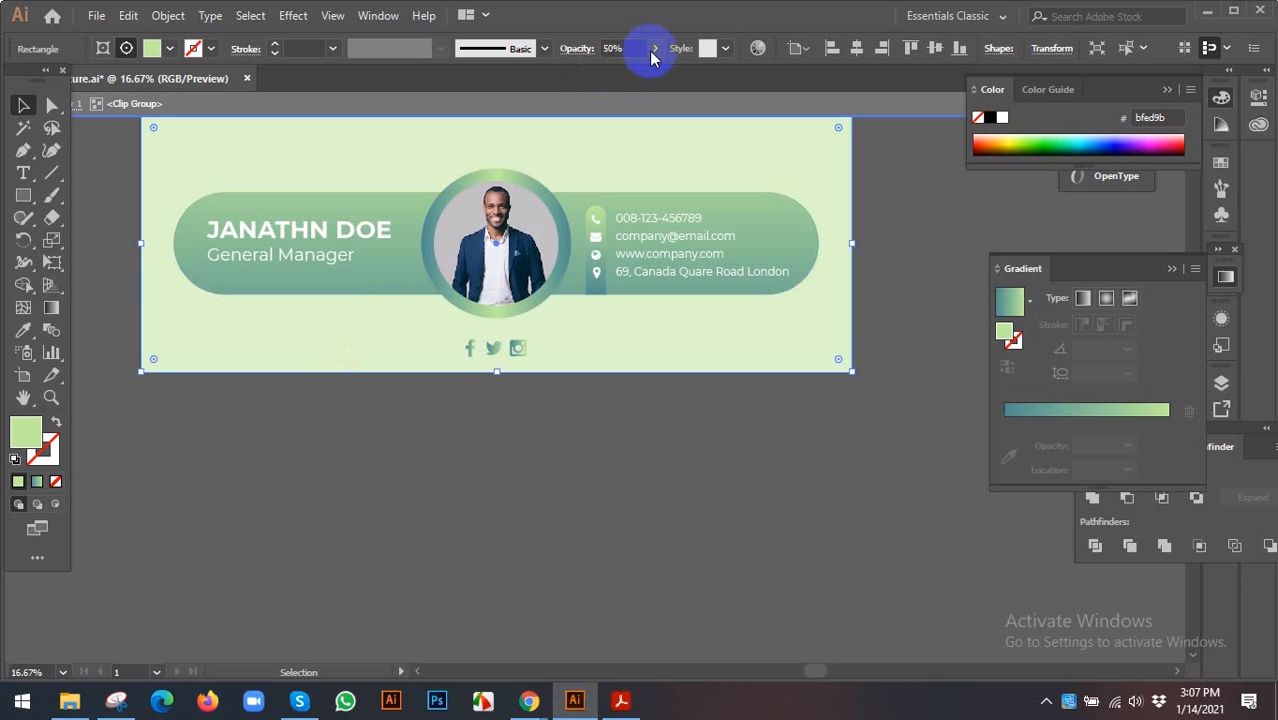
click(654, 49)
drag(645, 71, 664, 83)
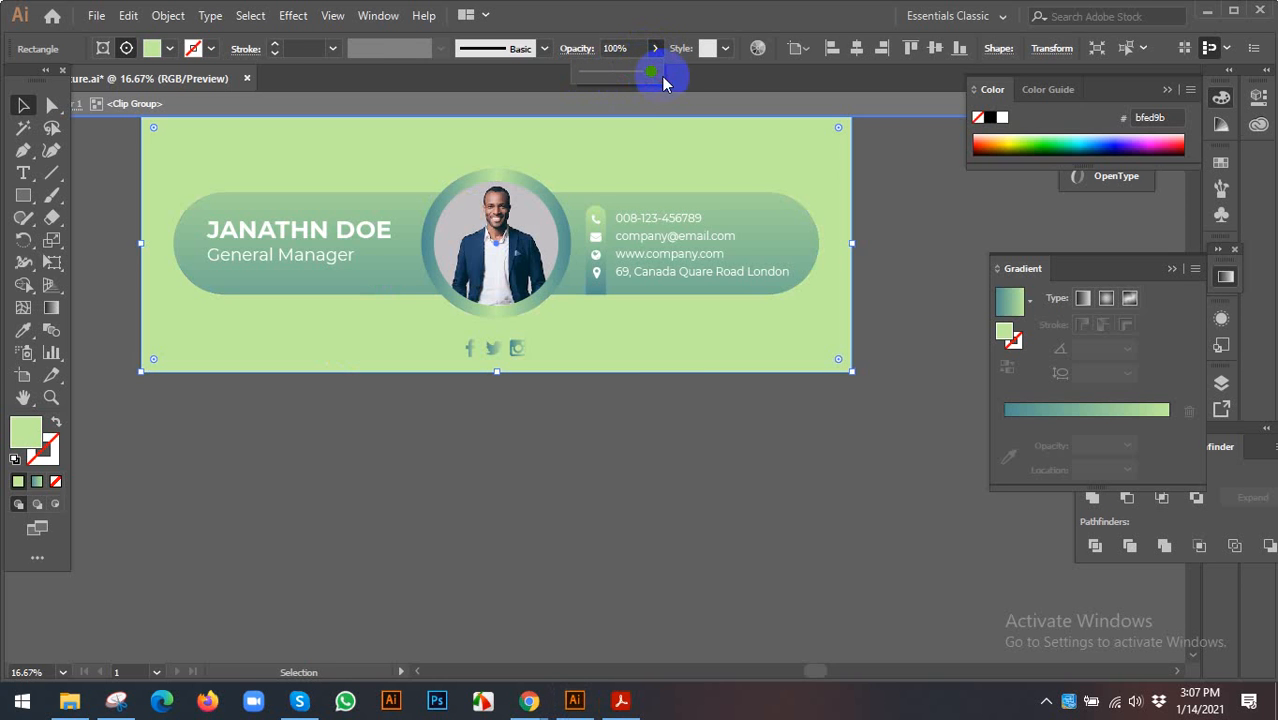
click(668, 424)
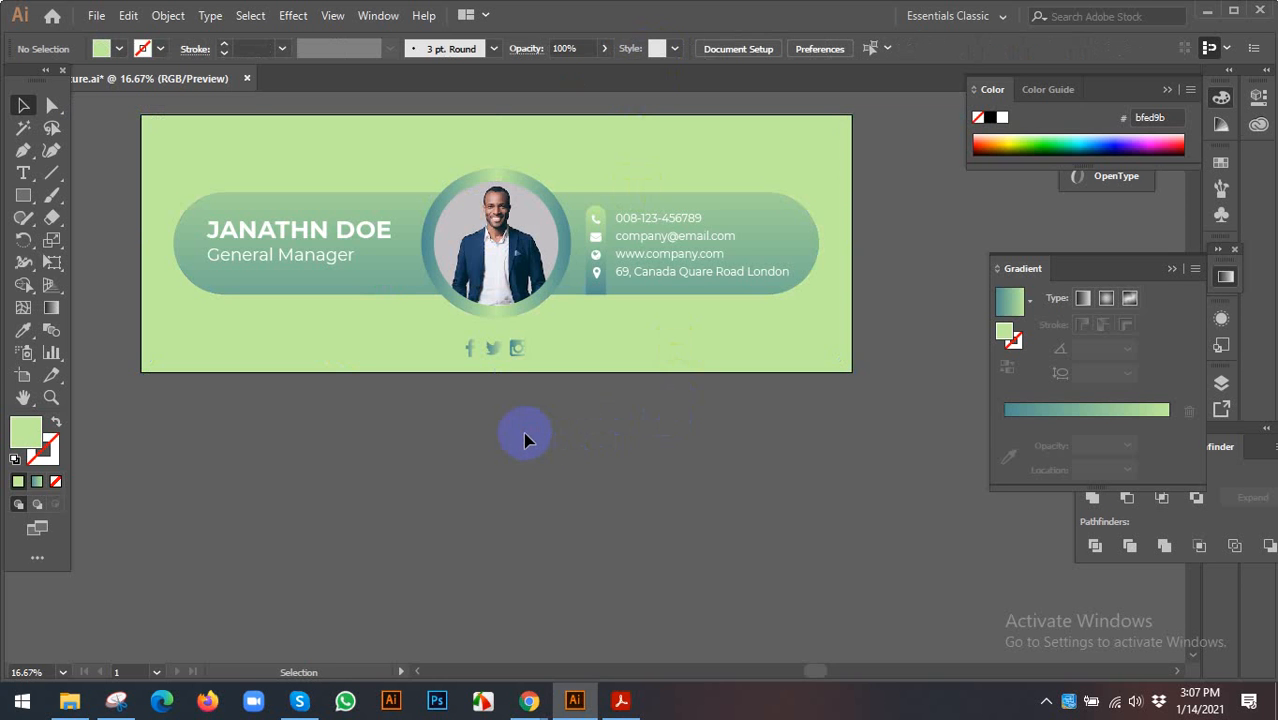
- Export the banner via Save for Web (Legacy) as a JPEG Maximum file, email-signature.jpg, on the Desktop
click(88, 16)
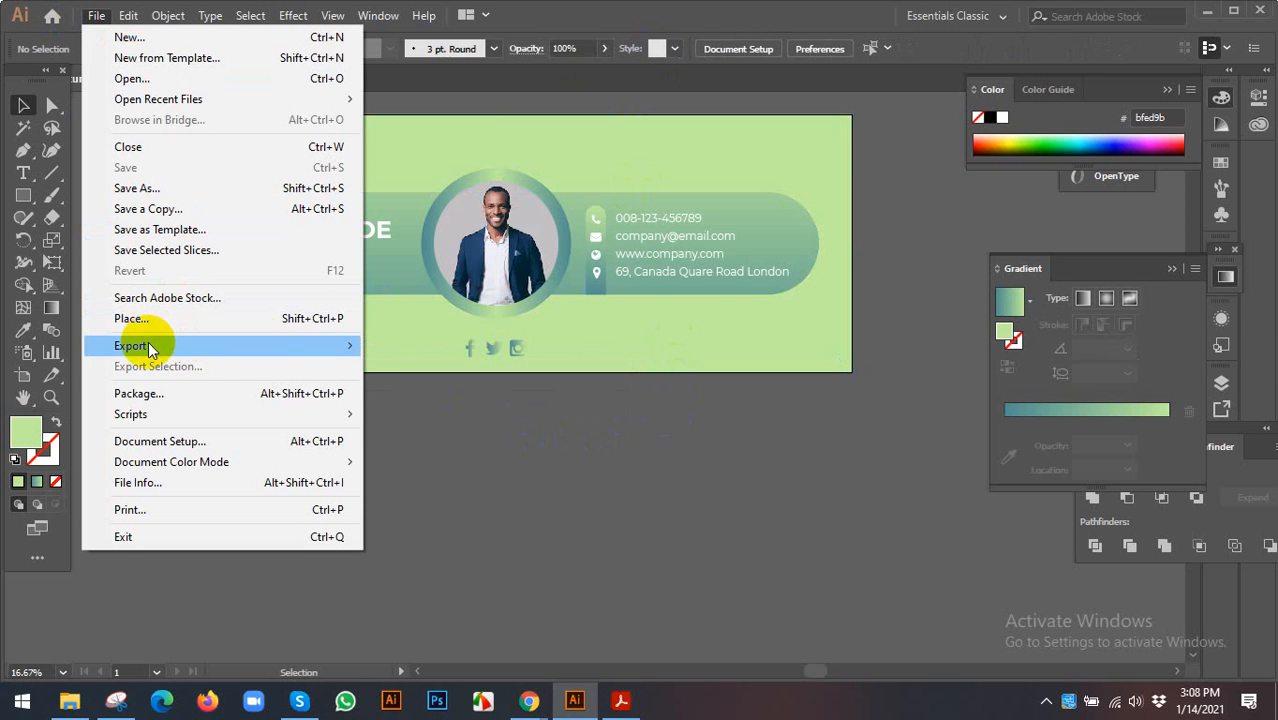
mouse_move(337, 346)
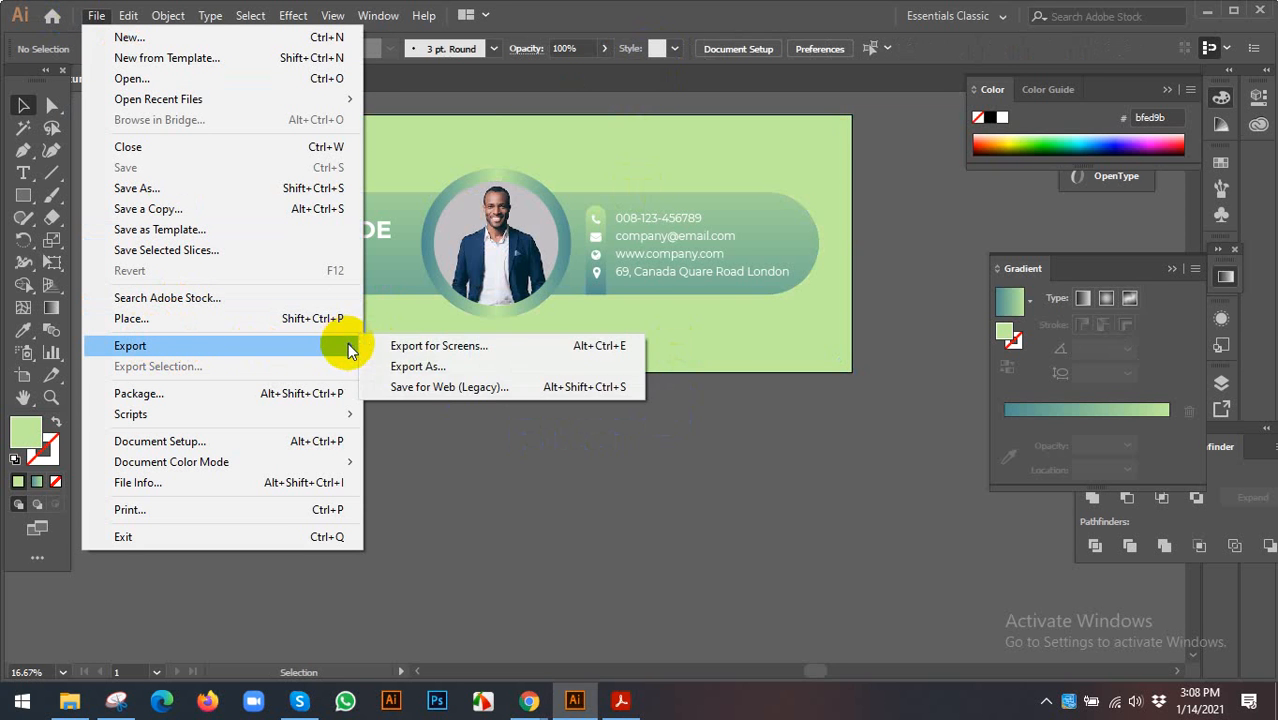
click(411, 388)
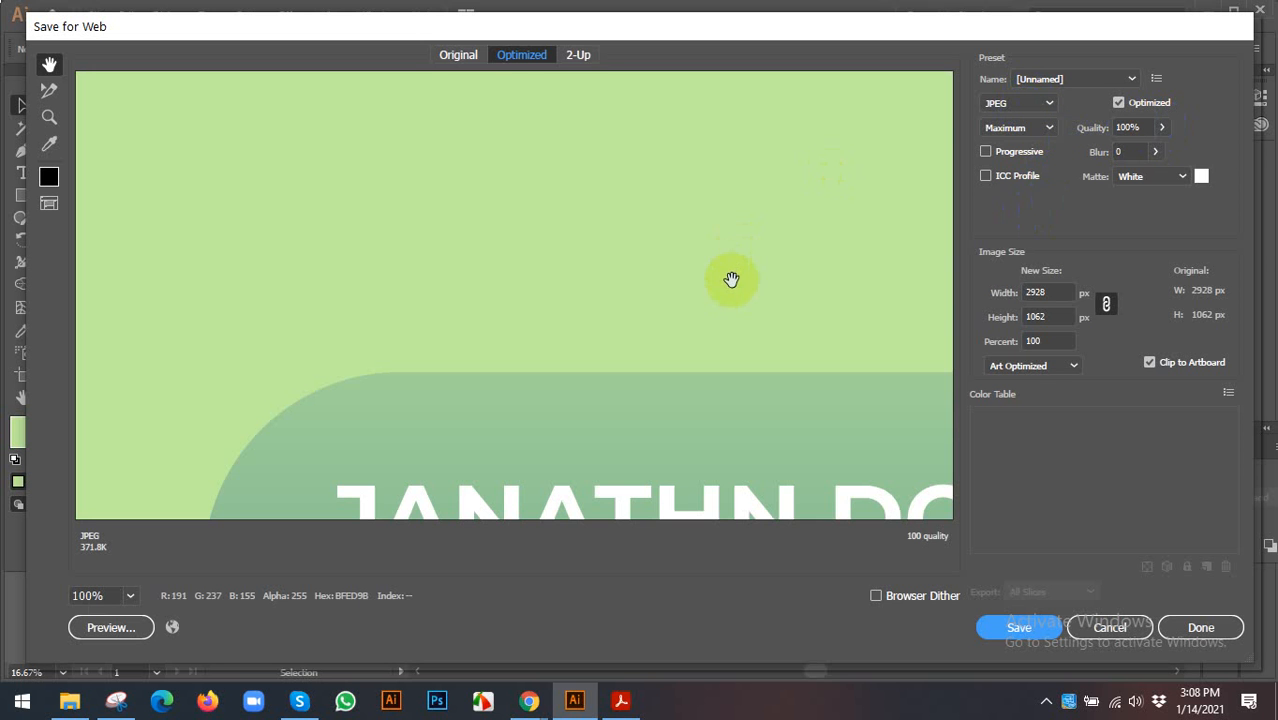
click(1003, 625)
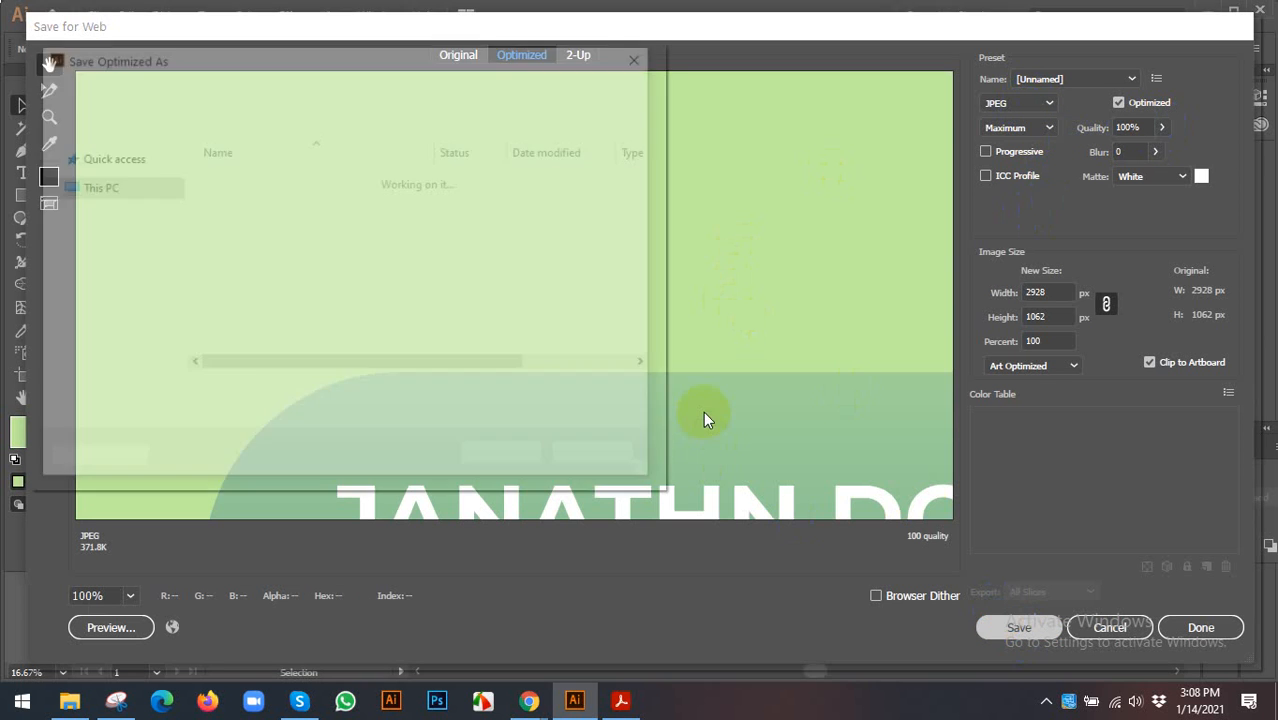
click(103, 328)
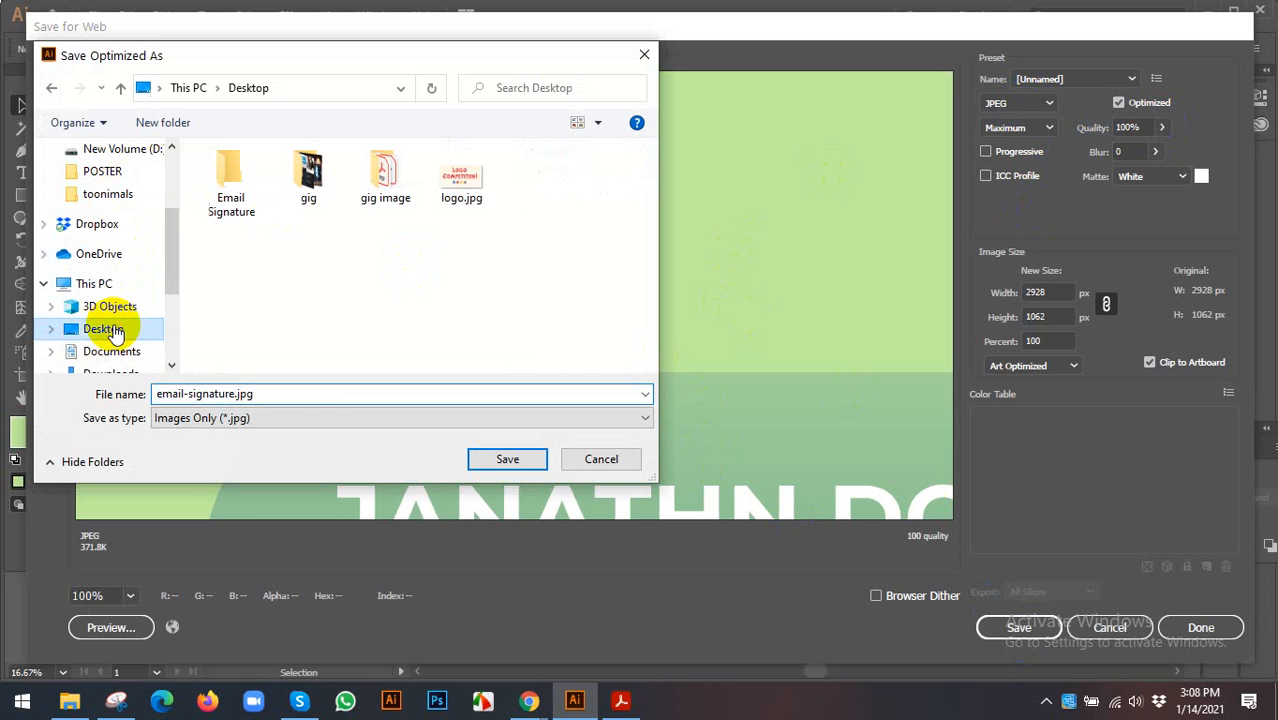
click(483, 456)
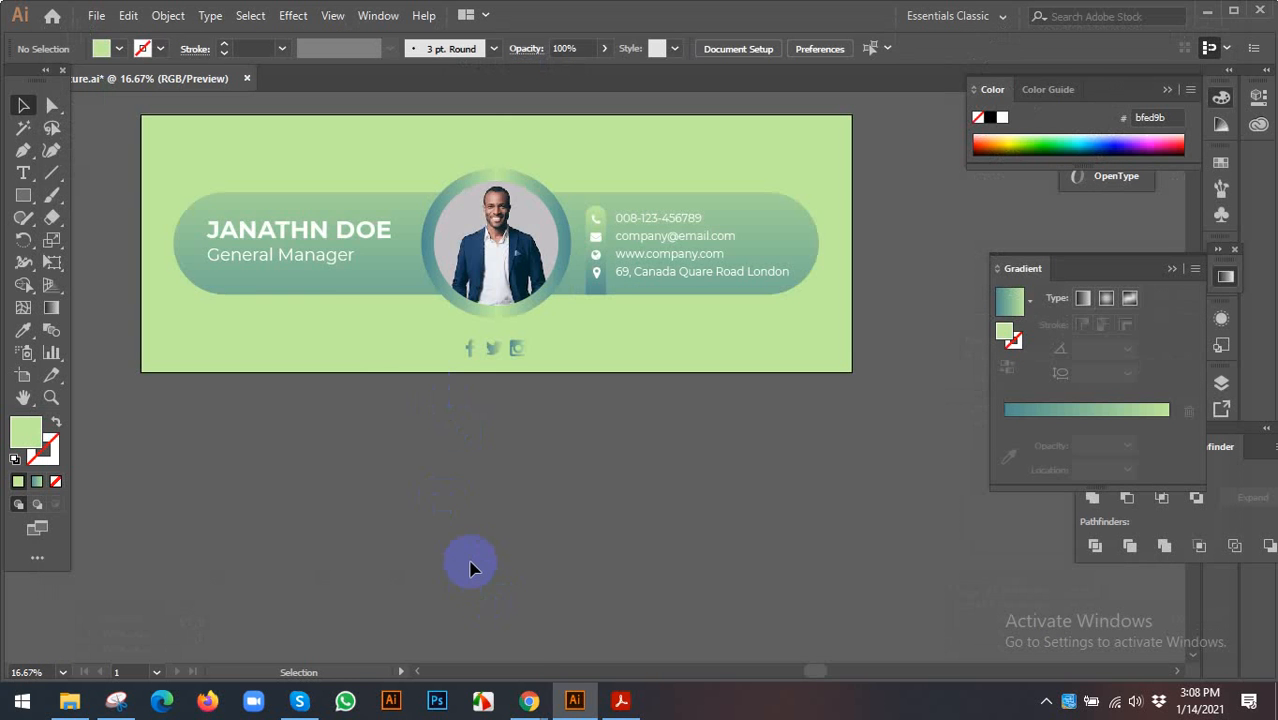
click(1208, 14)
- Minimize the open windows, close the Snipping Tool, and refresh the desktop until the new file shows
click(1170, 14)
click(1170, 14)
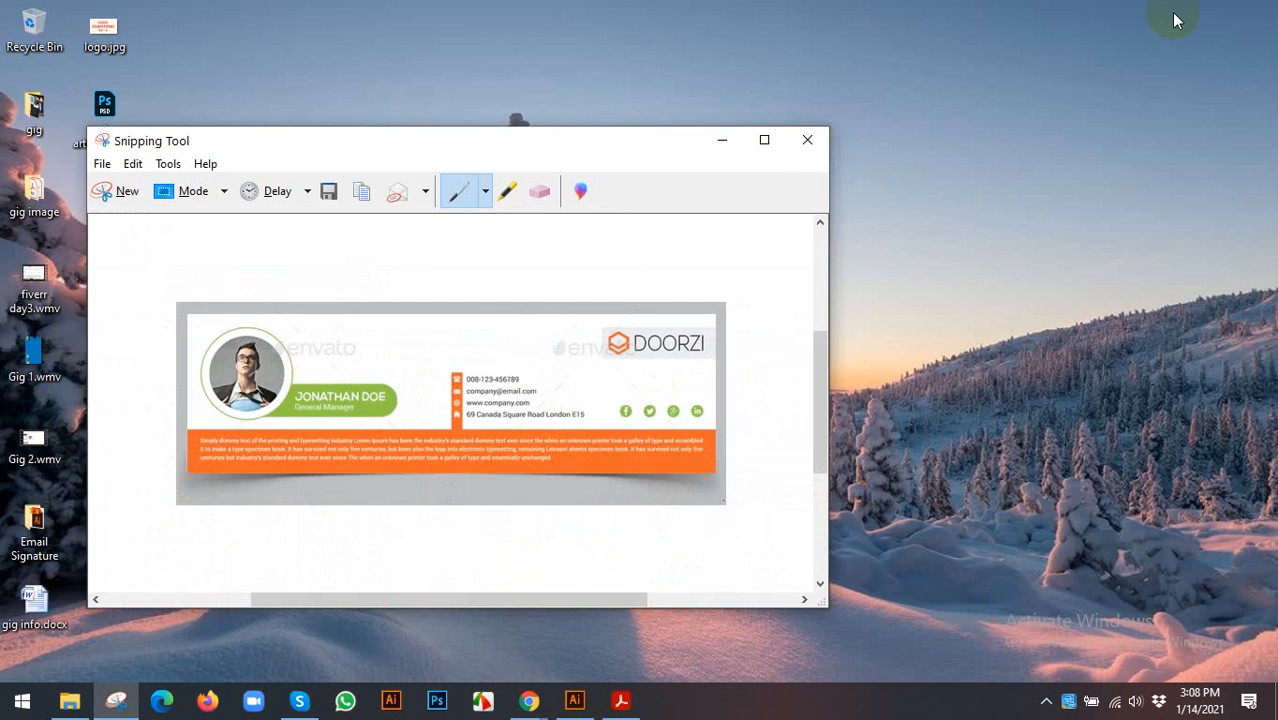
click(800, 148)
right_click(710, 163)
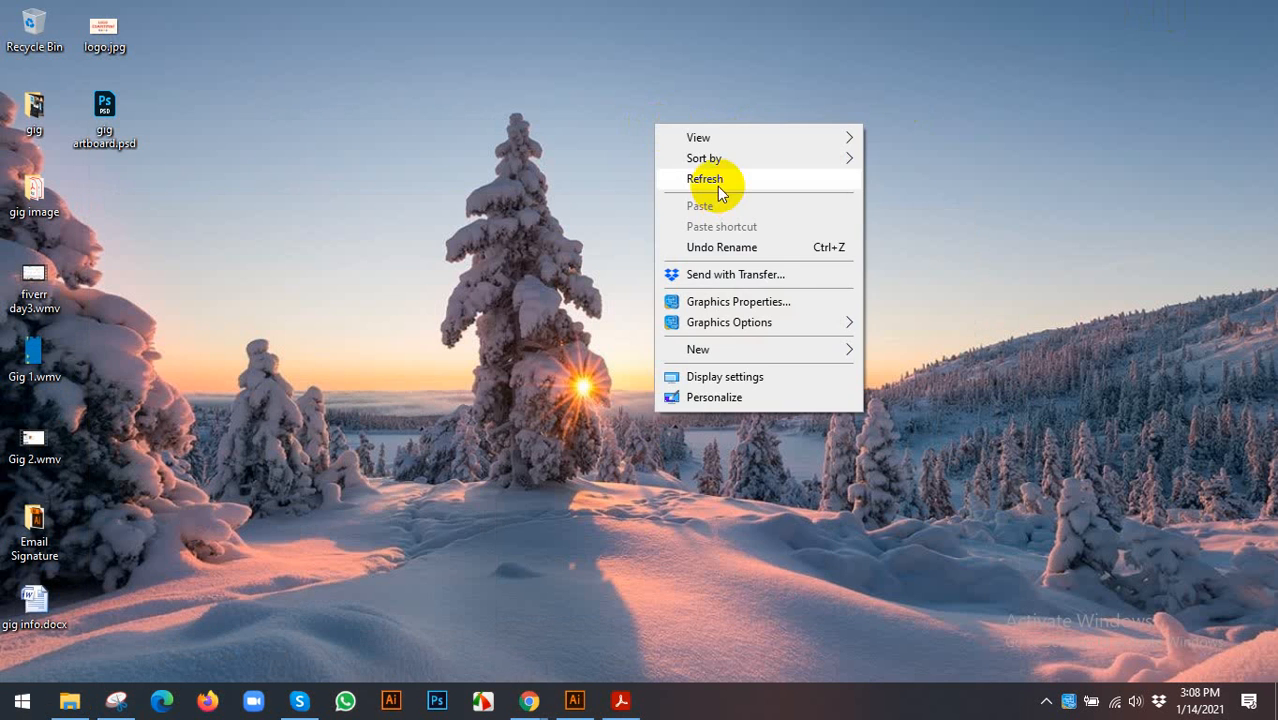
click(714, 185)
right_click(309, 104)
click(340, 158)
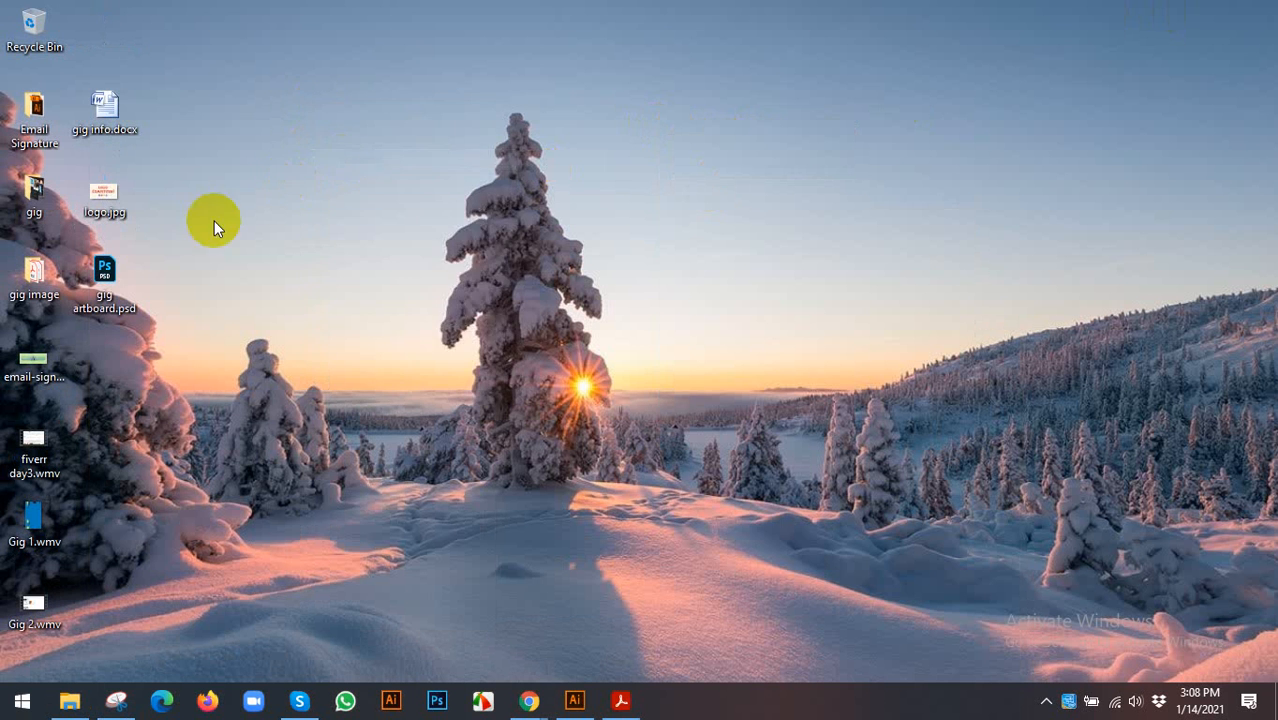
right_click(290, 118)
click(353, 172)
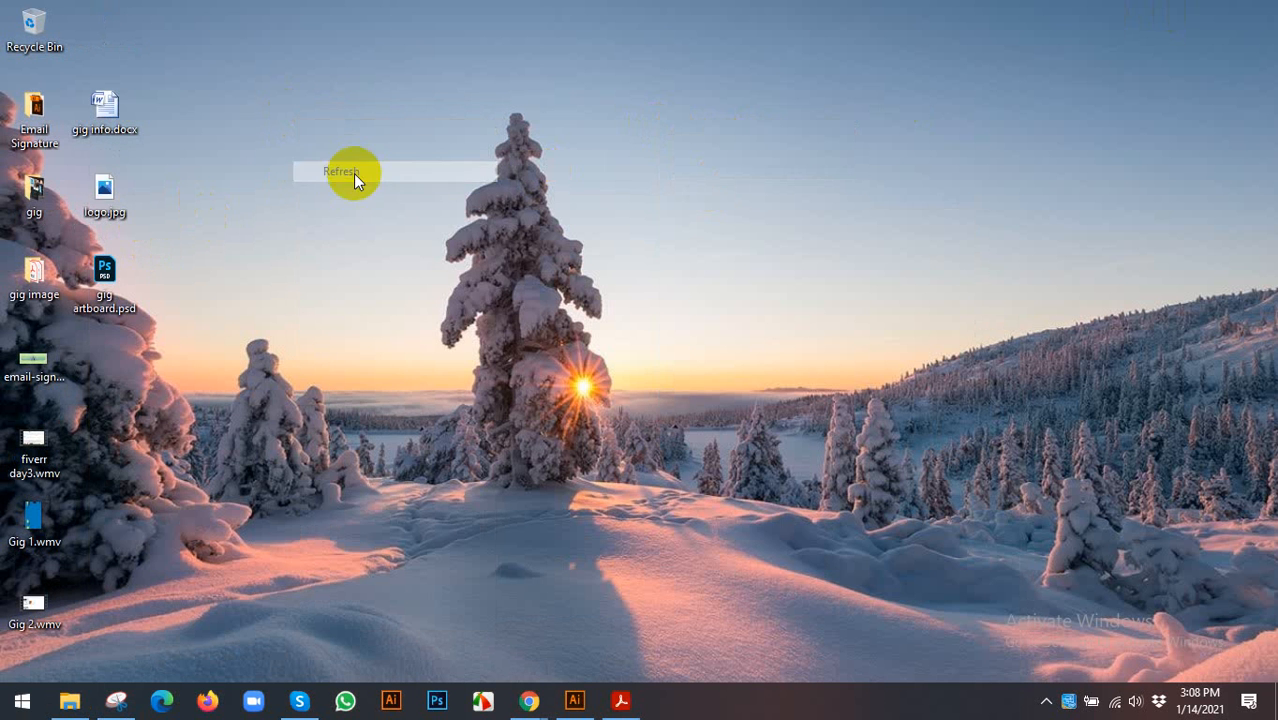
- Open email-signature.jpg in Photos to check the banner, then close it and refresh the desktop
click(44, 350)
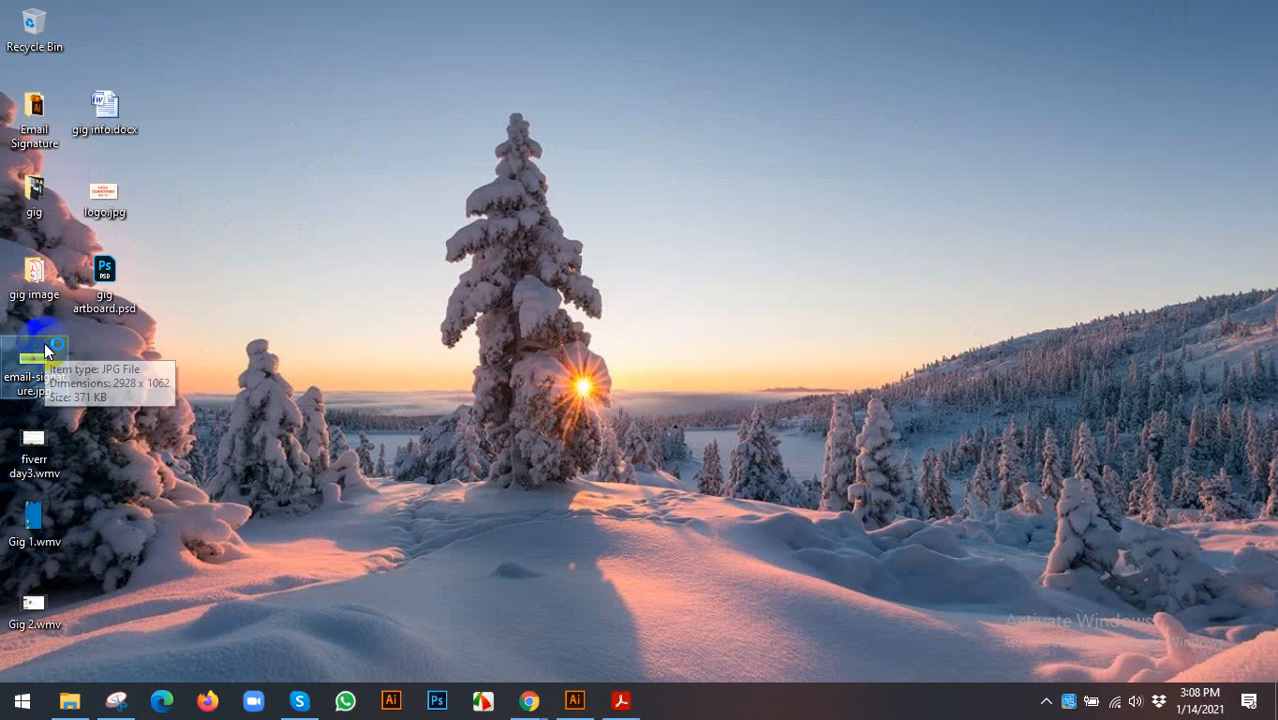
double_click(36, 350)
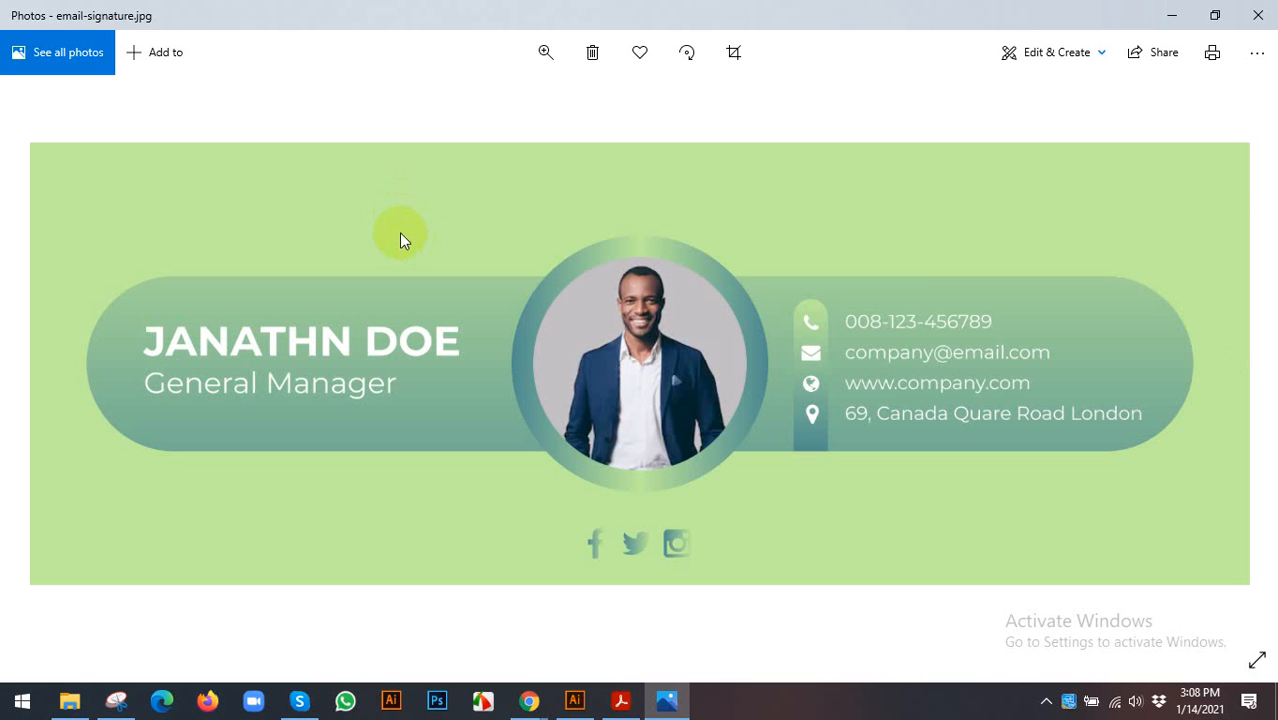
click(1258, 15)
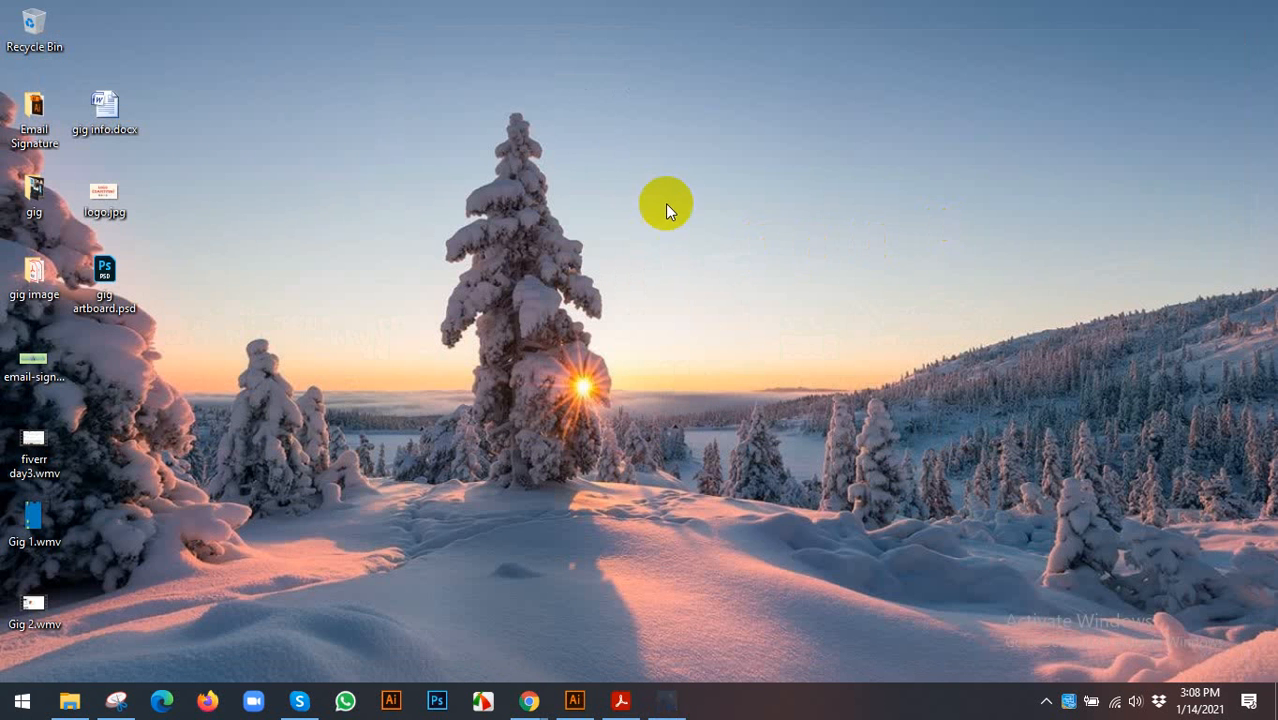
right_click(665, 203)
click(704, 256)
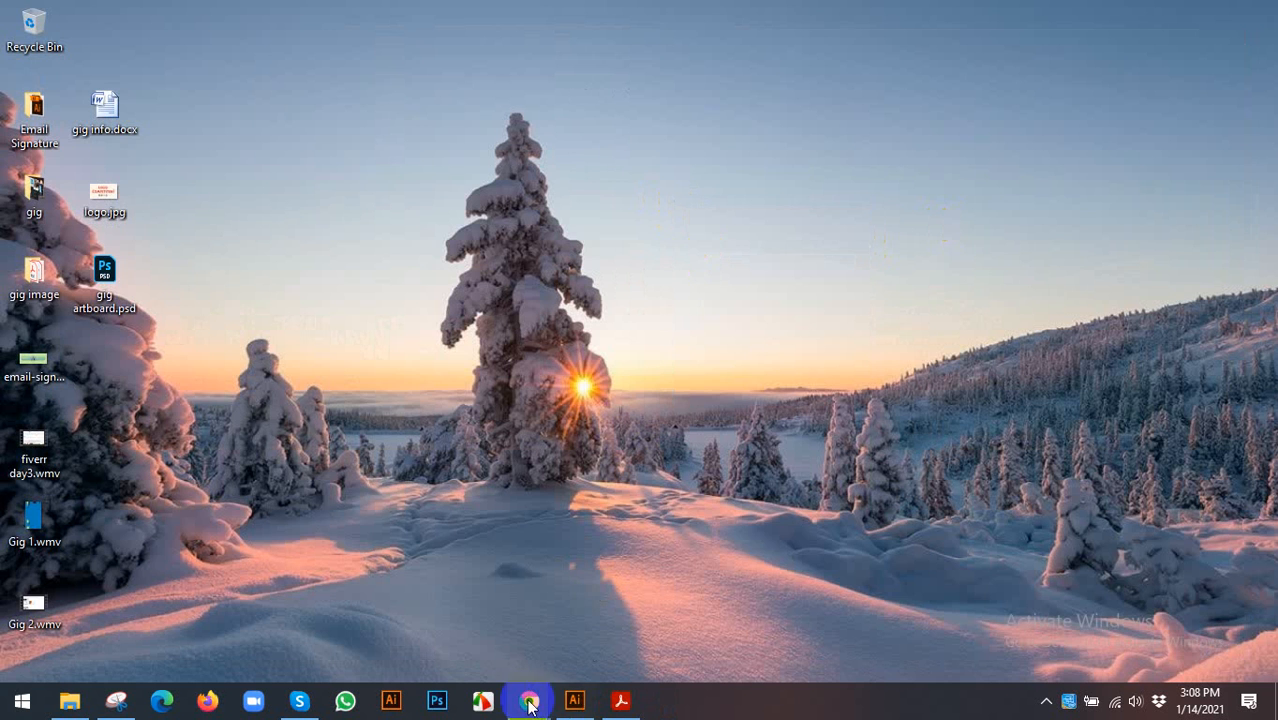
- Back in Illustrator, select the social media icons group inside the banner's clip group
click(574, 700)
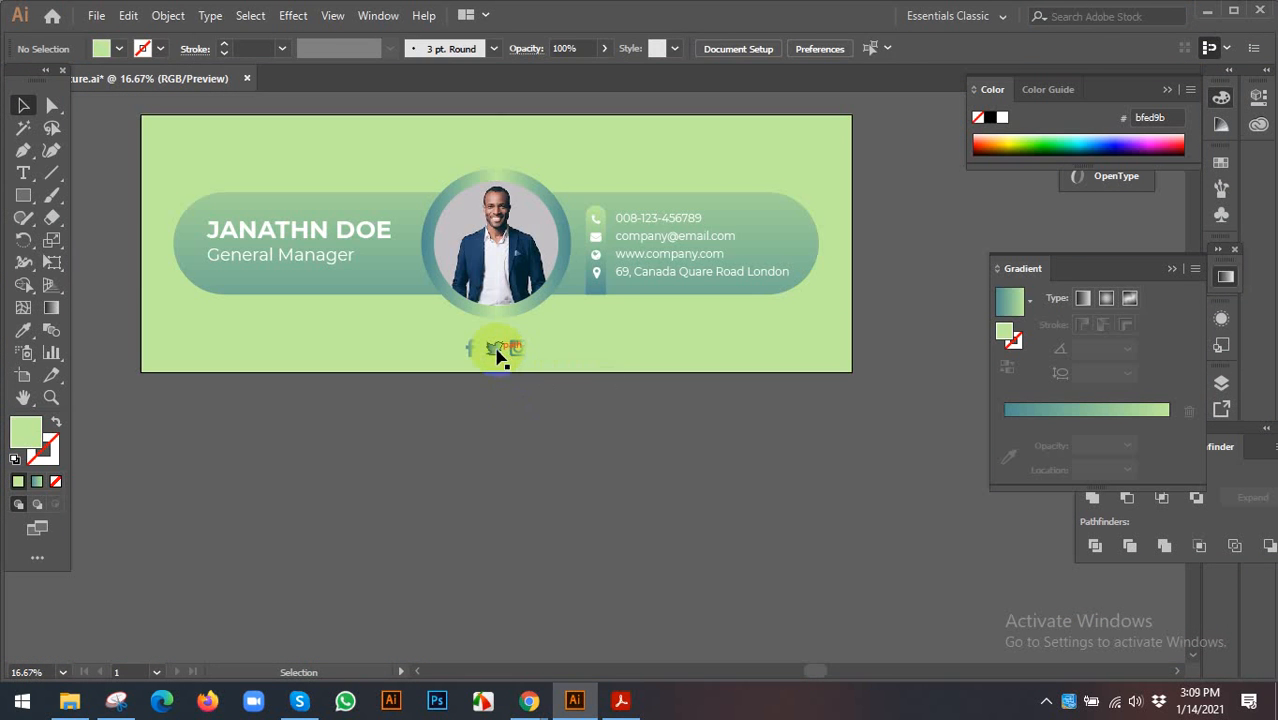
click(496, 352)
click(501, 421)
click(492, 350)
double_click(492, 354)
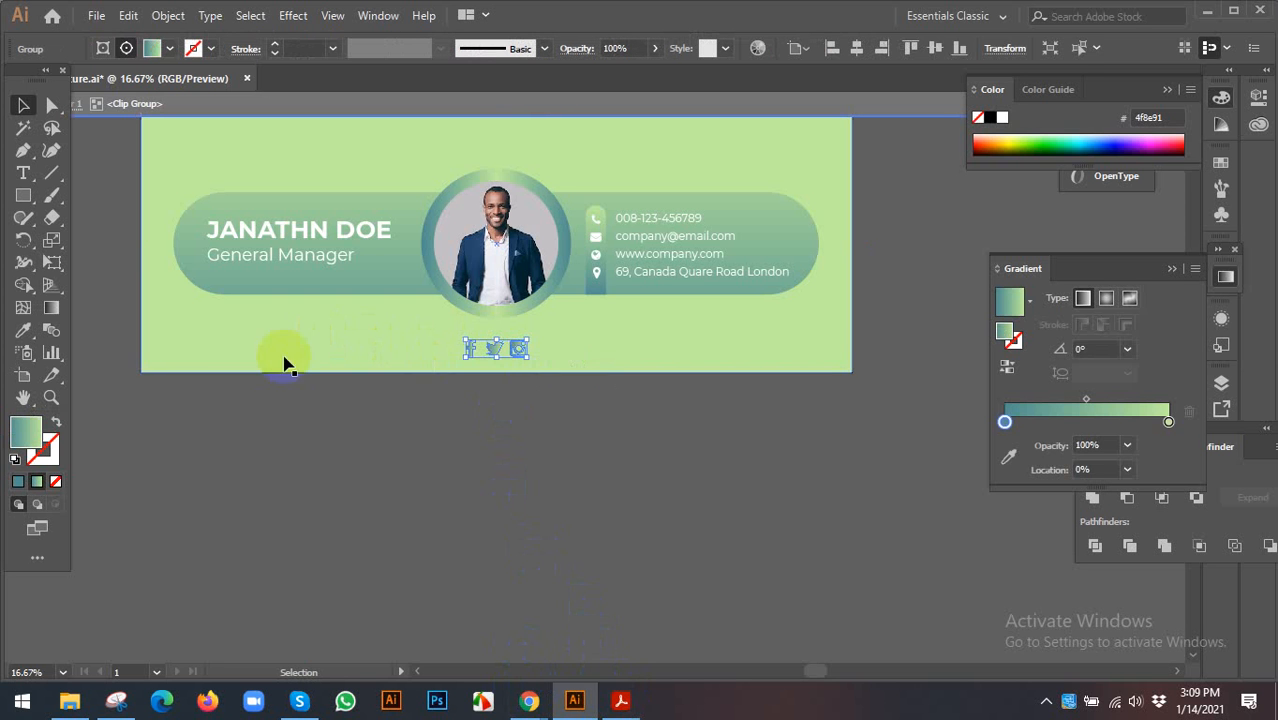
click(102, 47)
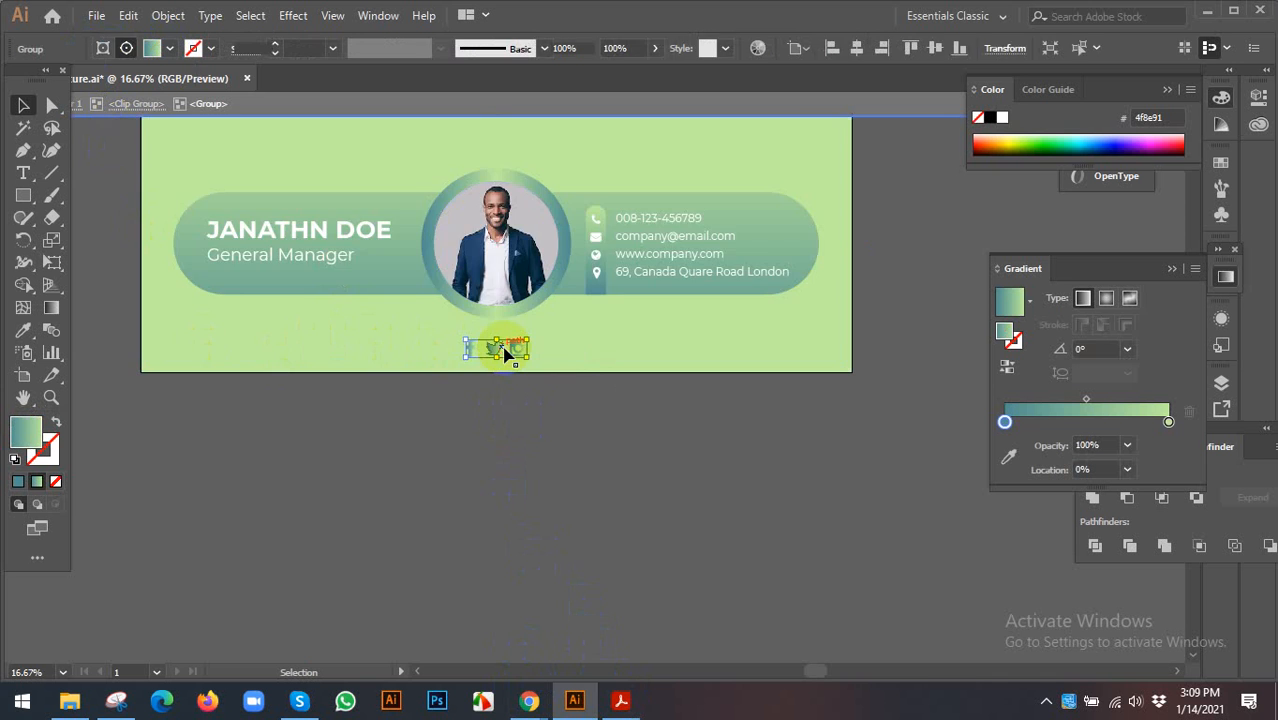
double_click(505, 350)
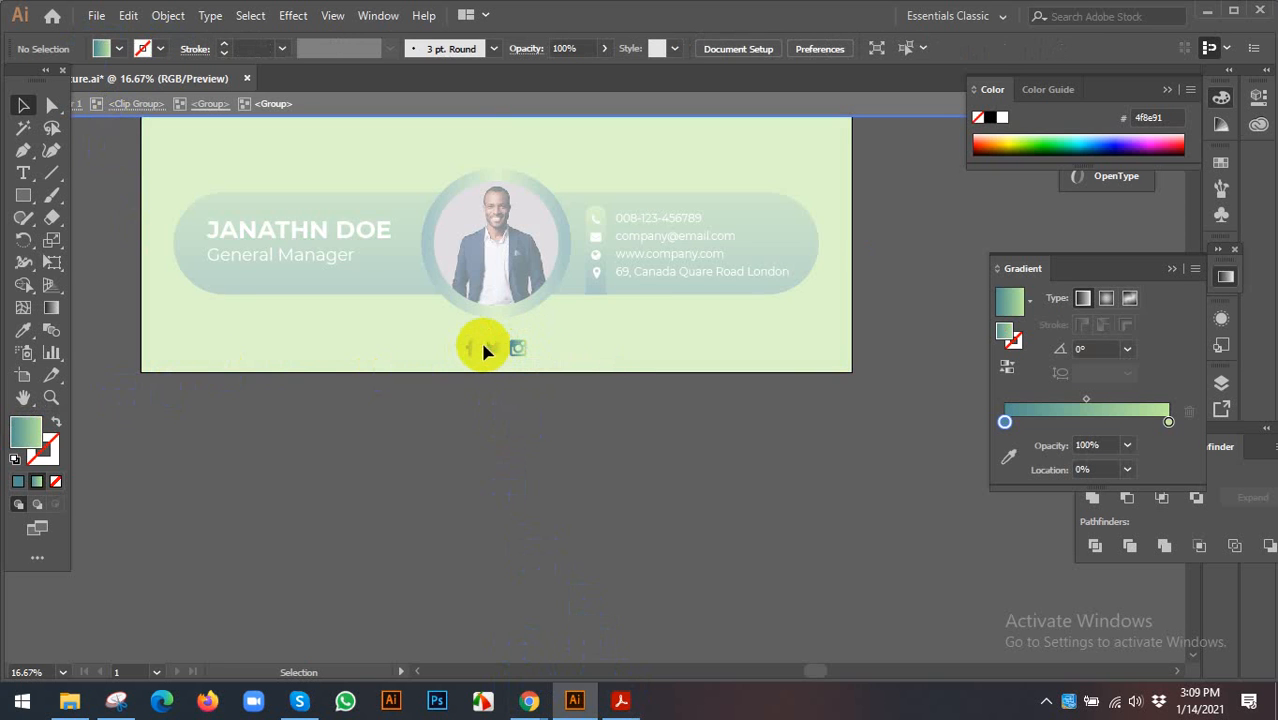
double_click(486, 382)
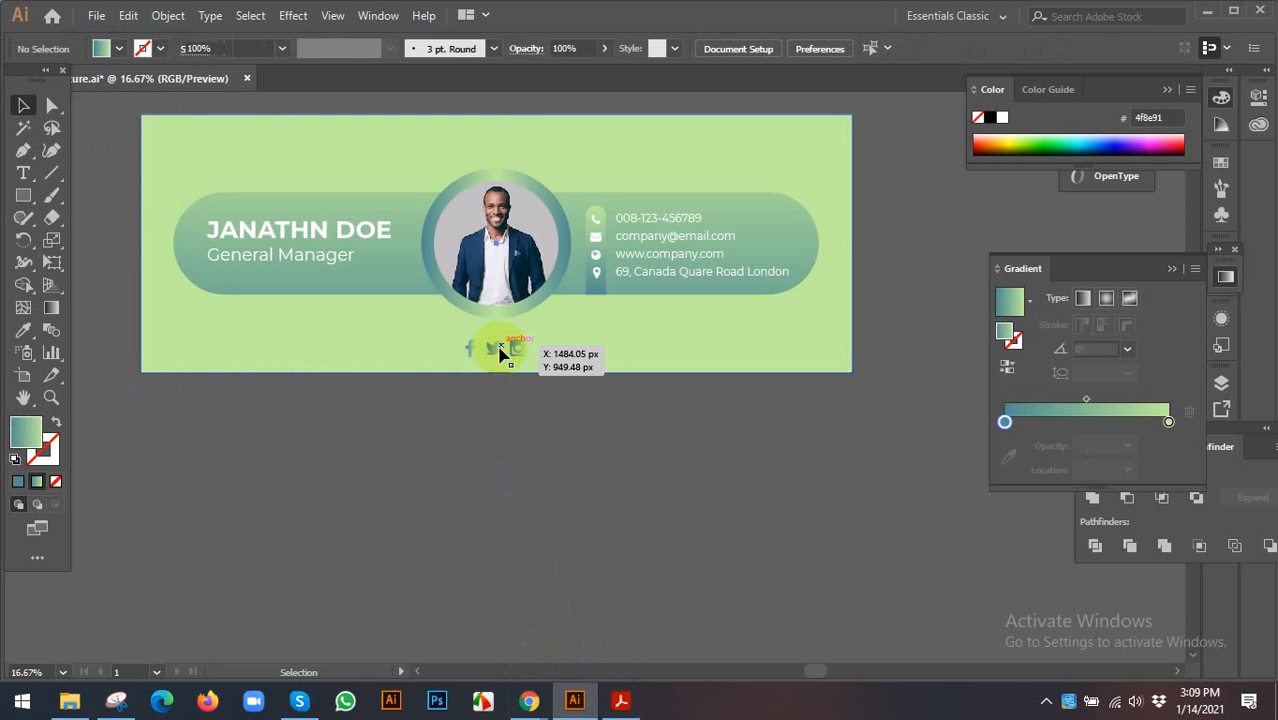
double_click(499, 352)
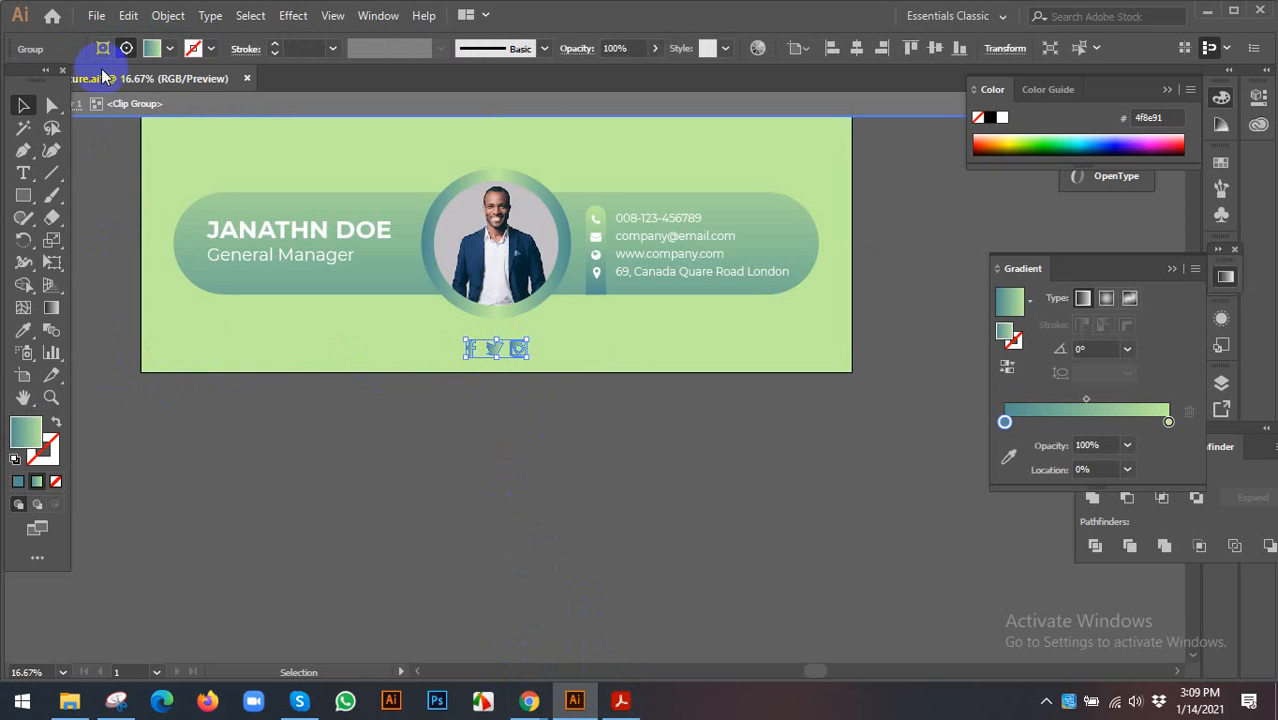
- Give the social icons a solid #ffffff white fill instead of the gradient
click(18, 481)
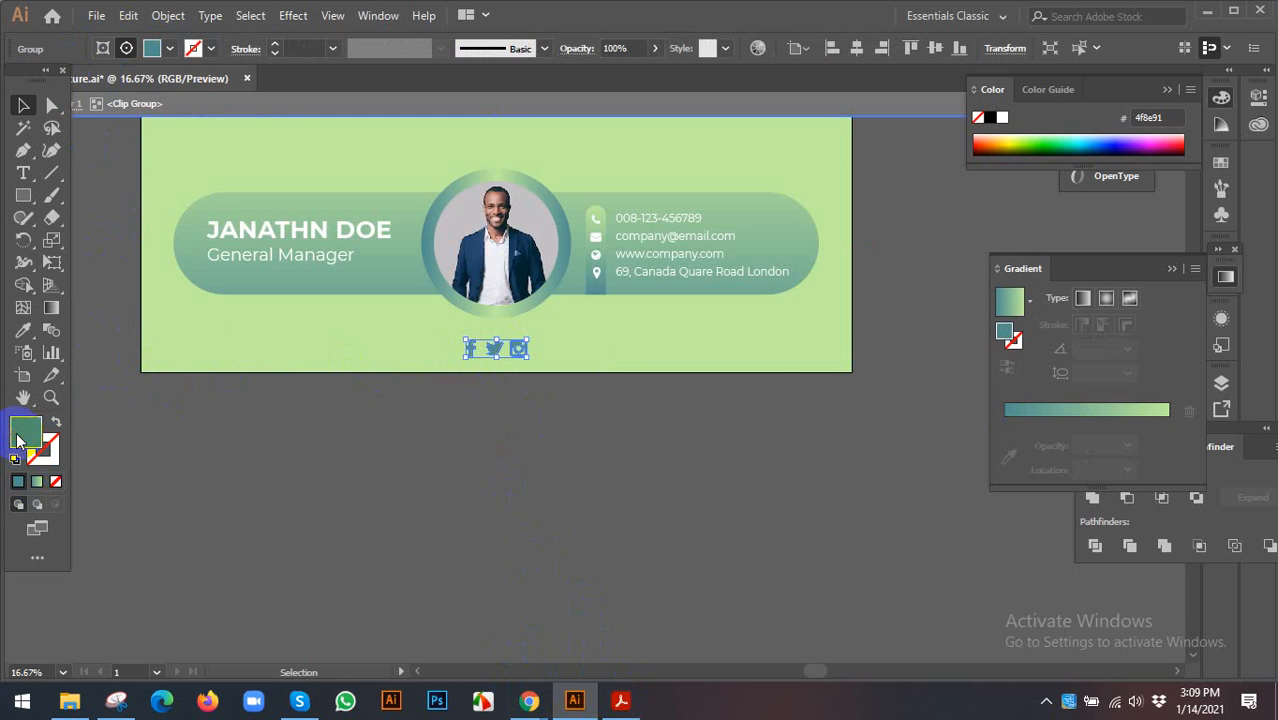
double_click(18, 440)
drag(518, 310, 500, 242)
click(955, 259)
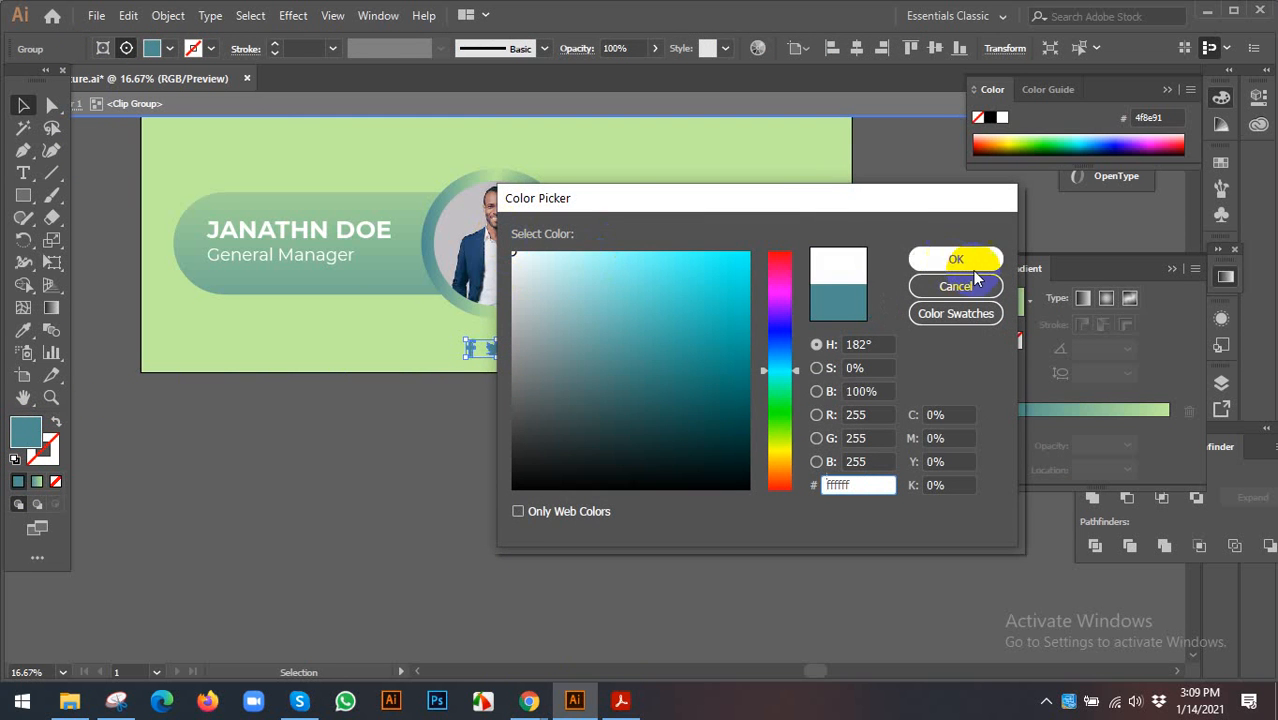
click(736, 458)
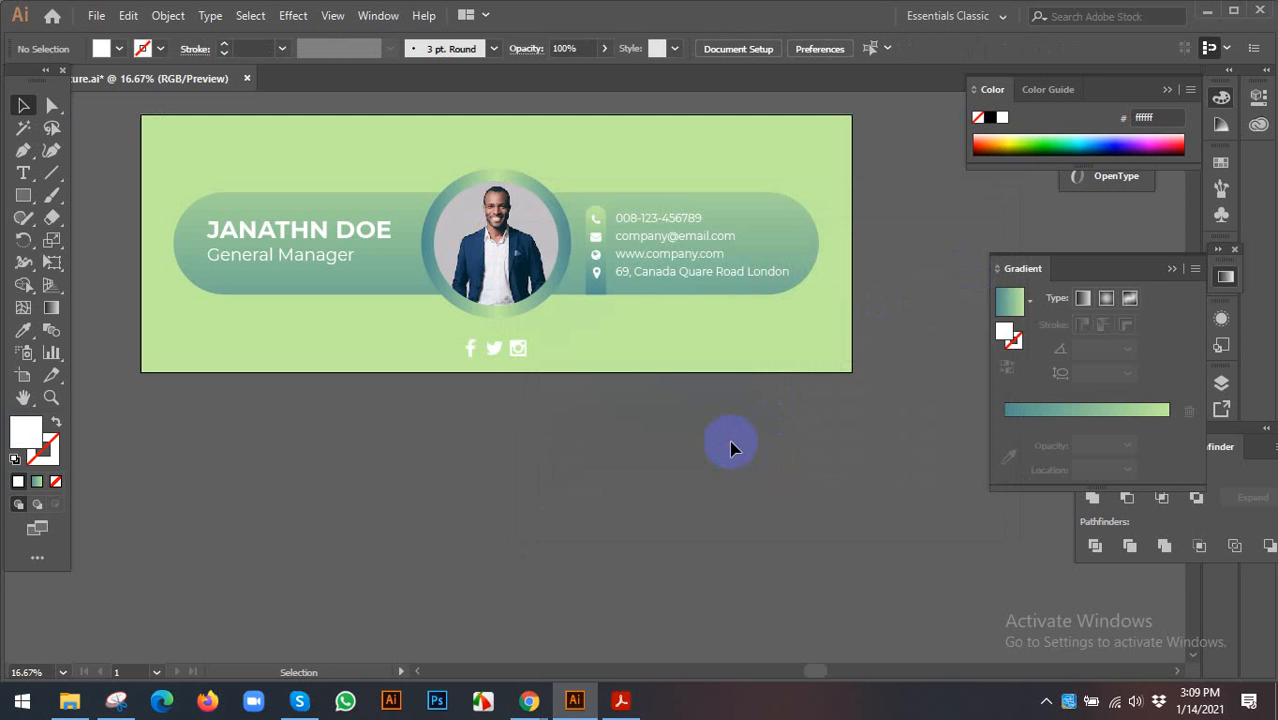
- Switch to the Gmail inbox, end the vacation responder, and go to See all settings
mouse_move(529, 700)
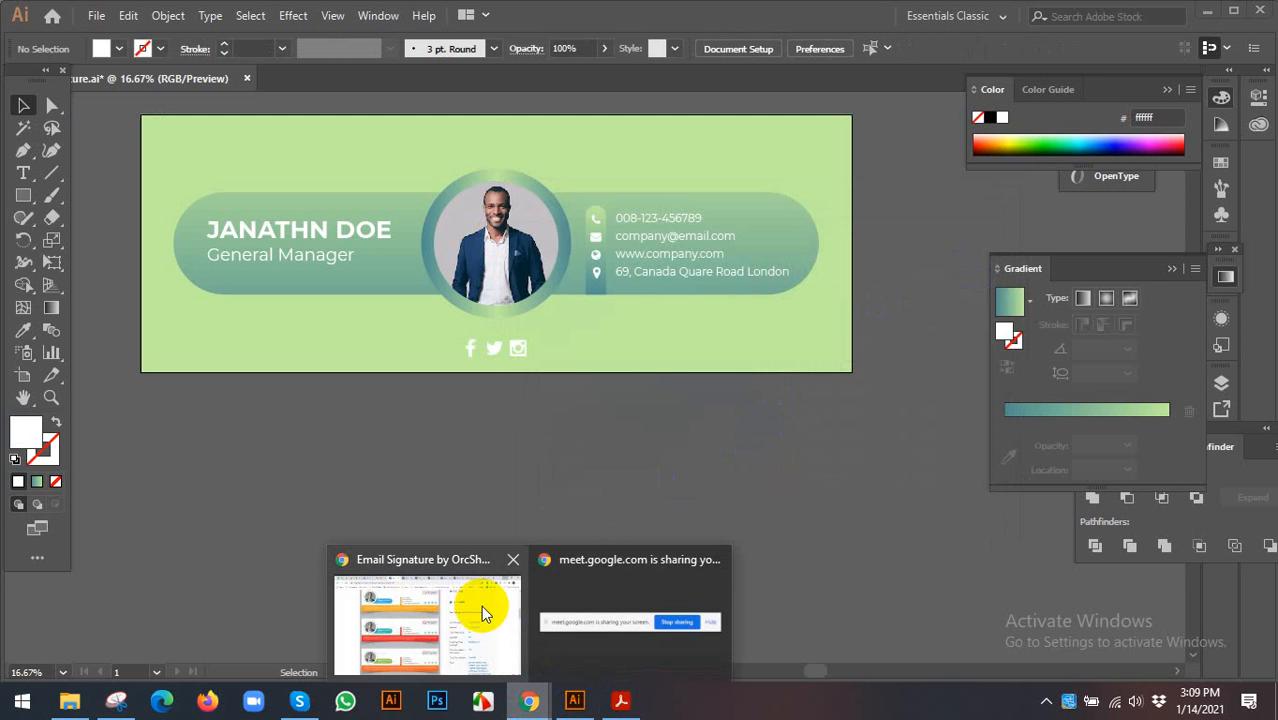
click(481, 605)
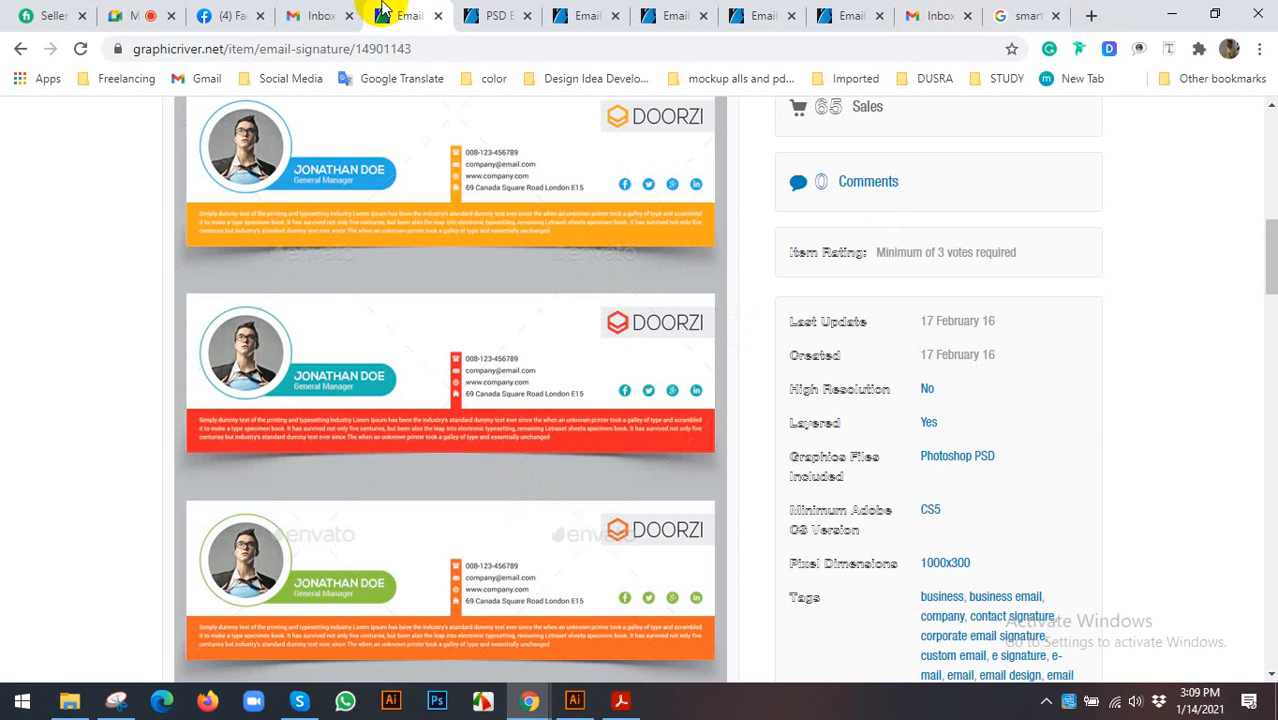
click(322, 14)
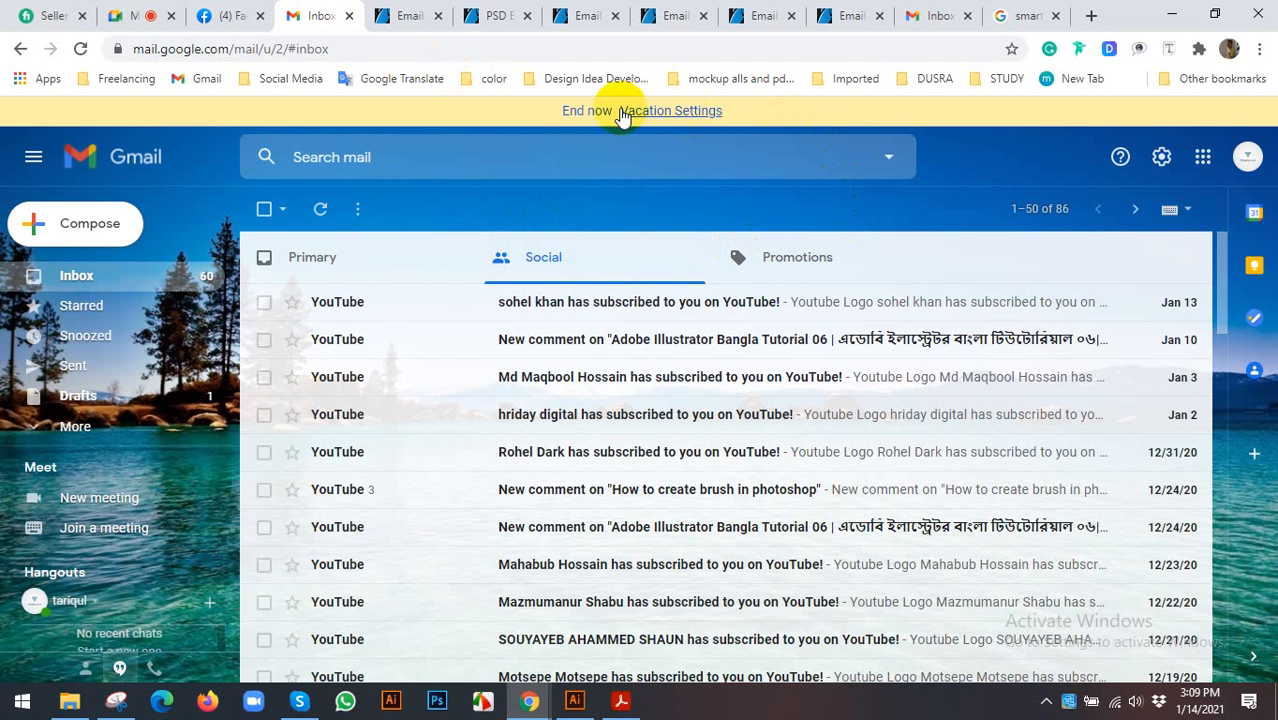
click(586, 112)
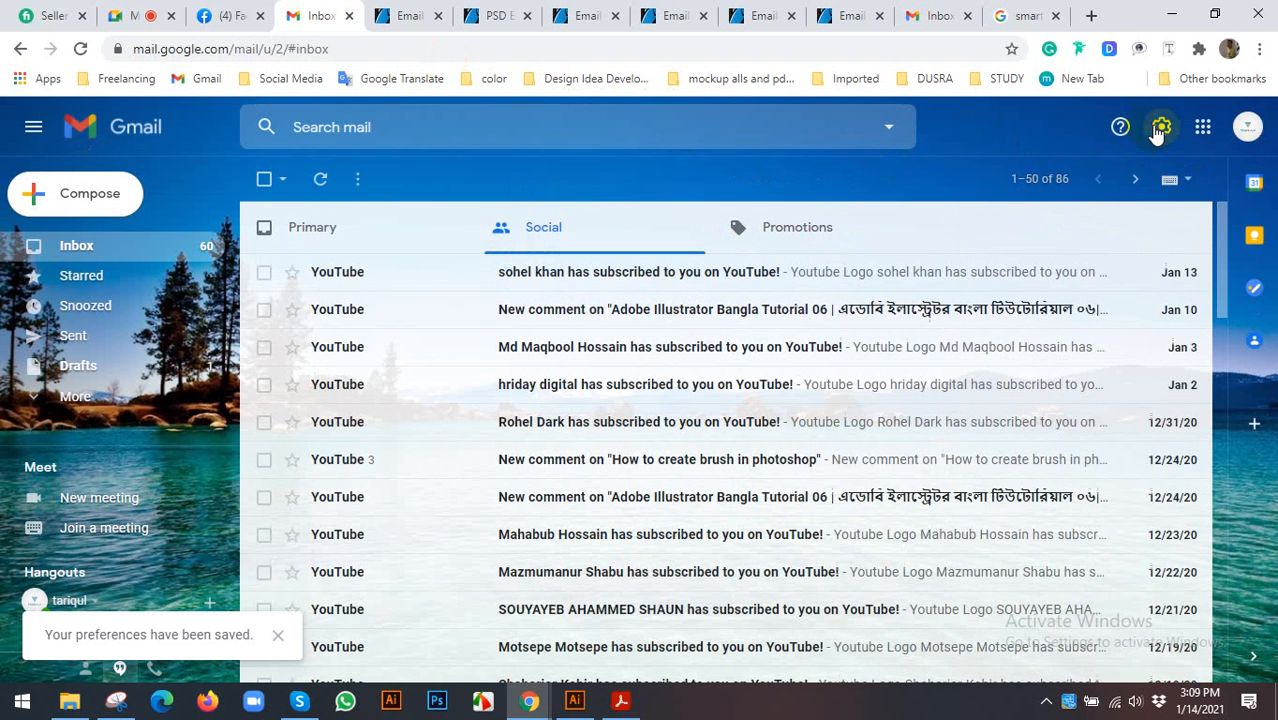
click(1159, 129)
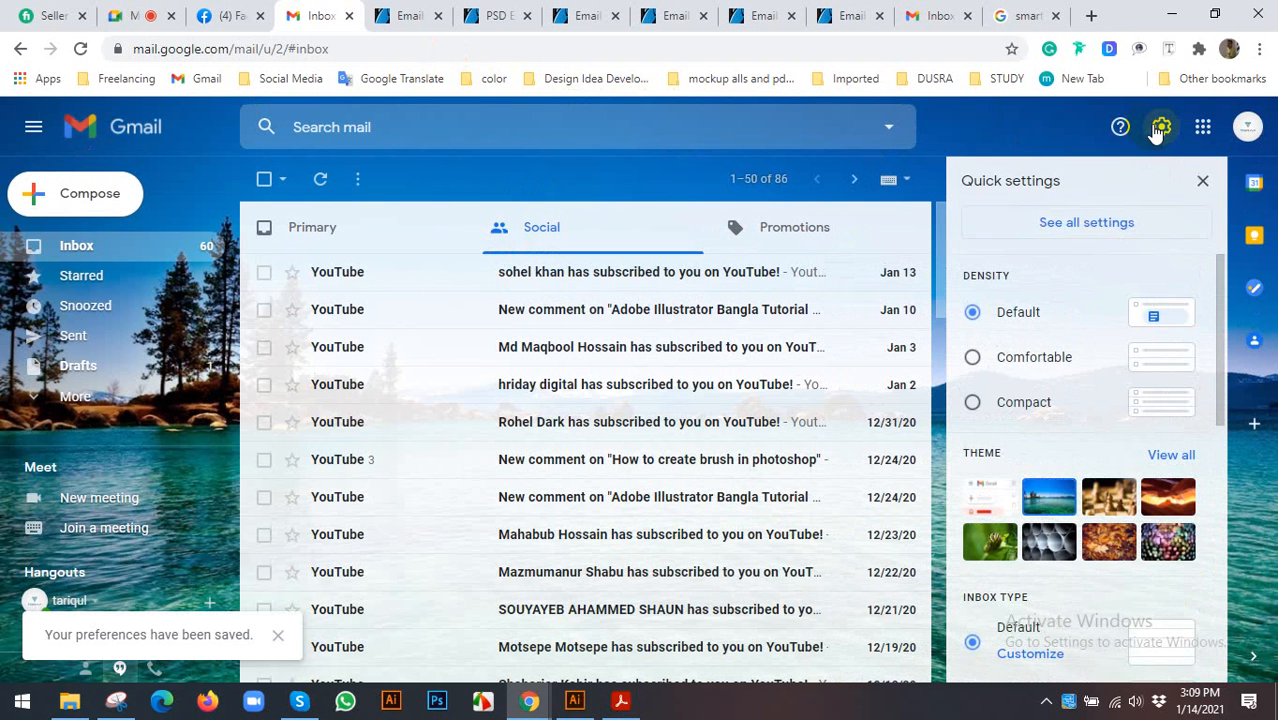
click(1079, 229)
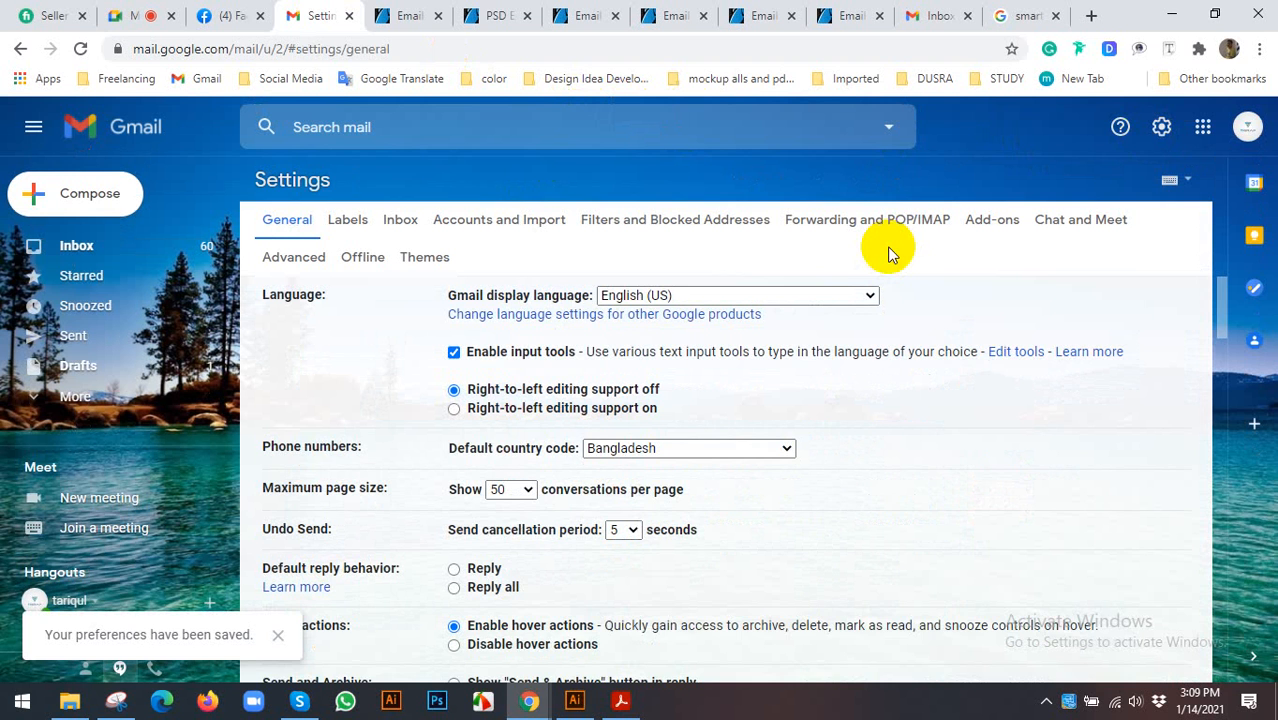
- Scroll down to the Signature section and create a new signature named 'signature'
scroll(559, 372, down, 10)
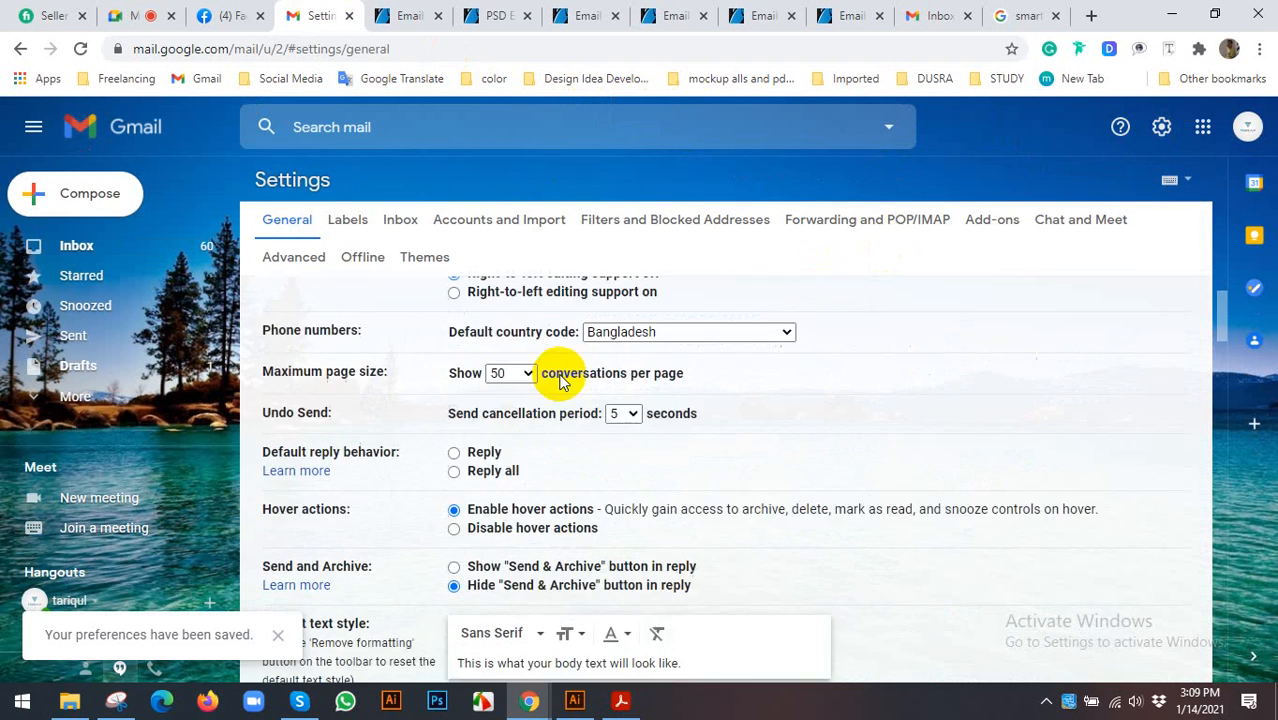
scroll(635, 373, down, 5)
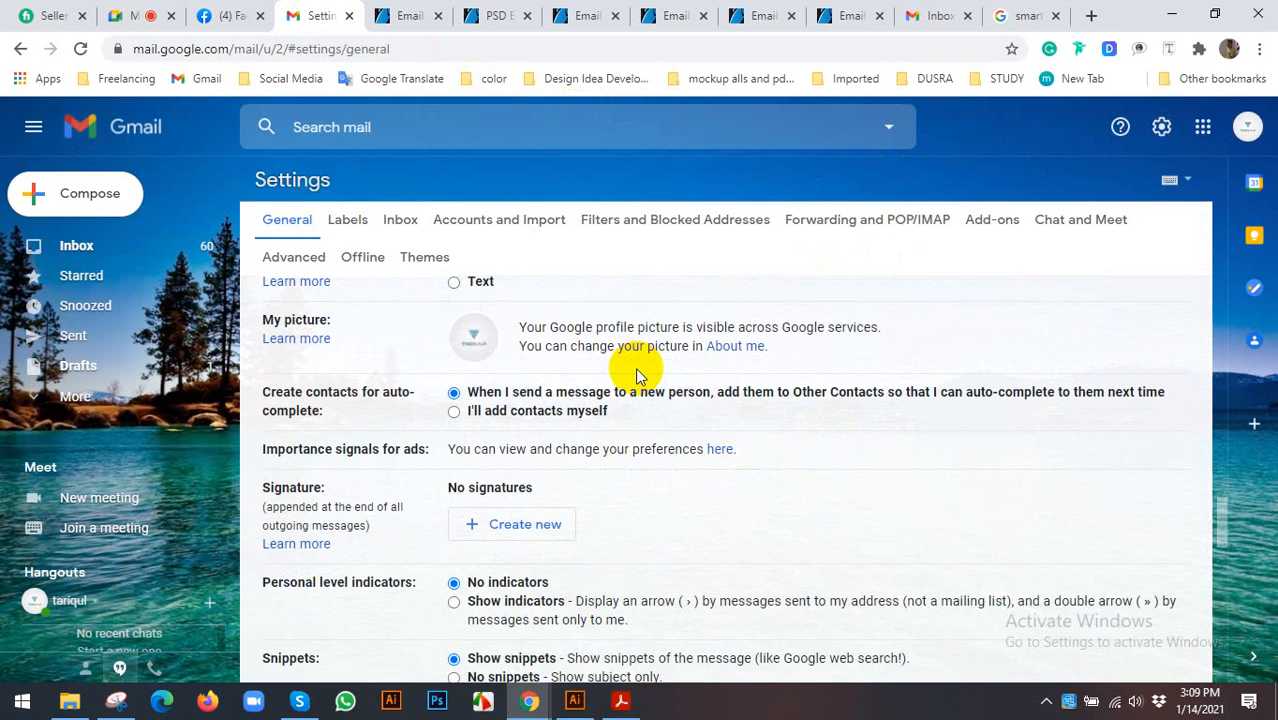
scroll(293, 405, down, 2)
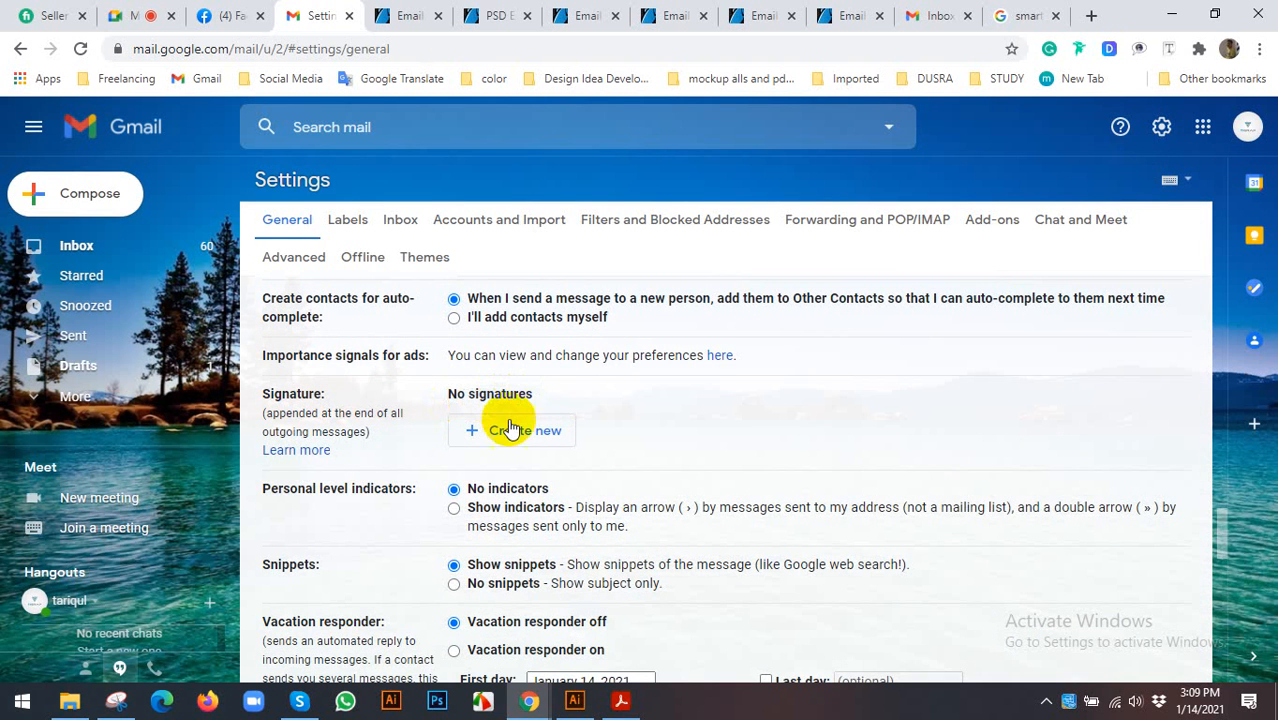
scroll(565, 400, down, 1)
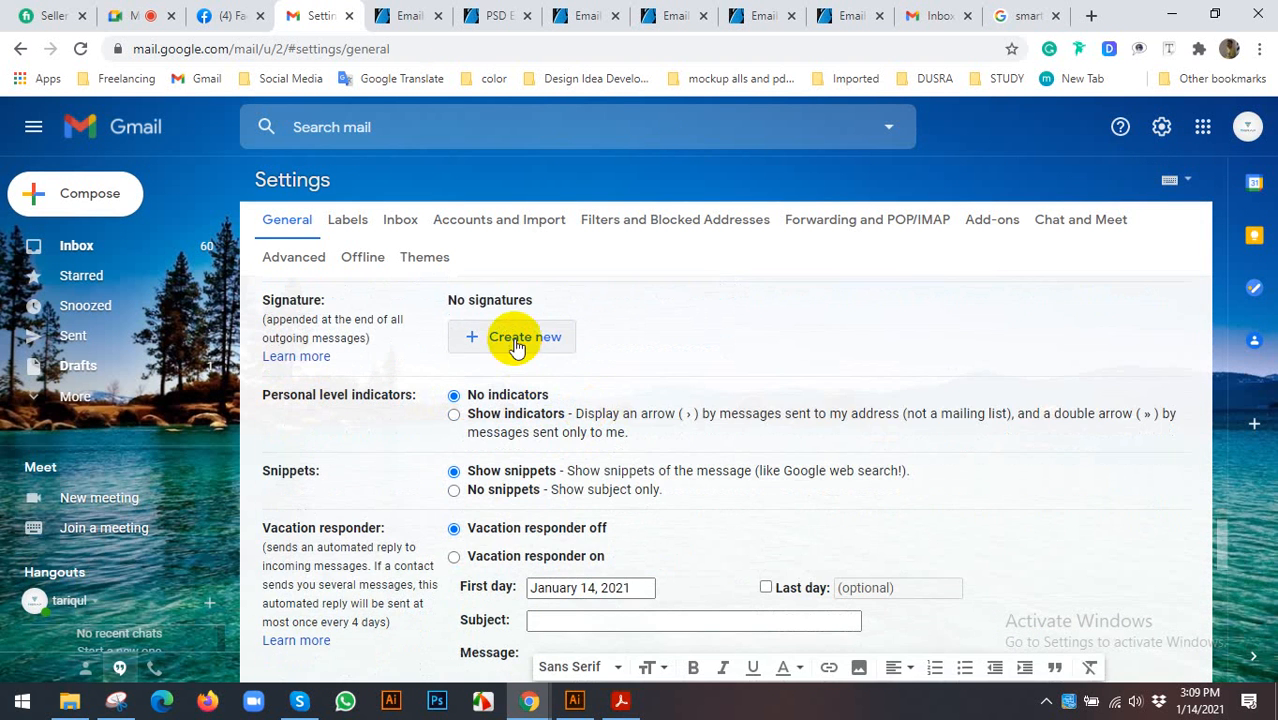
click(516, 342)
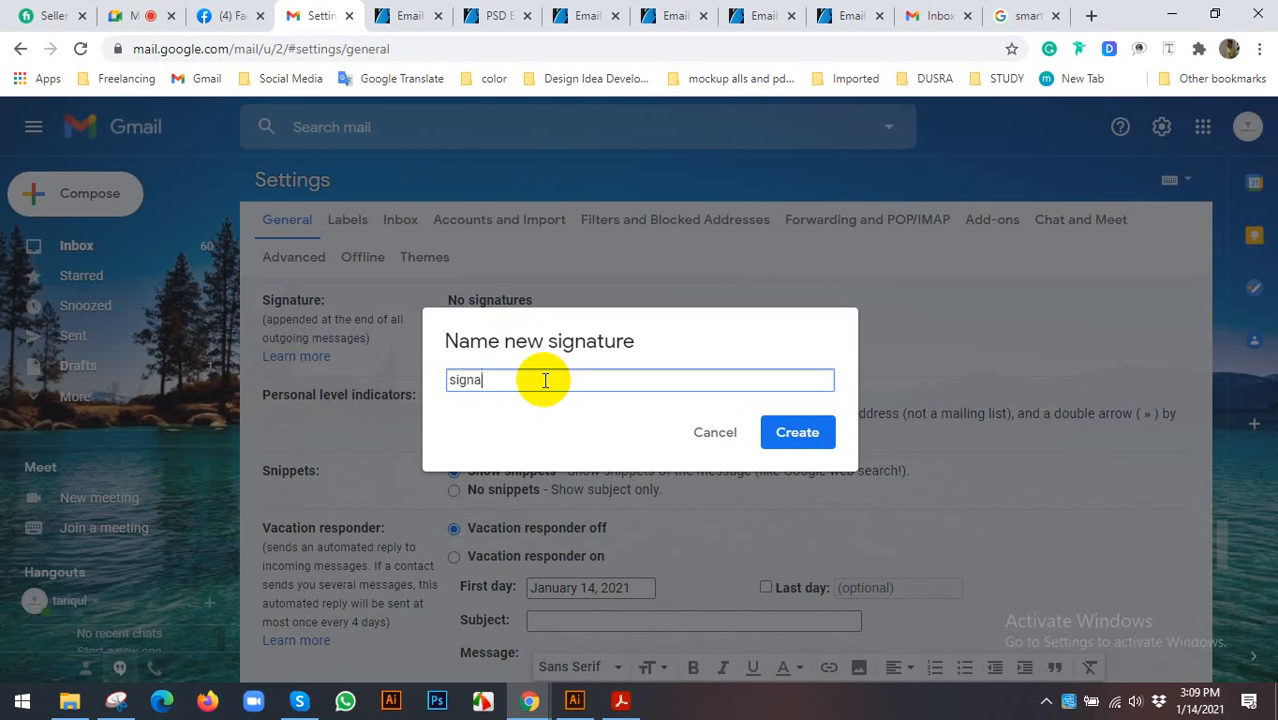
text(signature)
key(Return)
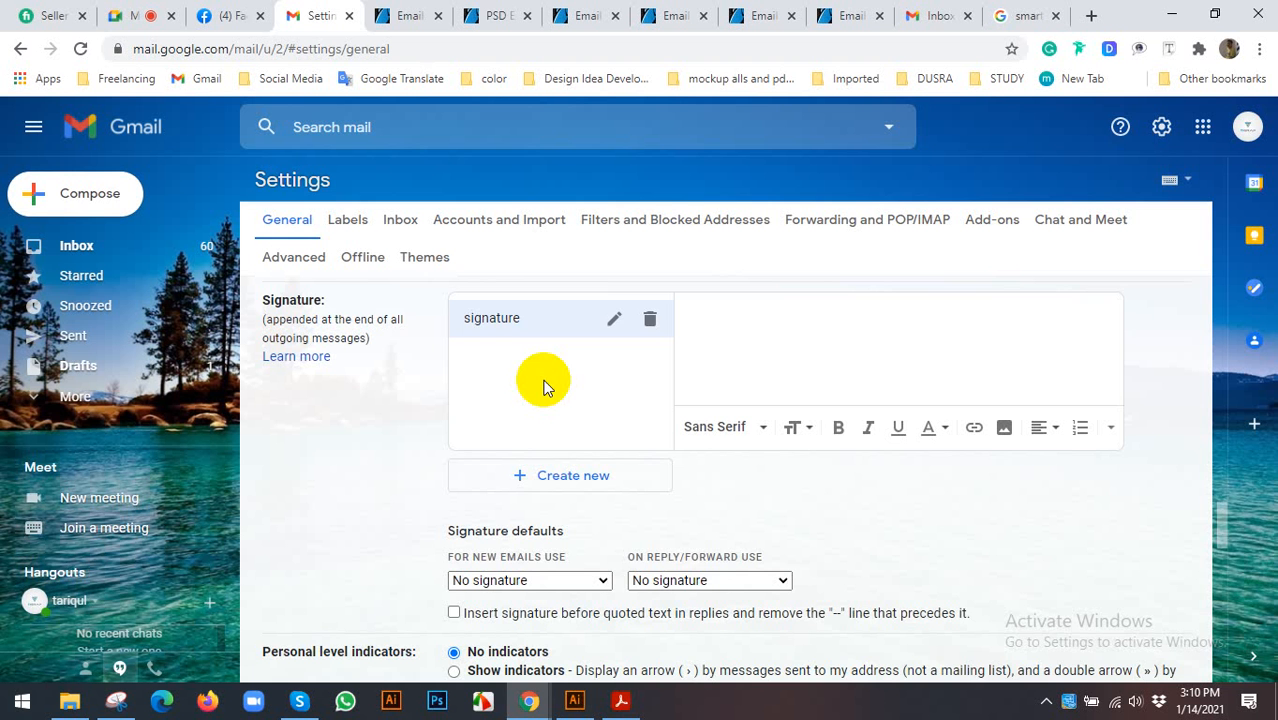
- Scroll through the General settings and Cancel out to the inbox without saving
scroll(795, 378, up, 3)
scroll(770, 545, down, 3)
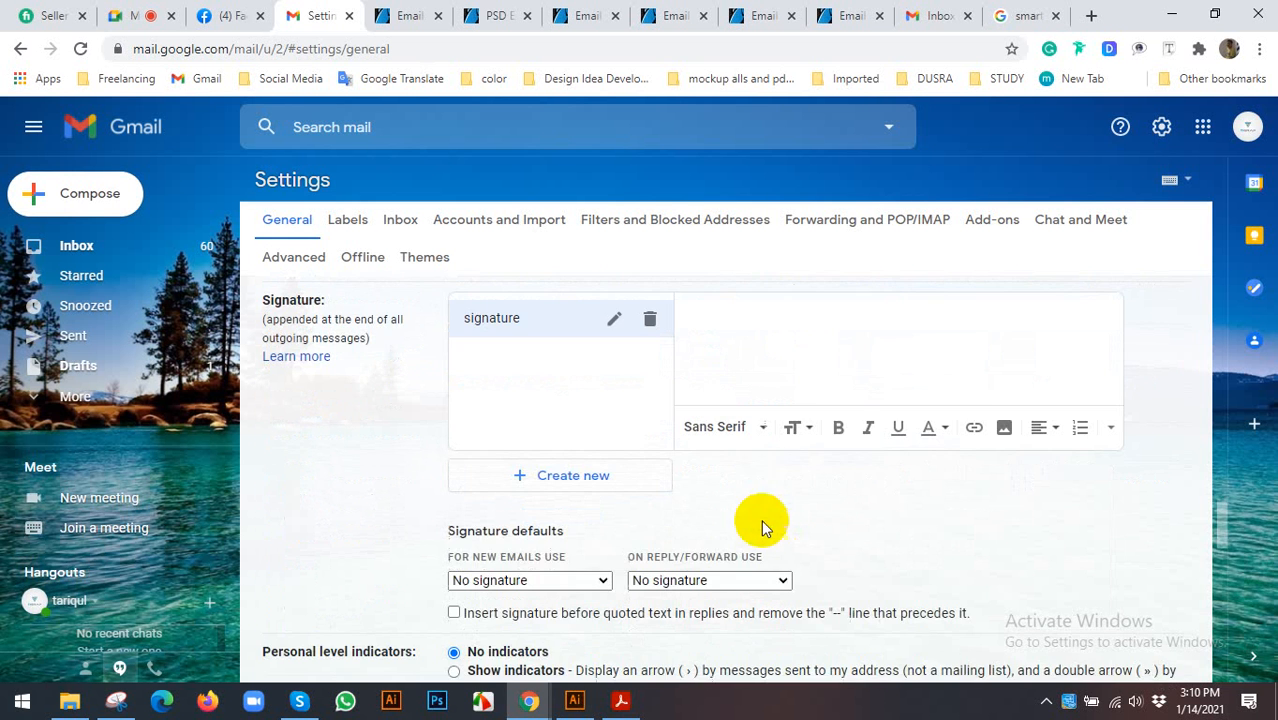
scroll(826, 446, up, 2)
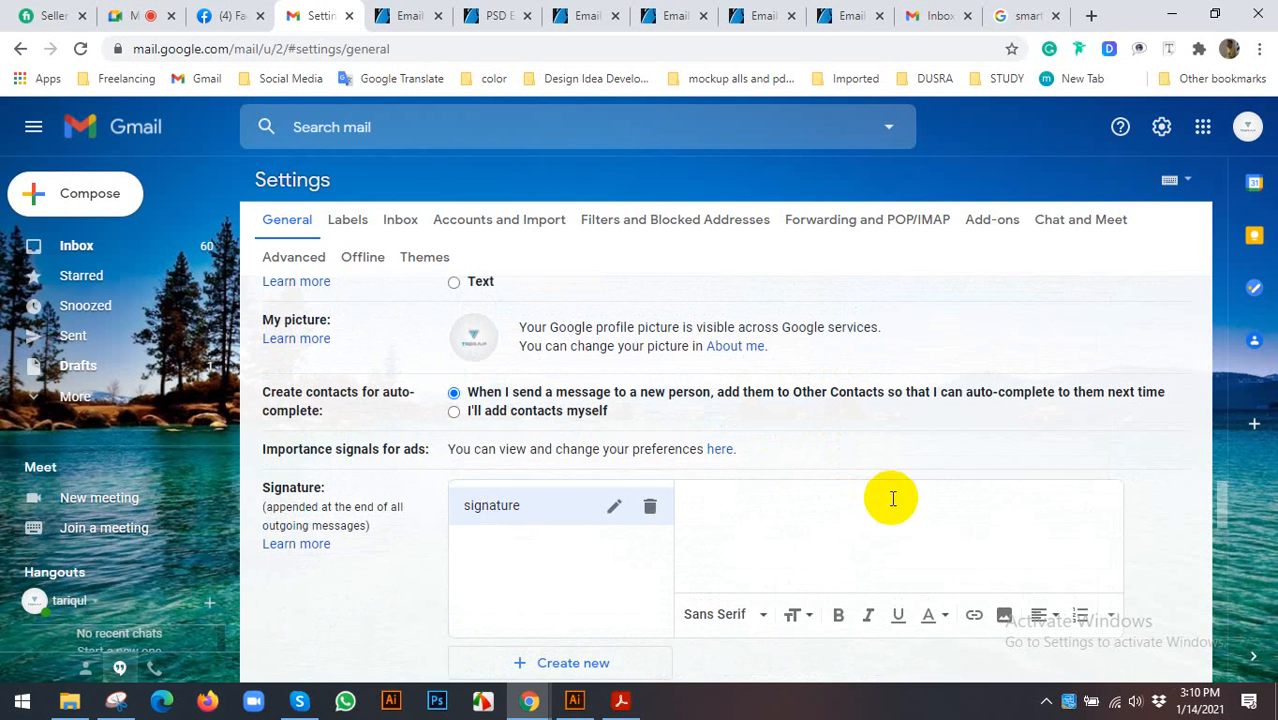
scroll(847, 490, up, 1)
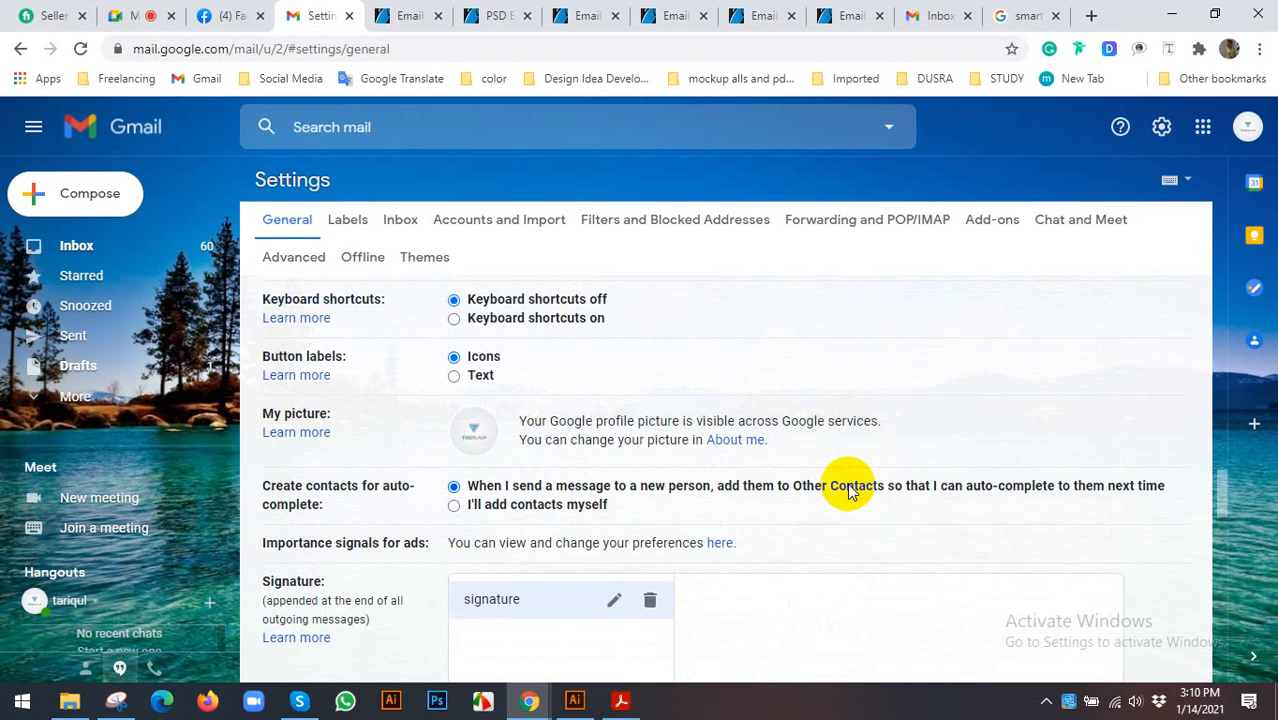
scroll(847, 490, down, 3)
scroll(827, 422, down, 3)
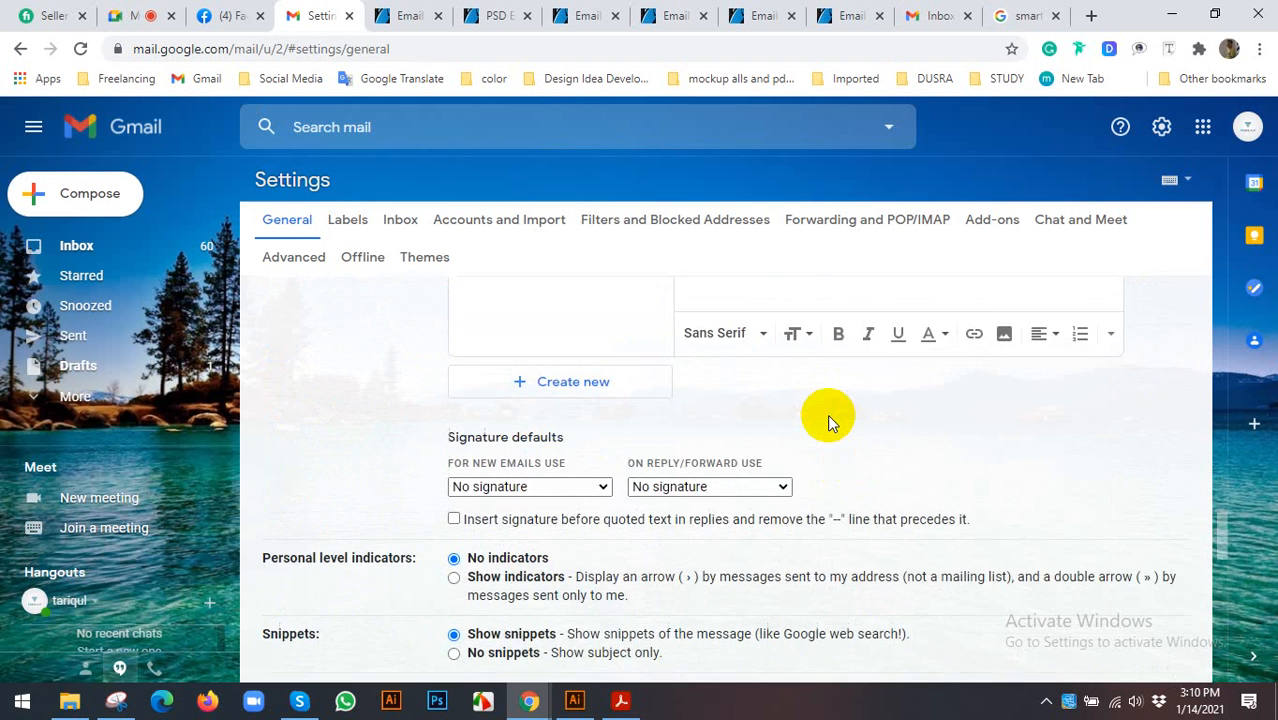
scroll(827, 421, up, 4)
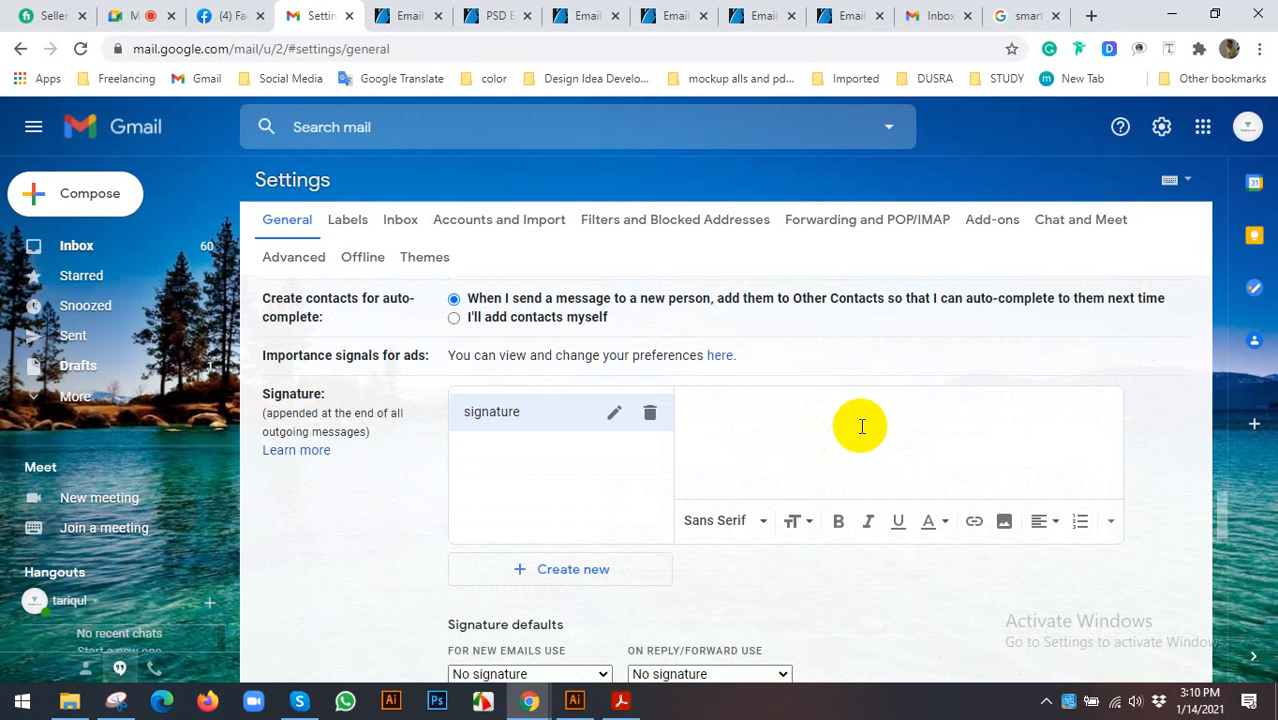
scroll(862, 426, down, 10)
scroll(479, 439, up, 3)
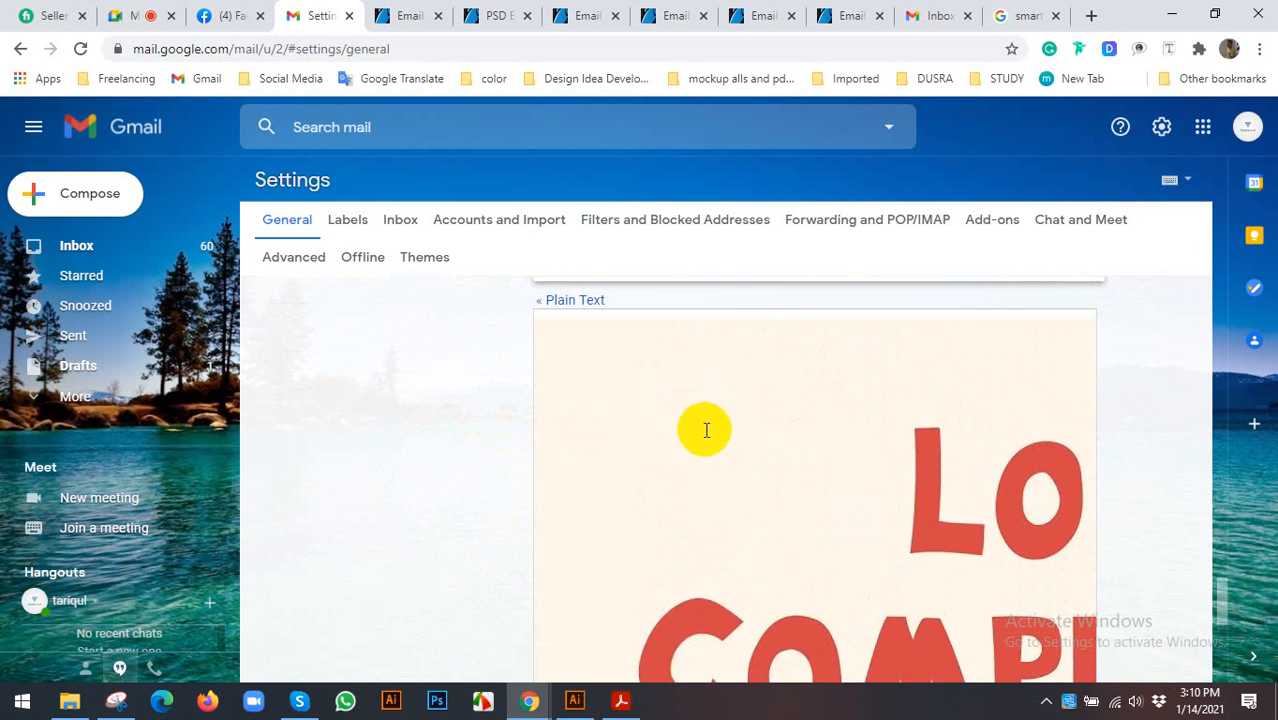
scroll(479, 410, up, 2)
scroll(385, 465, up, 1)
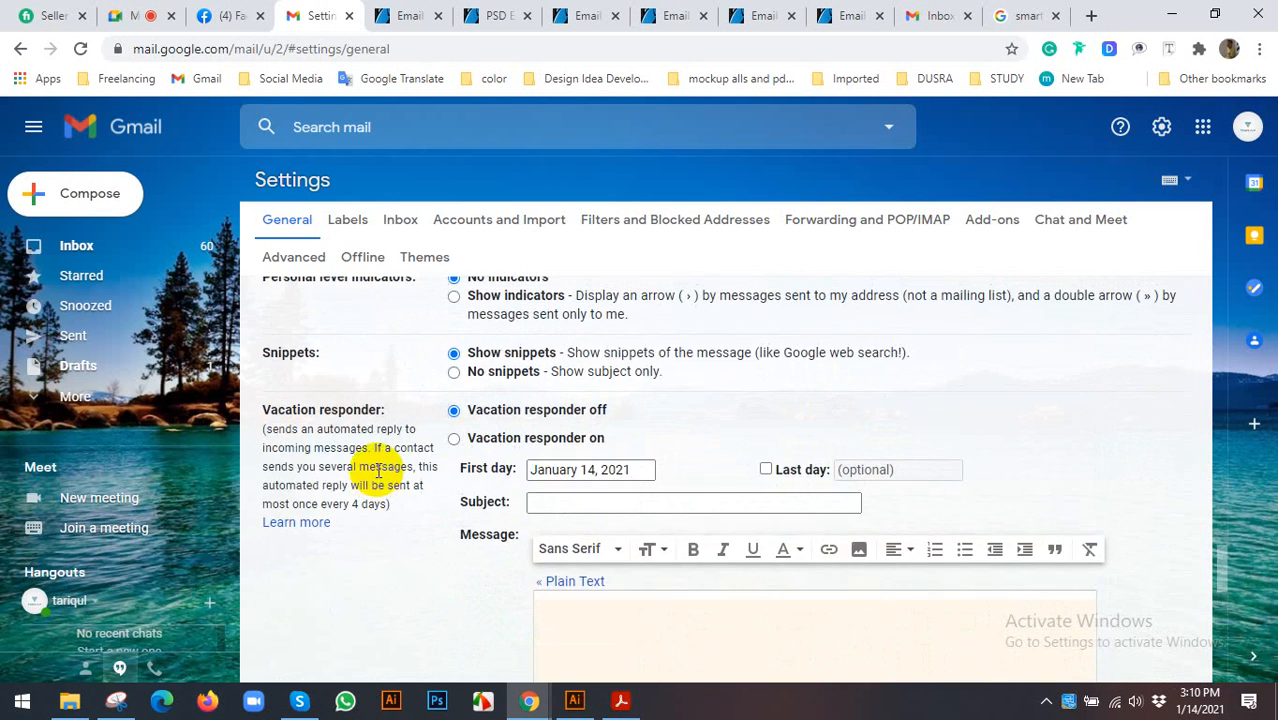
scroll(700, 455, down, 7)
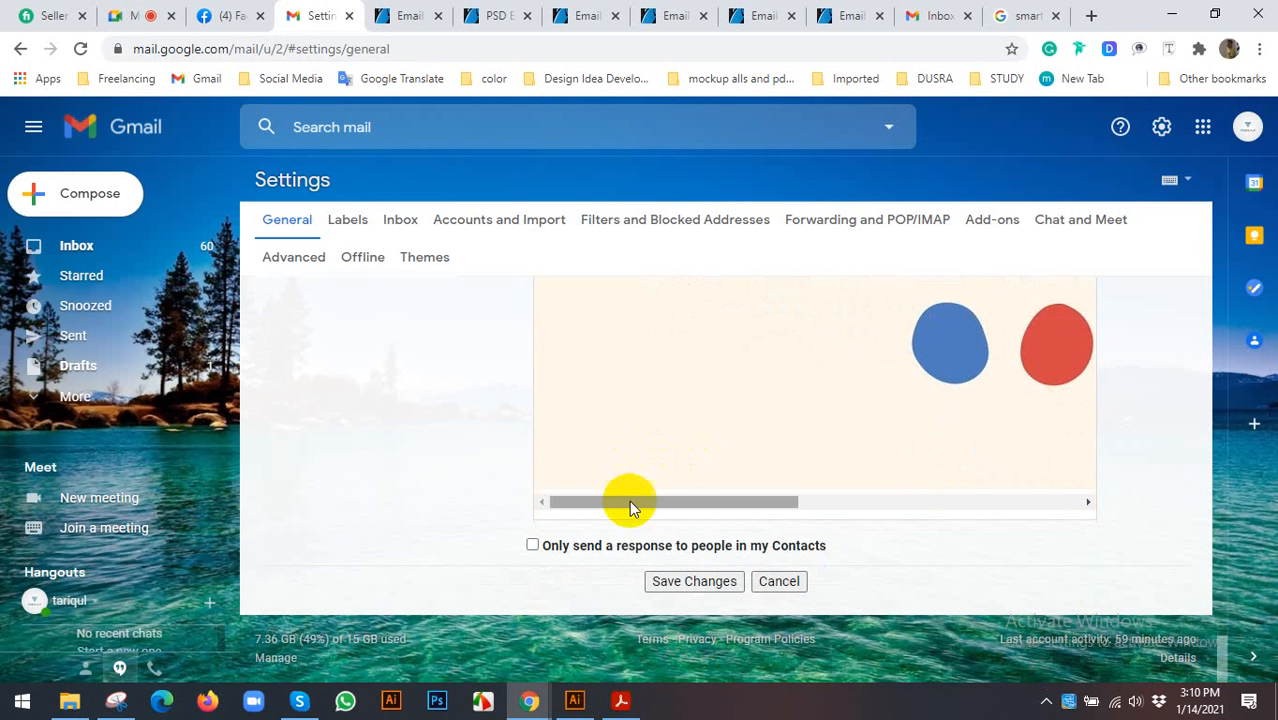
click(778, 582)
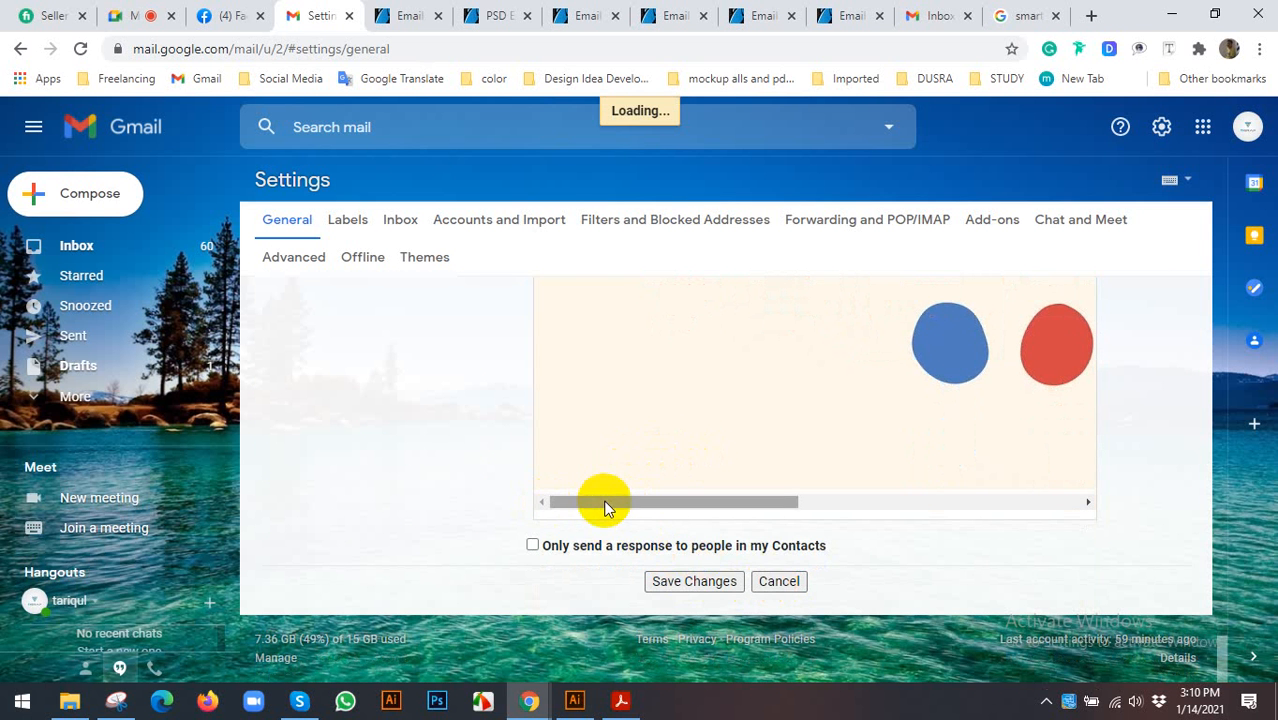
scroll(570, 400, down, 2)
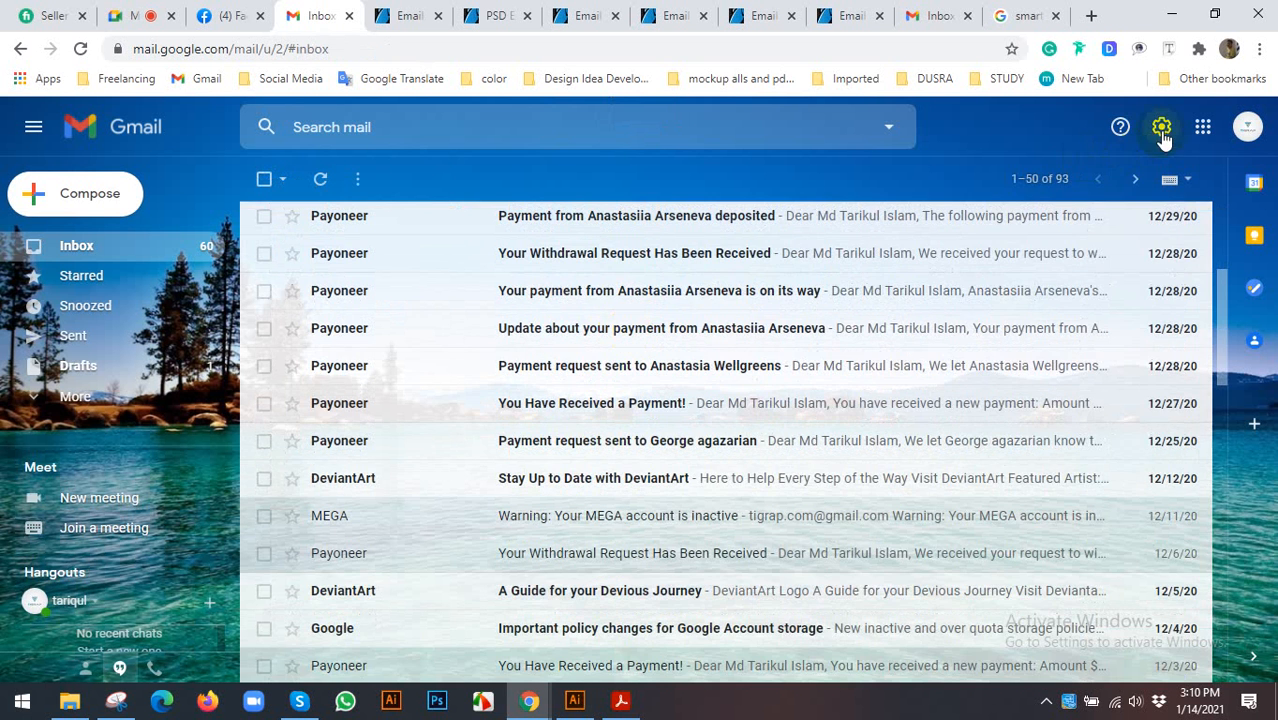
click(1162, 127)
- Reopen the full settings and remove the logo image from the vacation message
click(1058, 222)
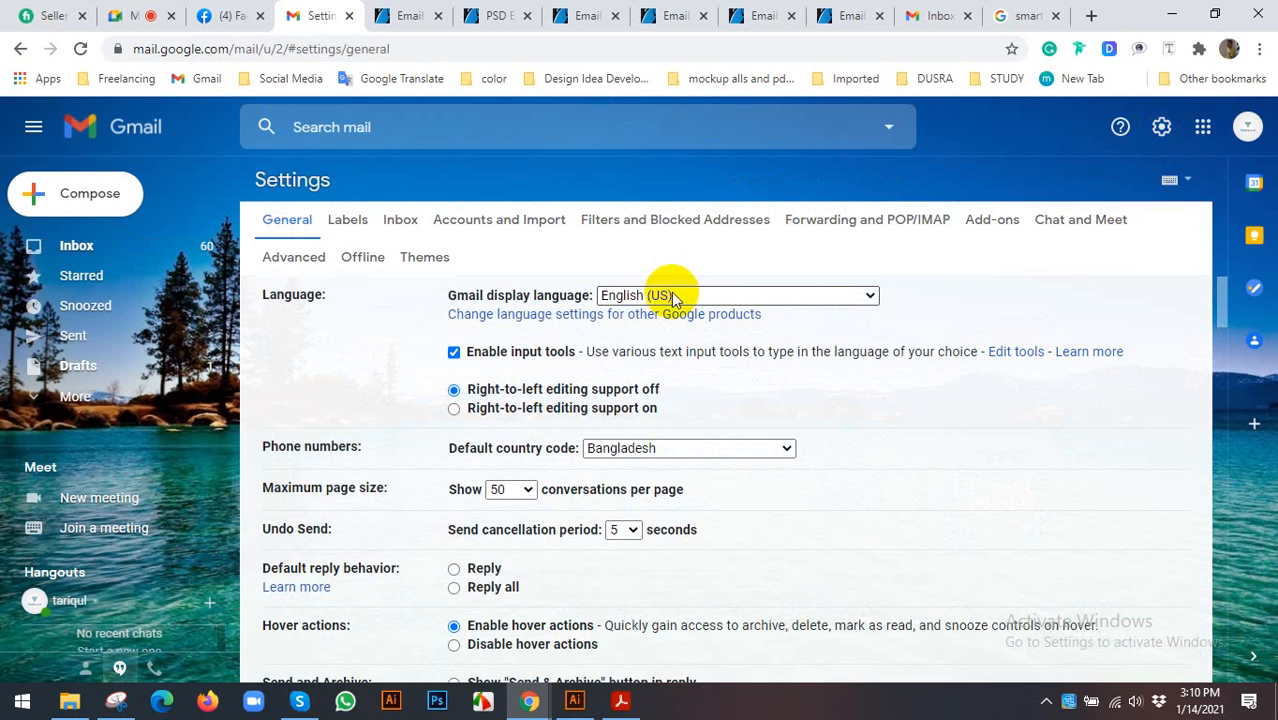
scroll(600, 350, down, 15)
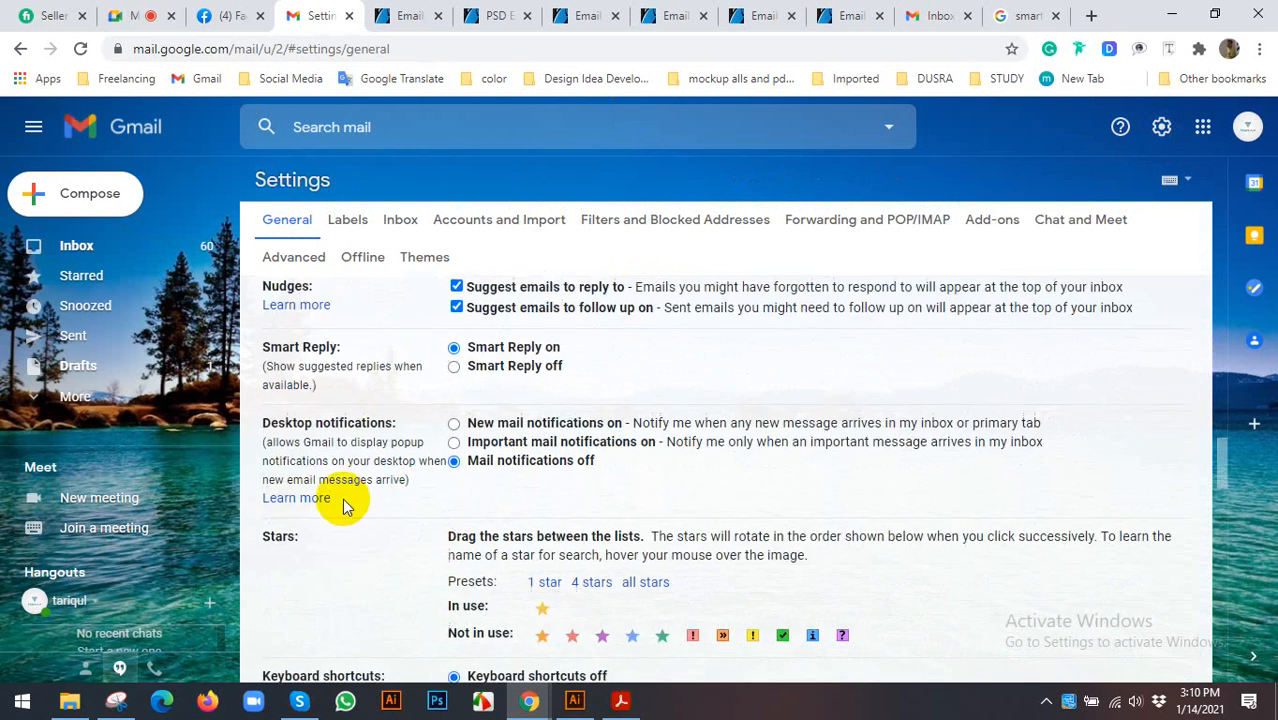
scroll(533, 485, down, 12)
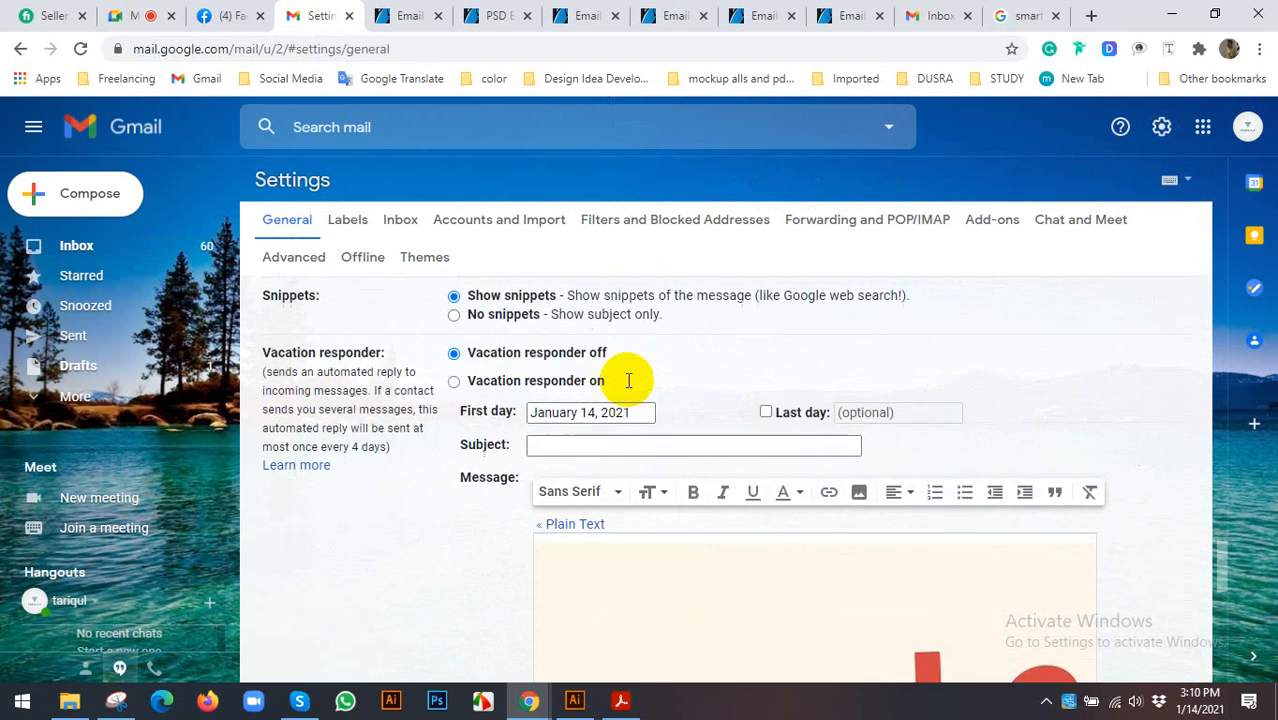
scroll(600, 400, down, 3)
click(571, 370)
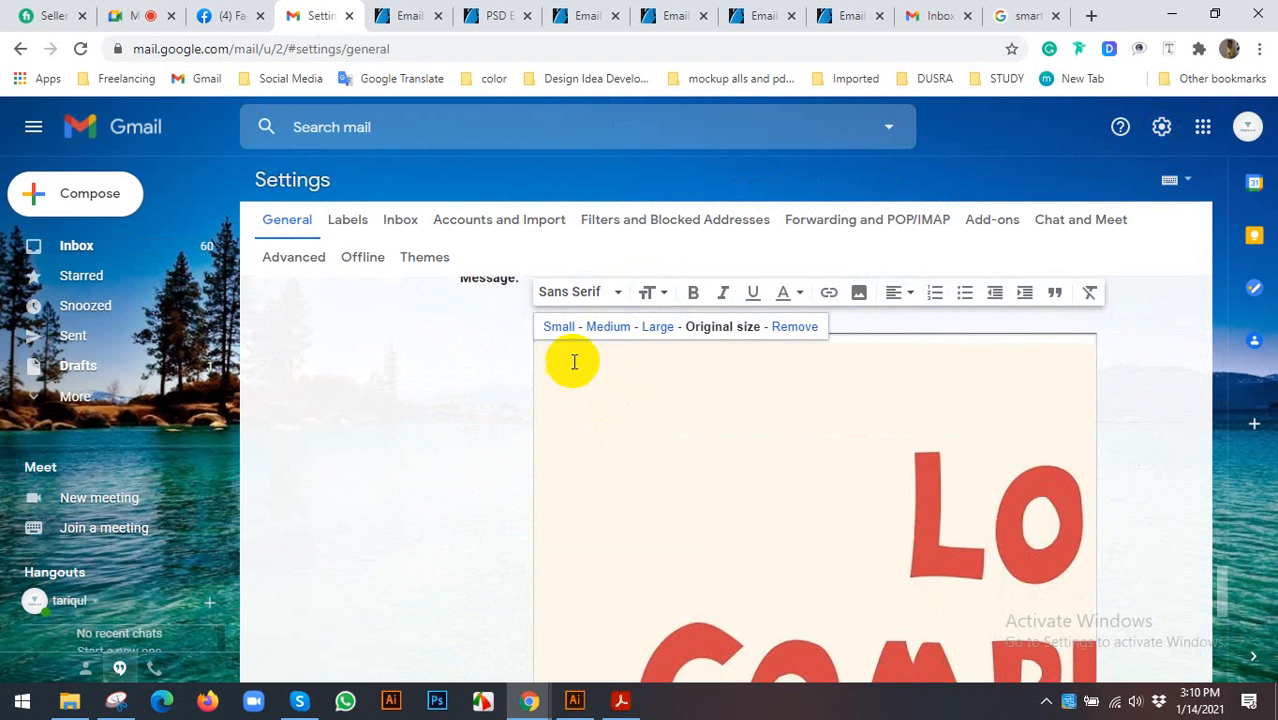
click(792, 327)
- Create a new signature named 'signature' and scroll to its empty content editor
scroll(533, 423, up, 7)
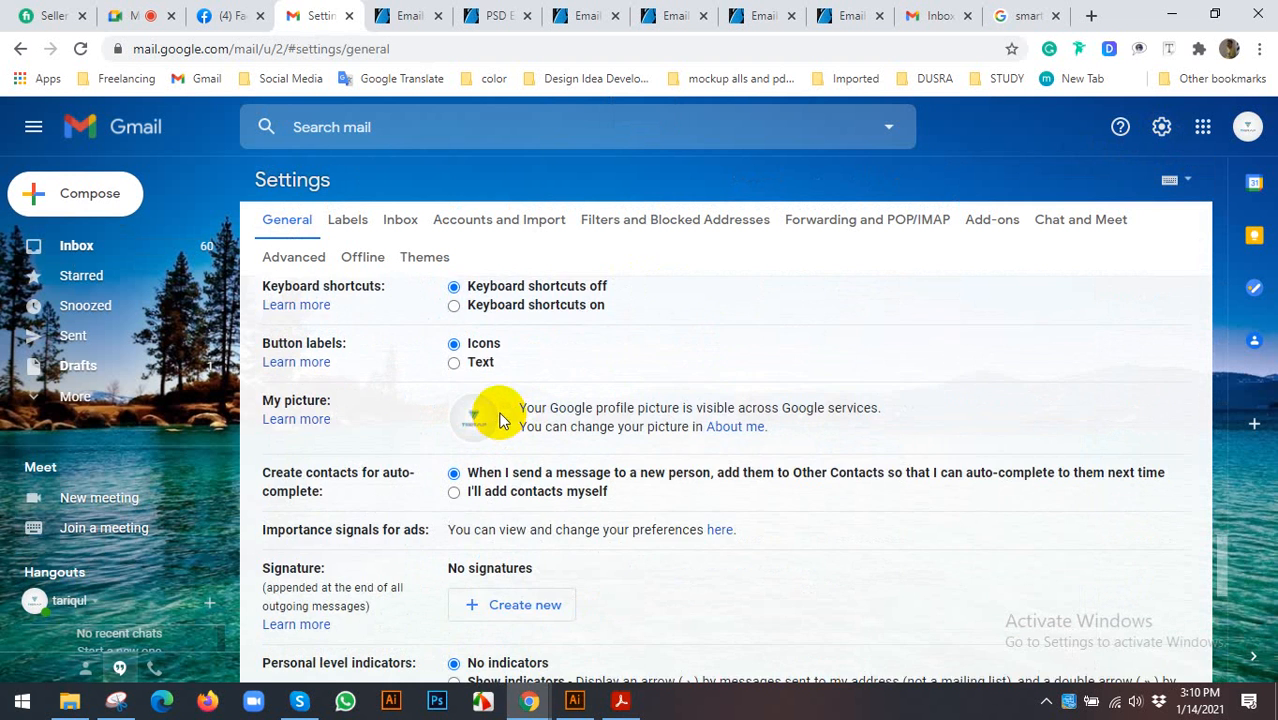
scroll(500, 420, down, 3)
click(512, 322)
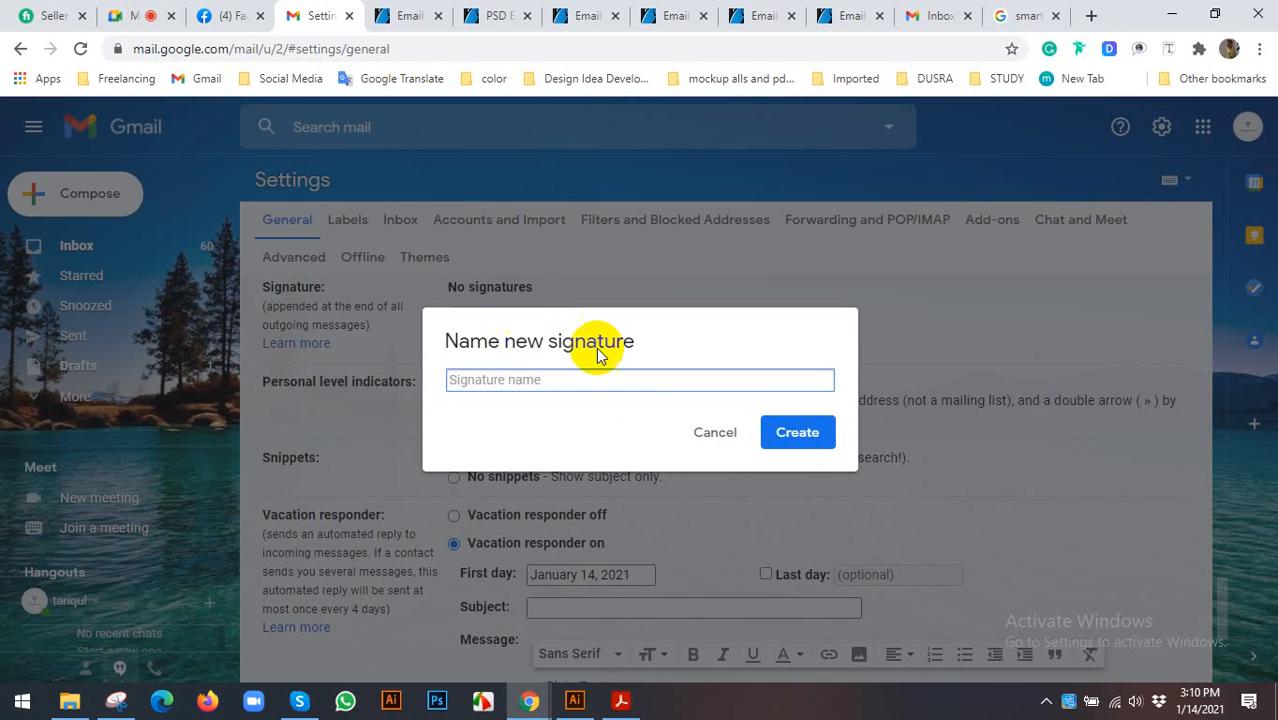
click(705, 430)
scroll(490, 410, down, 3)
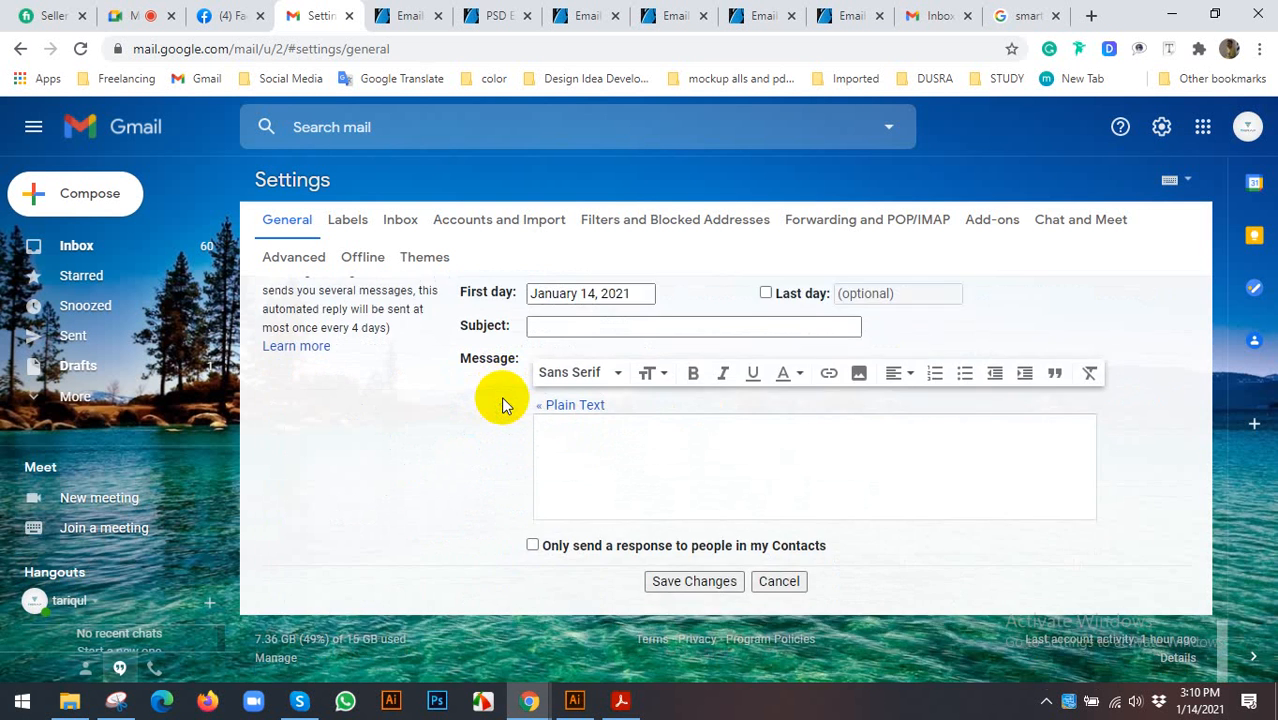
scroll(503, 405, up, 4)
click(508, 422)
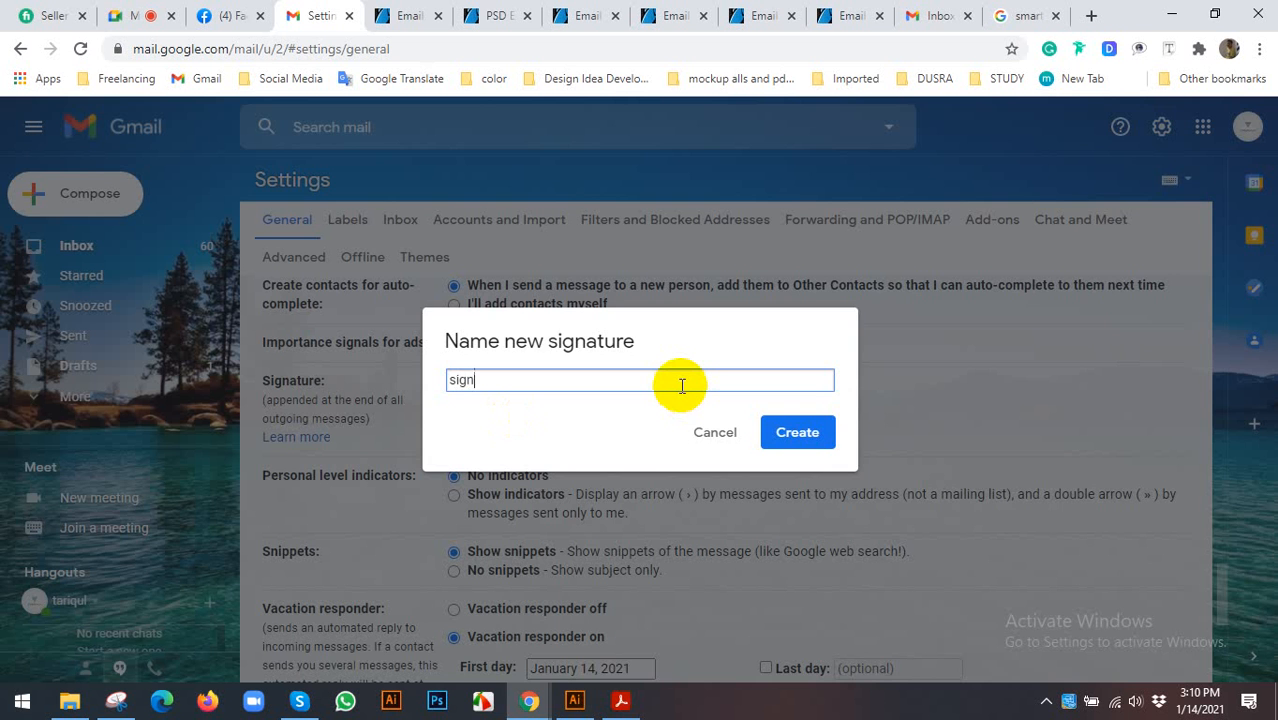
key(Return)
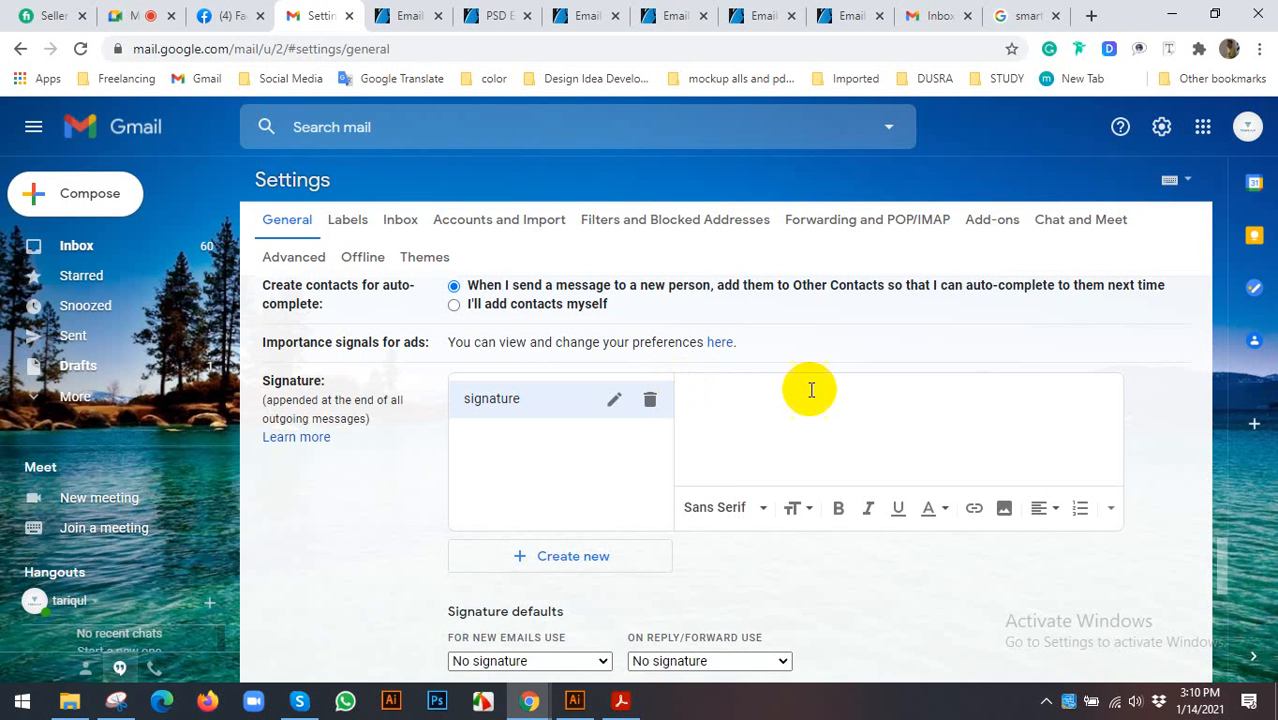
scroll(820, 420, up, 2)
scroll(763, 592, down, 3)
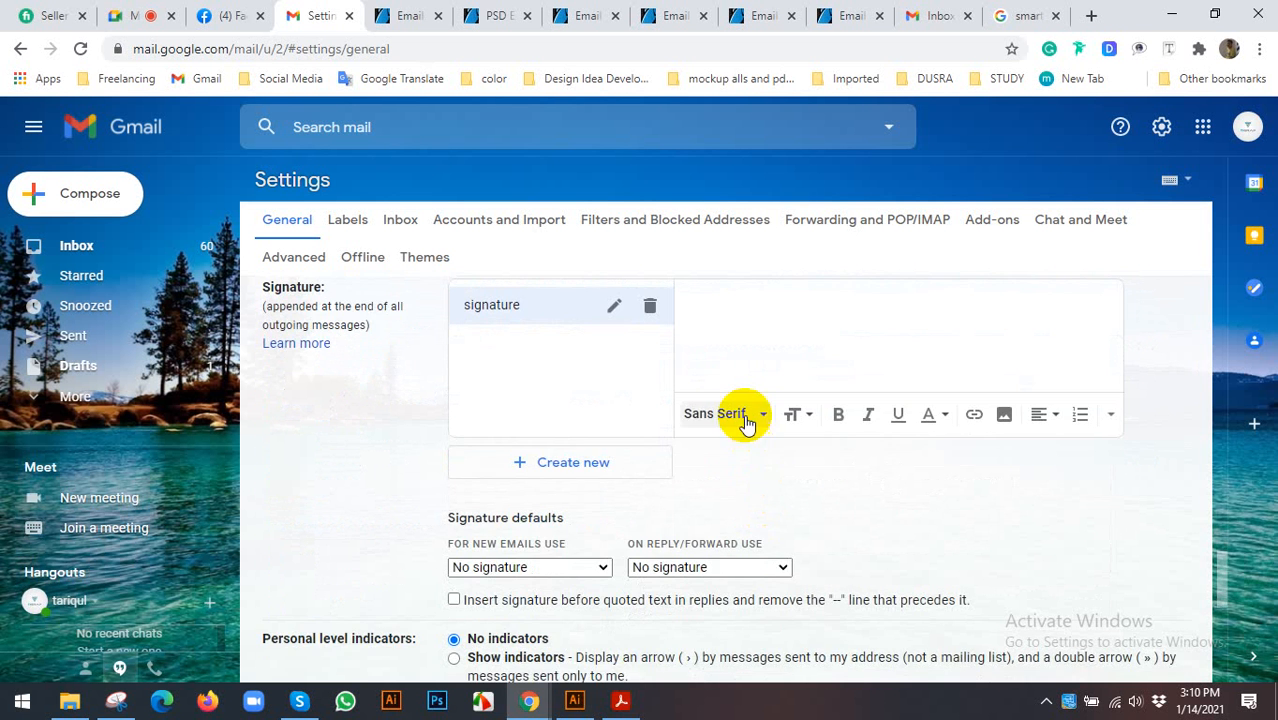
scroll(746, 420, up, 1)
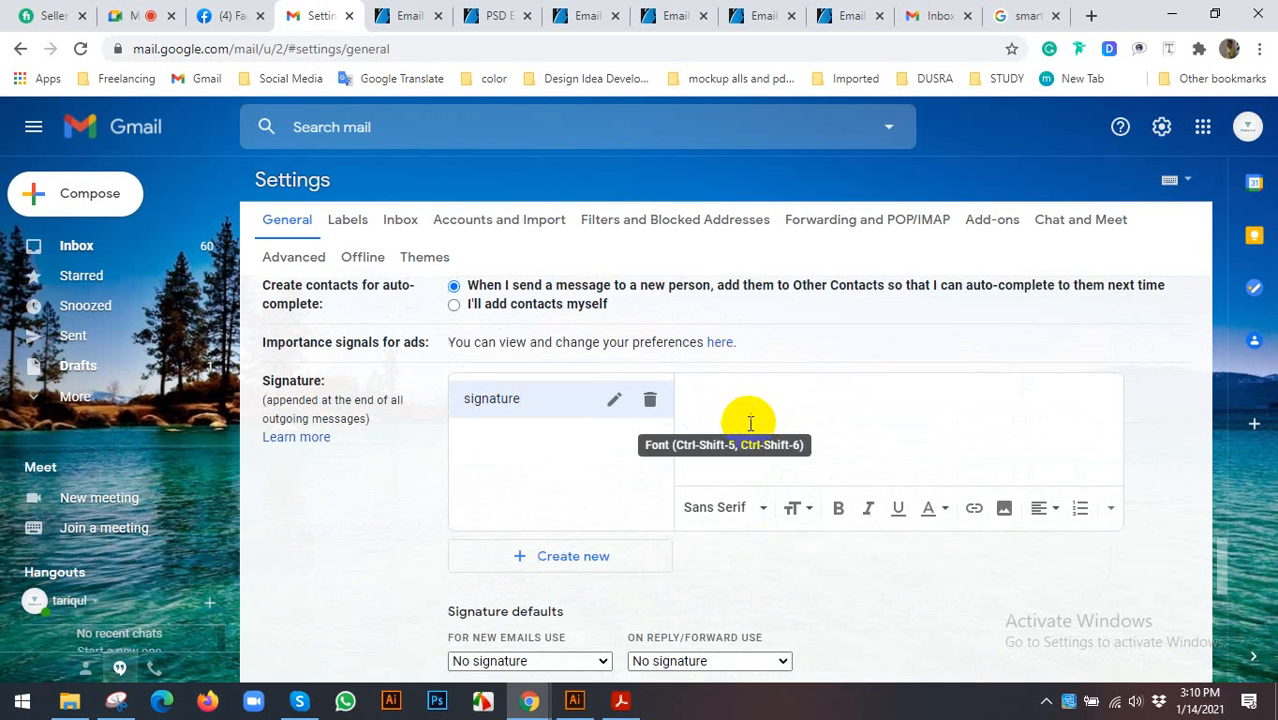
click(700, 412)
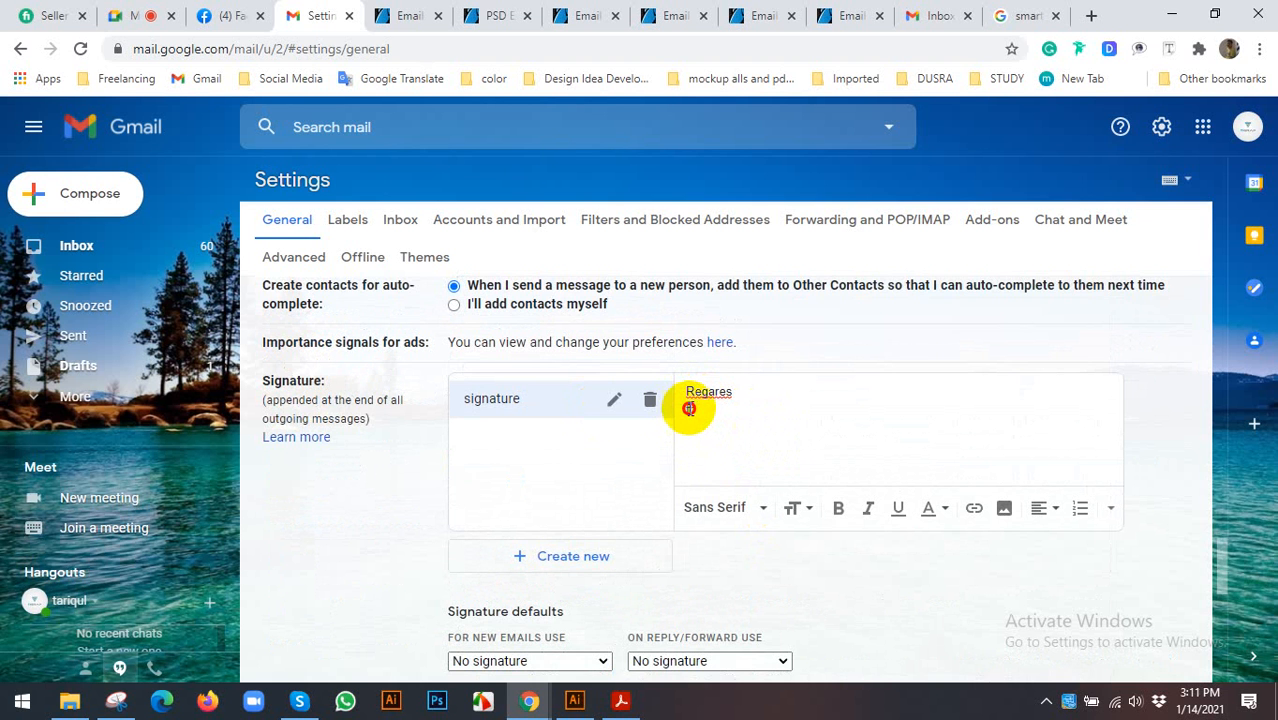
drag(692, 409, 699, 414)
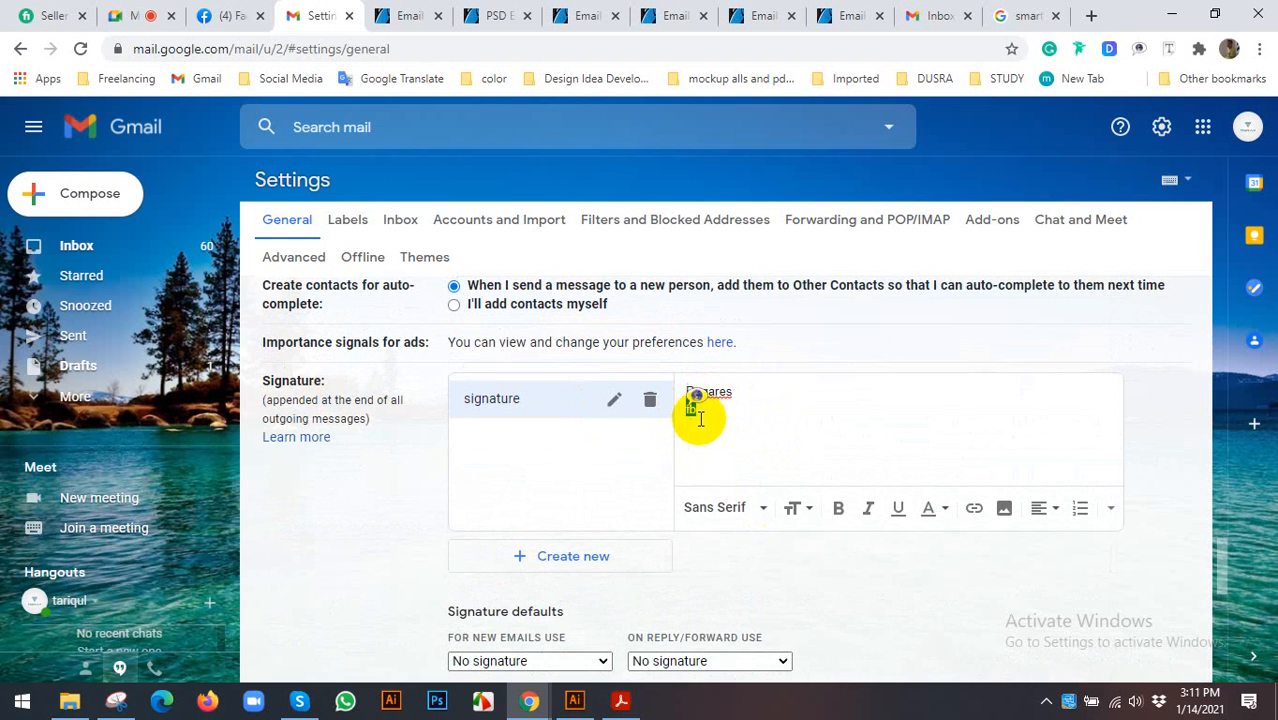
click(974, 509)
click(549, 386)
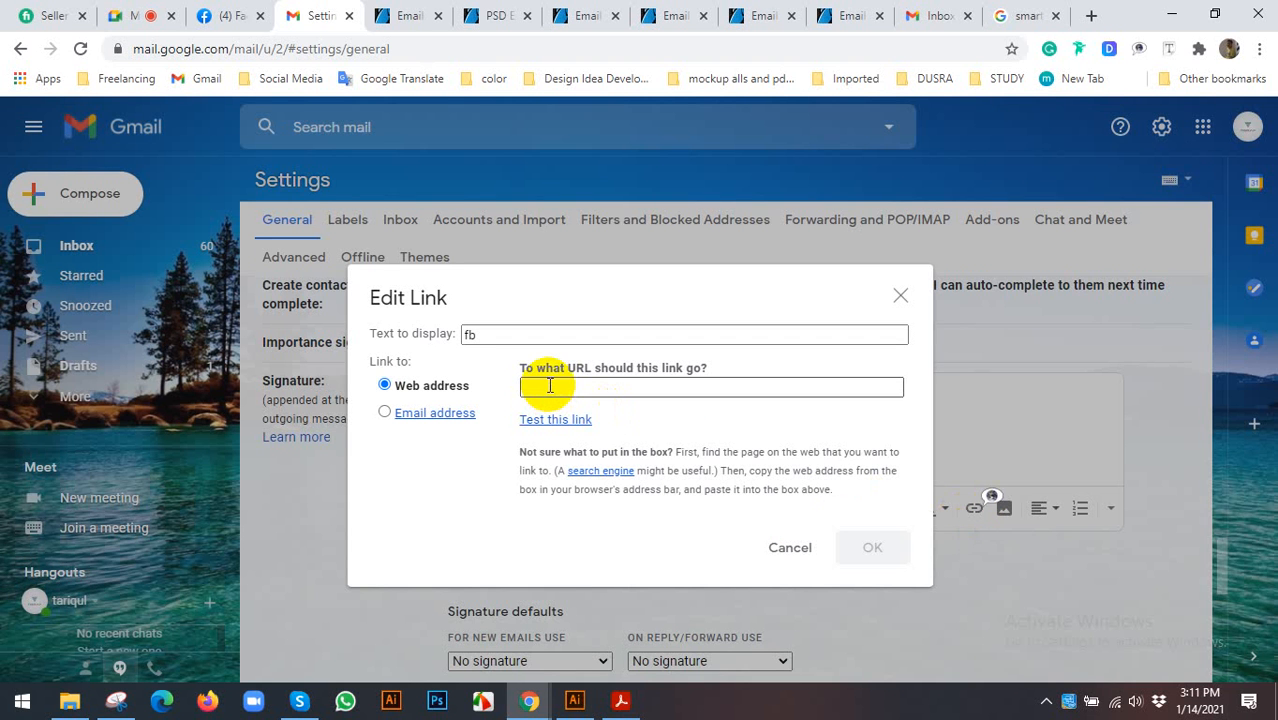
click(783, 550)
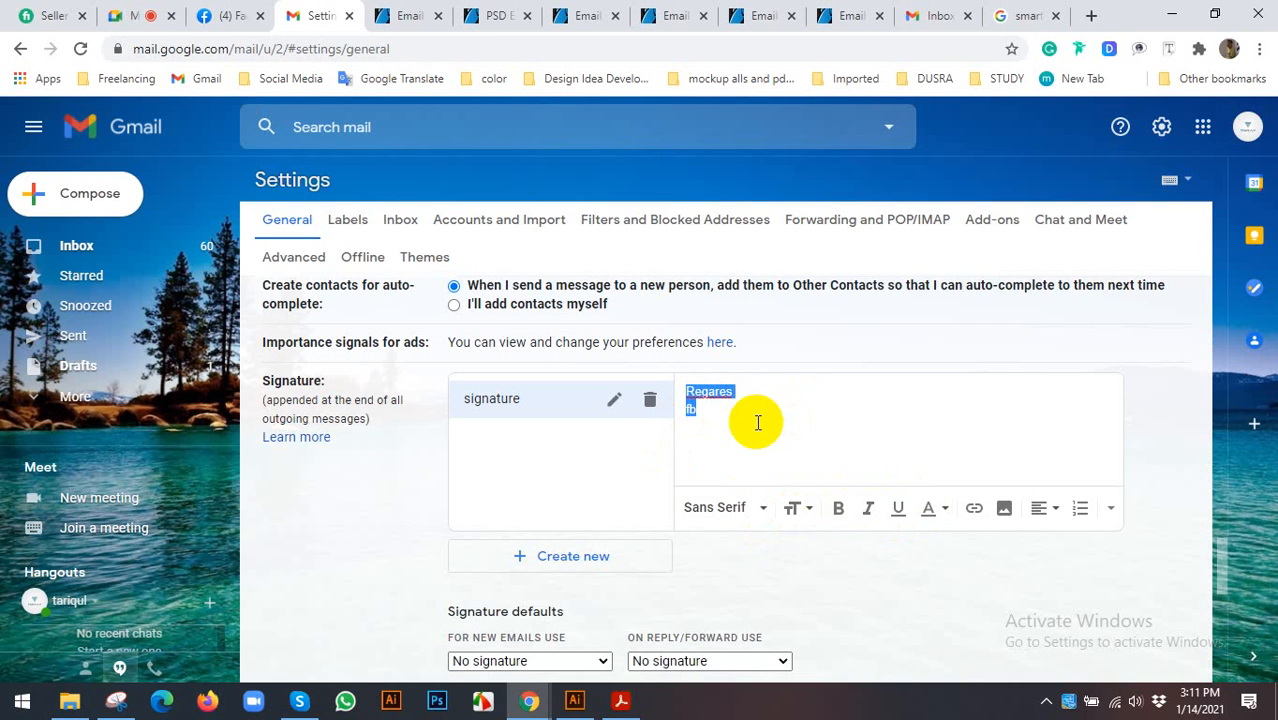
click(1022, 15)
click(20, 49)
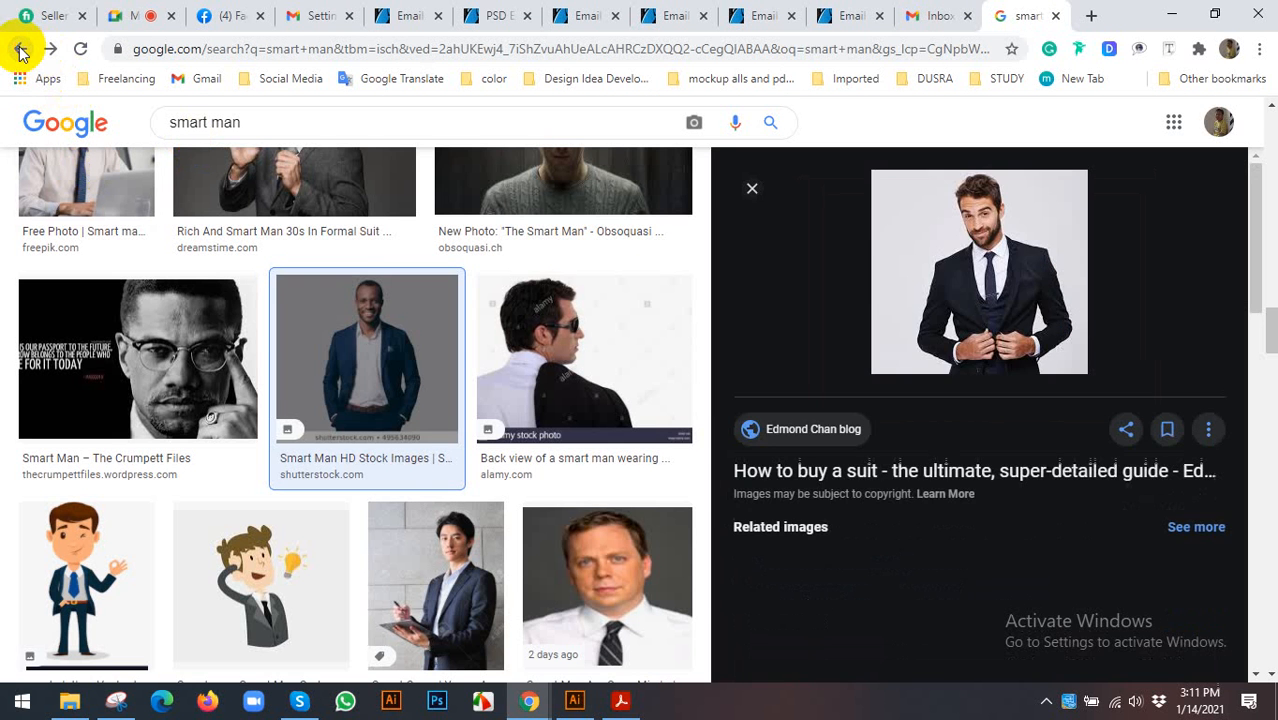
click(20, 49)
click(20, 49)
click(20, 49)
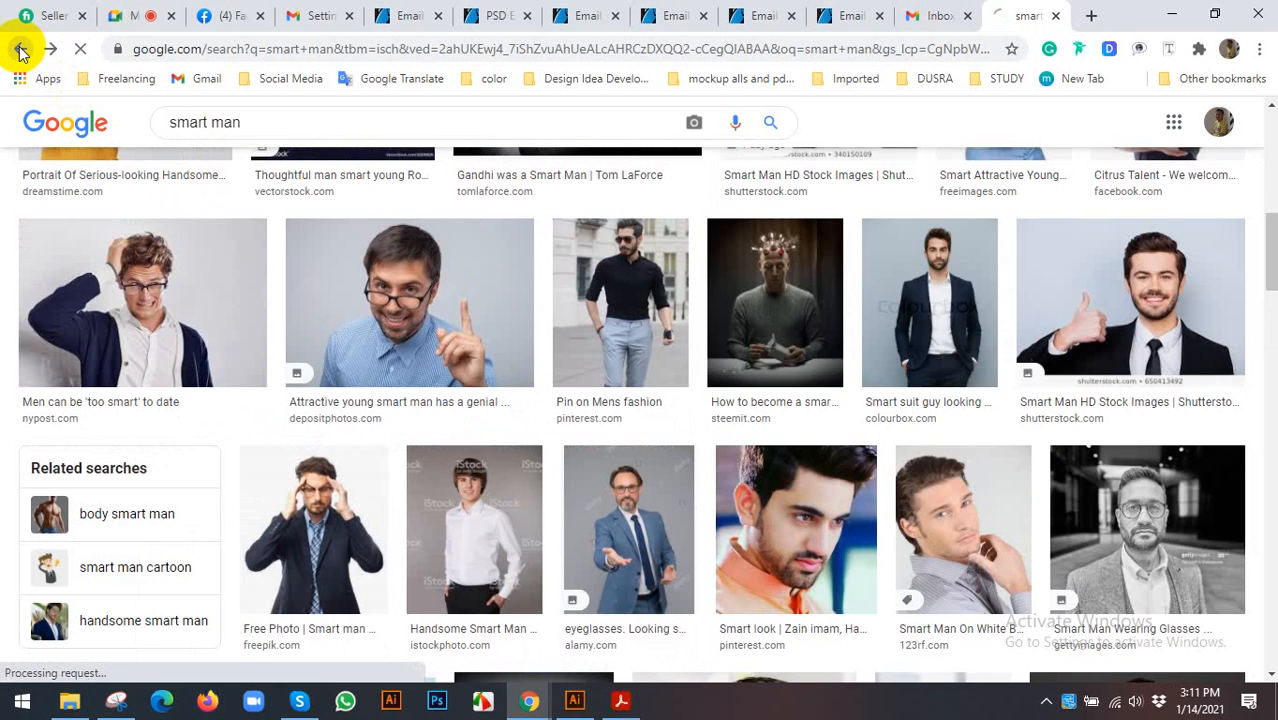
click(20, 49)
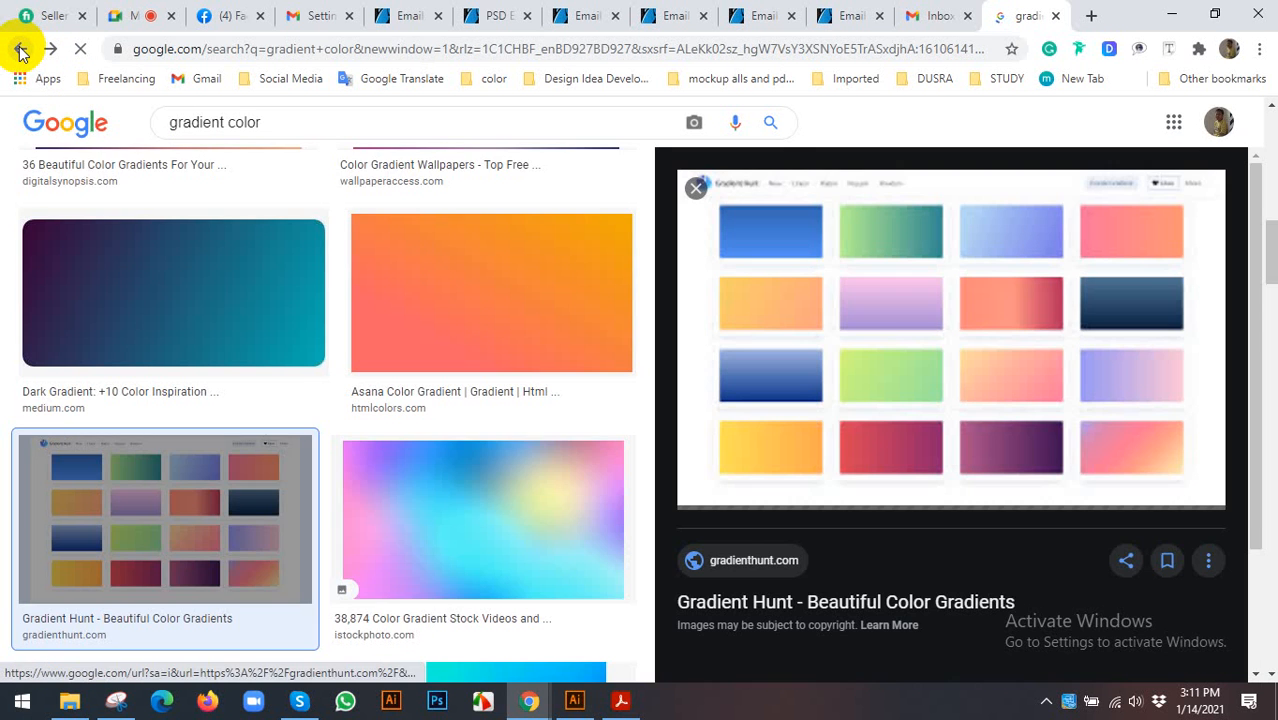
click(20, 49)
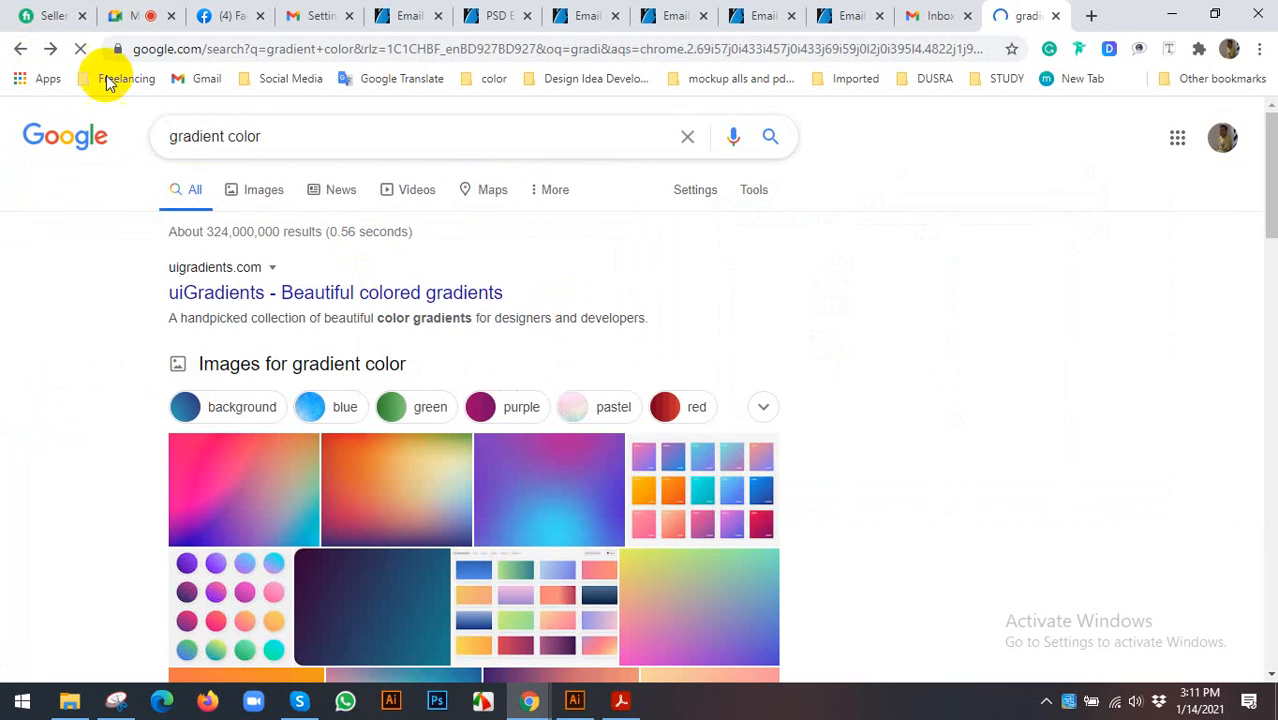
click(20, 49)
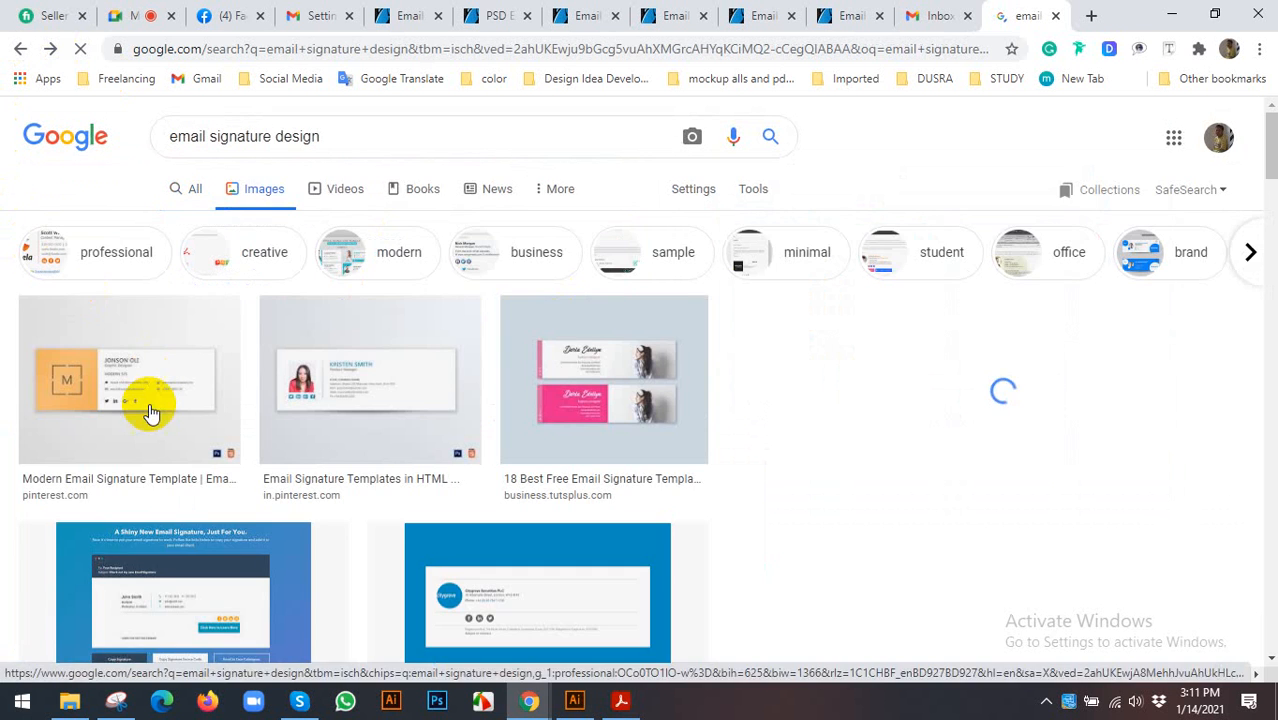
scroll(147, 416, down, 1)
click(333, 350)
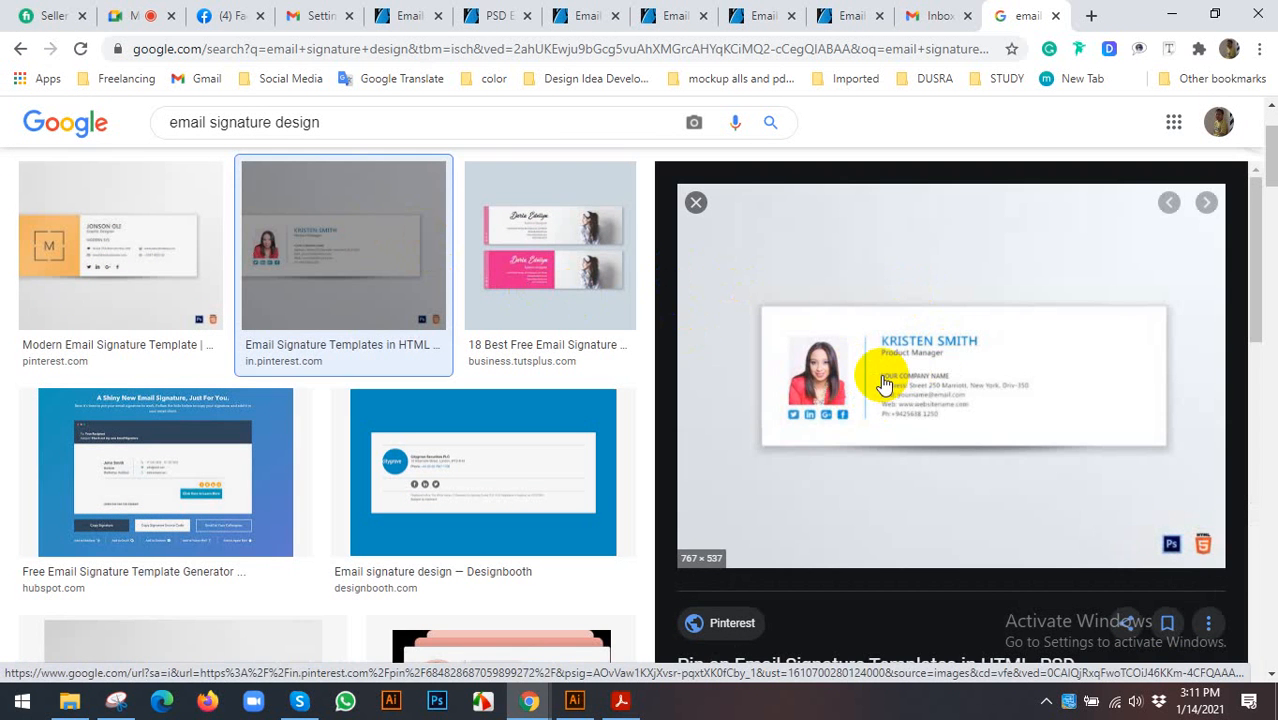
click(303, 15)
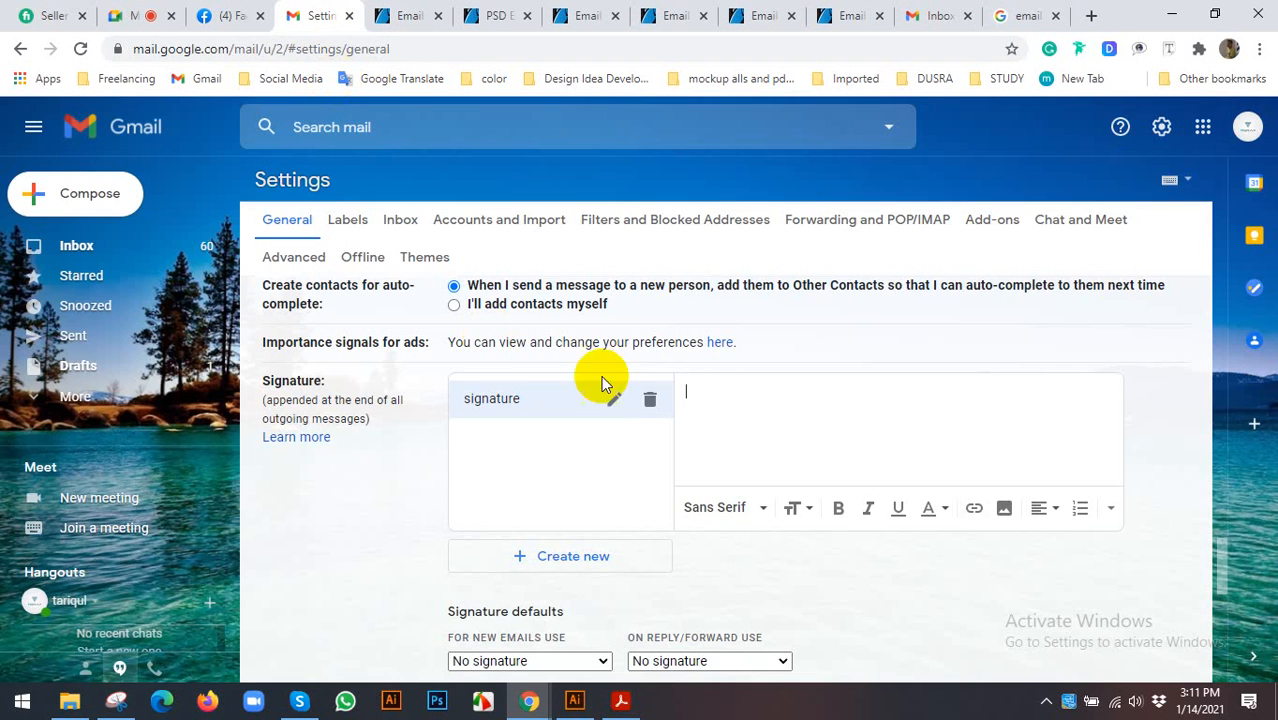
click(1021, 15)
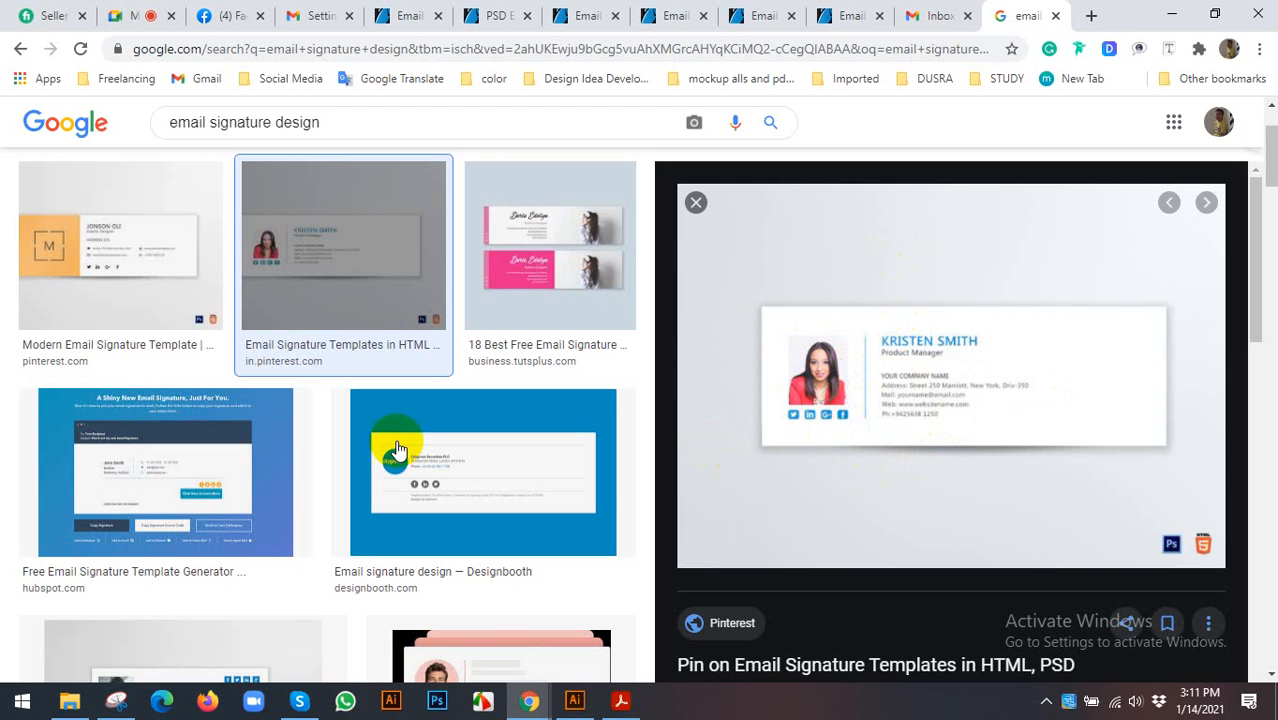
scroll(360, 450, down, 3)
scroll(345, 440, down, 5)
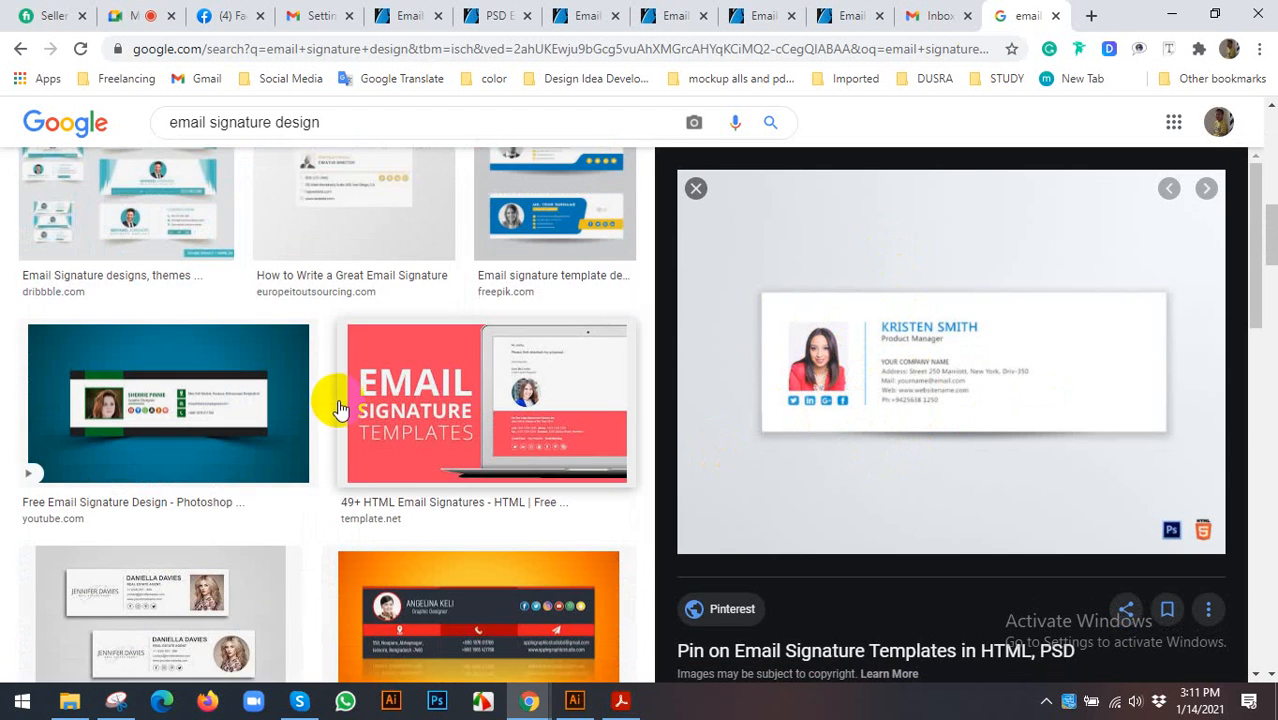
scroll(335, 400, down, 2)
scroll(891, 388, down, 2)
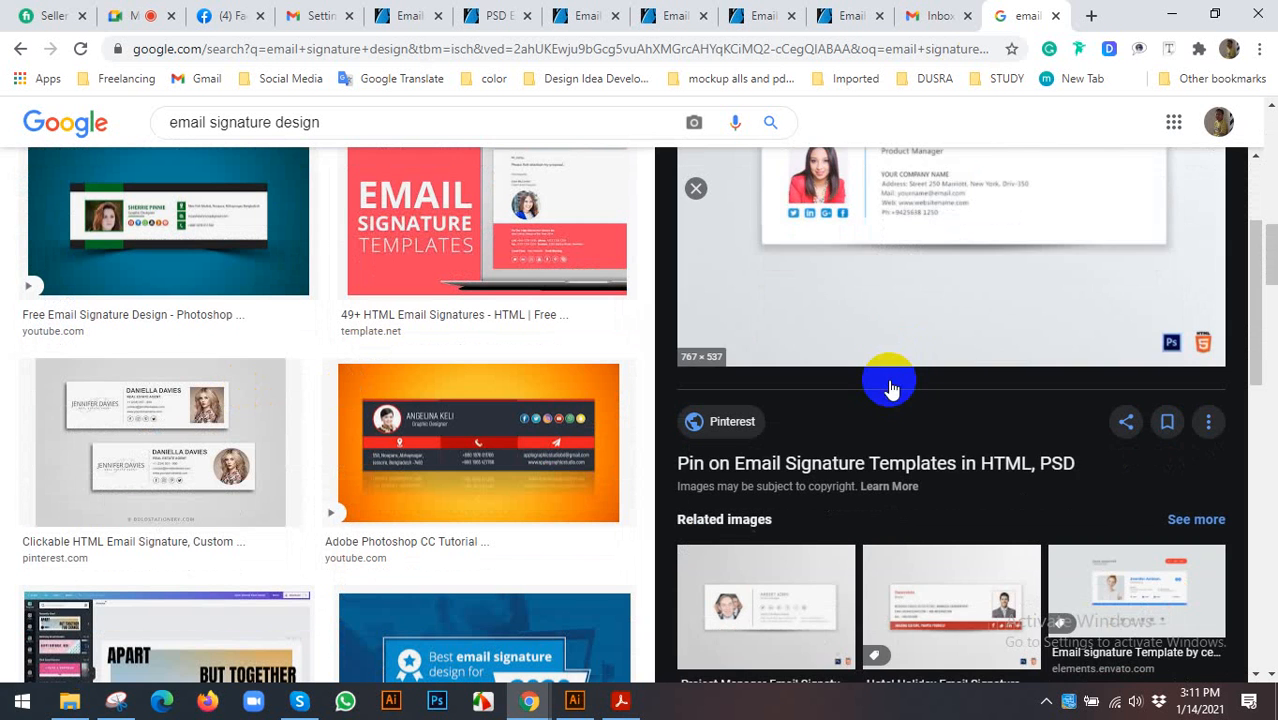
scroll(886, 370, up, 1)
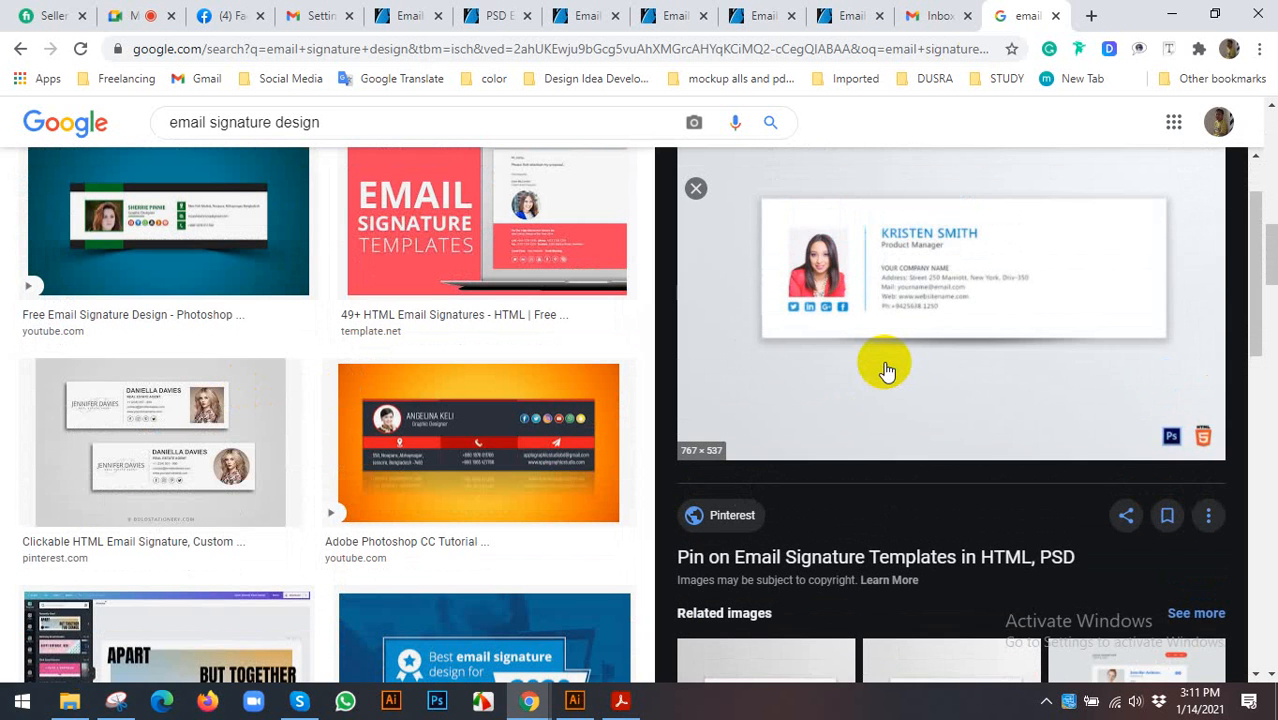
scroll(861, 340, down, 2)
scroll(862, 345, up, 2)
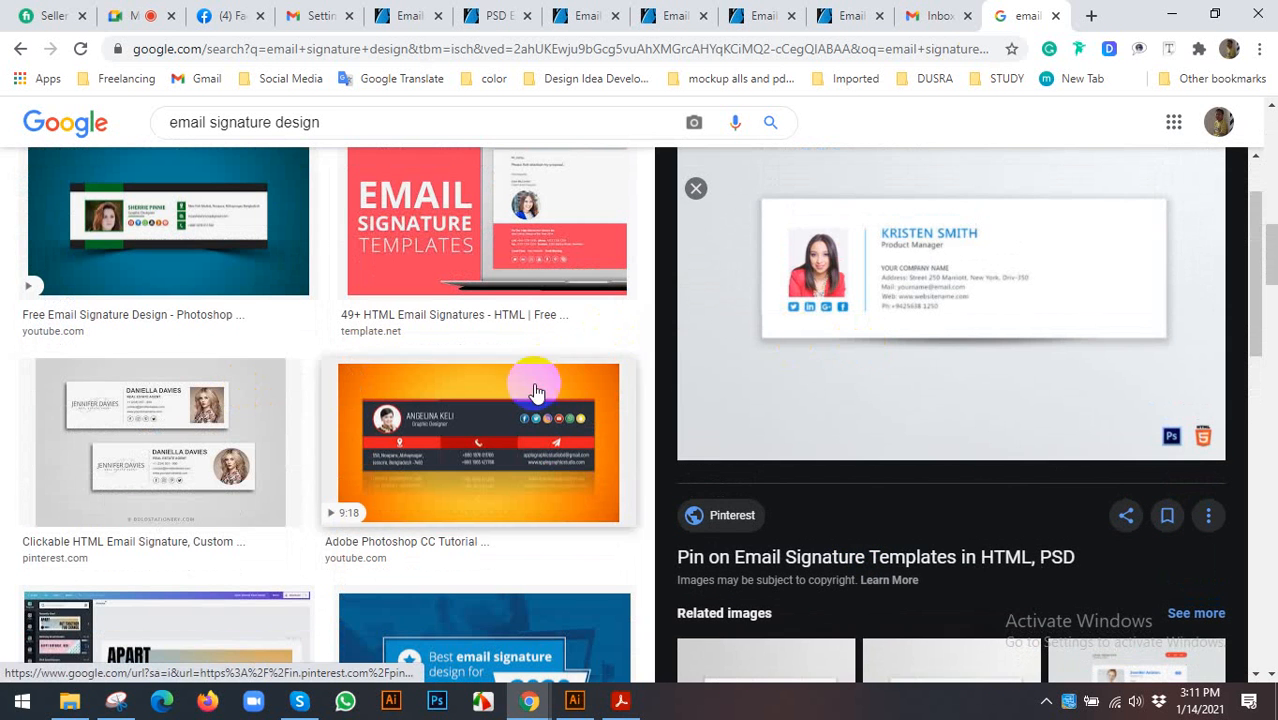
click(292, 14)
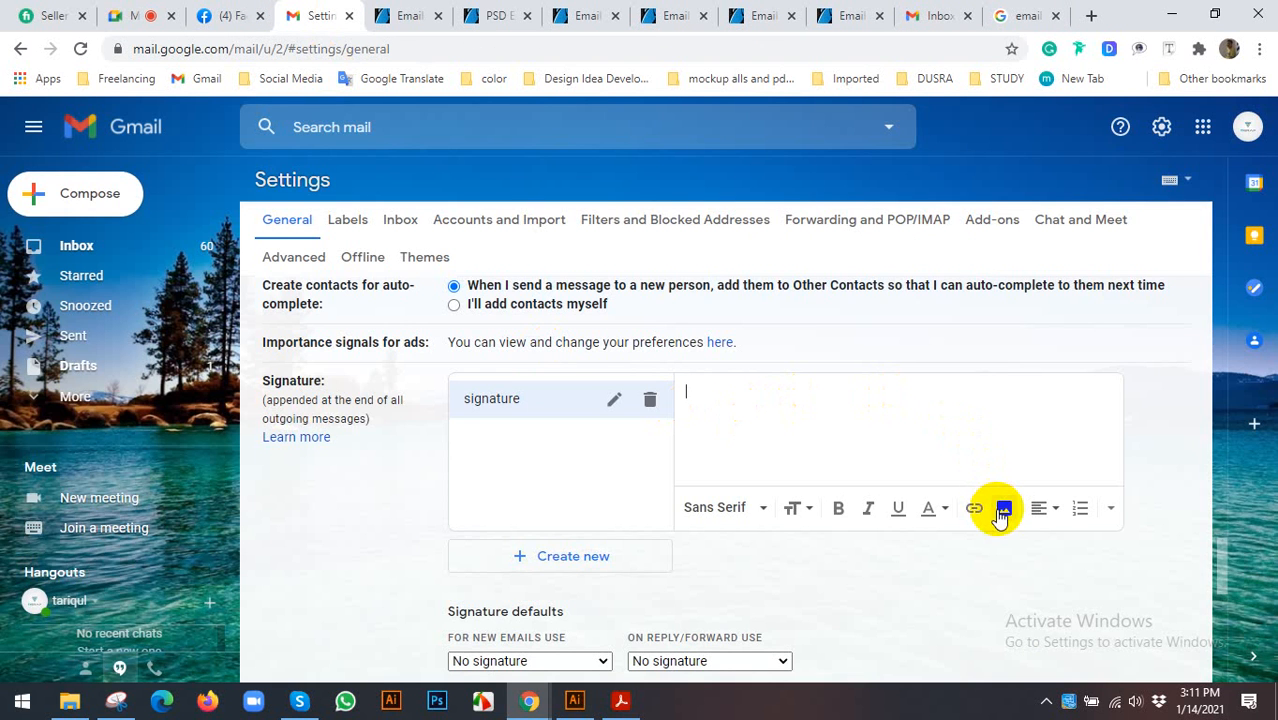
- Open the signature's Insert image dialog, choose Upload, and browse the device for a file
click(1001, 512)
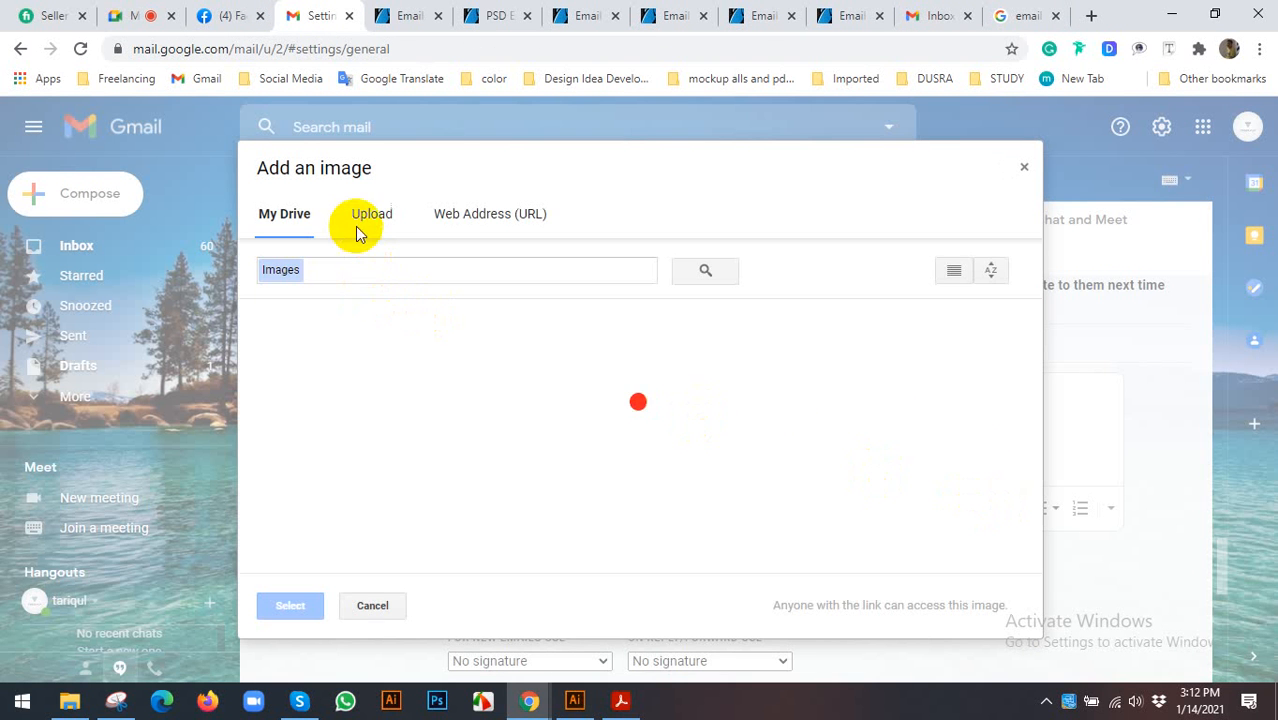
click(360, 222)
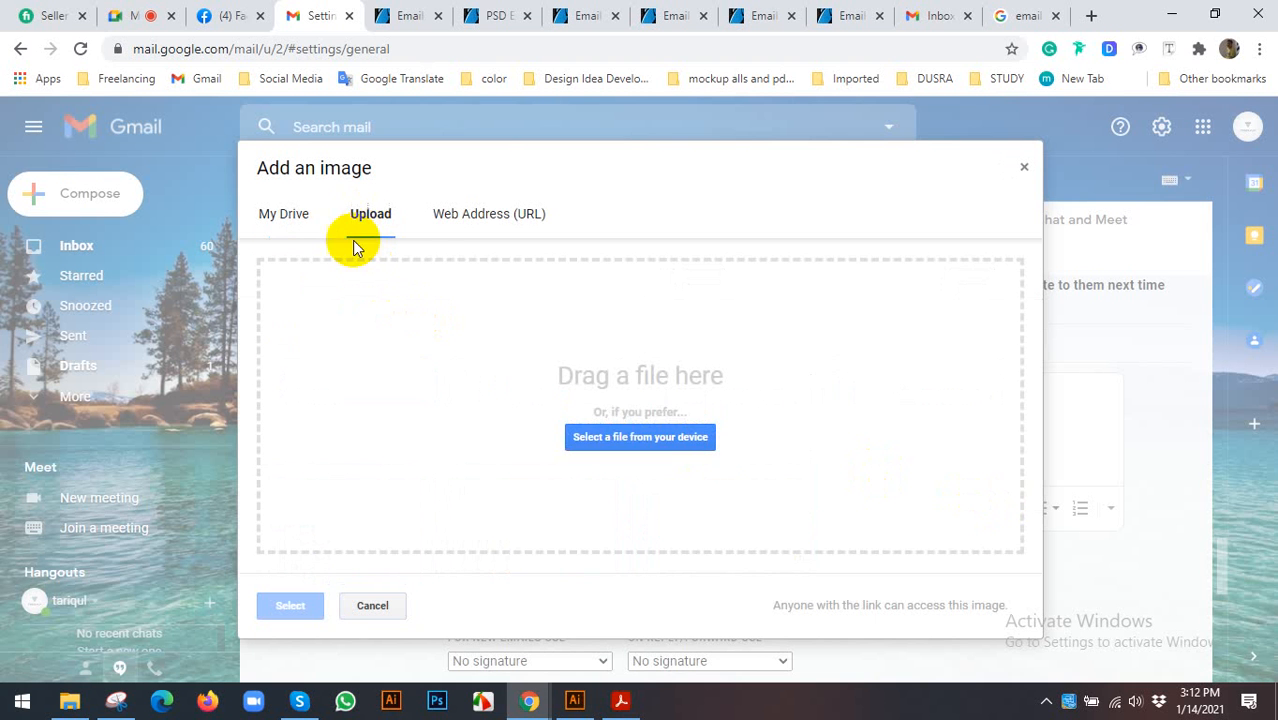
click(585, 435)
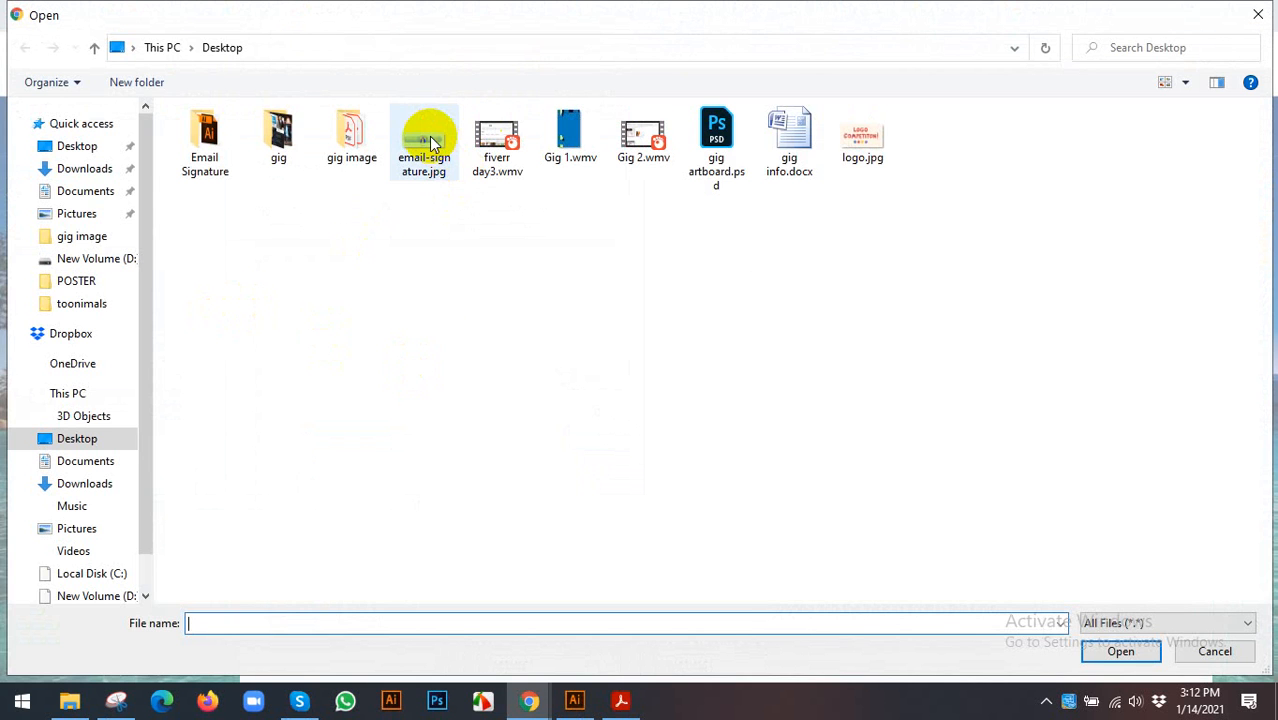
- Upload email-signature.jpg from the Desktop into the signature editor, then Save Changes
click(432, 143)
click(1117, 650)
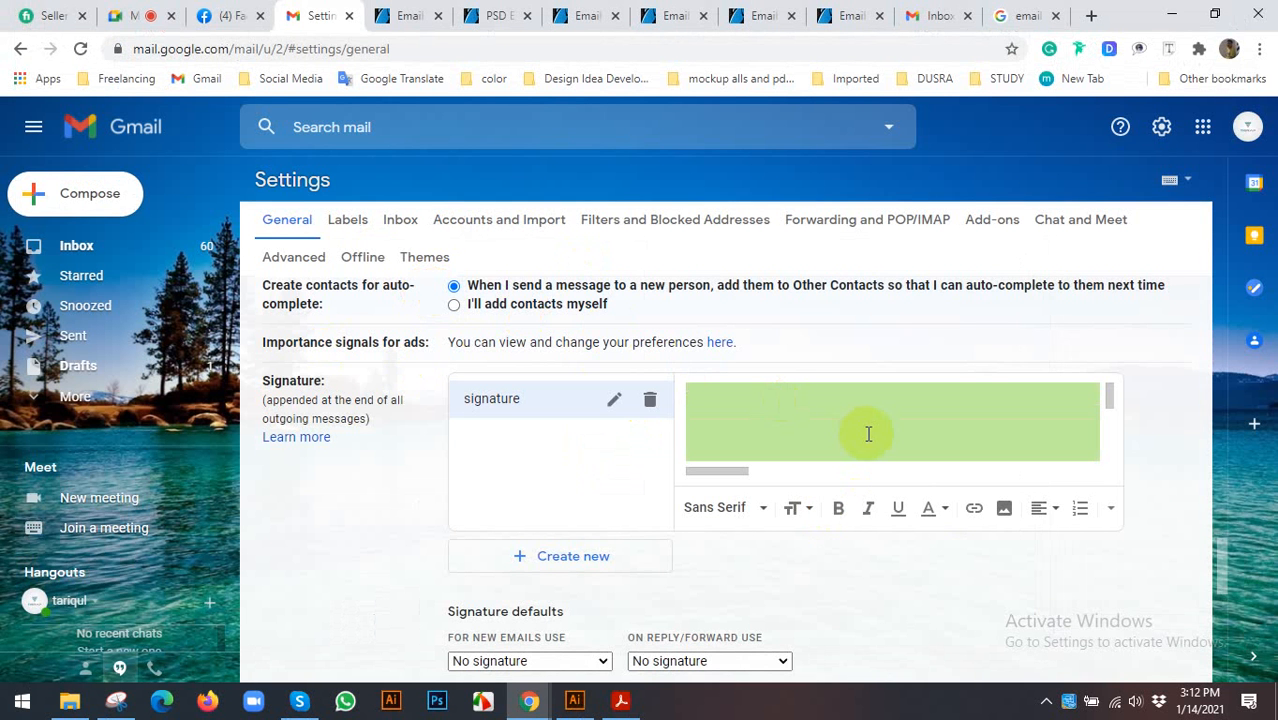
scroll(870, 431, down, 3)
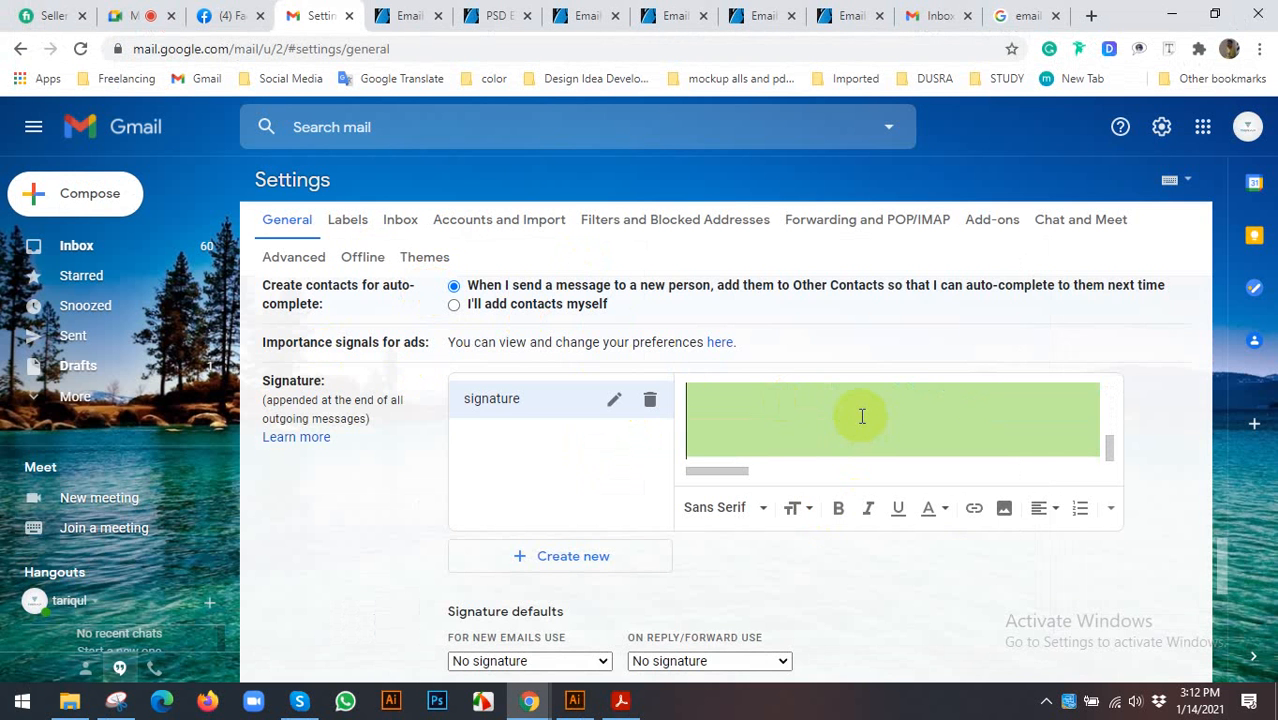
scroll(862, 416, down, 1)
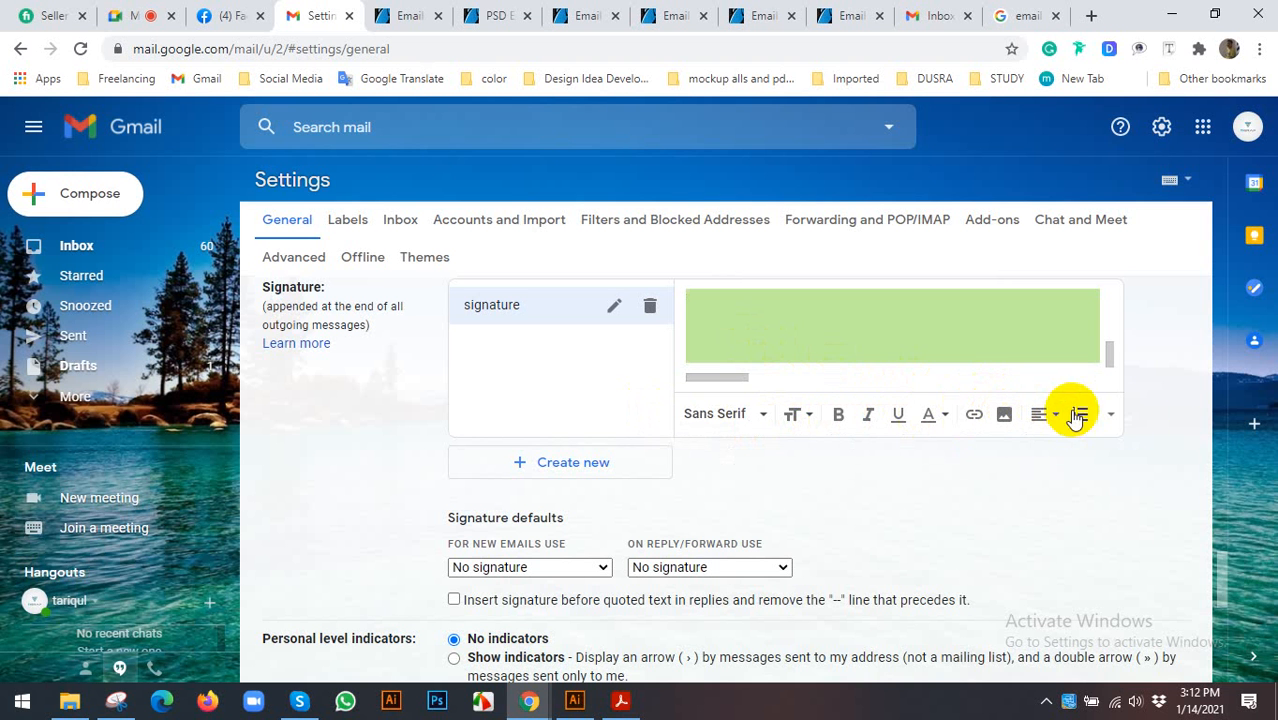
click(1112, 418)
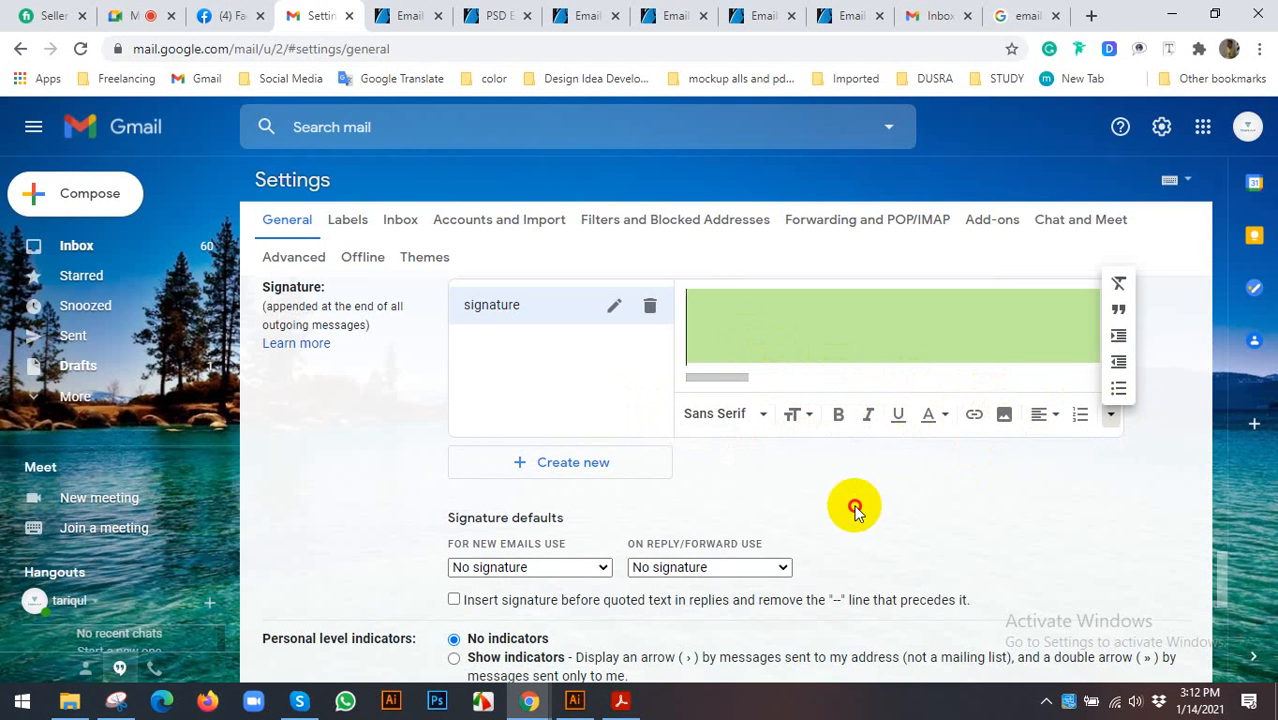
scroll(850, 506, down, 5)
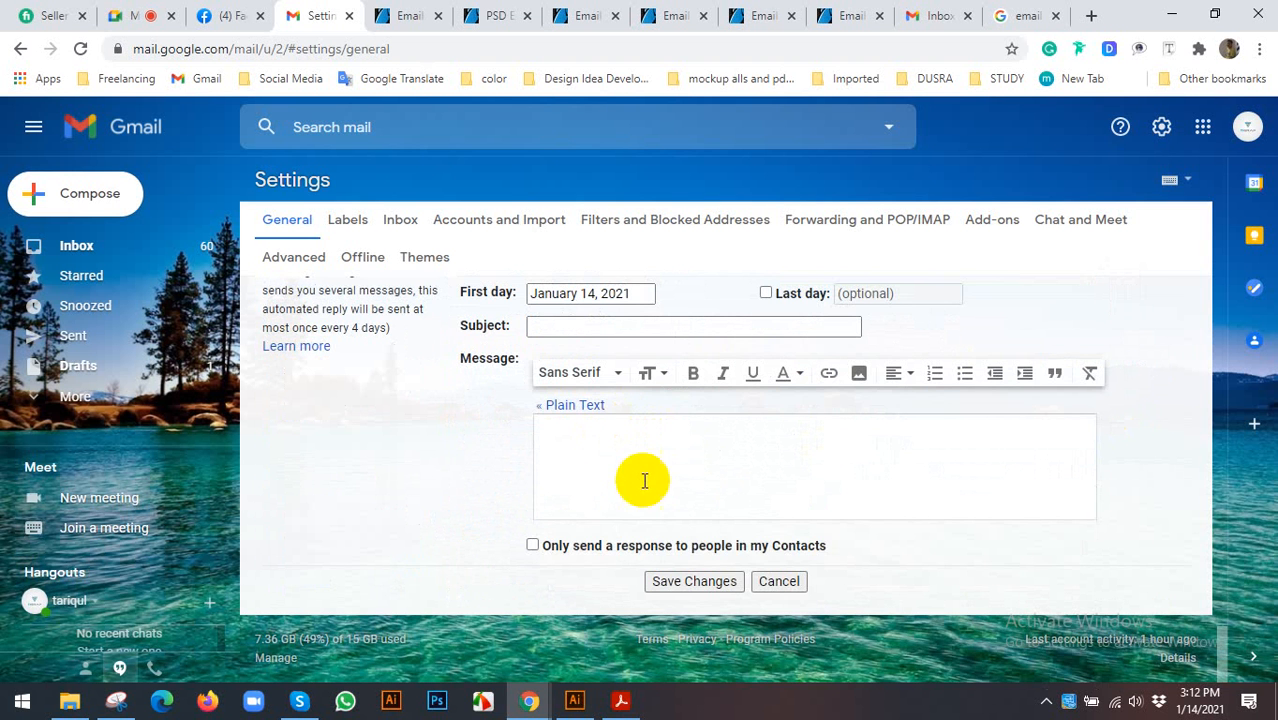
click(677, 583)
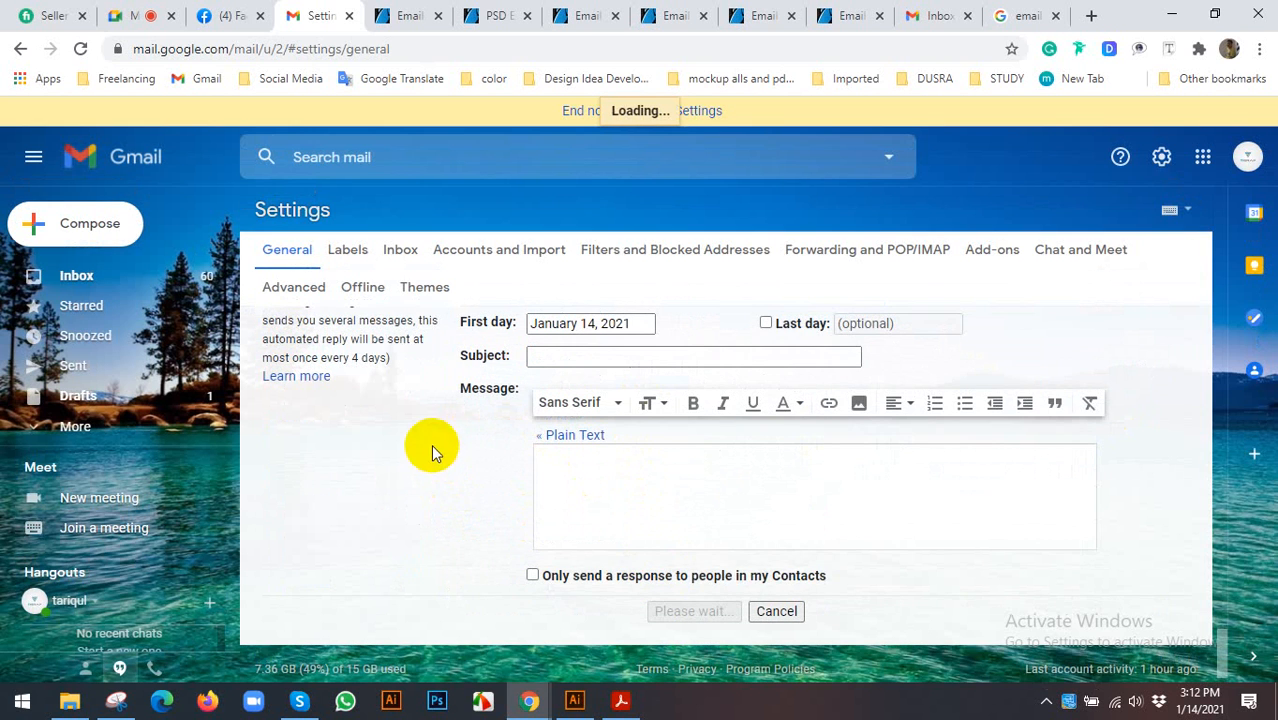
scroll(700, 414, down, 12)
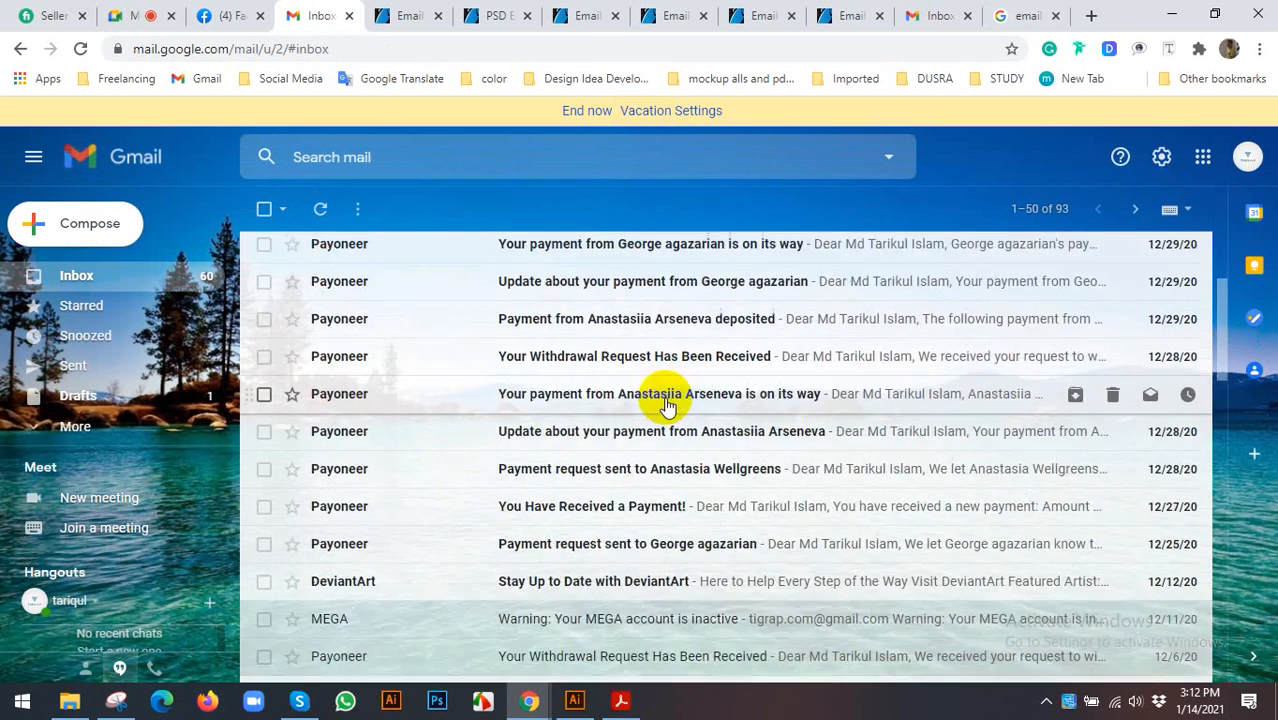
- Start a test message with a recipient, close it as a draft, and return to the inbox
double_click(122, 217)
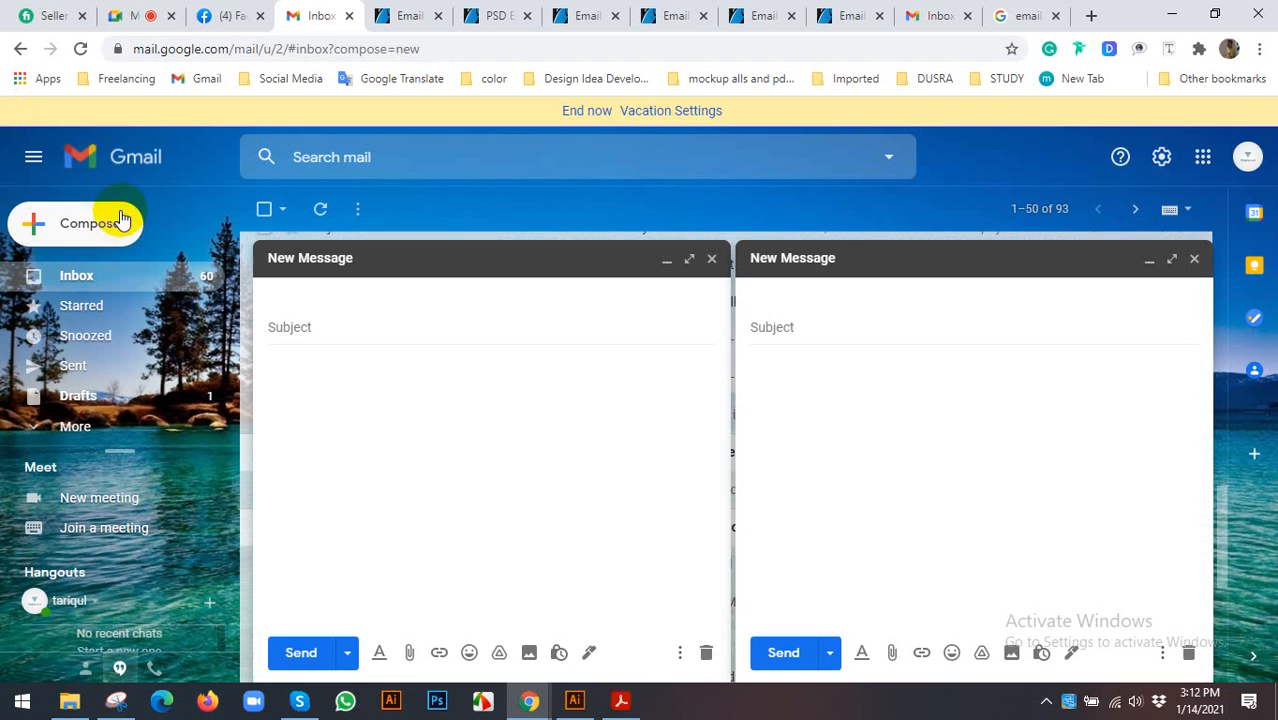
click(709, 259)
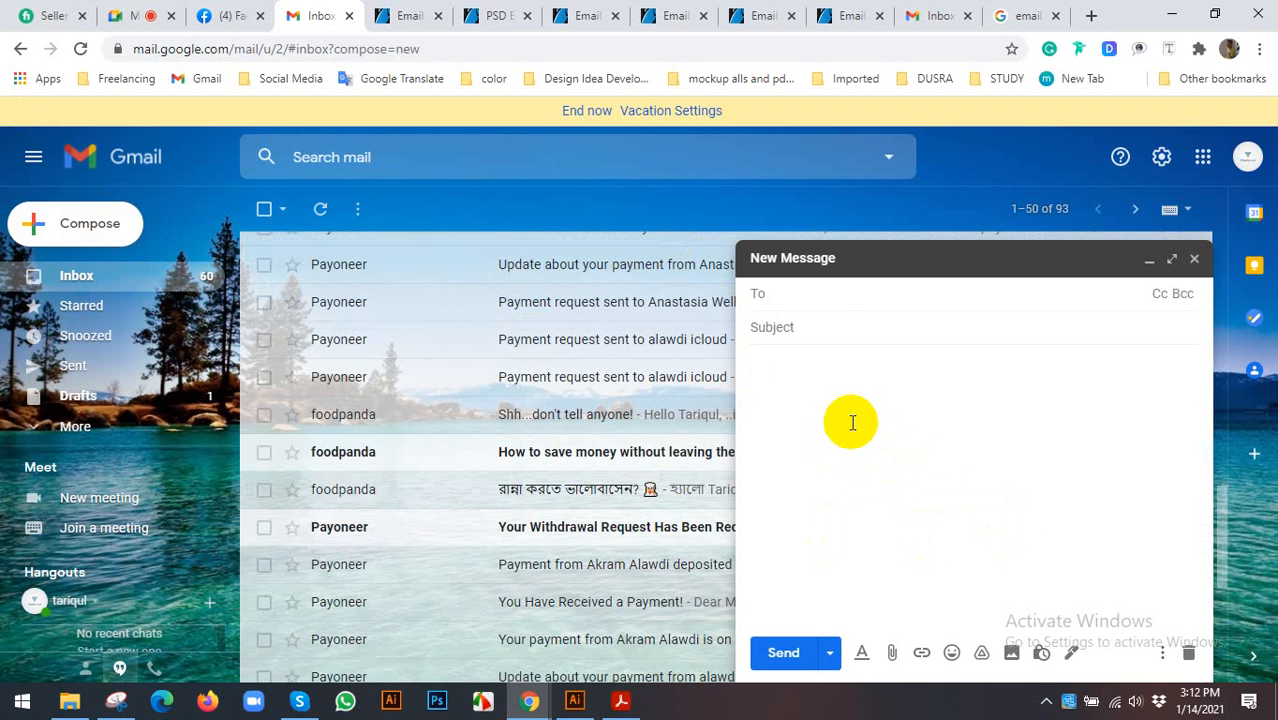
click(830, 385)
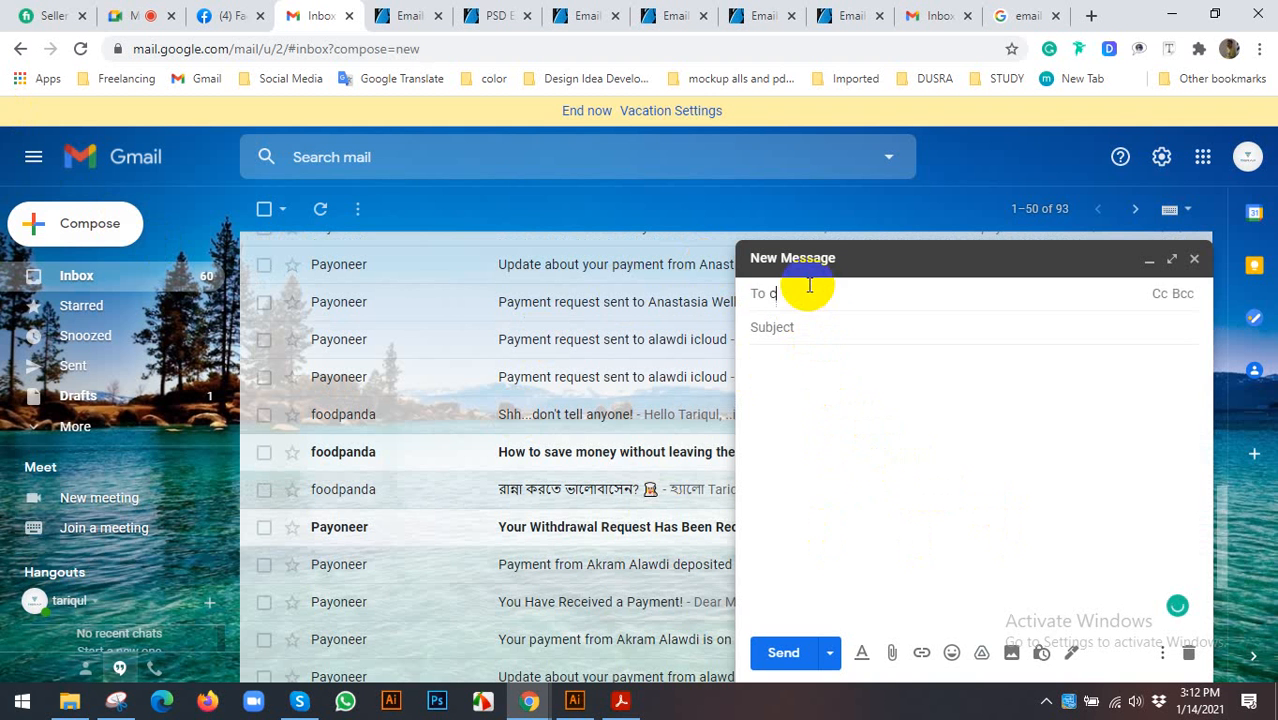
click(898, 519)
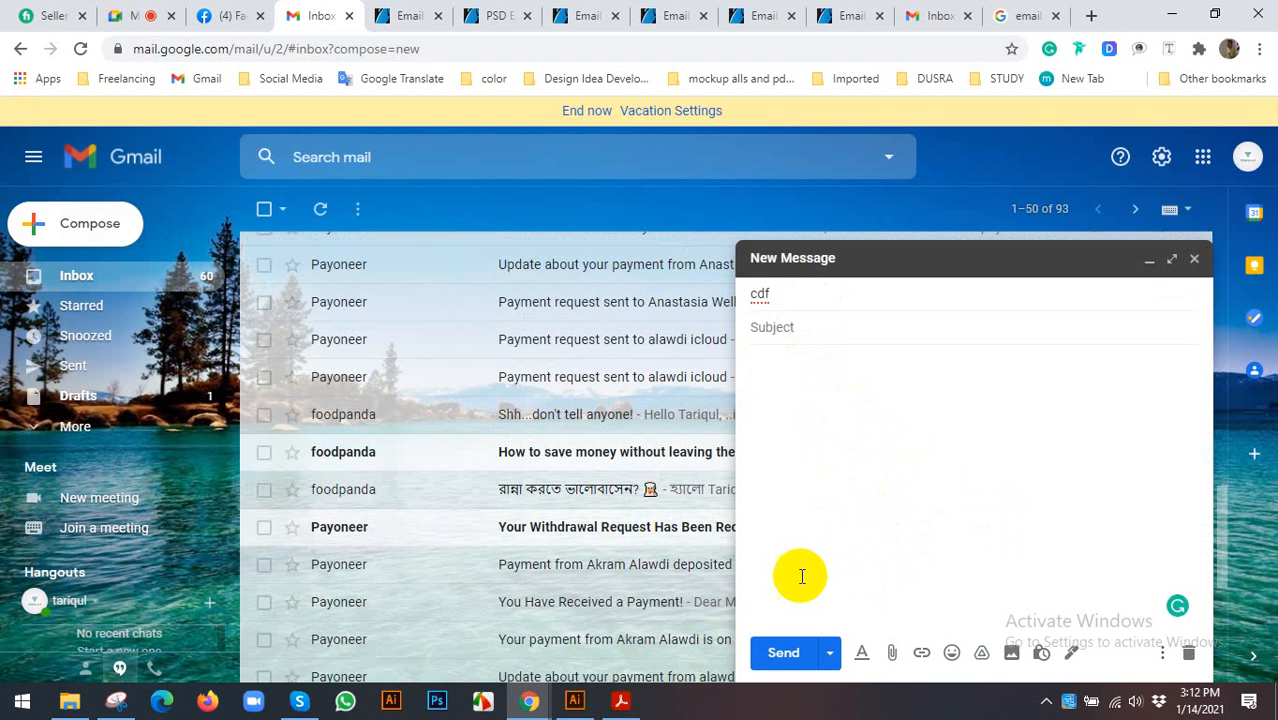
click(1194, 258)
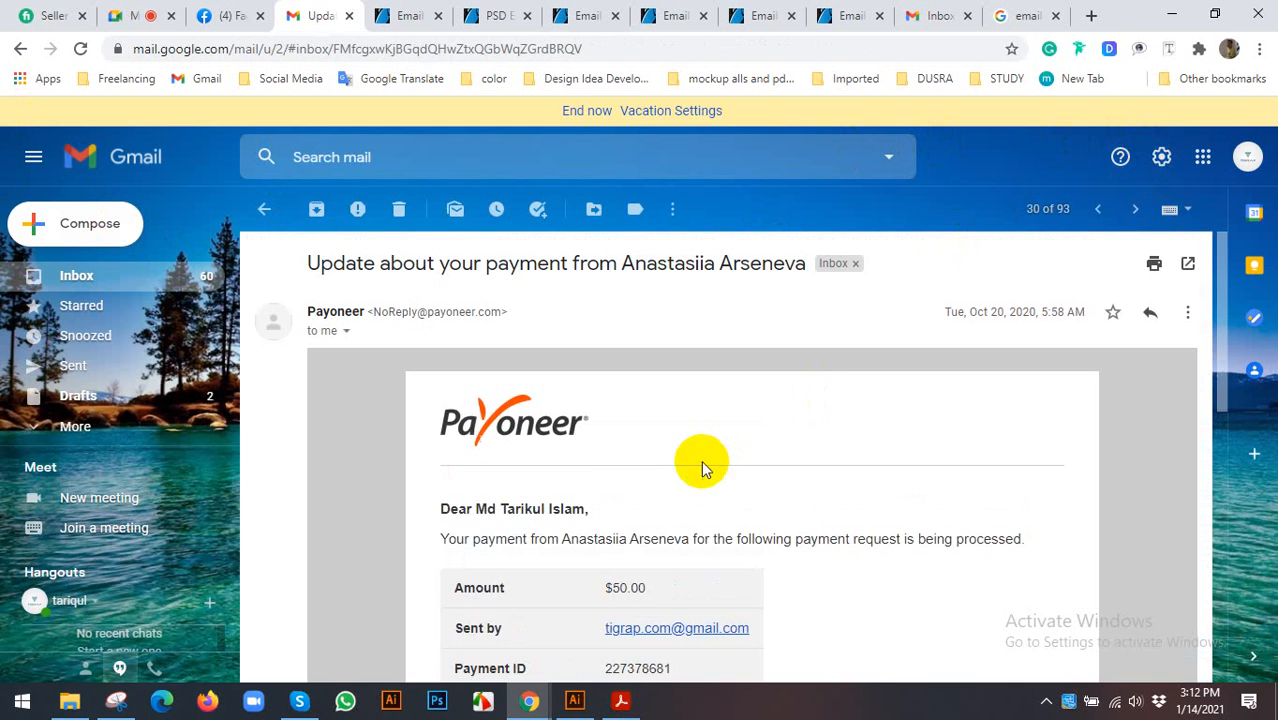
click(100, 277)
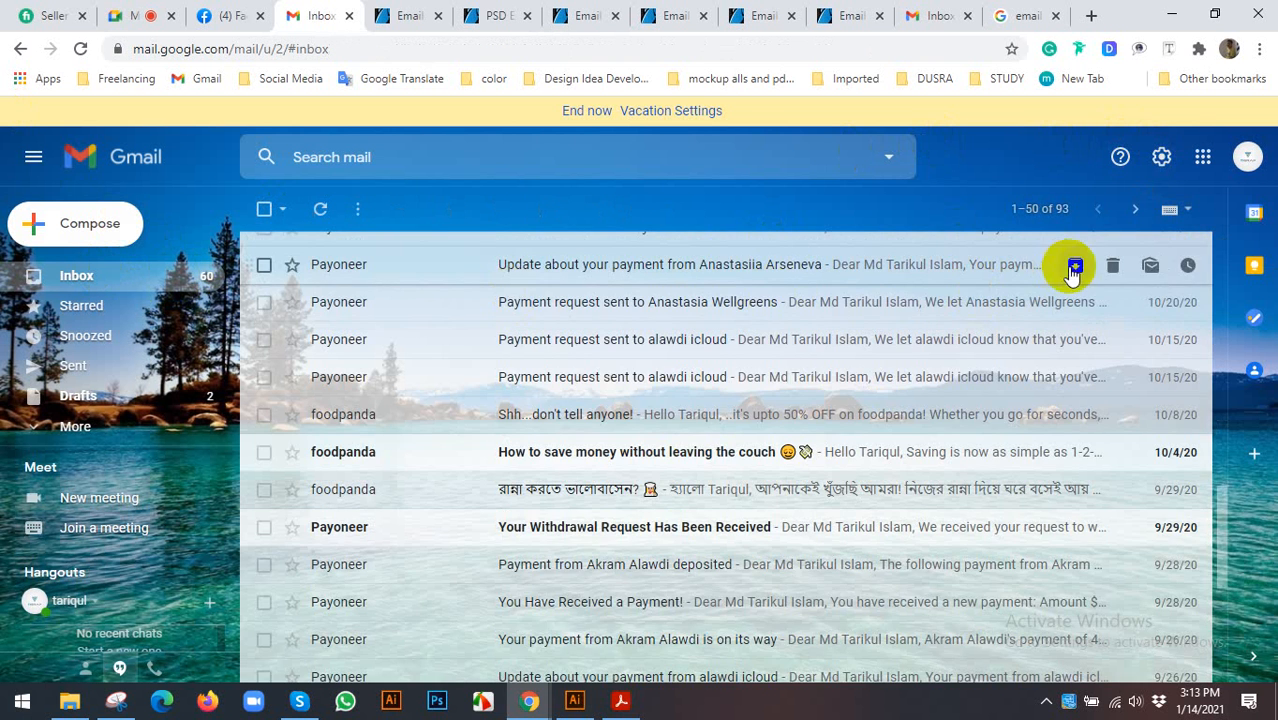
scroll(1064, 266, up, 2)
click(1200, 162)
- Open Gmail's General settings and find the Signature section, with both defaults still at No signature
click(1161, 158)
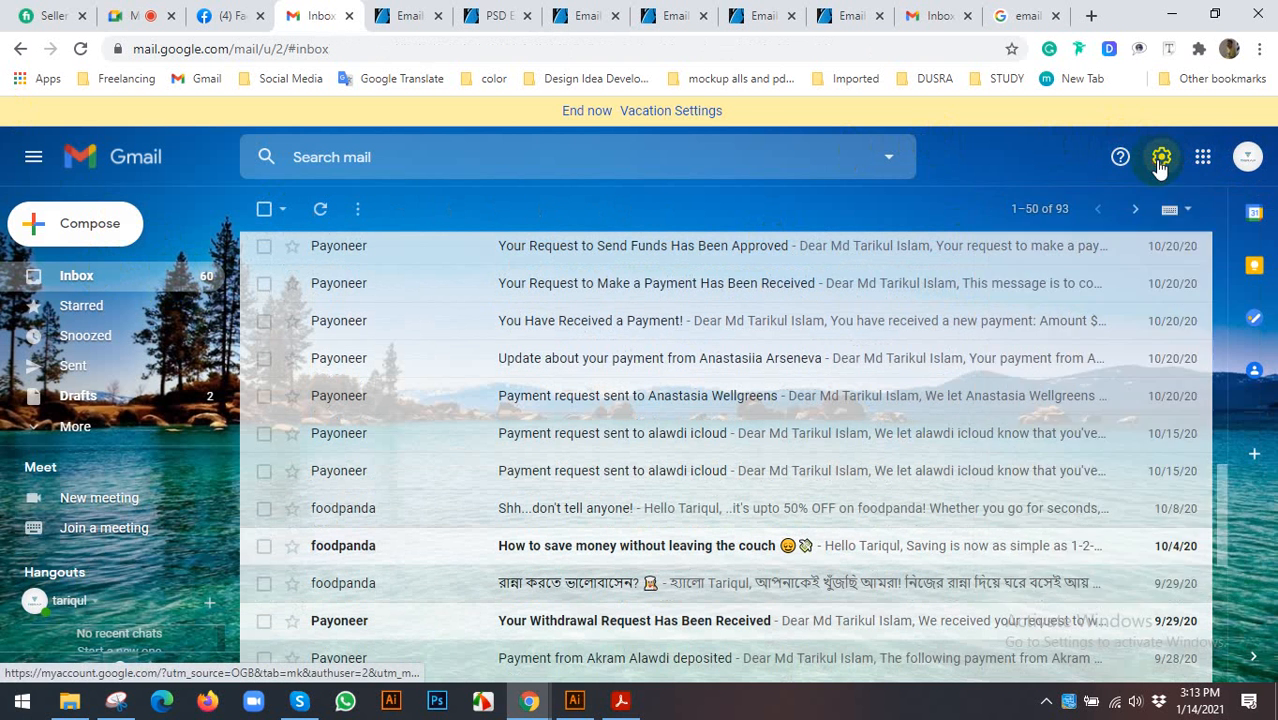
click(1106, 256)
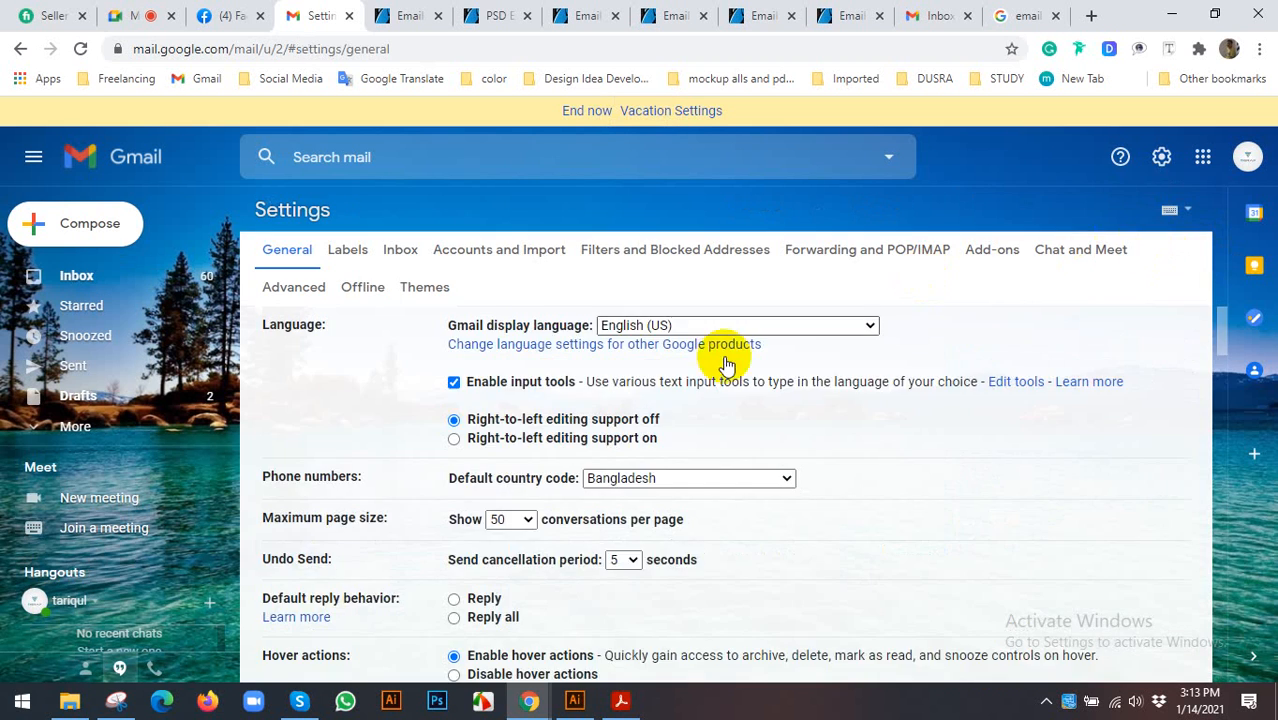
scroll(562, 394, down, 10)
scroll(562, 394, down, 10)
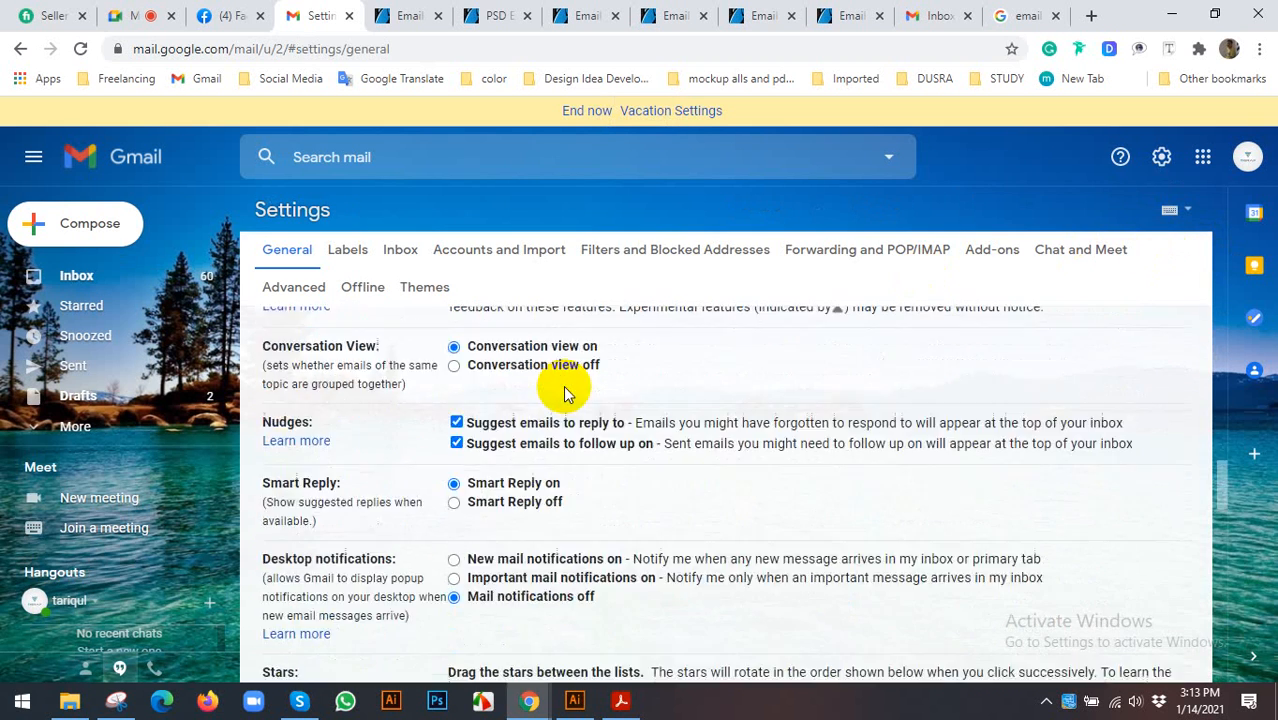
scroll(563, 385, down, 2)
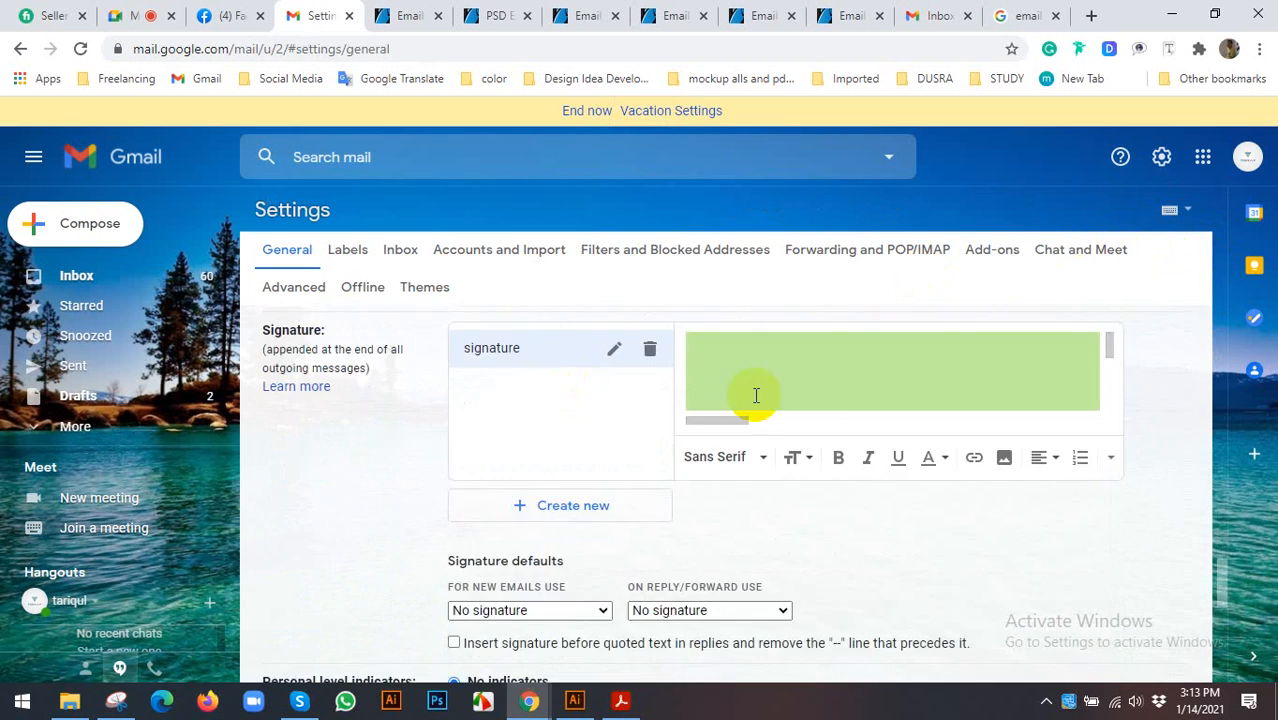
scroll(753, 394, up, 2)
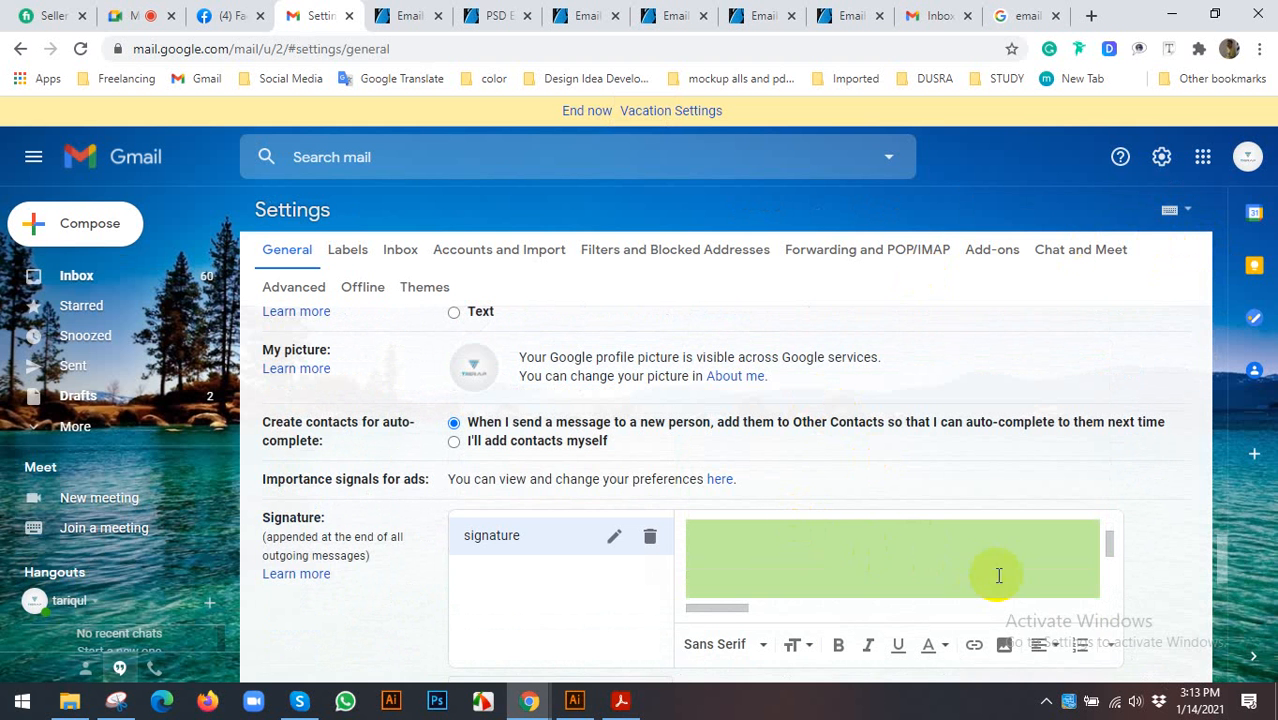
scroll(845, 465, down, 1)
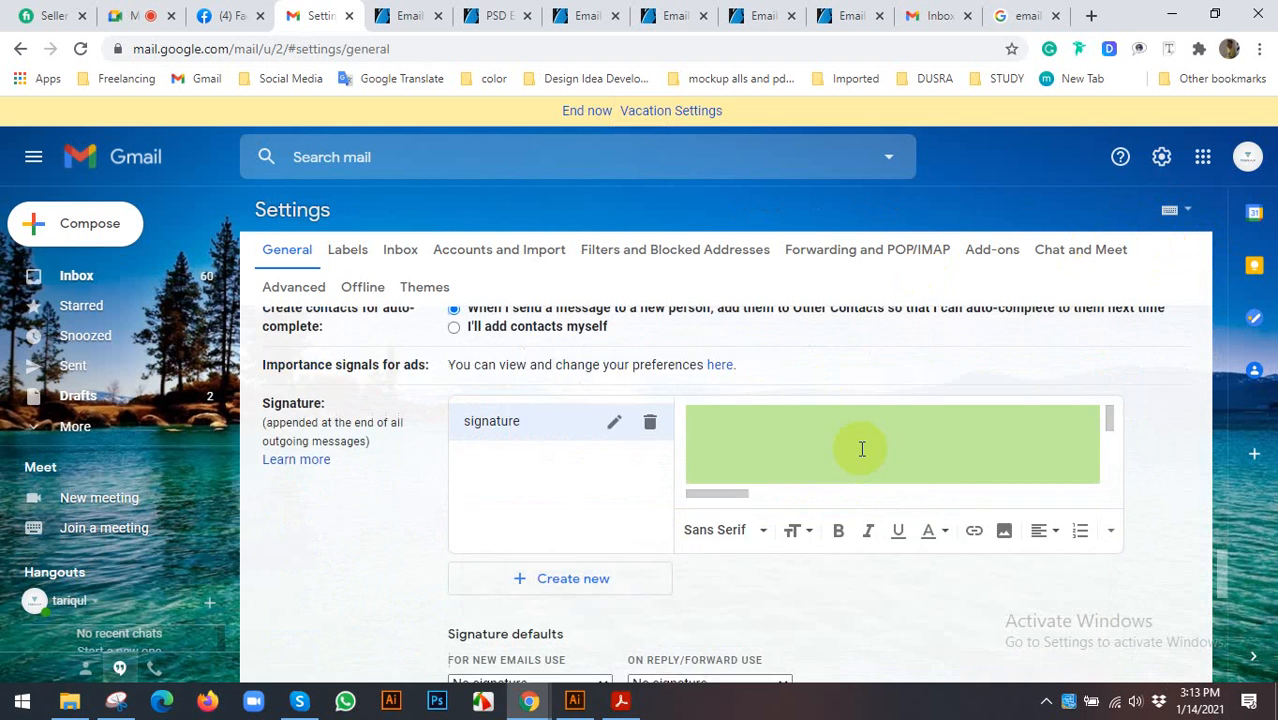
scroll(702, 400, up, 2)
scroll(700, 405, up, 2)
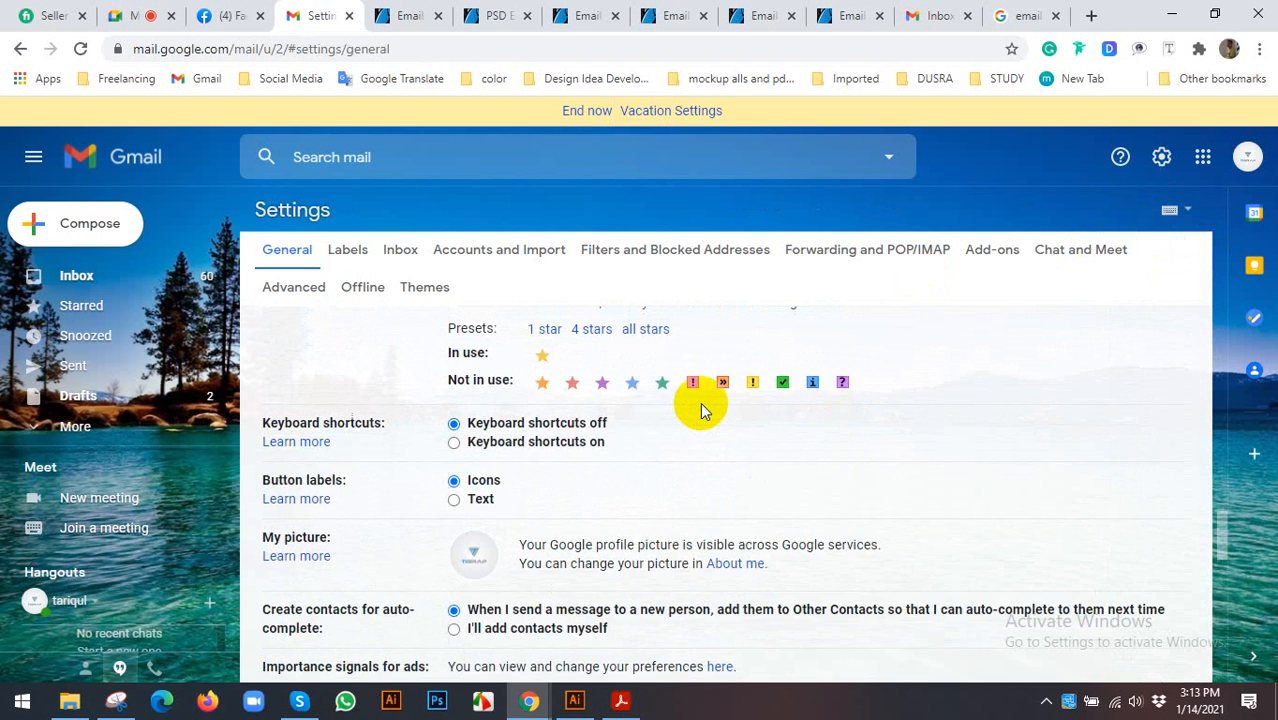
scroll(703, 563, up, 2)
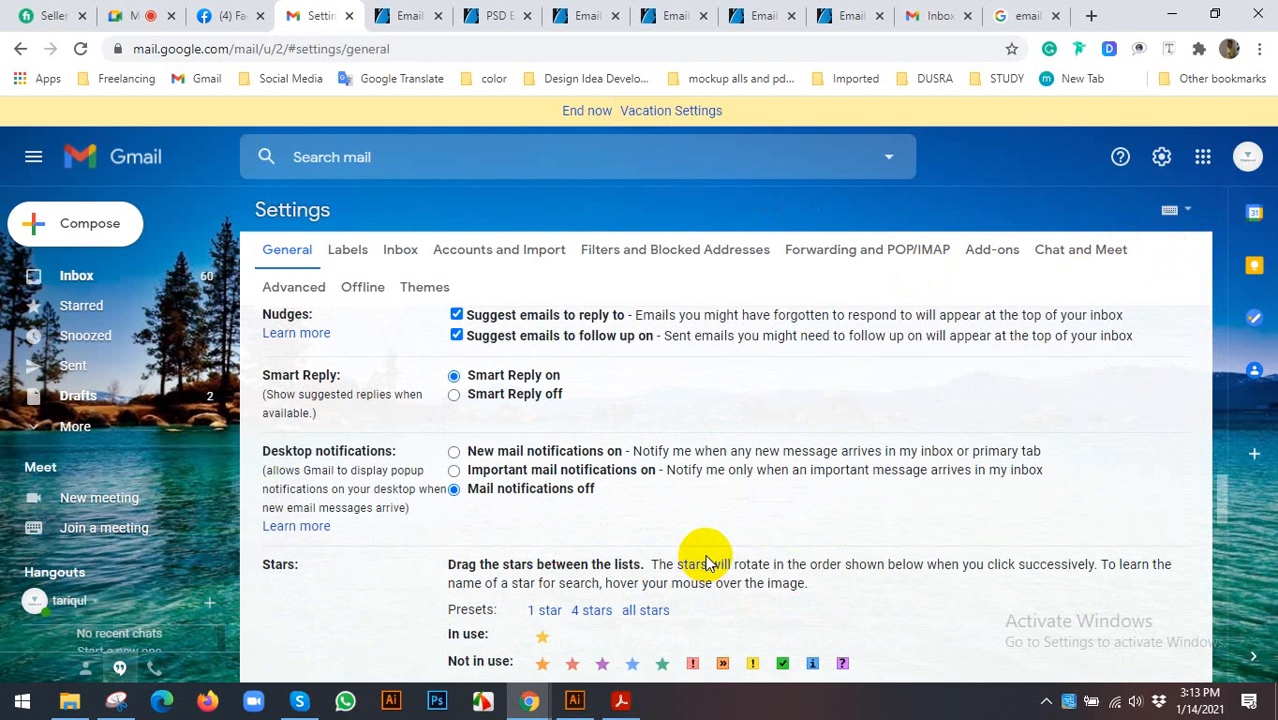
scroll(706, 557, up, 1)
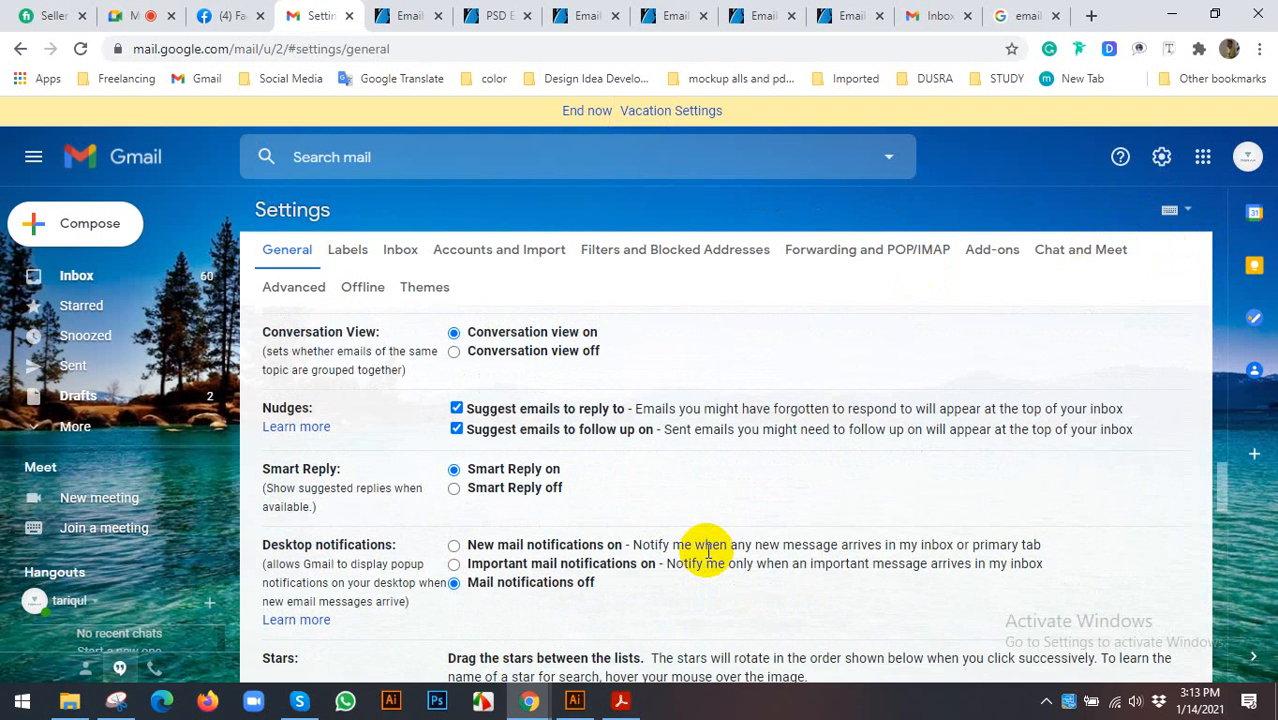
scroll(707, 557, down, 12)
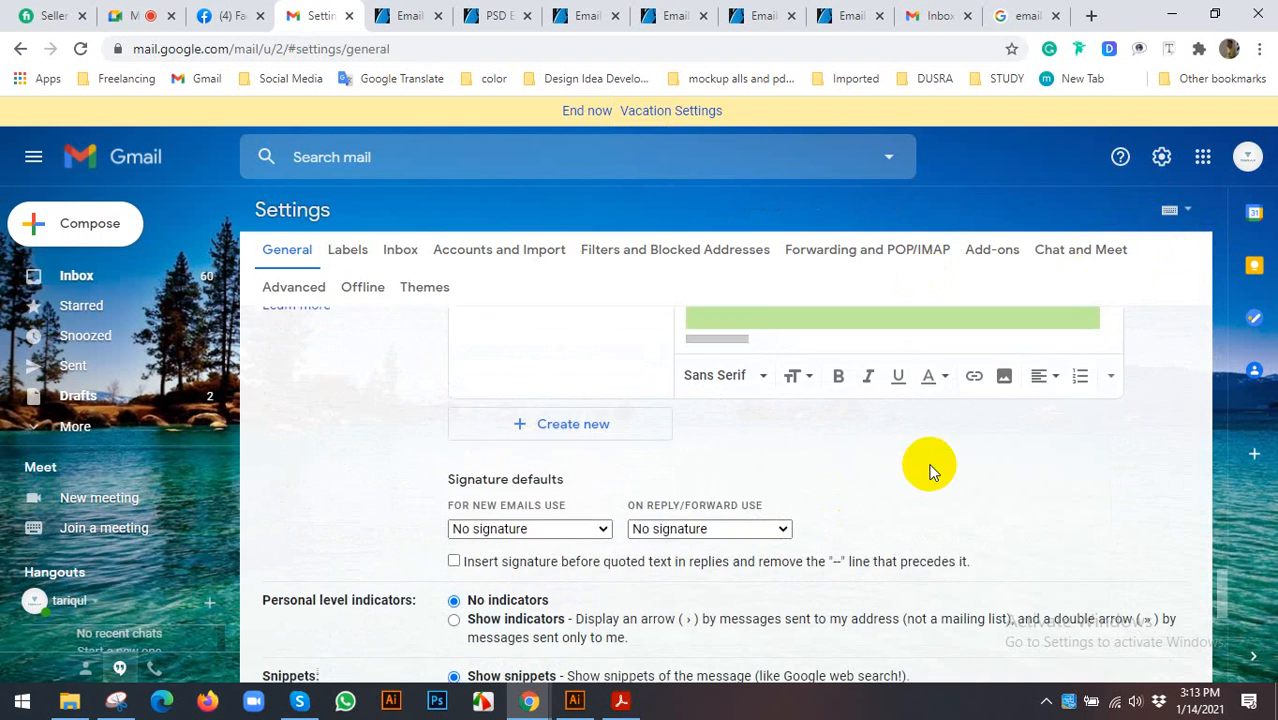
scroll(930, 470, up, 3)
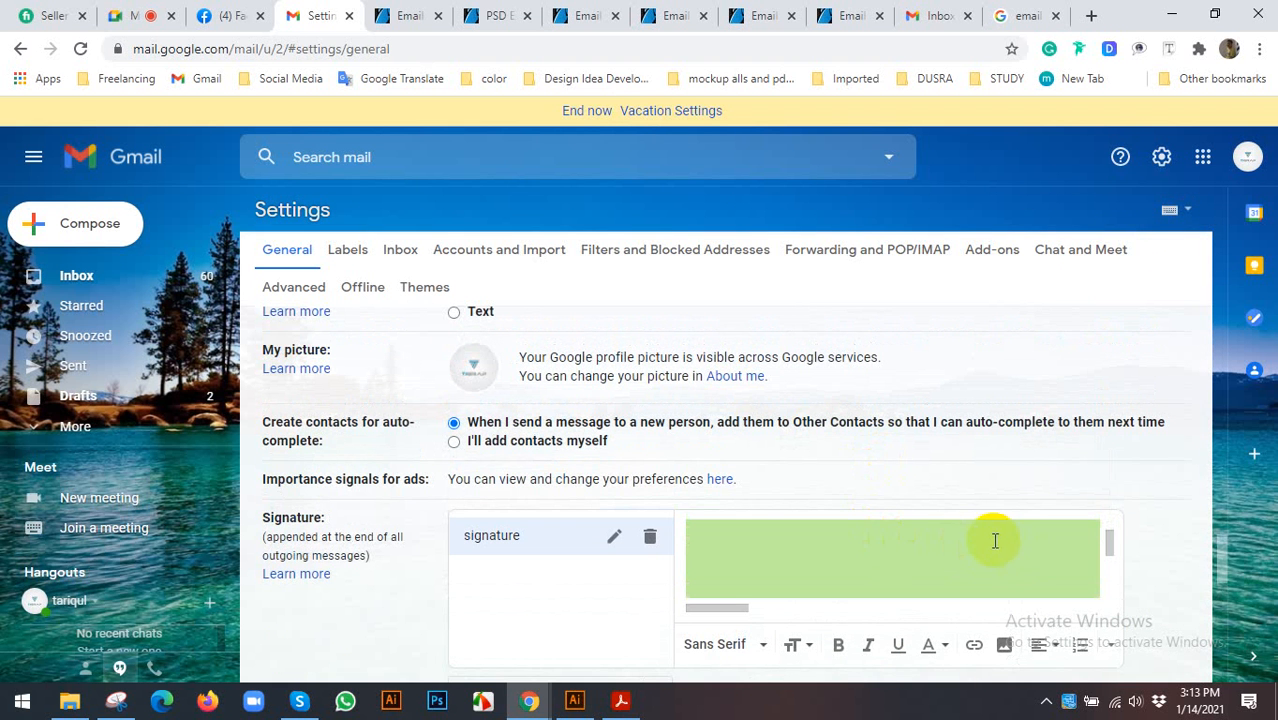
scroll(990, 540, down, 2)
scroll(964, 522, down, 2)
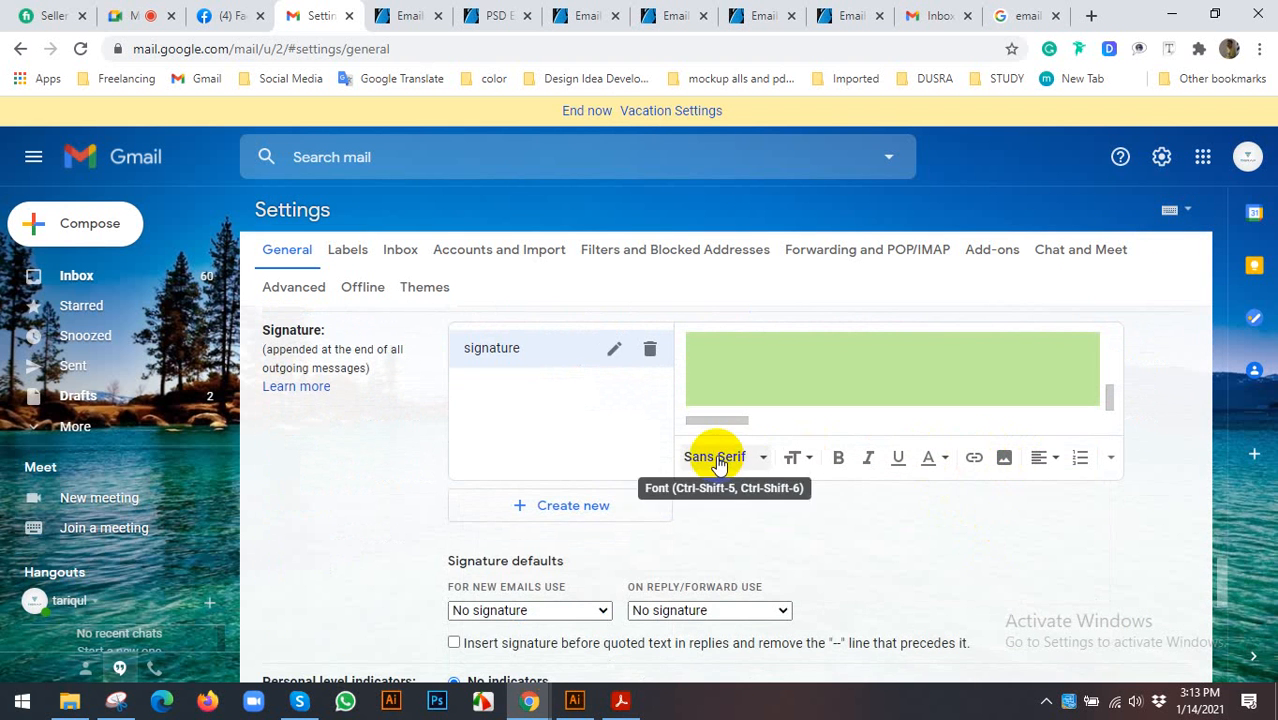
scroll(742, 440, down, 1)
scroll(742, 440, down, 6)
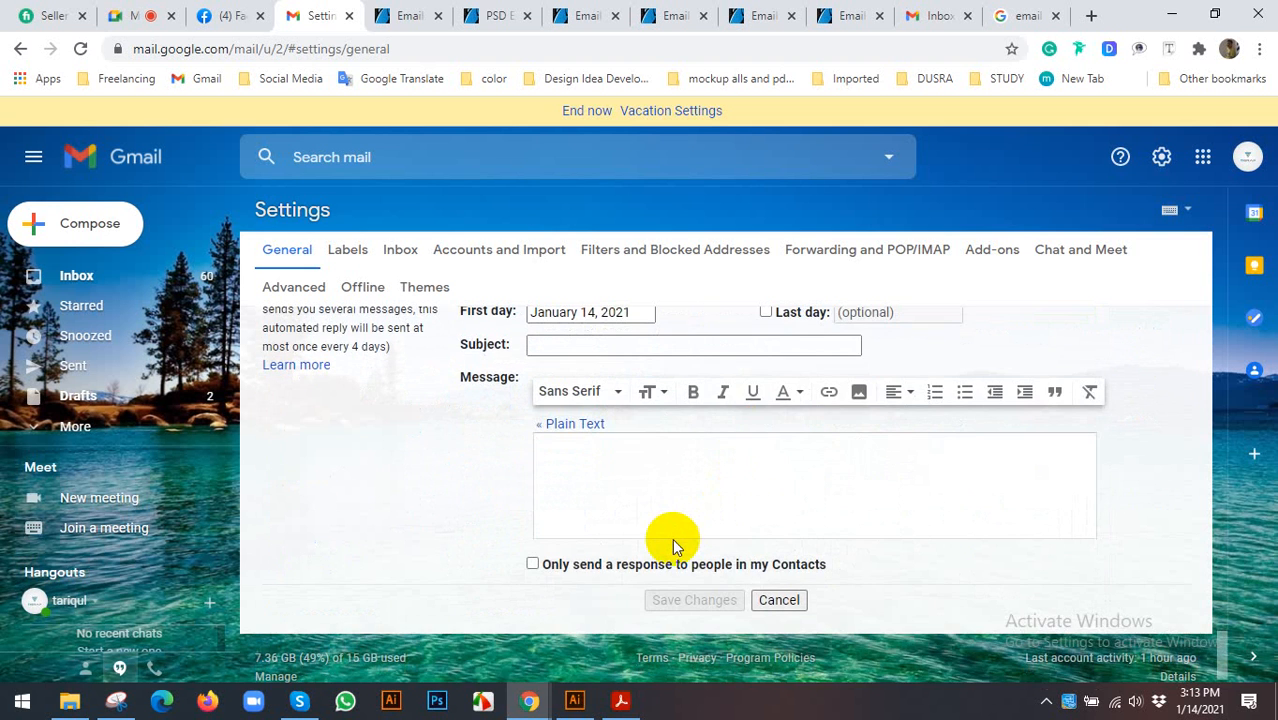
scroll(672, 545, up, 2)
scroll(673, 535, up, 1)
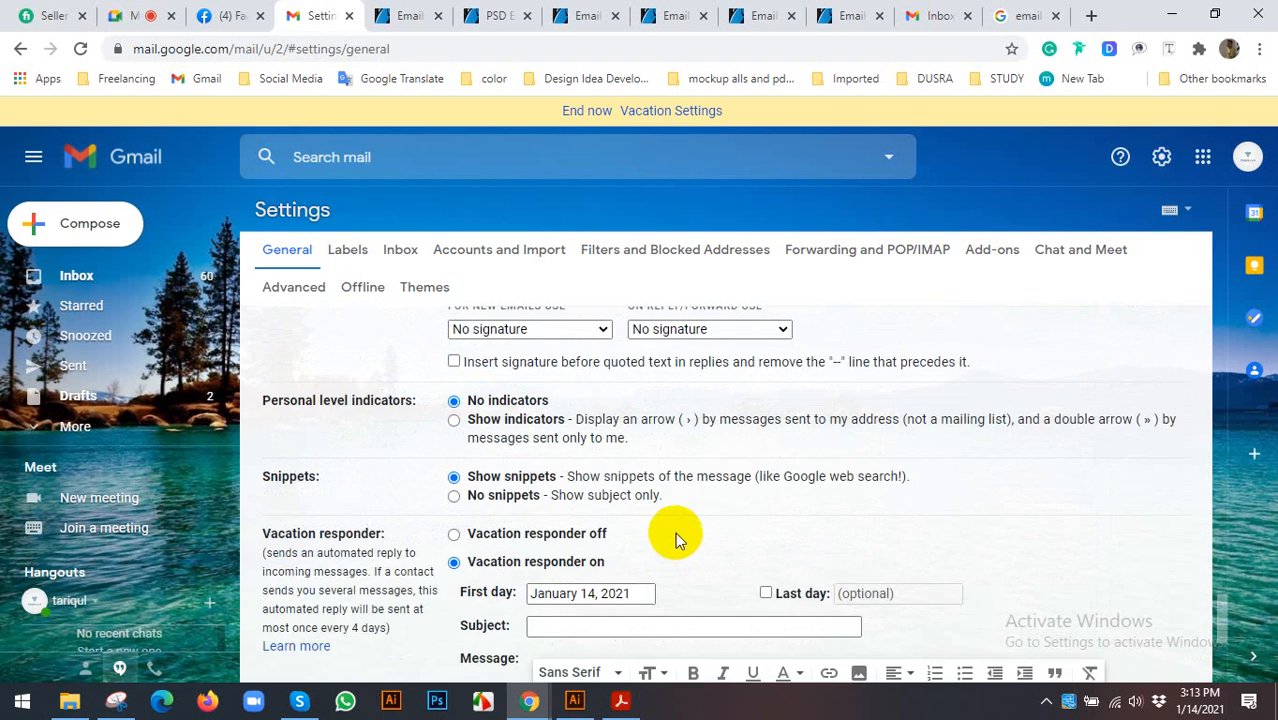
scroll(675, 531, down, 3)
scroll(675, 531, up, 4)
scroll(677, 488, up, 4)
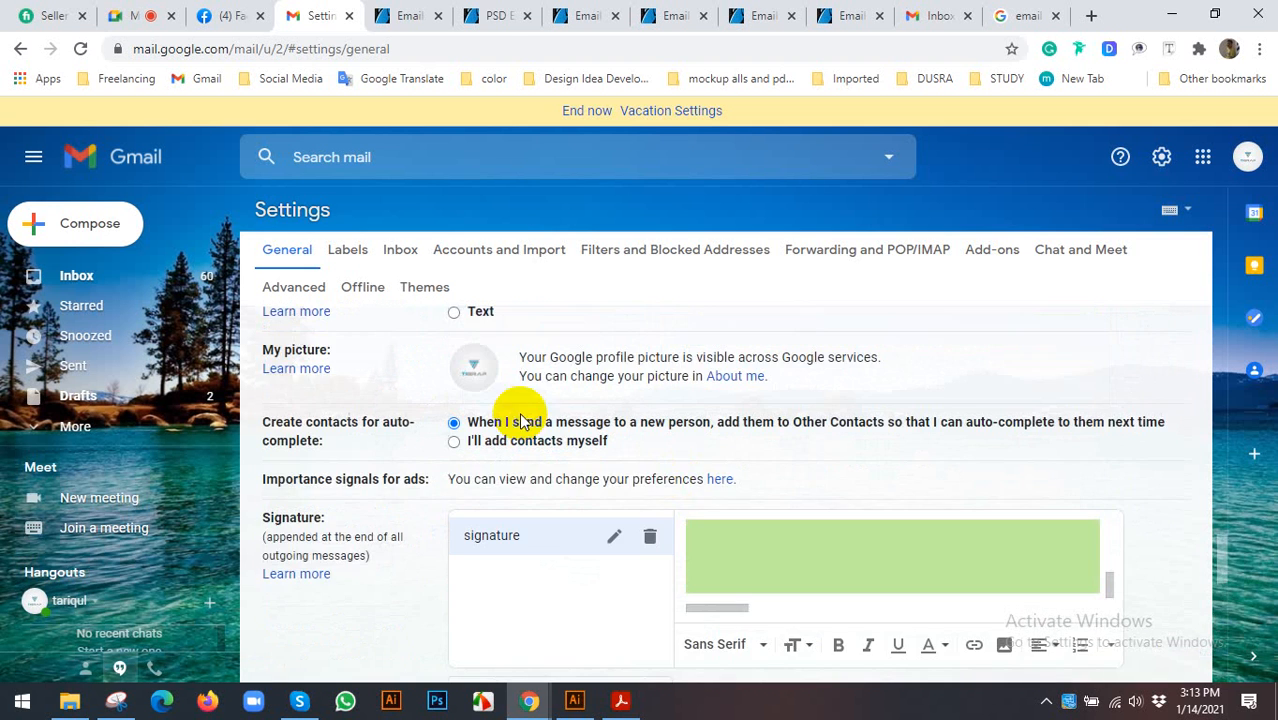
scroll(901, 414, down, 4)
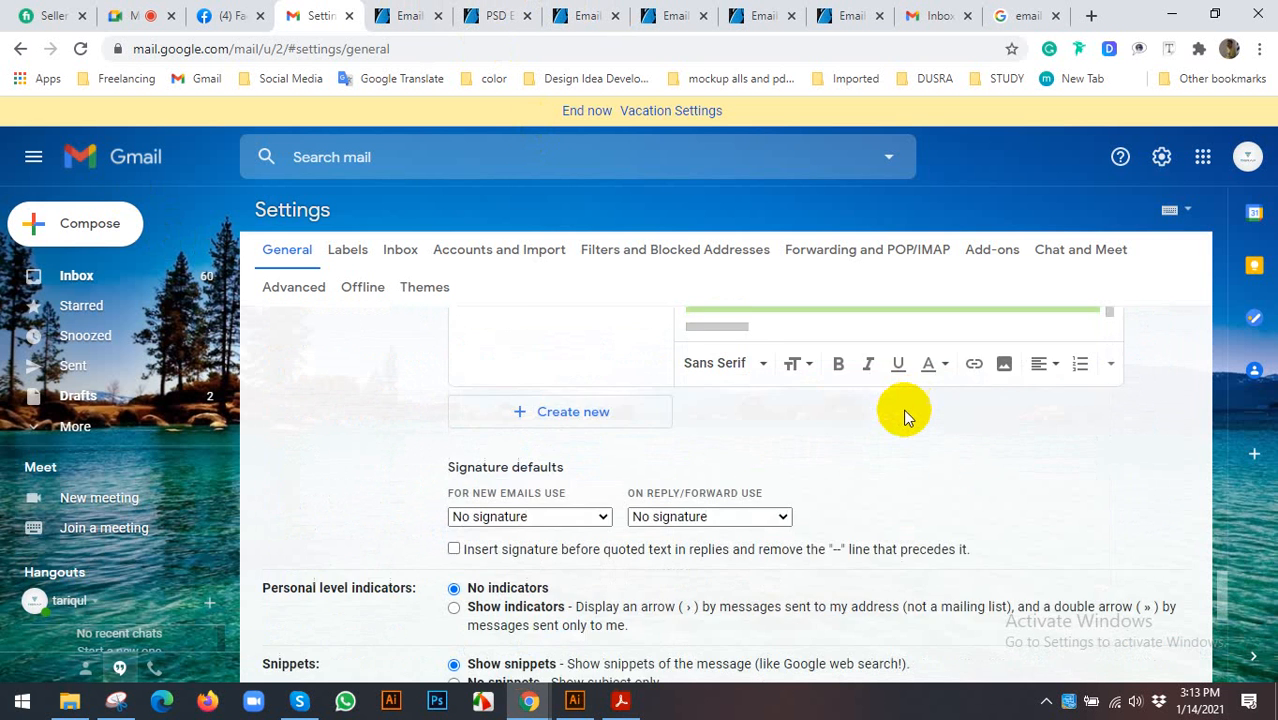
scroll(720, 390, up, 1)
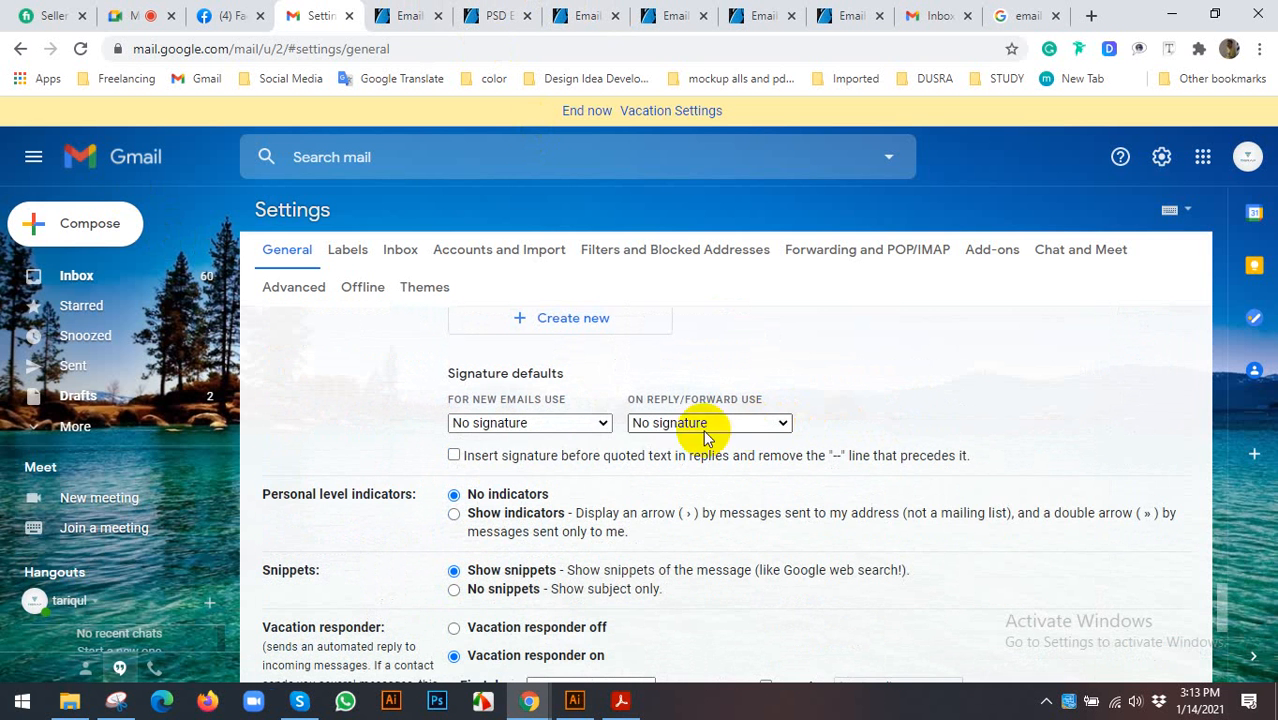
- Set 'For new emails use' and 'On reply/forward use' to 'signature', then save changes
click(603, 423)
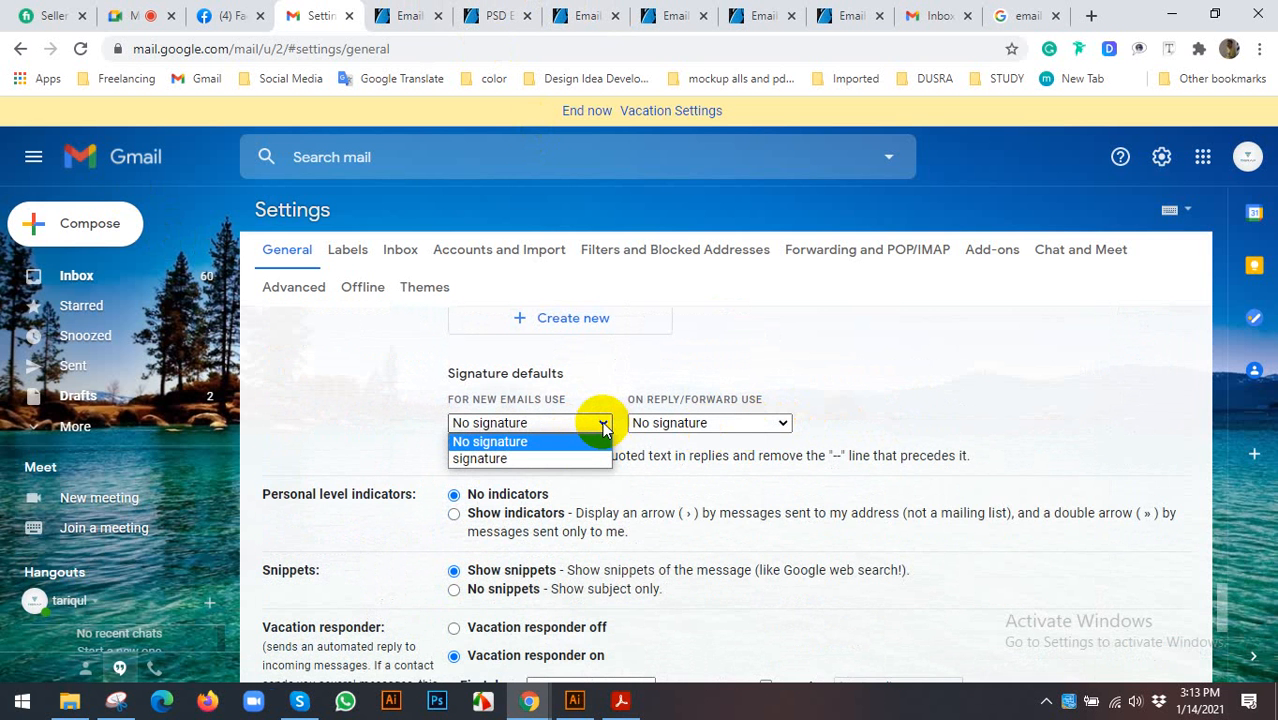
click(920, 424)
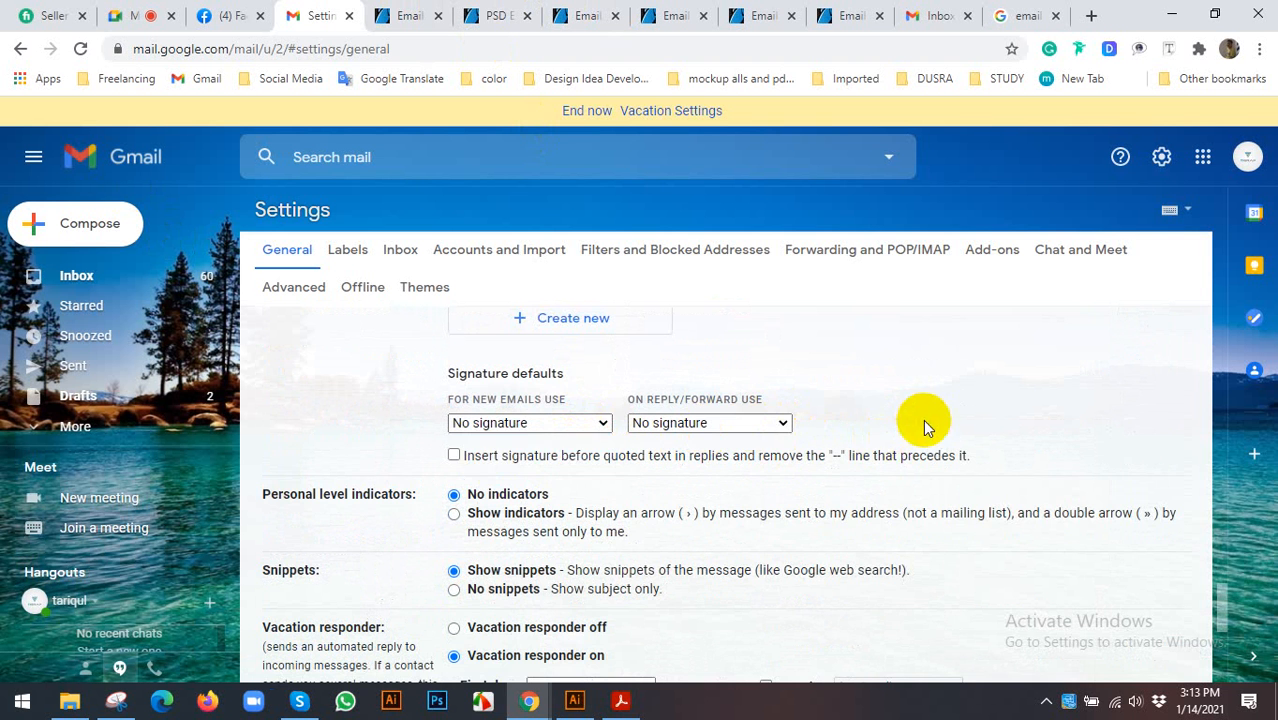
scroll(780, 440, up, 1)
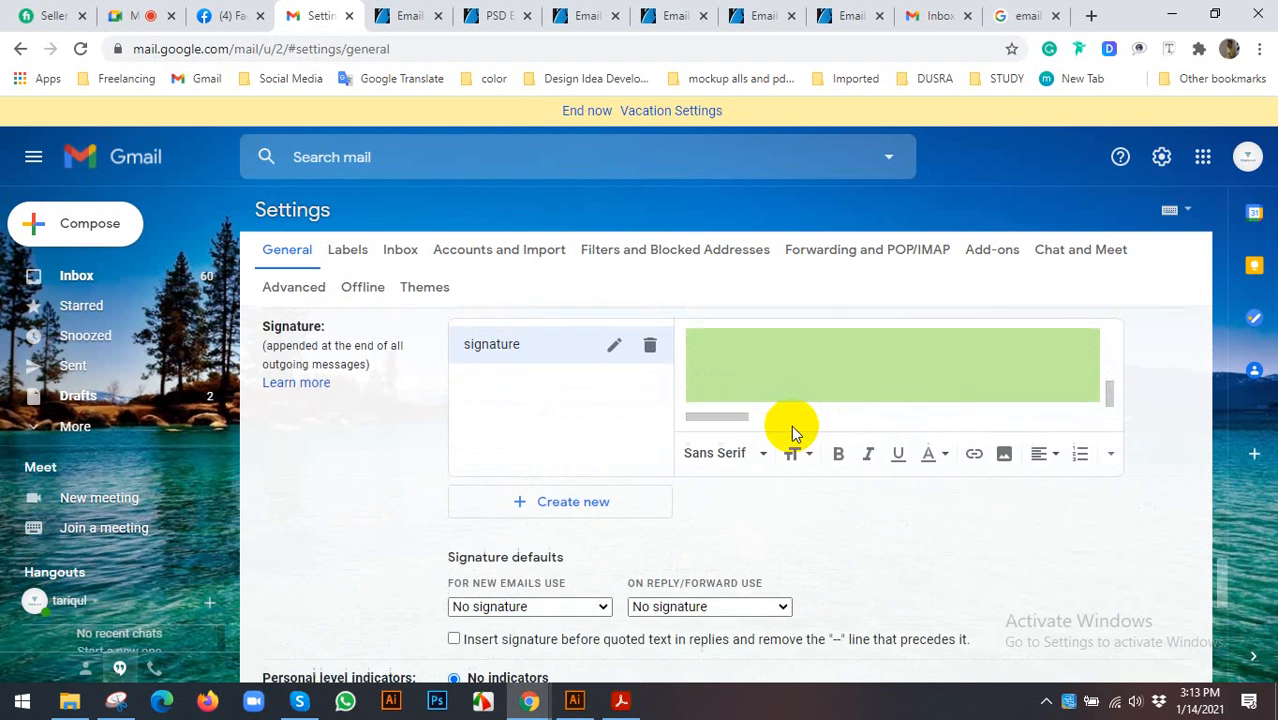
scroll(600, 445, down, 2)
scroll(499, 456, up, 2)
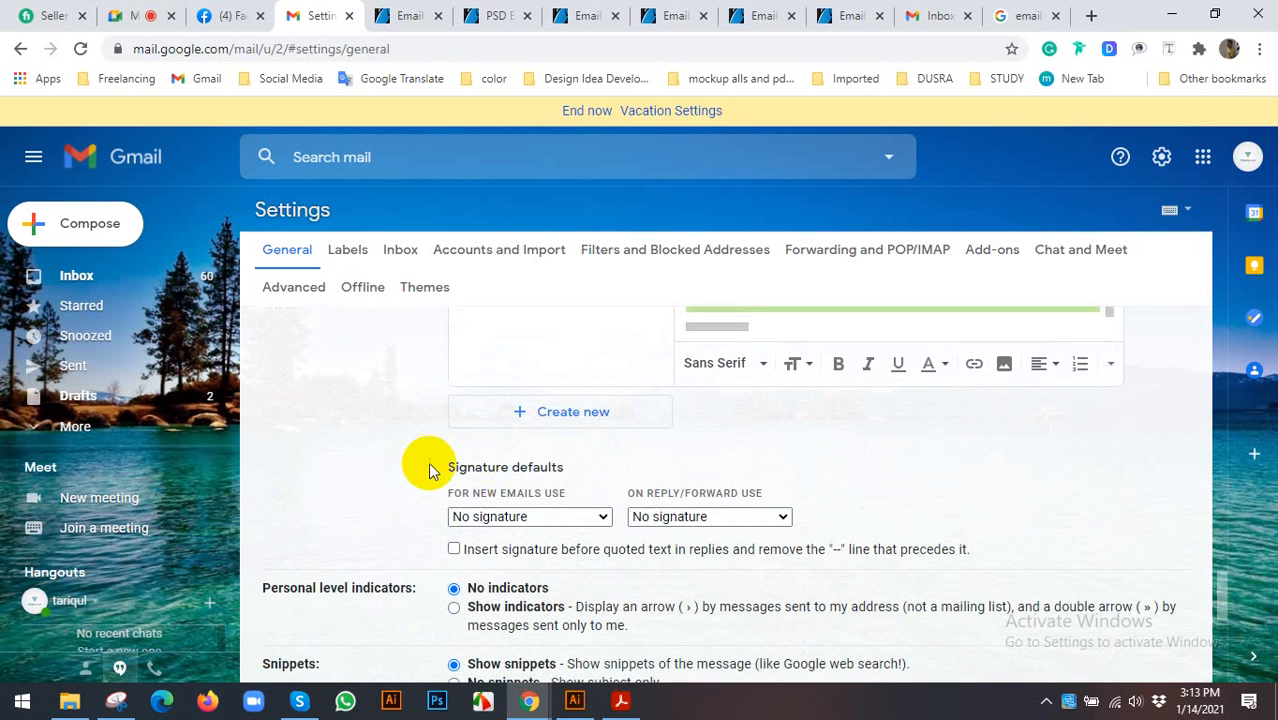
click(603, 518)
click(510, 552)
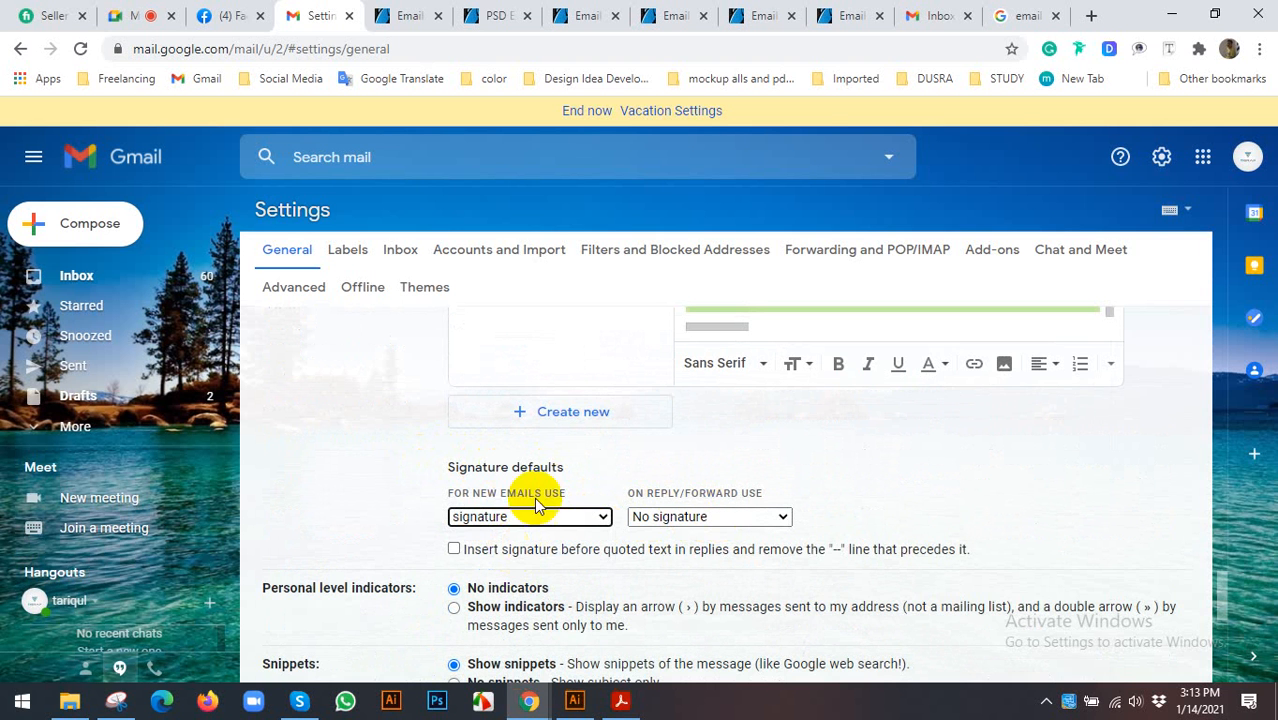
click(707, 517)
click(682, 551)
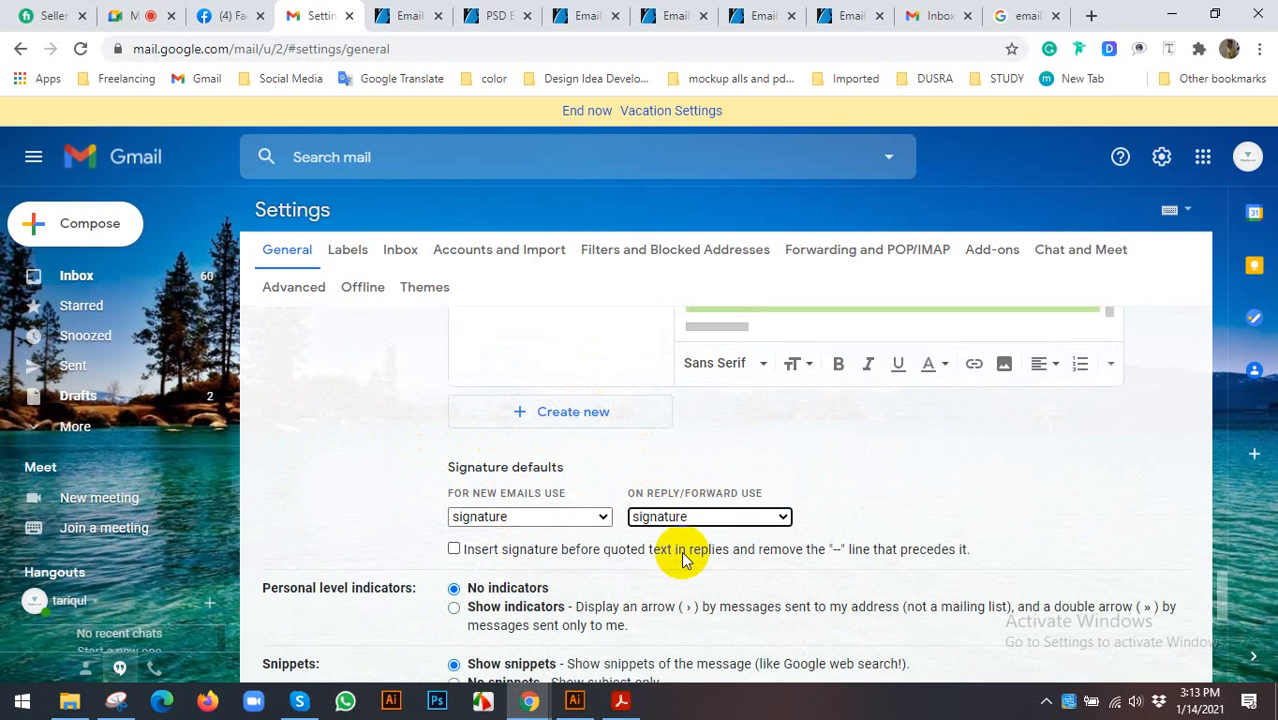
scroll(599, 508, down, 5)
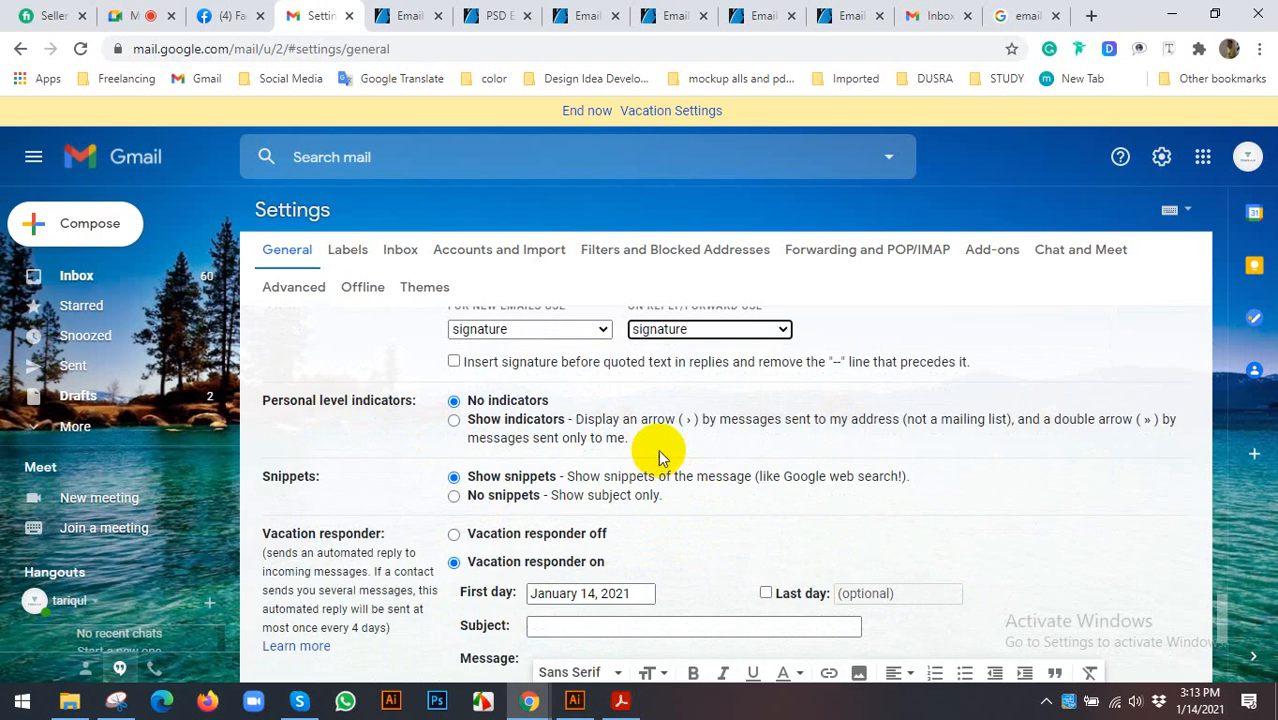
scroll(637, 430, up, 3)
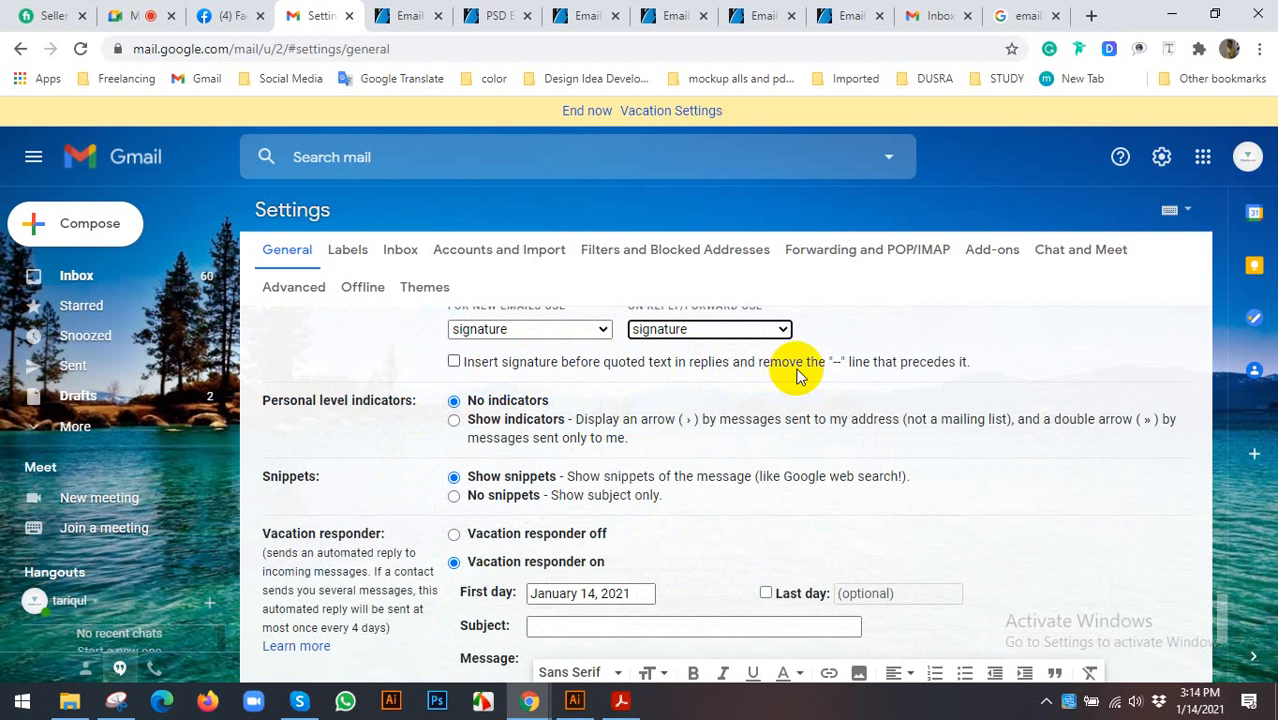
scroll(722, 379, down, 4)
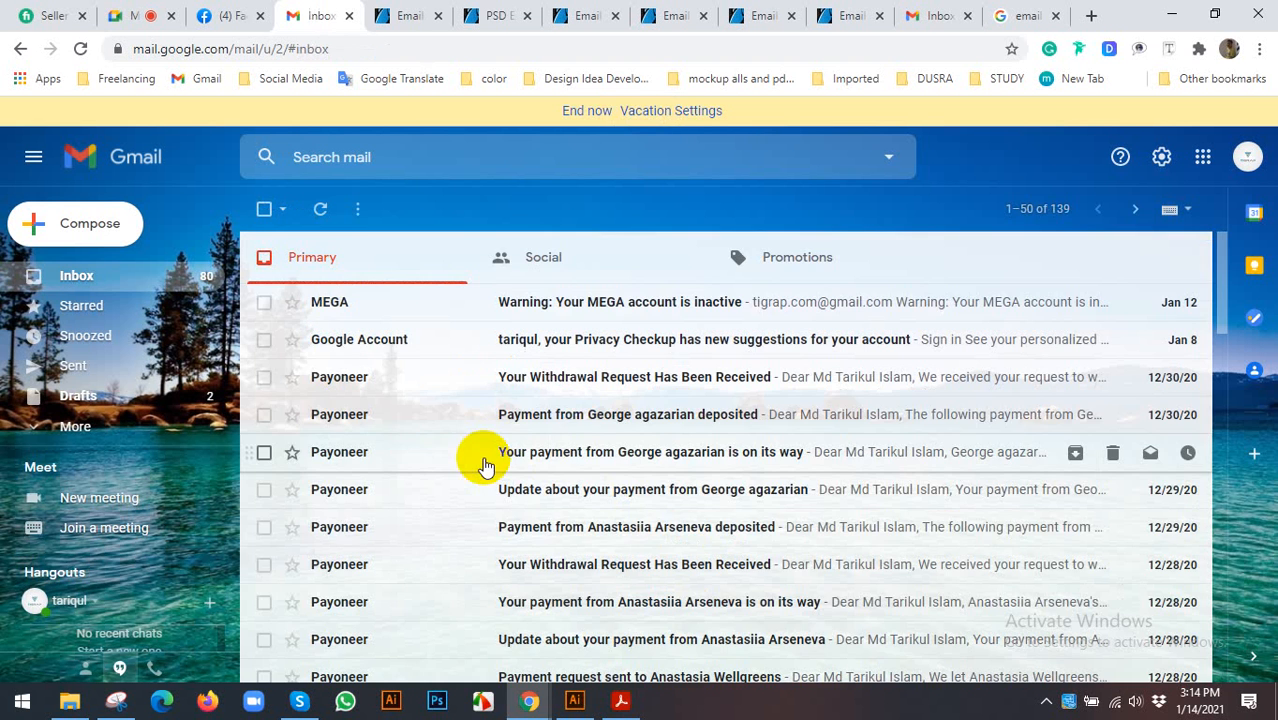
- Start a new message and check the banner signature appears in the draft body
click(89, 226)
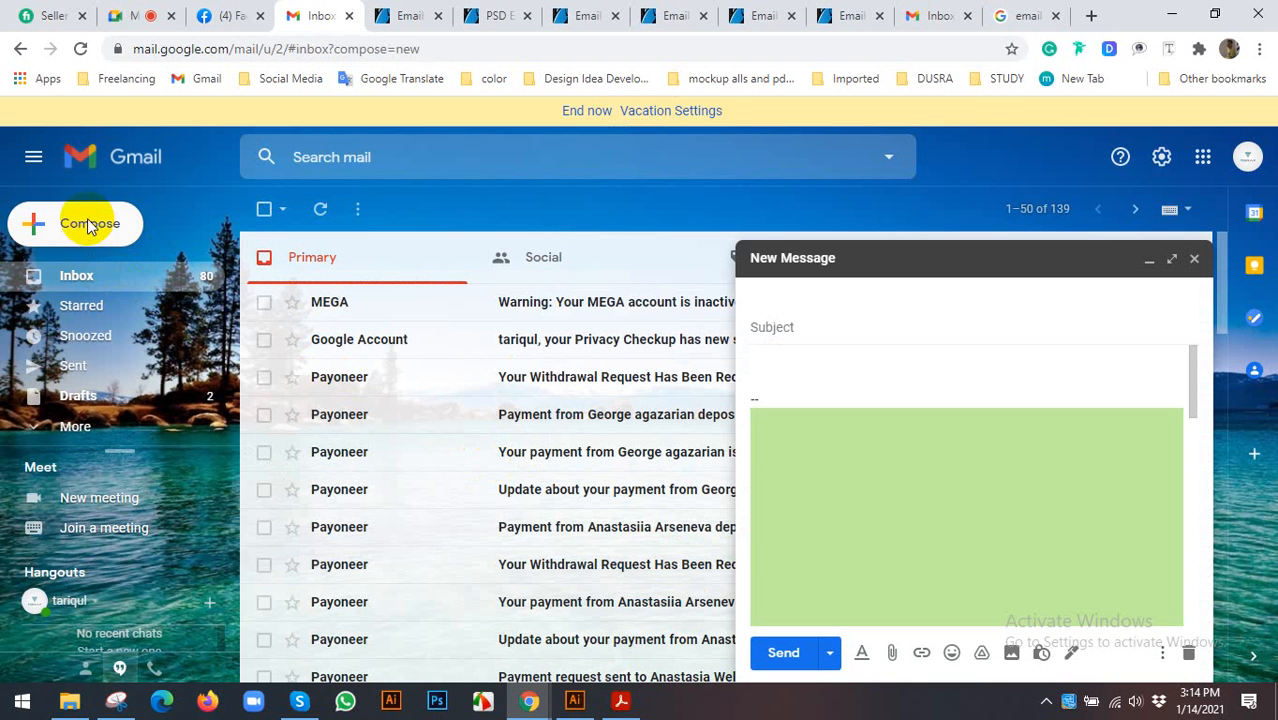
click(975, 444)
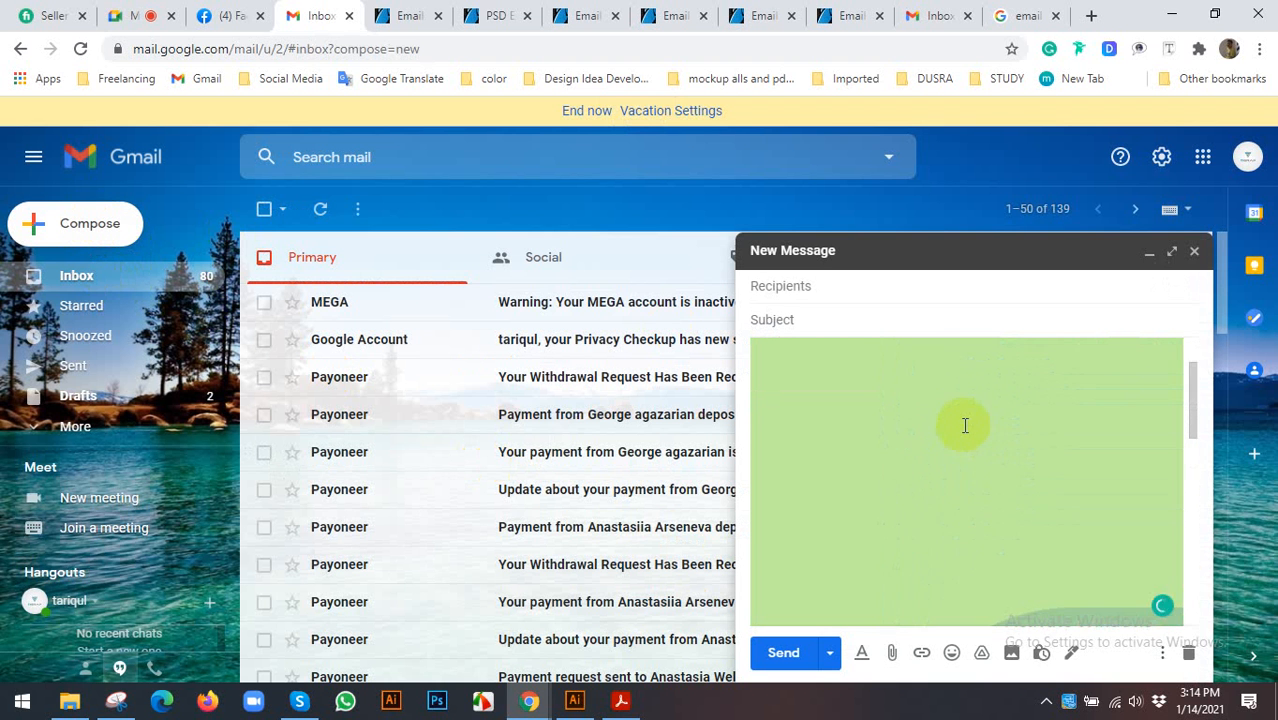
scroll(970, 432, down, 5)
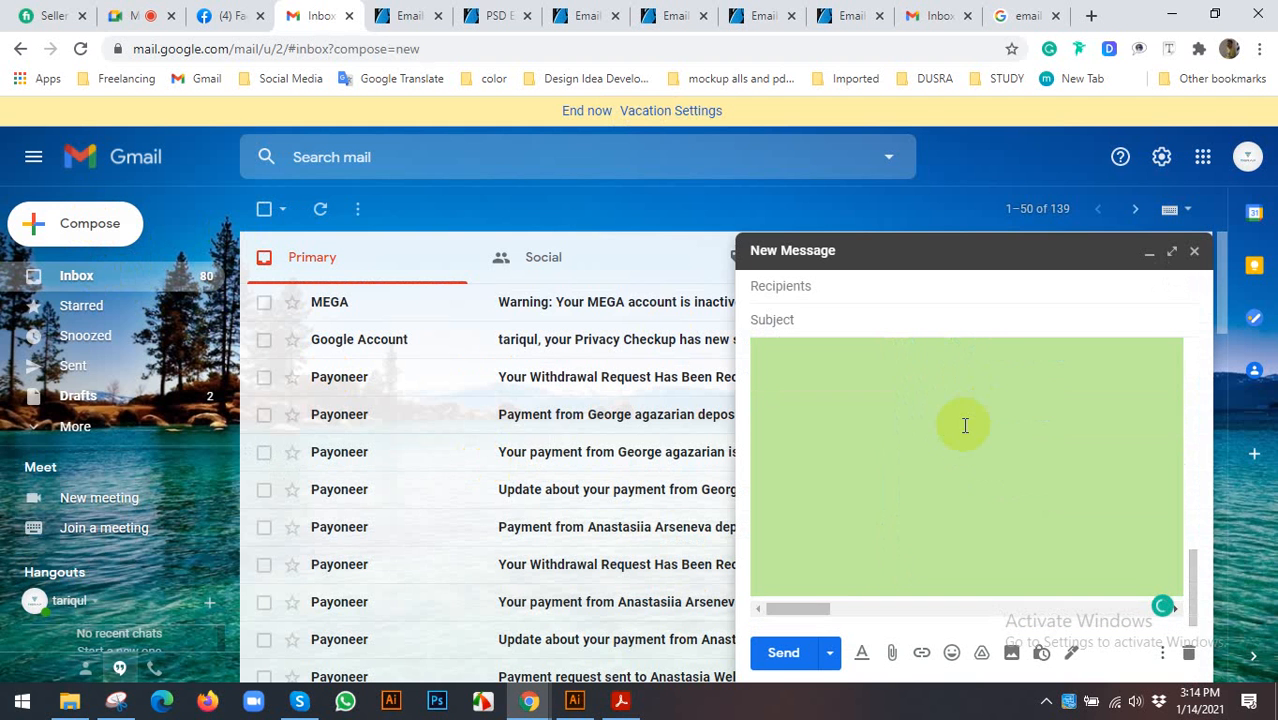
drag(806, 610, 1147, 603)
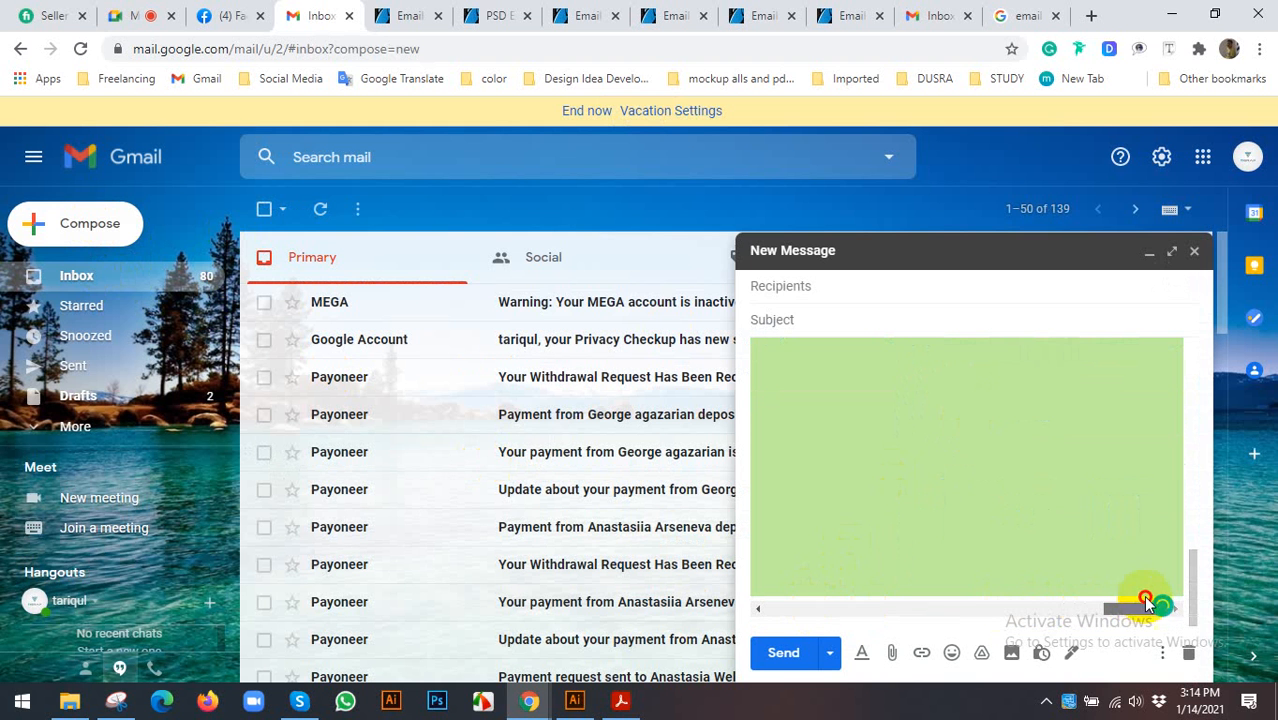
scroll(880, 440, up, 5)
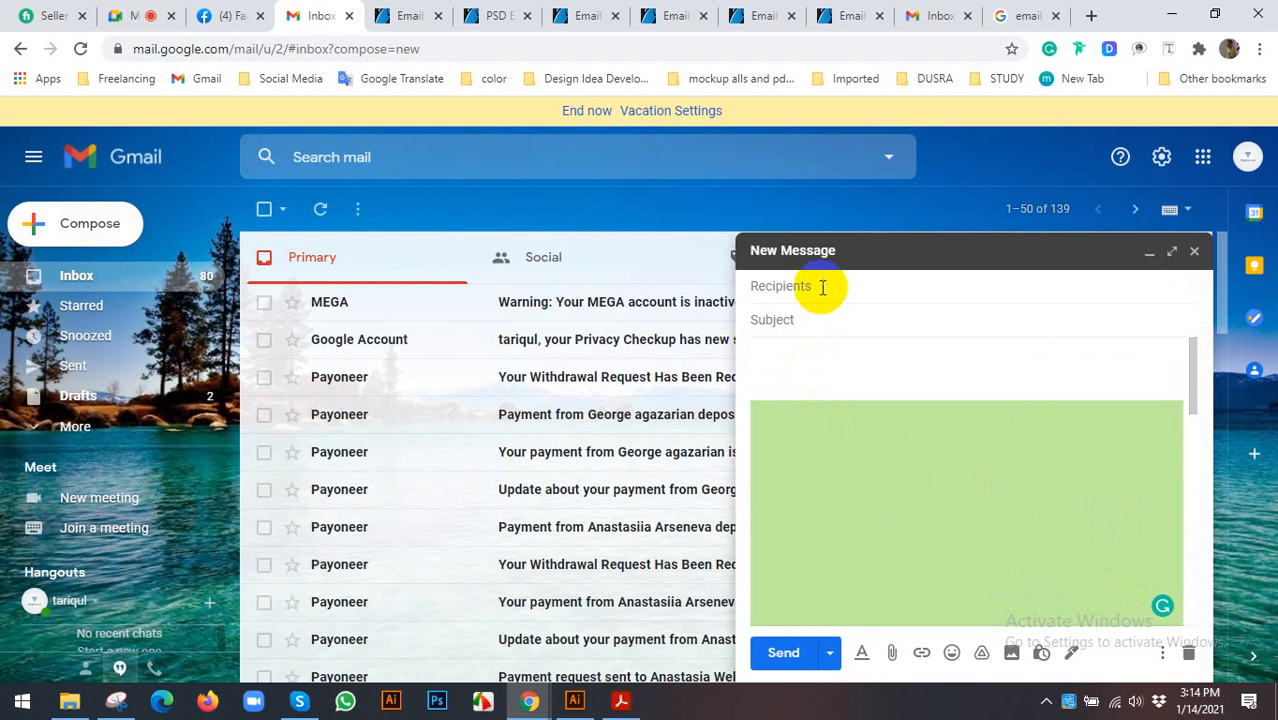
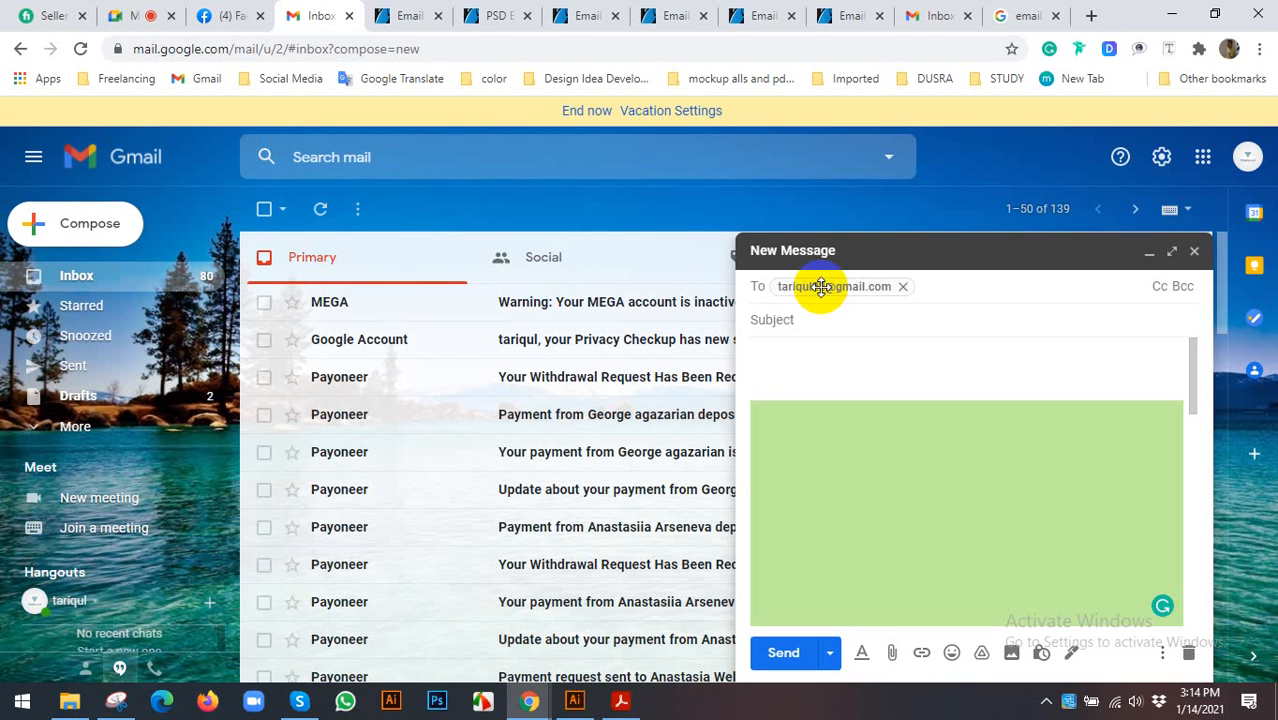
- Address the draft to your own account with subject 'check' and body 'email signature', and send it
click(813, 322)
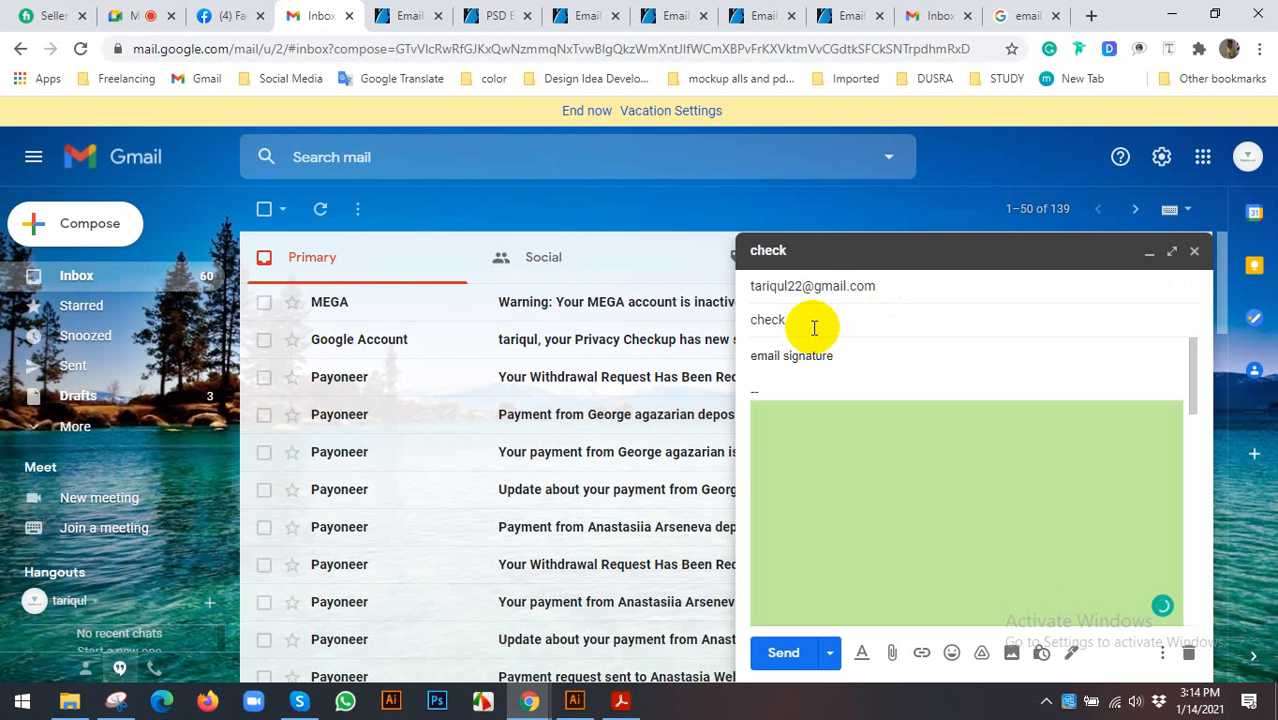
scroll(827, 423, down, 3)
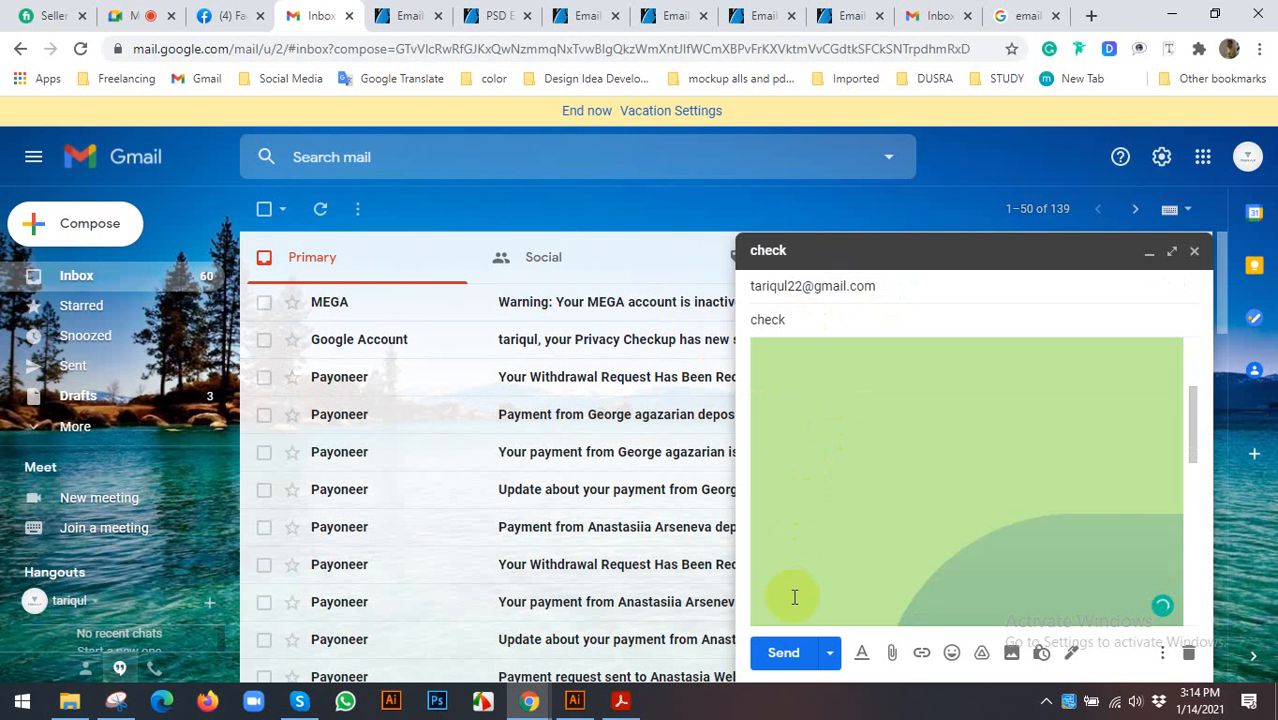
click(785, 655)
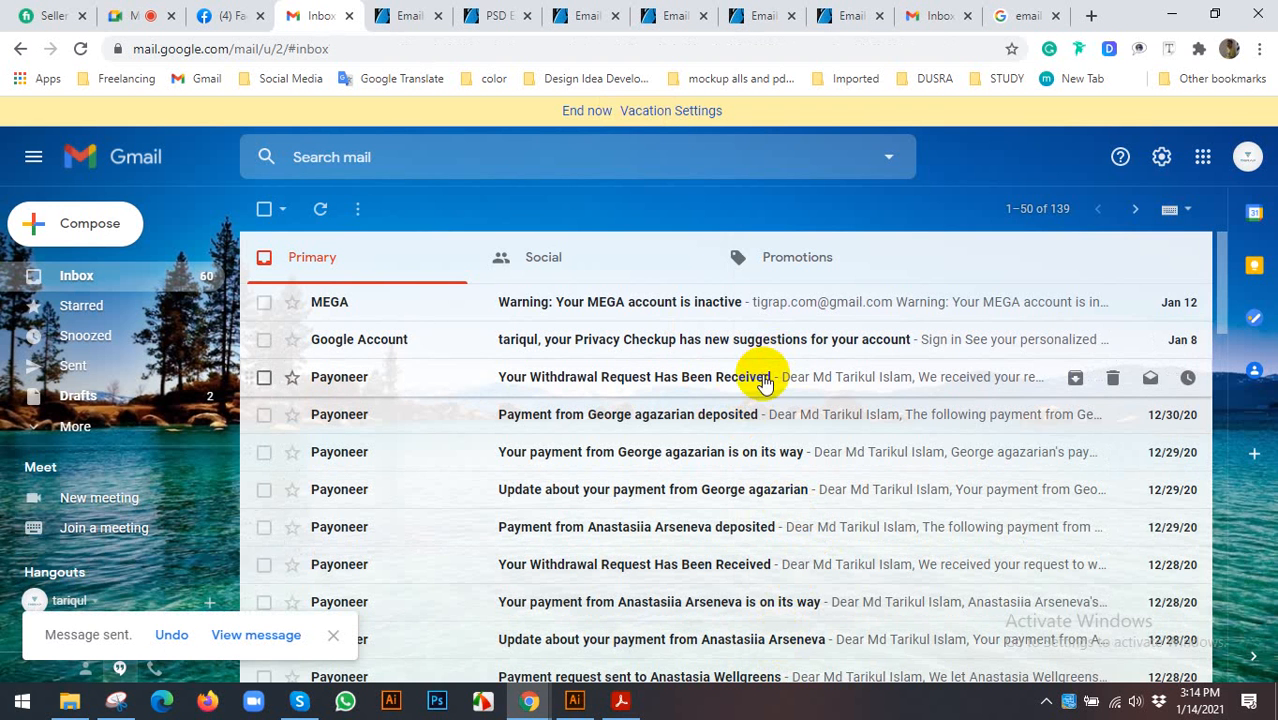
click(937, 20)
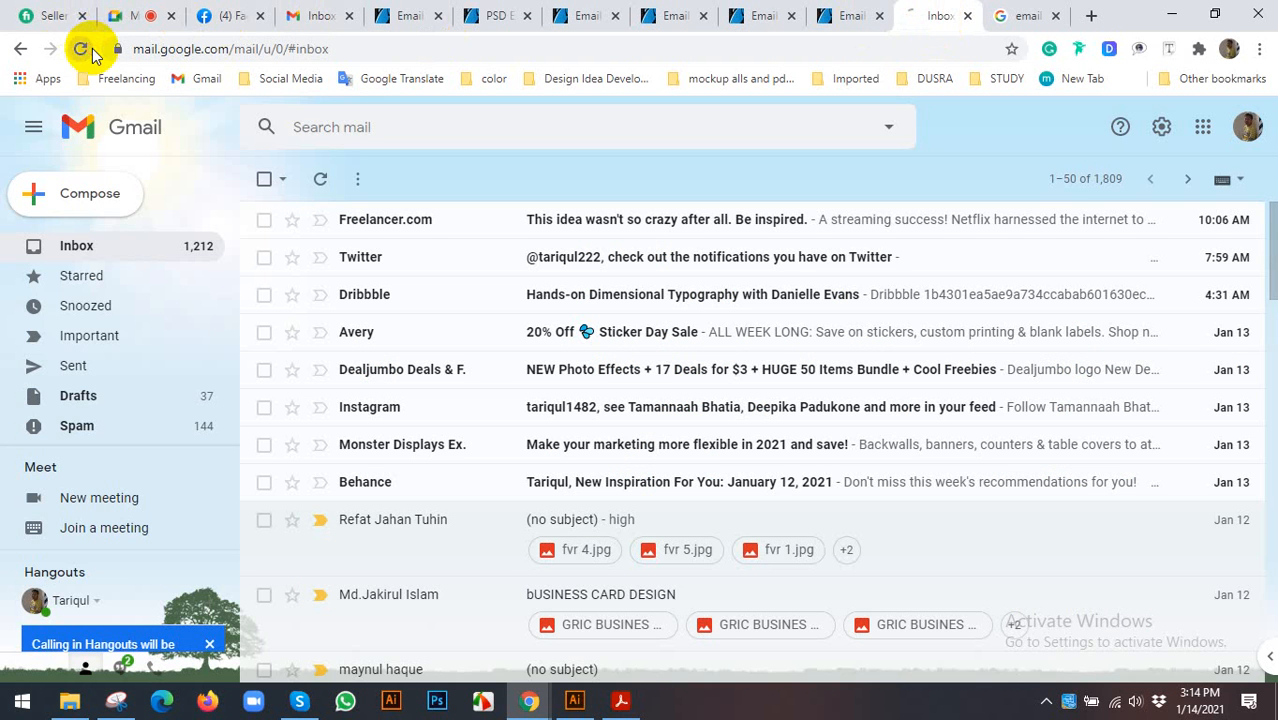
- Reload the other Gmail inbox to fetch the new test email
click(81, 48)
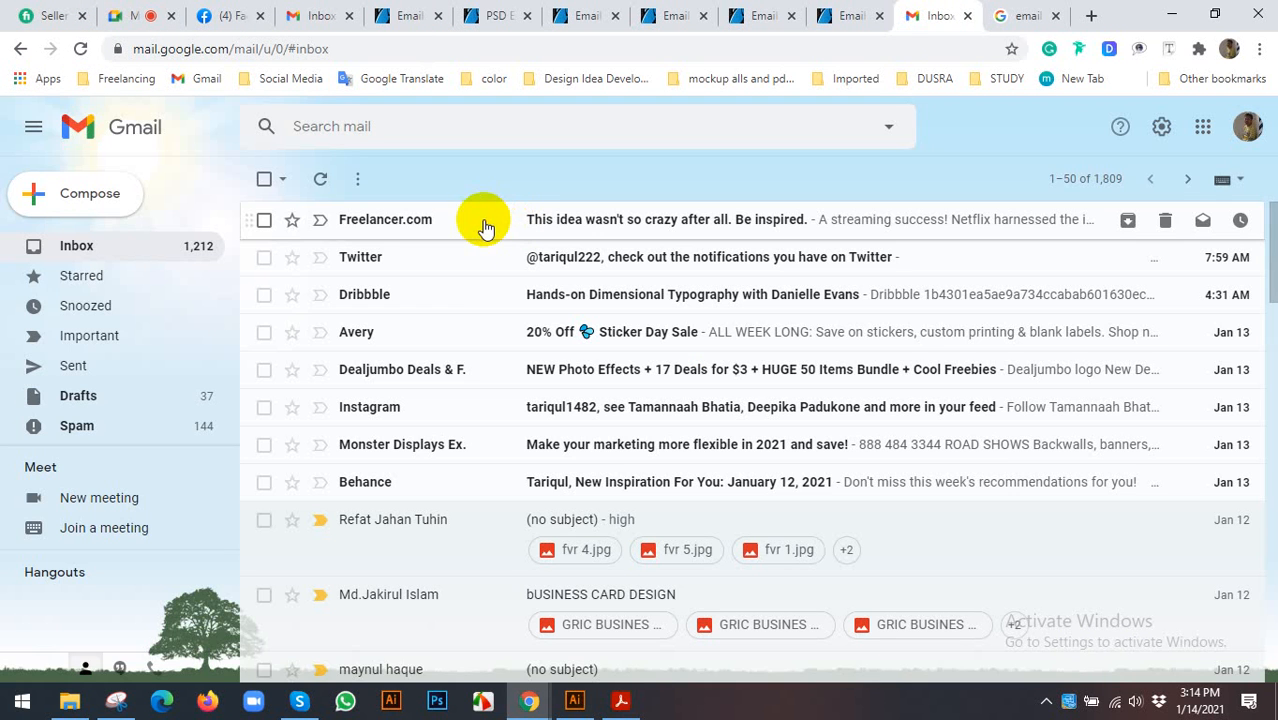
scroll(480, 297, down, 1)
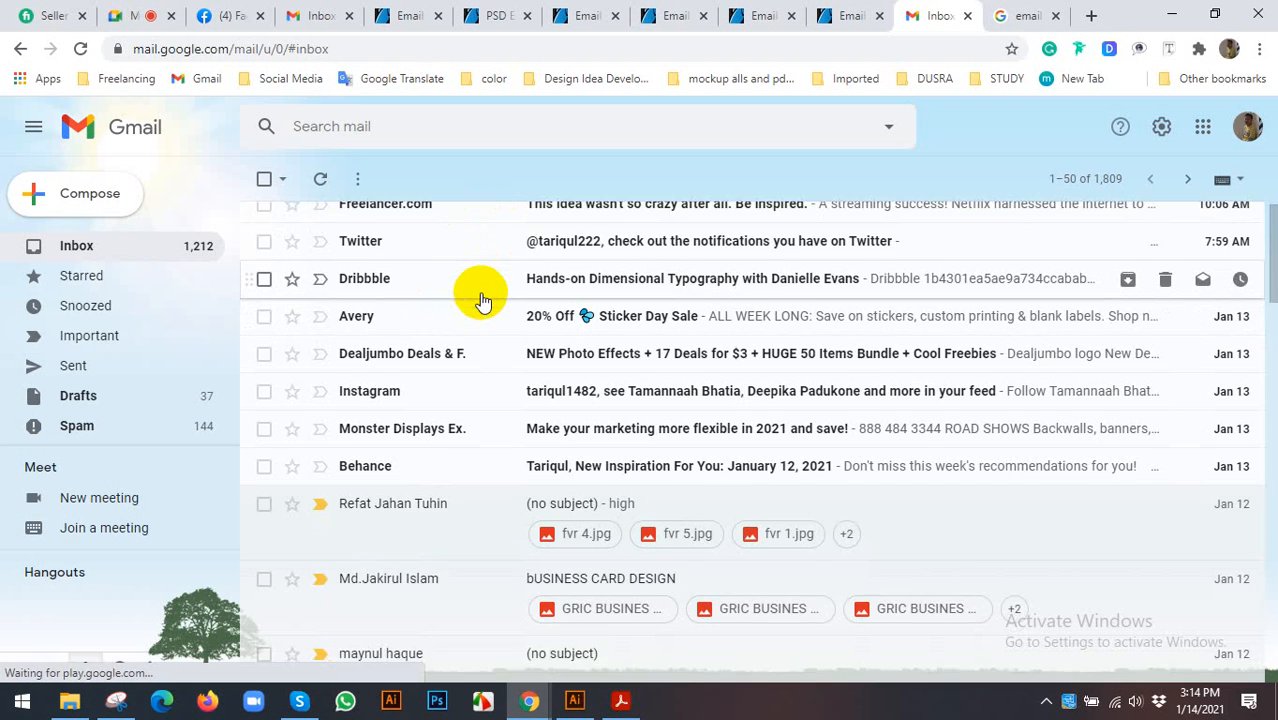
scroll(480, 290, up, 1)
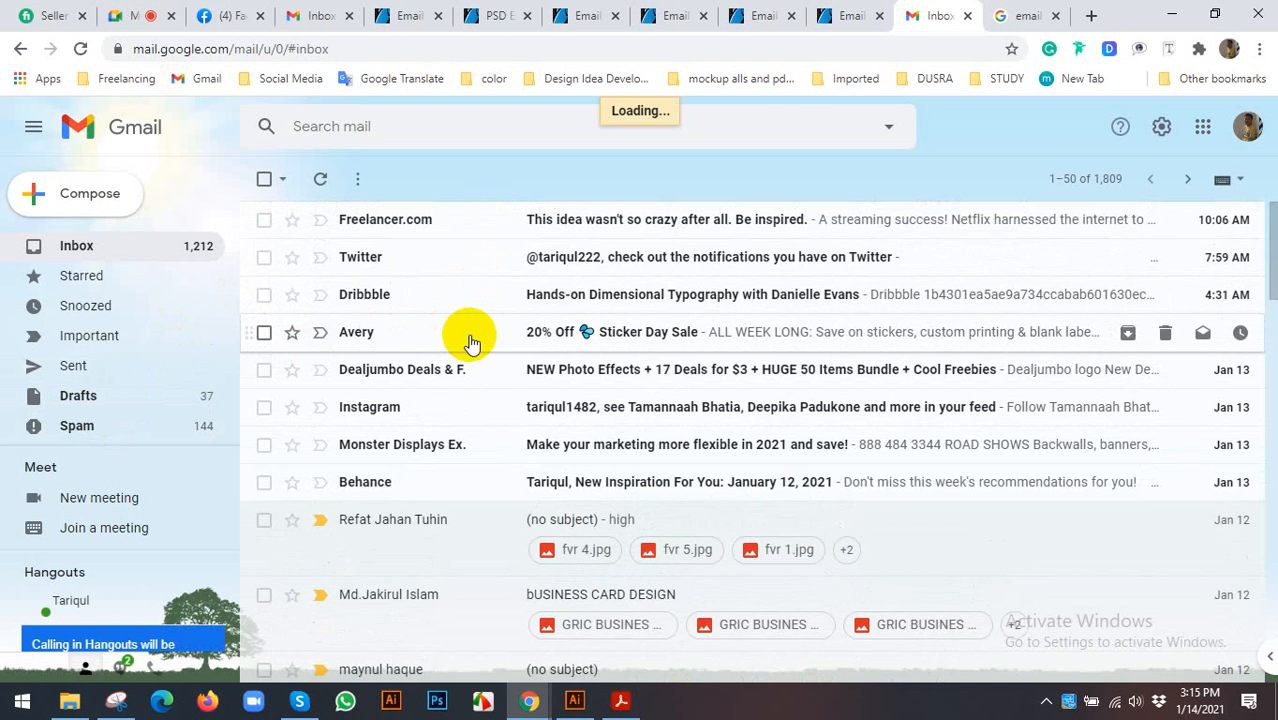
scroll(479, 320, down, 1)
scroll(476, 334, up, 1)
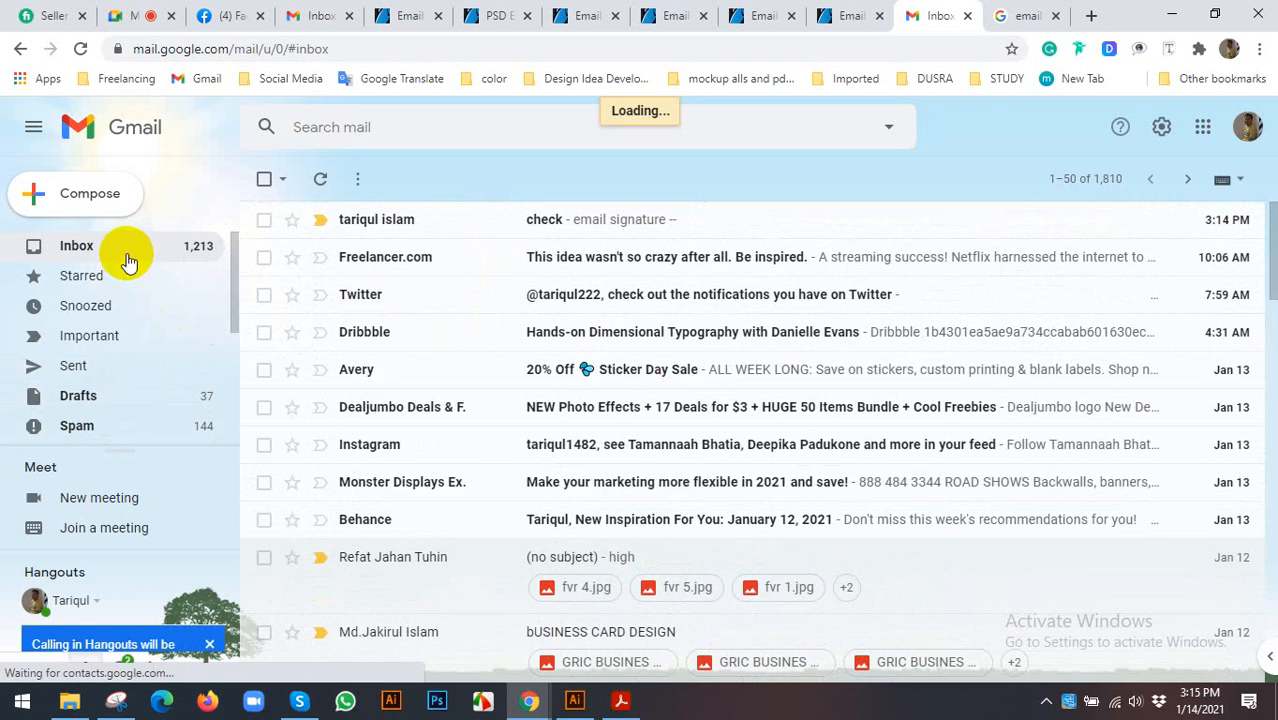
- Open the received 'check' email and review its JANATHN DOE / General Manager banner signature
click(477, 219)
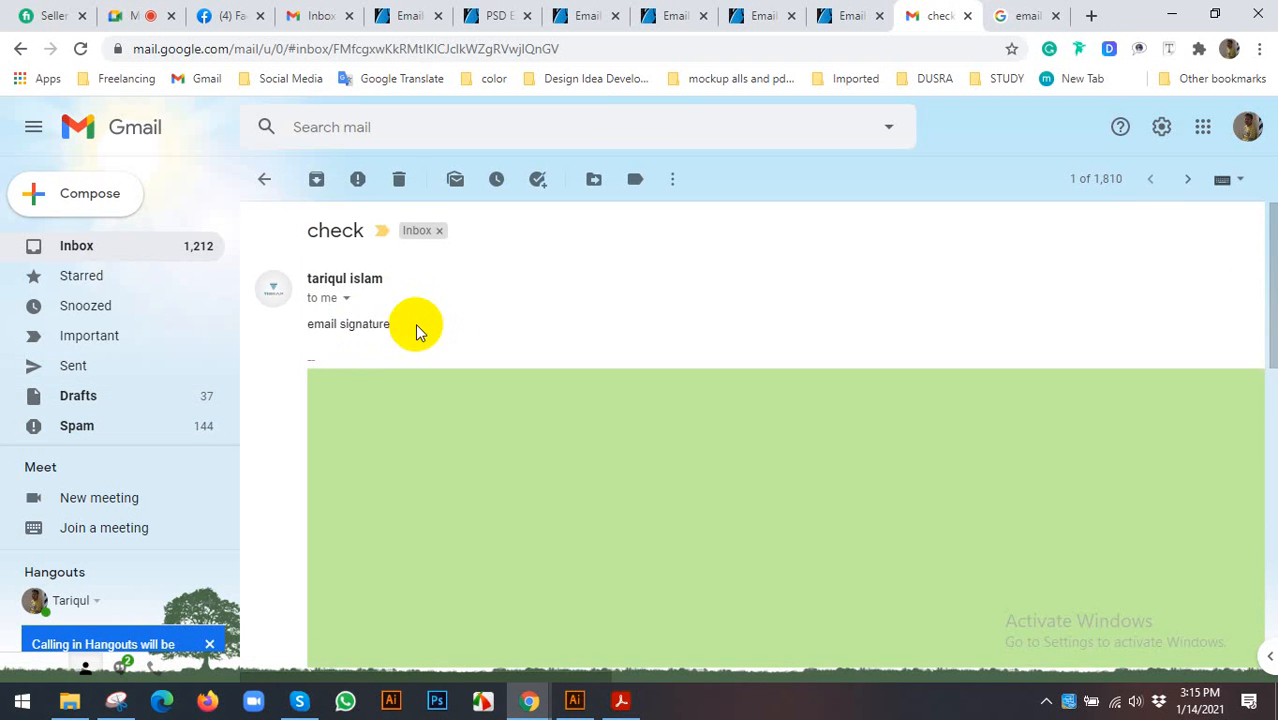
scroll(802, 322, down, 3)
scroll(973, 342, down, 7)
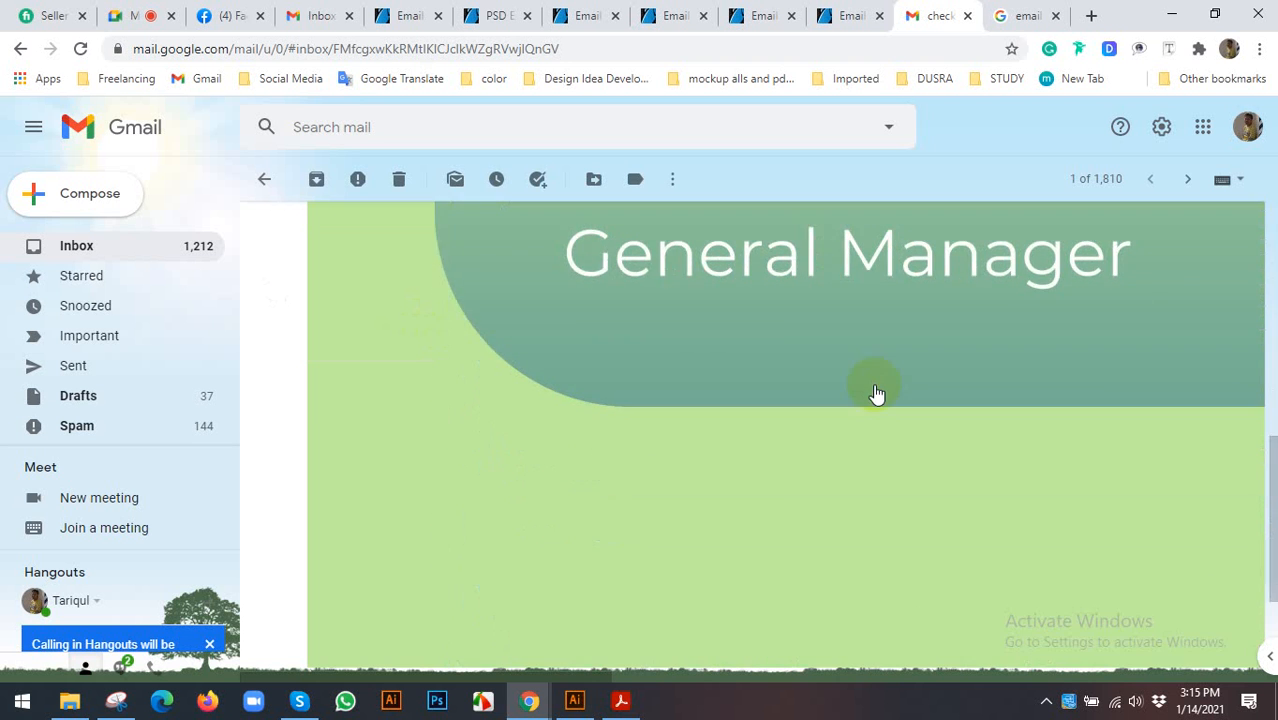
scroll(862, 371, up, 3)
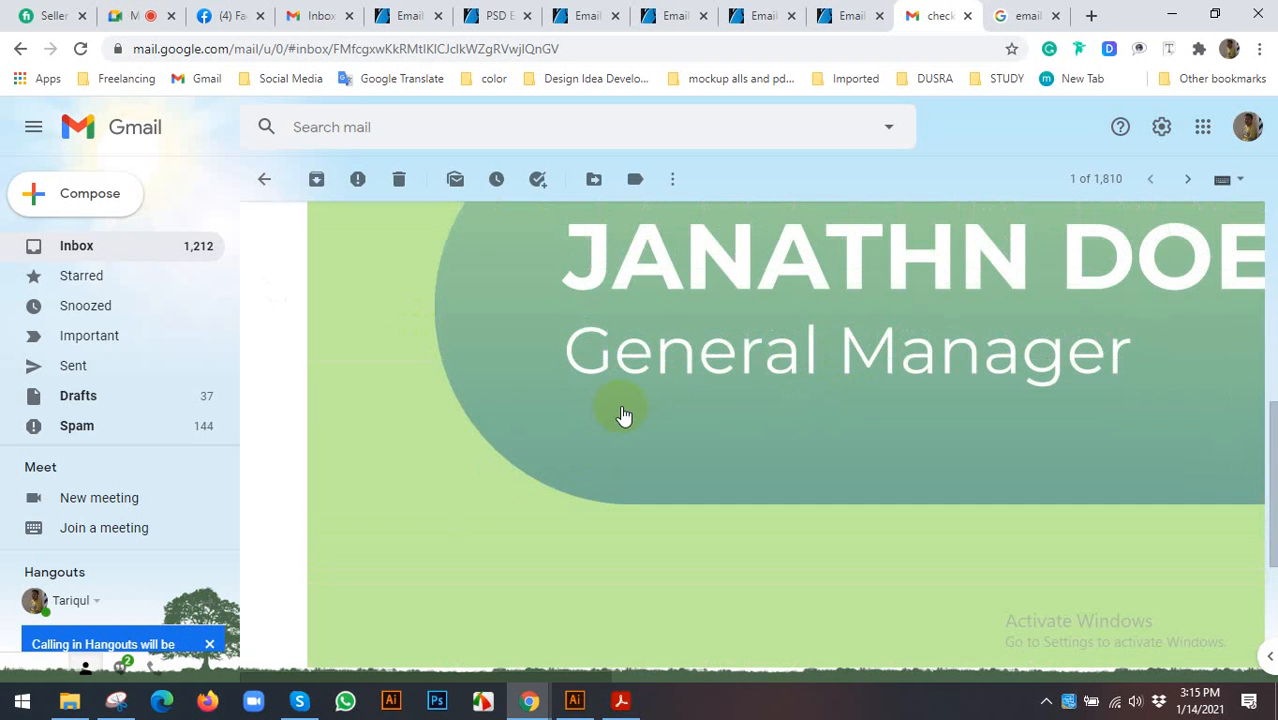
scroll(623, 415, up, 3)
scroll(623, 415, down, 10)
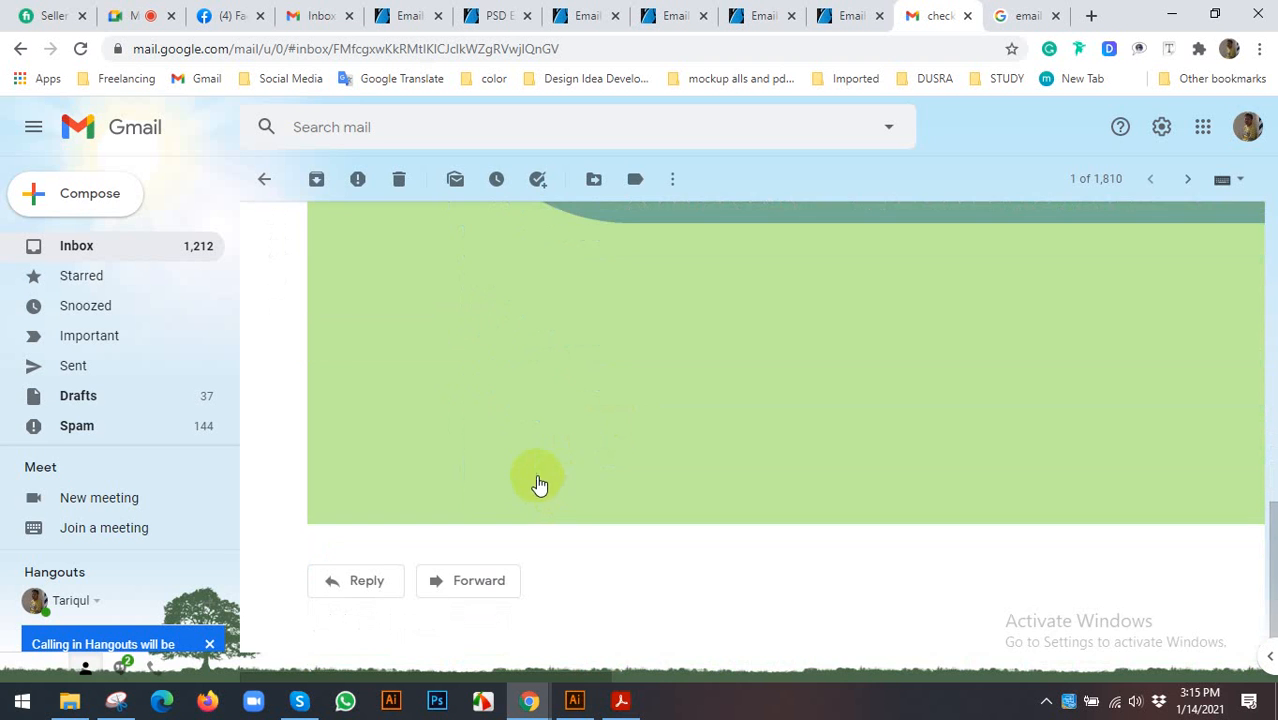
scroll(538, 484, up, 10)
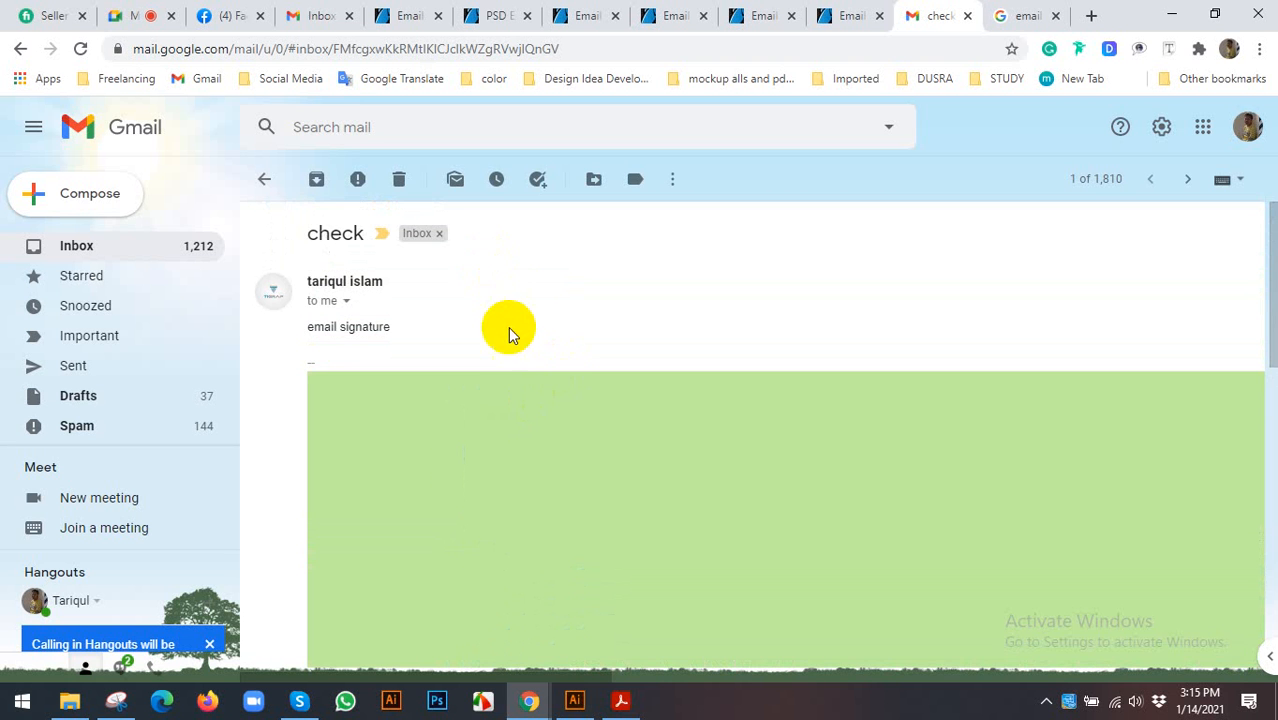
scroll(490, 335, down, 5)
scroll(765, 354, down, 2)
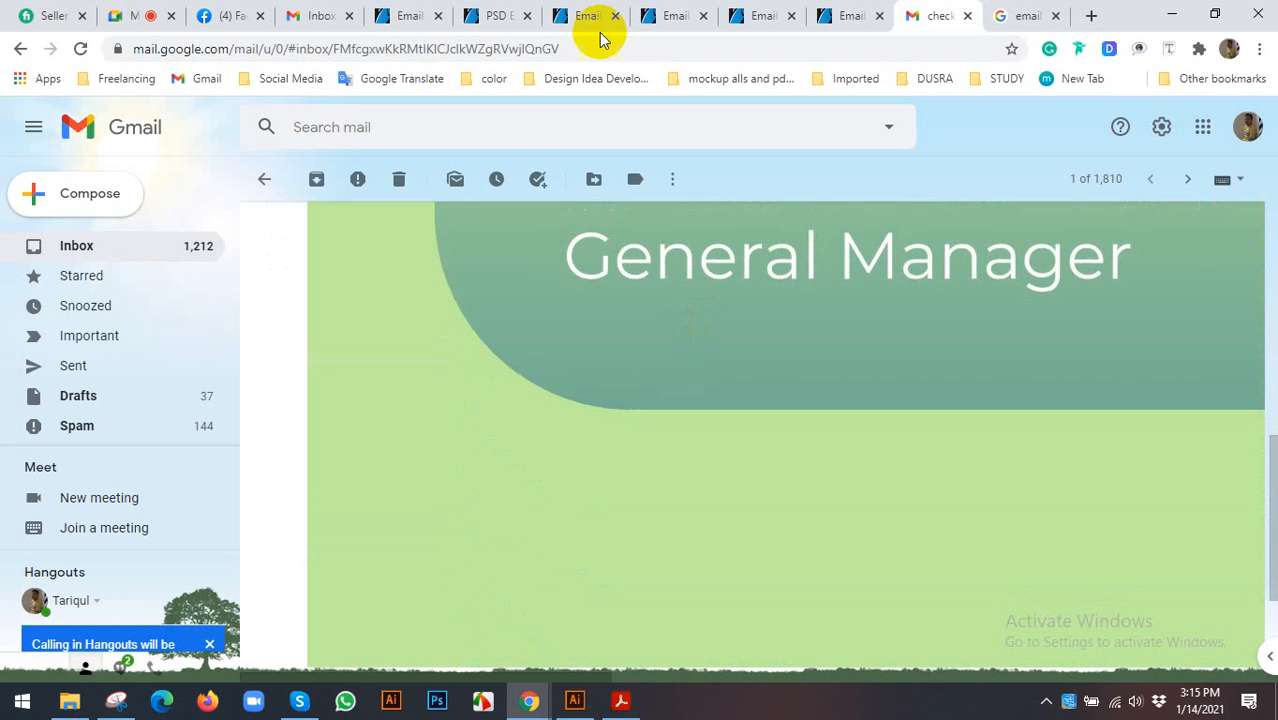
click(500, 15)
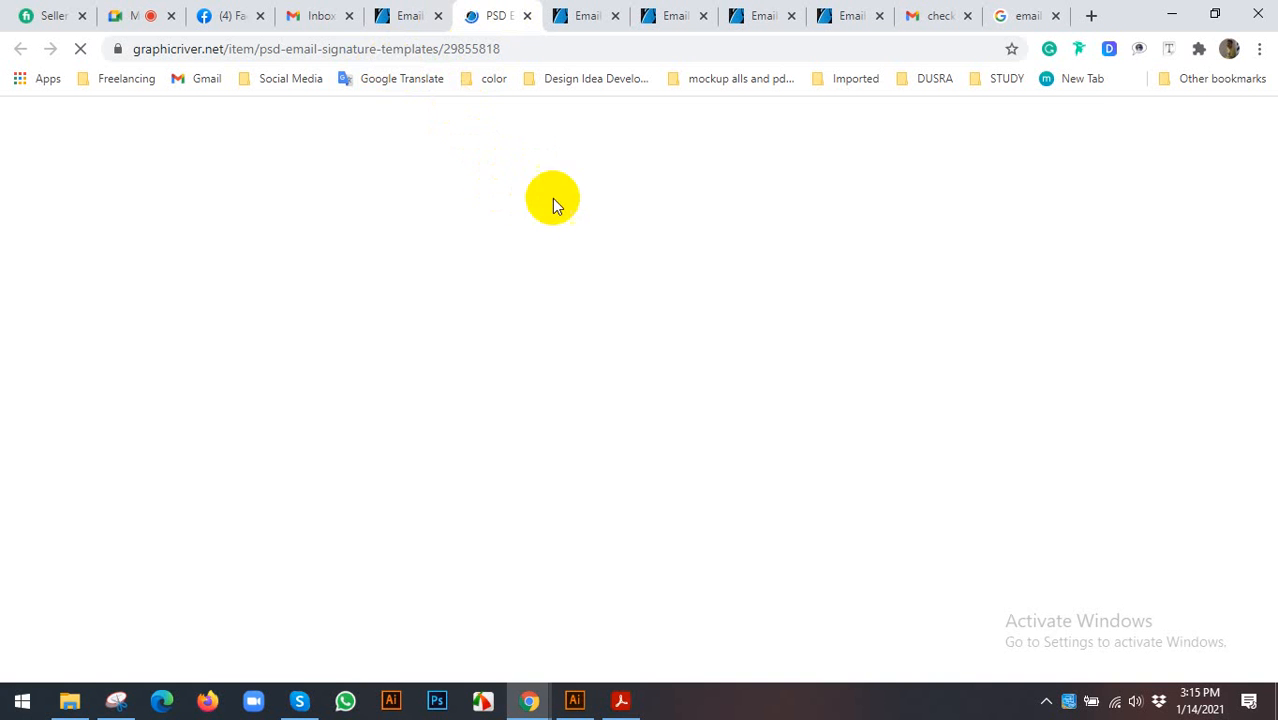
scroll(313, 177, down, 1)
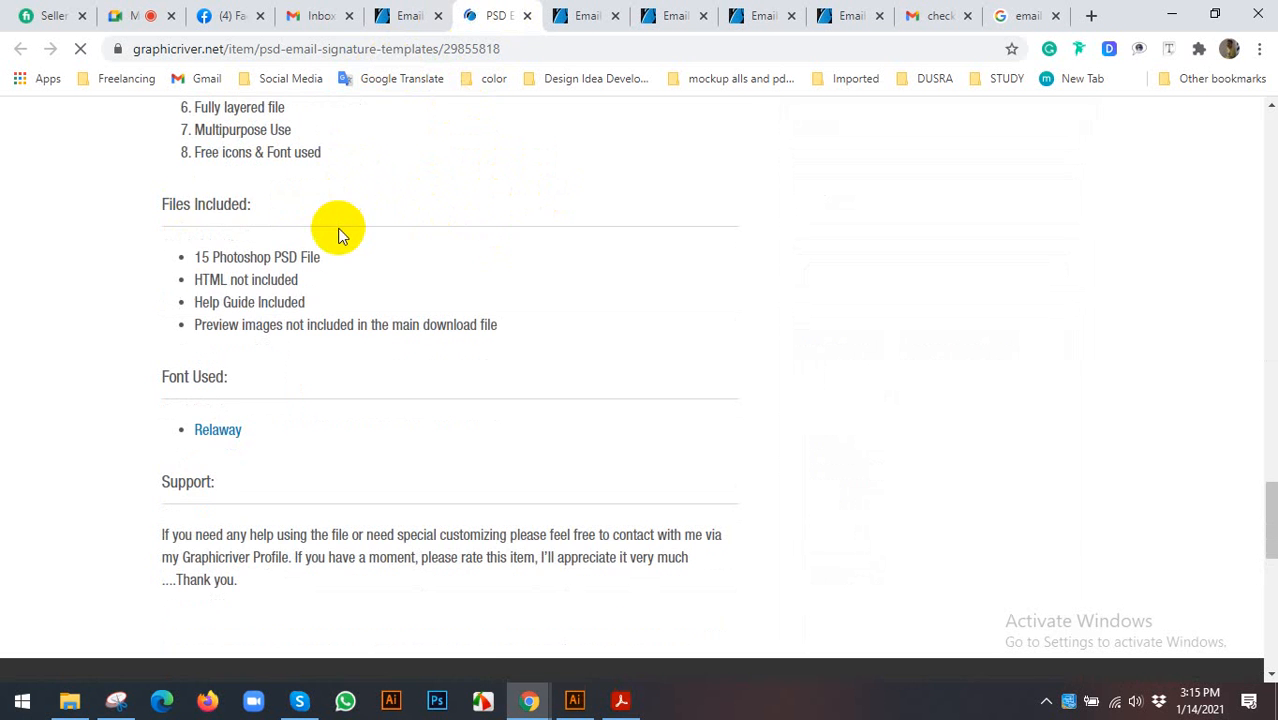
scroll(351, 337, up, 15)
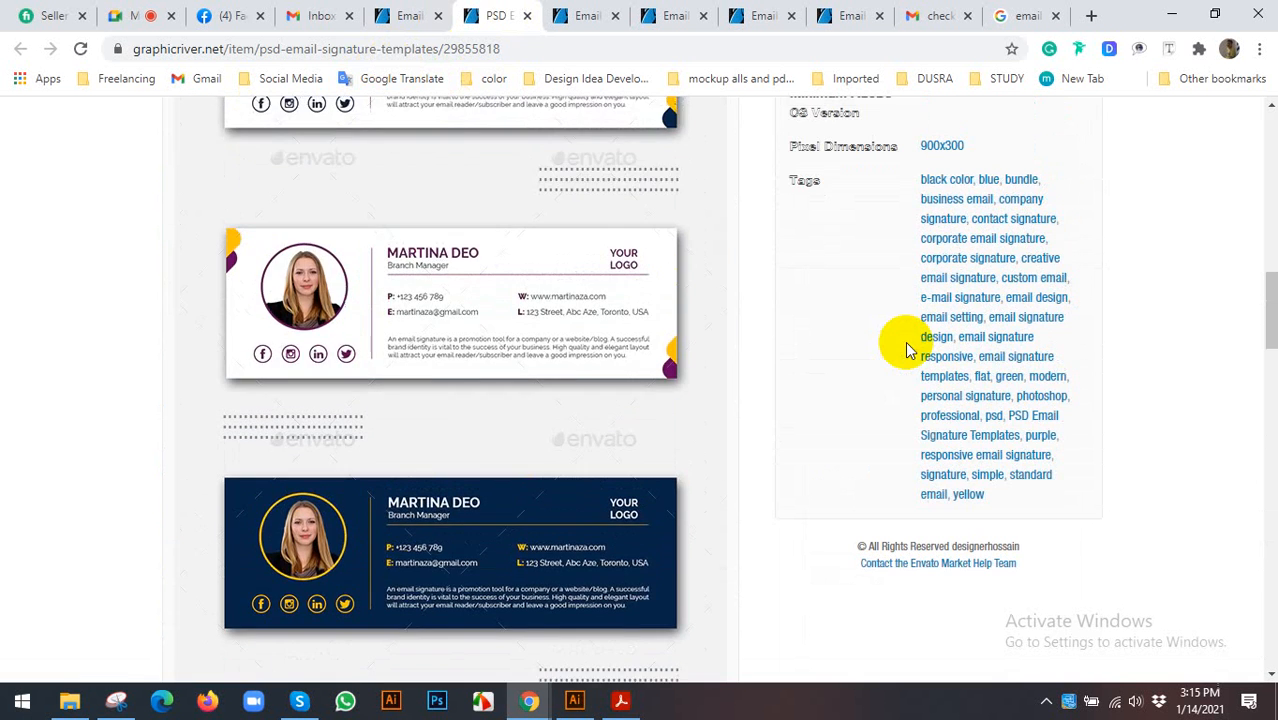
scroll(767, 345, up, 1)
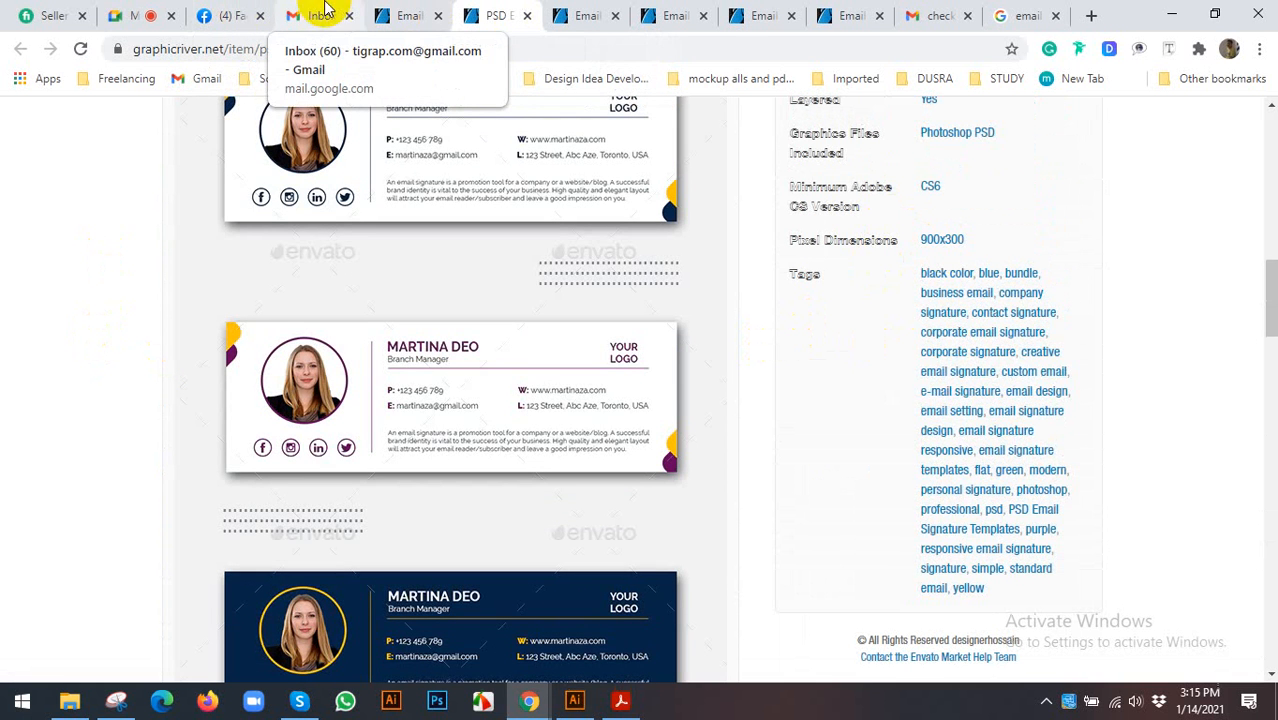
click(320, 12)
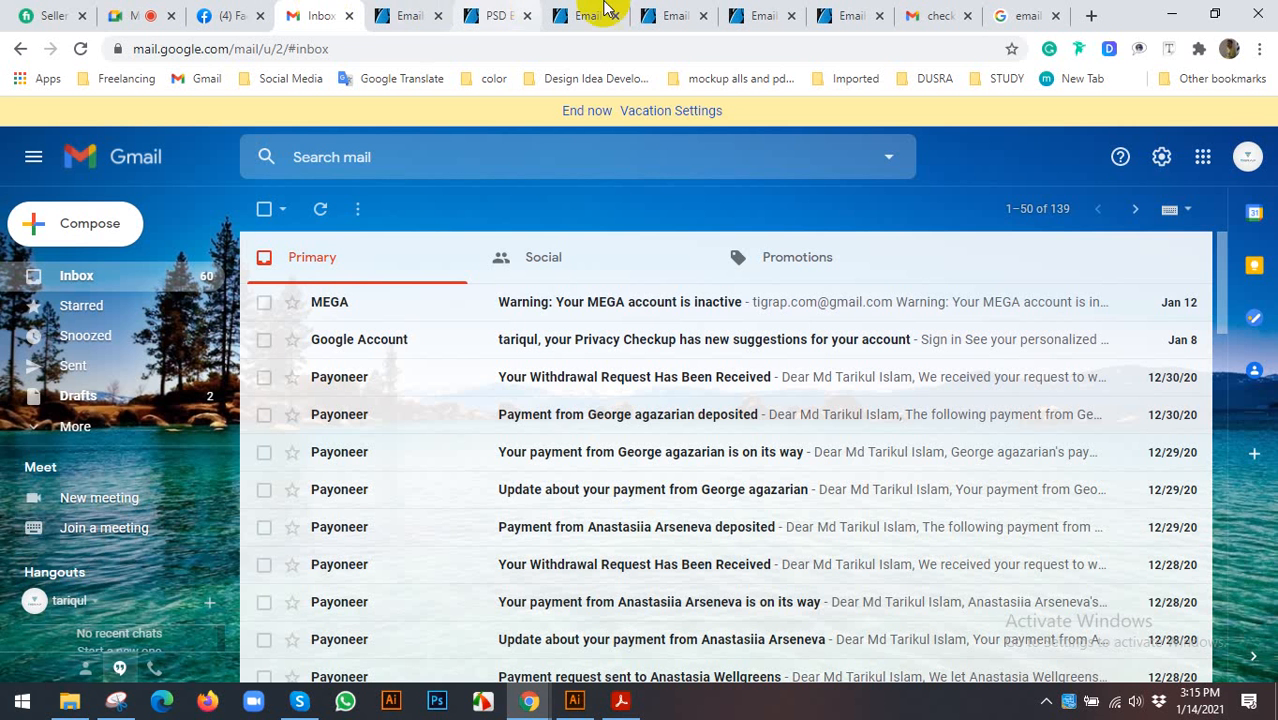
click(940, 15)
click(657, 461)
scroll(650, 470, down, 2)
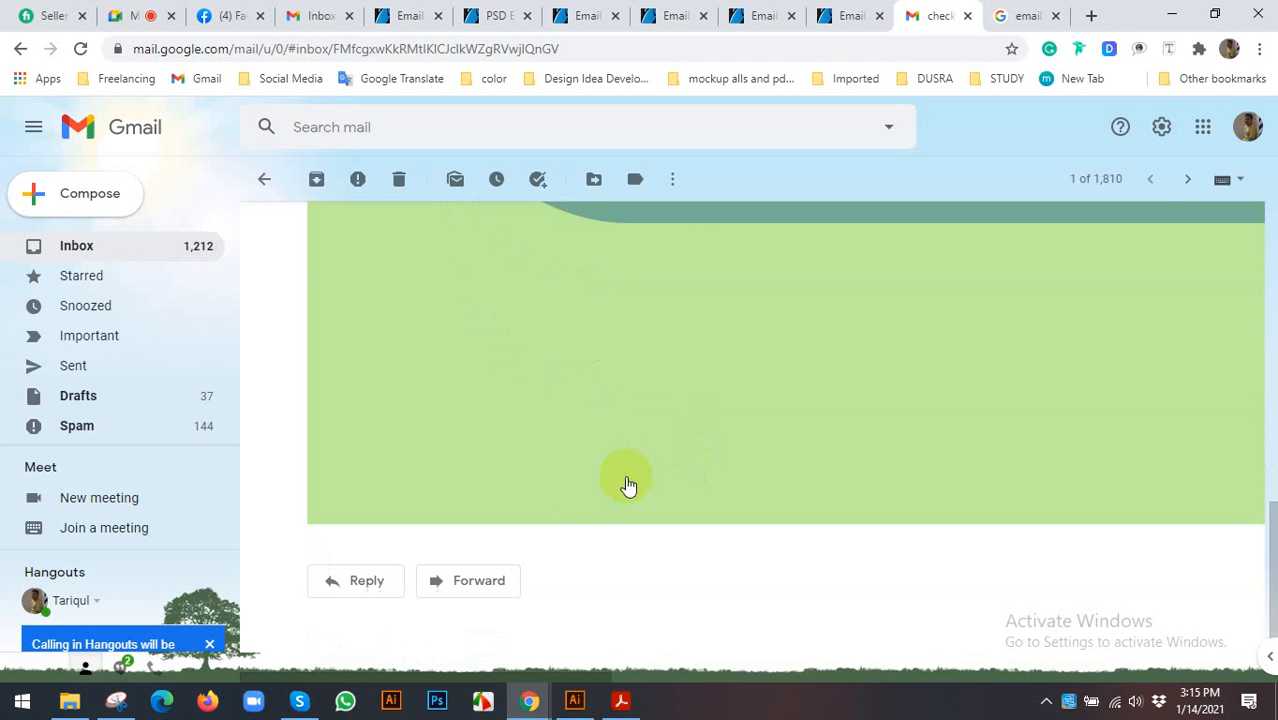
scroll(736, 456, up, 5)
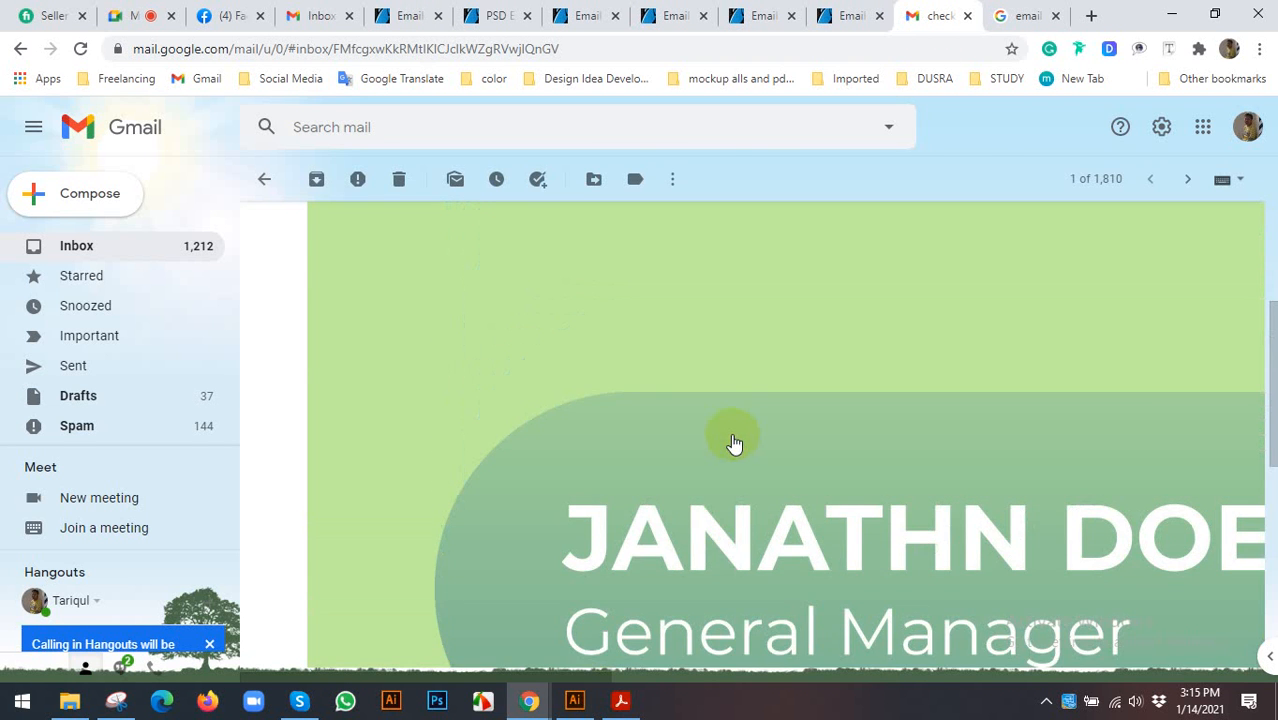
scroll(735, 443, up, 3)
scroll(485, 440, down, 3)
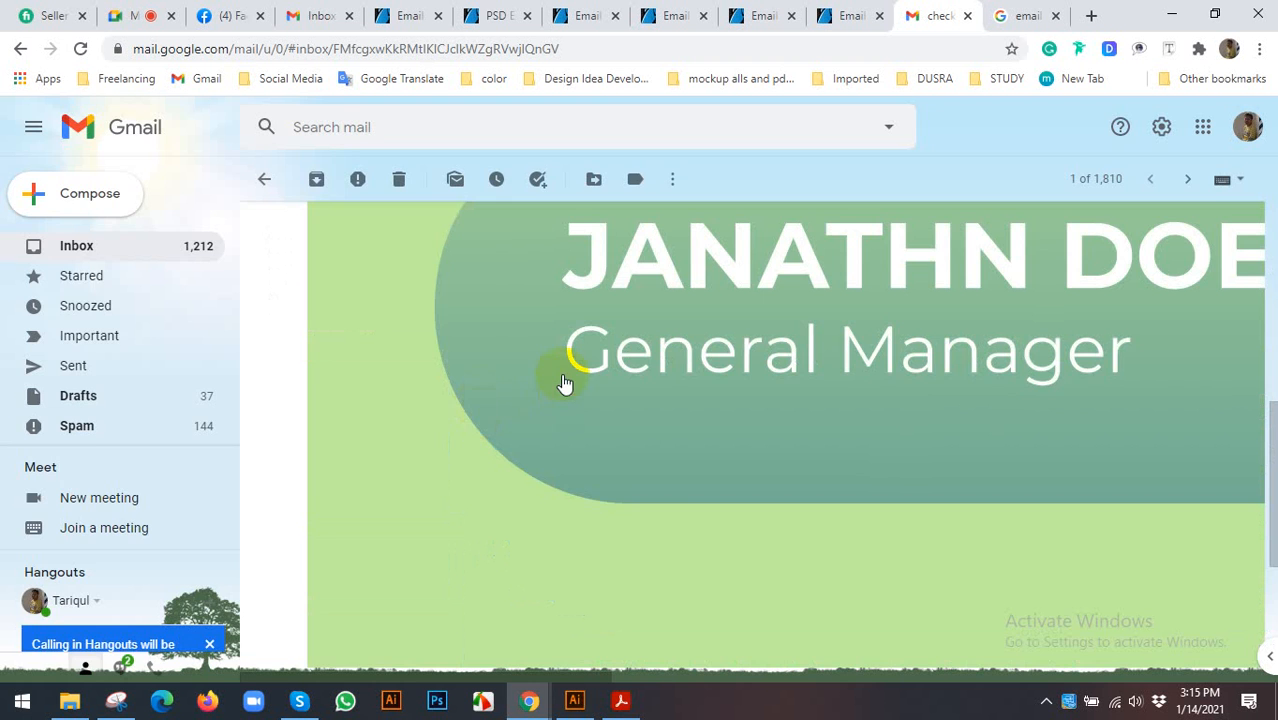
click(563, 380)
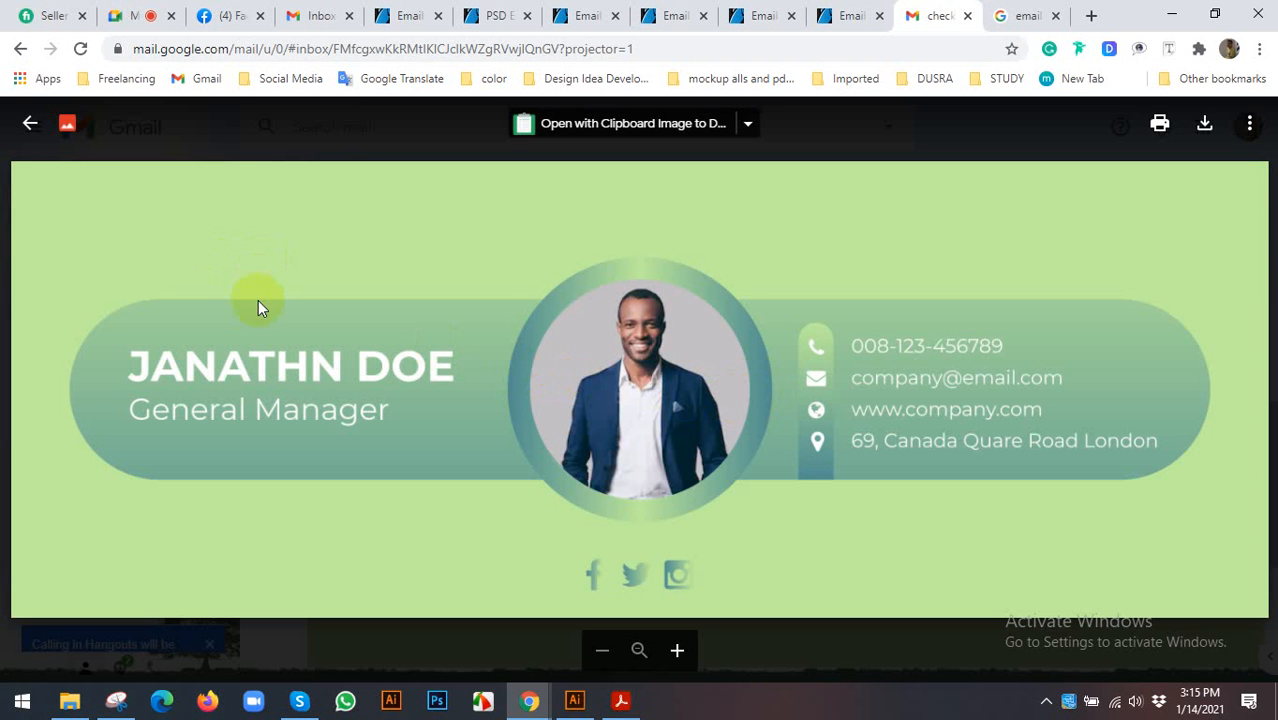
- Return to the test email and close the signature image viewer
click(222, 18)
click(287, 12)
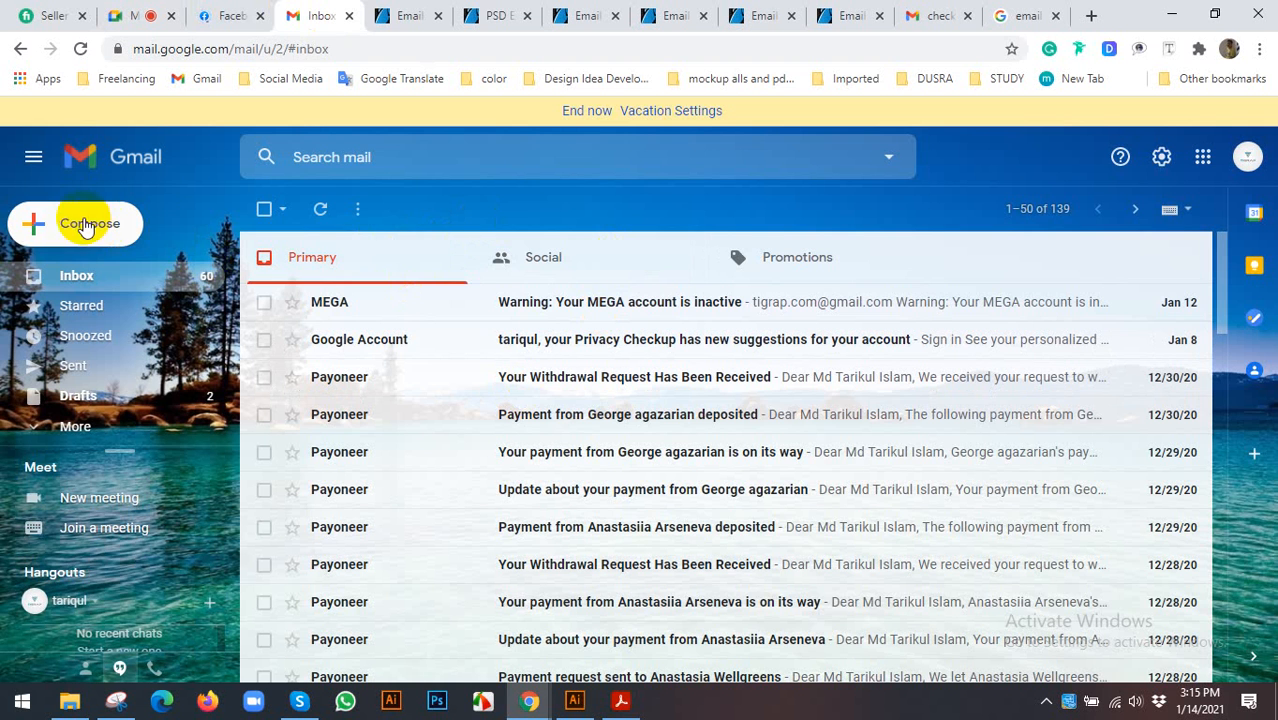
click(938, 15)
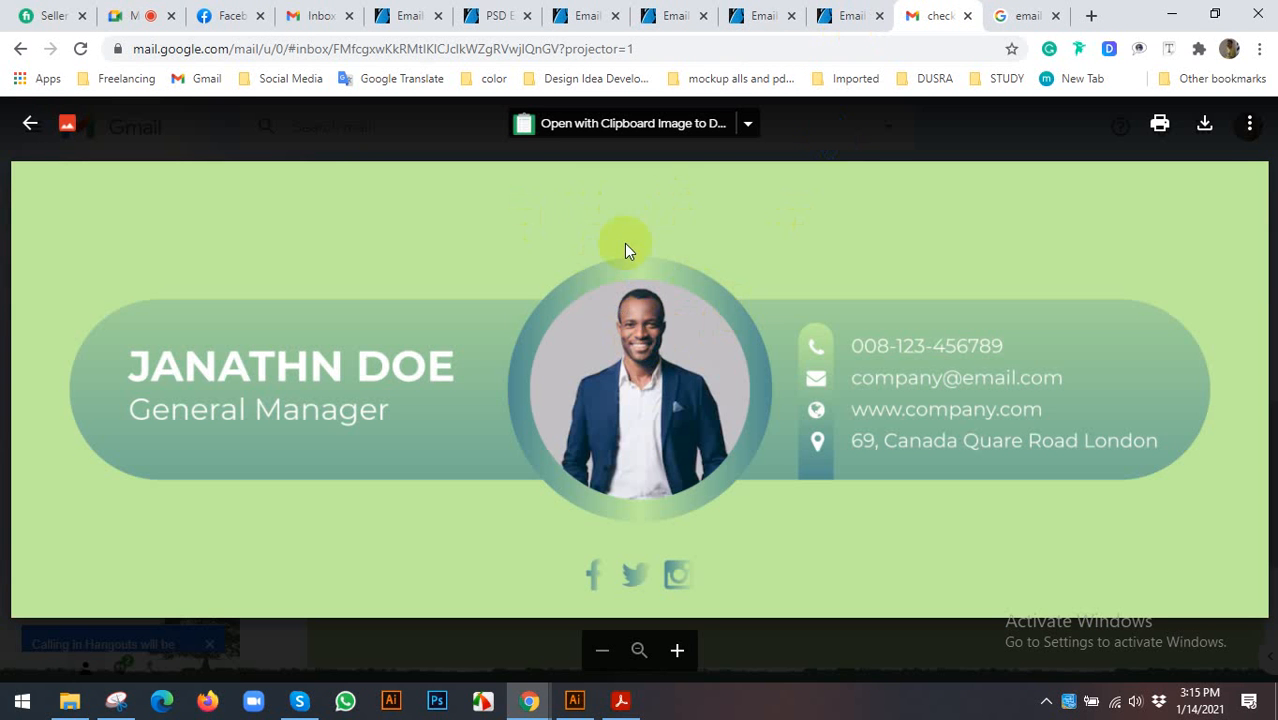
click(33, 138)
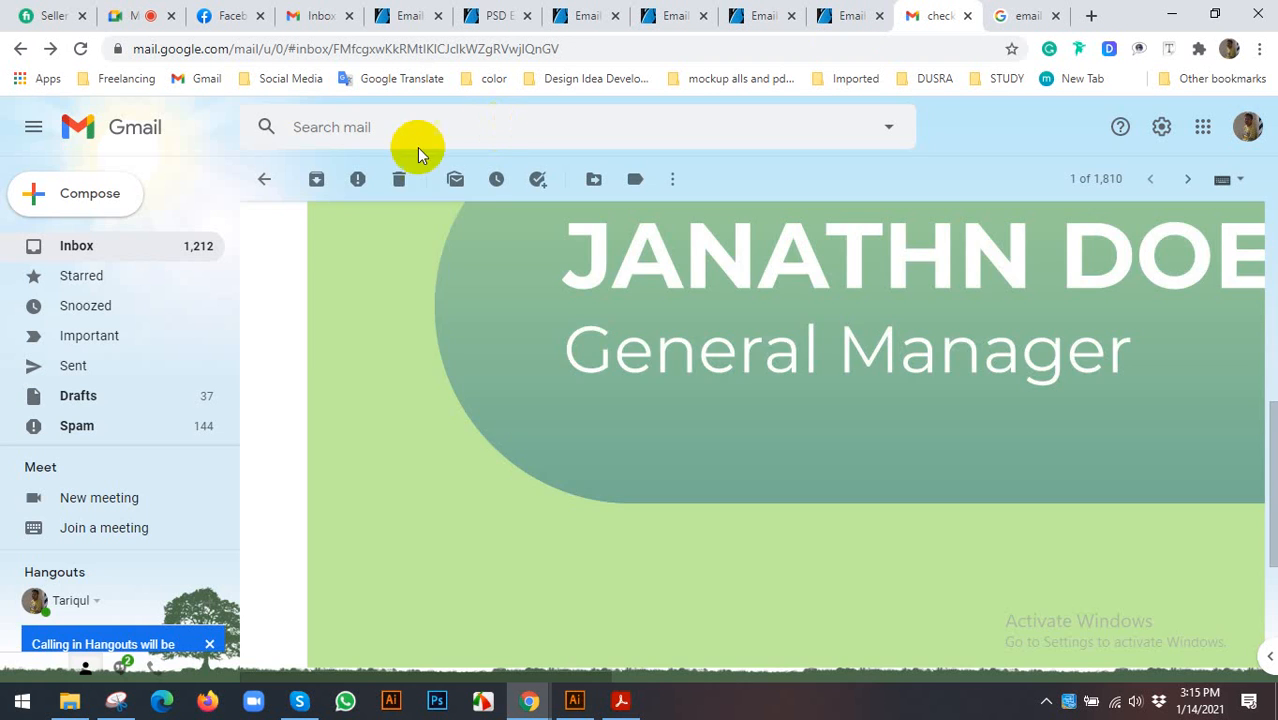
scroll(733, 275, up, 10)
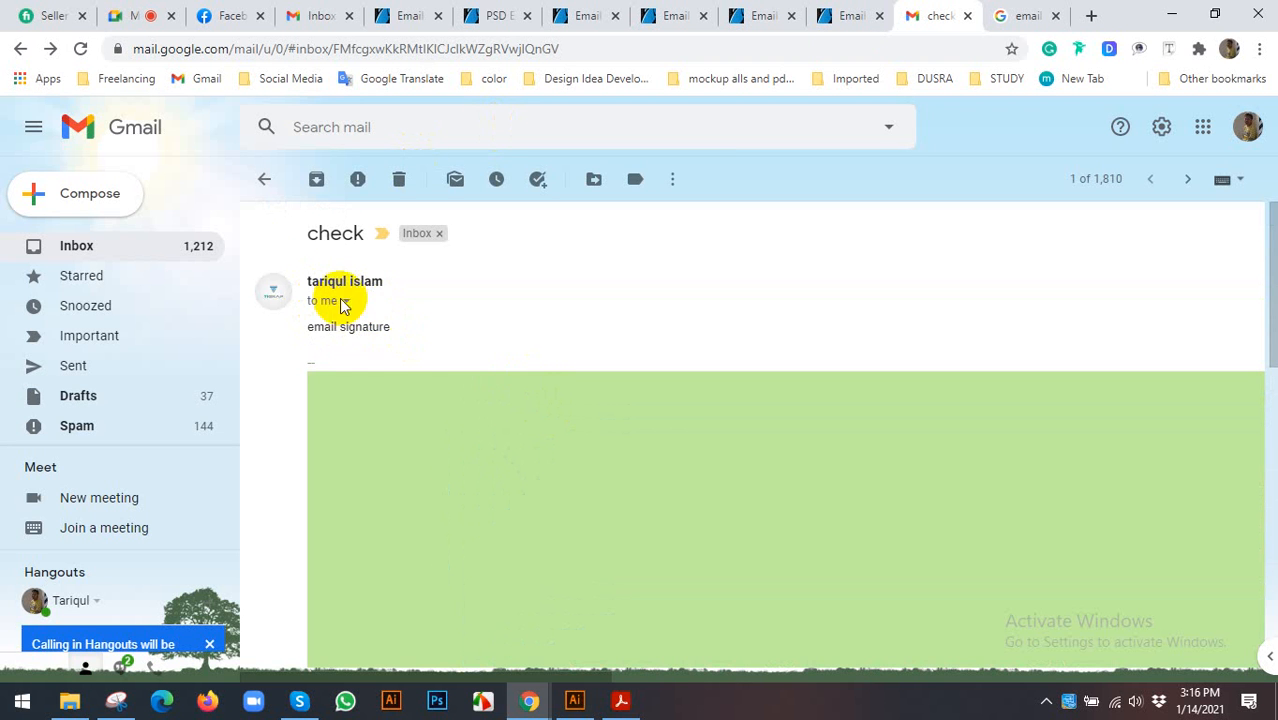
scroll(442, 300, down, 10)
scroll(470, 310, down, 1)
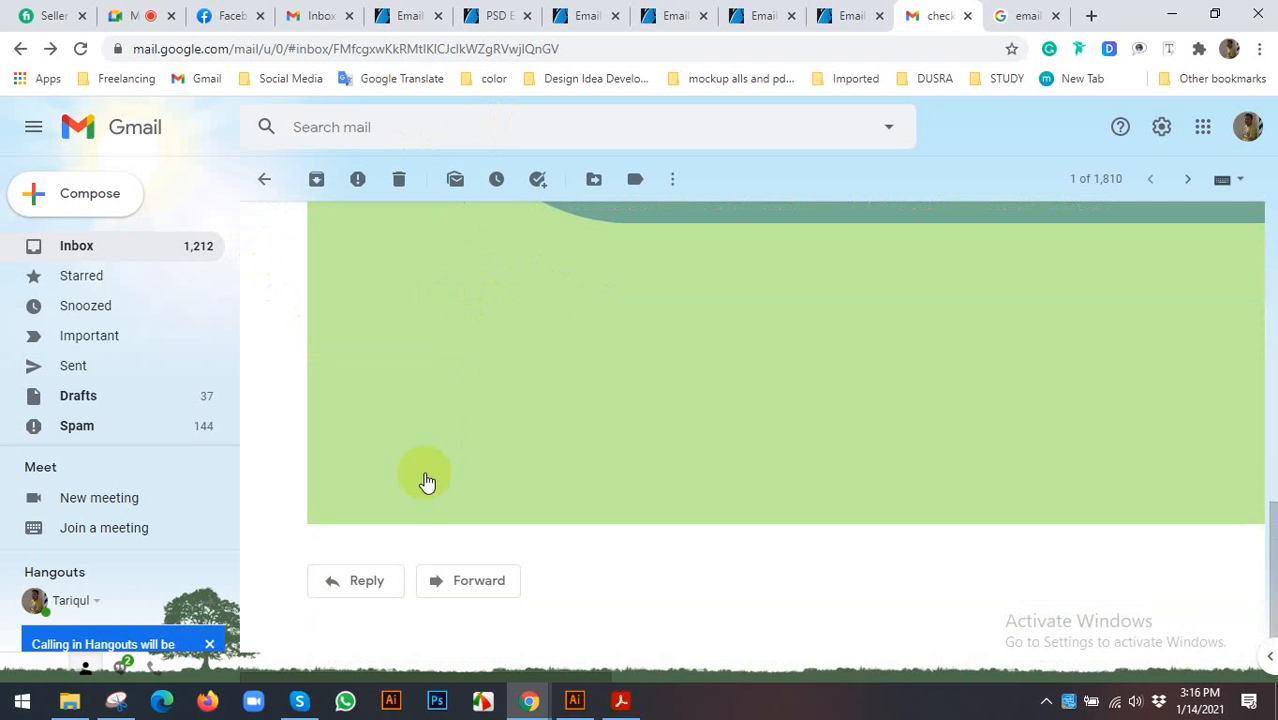
- Reply 'thanks' to the 'check' email and send it
click(378, 583)
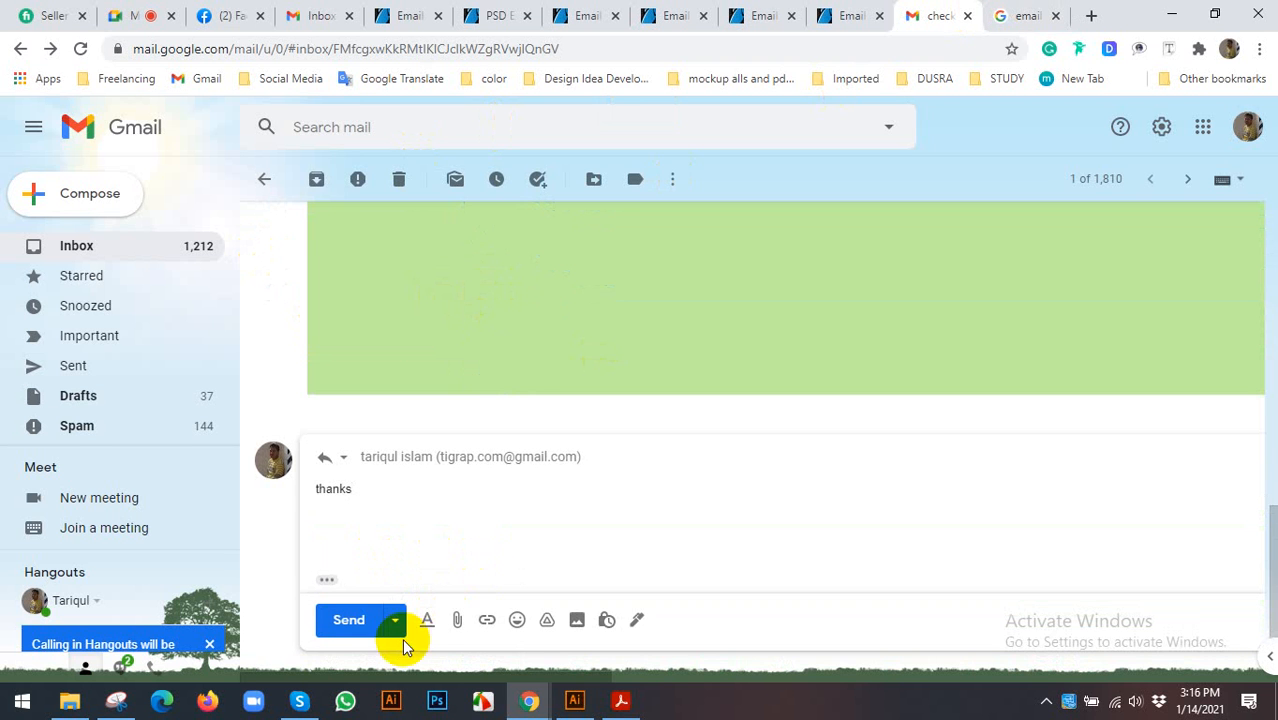
click(342, 621)
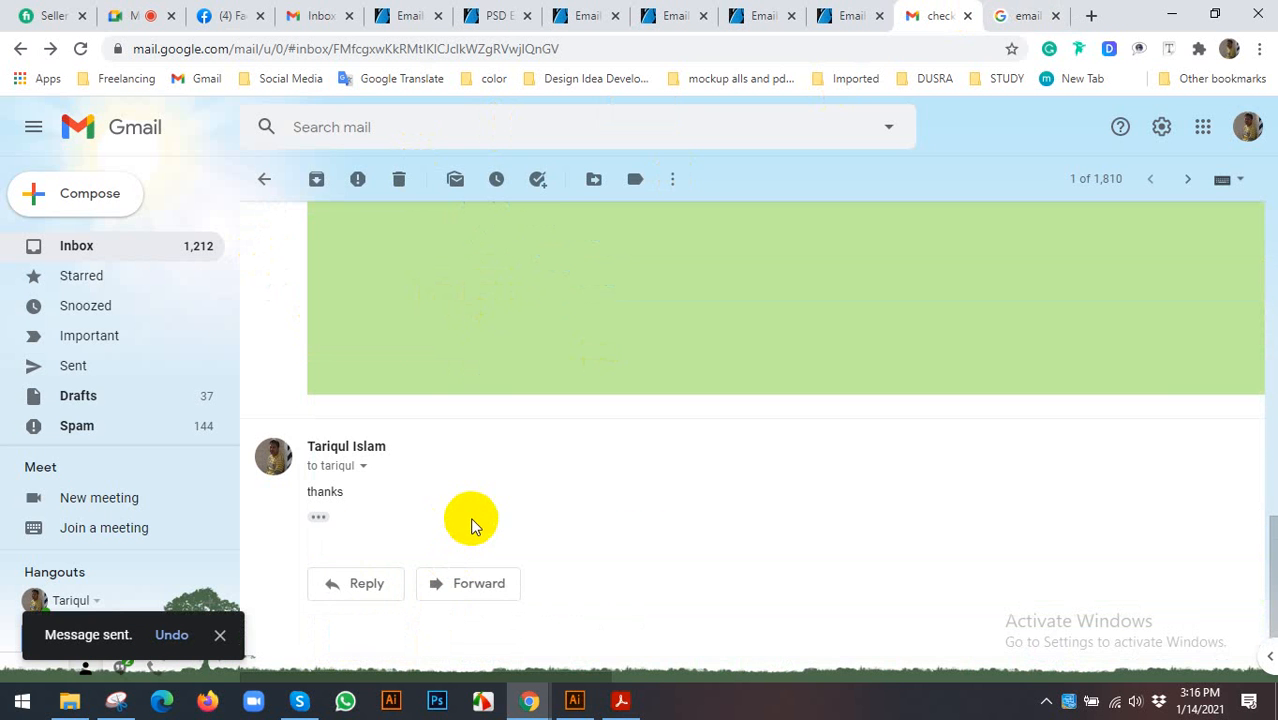
scroll(478, 500, up, 2)
scroll(500, 470, down, 10)
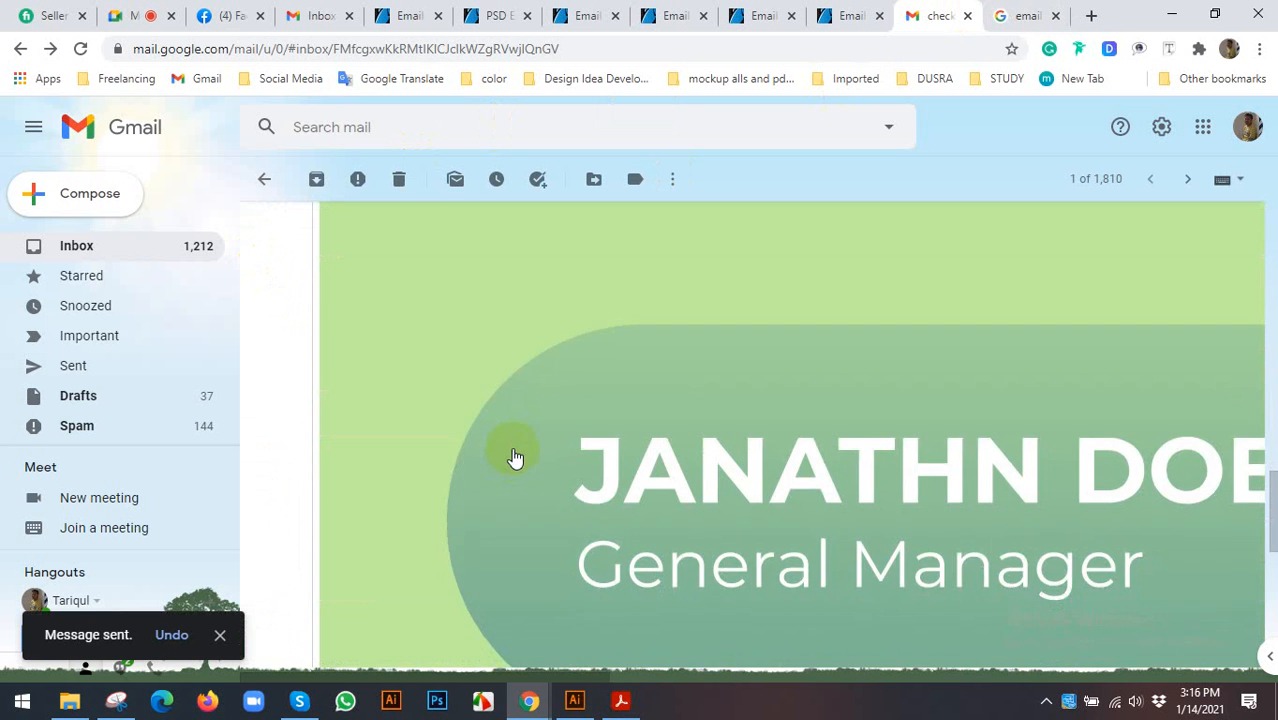
scroll(512, 454, up, 4)
scroll(513, 440, down, 4)
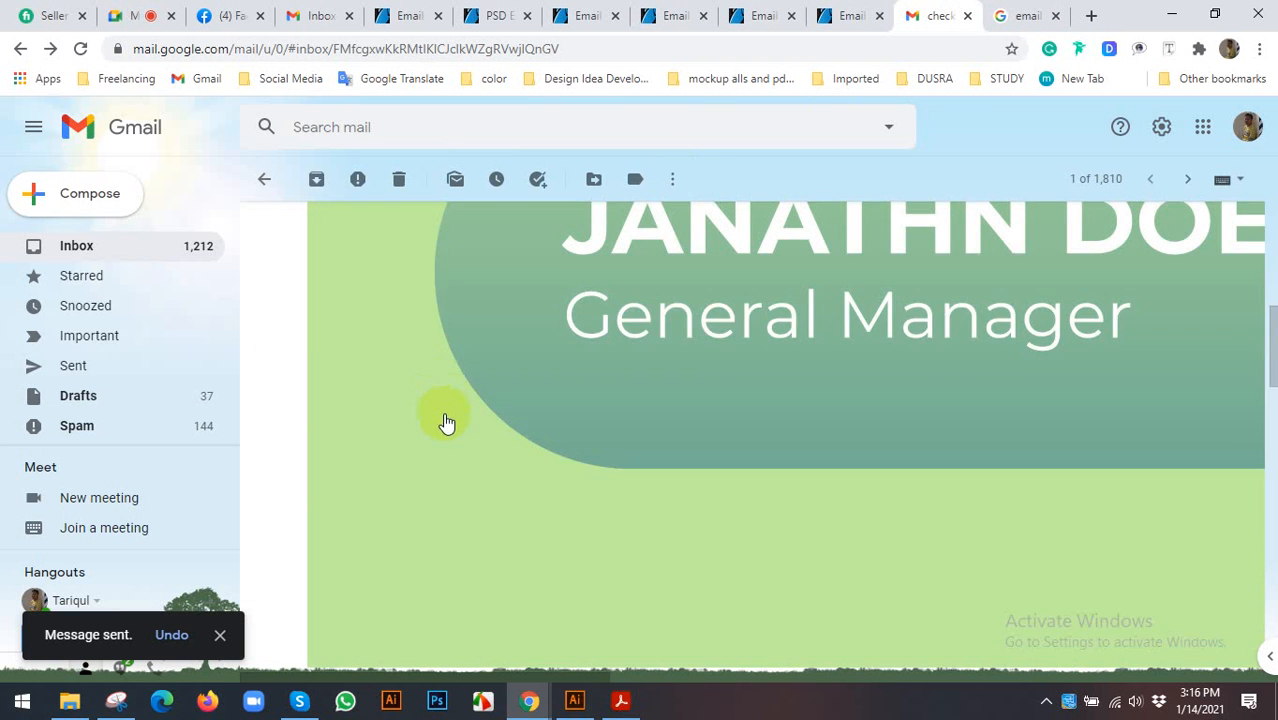
scroll(445, 422, up, 3)
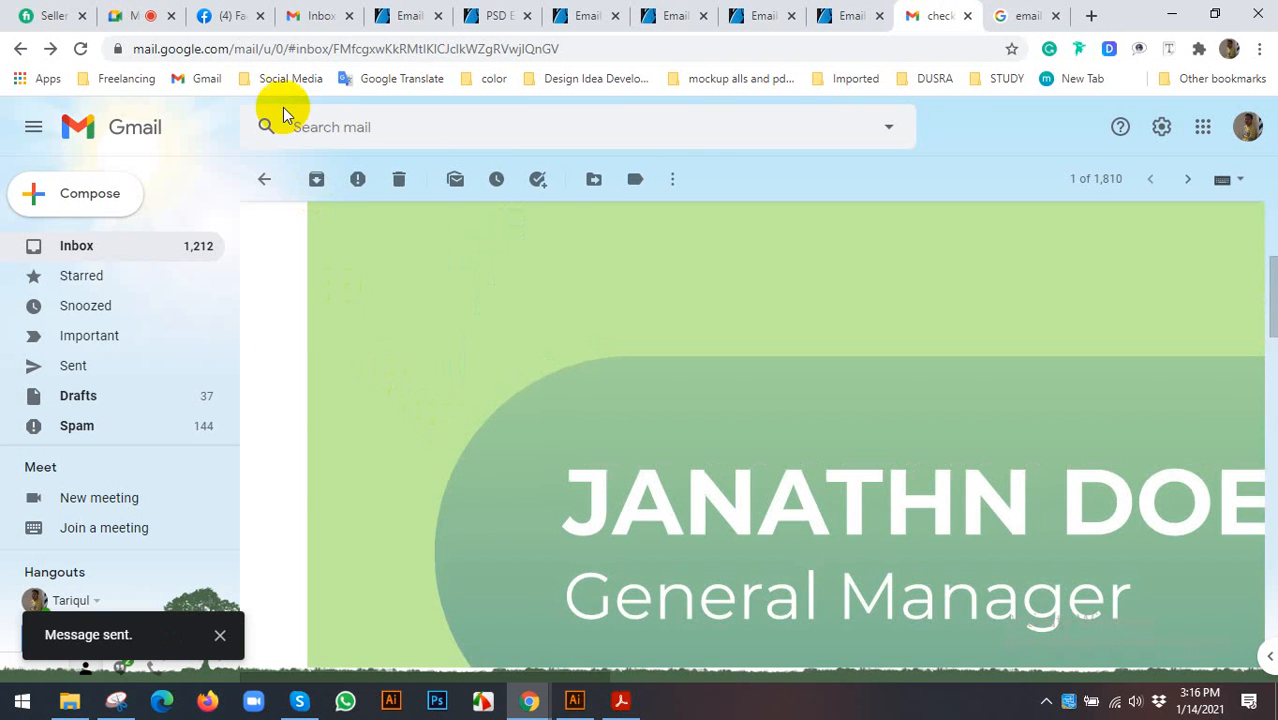
click(303, 14)
- Reload the other inbox until the new reply arrives
click(81, 50)
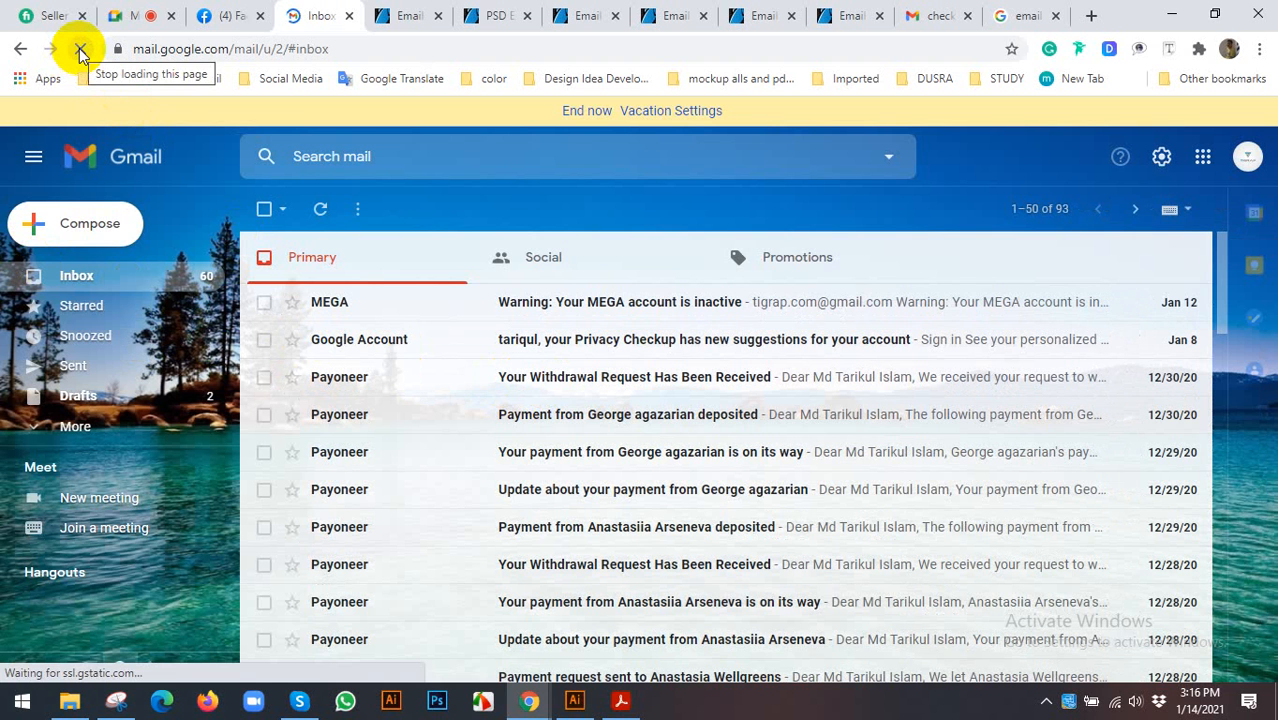
click(80, 49)
click(80, 49)
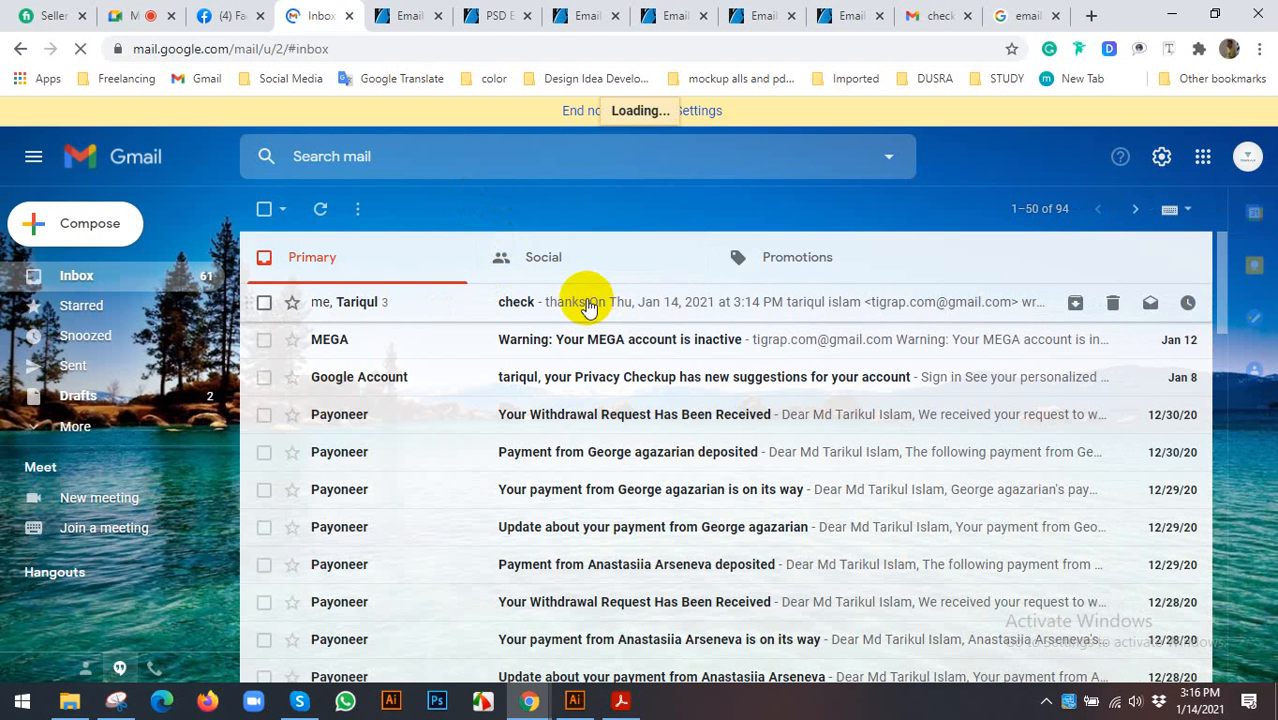
- Open the 'check' email and test the signature's Facebook icon link, then close that tab
click(525, 302)
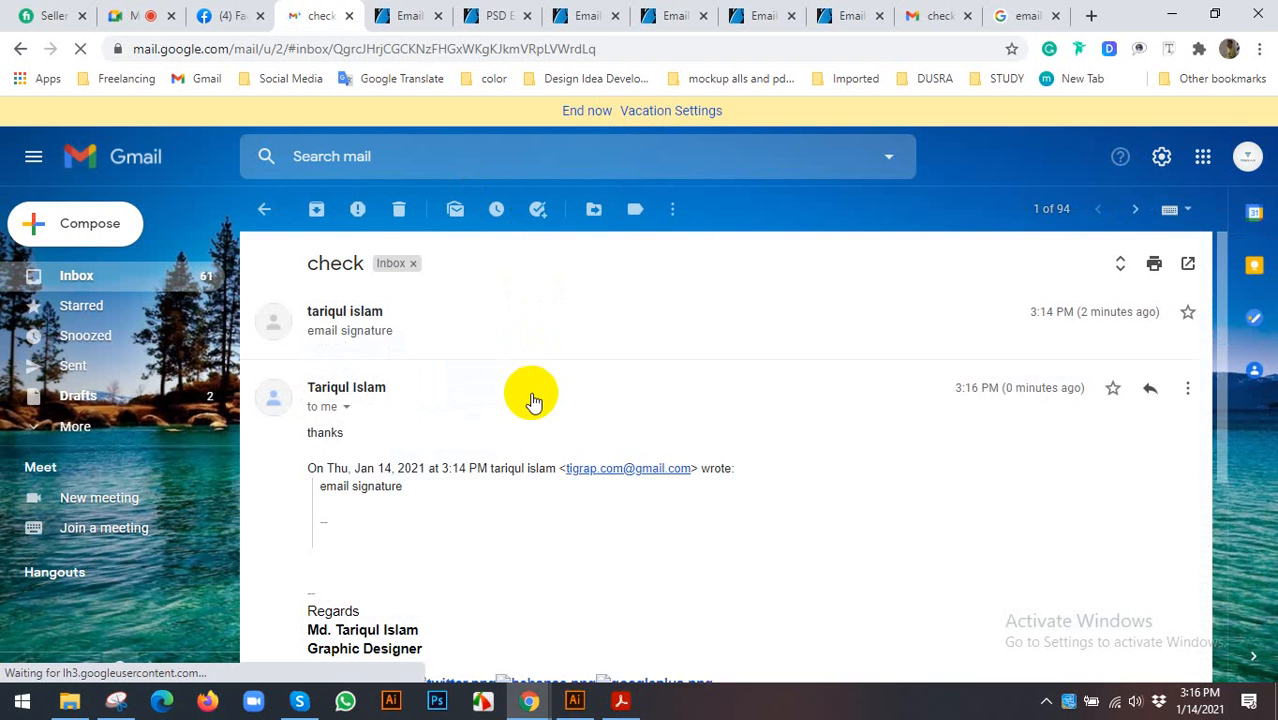
scroll(520, 402, down, 2)
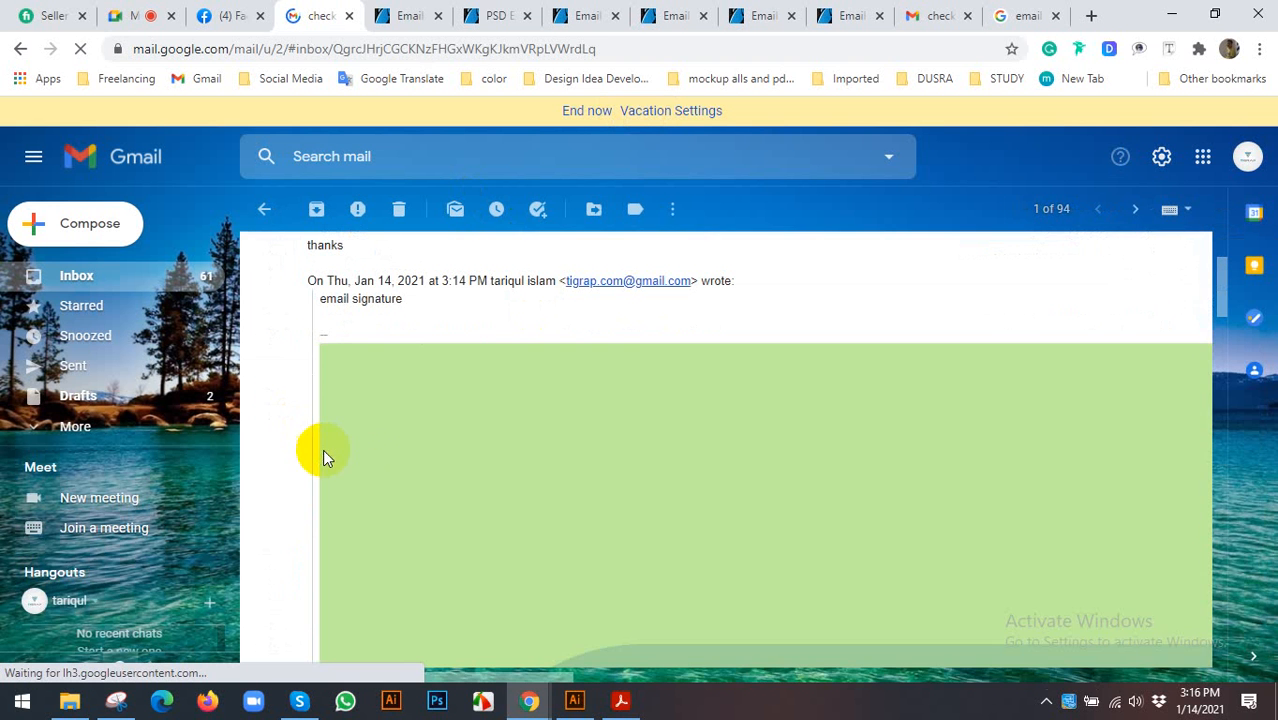
scroll(472, 460, down, 5)
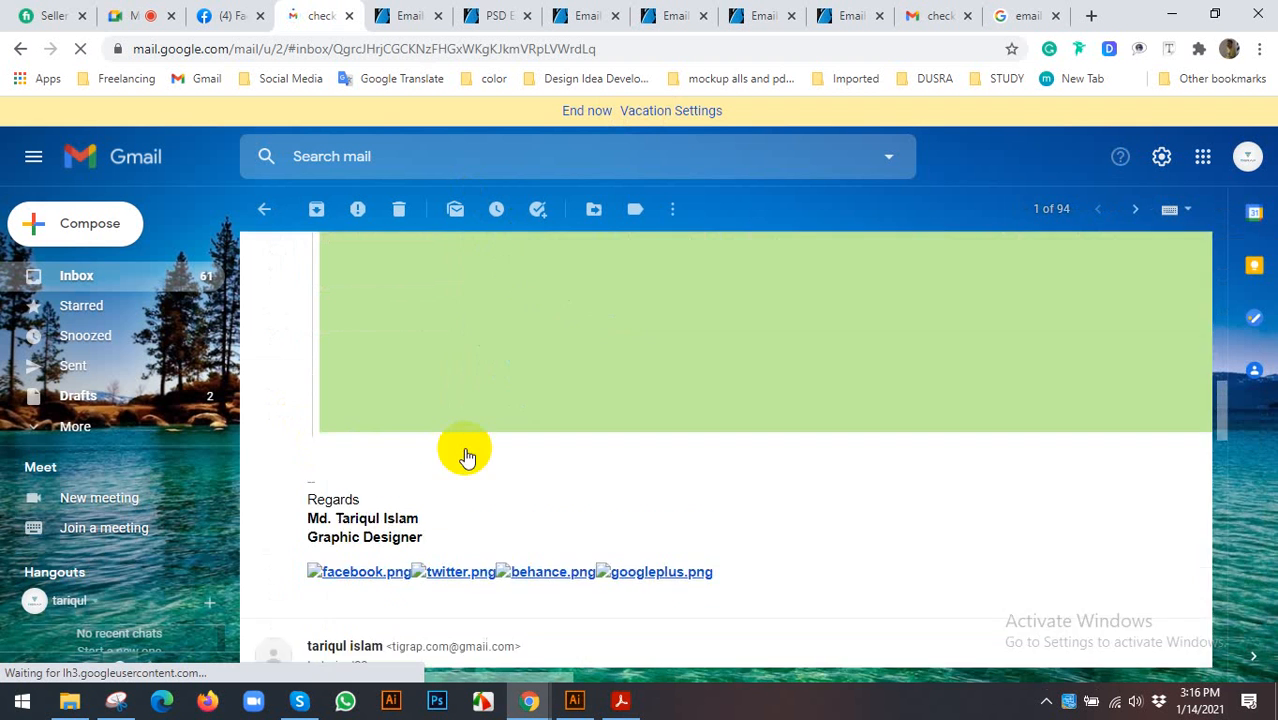
scroll(465, 457, up, 3)
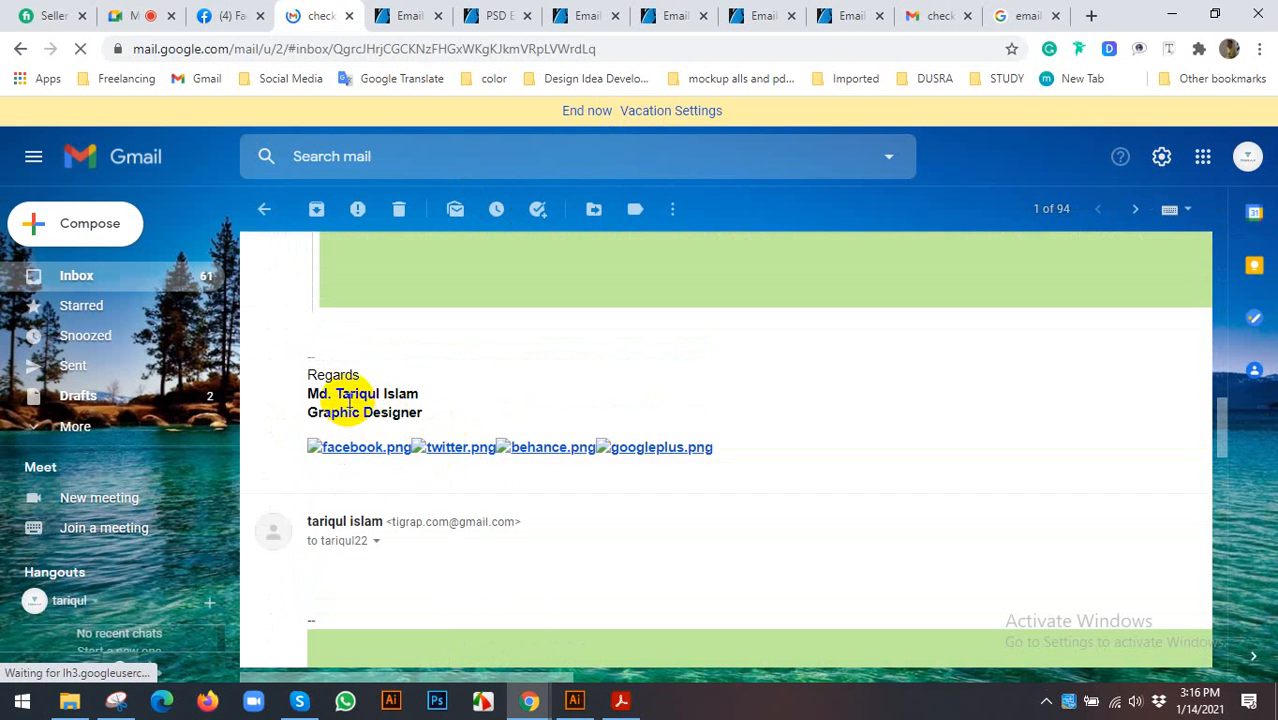
click(372, 451)
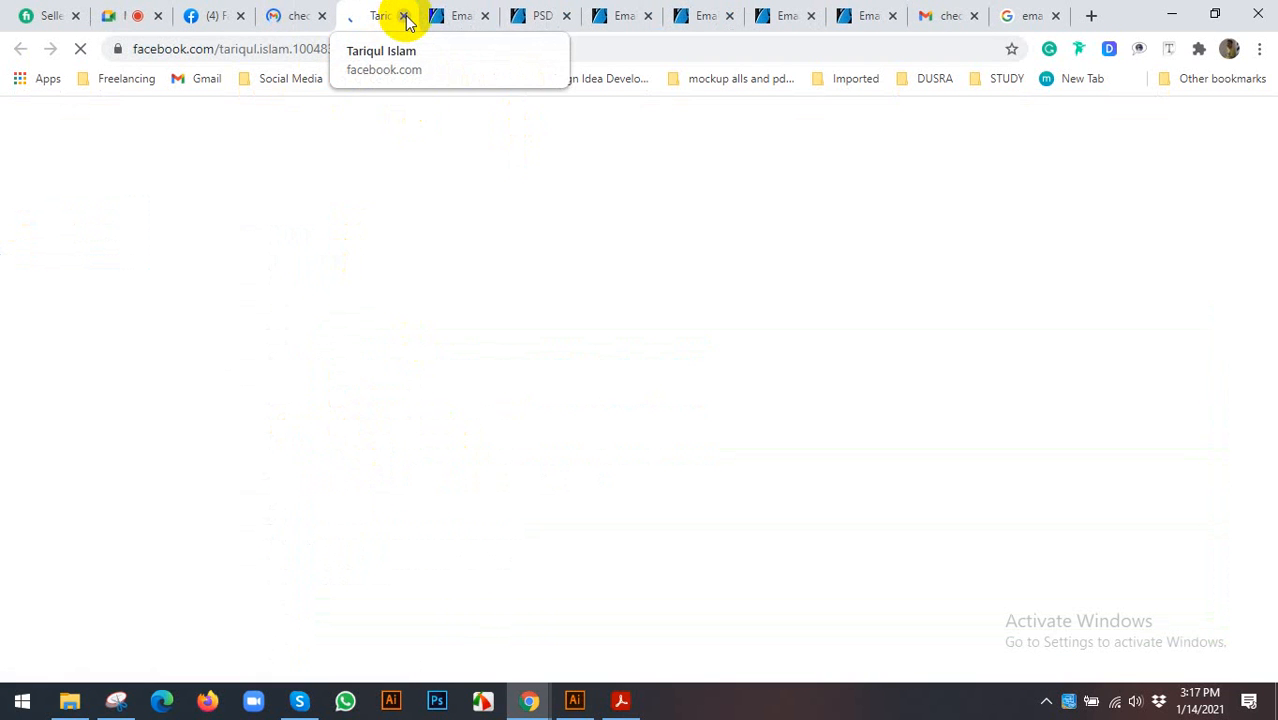
click(403, 15)
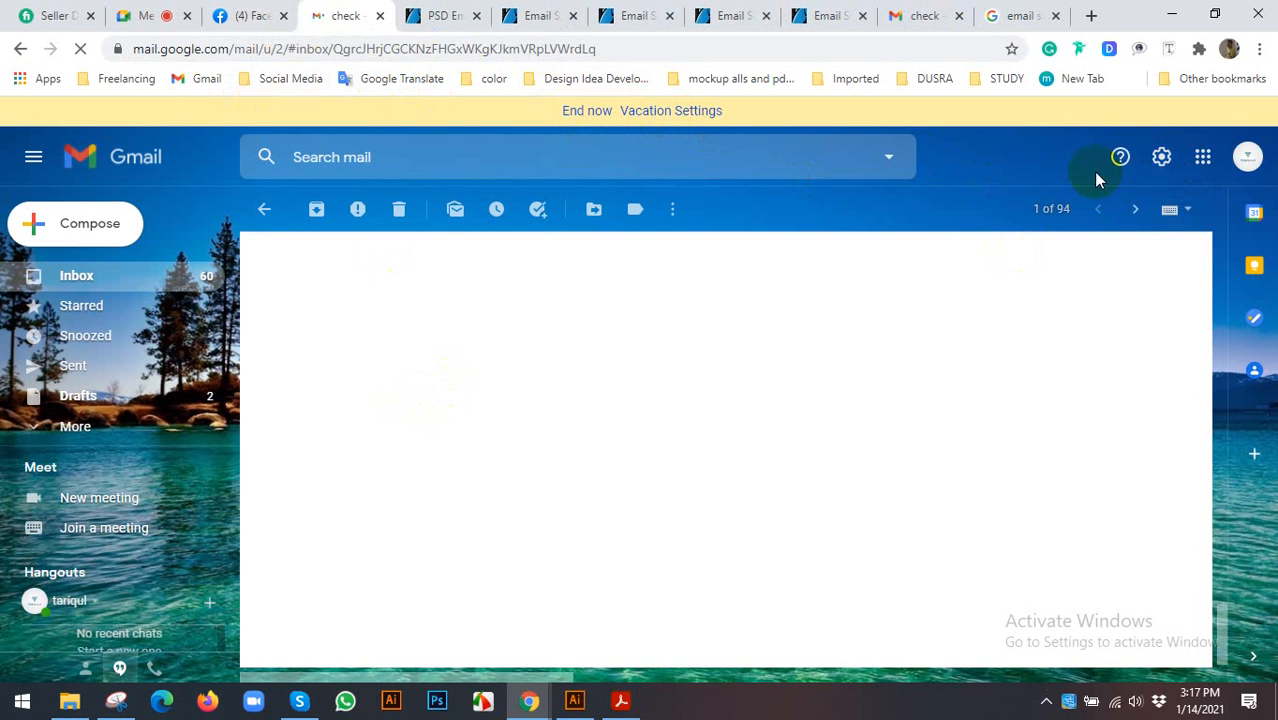
- Open Gmail's full settings, then browse the GraphicRiver 'PSD Email Signature Templates' previews
click(1161, 157)
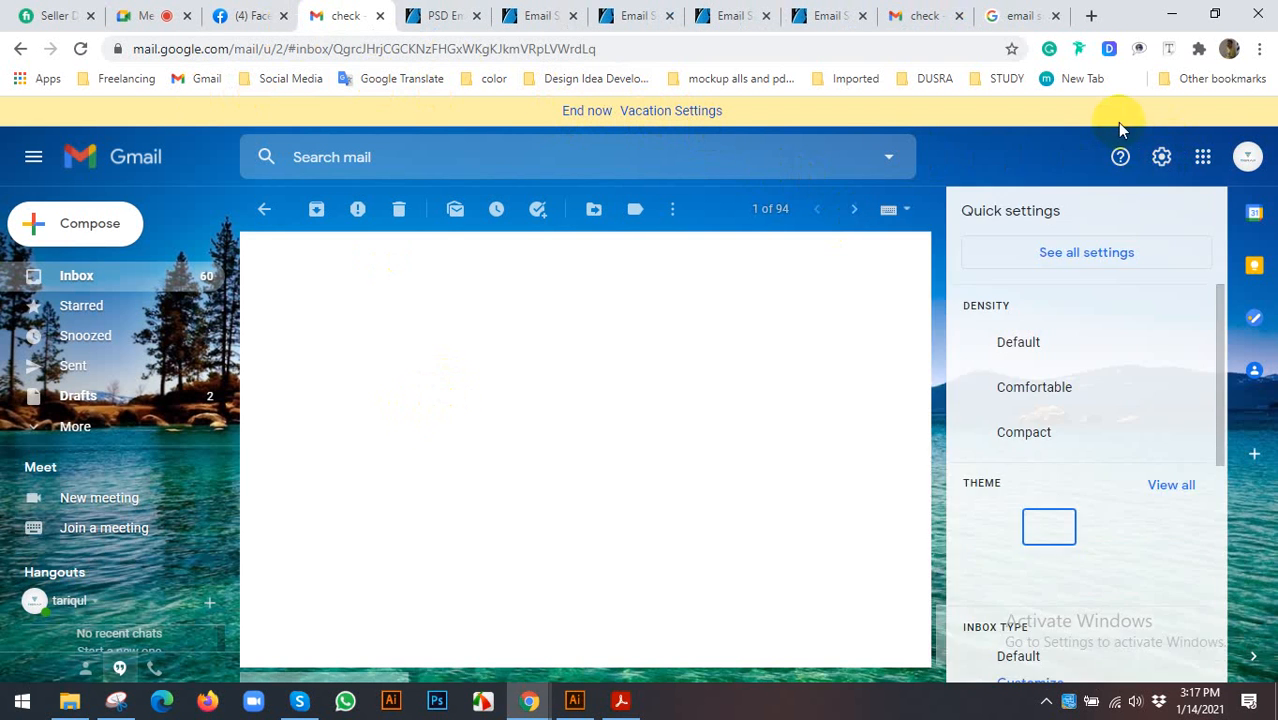
click(1087, 253)
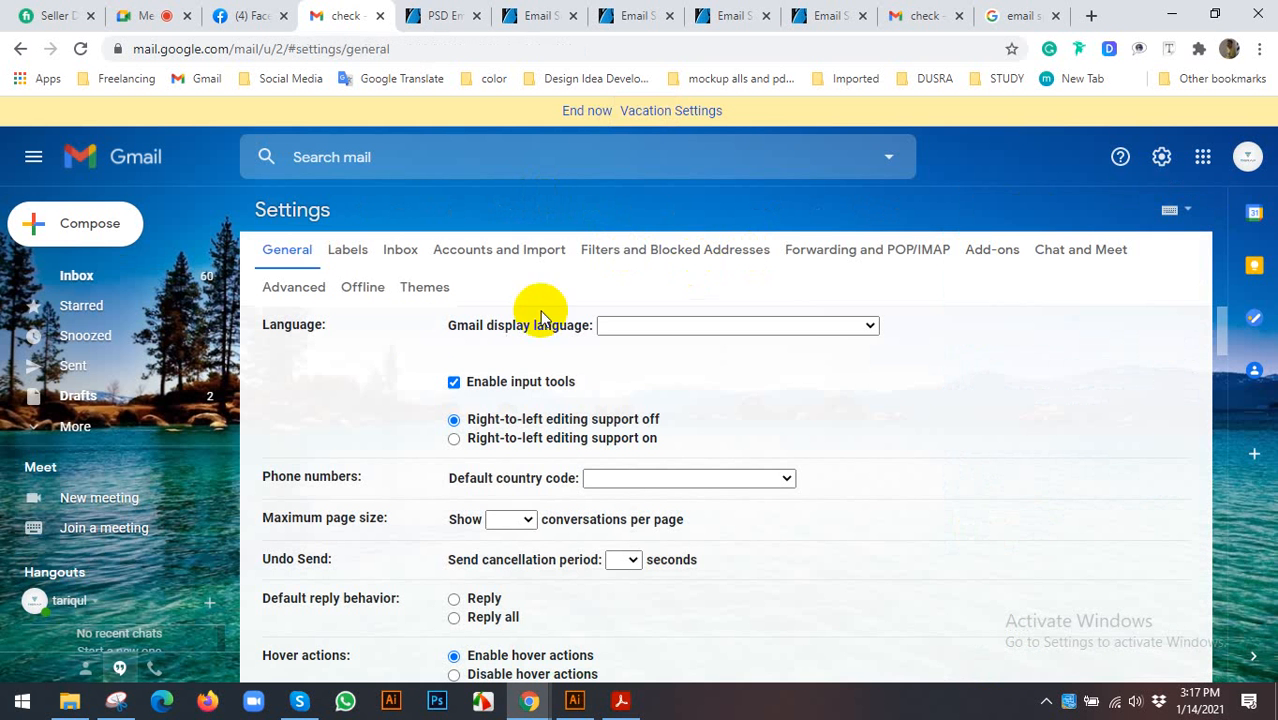
click(440, 15)
scroll(436, 329, up, 15)
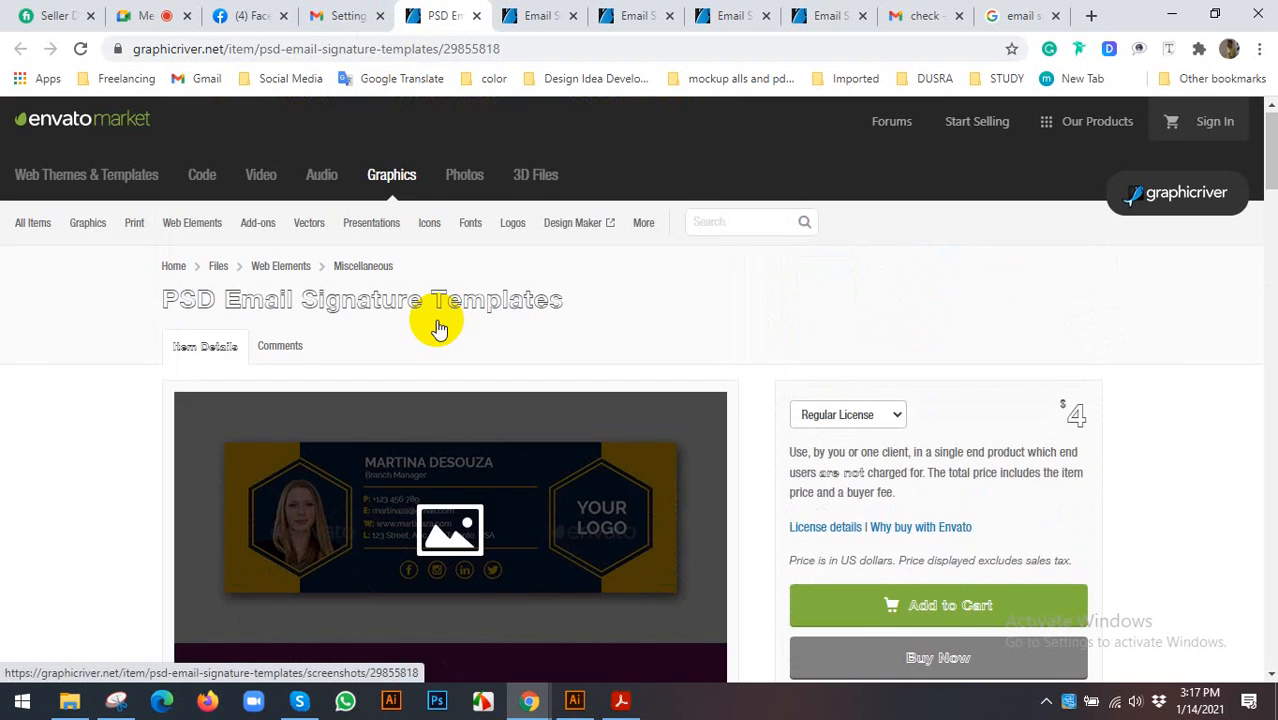
scroll(560, 370, down, 3)
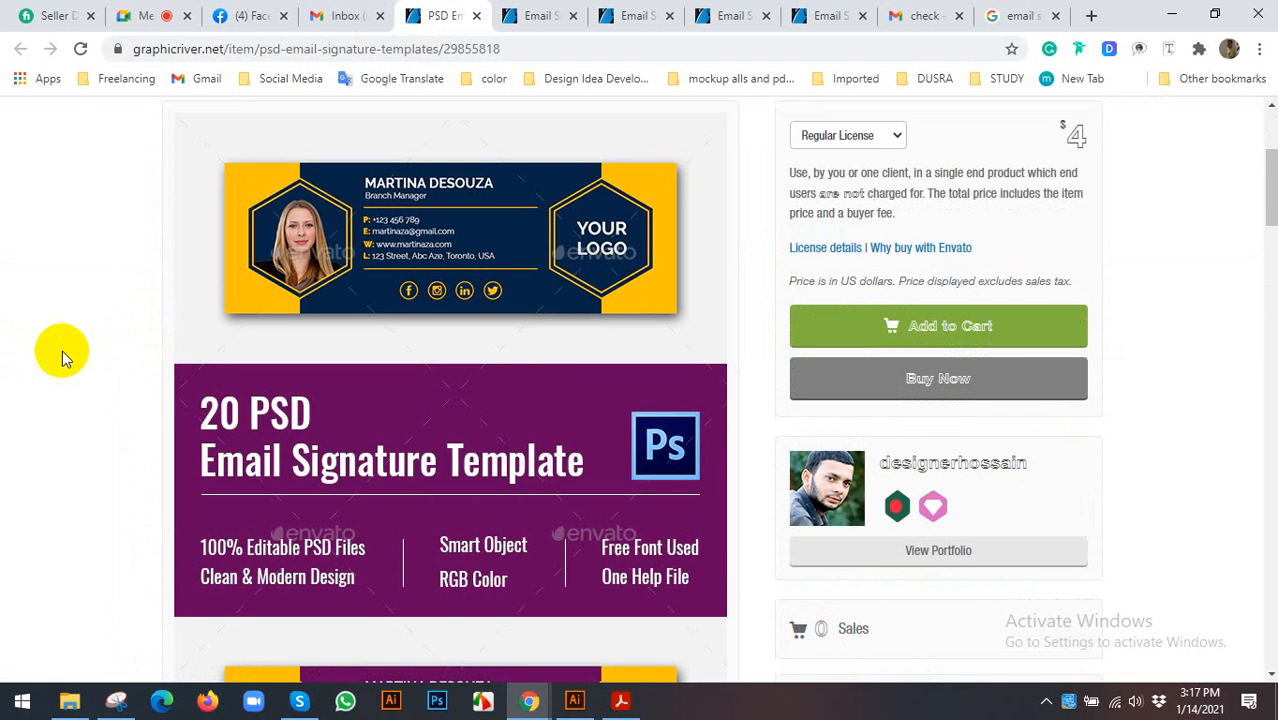
scroll(62, 350, down, 1)
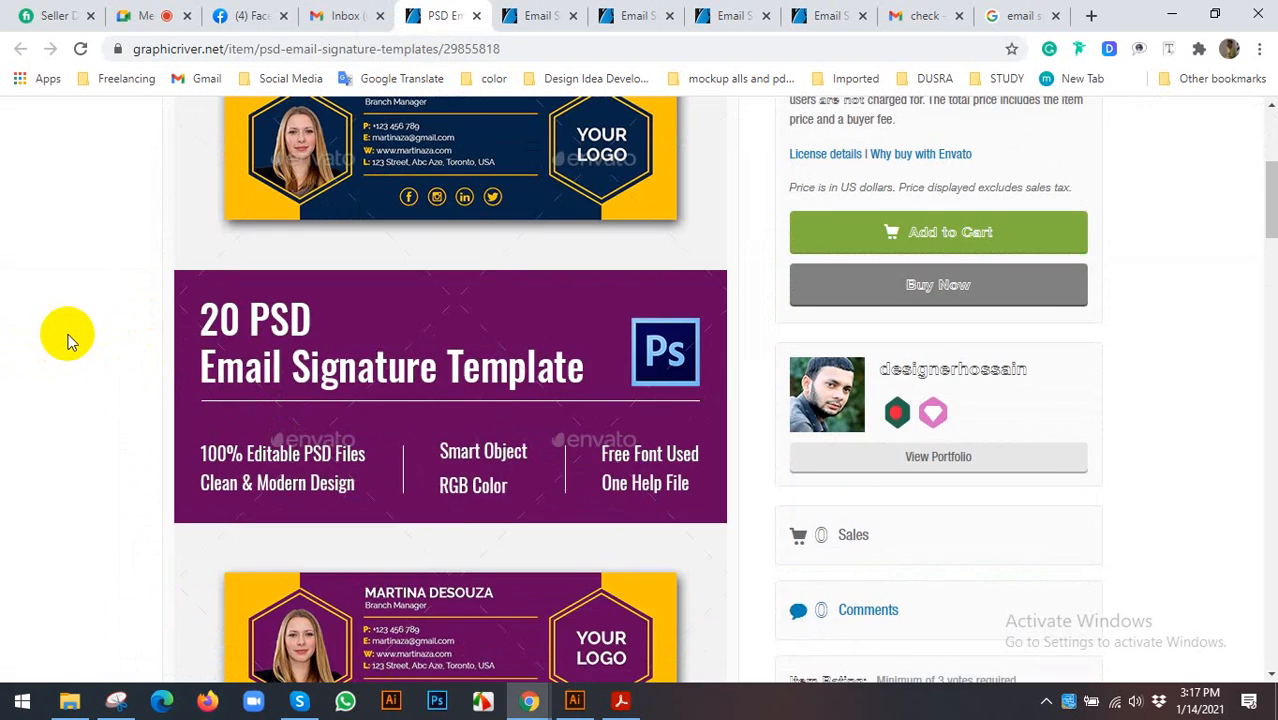
scroll(67, 340, up, 5)
click(1046, 700)
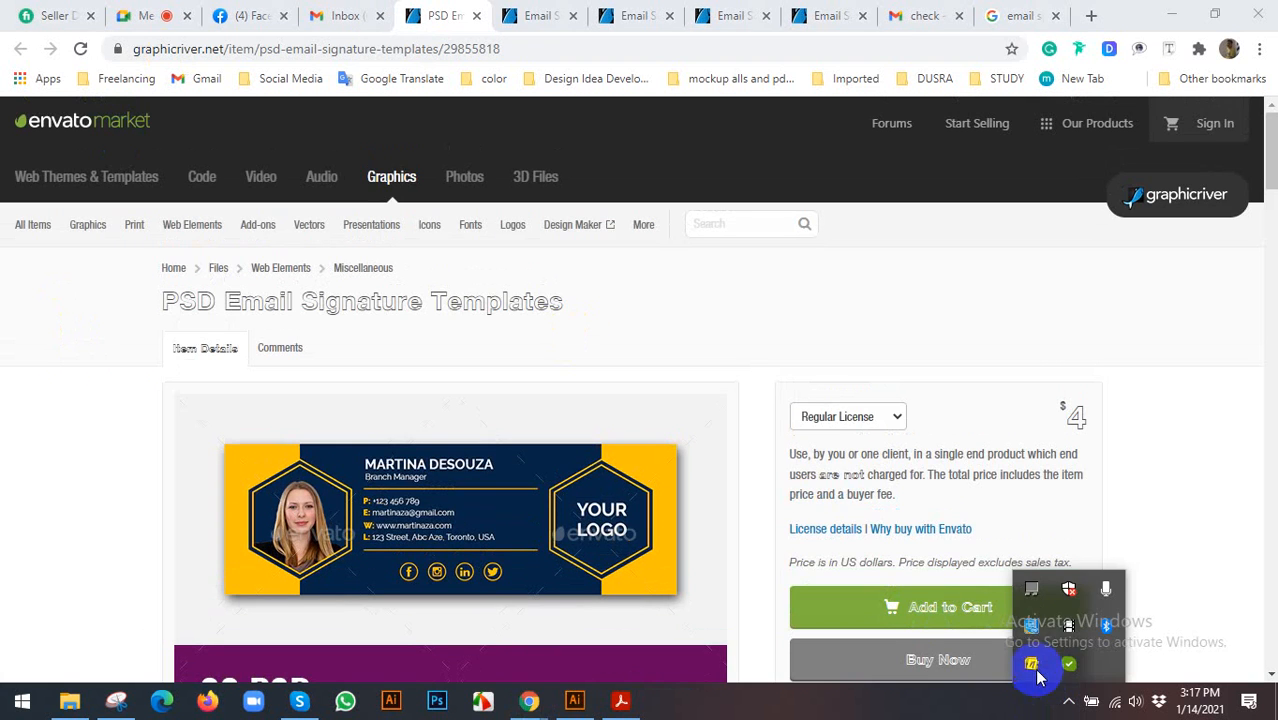